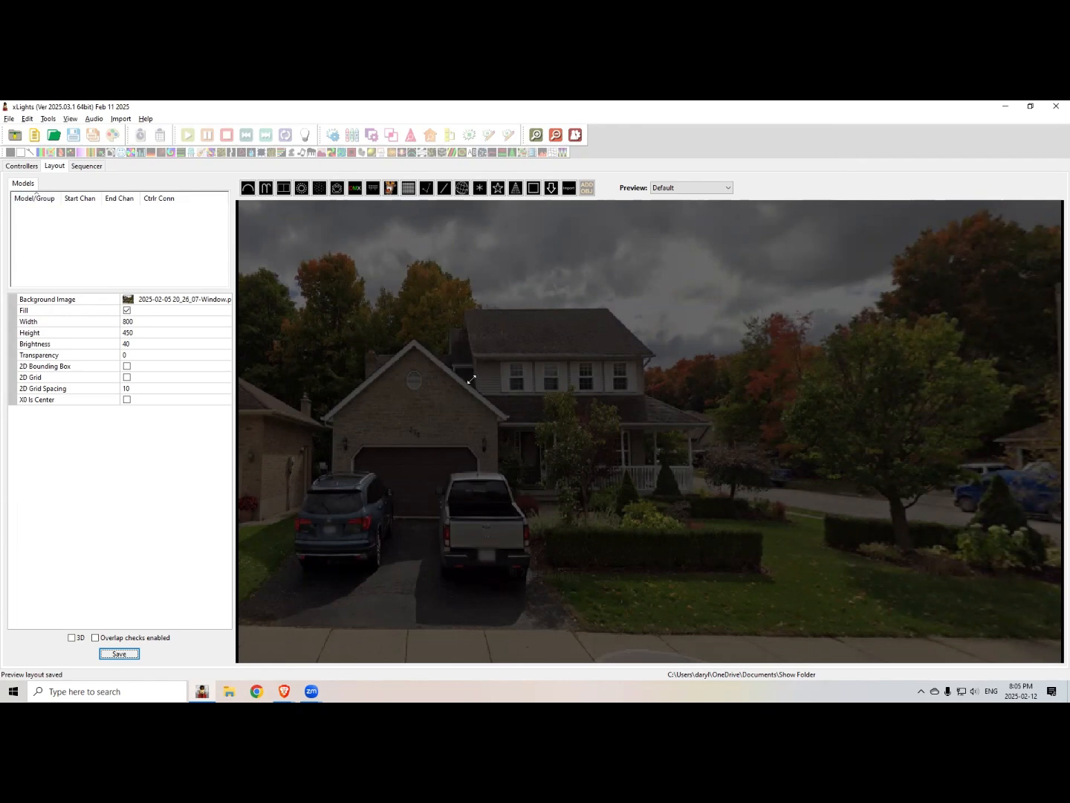
# Step: Zoom the layout preview out and in, and reset the view
pyautogui.scroll(-3, 471, 391)
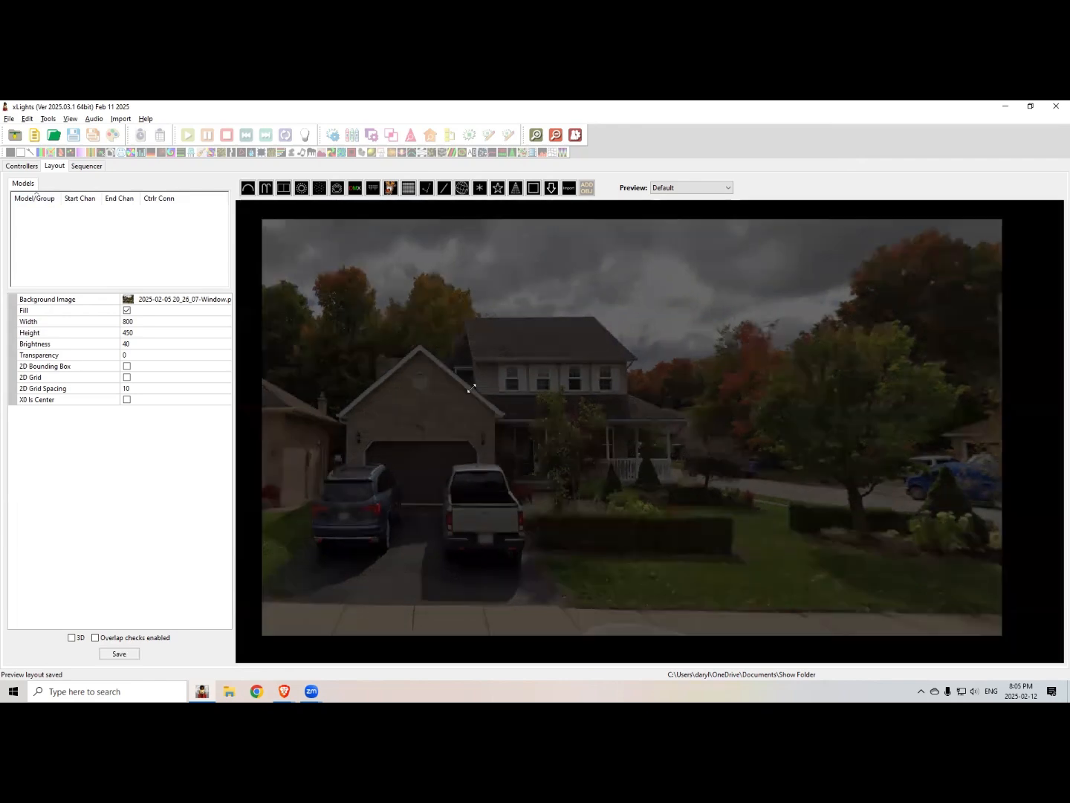
pyautogui.rightClick(532, 369)
pyautogui.click(577, 446)
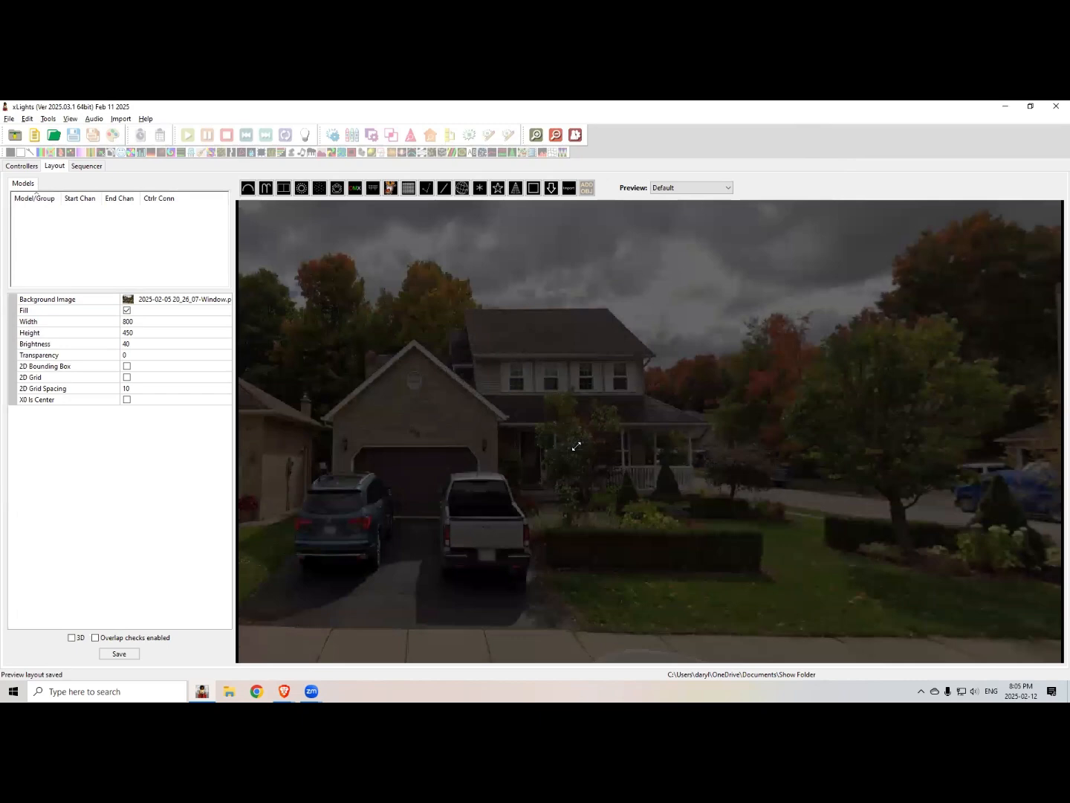
pyautogui.scroll(-5, 577, 445)
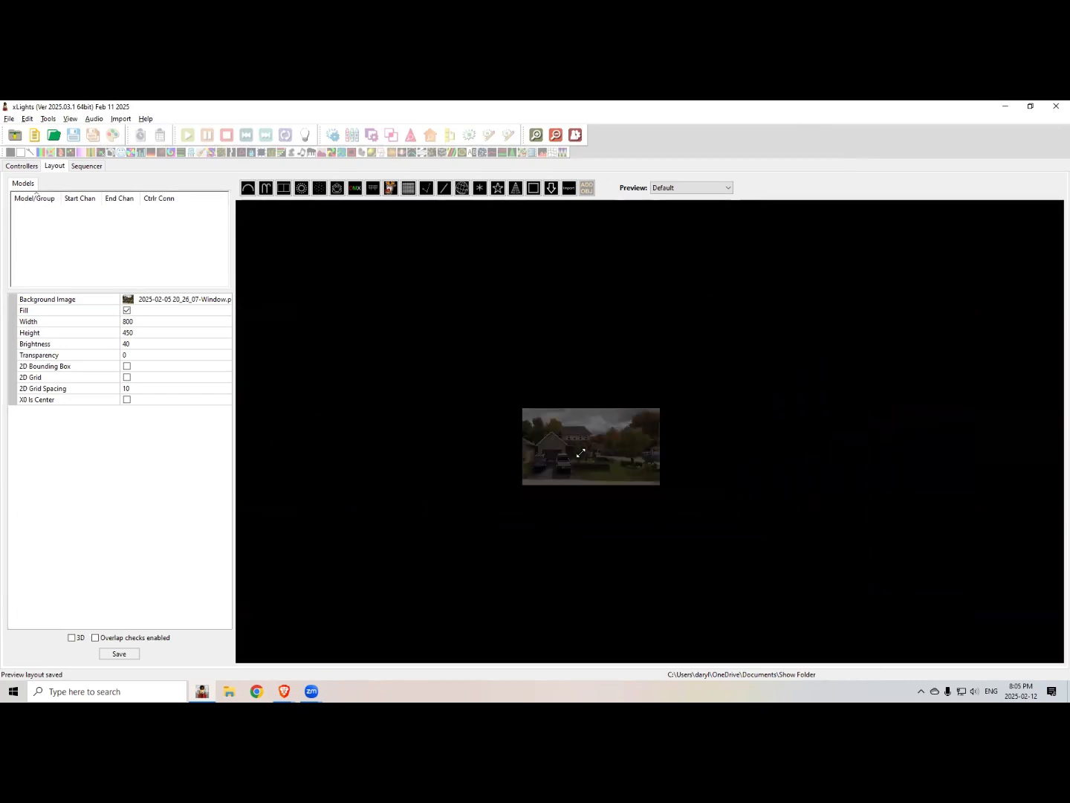
pyautogui.scroll(8, 581, 452)
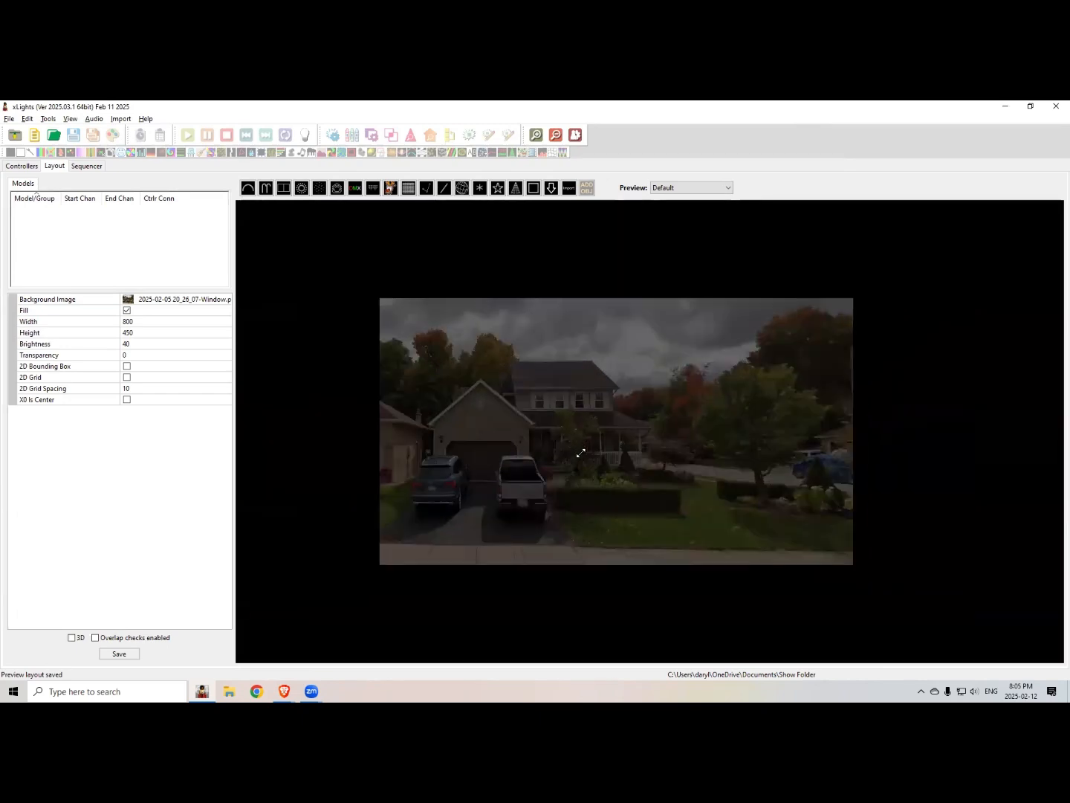
pyautogui.scroll(-1, 581, 452)
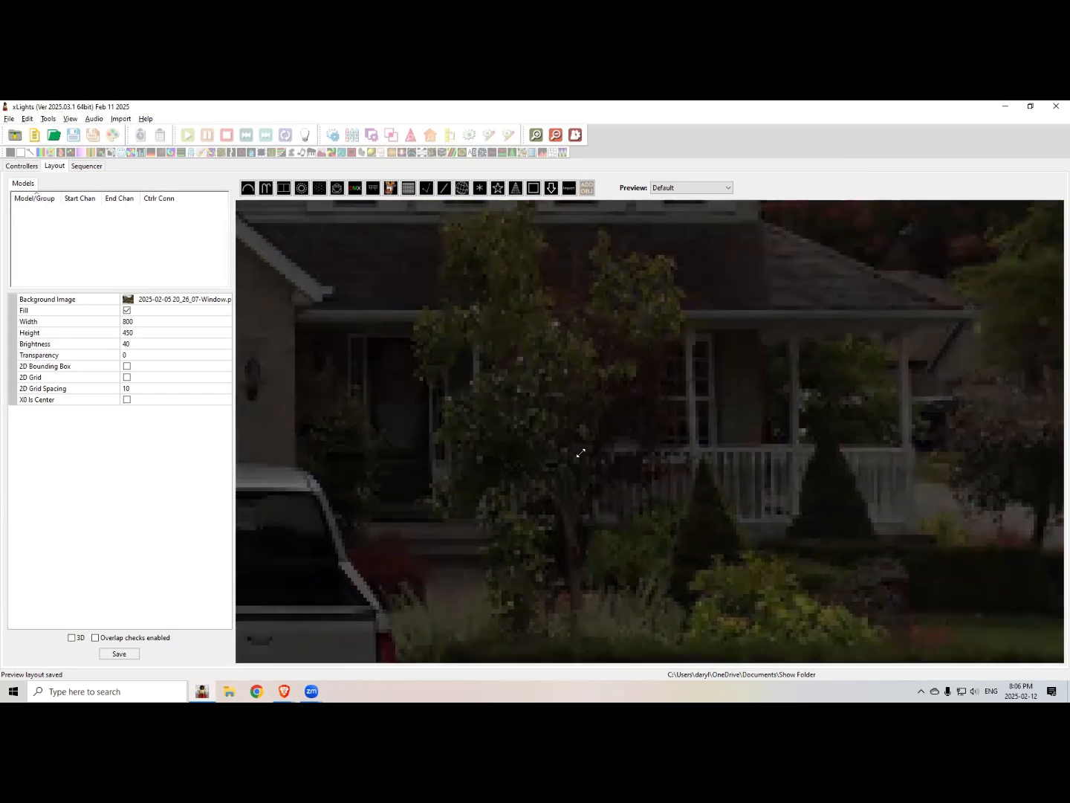
pyautogui.rightClick(585, 425)
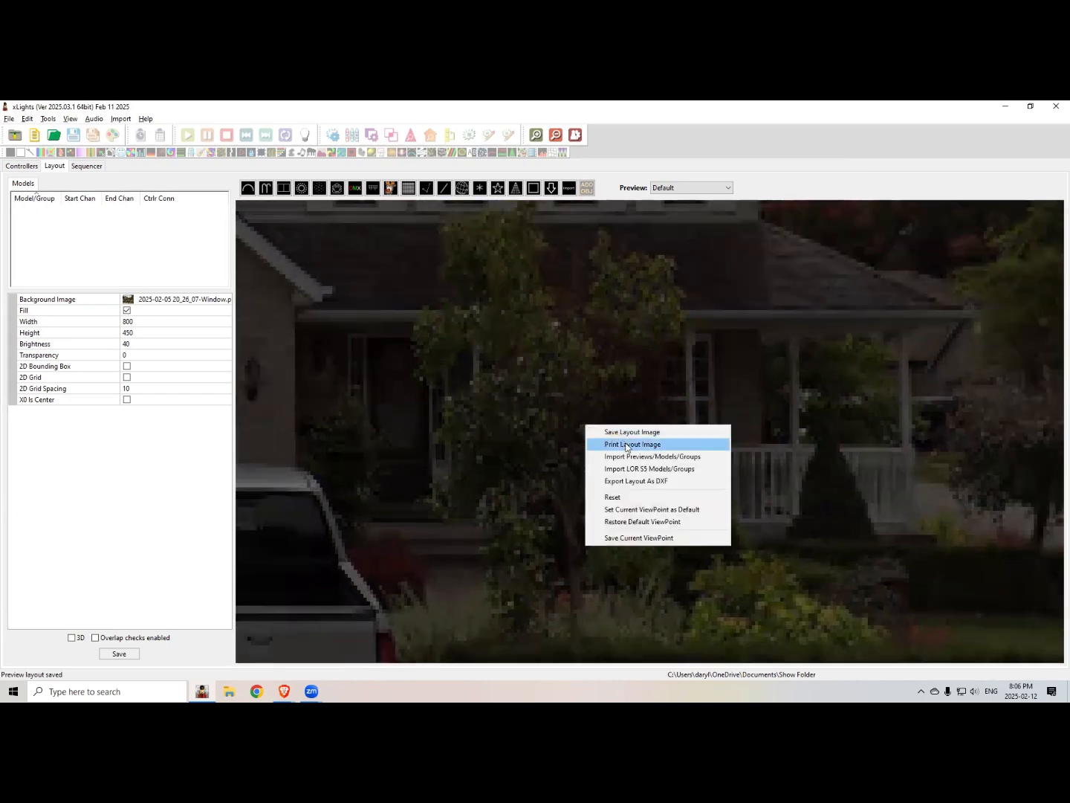
pyautogui.click(637, 498)
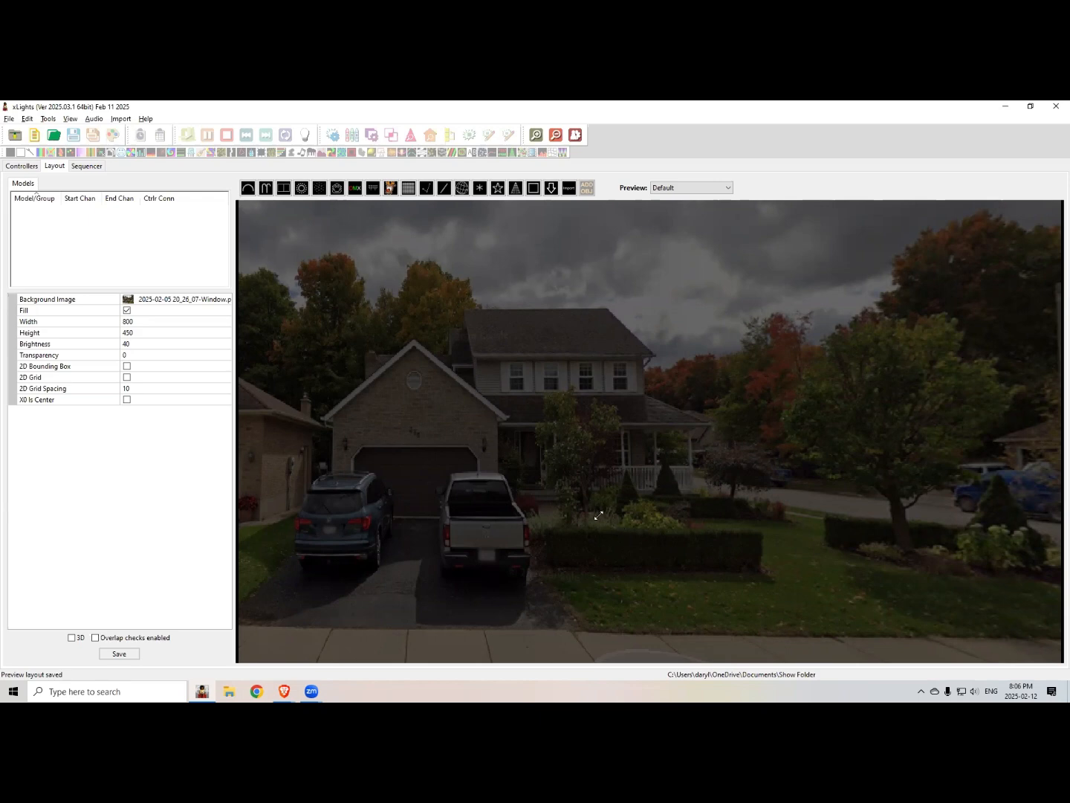
# Step: Clear the background image from the layout preview
pyautogui.click(185, 301)
pyautogui.press('BackSpace')
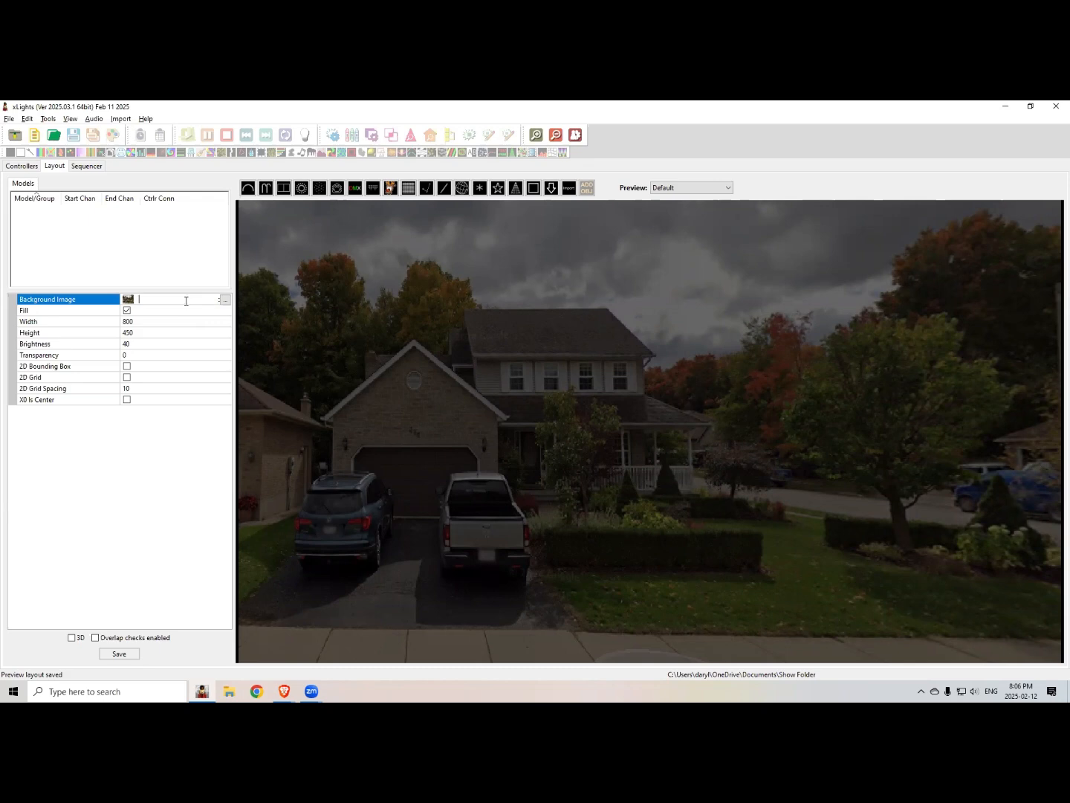
pyautogui.press('Return')
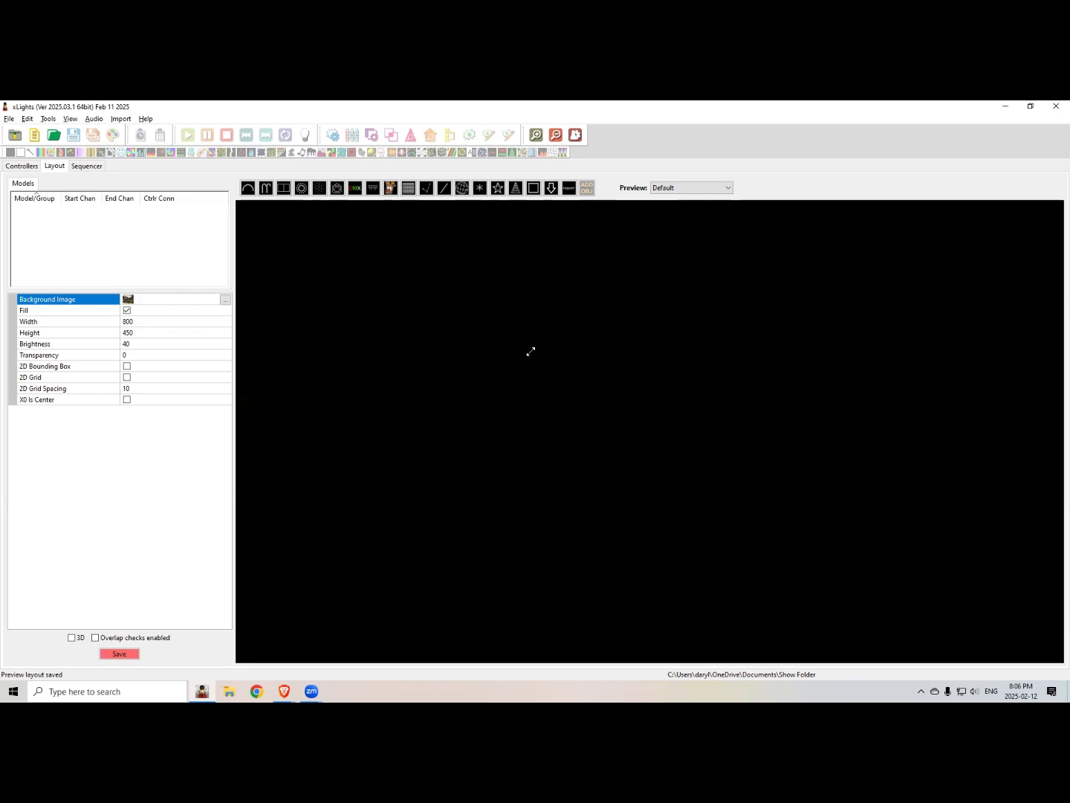
# Step: Turn on the 2D grid and set its spacing to 200
pyautogui.click(127, 378)
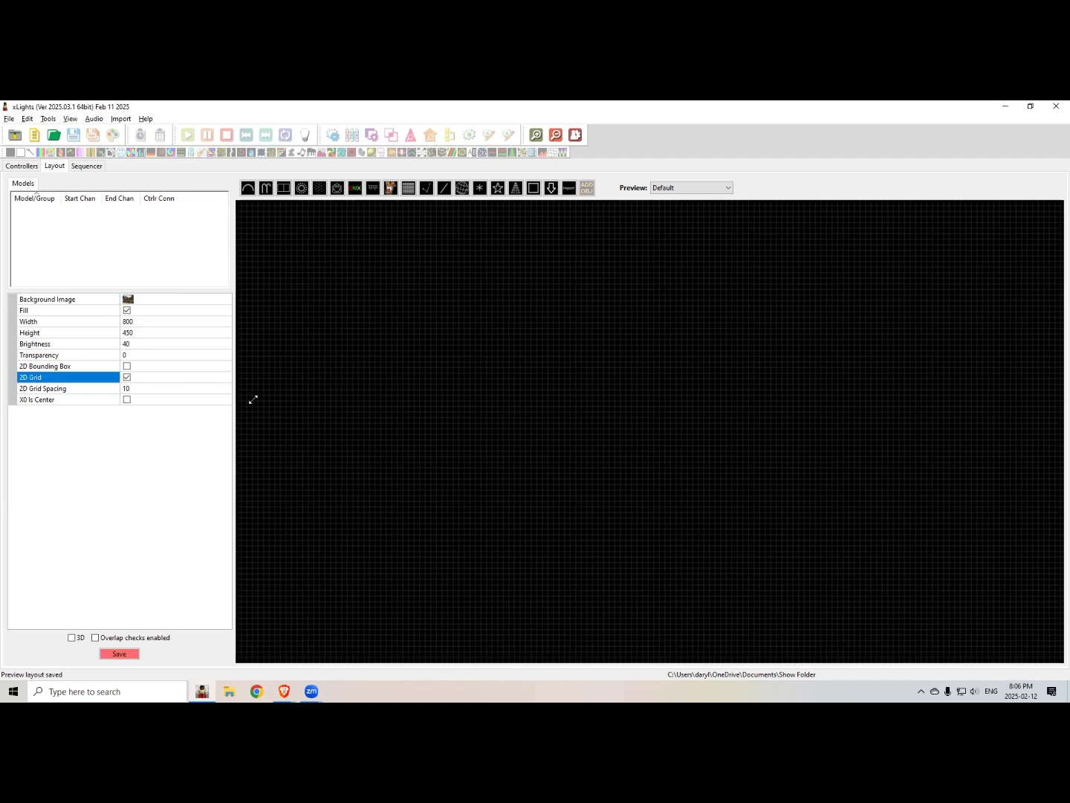
pyautogui.click(137, 390)
pyautogui.write('200')
pyautogui.press('Return')
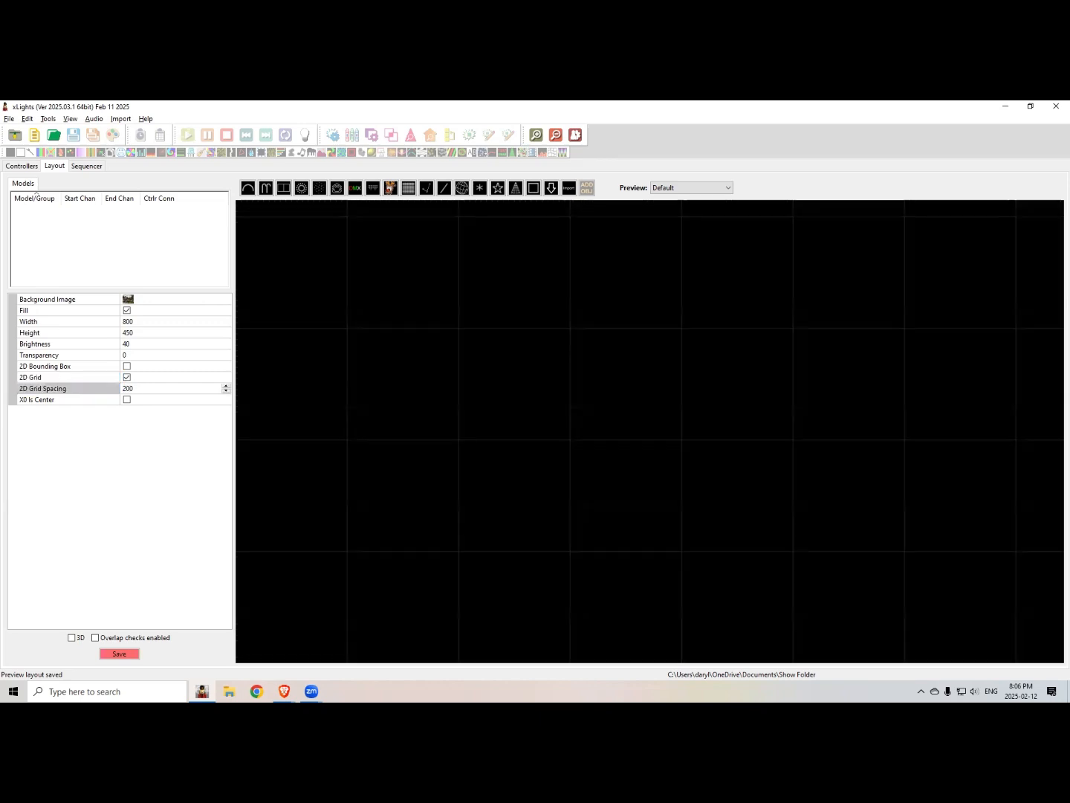
# Step: Set the 2D grid spacing to 100
pyautogui.click(95, 391)
pyautogui.moveTo(95, 390); pyautogui.dragTo(90, 389)
pyautogui.write('100')
pyautogui.press('Return')
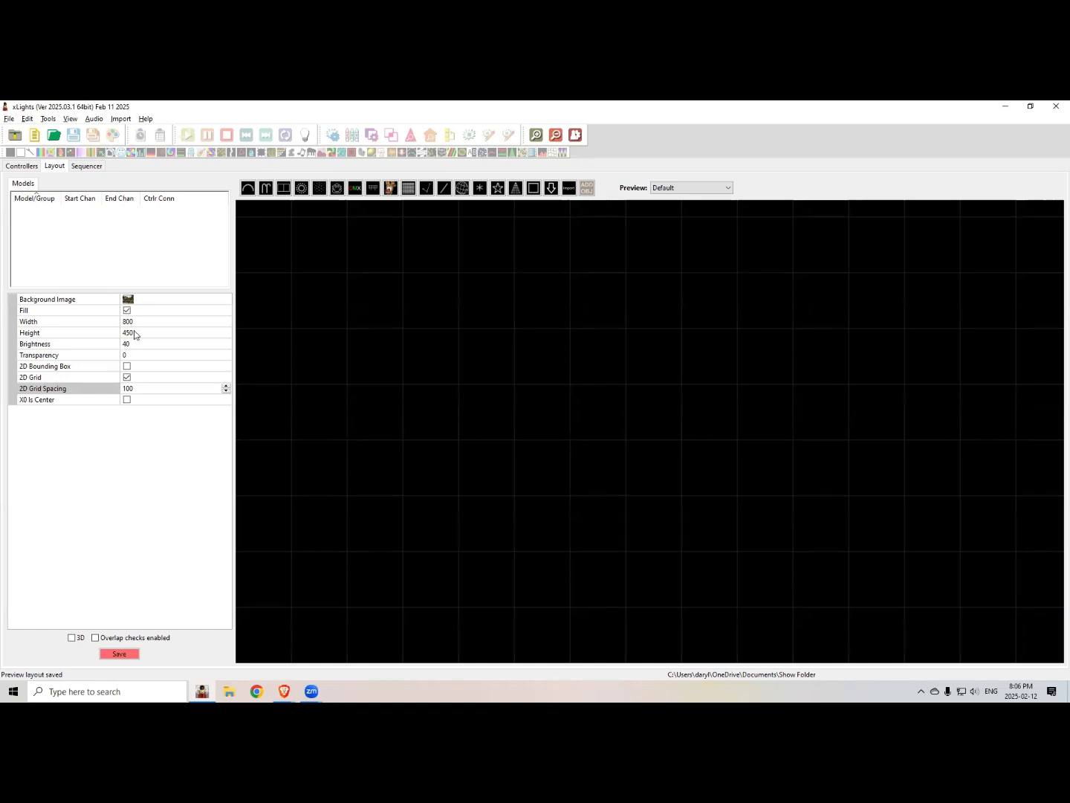
pyautogui.click(161, 301)
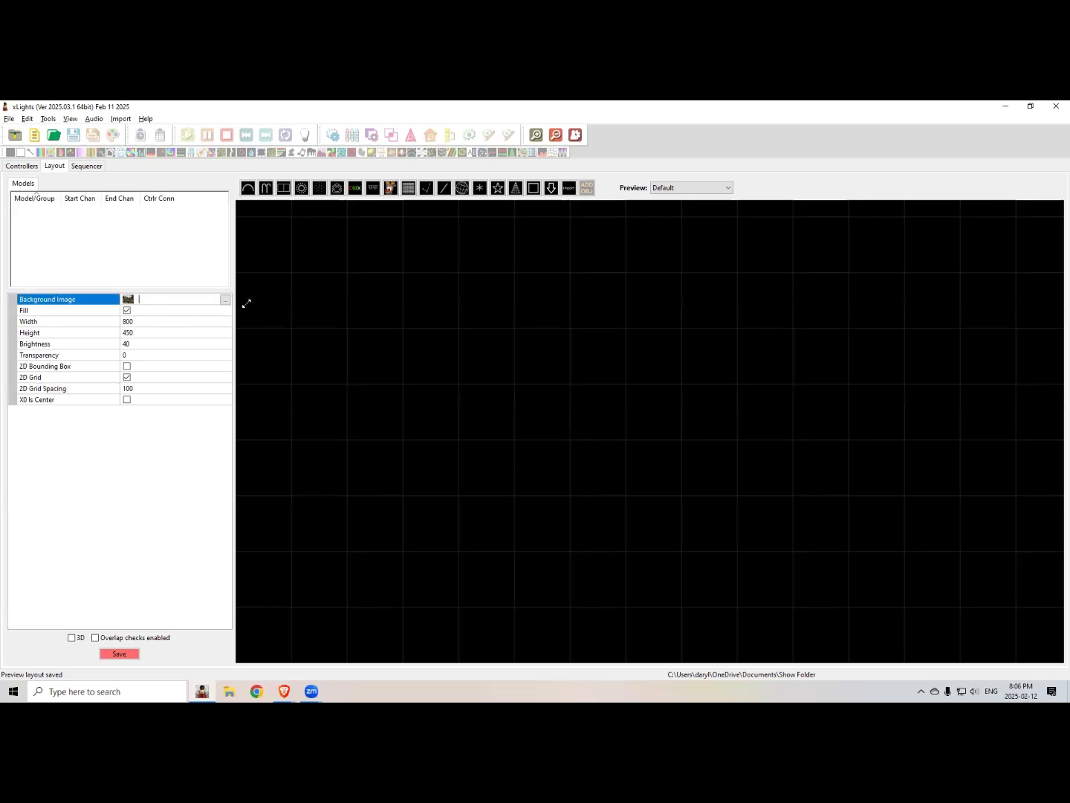
pyautogui.click(226, 300)
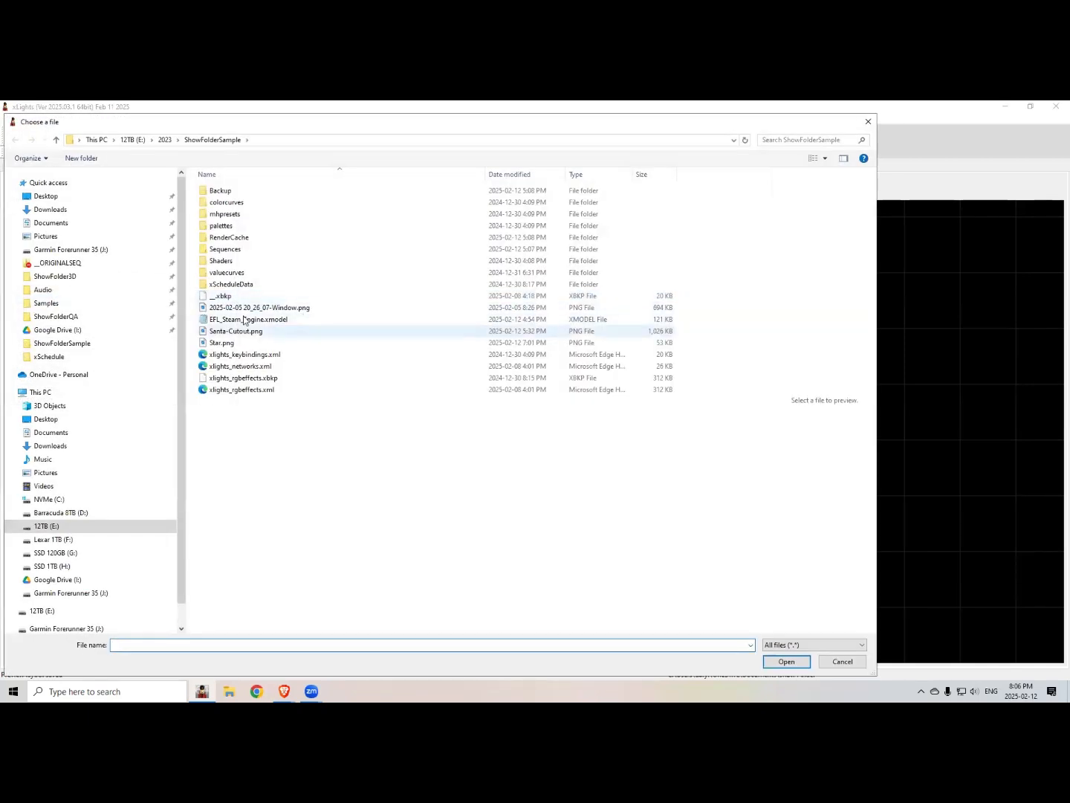
pyautogui.click(245, 308)
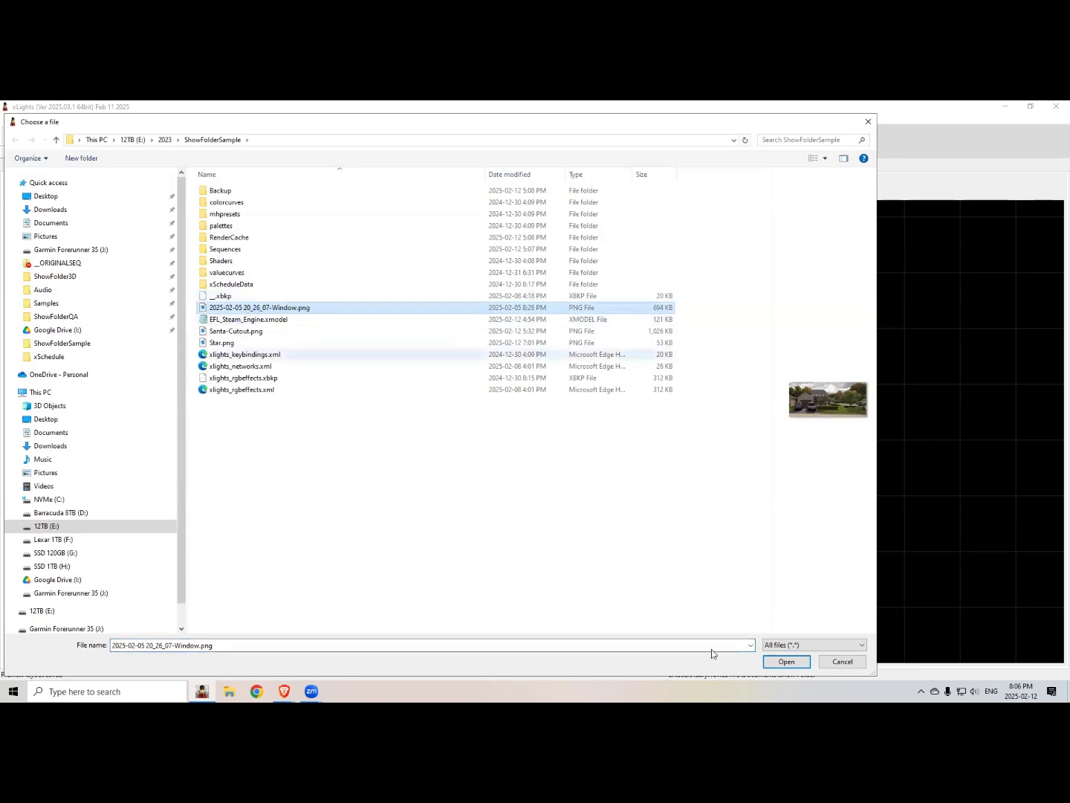
pyautogui.click(790, 661)
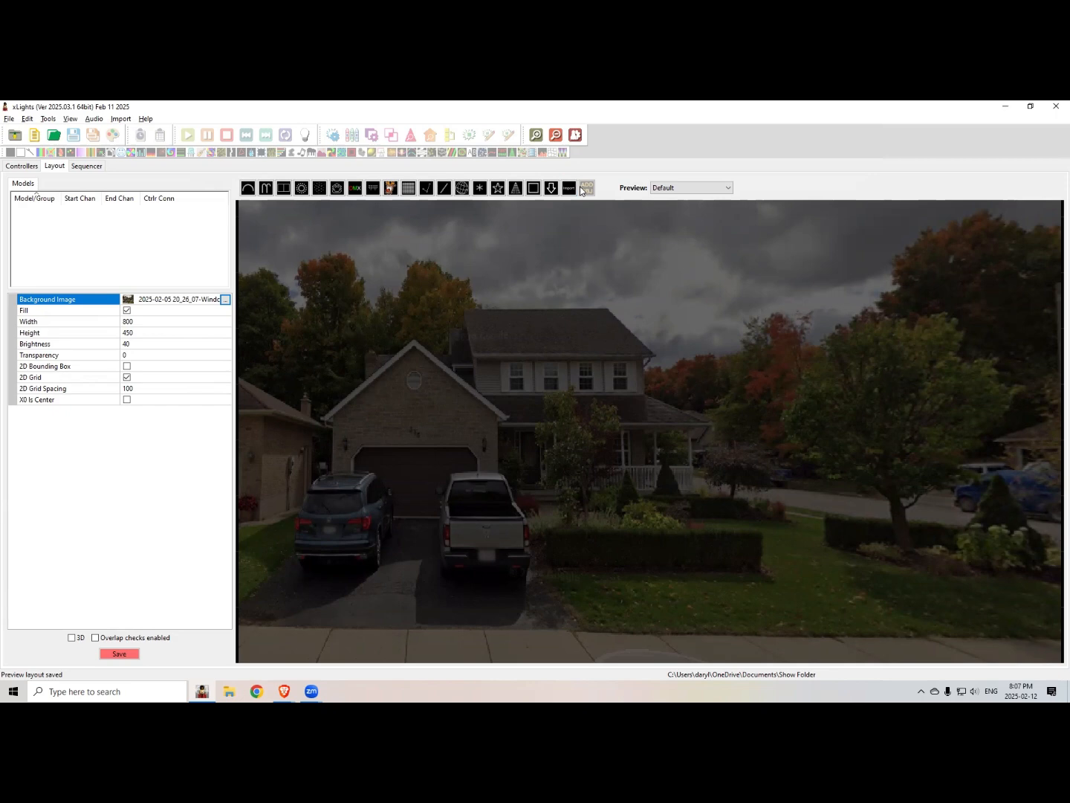
# Step: Place six arch models in a row around the roof and trees in the house photo
pyautogui.click(246, 190)
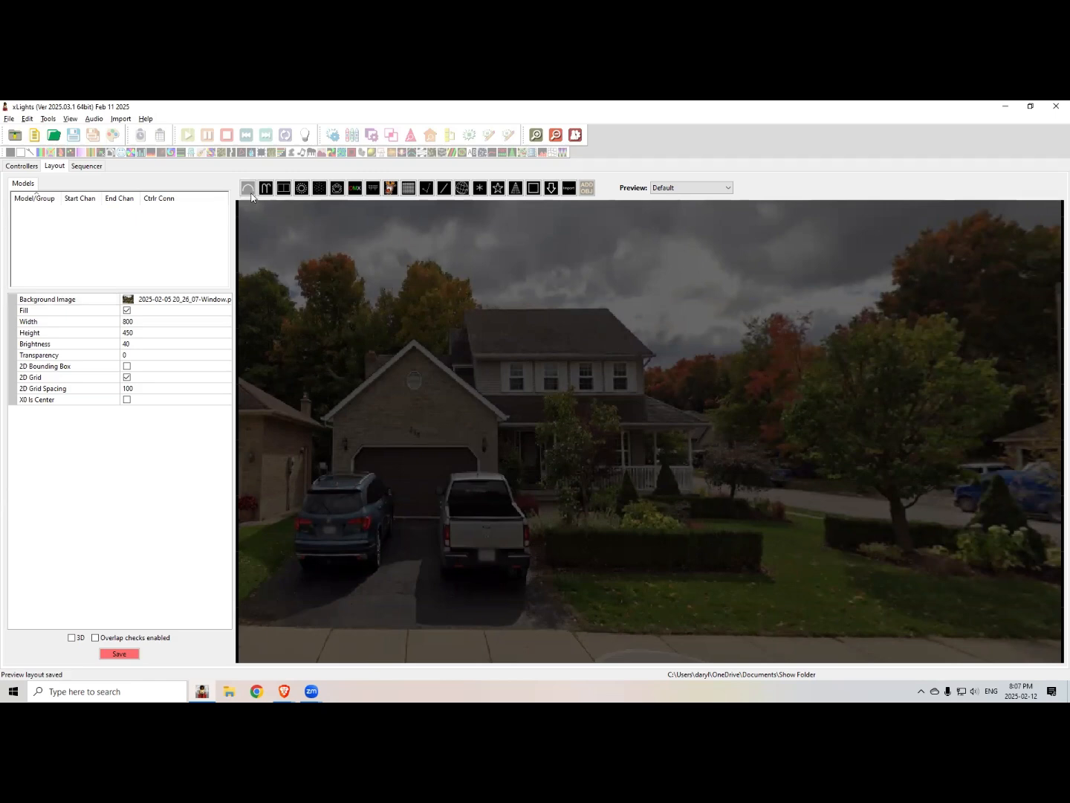
pyautogui.moveTo(388, 319); pyautogui.dragTo(486, 327)
pyautogui.click(584, 345)
pyautogui.click(469, 386)
pyautogui.click(353, 321)
pyautogui.click(360, 277)
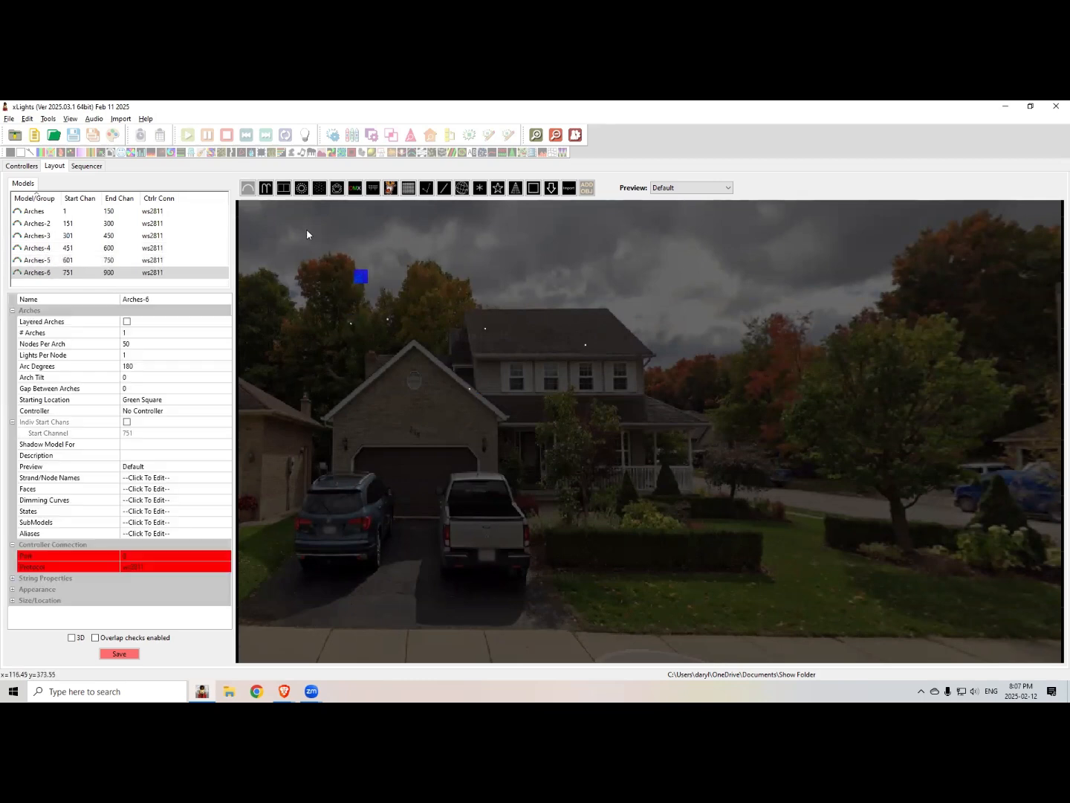
# Step: Delete all six arch models, Arches through Arches-6, from the layout
pyautogui.click(250, 190)
pyautogui.click(117, 210)
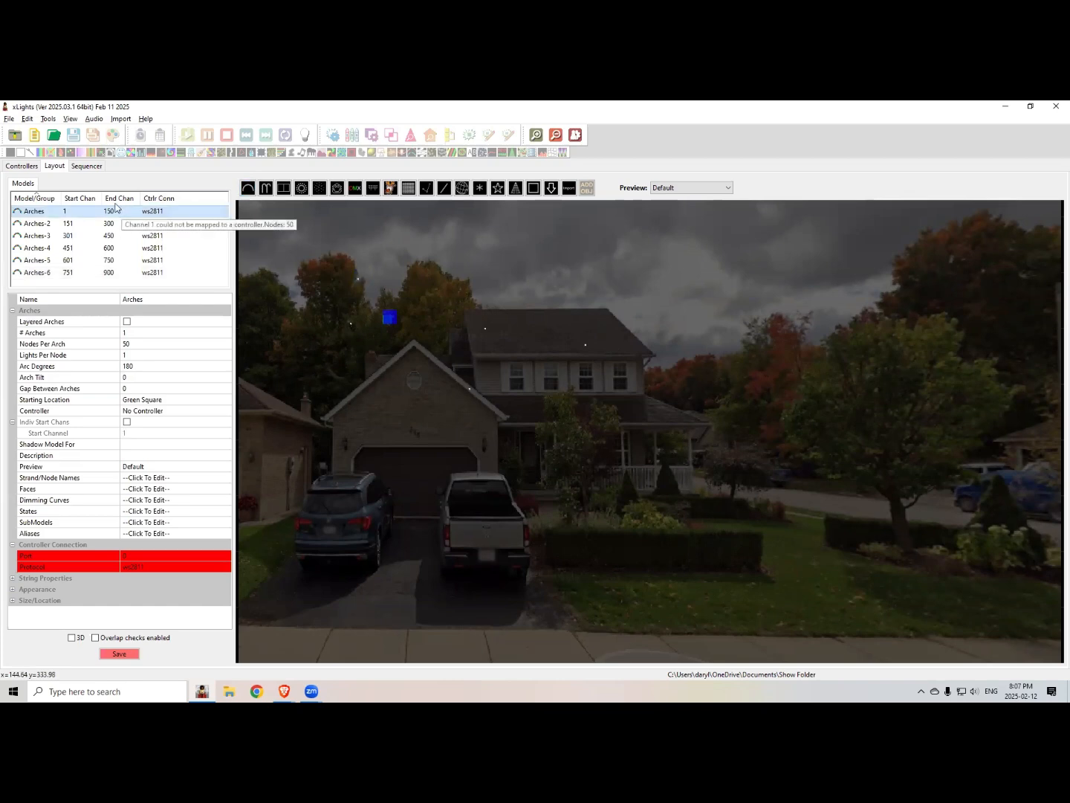
pyautogui.keyDown('shift'); pyautogui.click(90, 273); pyautogui.keyUp('shift')
pyautogui.press('Delete')
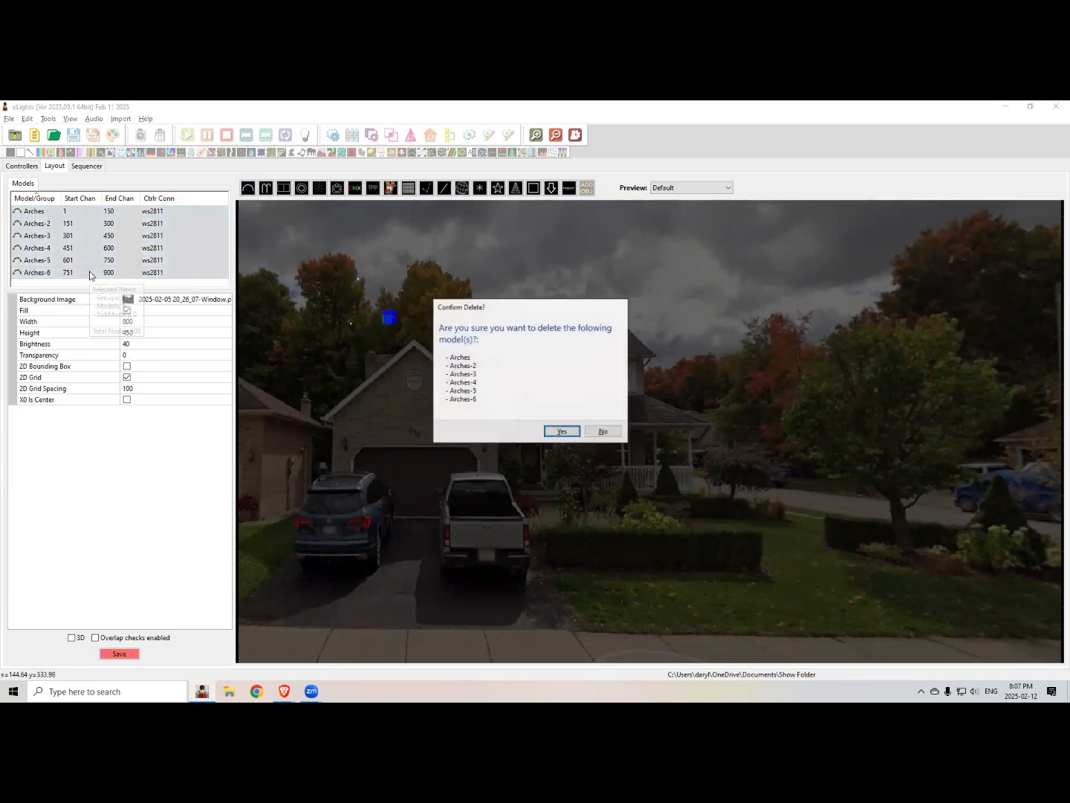
pyautogui.press('Return')
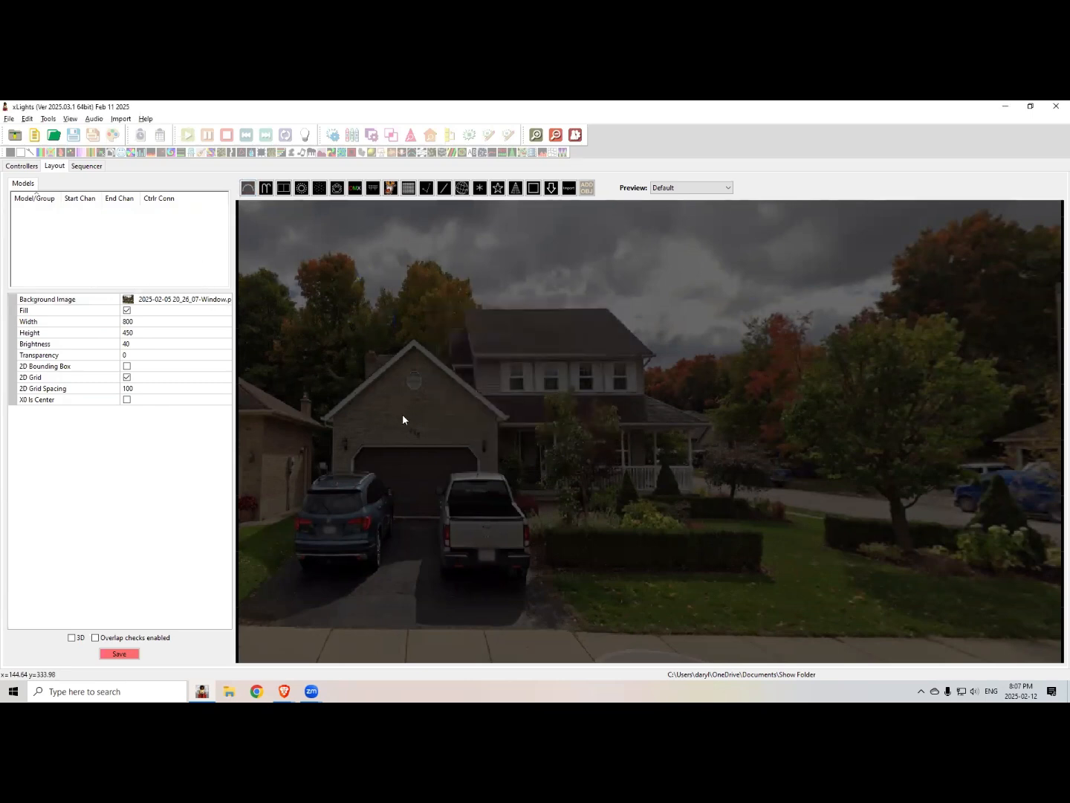
# Step: Draw a single arch over the roof and move it down to the front lawn beside the driveway
pyautogui.click(248, 187)
pyautogui.moveTo(487, 331)
pyautogui.mouseDown()
pyautogui.moveTo(566, 367)
pyautogui.moveTo(606, 331)
pyautogui.mouseUp()
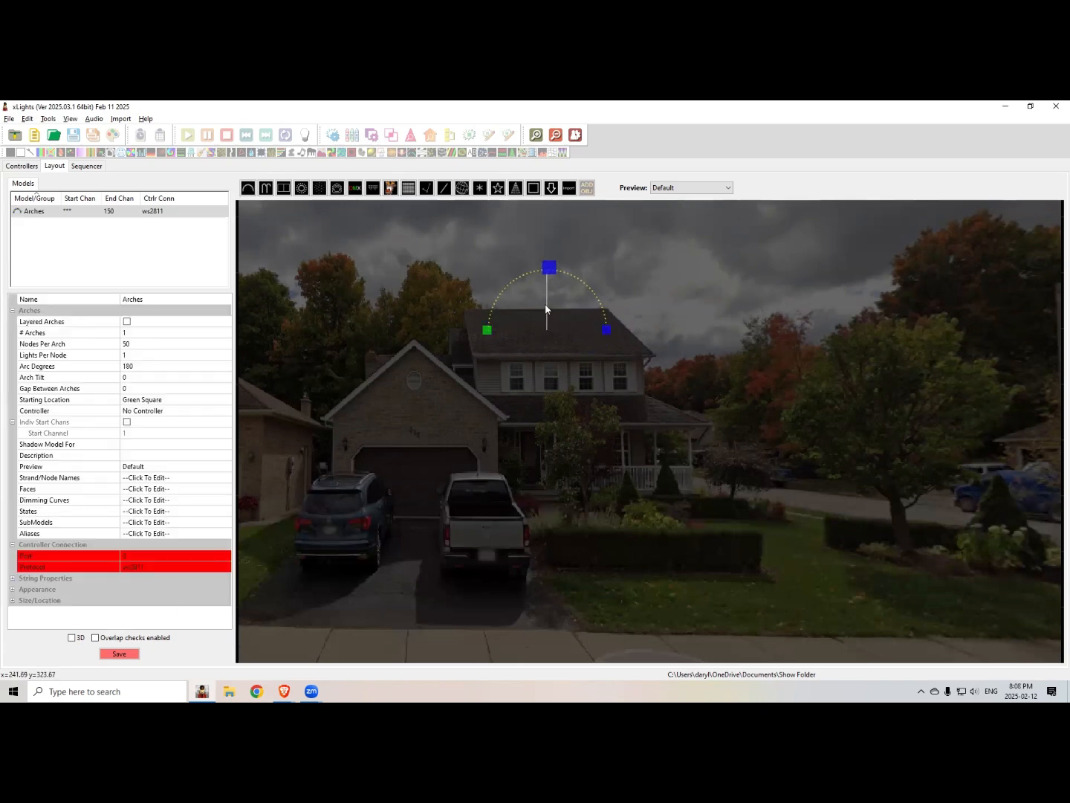
pyautogui.moveTo(527, 276); pyautogui.dragTo(610, 550)
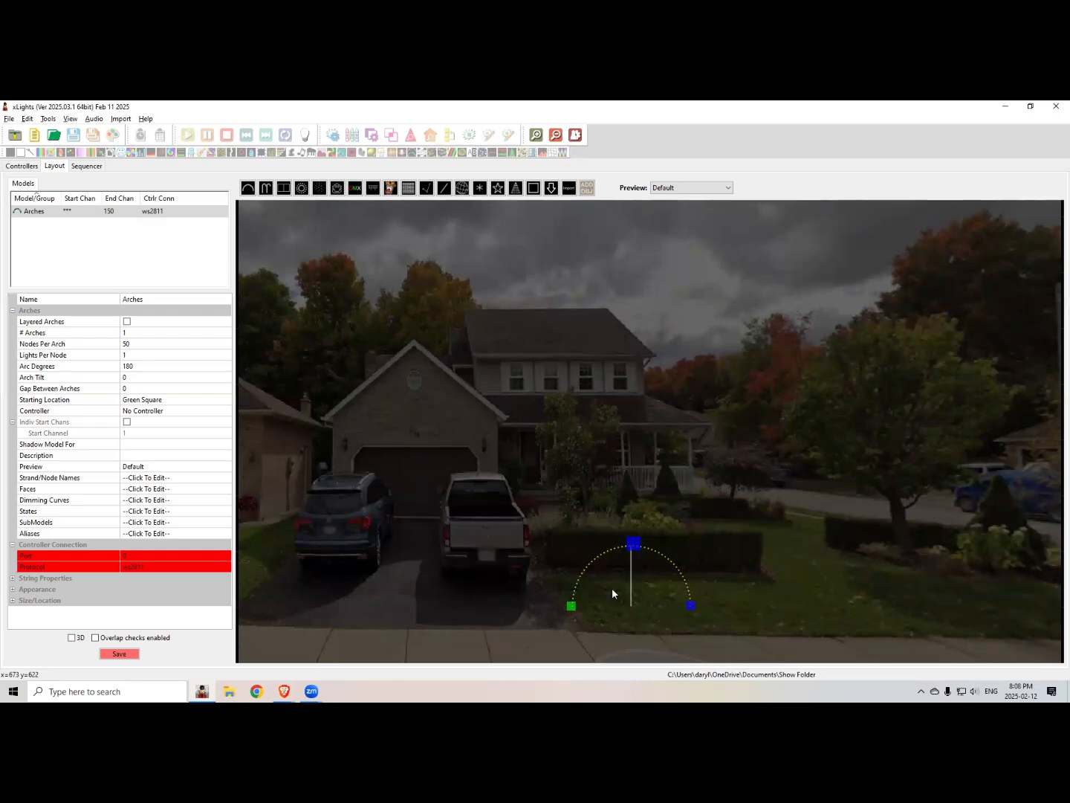
# Step: Flip the arch toward the driveway, and bring its end point back over the lawn to make the arch narrower
pyautogui.moveTo(687, 603); pyautogui.dragTo(485, 611)
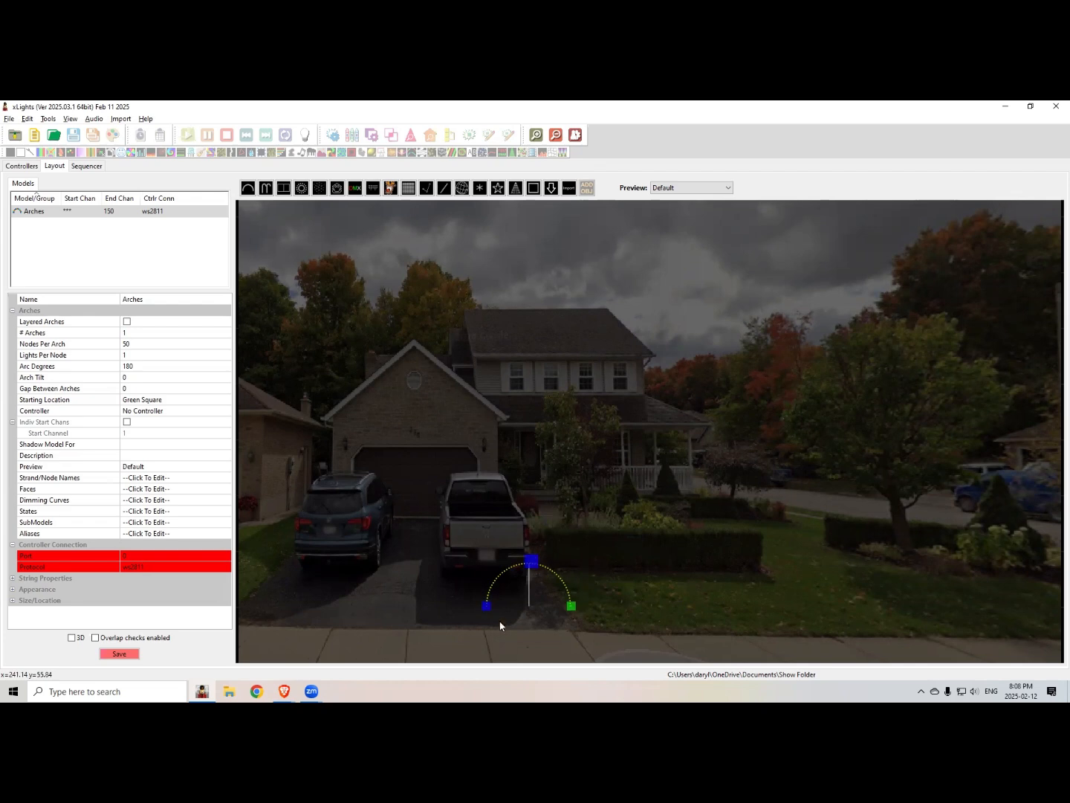
pyautogui.moveTo(494, 608); pyautogui.dragTo(651, 605)
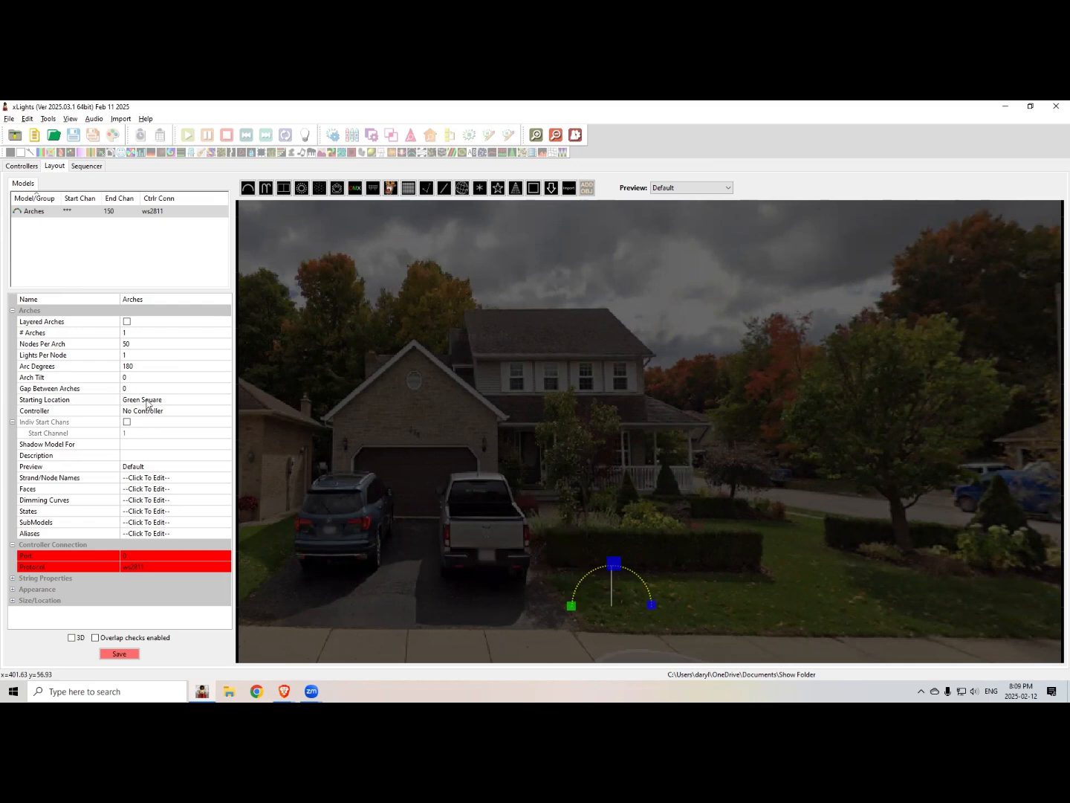
# Step: Rename the arch model as Arches Left
pyautogui.click(149, 298)
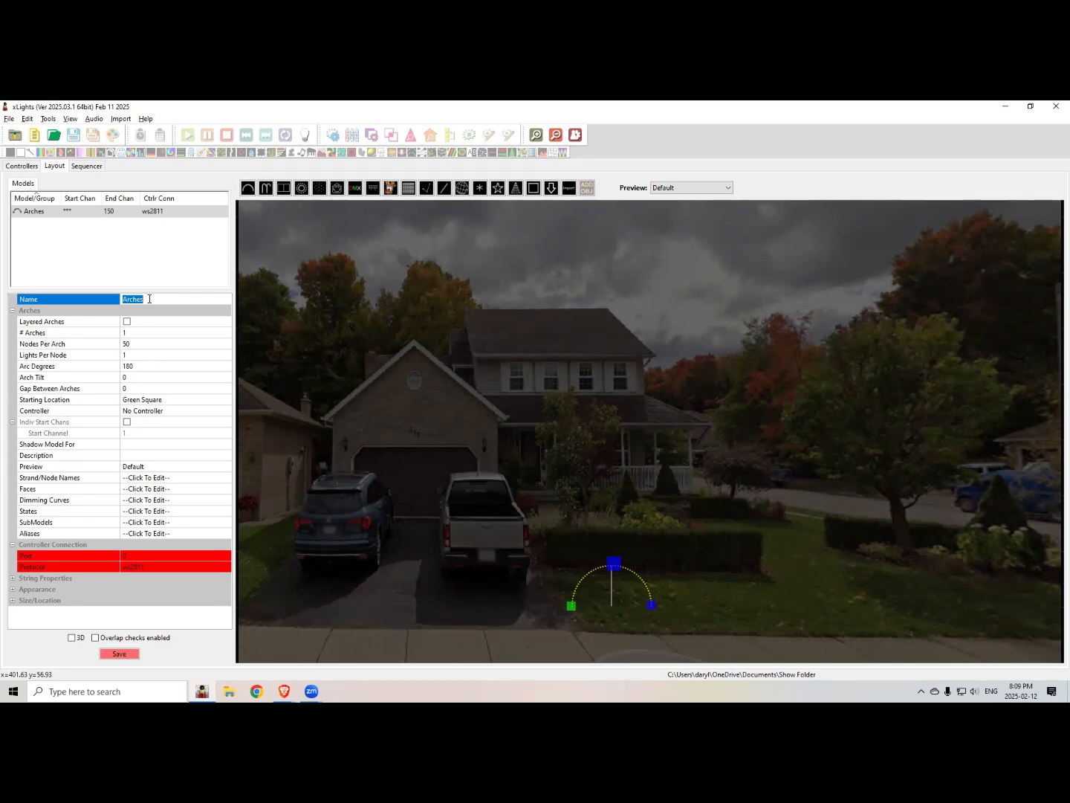
pyautogui.click(149, 298)
pyautogui.write('1')
pyautogui.press('BackSpace')
pyautogui.write('Left')
pyautogui.press('Return')
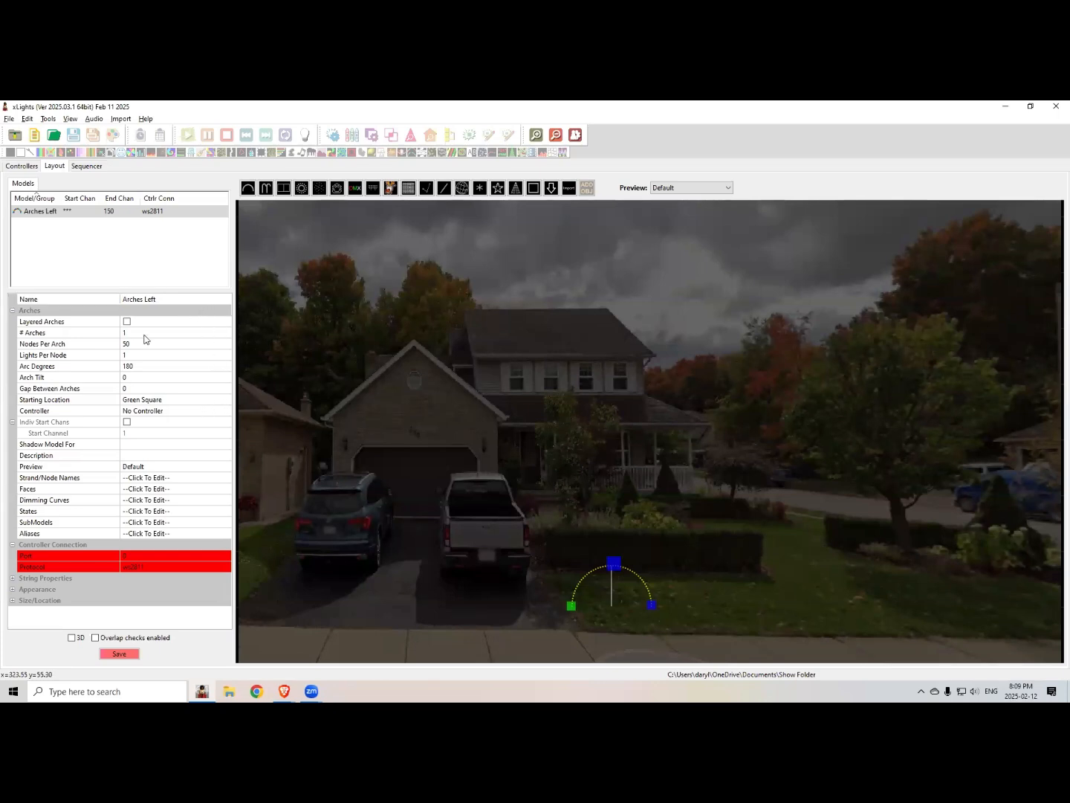
# Step: Make Arches Left a layered arch with 2 layers and 50 nodes in the outside layer
pyautogui.click(127, 322)
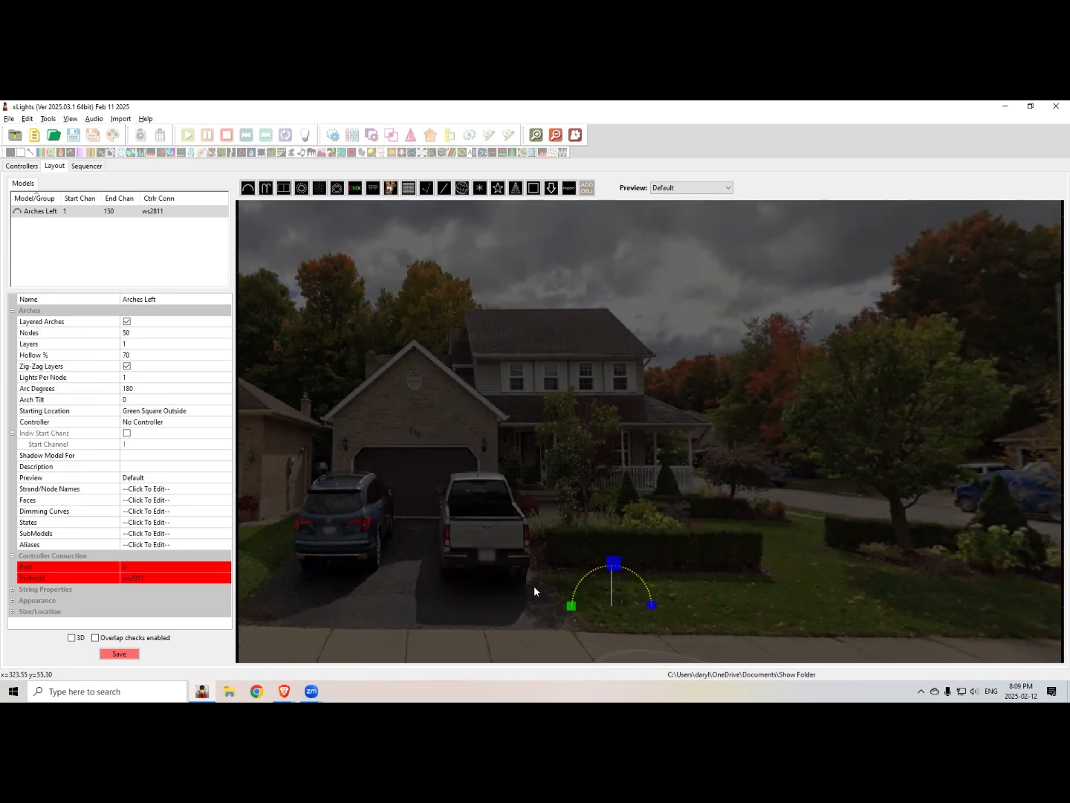
pyautogui.click(134, 344)
pyautogui.write('2')
pyautogui.press('Return')
pyautogui.click(13, 345)
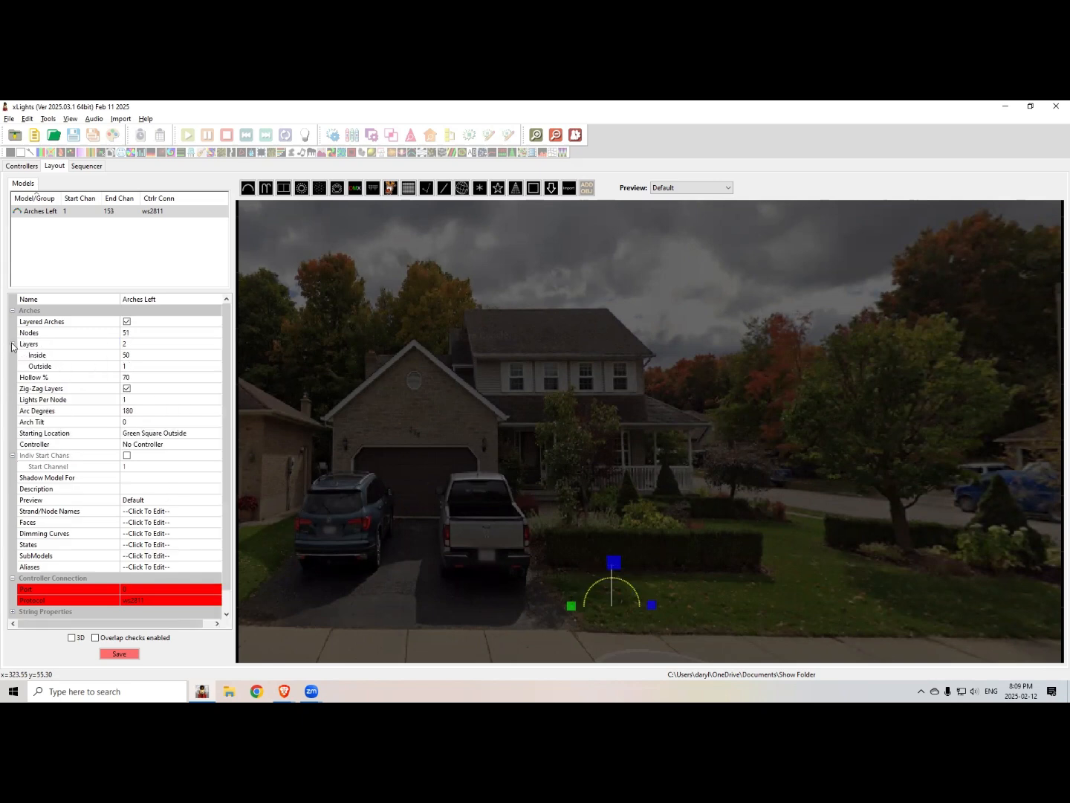
pyautogui.click(130, 367)
pyautogui.write('50')
pyautogui.press('Return')
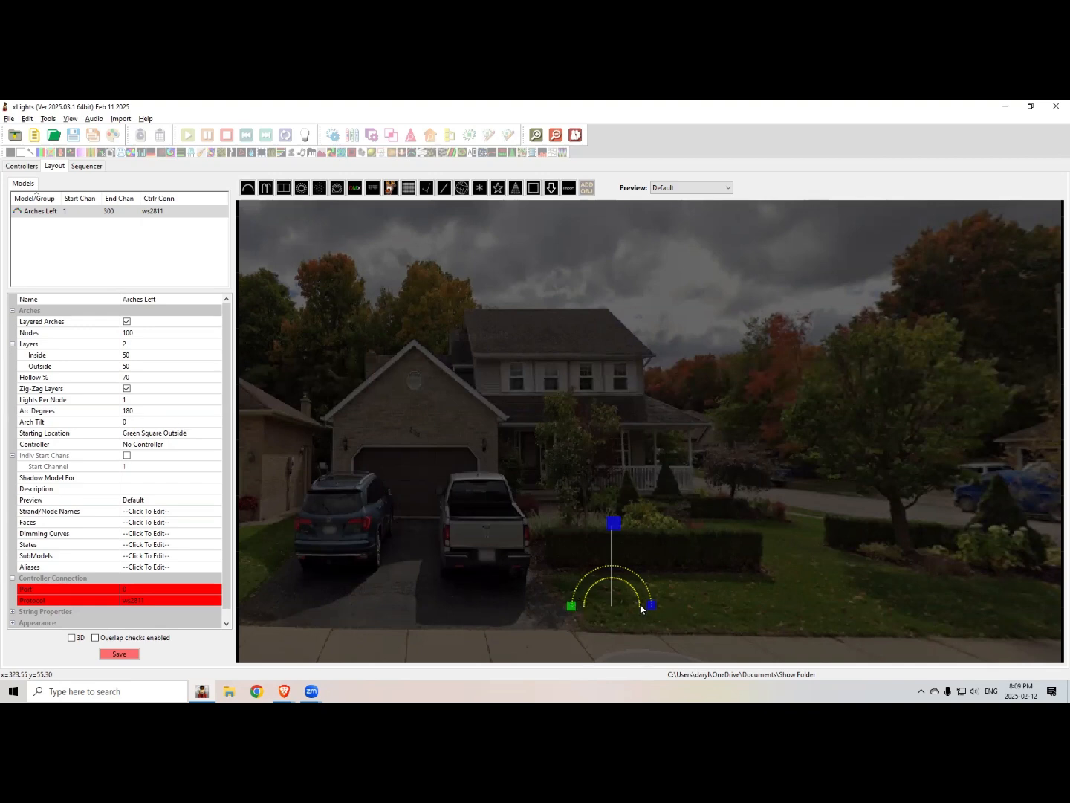
# Step: Try 3 lights per node on Arches Left, and set the value back to 1
pyautogui.click(136, 397)
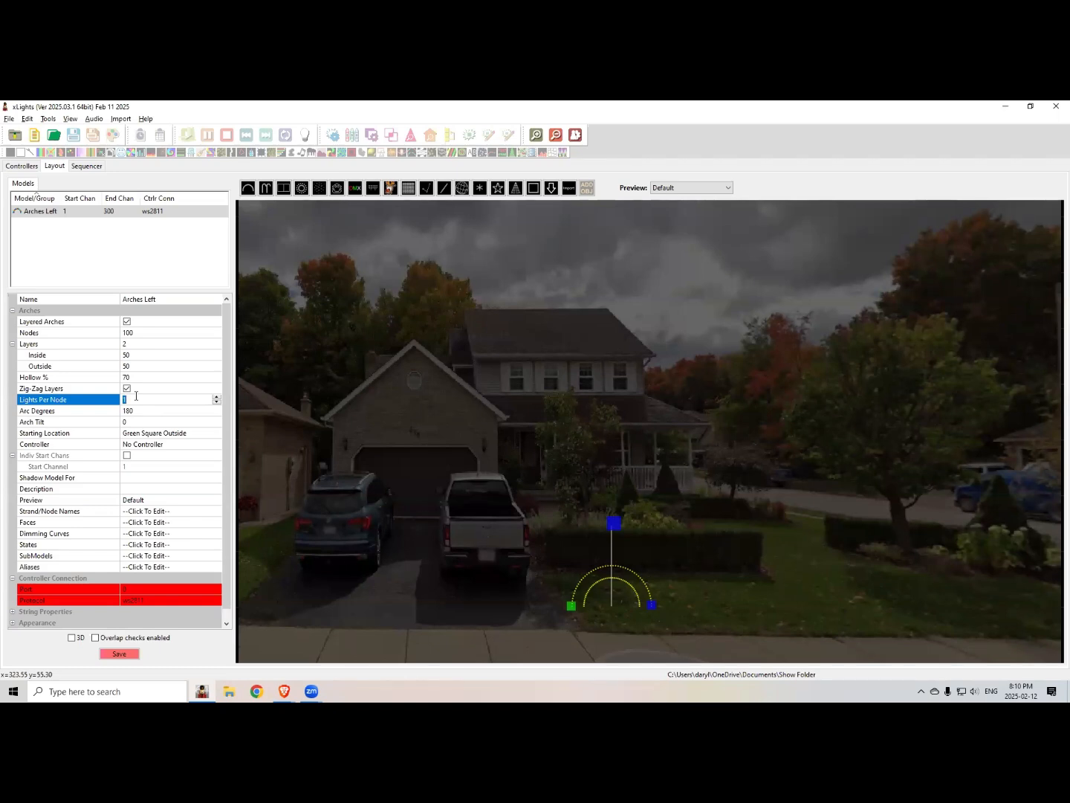
pyautogui.write('3')
pyautogui.press('Return')
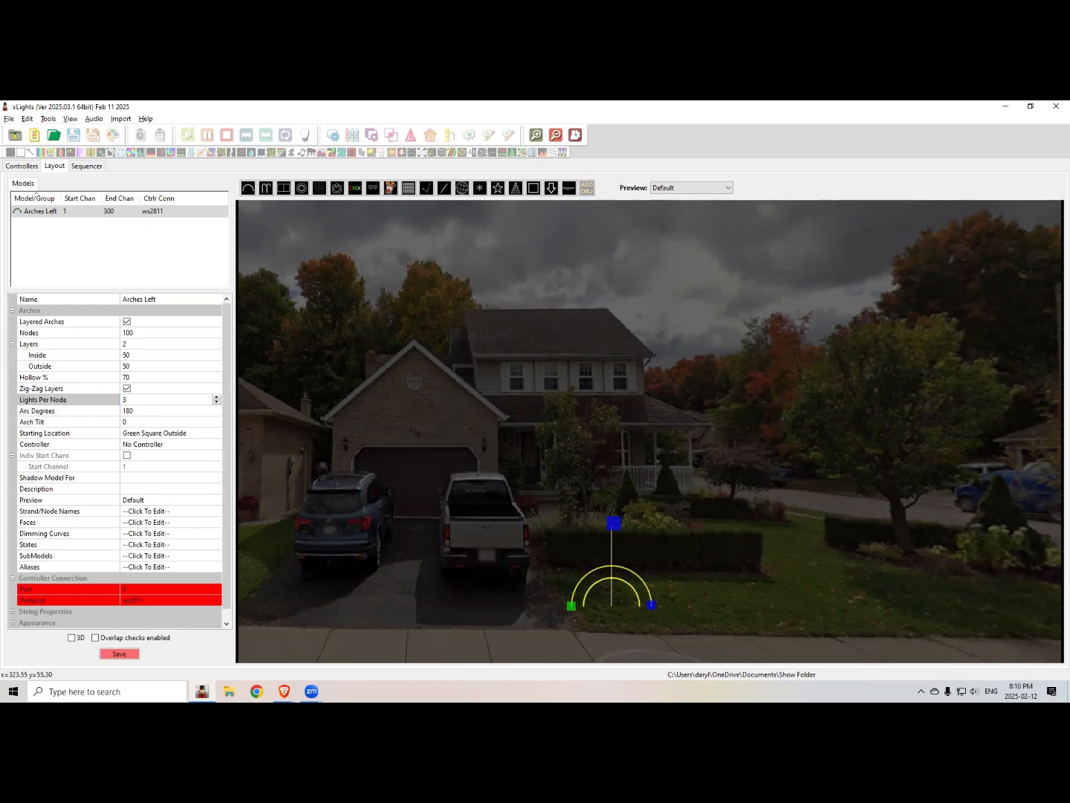
pyautogui.click(132, 396)
pyautogui.write('1')
pyautogui.press('Return')
# Step: Try an arc of 45 degrees on Arches Left, and set it back to 180 degrees
pyautogui.click(138, 413)
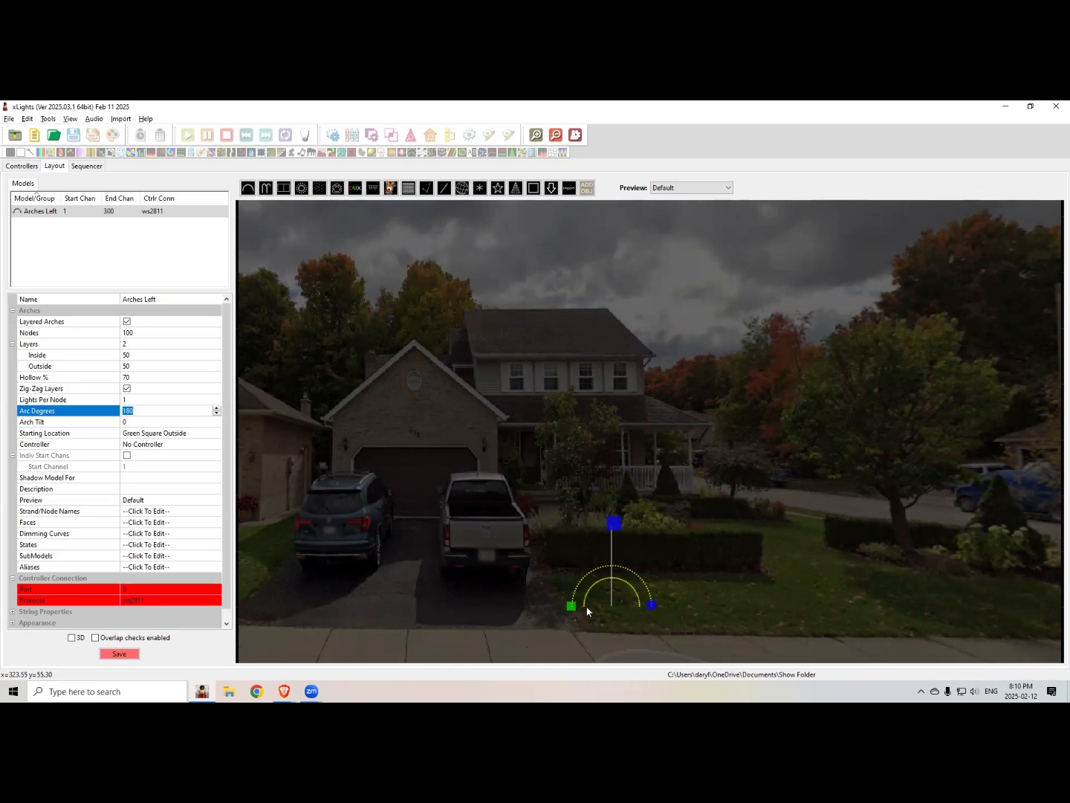
pyautogui.write('45')
pyautogui.press('Return')
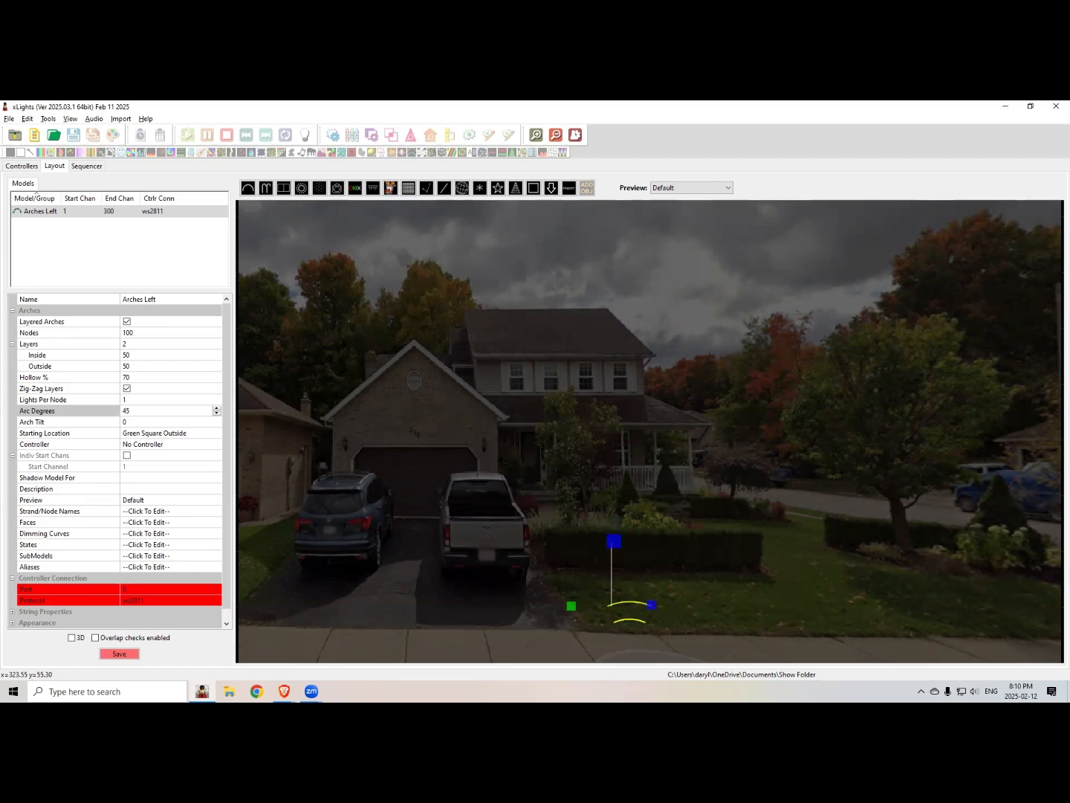
pyautogui.click(144, 410)
pyautogui.write('180')
pyautogui.press('Return')
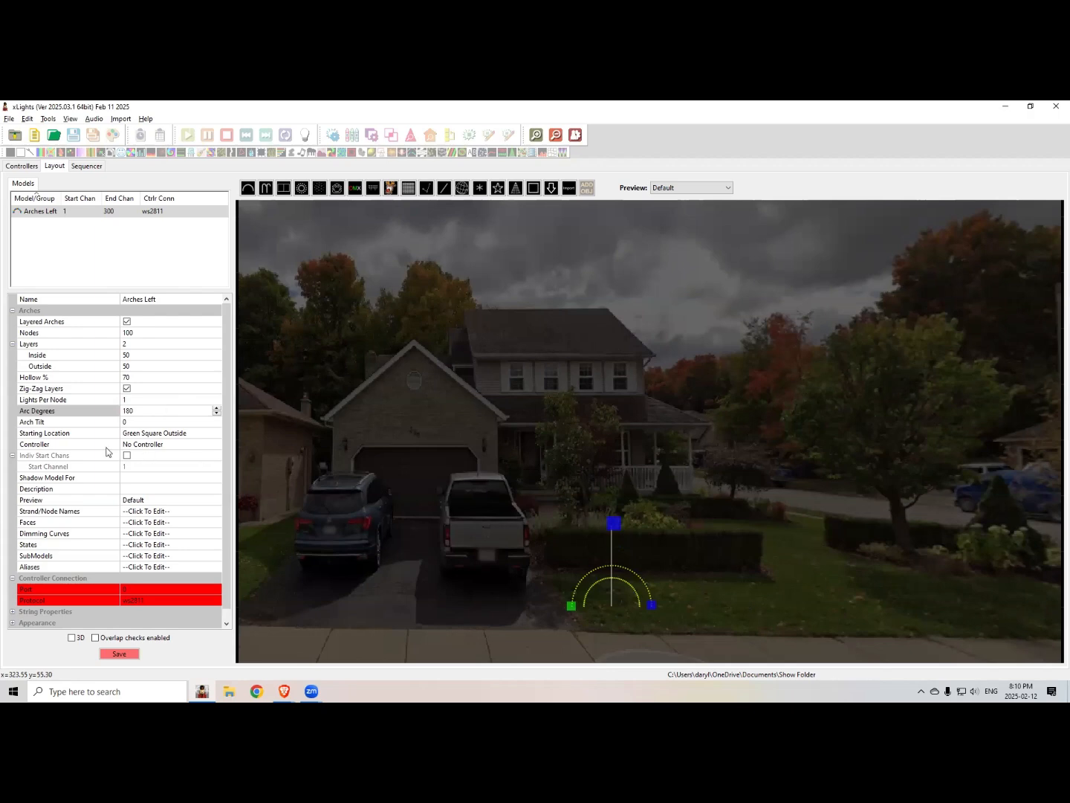
# Step: Enter Left Arch as the description of the Arches Left model
pyautogui.click(190, 438)
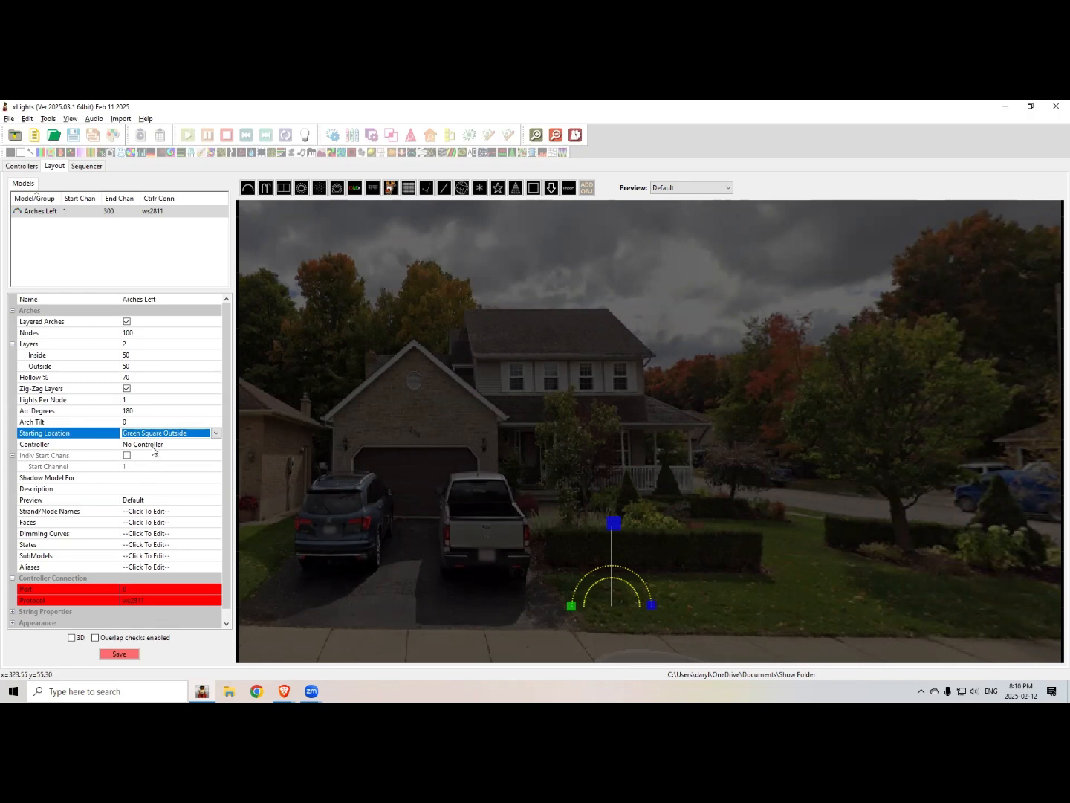
pyautogui.click(139, 481)
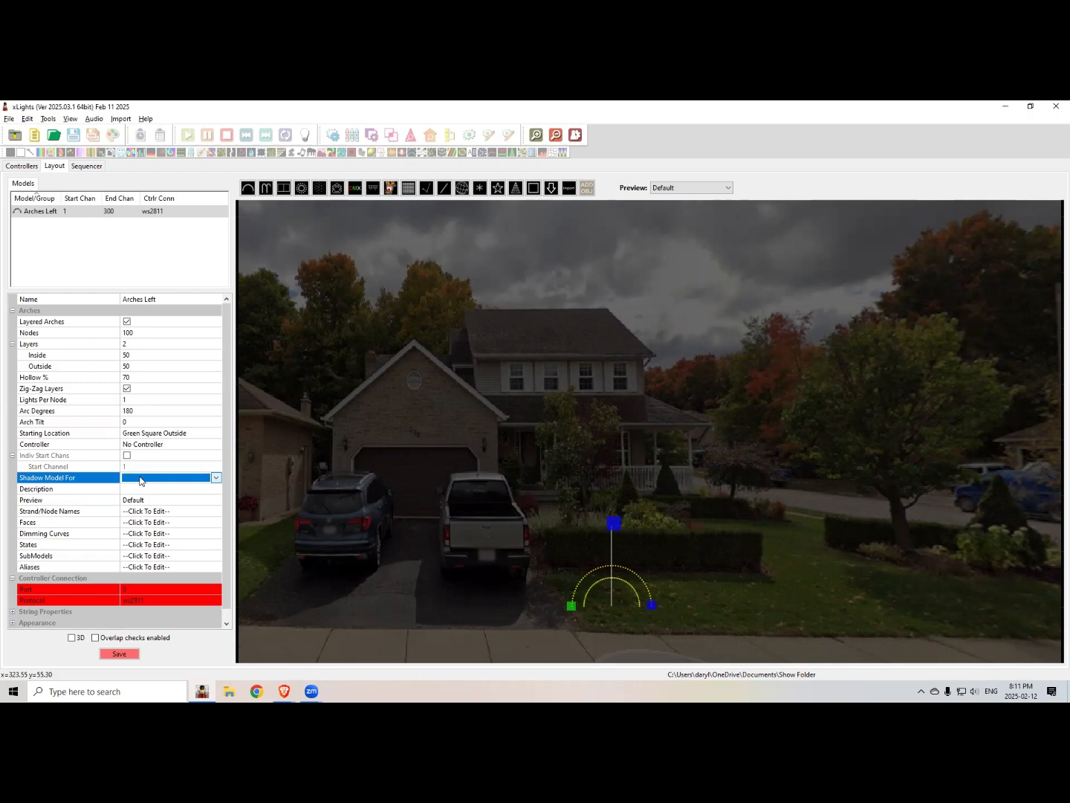
pyautogui.click(154, 491)
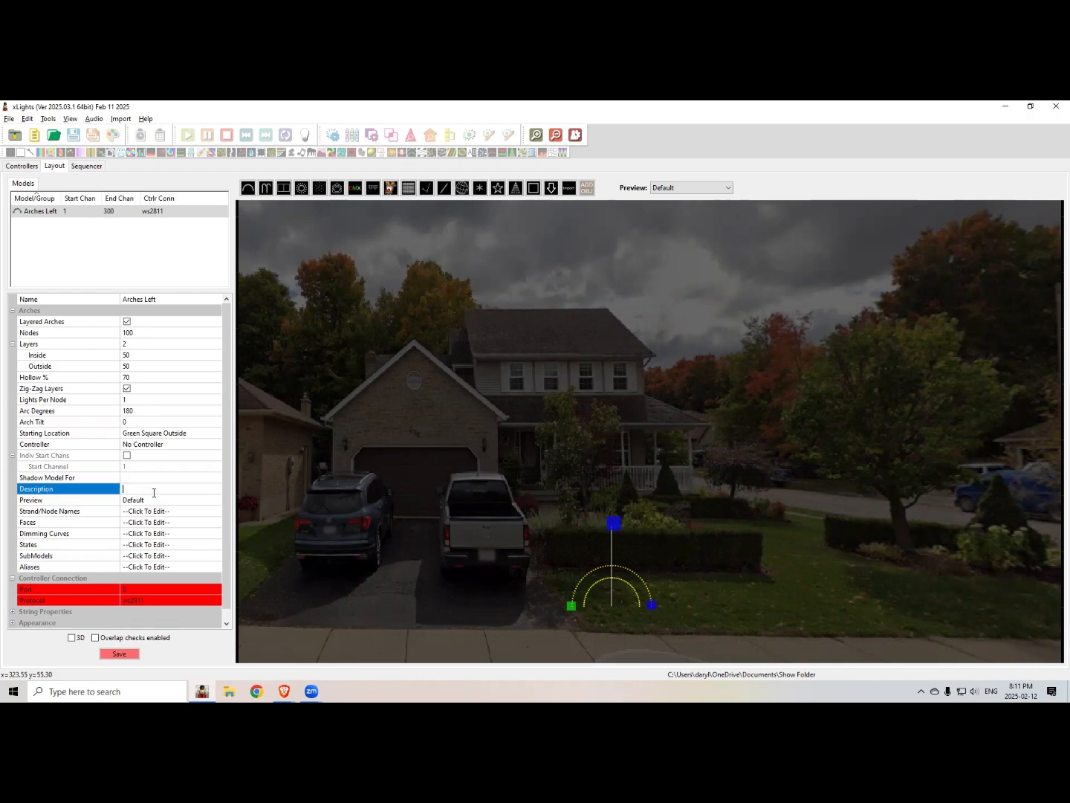
pyautogui.write('Left Arch')
# Step: Try a pixel size of 3 in the appearance settings of Arches Left, and set it back to 2
pyautogui.scroll(-1, 227, 476)
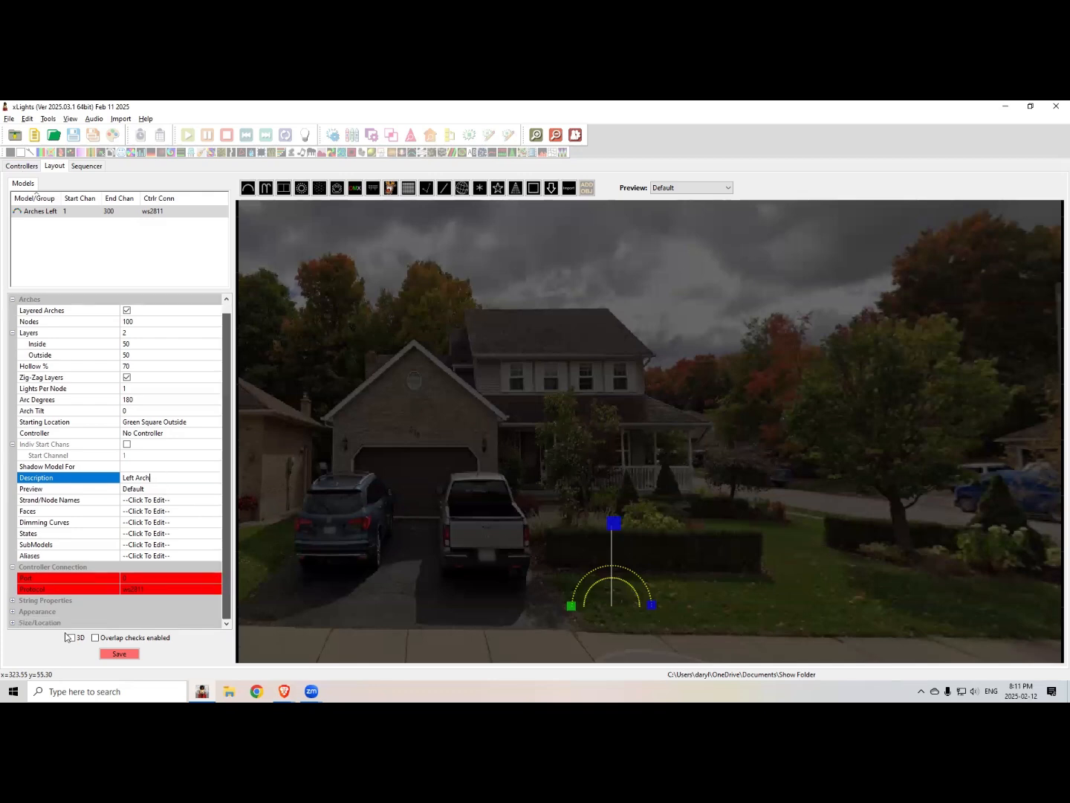
pyautogui.click(11, 611)
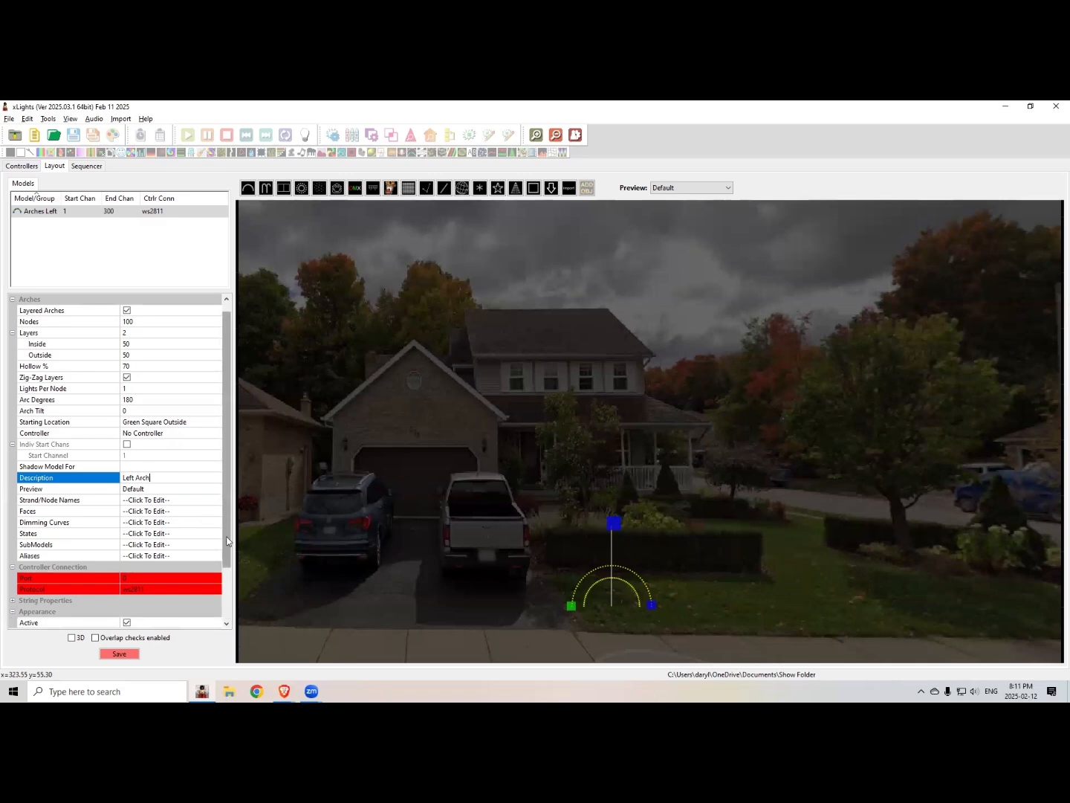
pyautogui.scroll(-2, 227, 532)
pyautogui.click(132, 567)
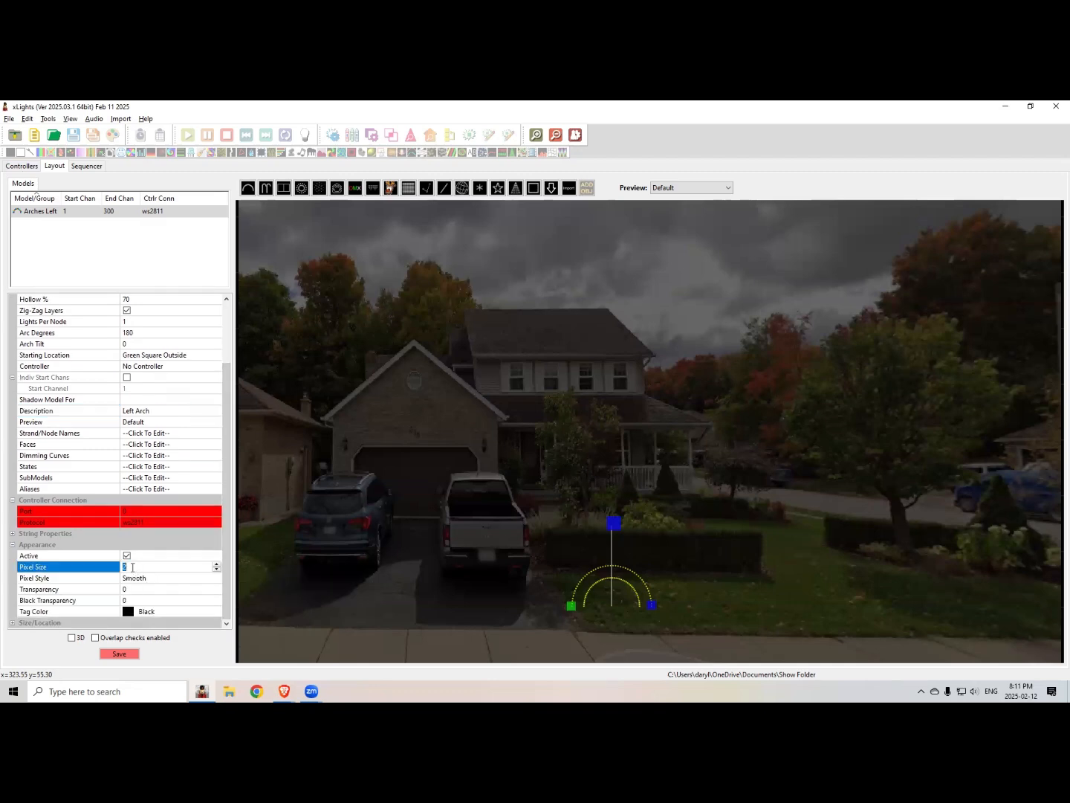
pyautogui.write('3')
pyautogui.press('Return')
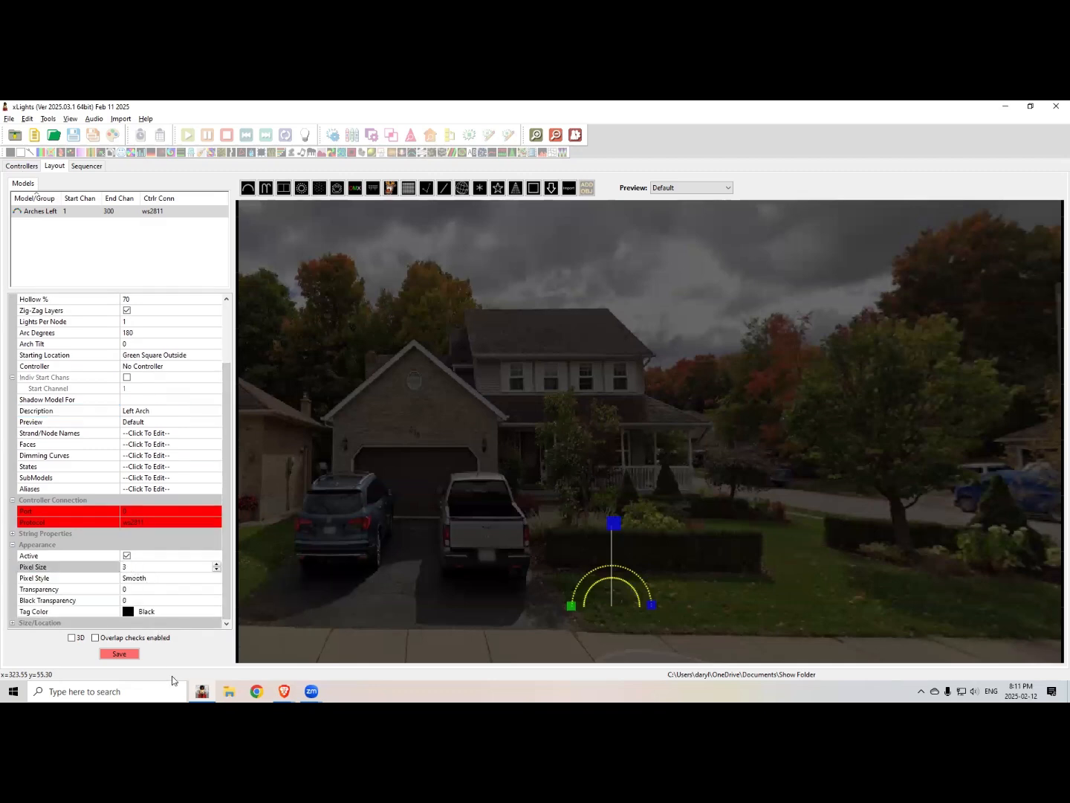
pyautogui.click(134, 567)
pyautogui.press('BackSpace')
pyautogui.press('Return')
# Step: Set the tag color of Arches Left to the orange basic color (255,128,64)
pyautogui.click(164, 612)
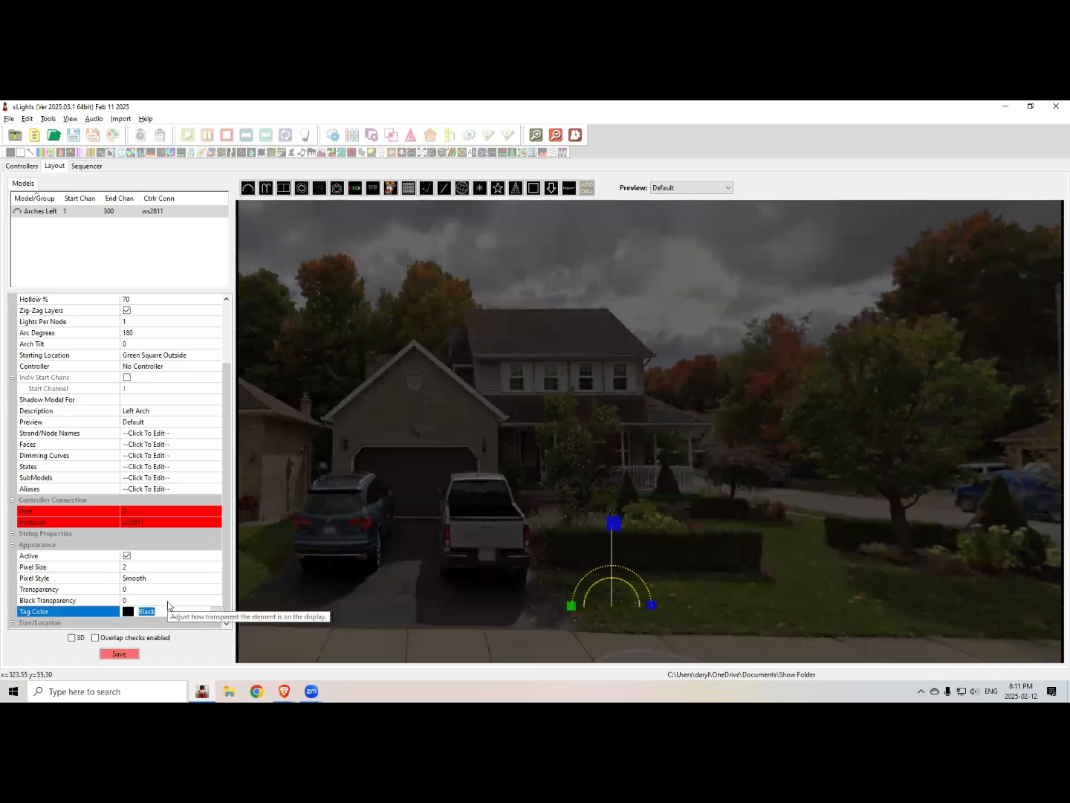
pyautogui.click(215, 611)
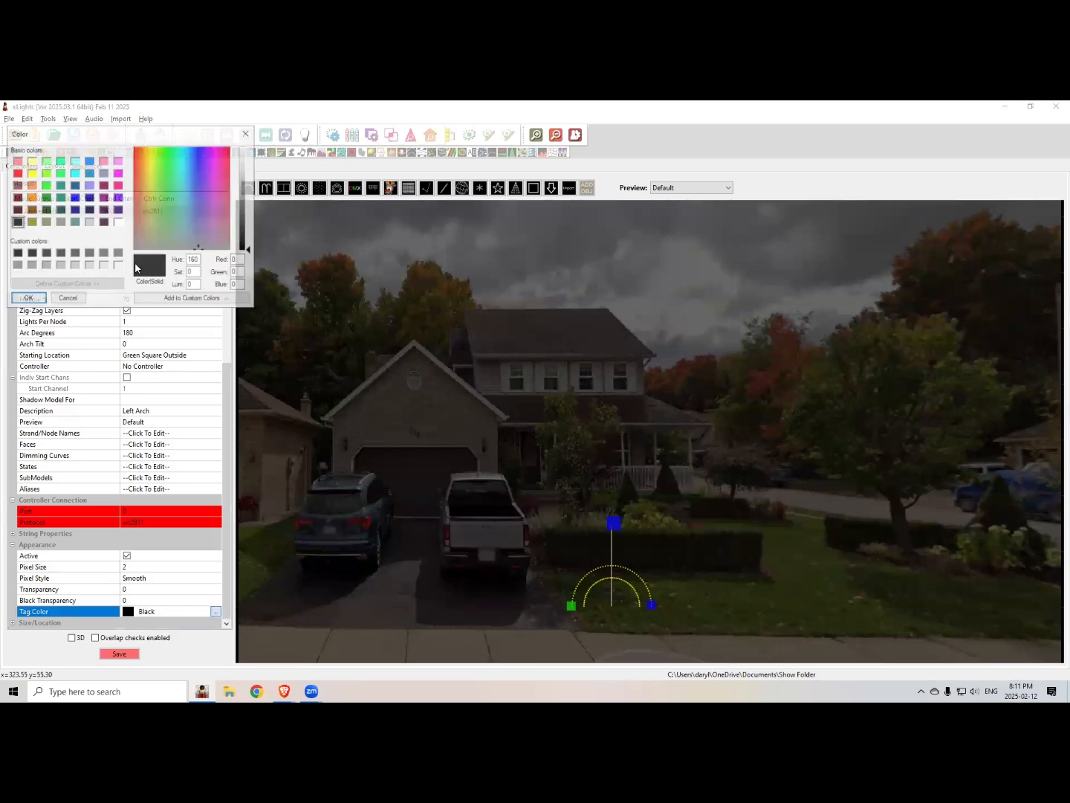
pyautogui.click(30, 185)
pyautogui.click(28, 298)
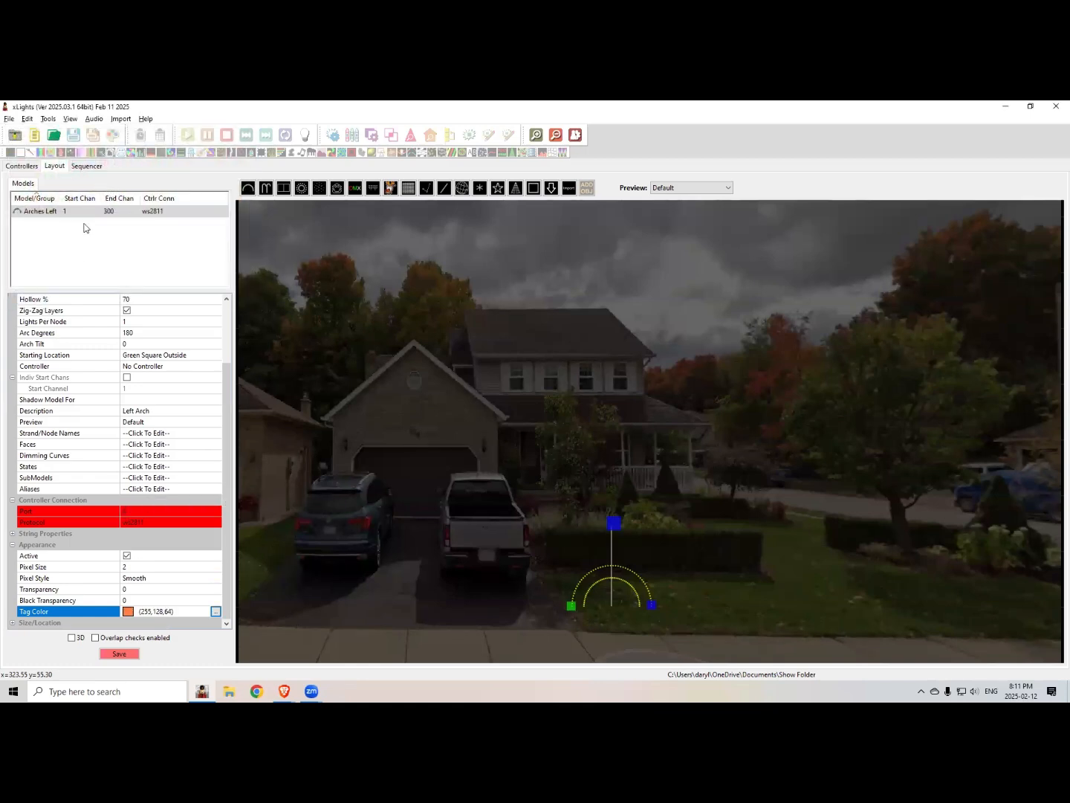
# Step: Create a new animation sequence in the sequencer, and return to the layout's model properties
pyautogui.click(86, 166)
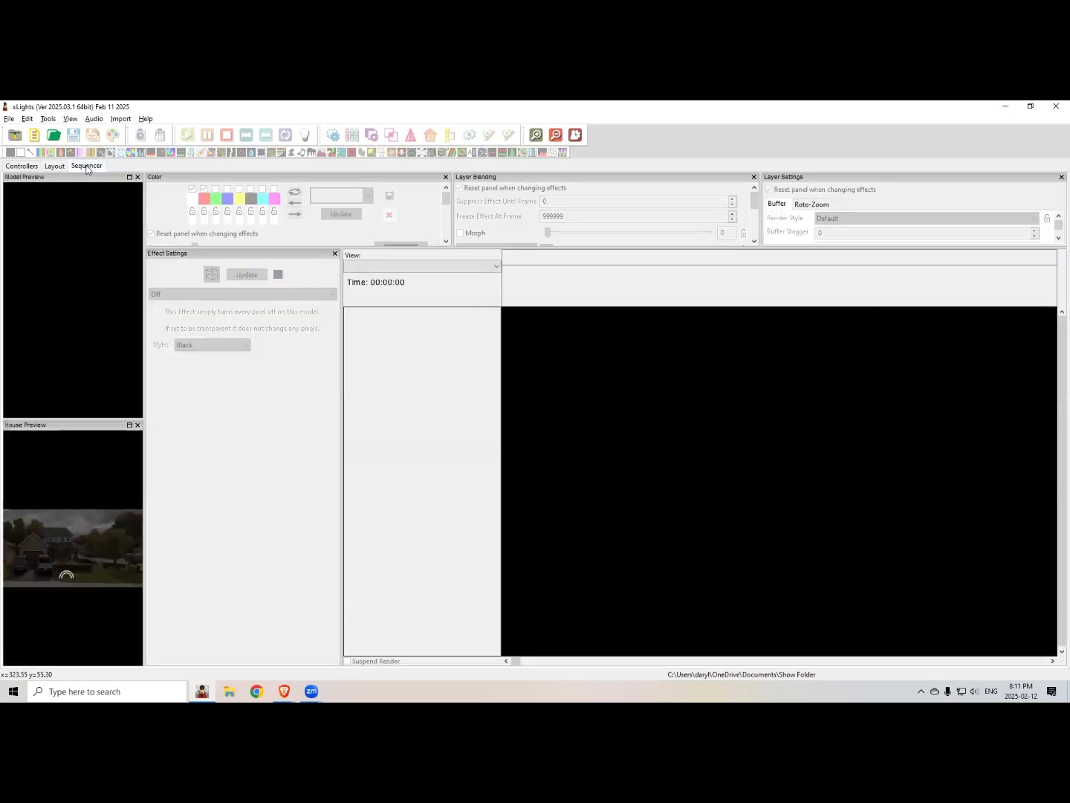
pyautogui.click(35, 135)
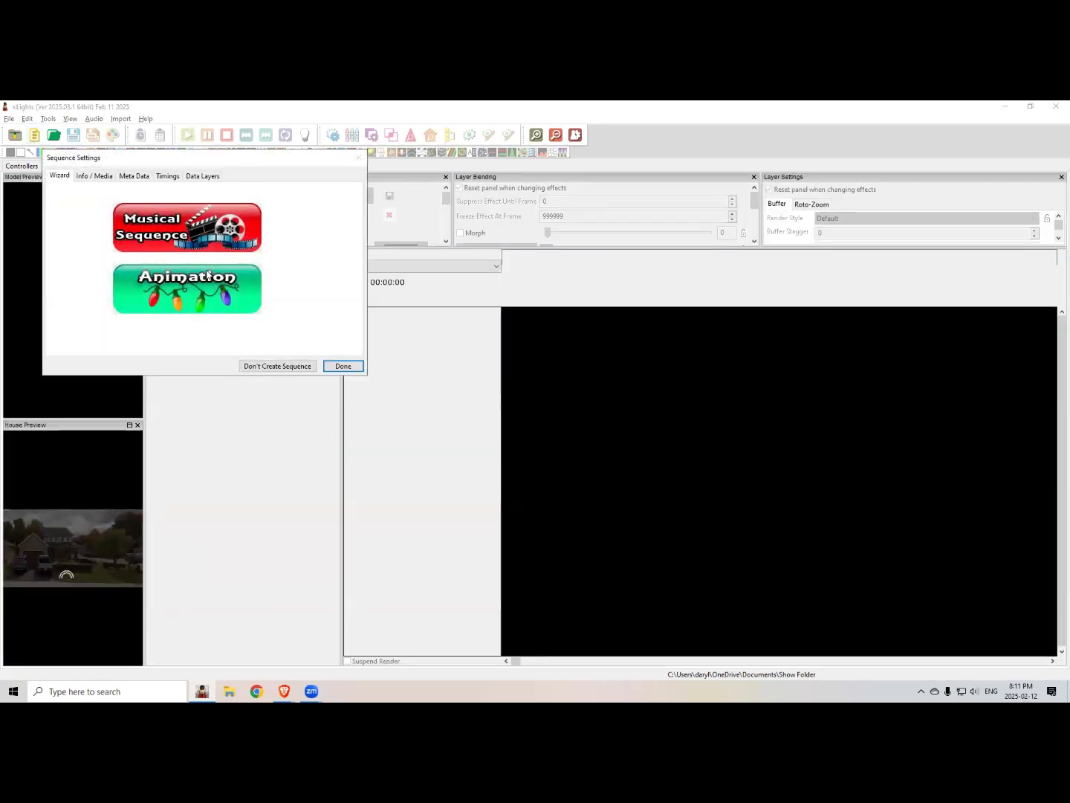
pyautogui.click(195, 269)
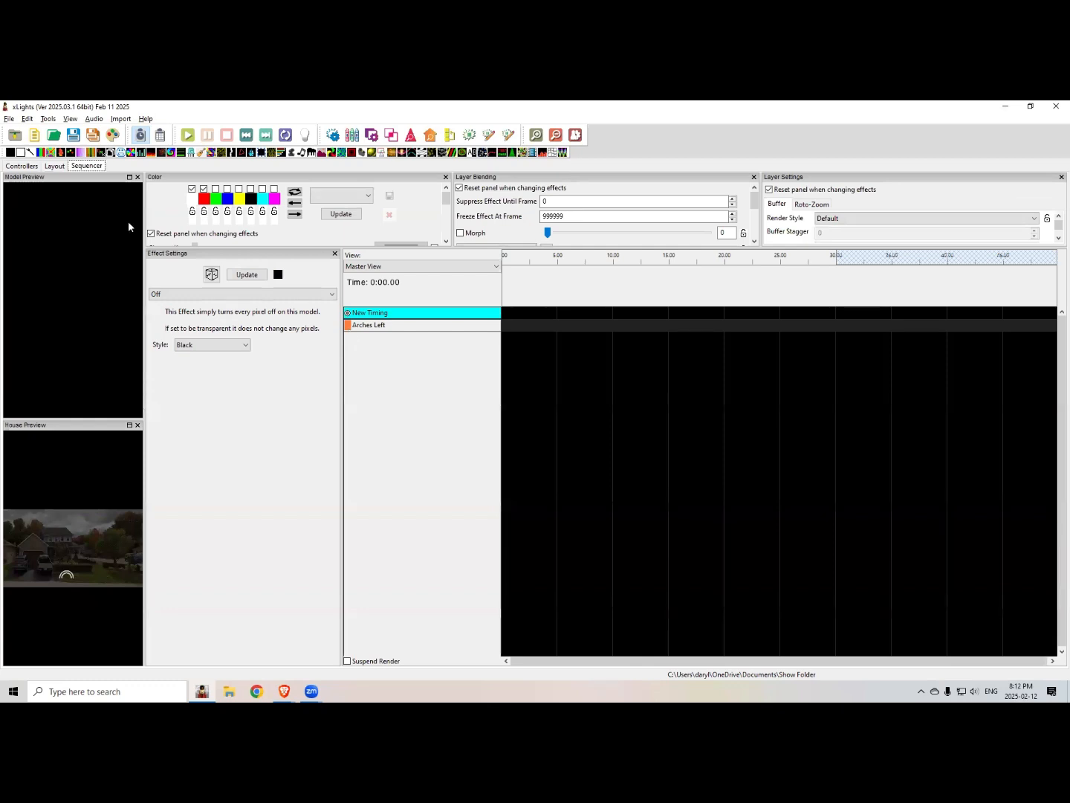
pyautogui.click(55, 166)
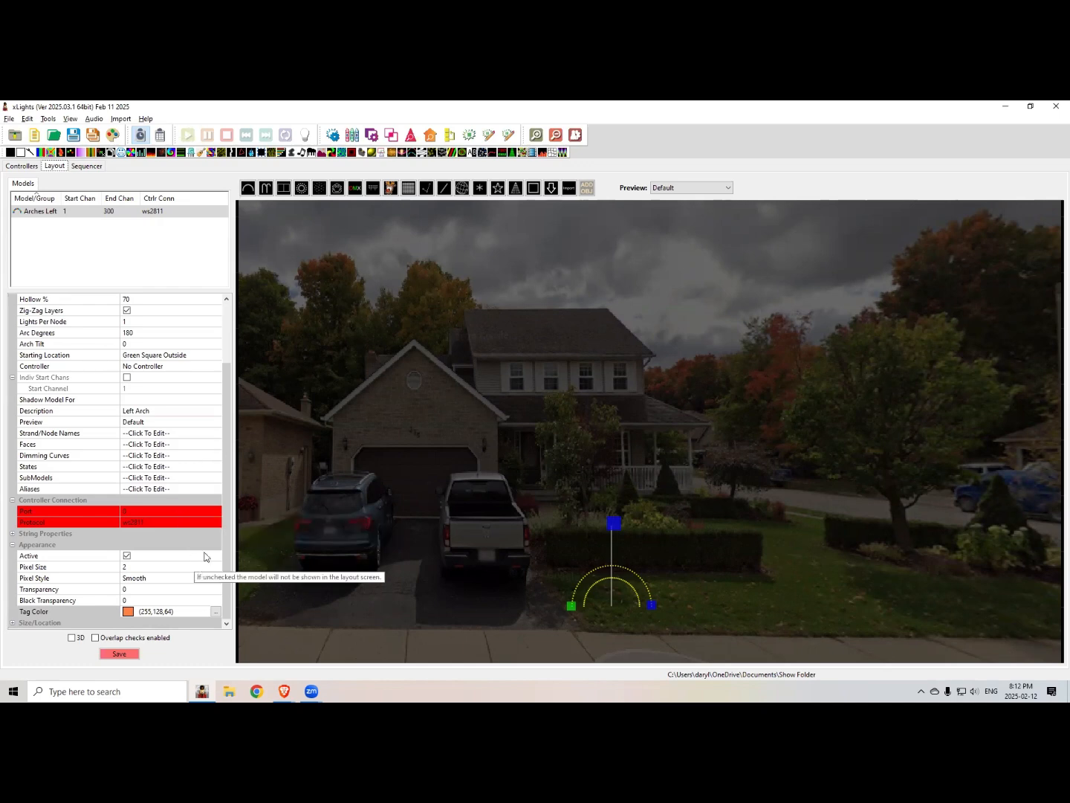
pyautogui.moveTo(228, 520); pyautogui.dragTo(233, 429)
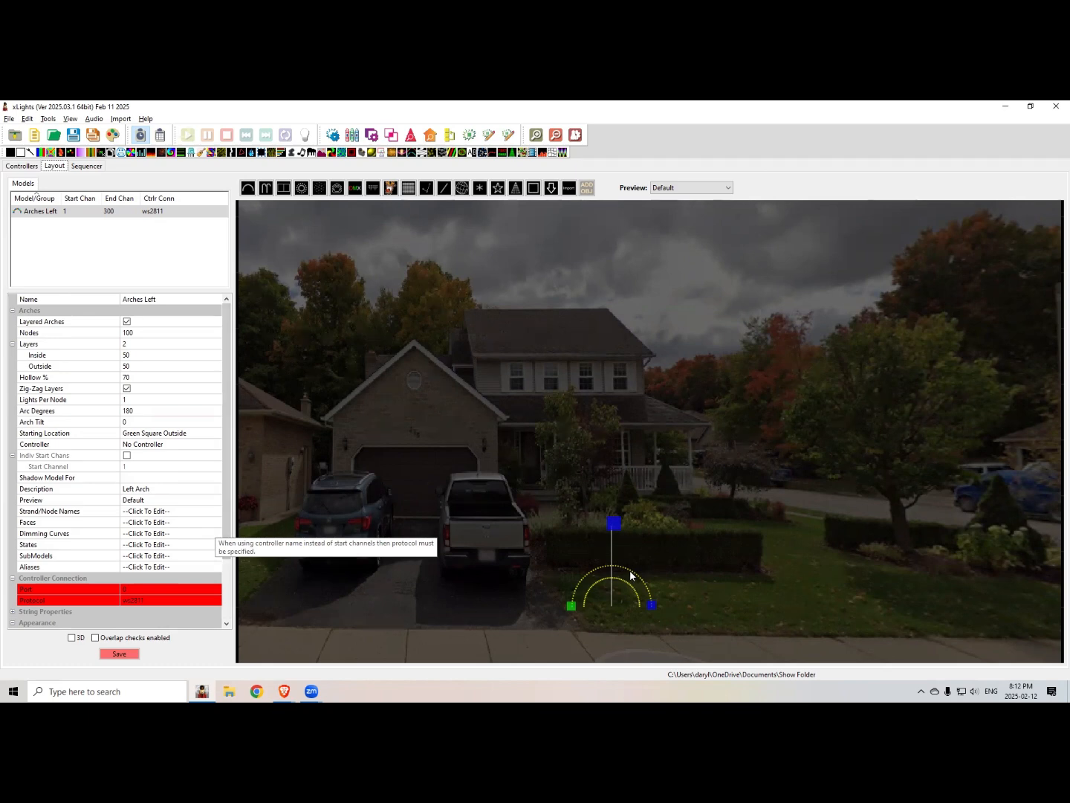
# Step: Lock the Arches Left model in the layout, try to move it, and unlock it again
pyautogui.moveTo(630, 573); pyautogui.dragTo(631, 572)
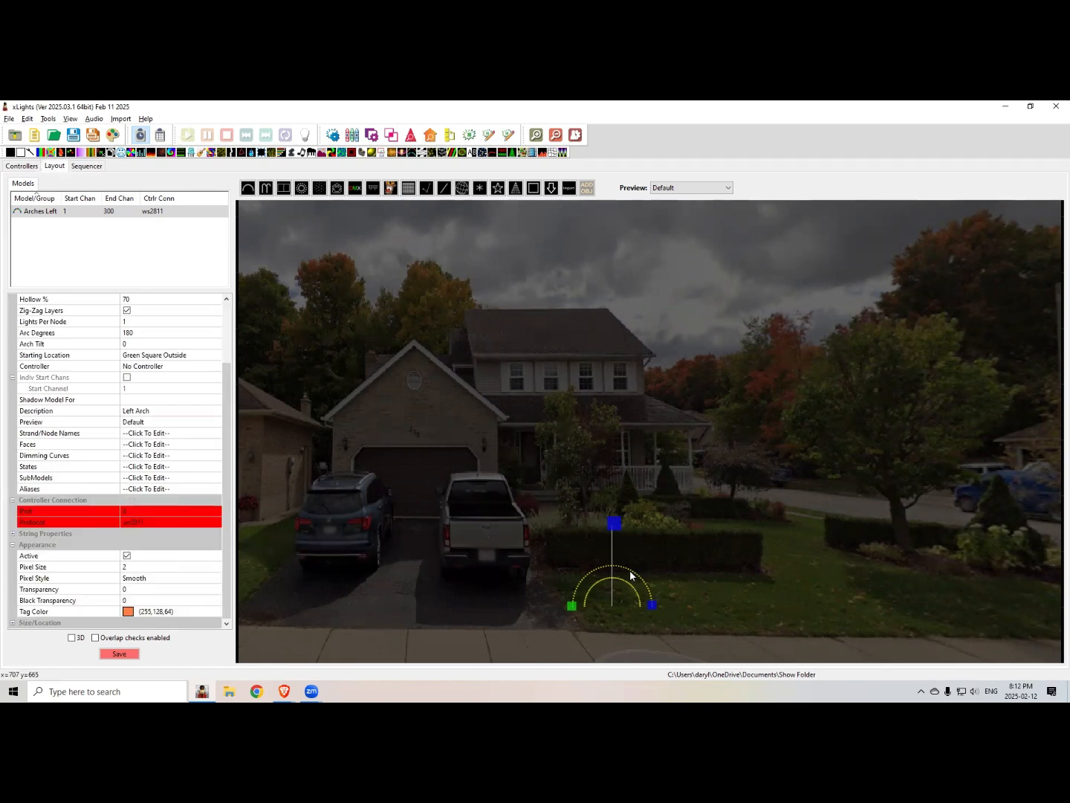
pyautogui.rightClick(630, 572)
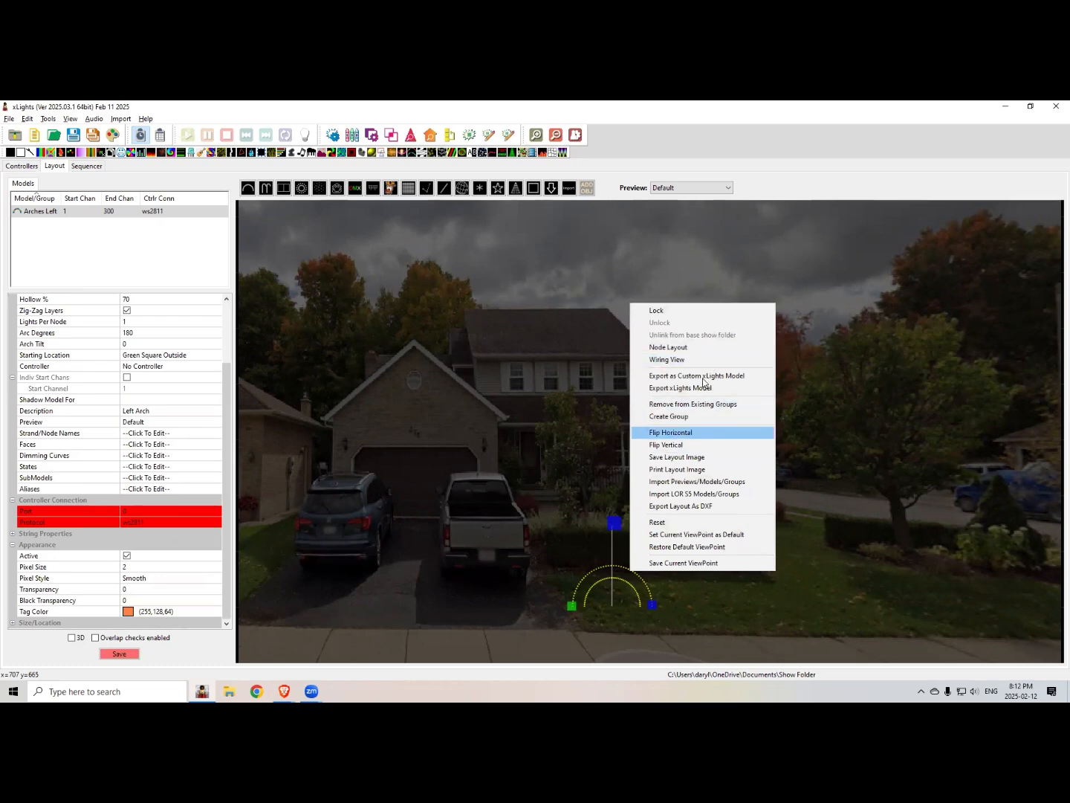
pyautogui.click(680, 311)
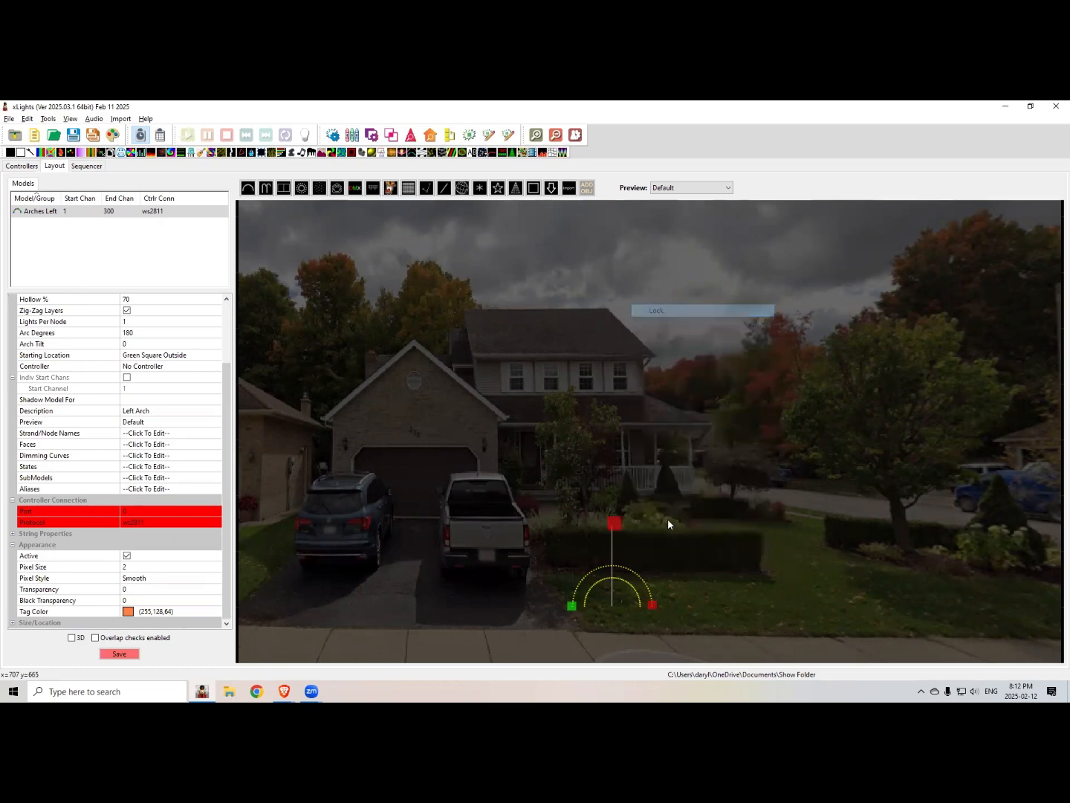
pyautogui.click(625, 570)
pyautogui.click(627, 568)
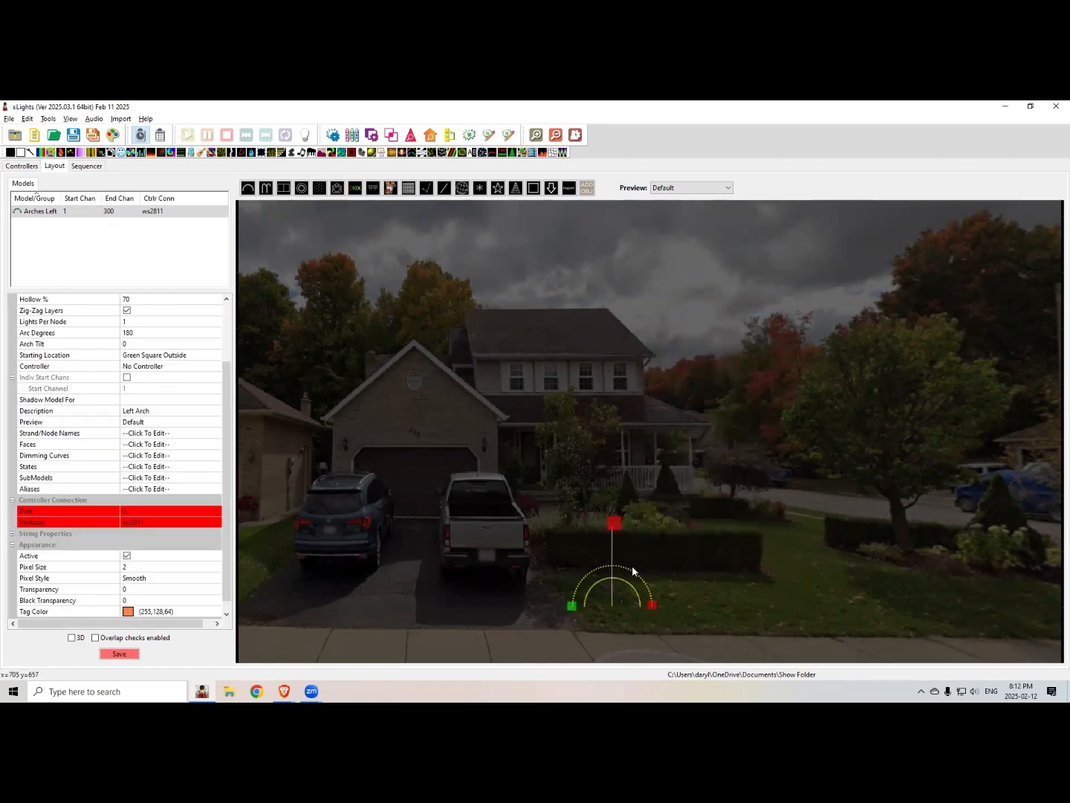
pyautogui.rightClick(620, 564)
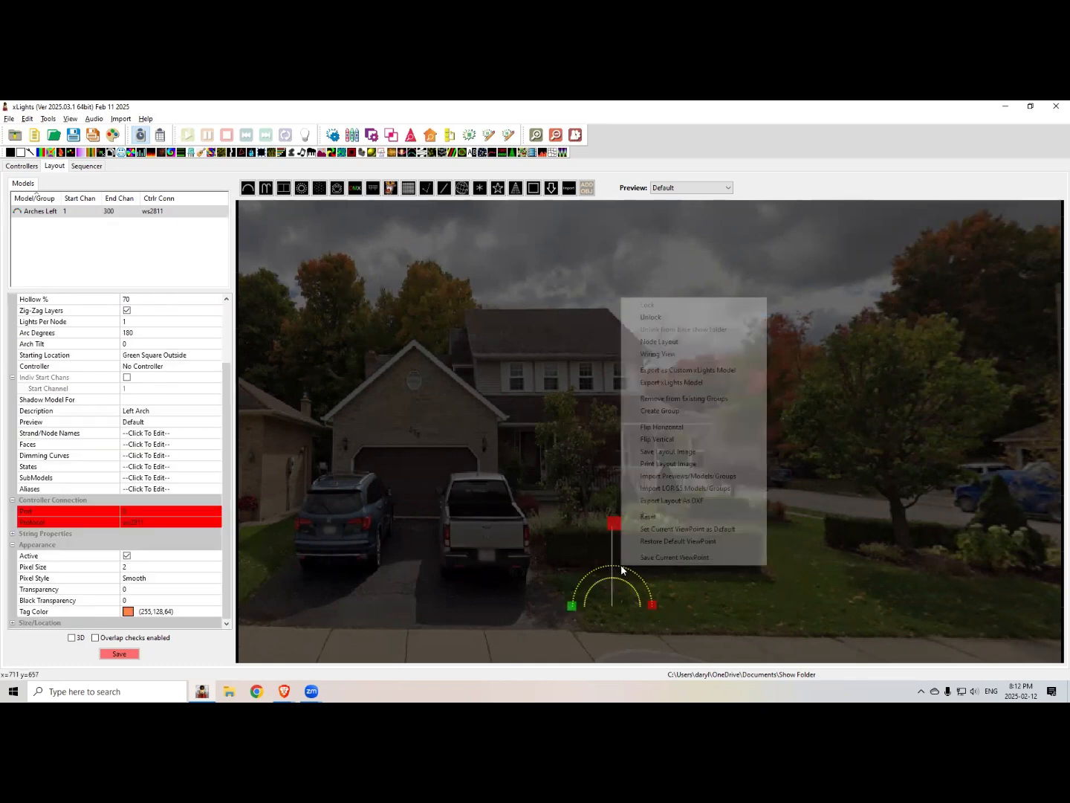
pyautogui.click(659, 318)
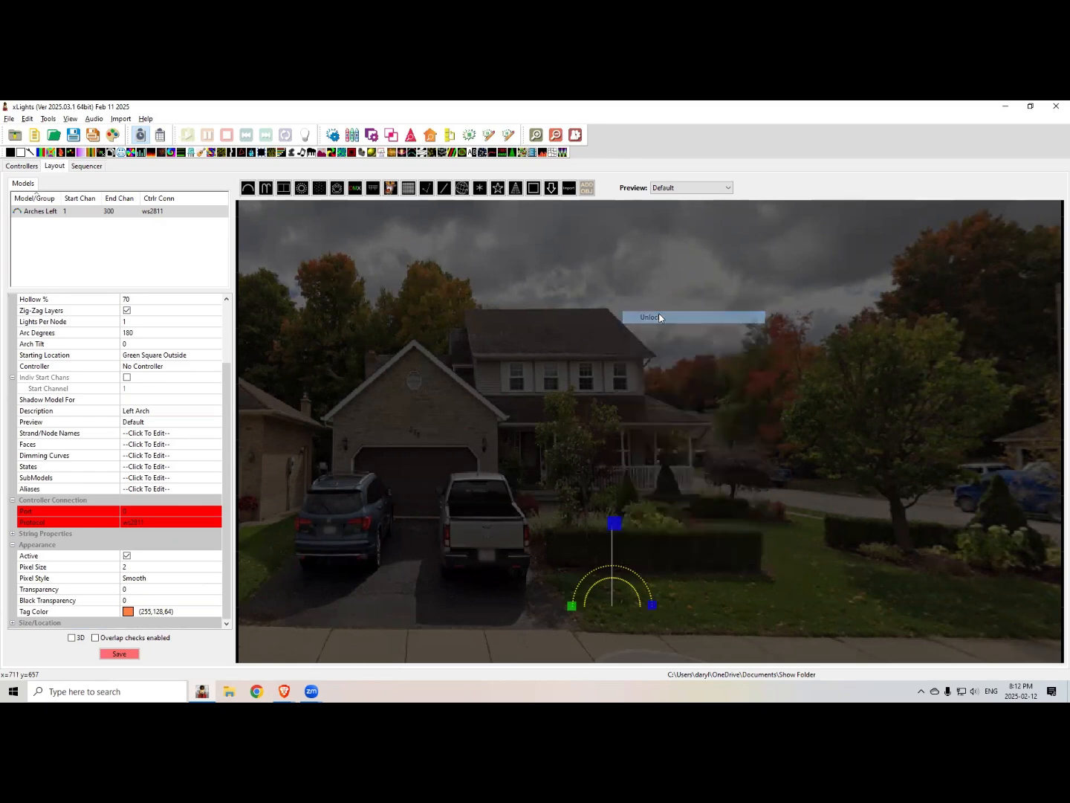
# Step: Examine the node layout of Arches Left in a widened window, and close it
pyautogui.rightClick(624, 571)
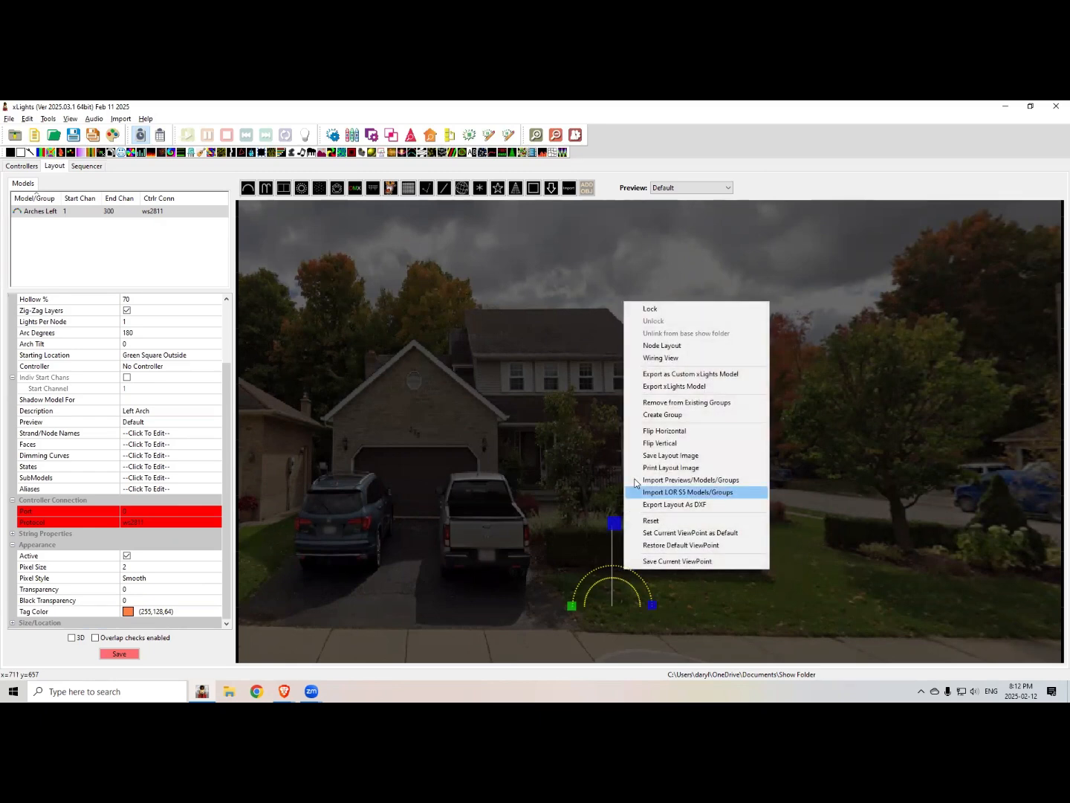
pyautogui.click(660, 346)
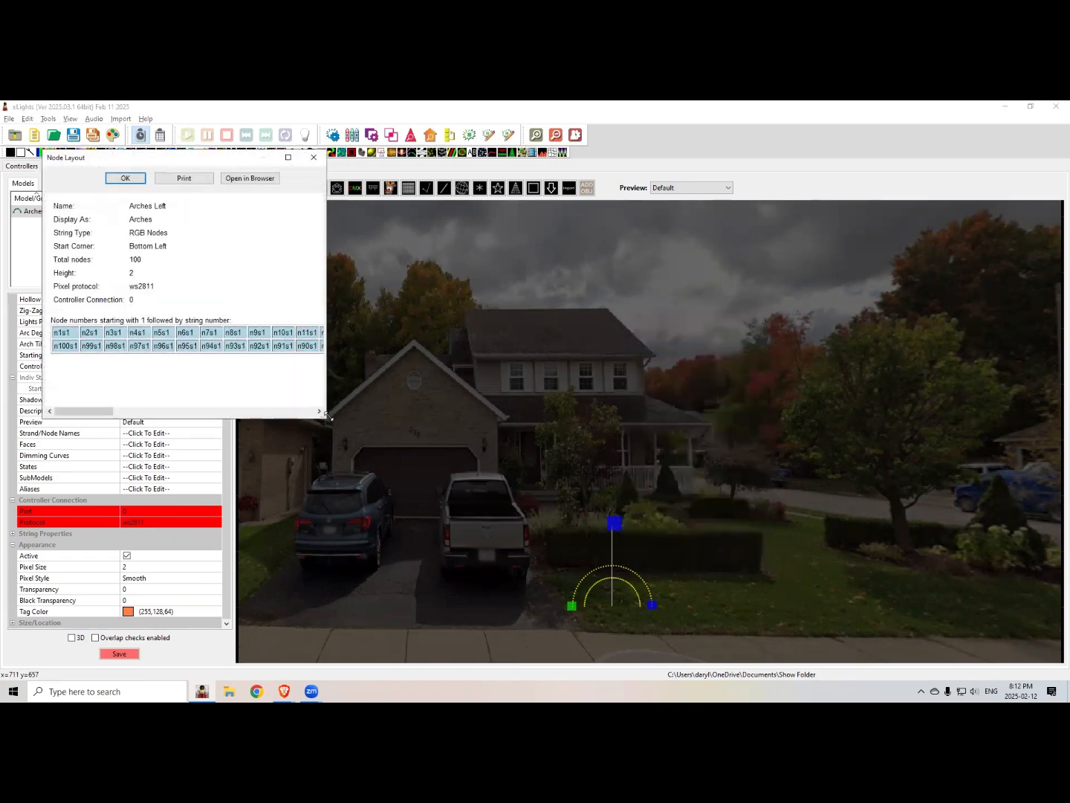
pyautogui.moveTo(326, 417); pyautogui.dragTo(961, 453)
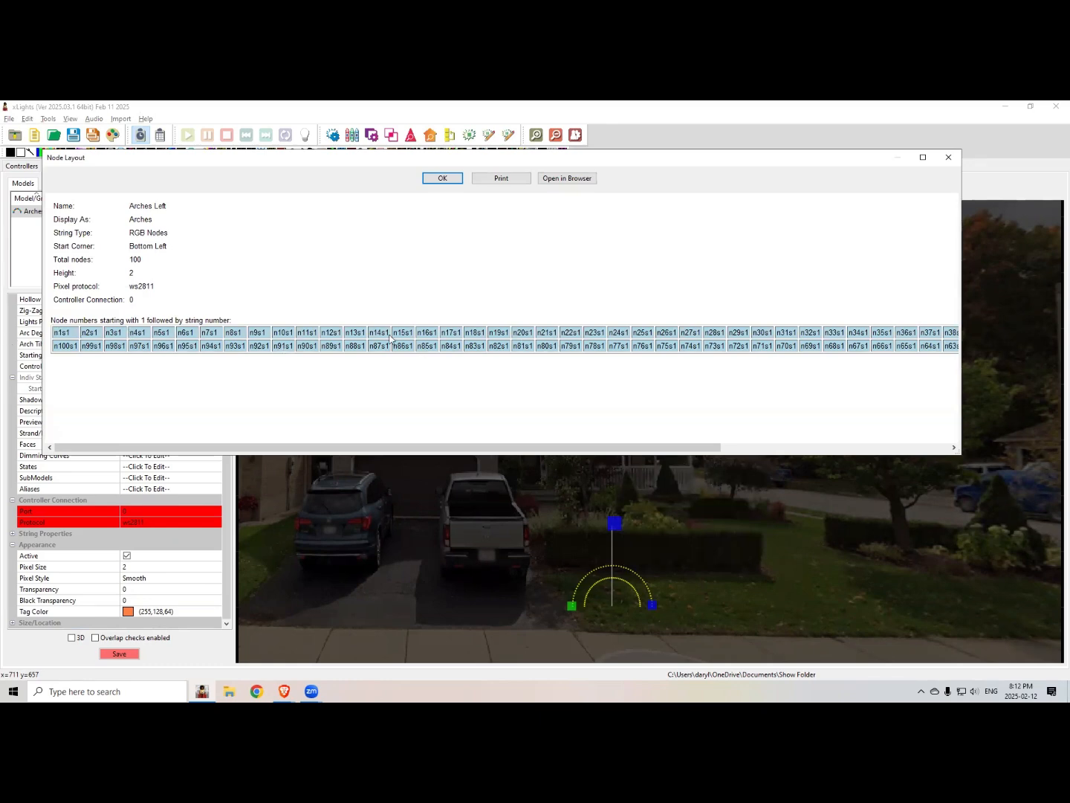
pyautogui.click(949, 156)
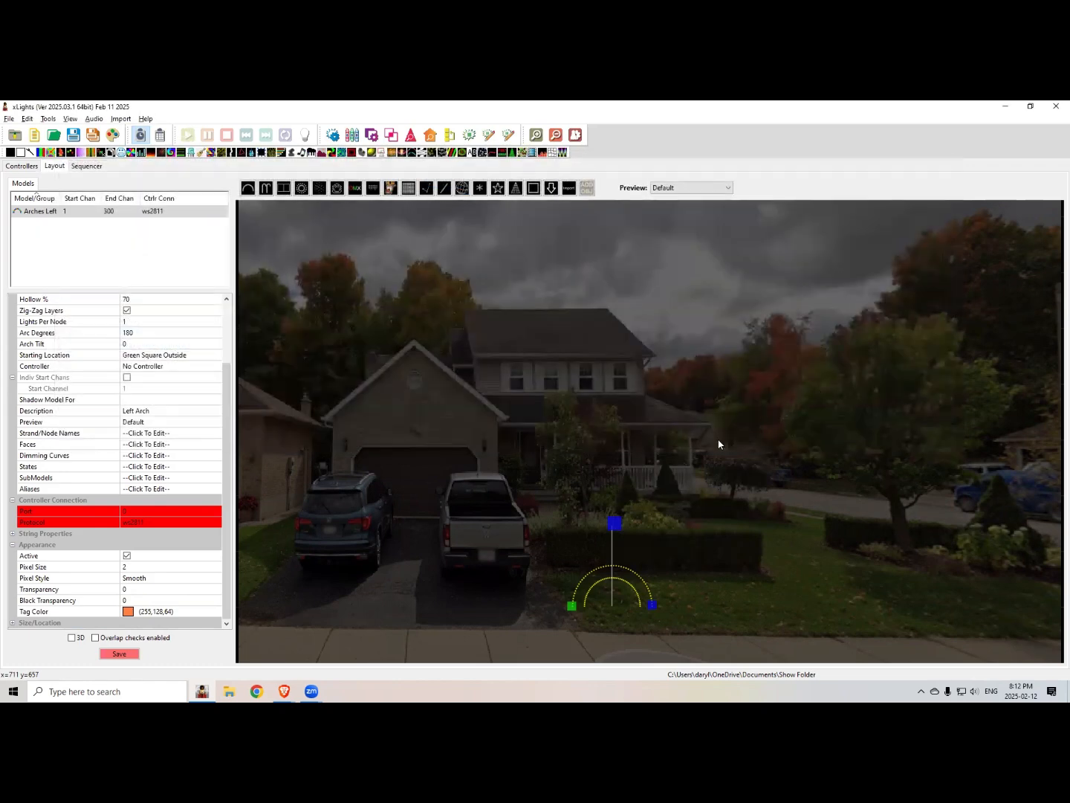
# Step: Open the wiring view of Arches Left, enlarge its window, and examine the wiring from the rear
pyautogui.rightClick(617, 568)
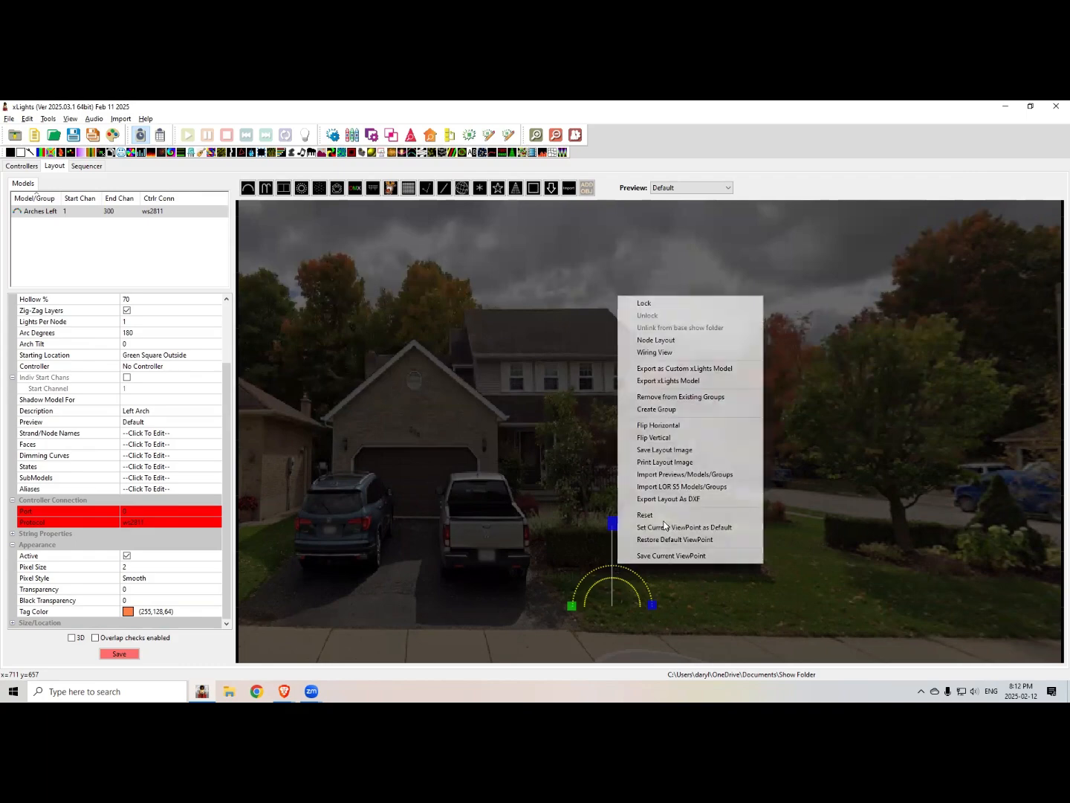
pyautogui.click(664, 357)
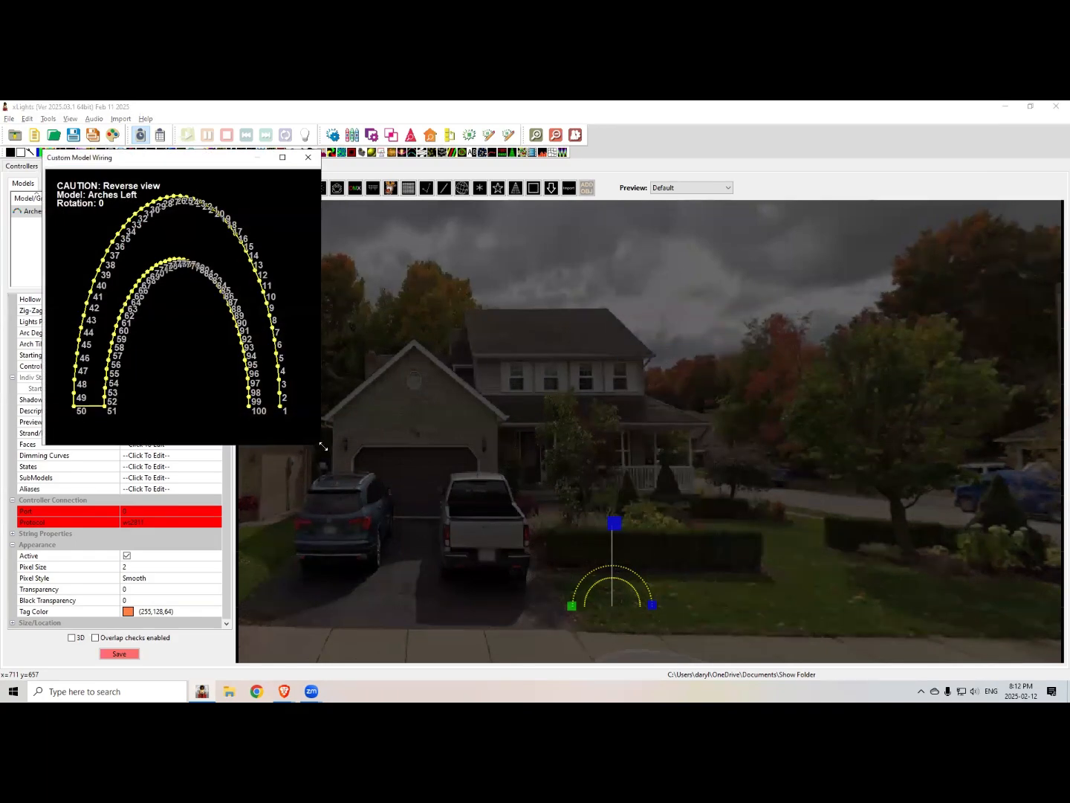
pyautogui.moveTo(324, 446); pyautogui.dragTo(778, 467)
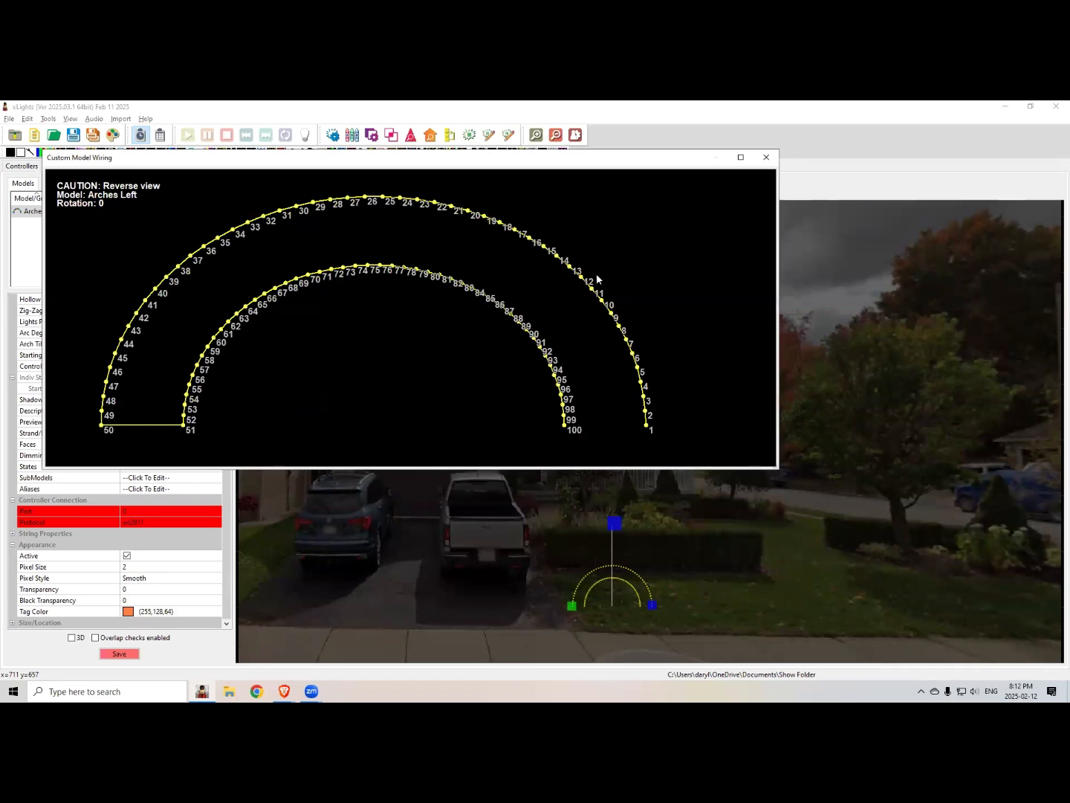
pyautogui.moveTo(231, 176); pyautogui.dragTo(197, 300)
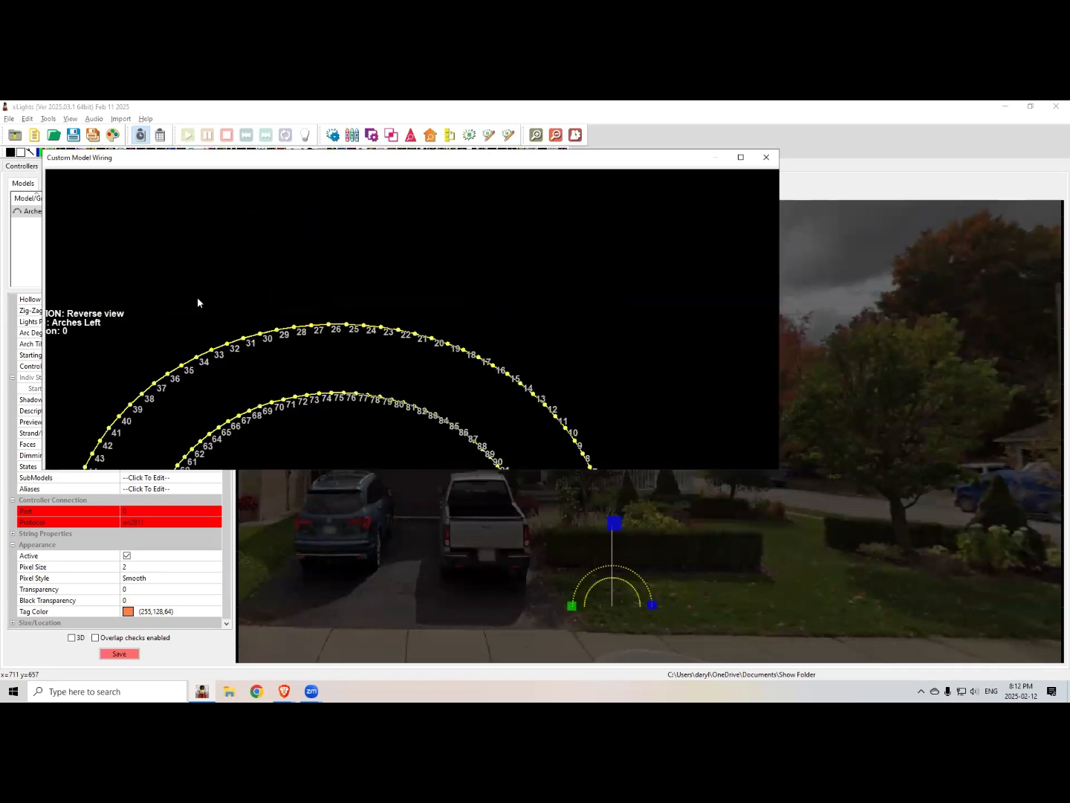
pyautogui.doubleClick(220, 232)
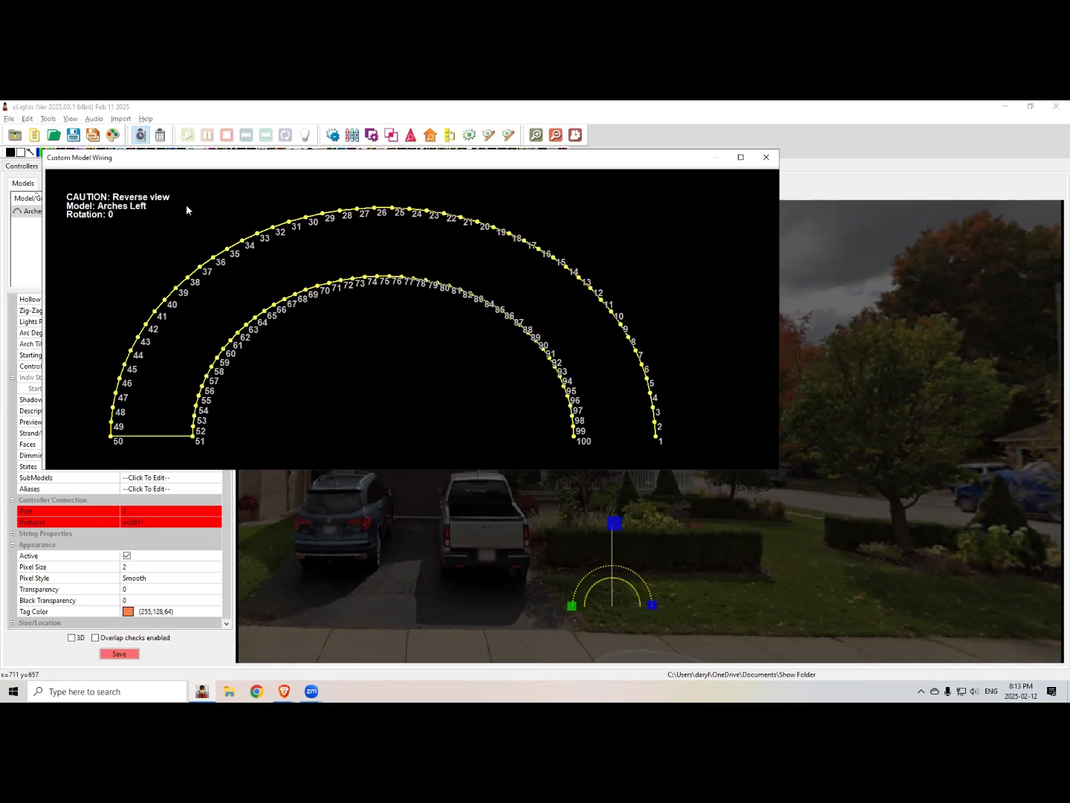
# Step: Switch the Arches Left wiring diagram to the front view, examine the node order, and close the diagram
pyautogui.rightClick(336, 312)
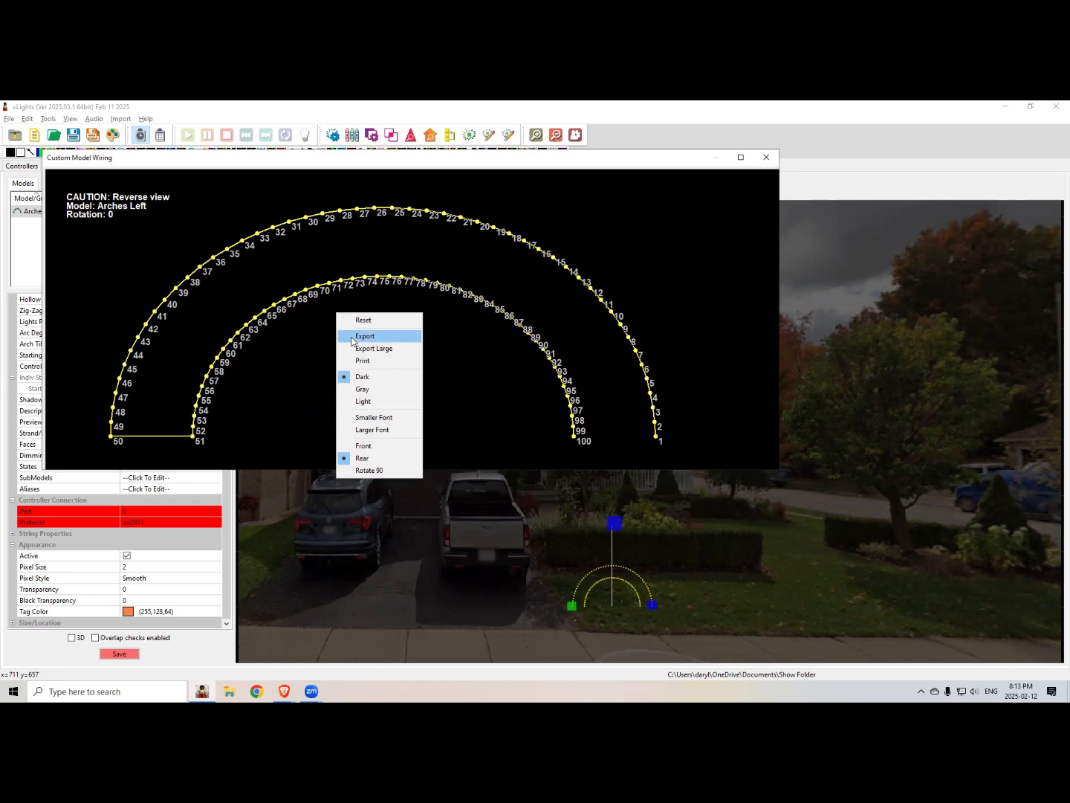
pyautogui.click(371, 445)
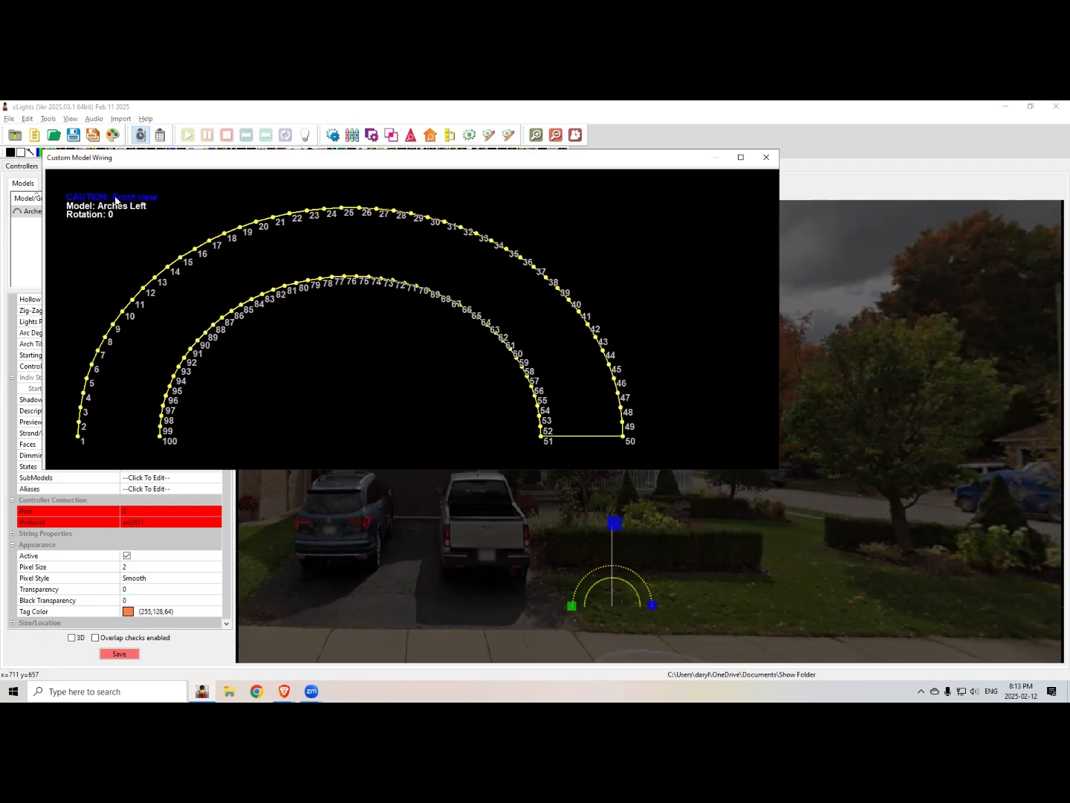
pyautogui.rightClick(344, 298)
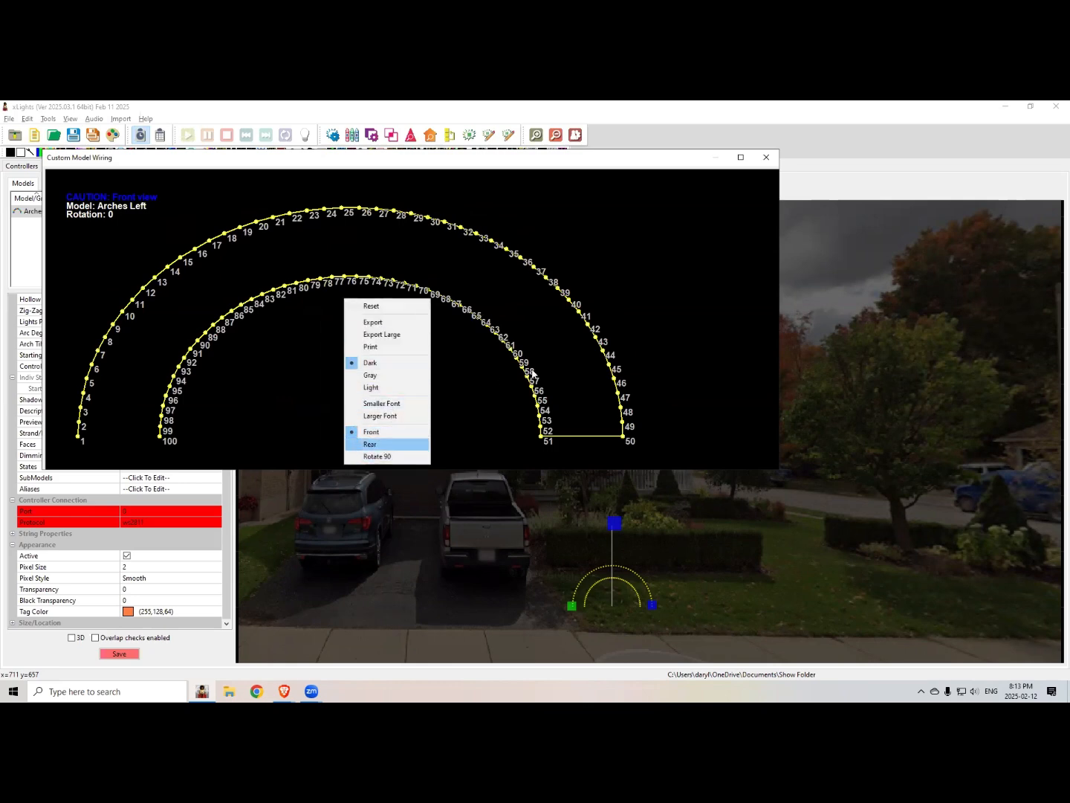
pyautogui.click(772, 187)
pyautogui.click(766, 158)
pyautogui.rightClick(612, 579)
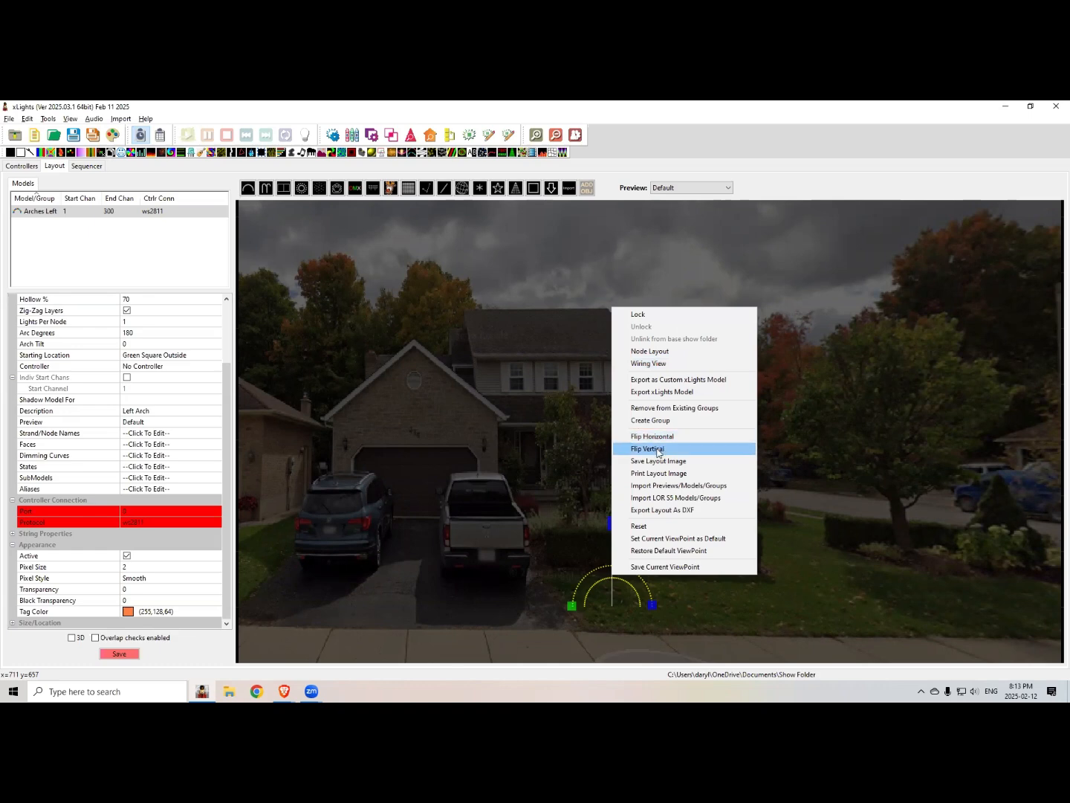
pyautogui.click(605, 567)
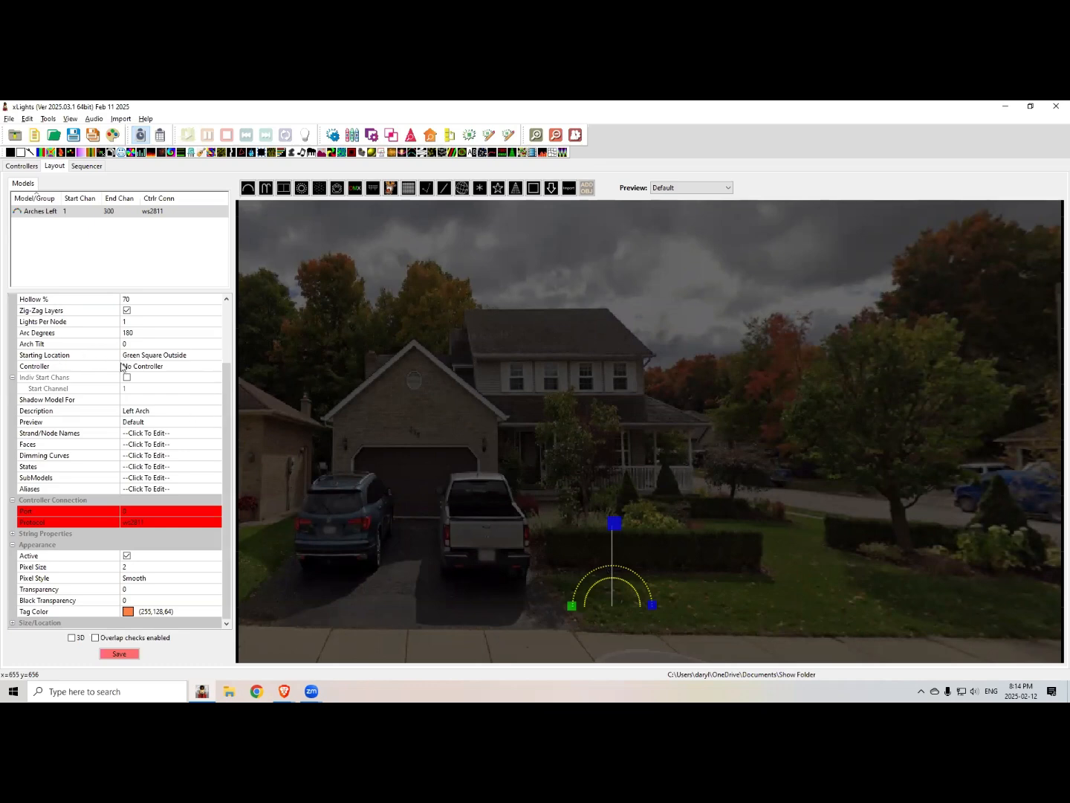
# Step: Examine the operations offered for Arches Left, the selectable layout previews, and the model's own preview assignment
pyautogui.rightClick(615, 507)
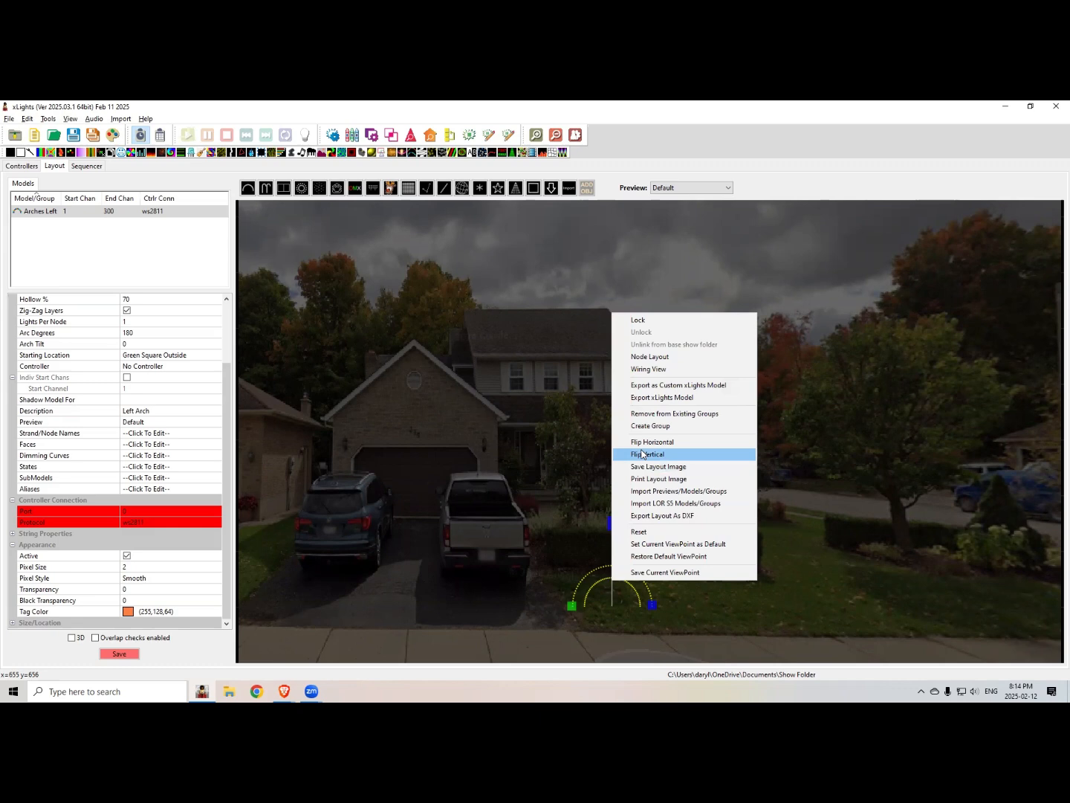
pyautogui.click(830, 361)
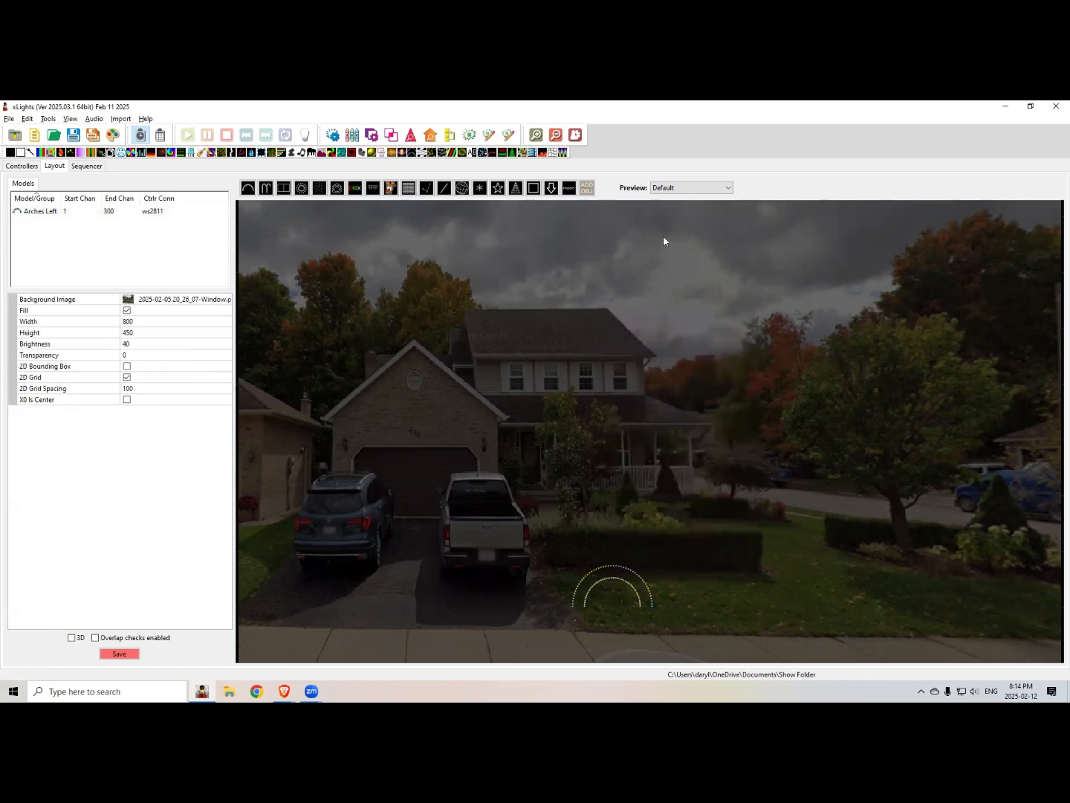
pyautogui.click(663, 190)
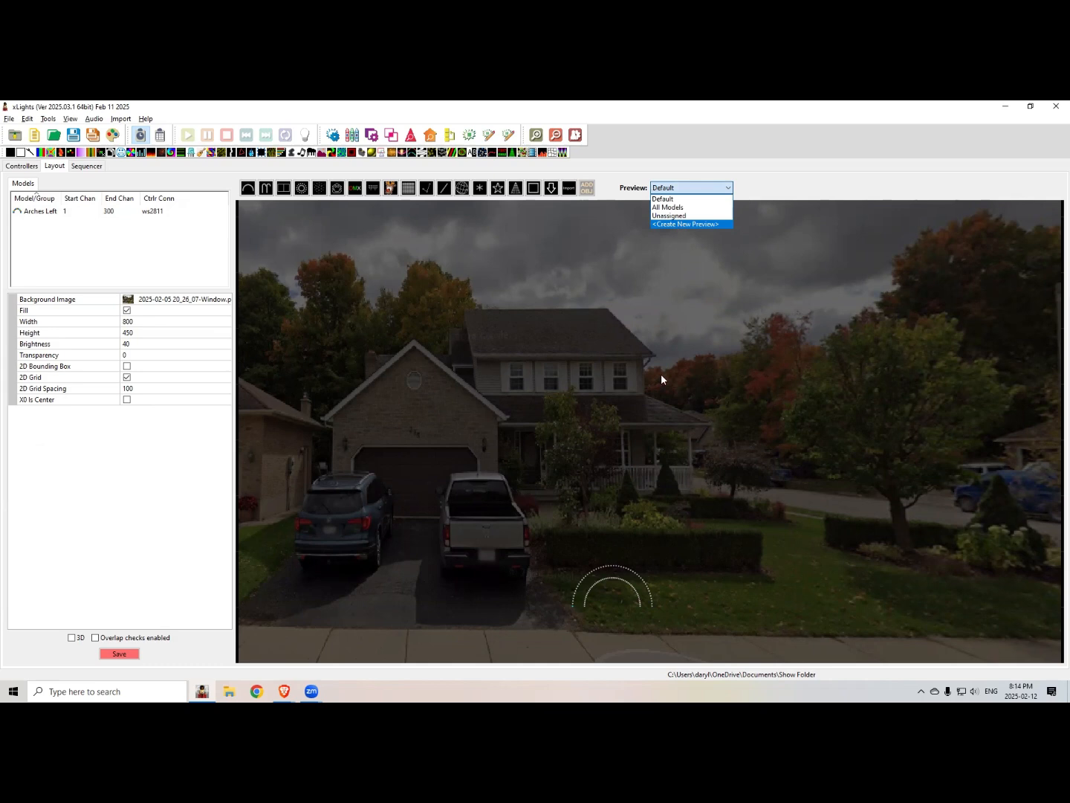
pyautogui.click(640, 522)
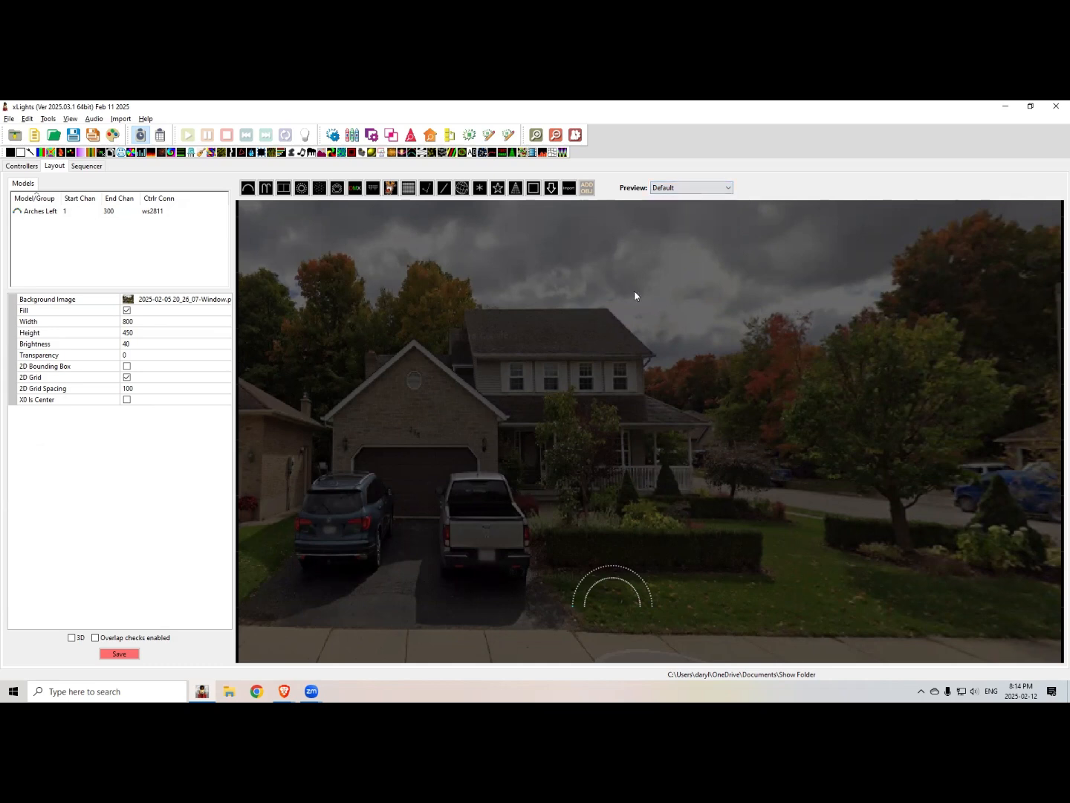
pyautogui.click(90, 214)
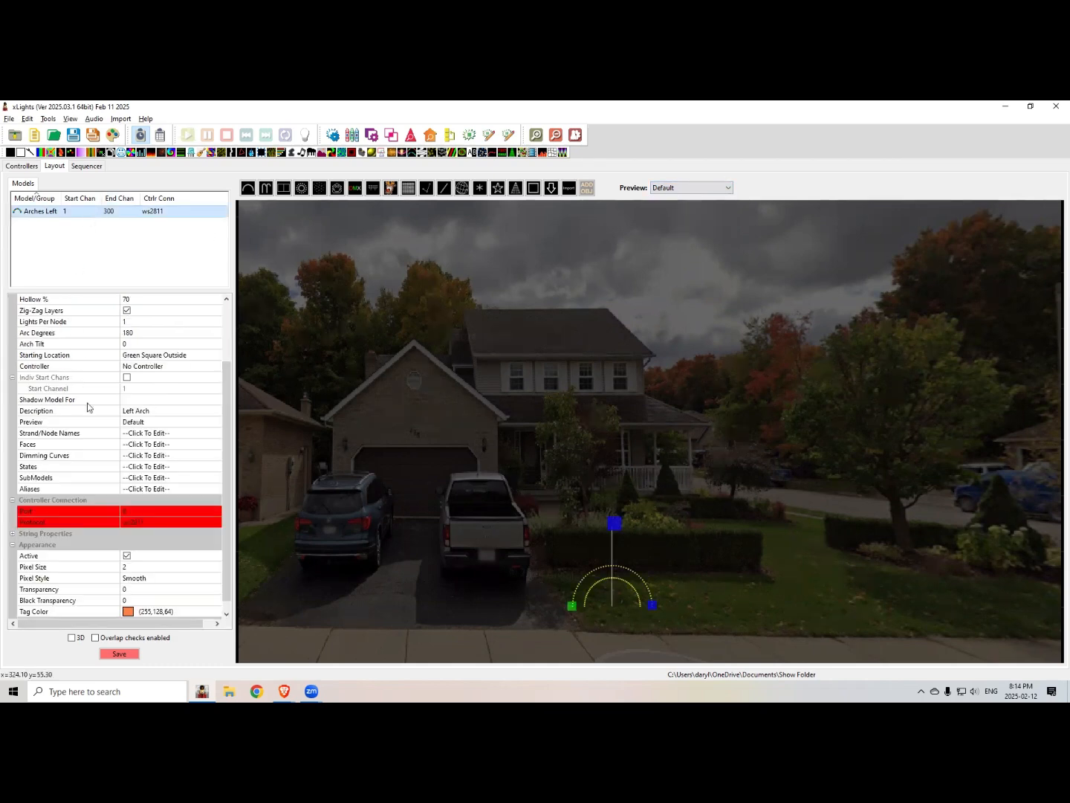
pyautogui.click(144, 424)
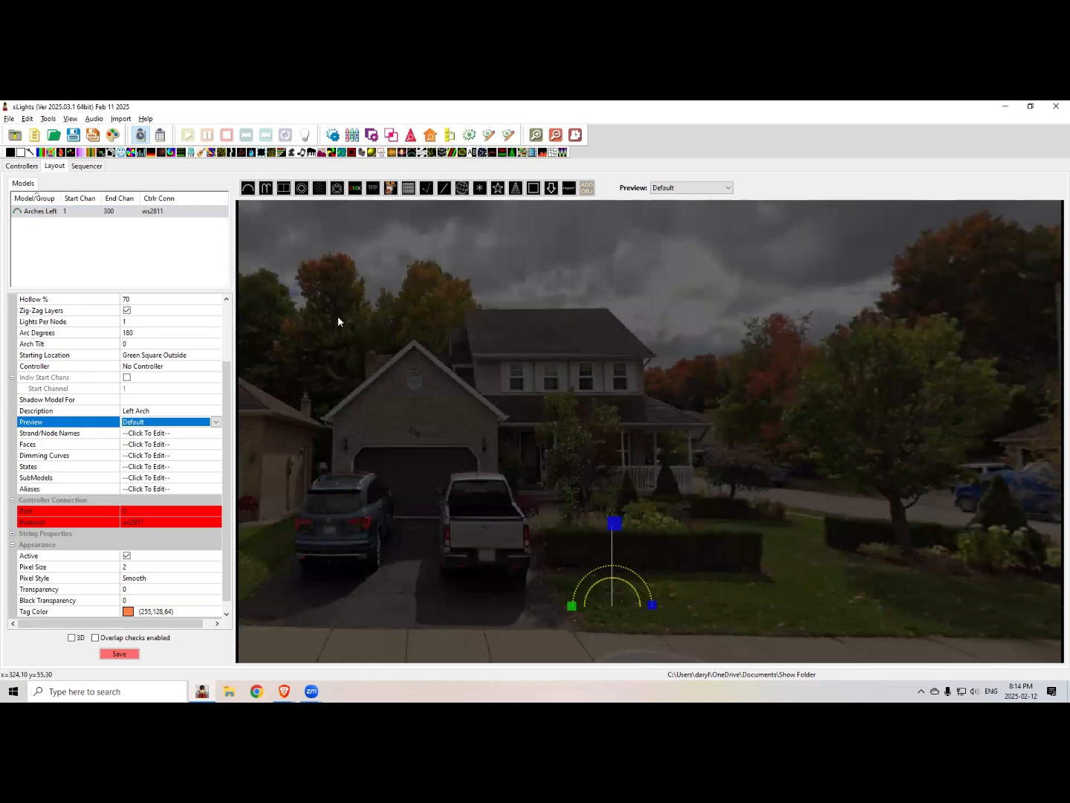
# Step: Add a tiny new arch model on the lawn, at the upper edge of Arches Left
pyautogui.click(351, 302)
pyautogui.click(247, 189)
pyautogui.click(603, 570)
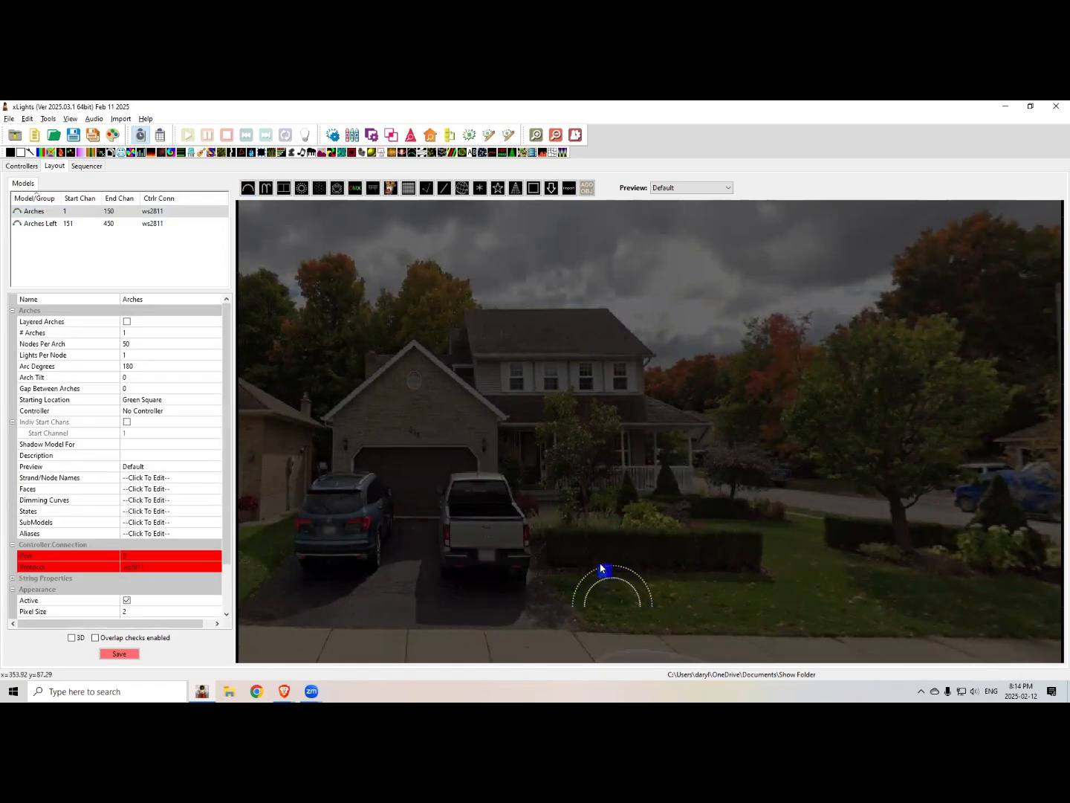
# Step: Turn off layered arches for Arches Left and set its number of arches to 3
pyautogui.click(604, 571)
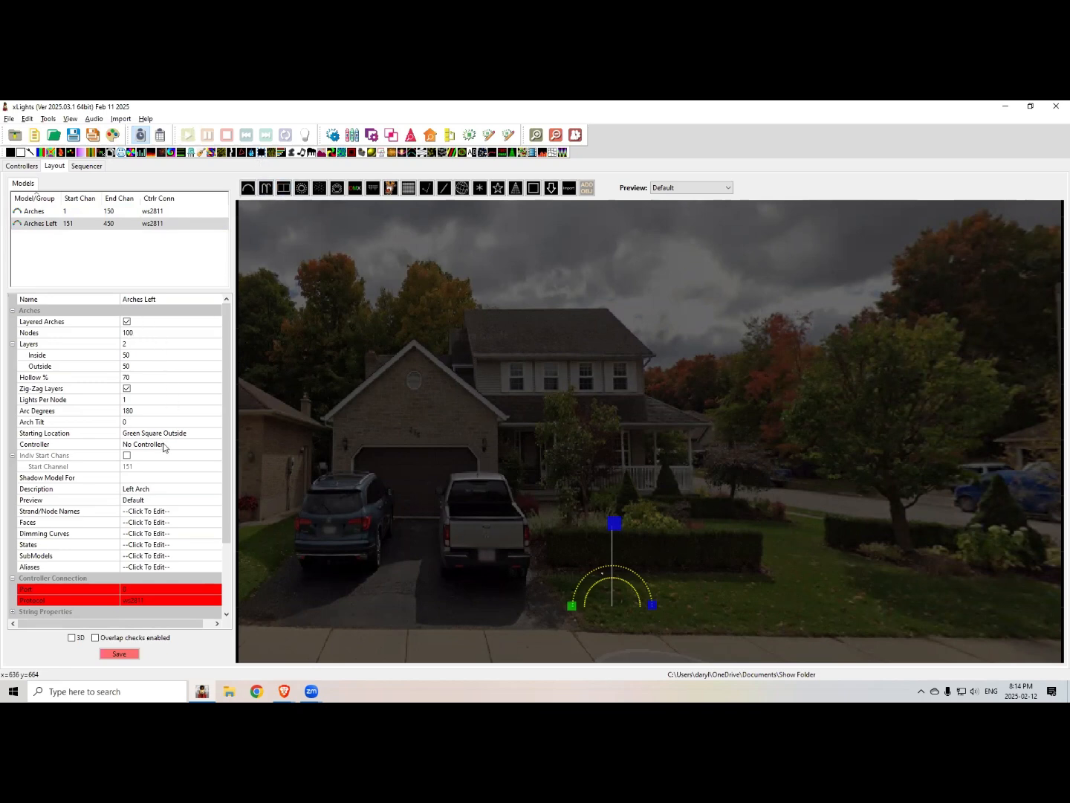
pyautogui.click(126, 321)
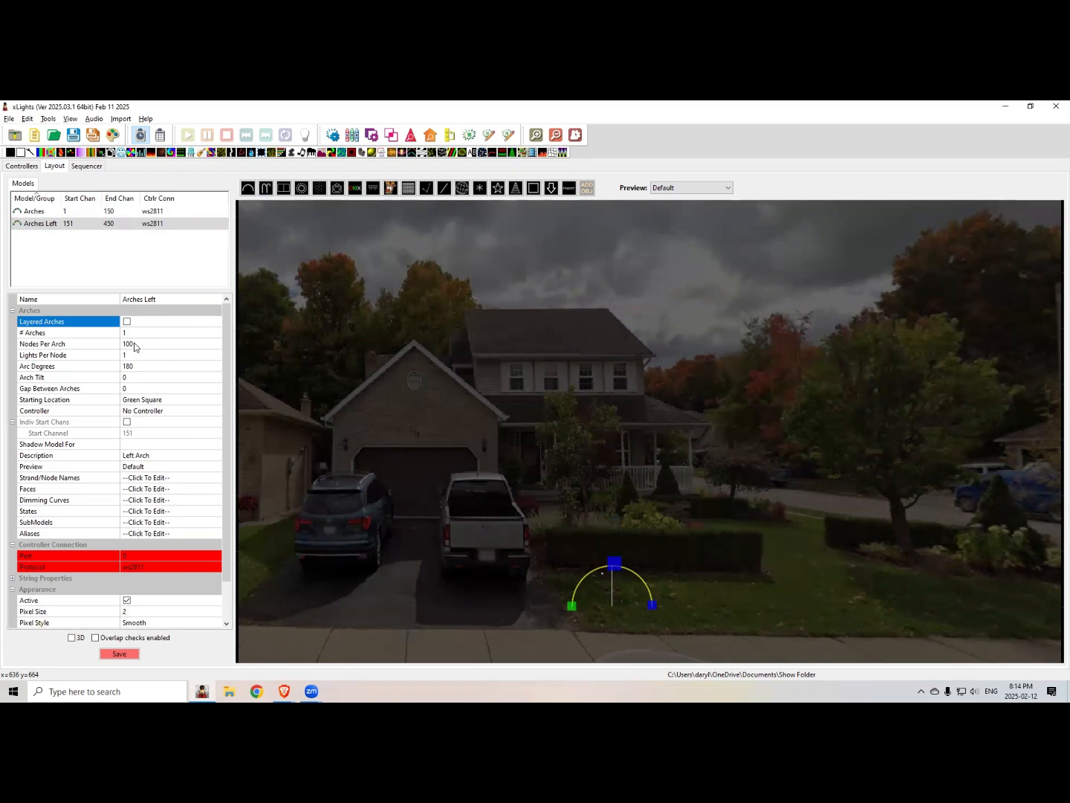
pyautogui.click(135, 333)
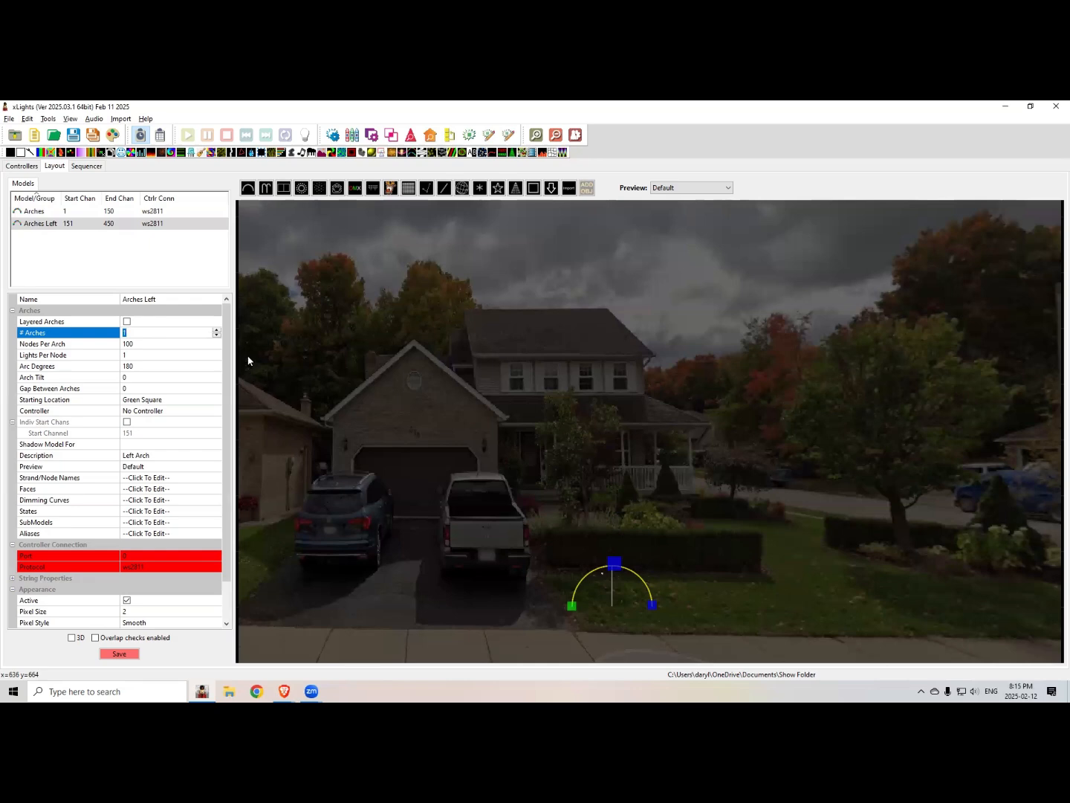
pyautogui.write('3')
pyautogui.press('Return')
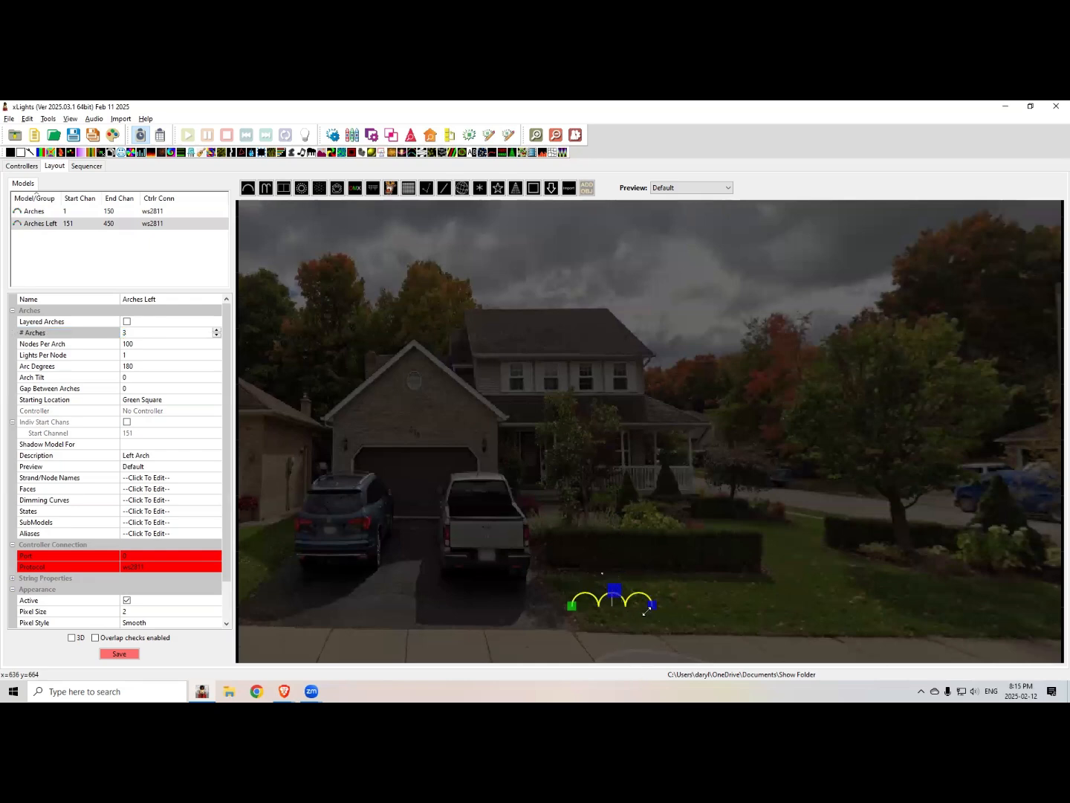
# Step: Widen Arches Left toward the right side of the lawn and set its number of arches to 1
pyautogui.moveTo(700, 599); pyautogui.dragTo(710, 606)
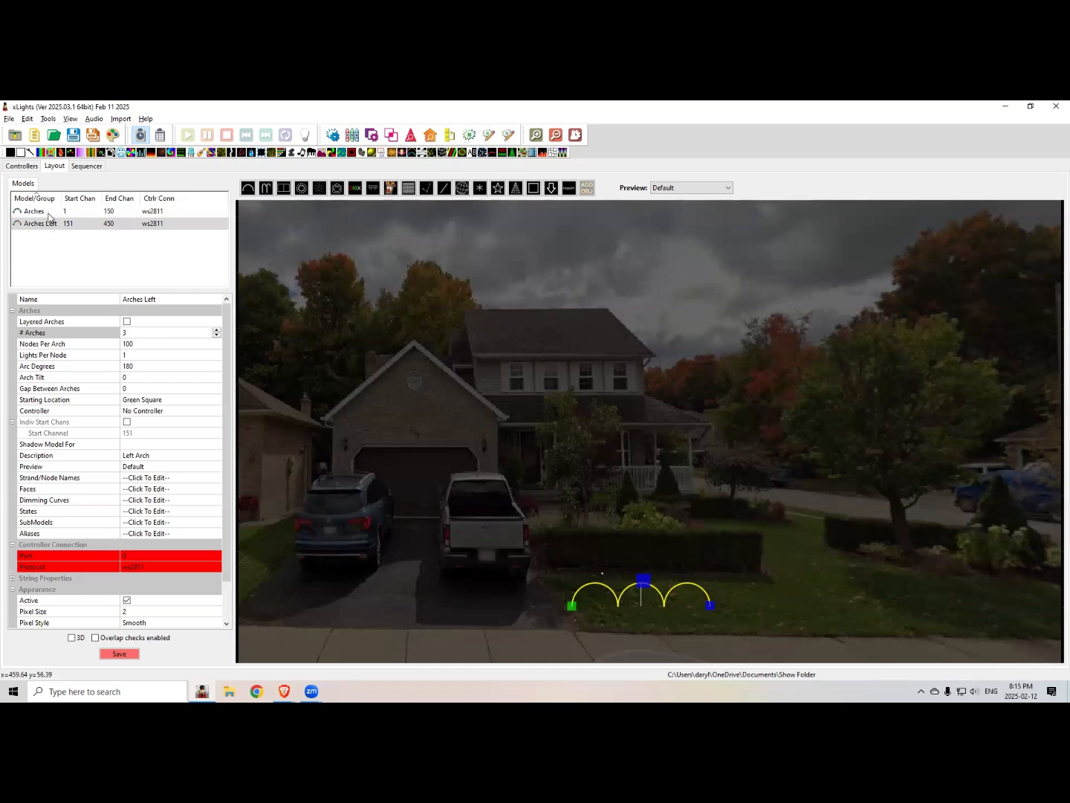
pyautogui.moveTo(57, 226)
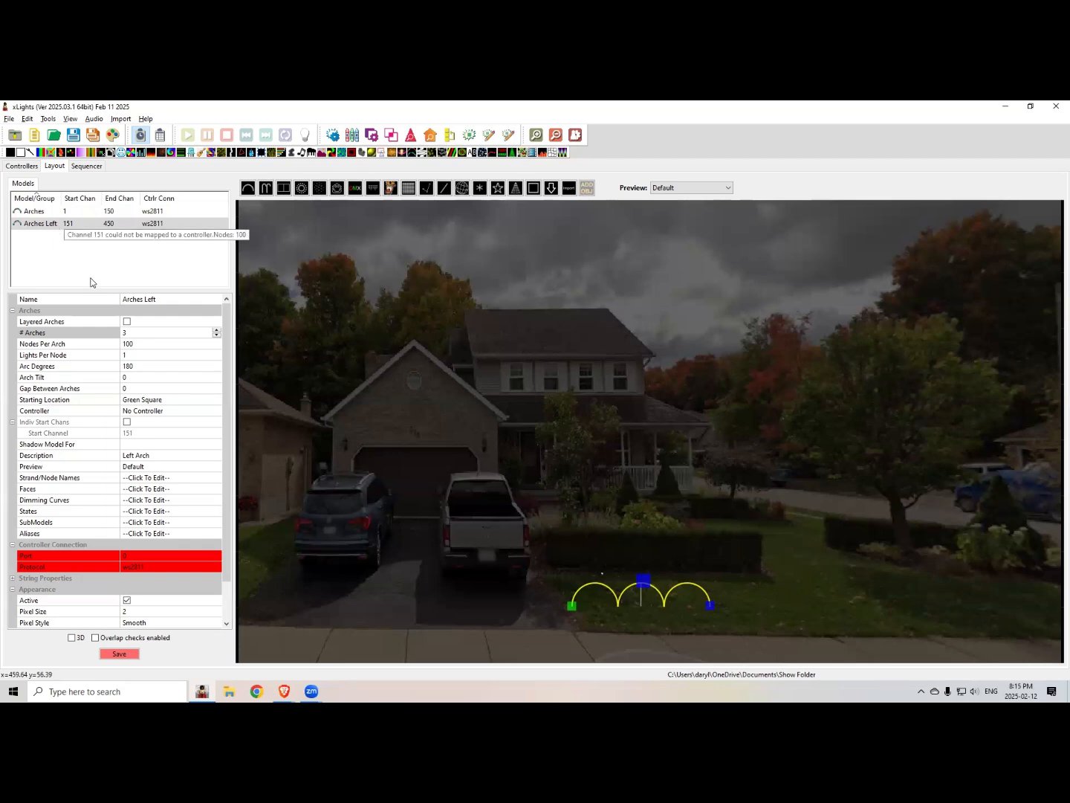
pyautogui.click(126, 331)
pyautogui.press('BackSpace')
pyautogui.write('1')
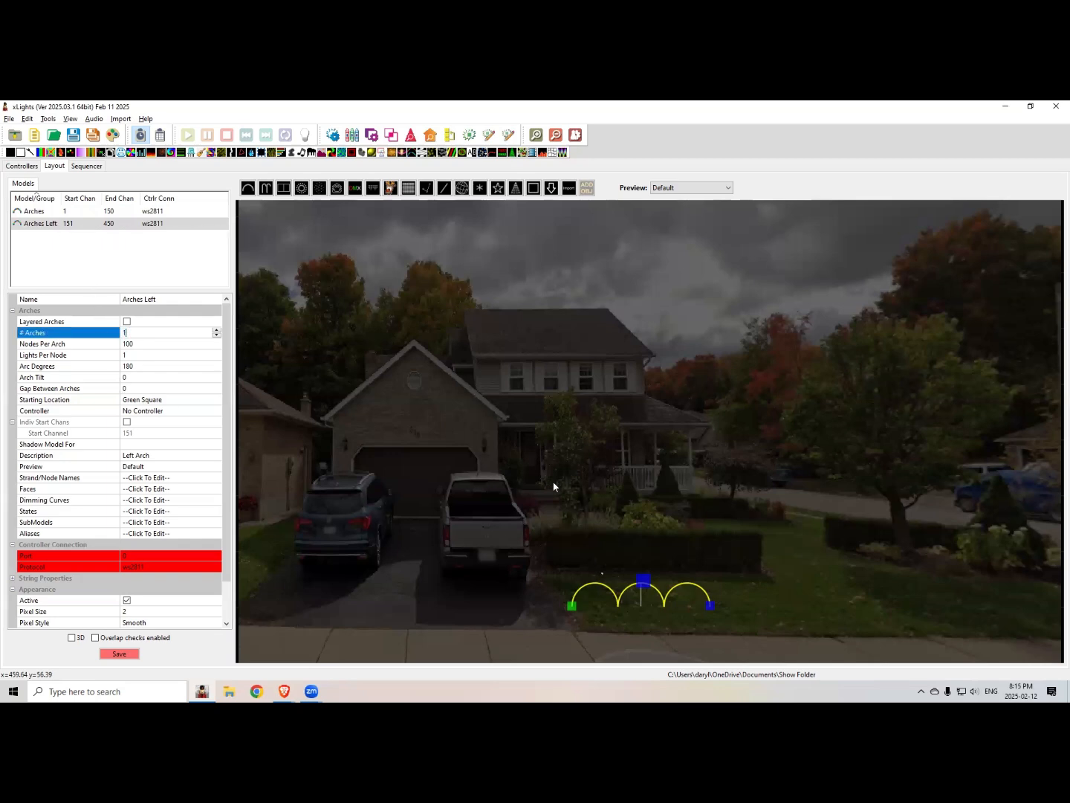
pyautogui.press('Return')
pyautogui.click(592, 556)
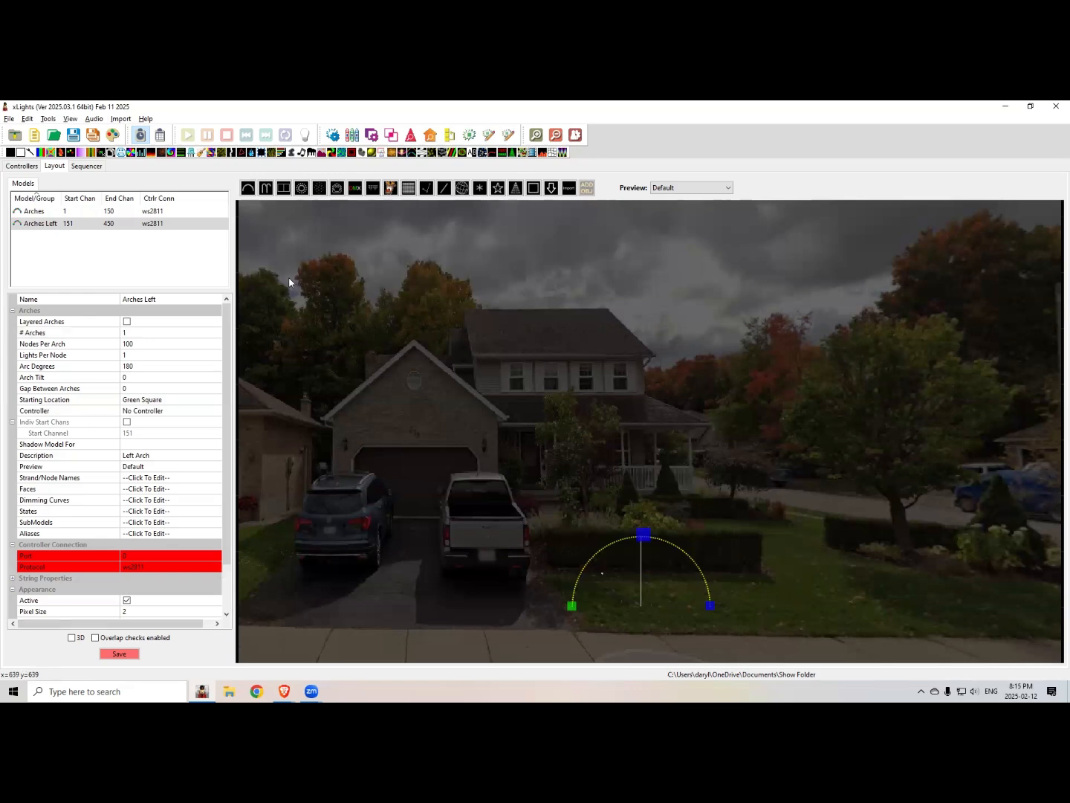
# Step: Duplicate Arches Left and separate the two arches, placing the original over the driveway and the copy on the middle of the lawn
pyautogui.click(29, 121)
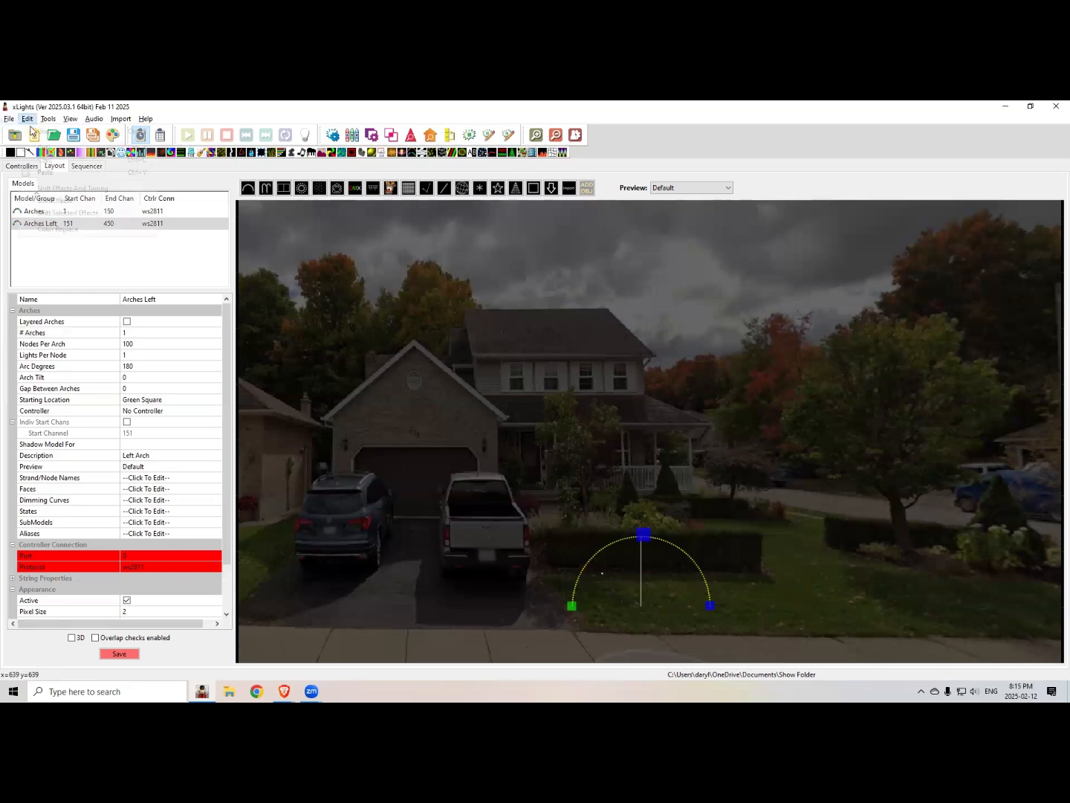
pyautogui.click(55, 159)
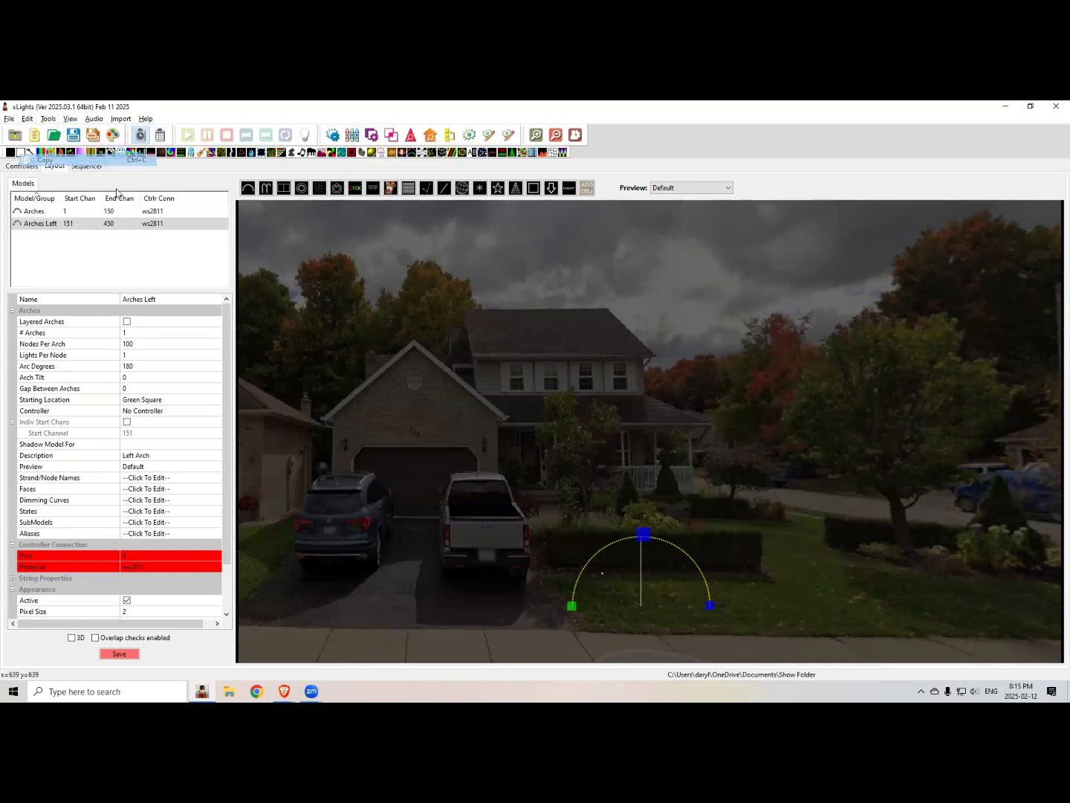
pyautogui.rightClick(778, 552)
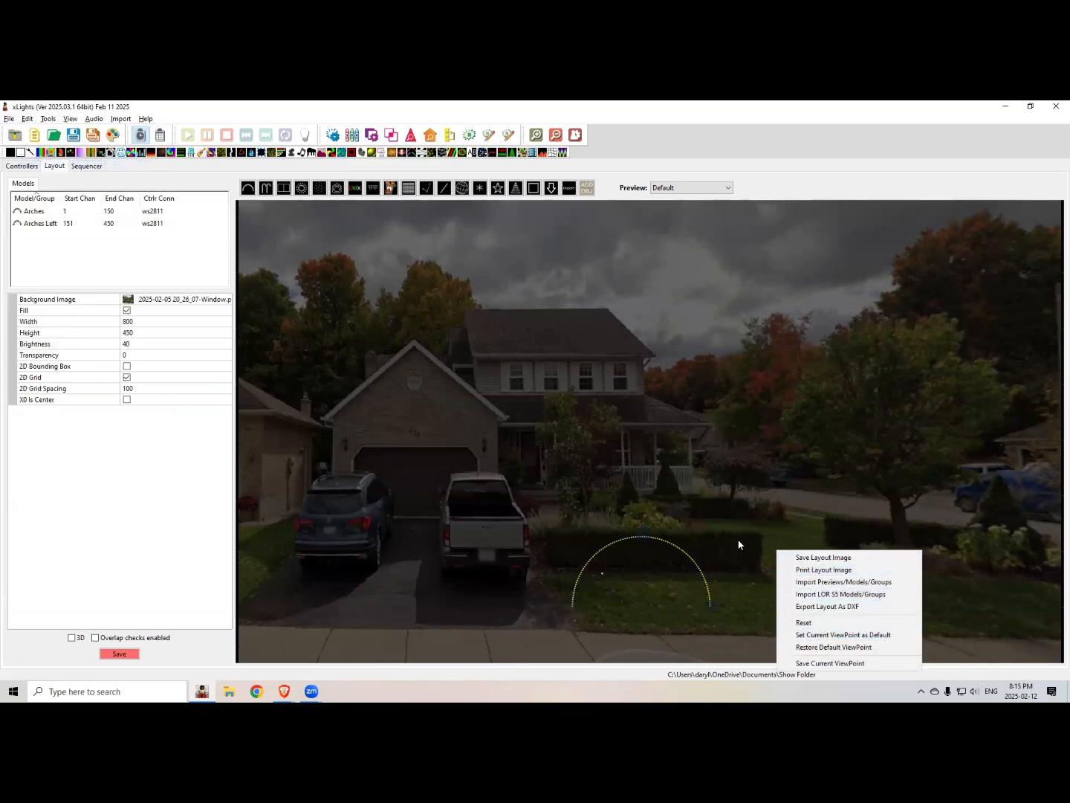
pyautogui.press('Escape')
pyautogui.hotkey('ctrl', 'v')
pyautogui.moveTo(700, 539); pyautogui.dragTo(721, 509)
pyautogui.moveTo(548, 531); pyautogui.dragTo(507, 531)
# Step: Paste another copy of Arches Left and place it on the right side of the lawn
pyautogui.click(857, 567)
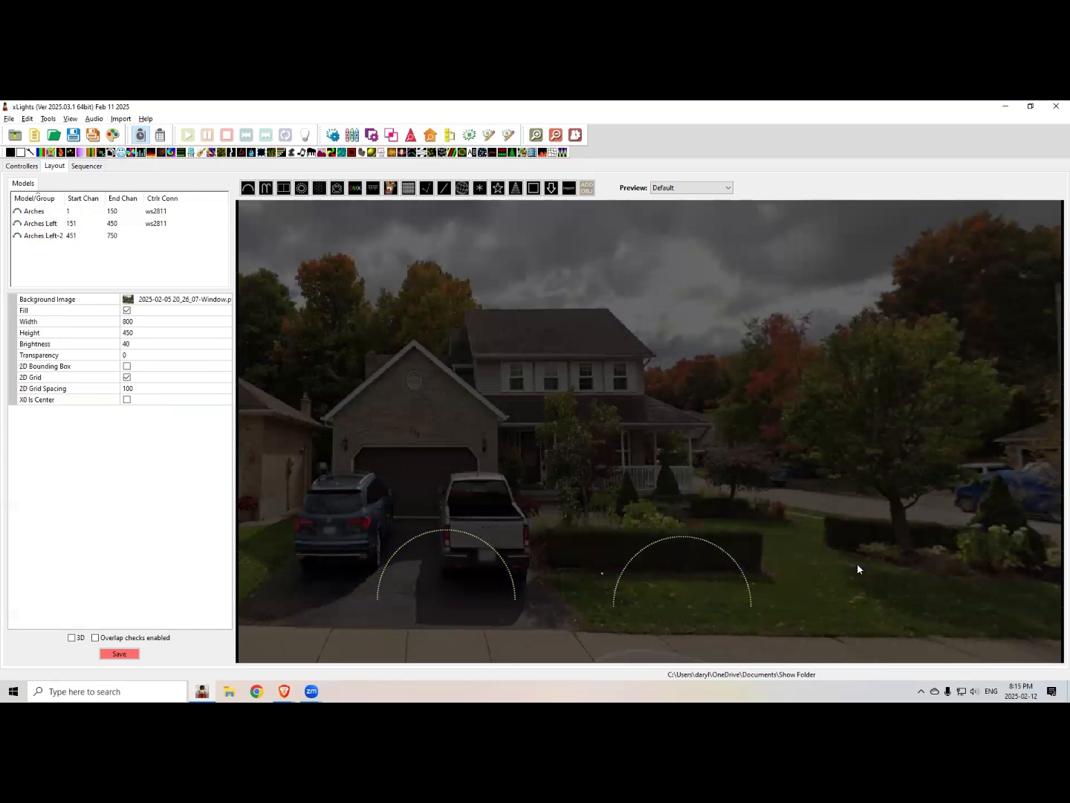
pyautogui.hotkey('ctrl', 'v')
pyautogui.moveTo(547, 557); pyautogui.dragTo(937, 566)
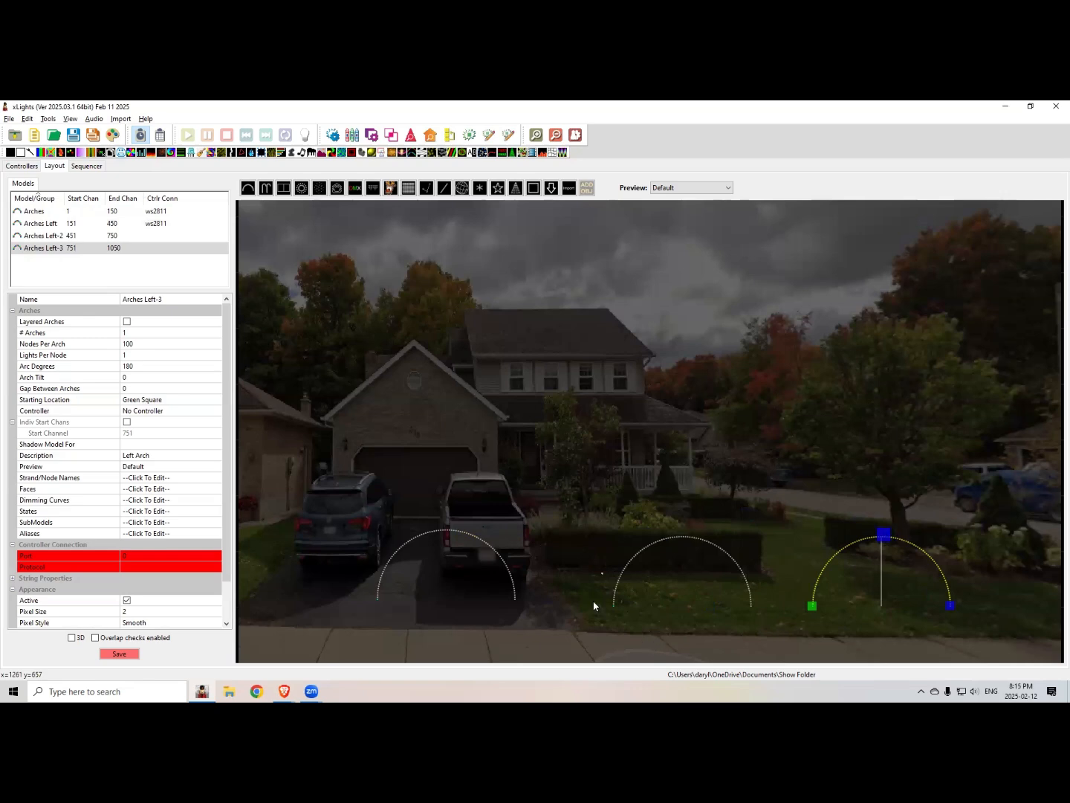
# Step: Select all three large arches, starting with Arches Left, and align them by their bottom edges
pyautogui.click(491, 550)
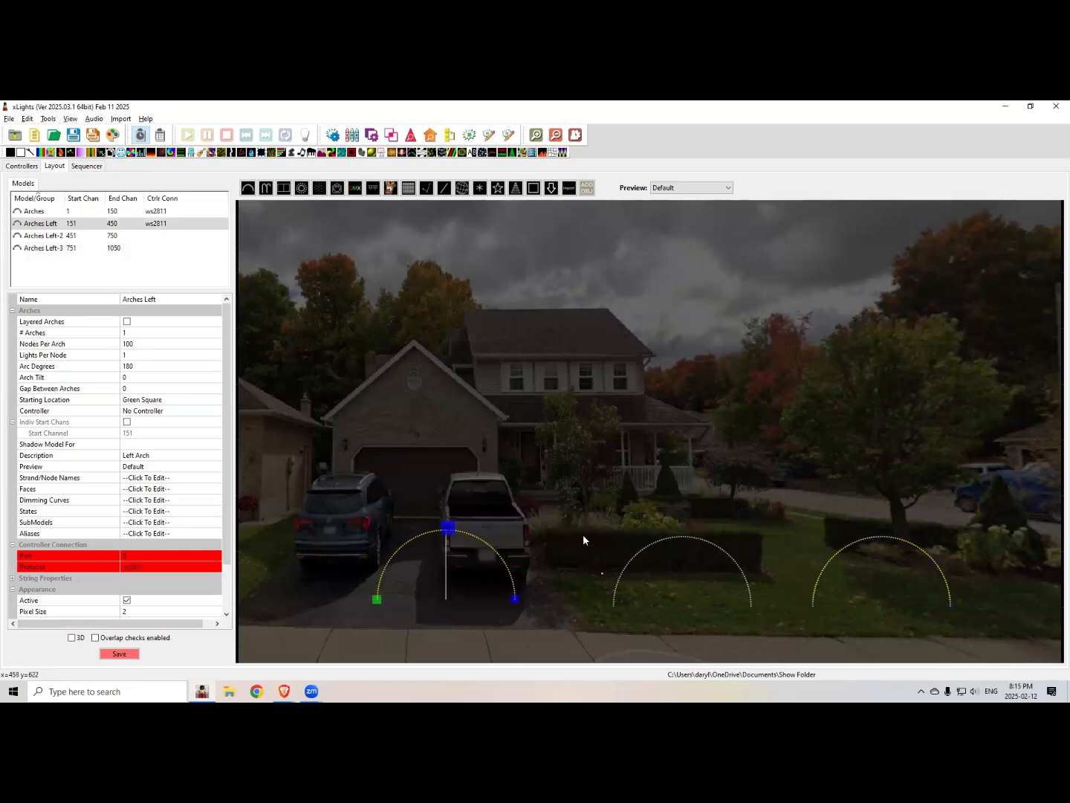
pyautogui.keyDown('ctrl'); pyautogui.click(663, 538); pyautogui.keyUp('ctrl')
pyautogui.keyDown('ctrl'); pyautogui.click(852, 545); pyautogui.keyUp('ctrl')
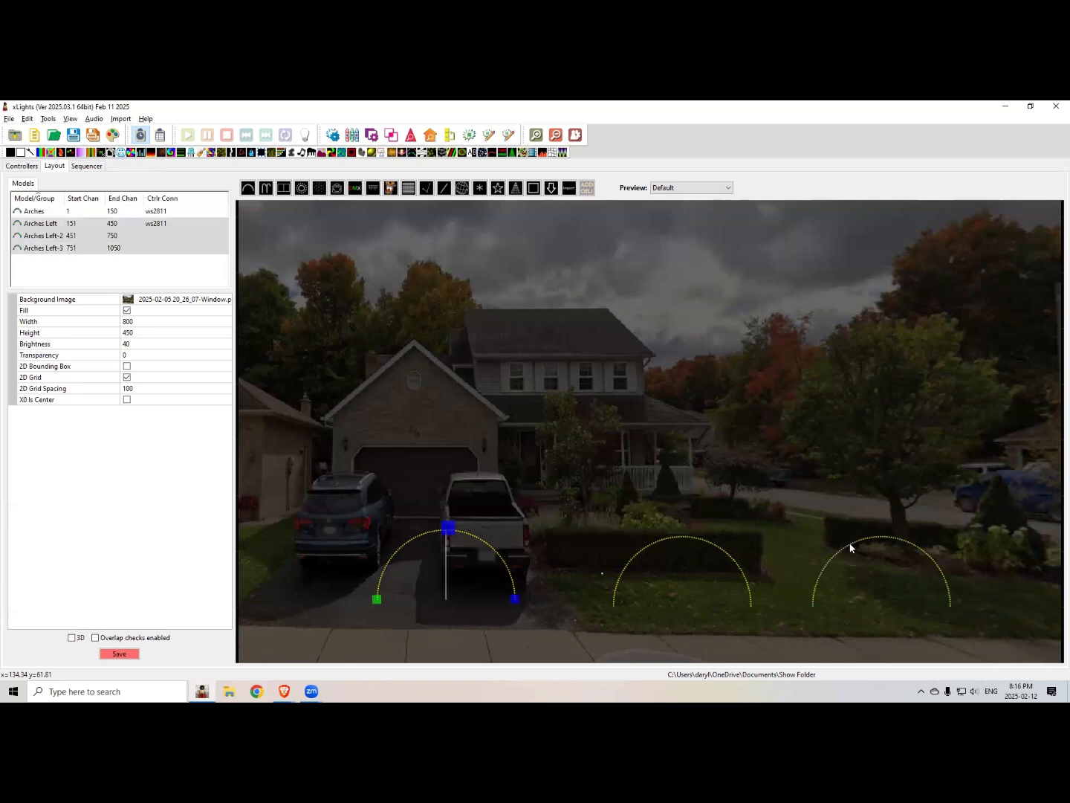
pyautogui.rightClick(646, 542)
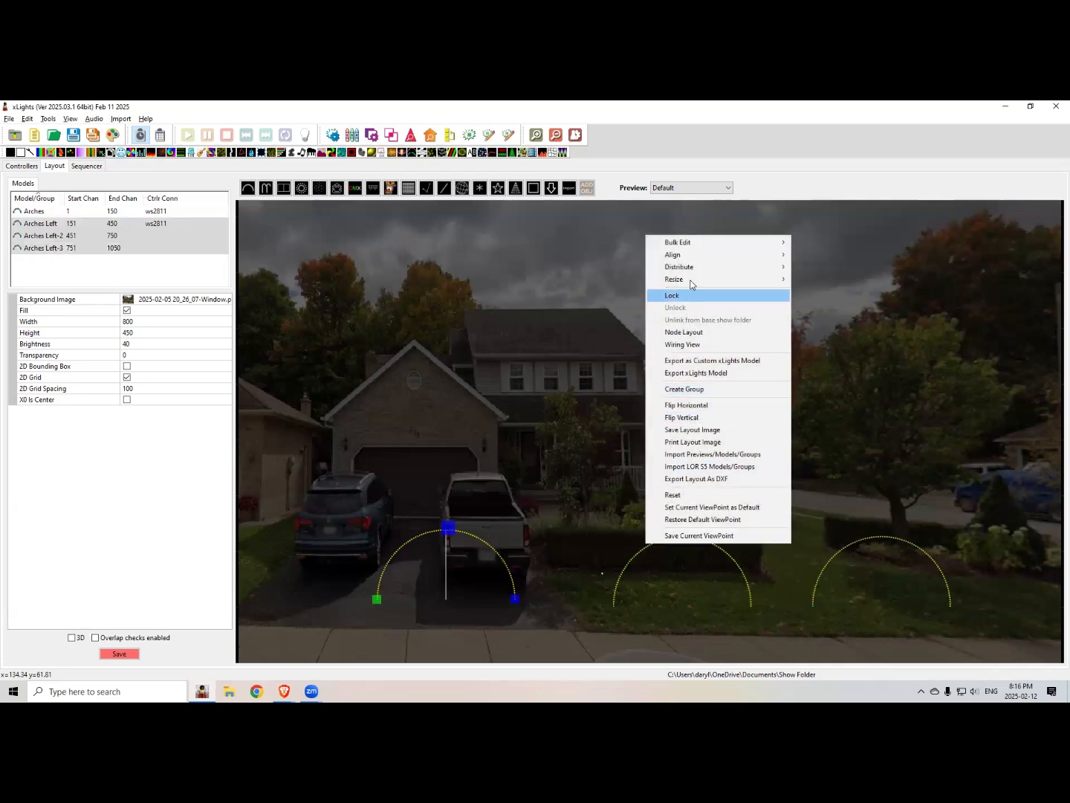
pyautogui.moveTo(692, 260)
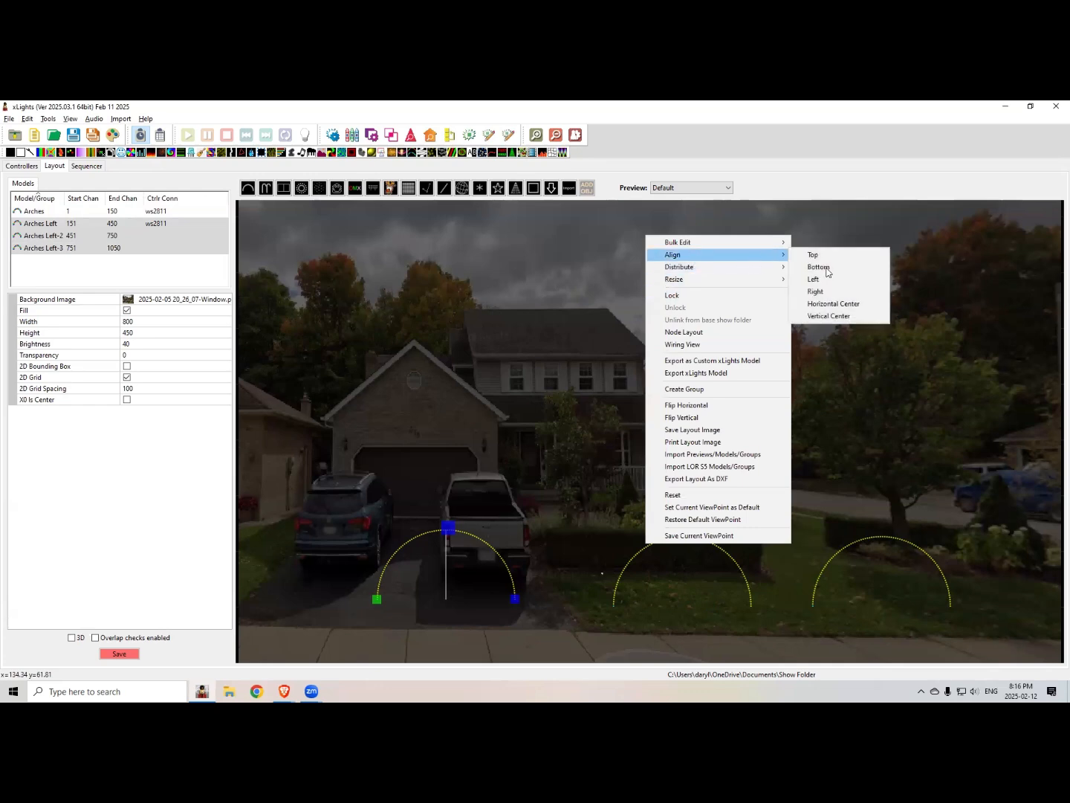
pyautogui.click(824, 267)
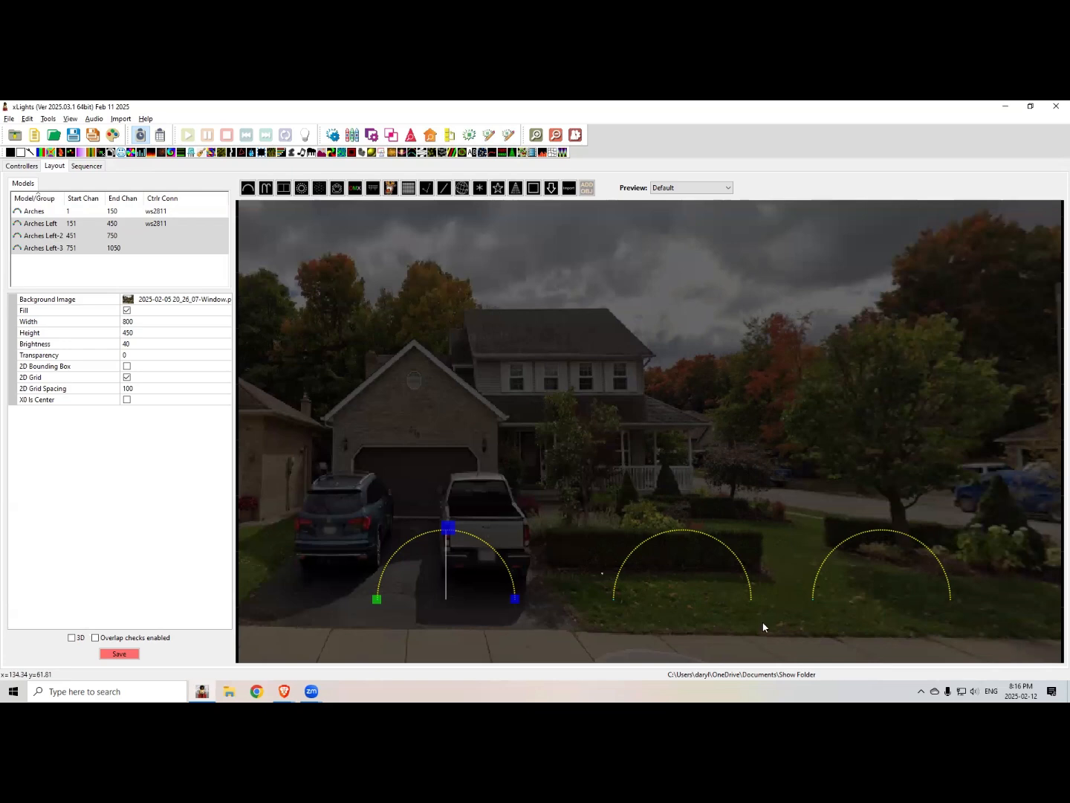
# Step: Move Arches Left-3 and Arches Left-2 farther right and down, near the sidewalk edge of the lawn
pyautogui.moveTo(874, 539); pyautogui.dragTo(964, 572)
pyautogui.moveTo(679, 525); pyautogui.dragTo(812, 583)
pyautogui.moveTo(695, 533); pyautogui.dragTo(793, 573)
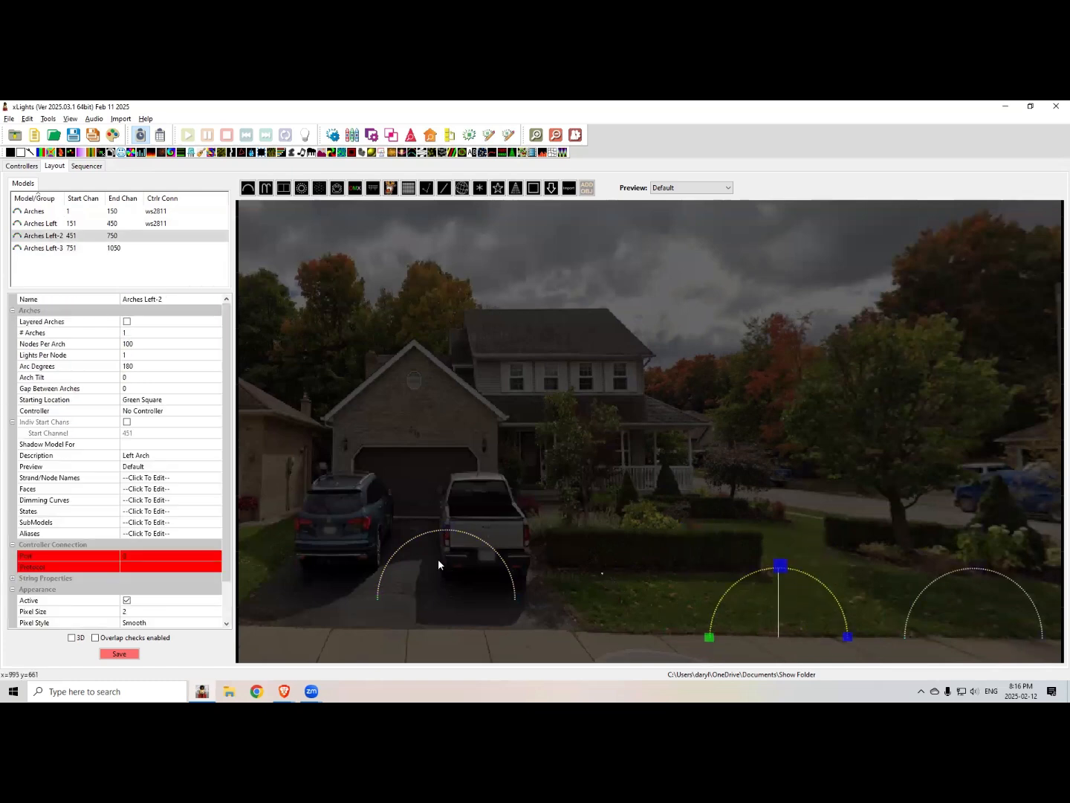
# Step: Bottom-align Arches Left-2 and Arches Left-3 with Arches Left as the reference
pyautogui.click(440, 524)
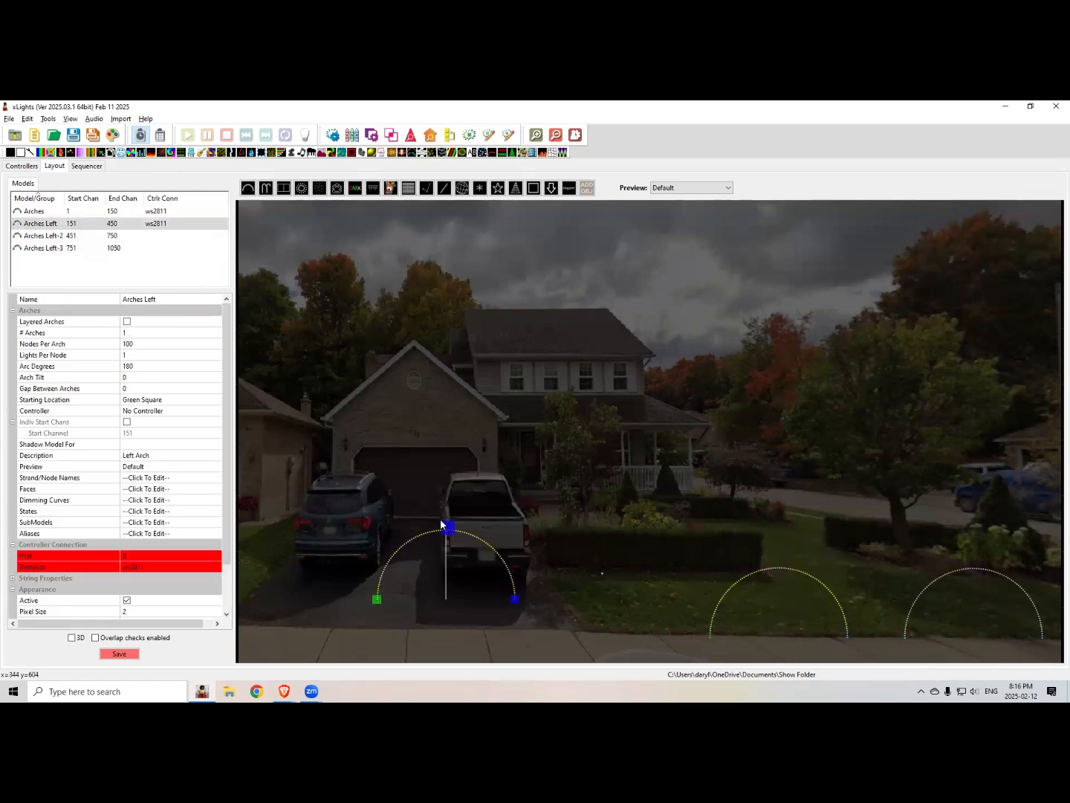
pyautogui.keyDown('ctrl'); pyautogui.click(770, 571); pyautogui.keyUp('ctrl')
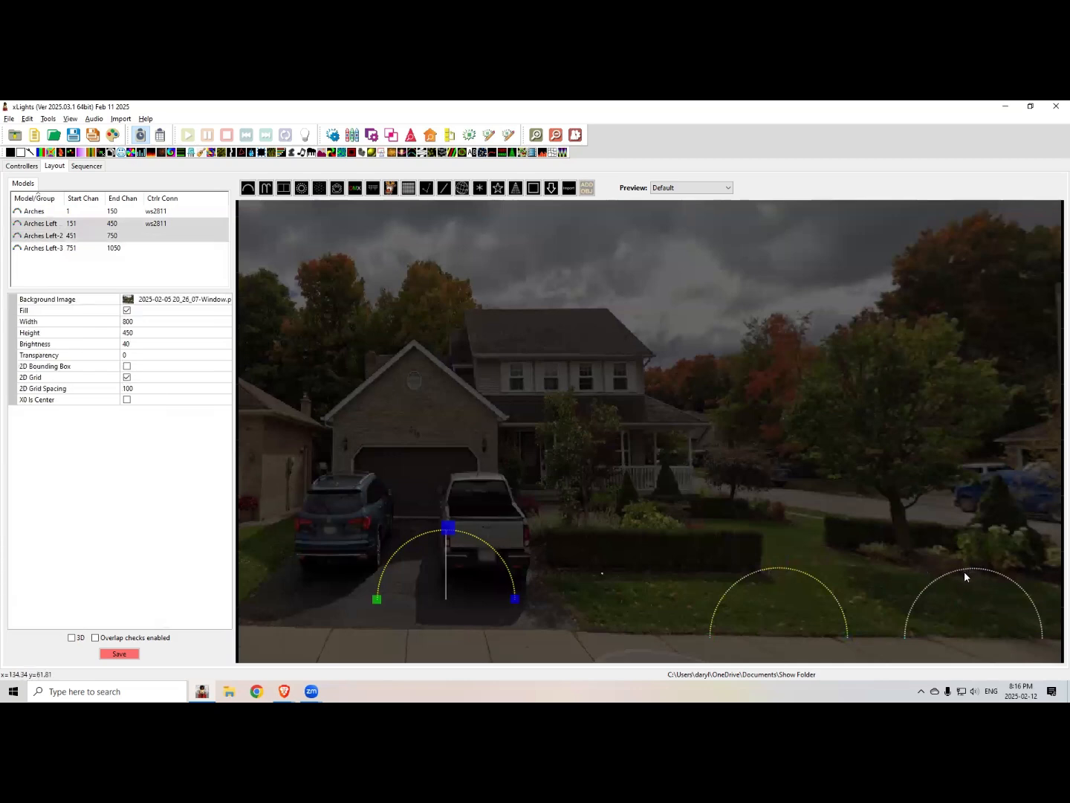
pyautogui.keyDown('ctrl'); pyautogui.click(964, 570); pyautogui.keyUp('ctrl')
pyautogui.rightClick(965, 571)
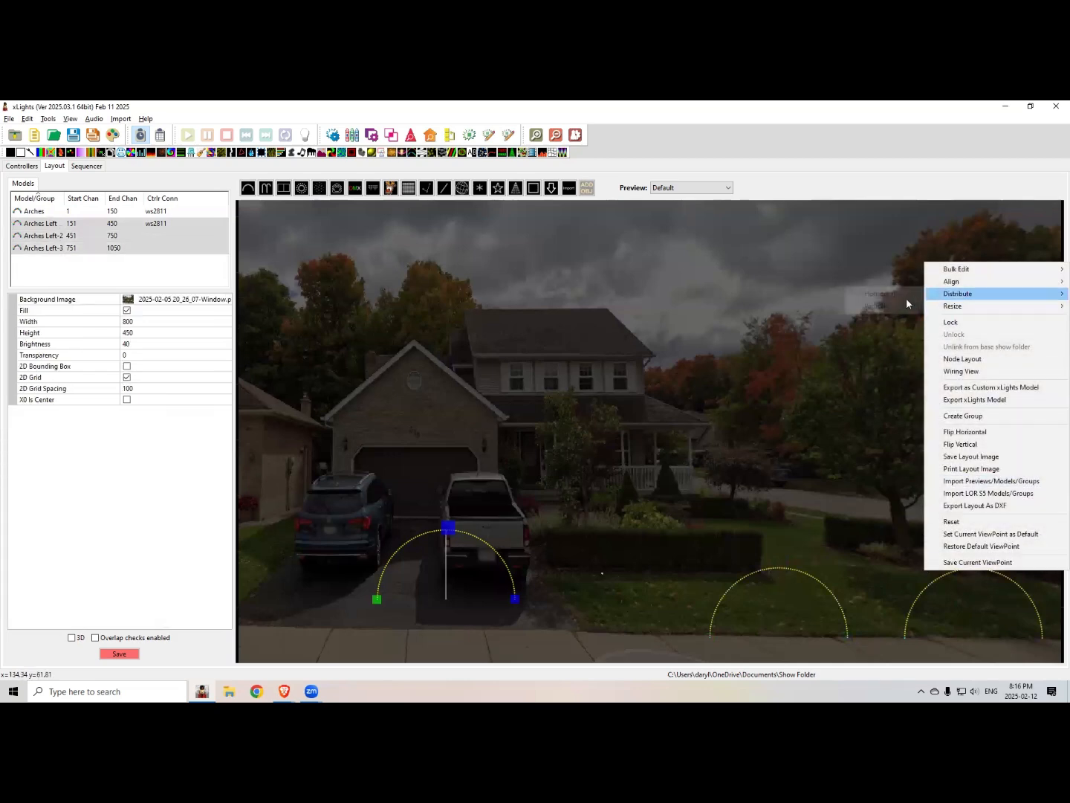
pyautogui.moveTo(955, 281)
pyautogui.click(866, 294)
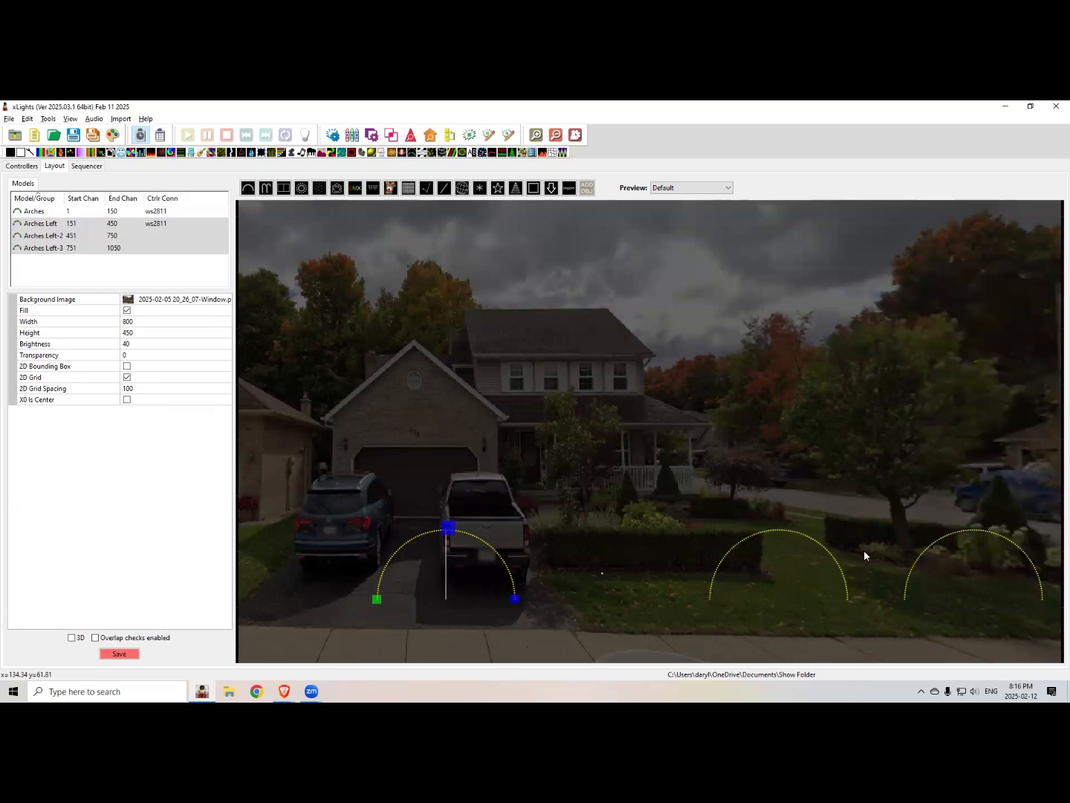
# Step: Distribute the three selected arches evenly in the horizontal direction
pyautogui.rightClick(816, 548)
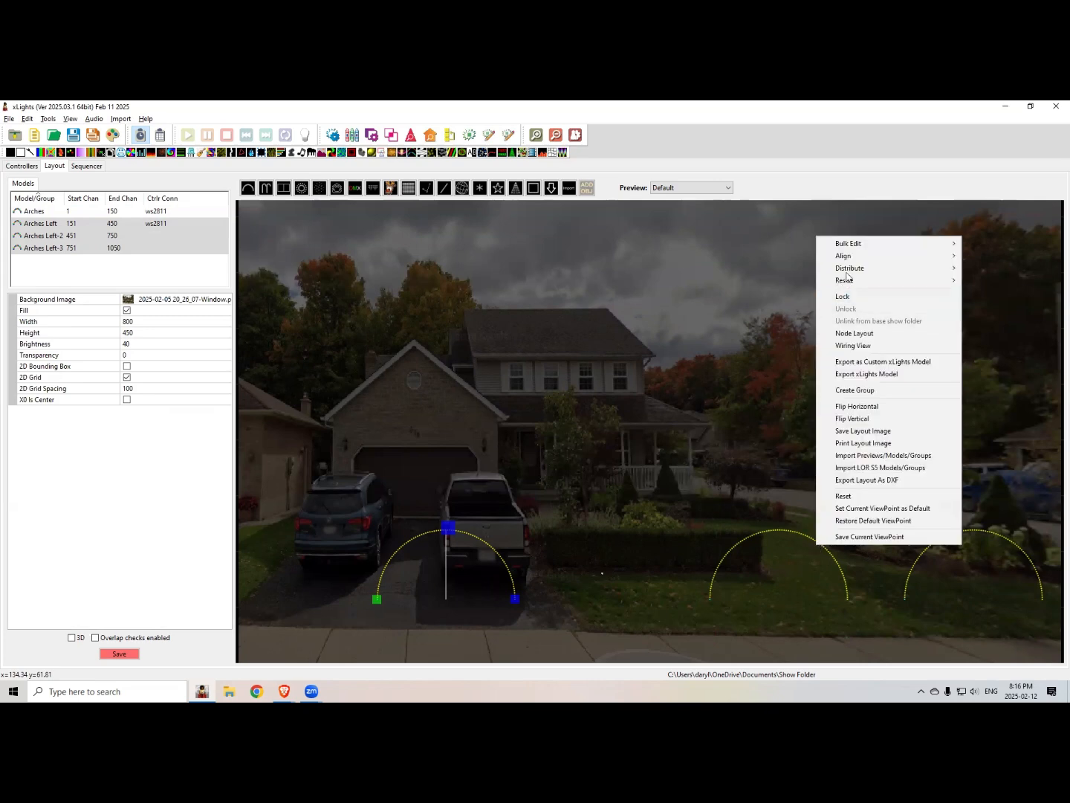
pyautogui.moveTo(867, 268)
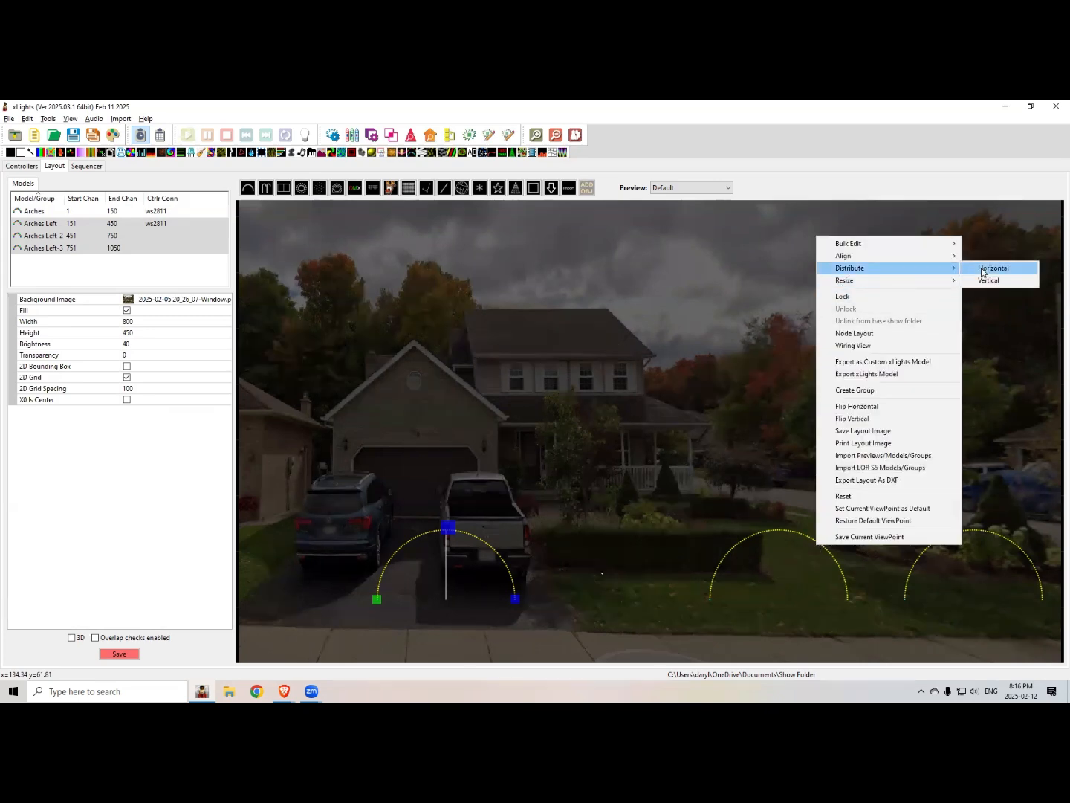
pyautogui.click(982, 269)
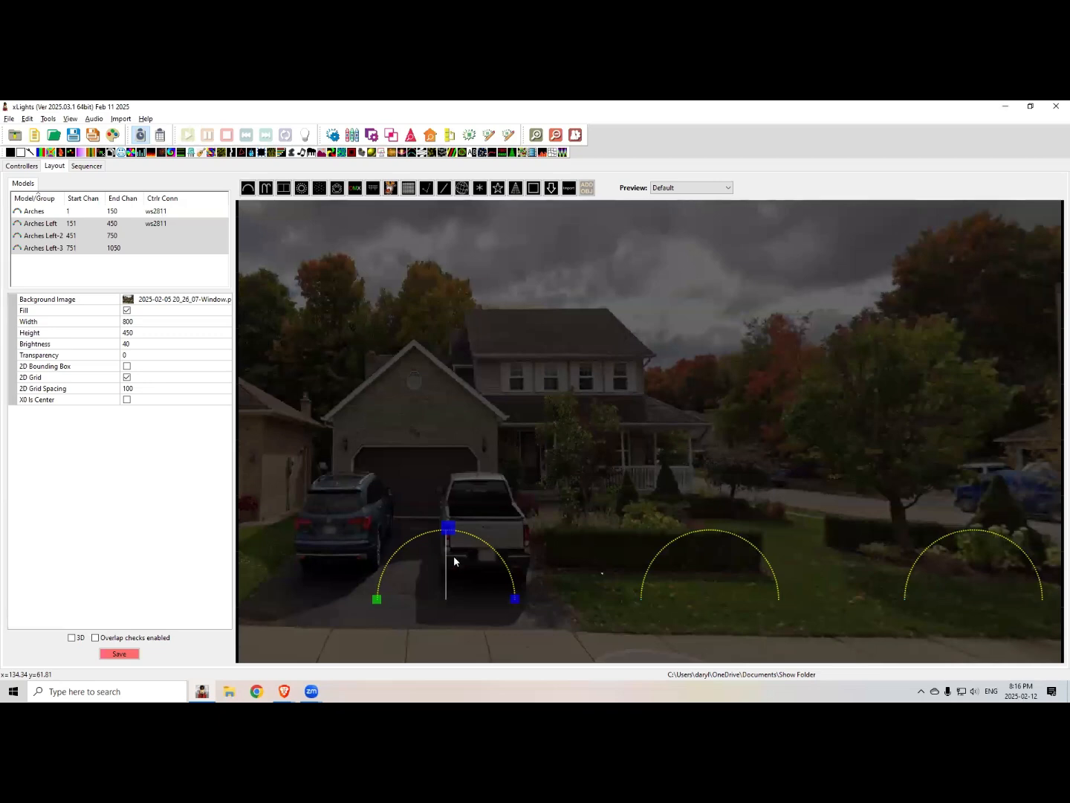
# Step: Move Arches Left from the driveway onto the lawn and shift Arches Left-3 slightly down to the lawn's far right
pyautogui.moveTo(492, 552); pyautogui.dragTo(667, 578)
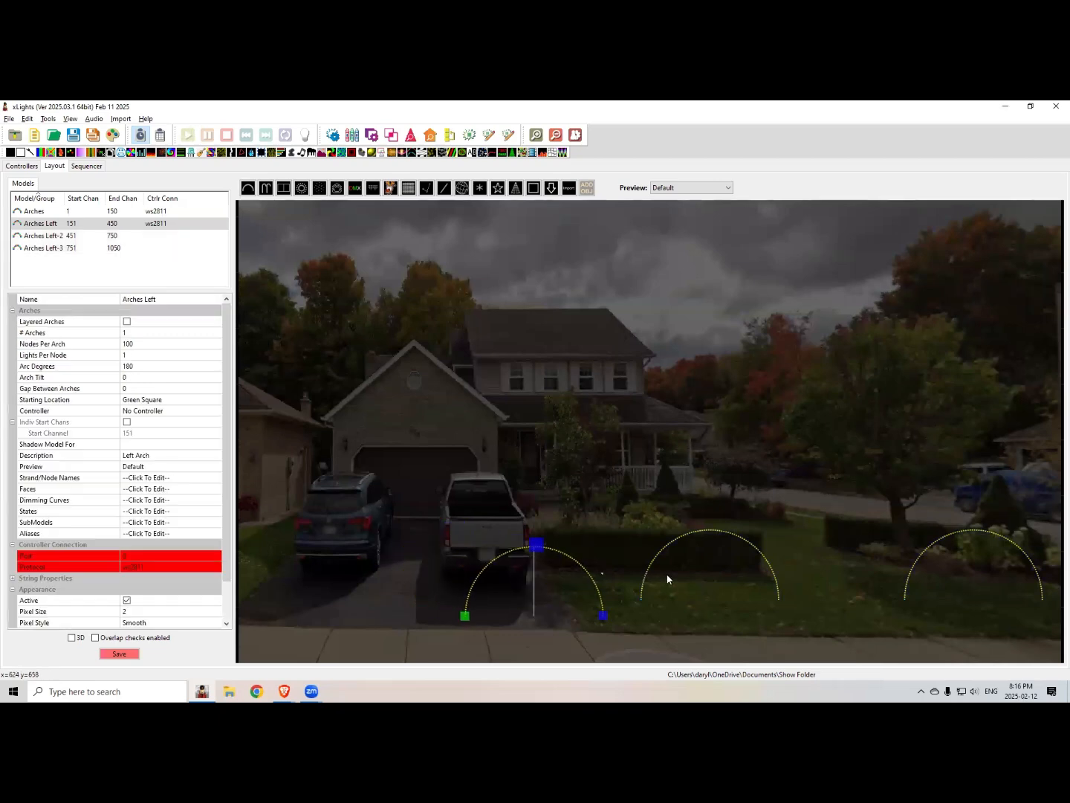
pyautogui.moveTo(953, 542); pyautogui.dragTo(978, 560)
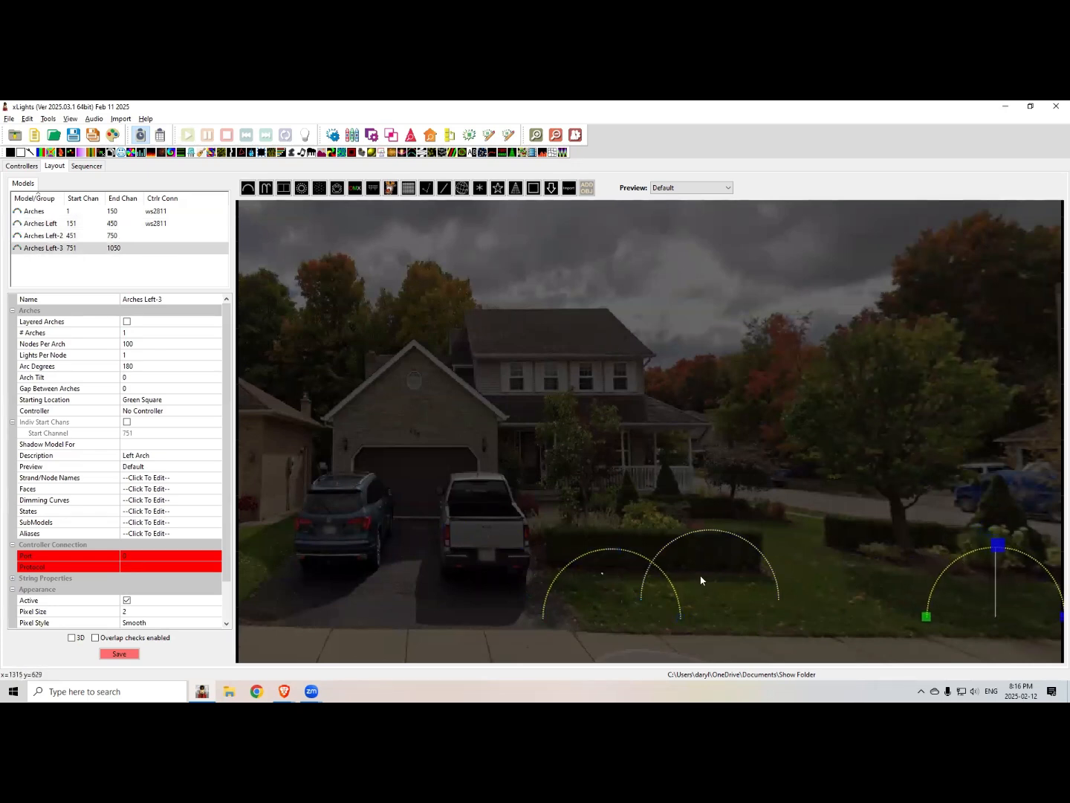
# Step: Distribute Arches Left, Arches Left-2 and Arches Left-3 evenly in the horizontal direction and align them level with Arches Left-3
pyautogui.click(719, 540)
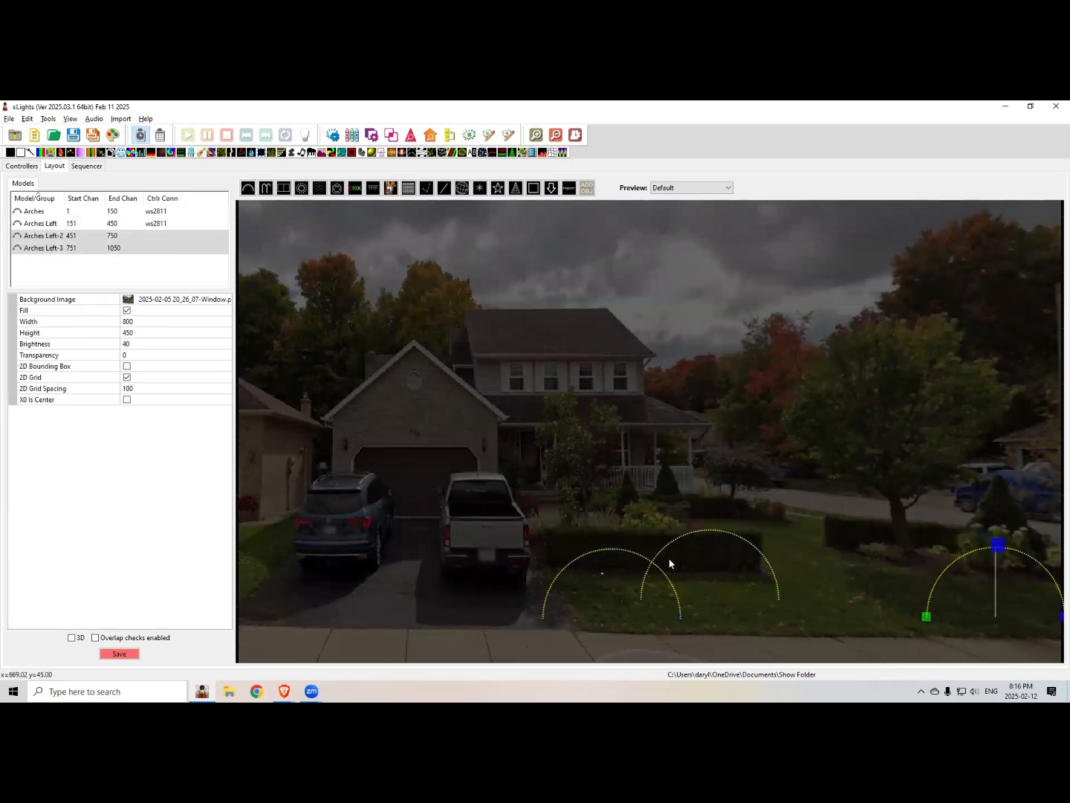
pyautogui.rightClick(625, 555)
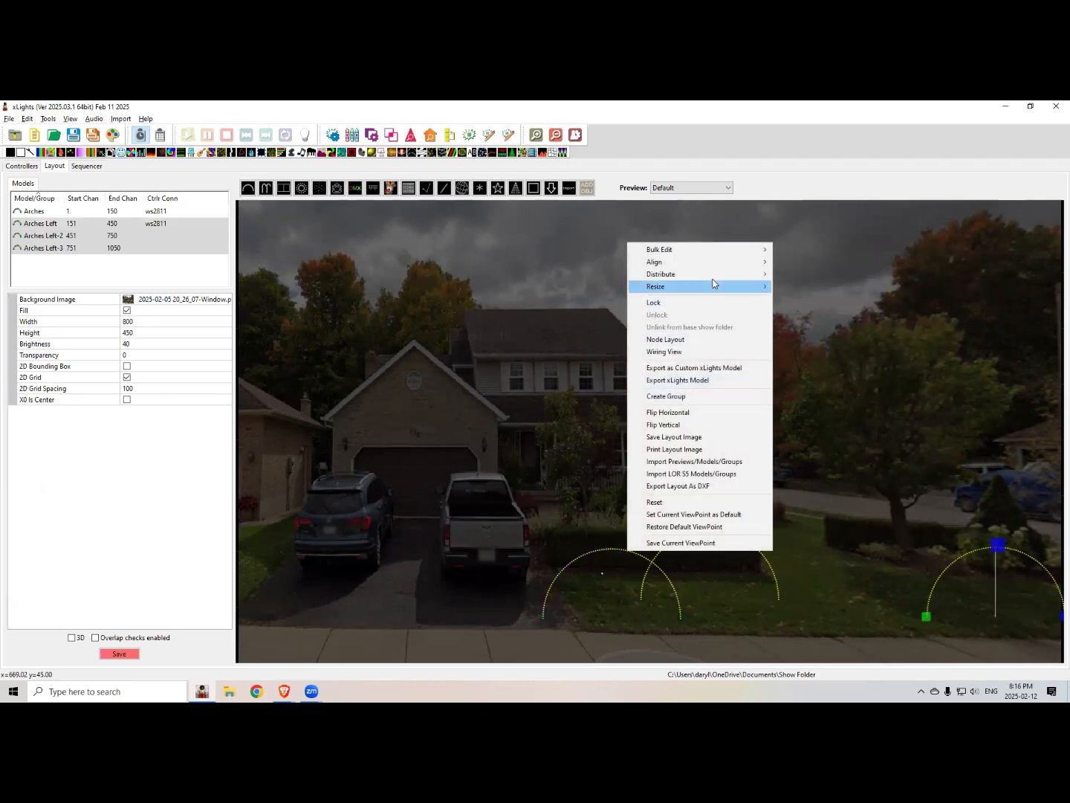
pyautogui.moveTo(713, 273)
pyautogui.click(807, 274)
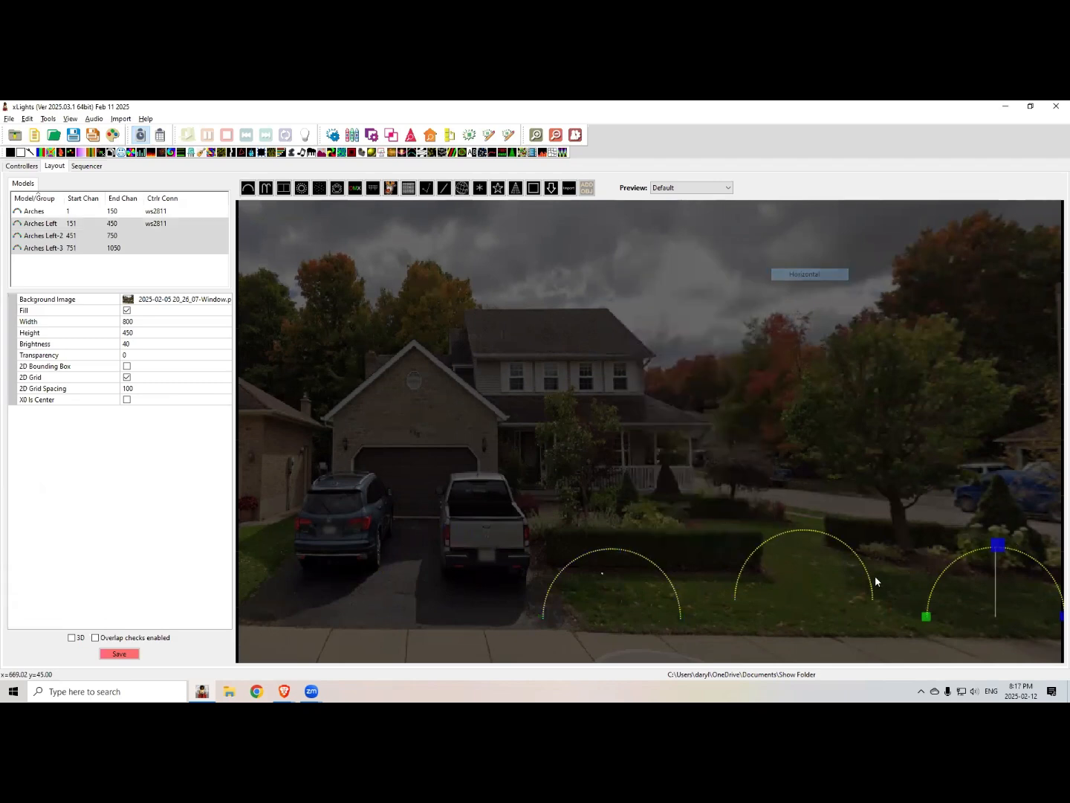
pyautogui.rightClick(822, 529)
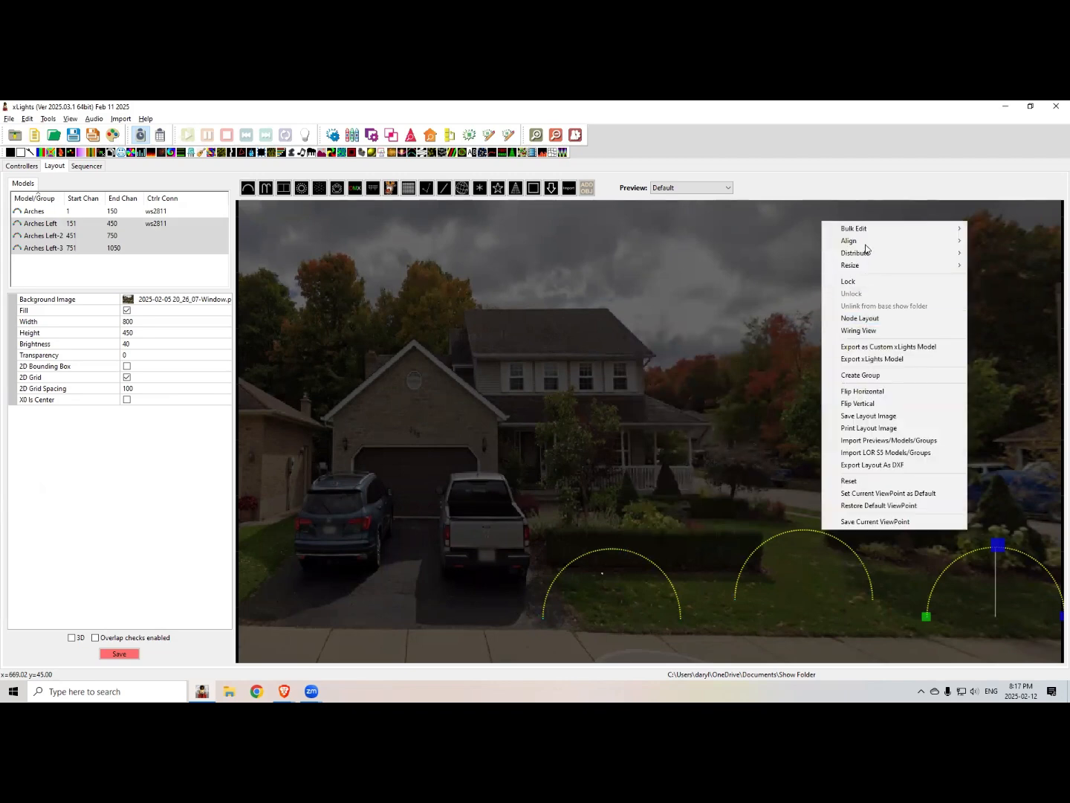
pyautogui.click(978, 253)
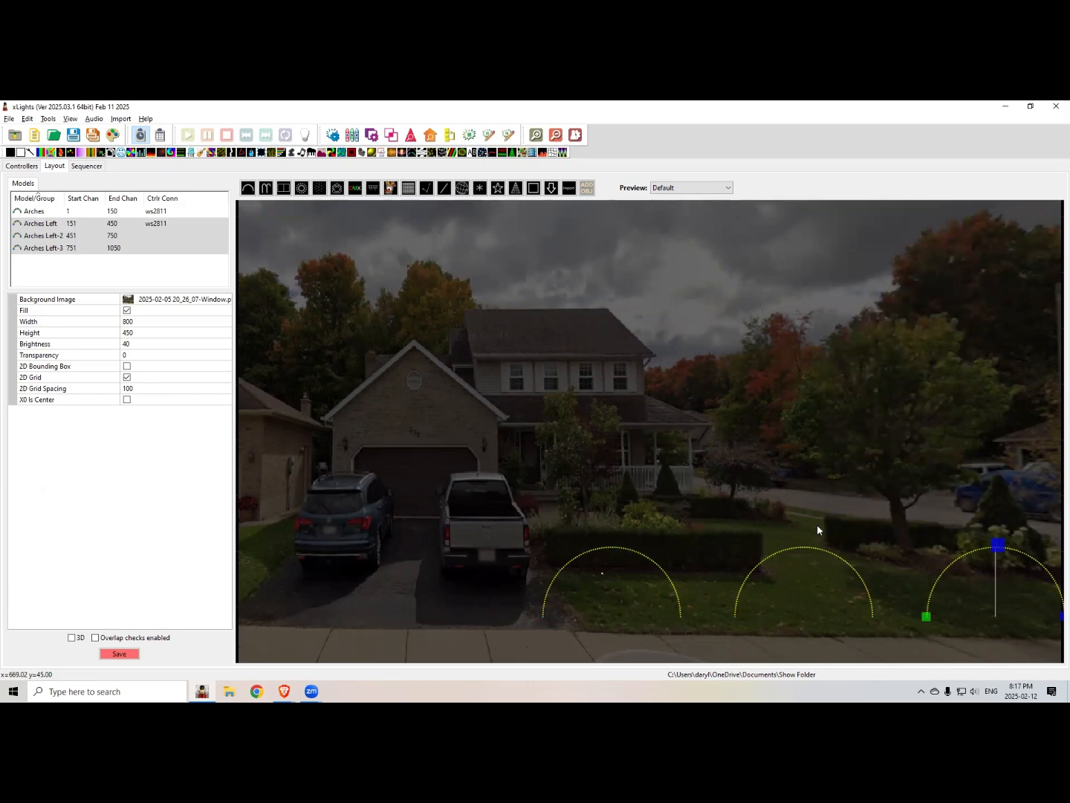
# Step: Add a Candy Canes model along the hedge in front of the porch, drawn from its right end to its left
pyautogui.click(273, 210)
pyautogui.click(267, 190)
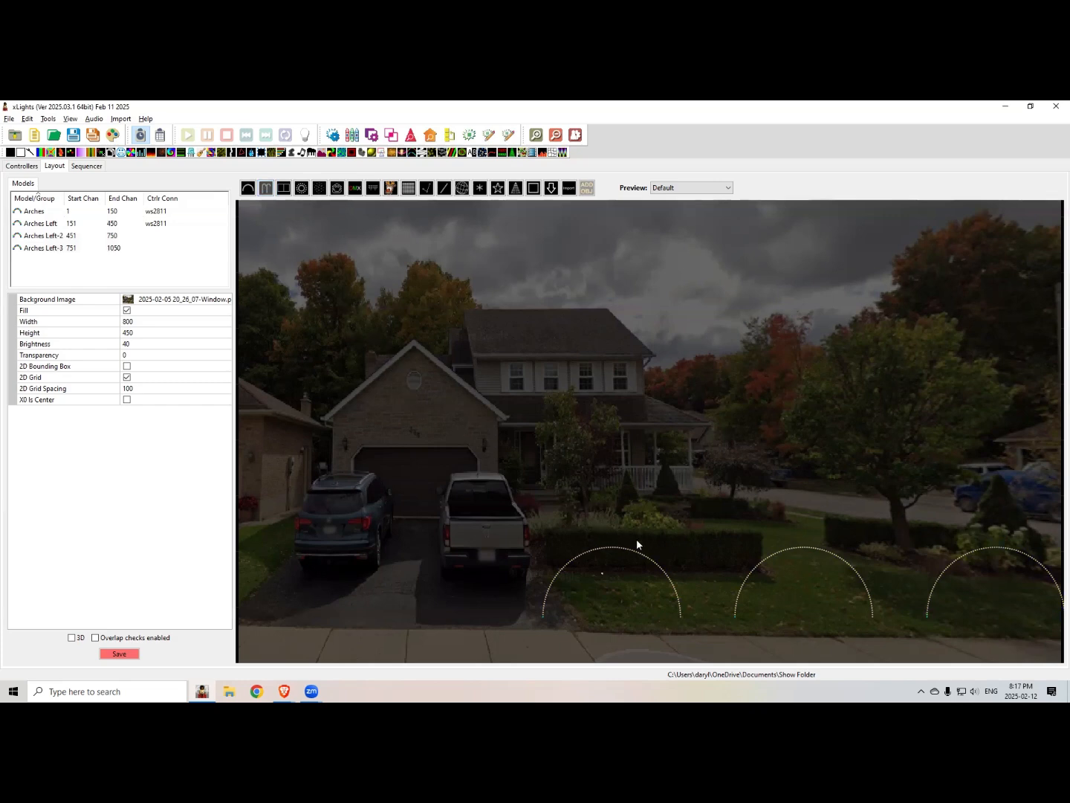
pyautogui.moveTo(681, 525)
pyautogui.mouseDown()
pyautogui.moveTo(679, 449)
pyautogui.moveTo(679, 459)
pyautogui.moveTo(586, 457)
pyautogui.moveTo(570, 525)
pyautogui.mouseUp()
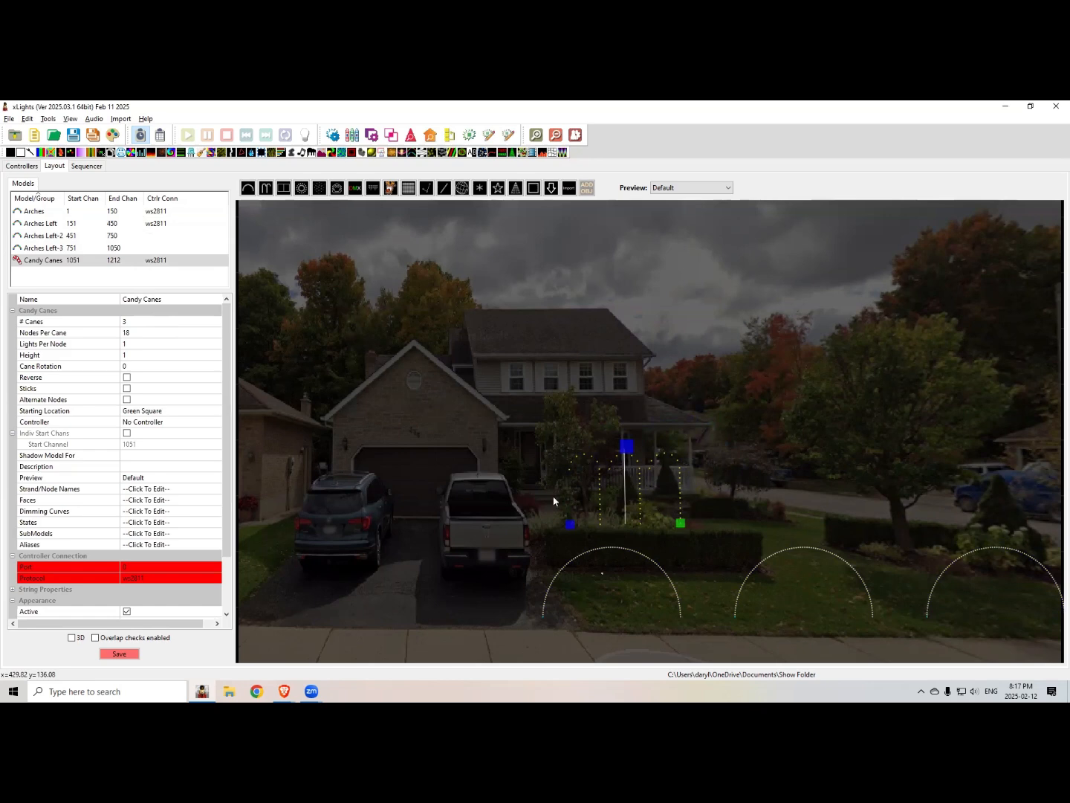
# Step: Set the Candy Canes model to 1 cane and shrink it to a small cane beside the porch
pyautogui.click(134, 321)
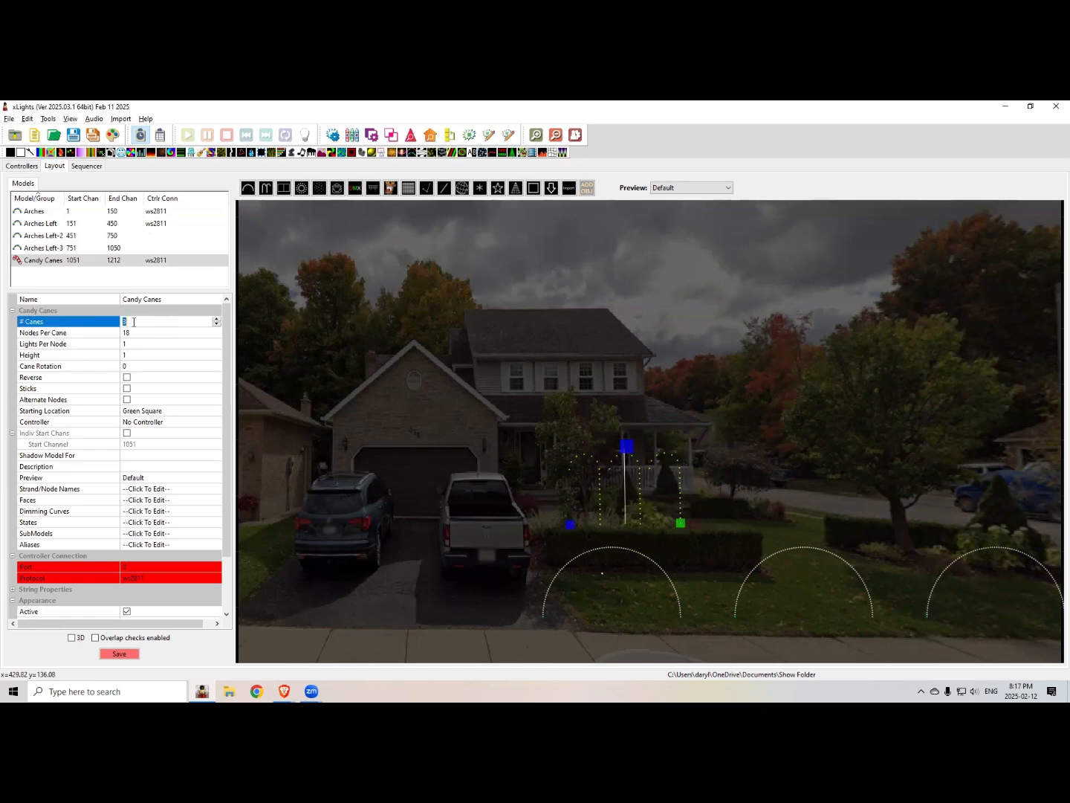
pyautogui.press('Return')
pyautogui.moveTo(134, 321); pyautogui.dragTo(121, 326)
pyautogui.write('1')
pyautogui.press('Return')
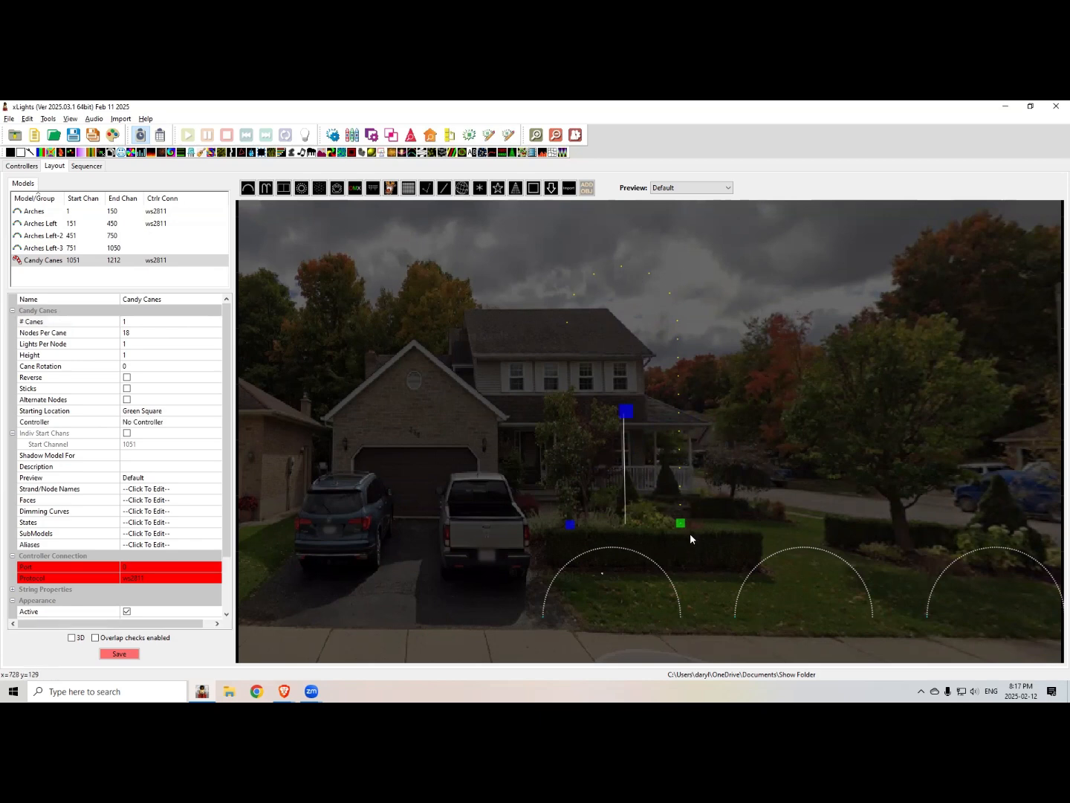
pyautogui.moveTo(625, 412); pyautogui.dragTo(581, 520)
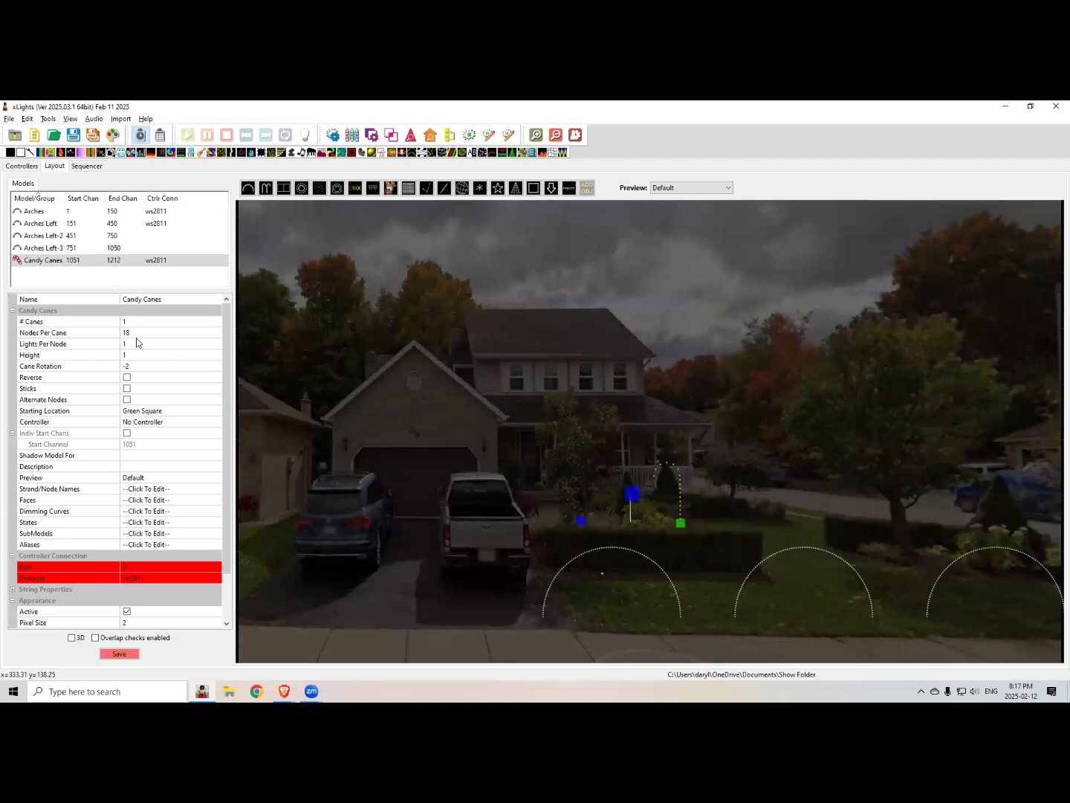
# Step: Rename the candy cane model as Candy Canes 1
pyautogui.click(174, 298)
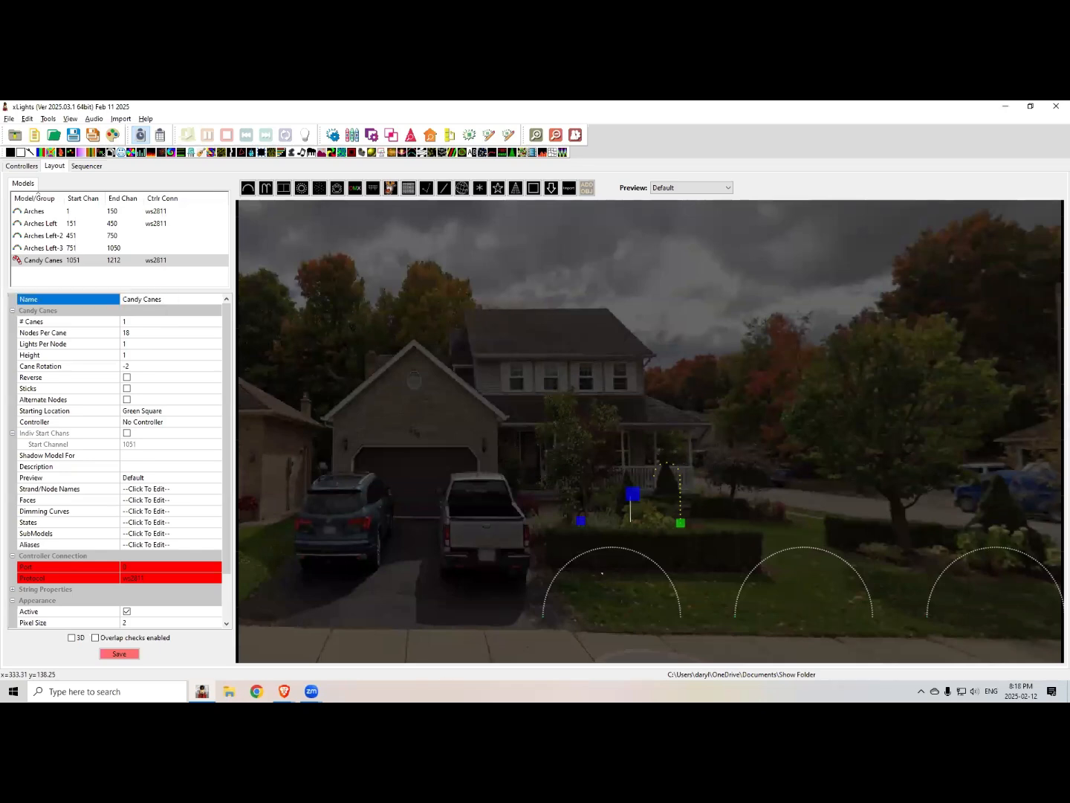
pyautogui.press('Return')
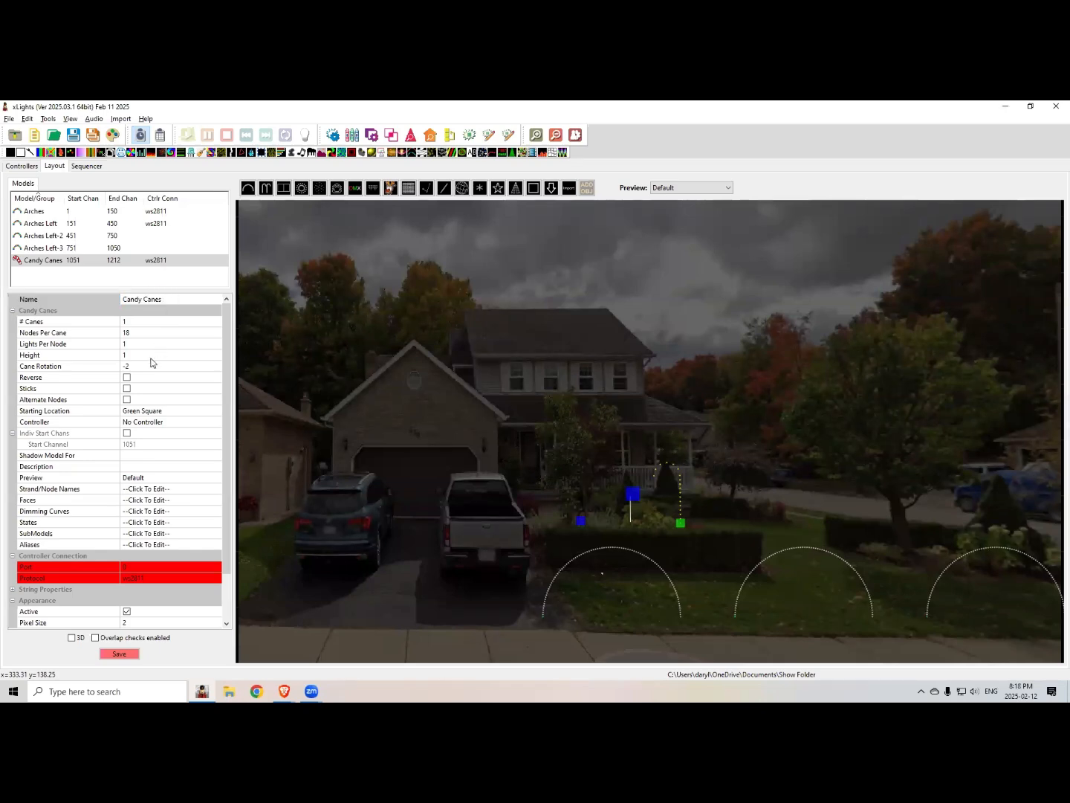
pyautogui.click(170, 300)
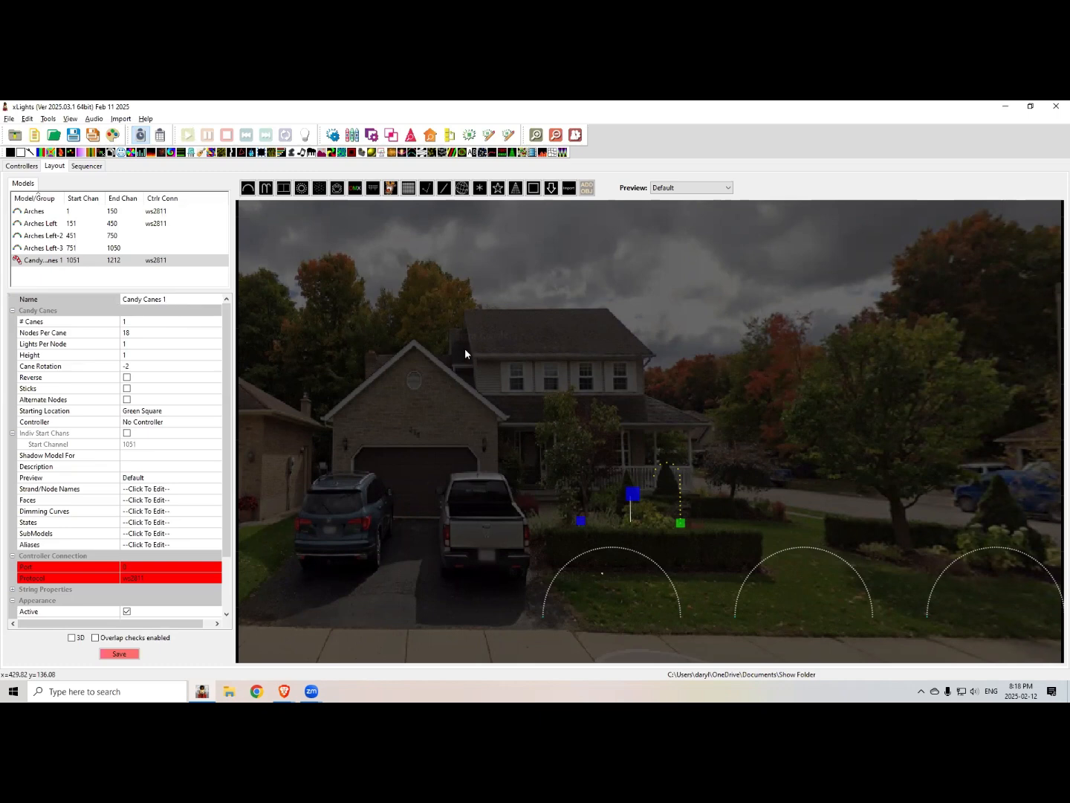
# Step: Set the nodes per cane of Candy Canes 1 to 10
pyautogui.click(145, 331)
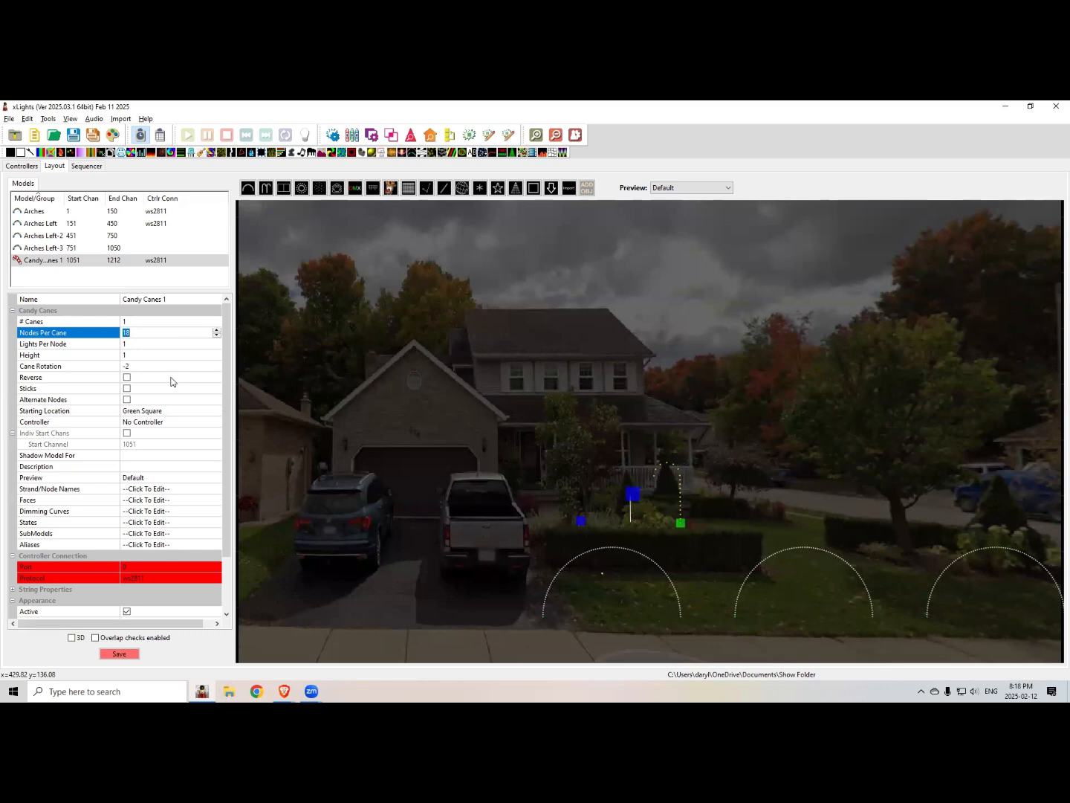
pyautogui.click(139, 335)
pyautogui.moveTo(128, 332); pyautogui.dragTo(118, 337)
pyautogui.write('10')
pyautogui.press('Return')
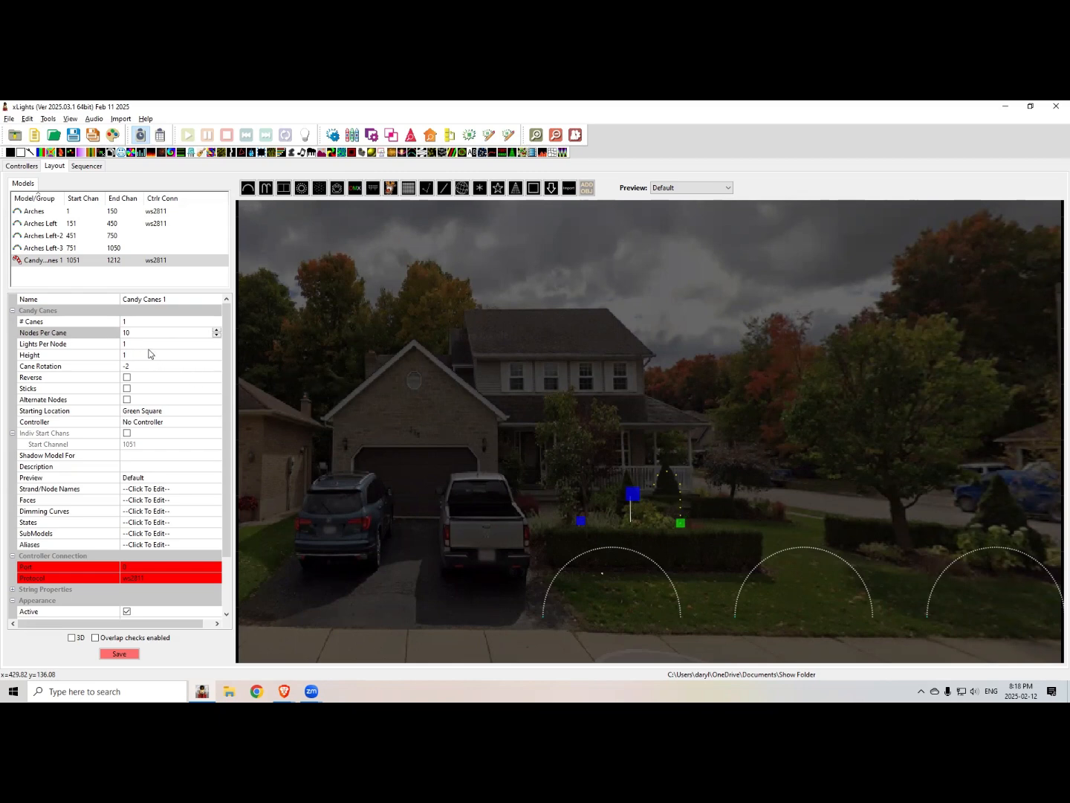
# Step: Enable Reverse and Alternate Nodes for Candy Canes 1, trying the Sticks option and switching it off again
pyautogui.click(125, 378)
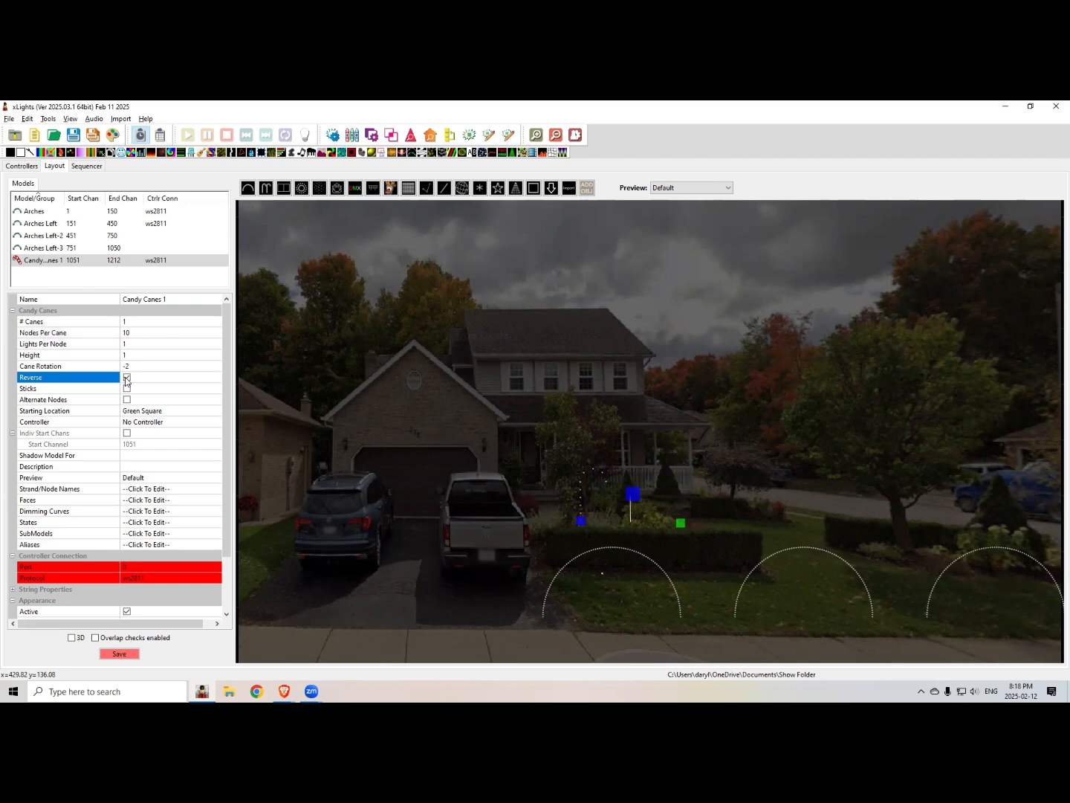
pyautogui.rightClick(659, 472)
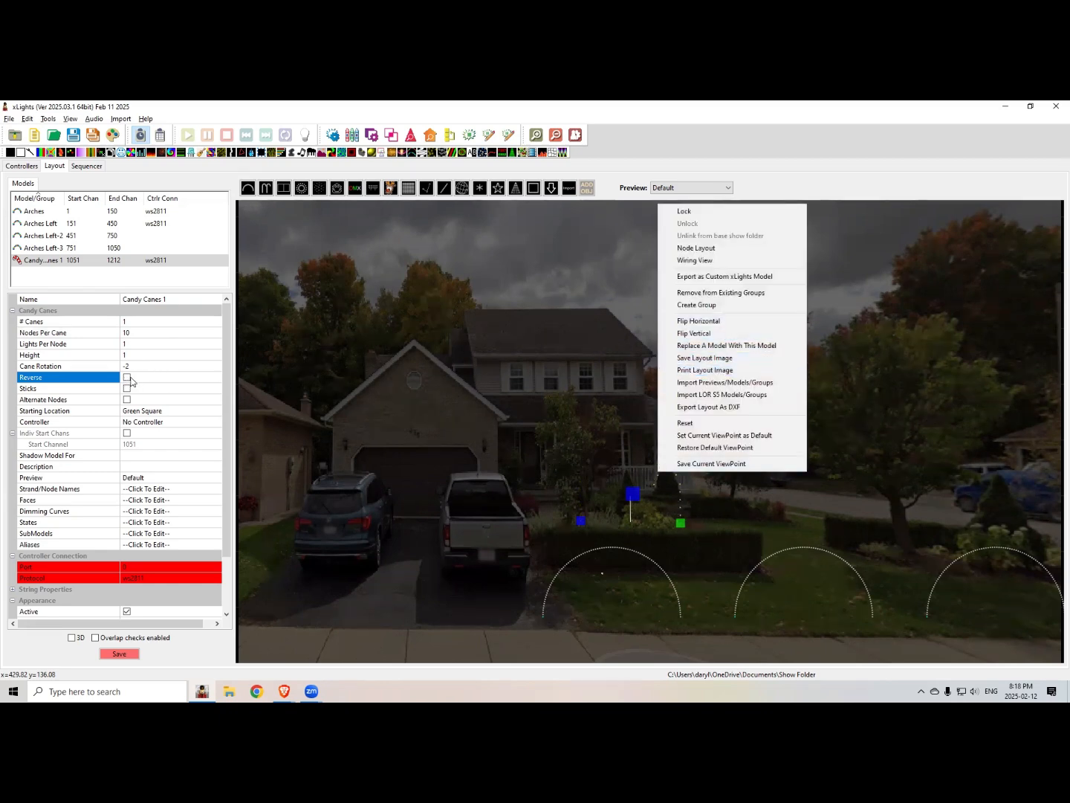
pyautogui.click(128, 378)
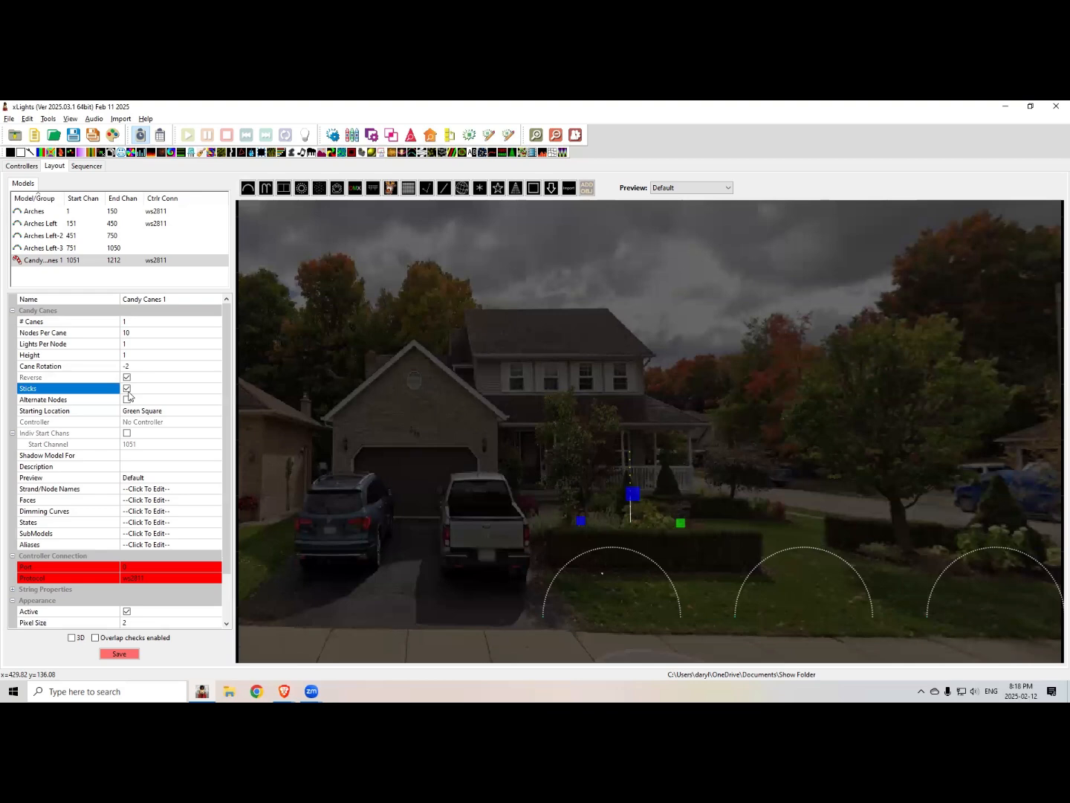
pyautogui.click(127, 389)
pyautogui.click(127, 400)
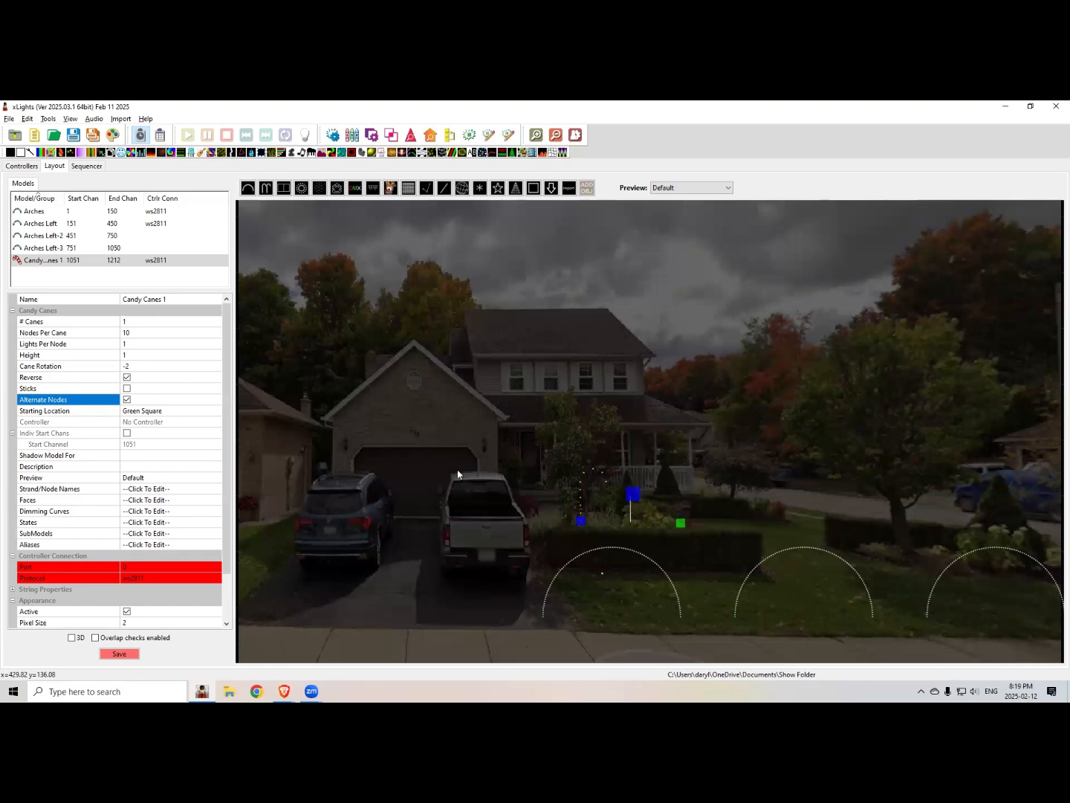
# Step: Examine the node numbering order of Candy Canes 1 in an enlarged Node Layout window, and close it
pyautogui.rightClick(586, 476)
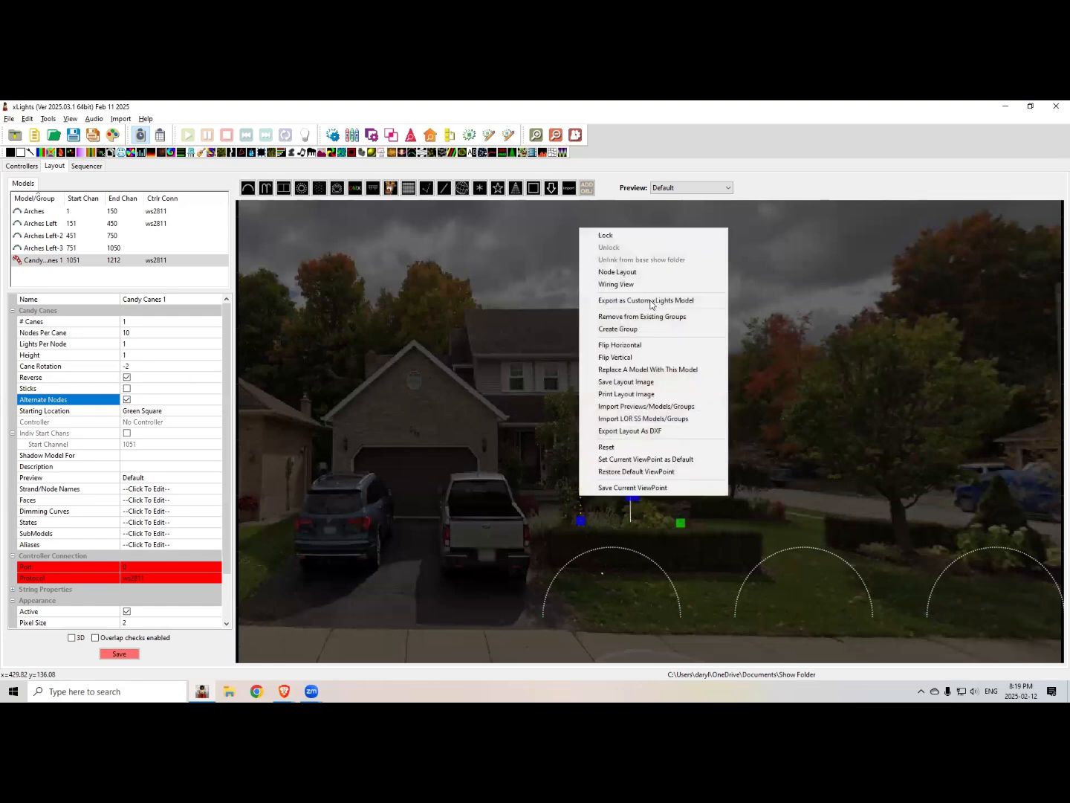
pyautogui.click(639, 272)
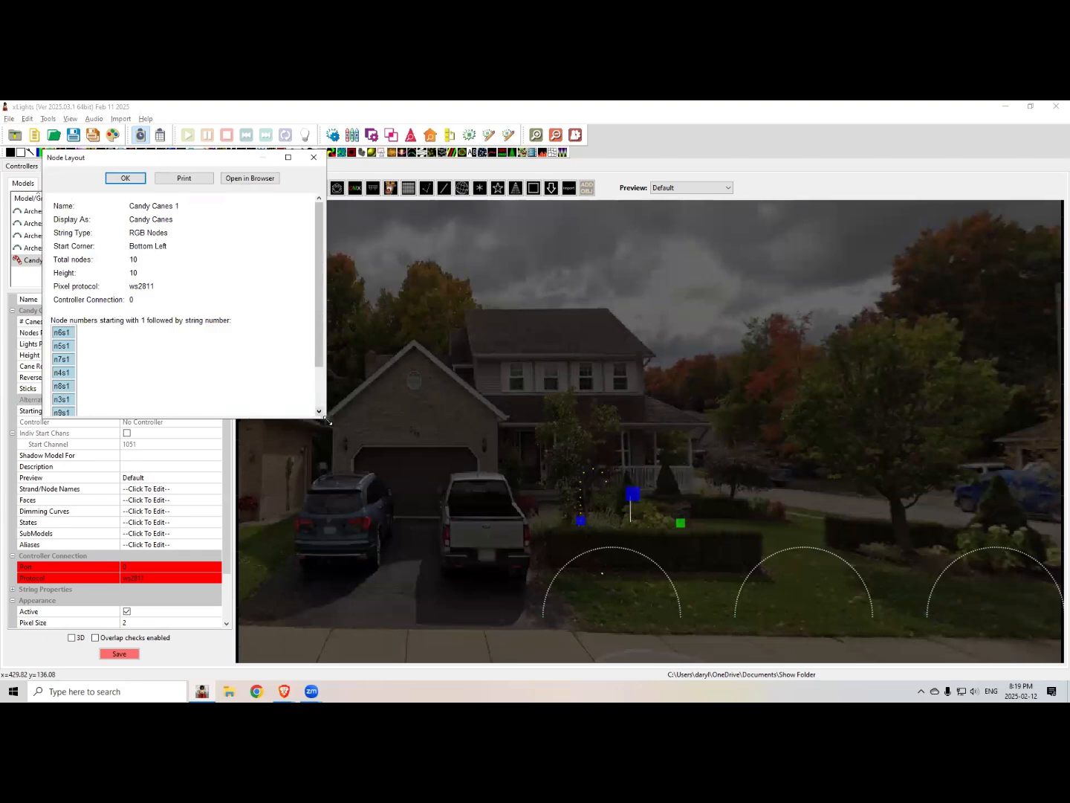
pyautogui.moveTo(326, 419); pyautogui.dragTo(608, 573)
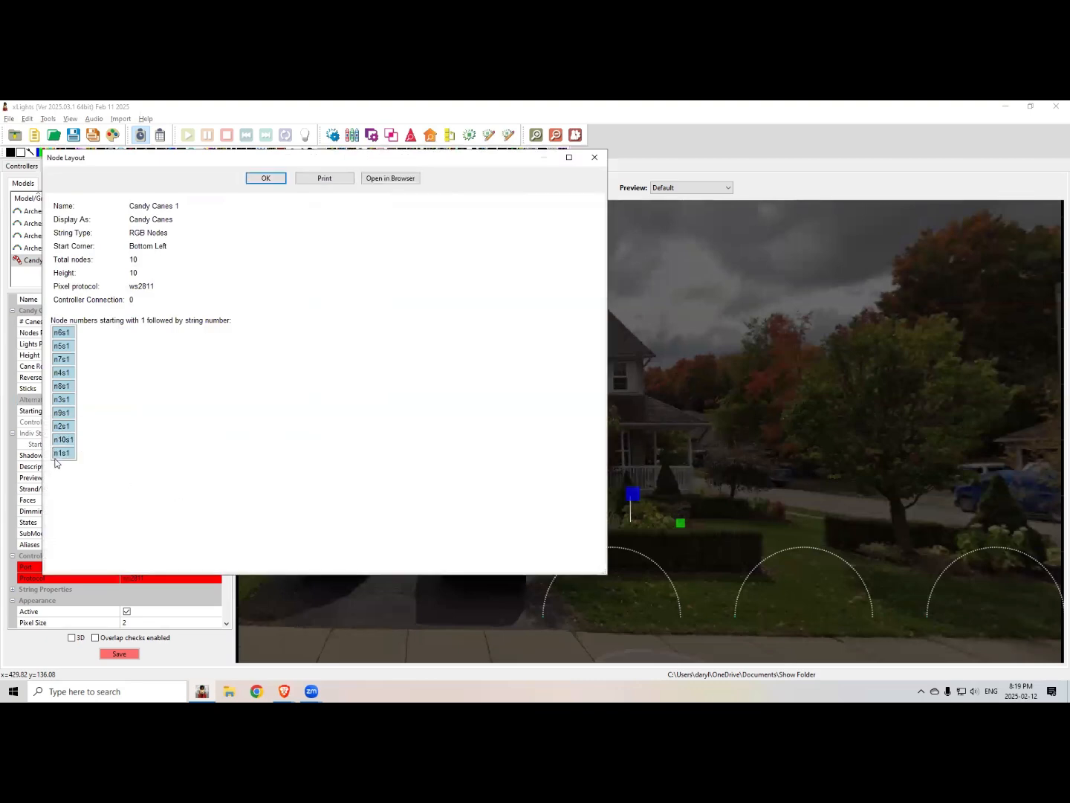
pyautogui.moveTo(74, 457); pyautogui.dragTo(55, 459)
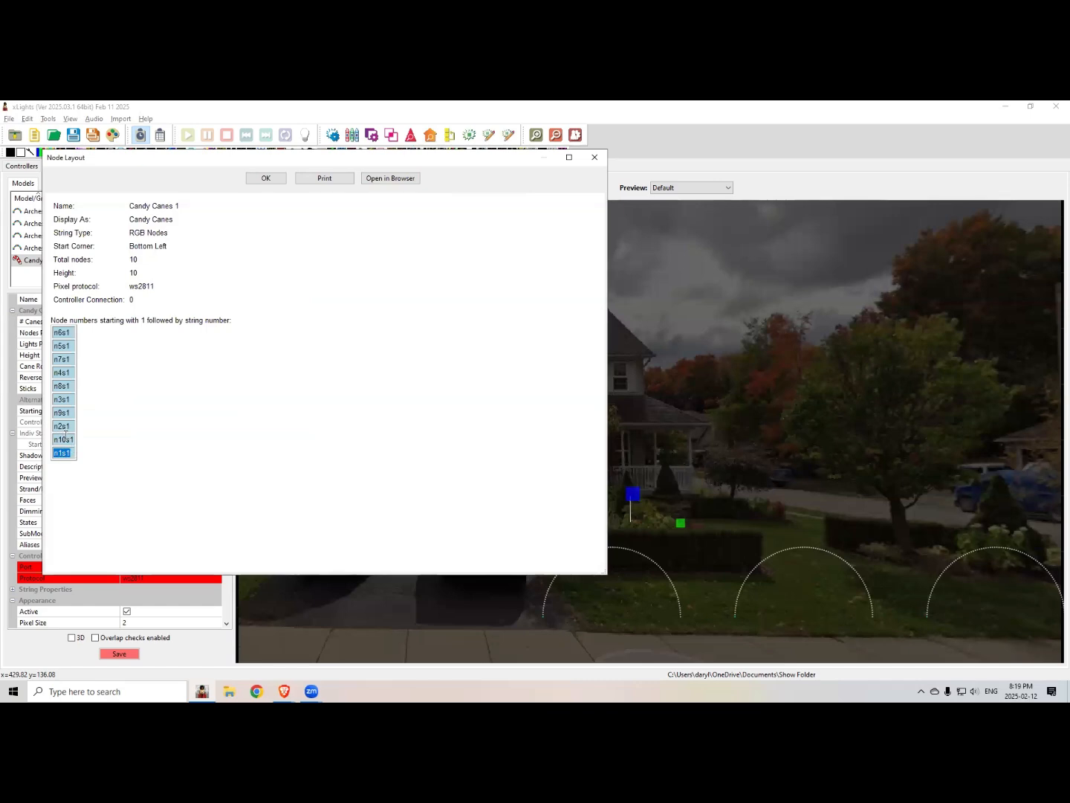
pyautogui.click(68, 413)
pyautogui.click(594, 158)
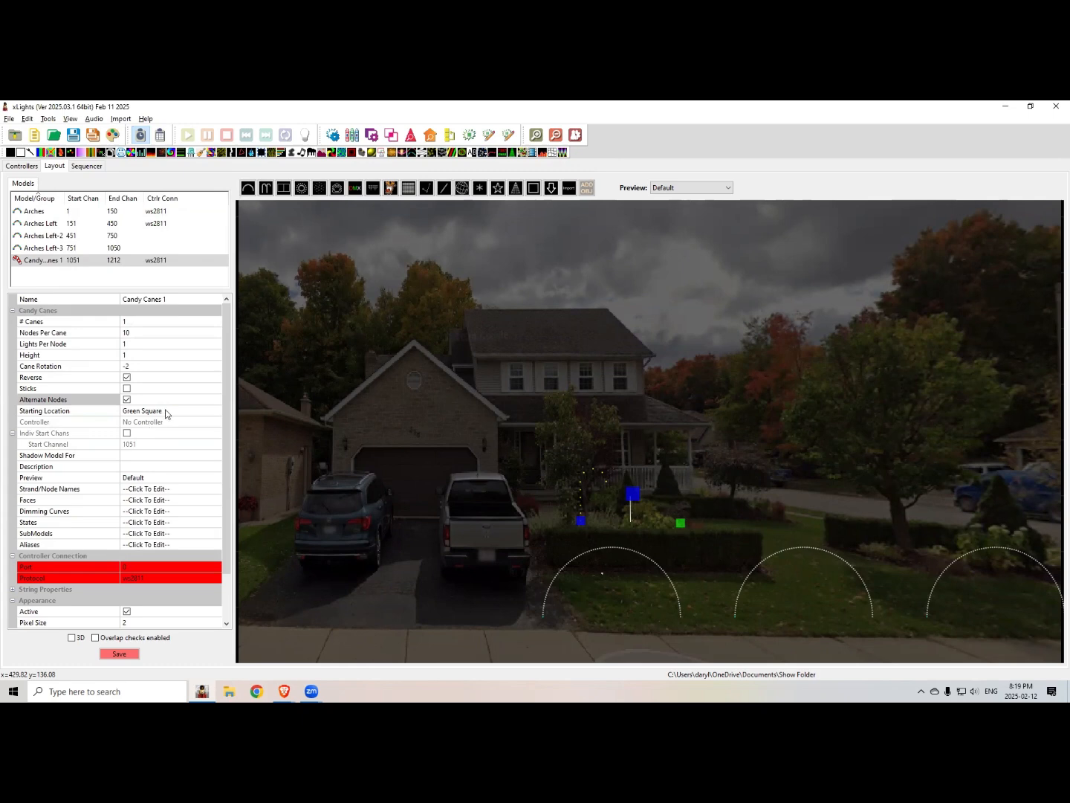
# Step: Enter Candy Cane as the description of Candy Canes 1
pyautogui.click(166, 414)
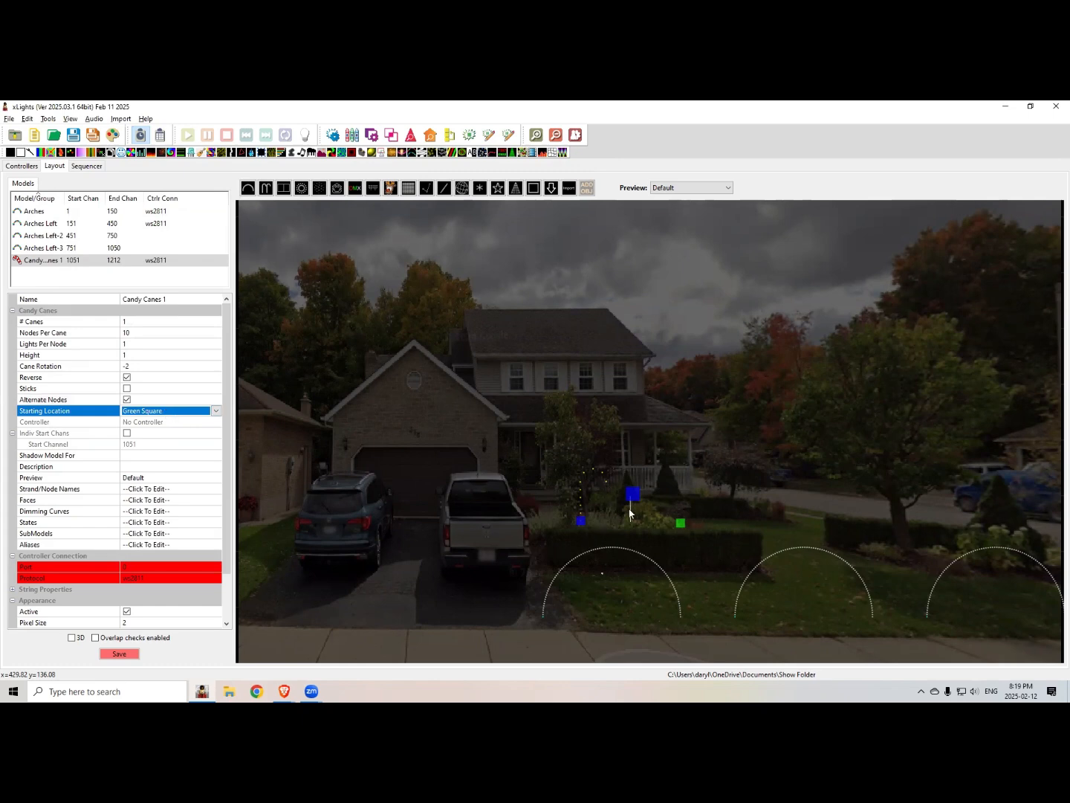
pyautogui.click(135, 455)
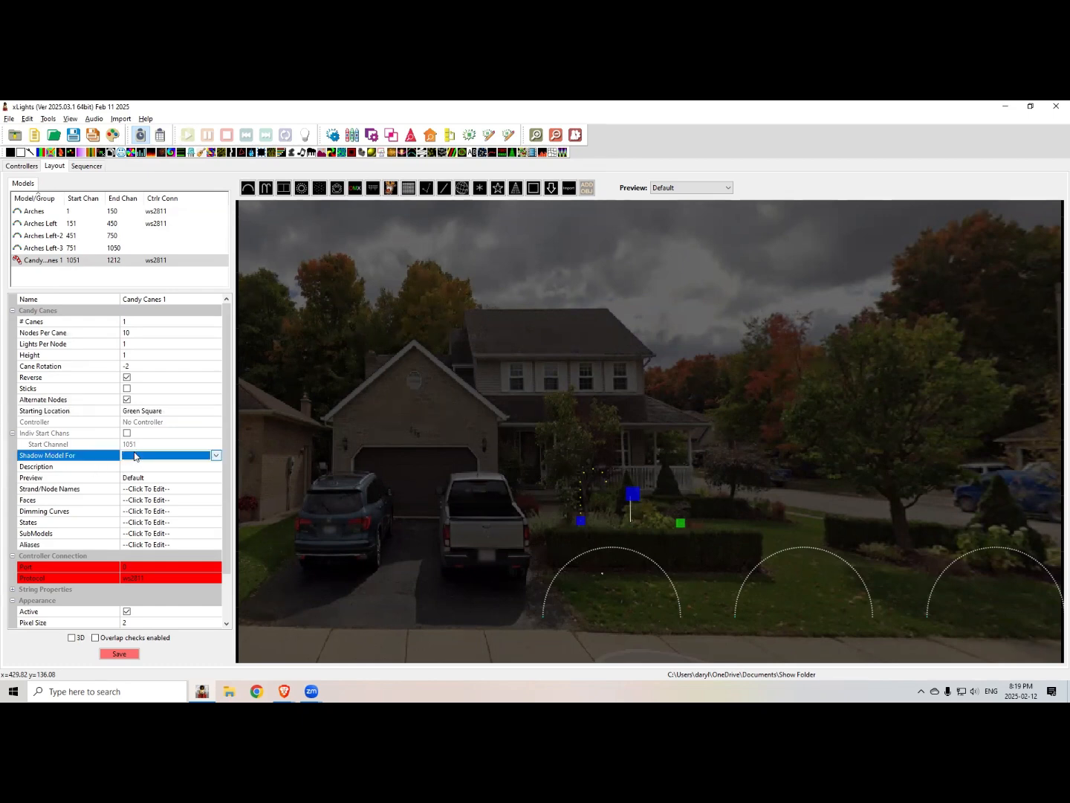
pyautogui.click(134, 467)
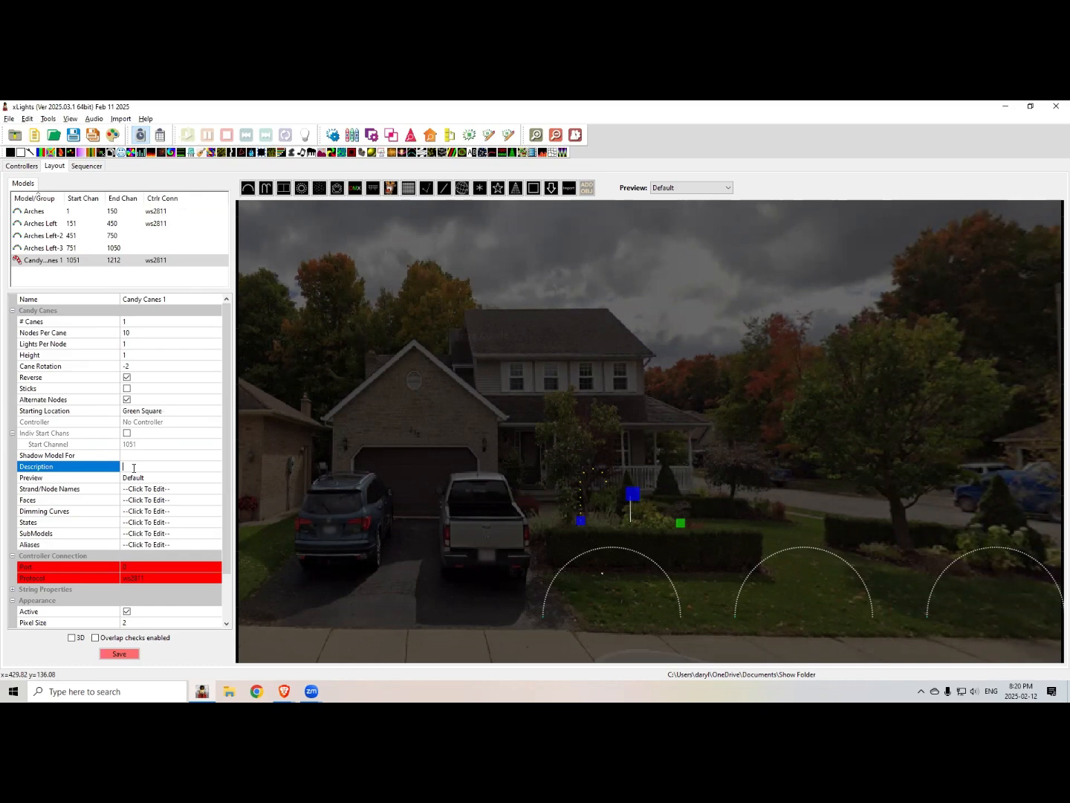
pyautogui.write('Candy Cane')
pyautogui.scroll(-2, 141, 578)
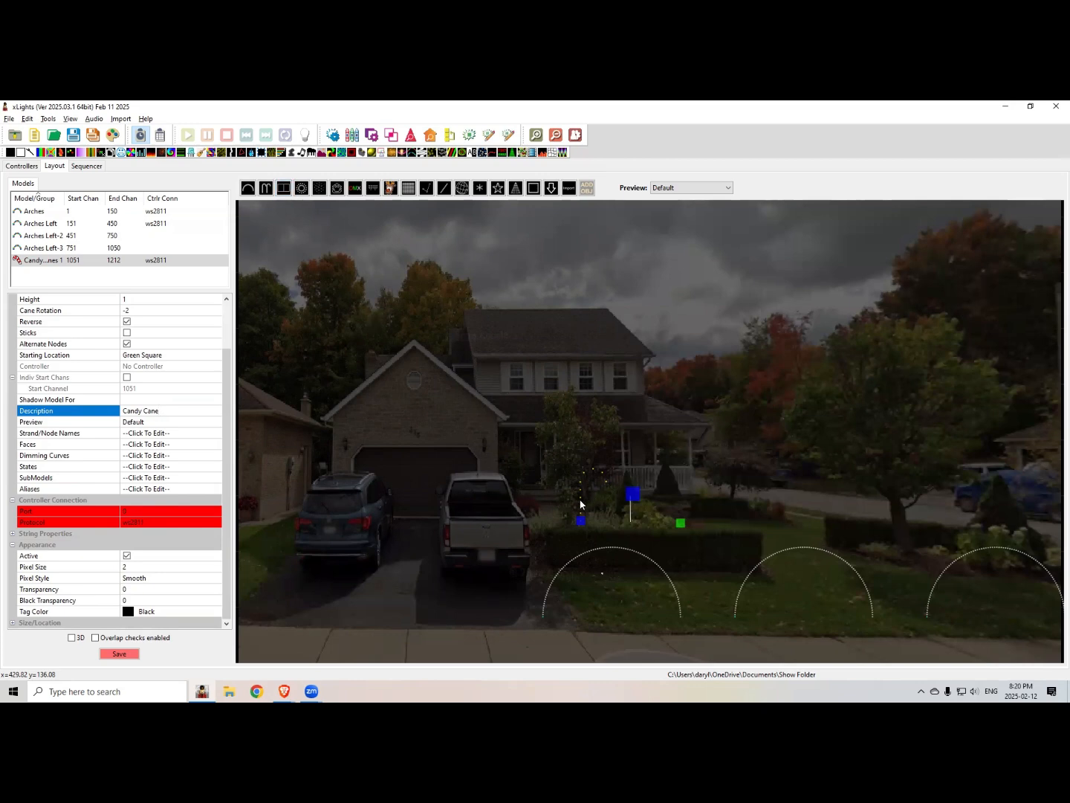
# Step: Add a short Channel Block in the sky above the leftmost trees and a Circle model in the sky to the right of the house
pyautogui.click(284, 193)
pyautogui.moveTo(283, 225); pyautogui.dragTo(336, 224)
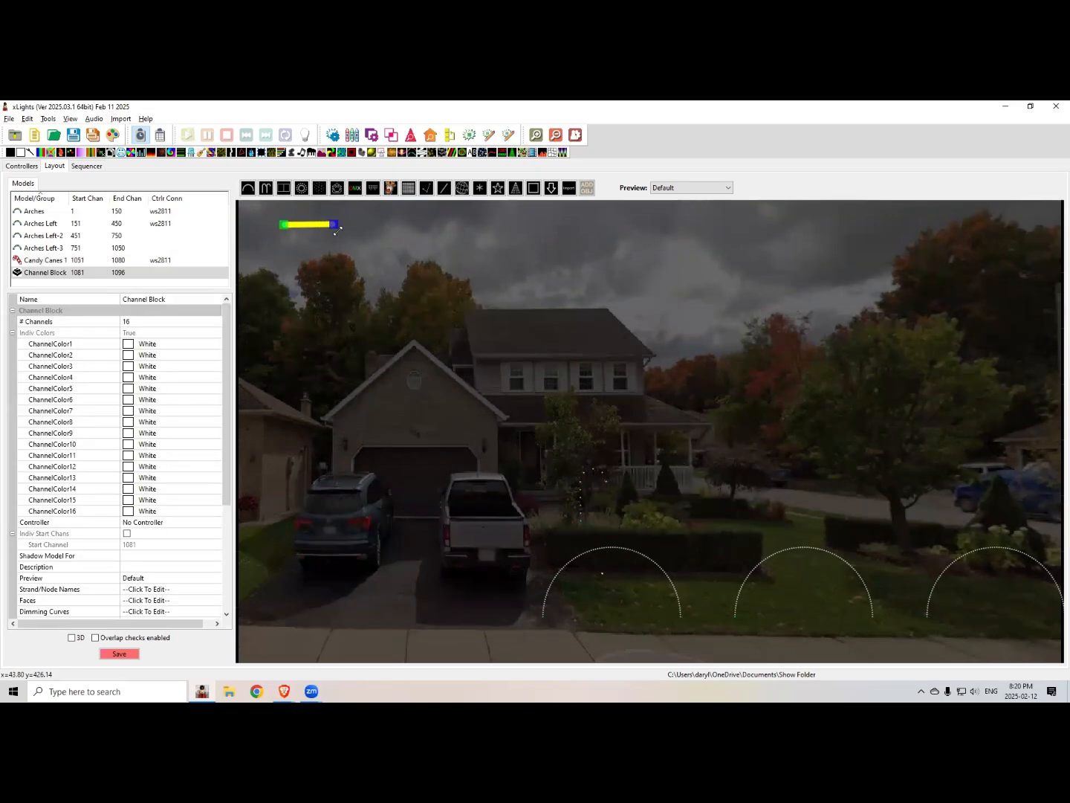
pyautogui.click(301, 188)
pyautogui.moveTo(717, 257); pyautogui.dragTo(800, 330)
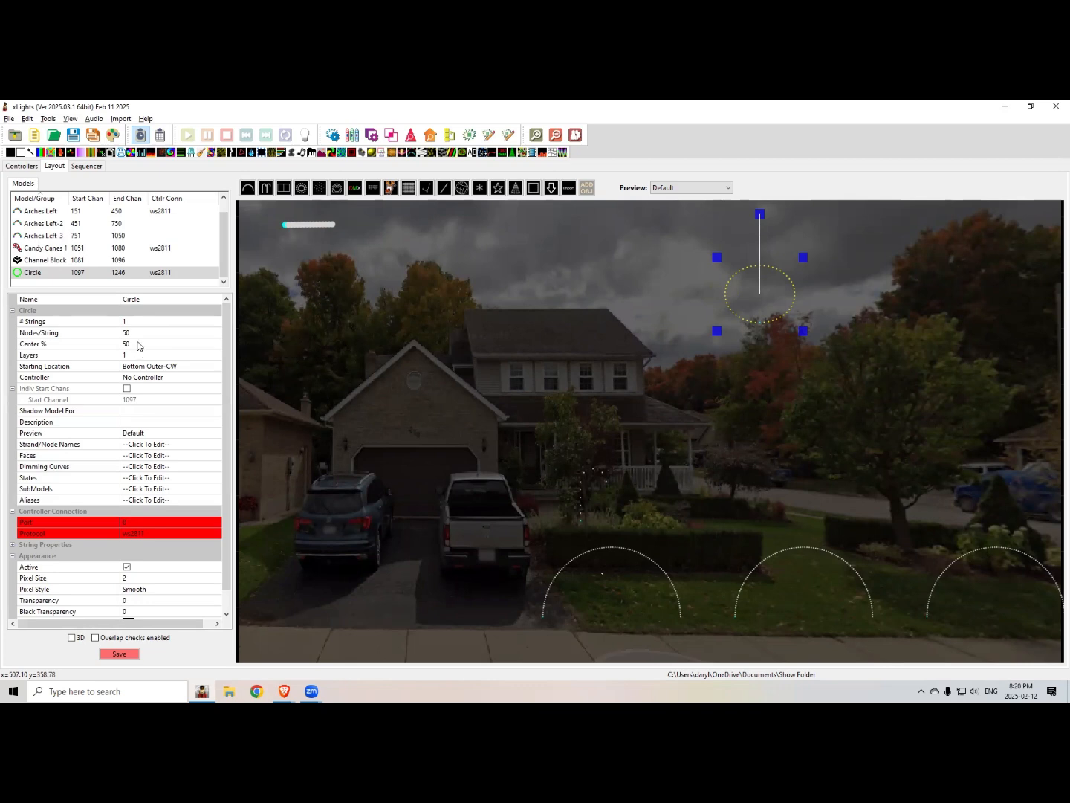
# Step: Set the Circle model's number of layers to 2
pyautogui.click(134, 355)
pyautogui.write('2')
pyautogui.press('Return')
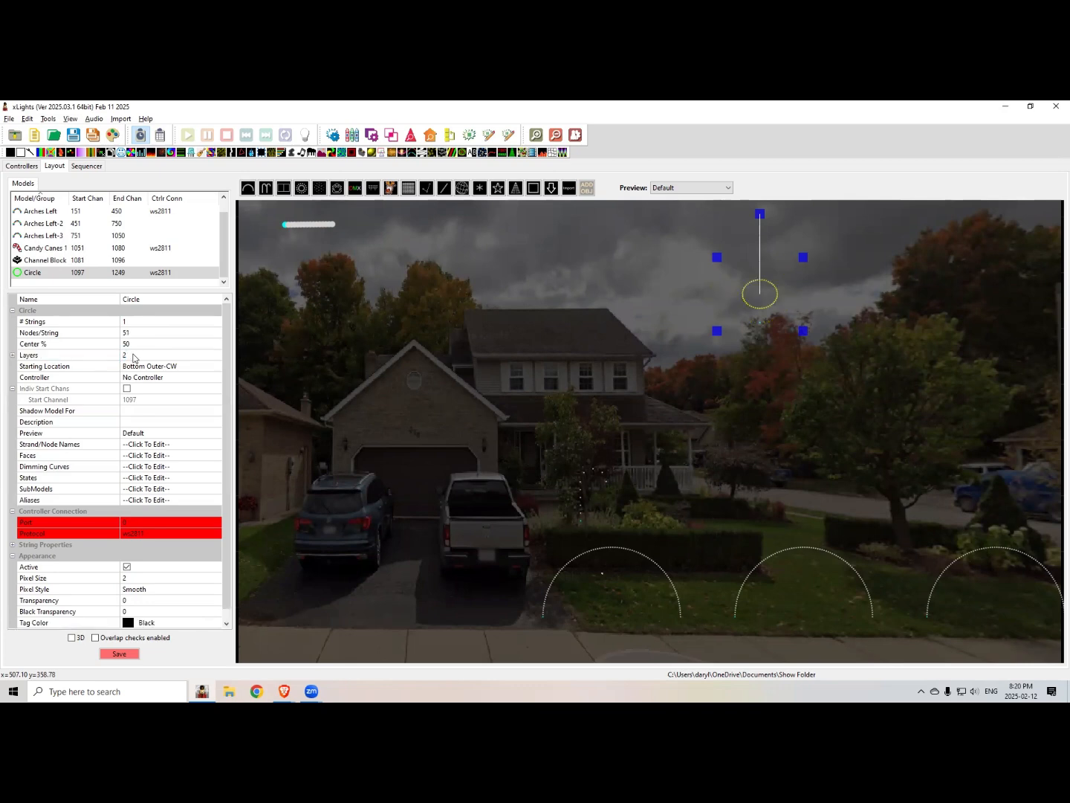
# Step: Set the Circle model's outside layer to 60 nodes and shrink the circle toward its upper-left corner
pyautogui.click(14, 356)
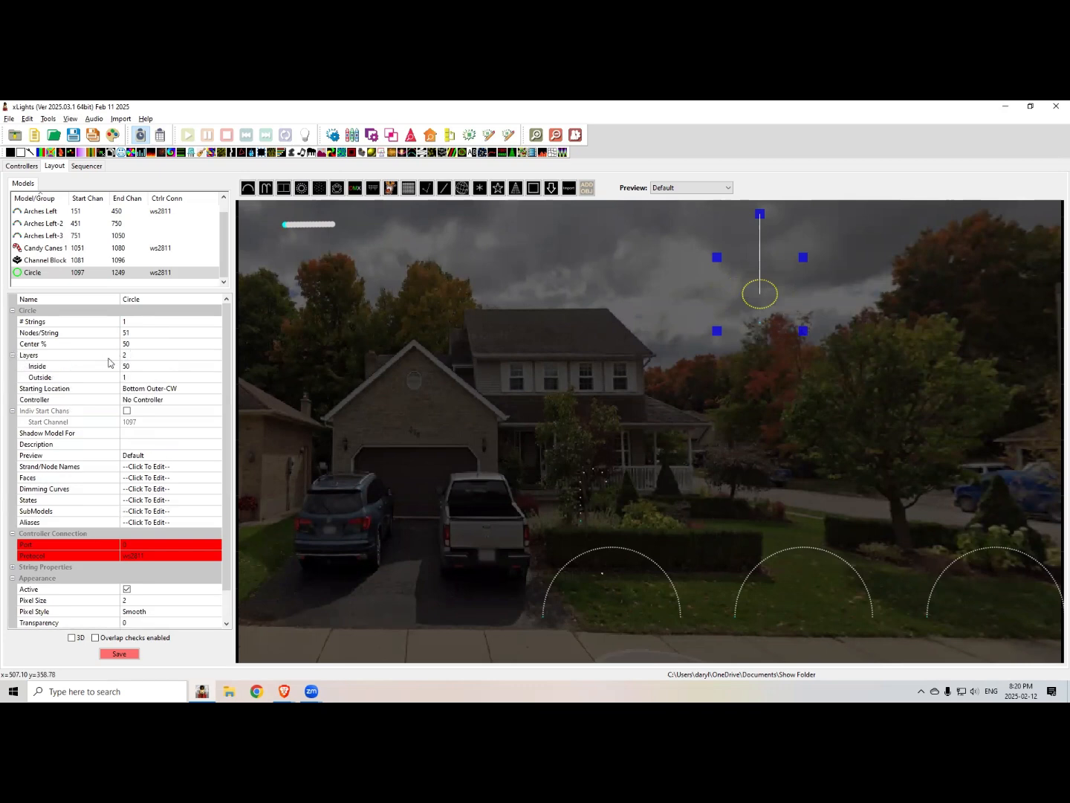
pyautogui.click(131, 376)
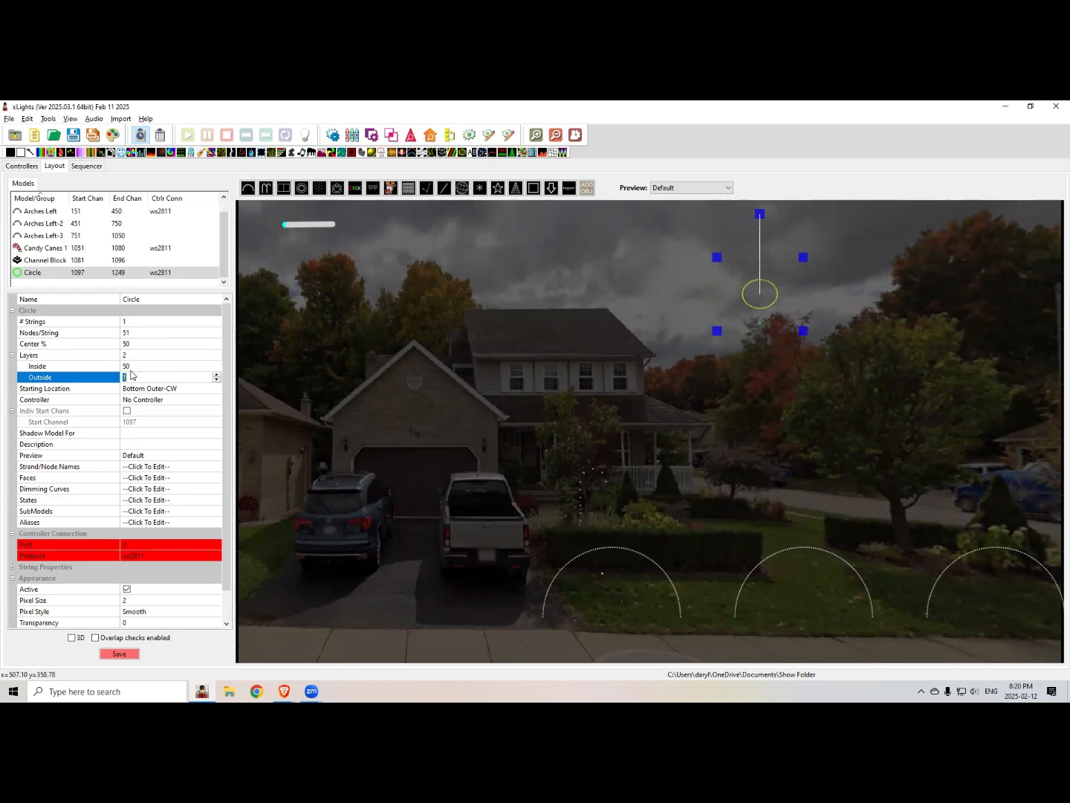
pyautogui.write('60')
pyautogui.press('Return')
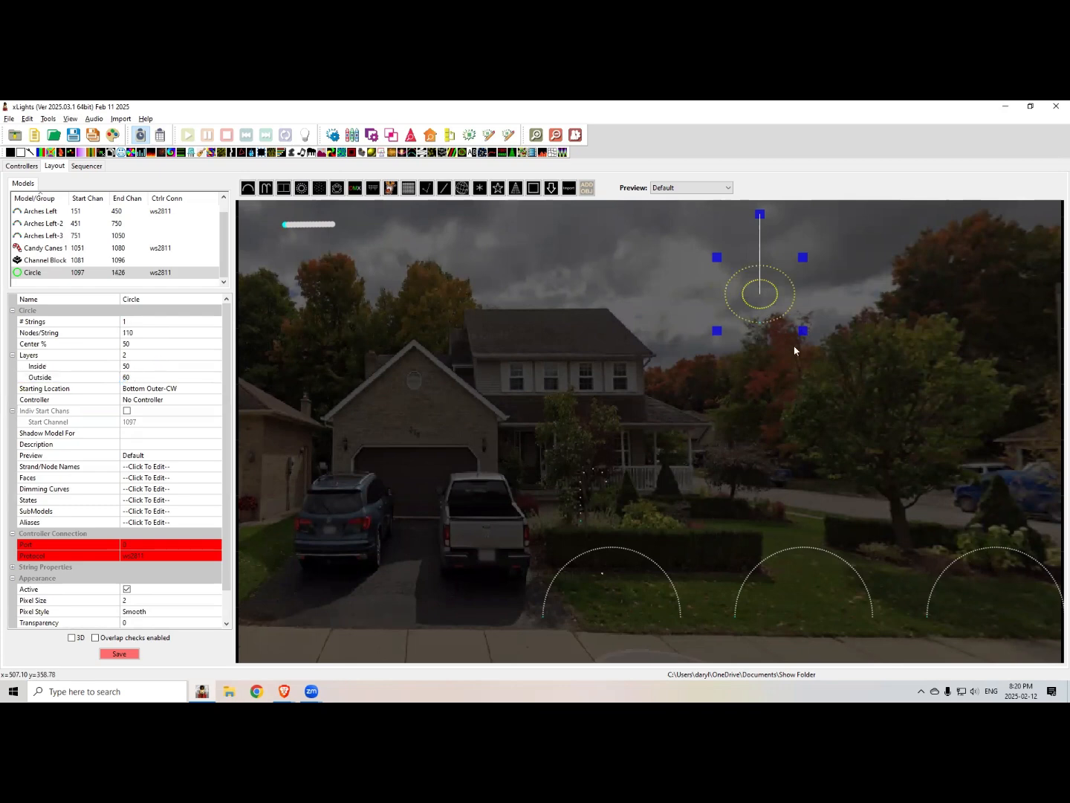
pyautogui.moveTo(801, 331); pyautogui.dragTo(765, 288)
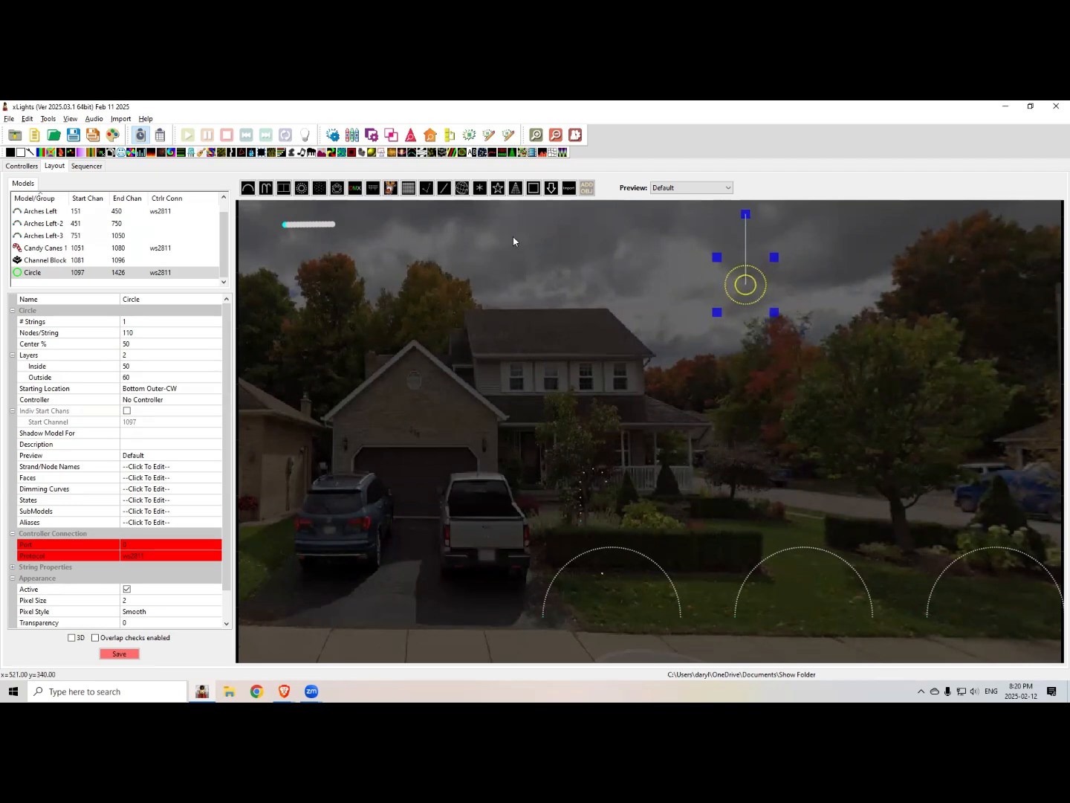
# Step: Add a small Cube model over the trees left of the house and enlarge it toward its upper-left corner
pyautogui.click(320, 191)
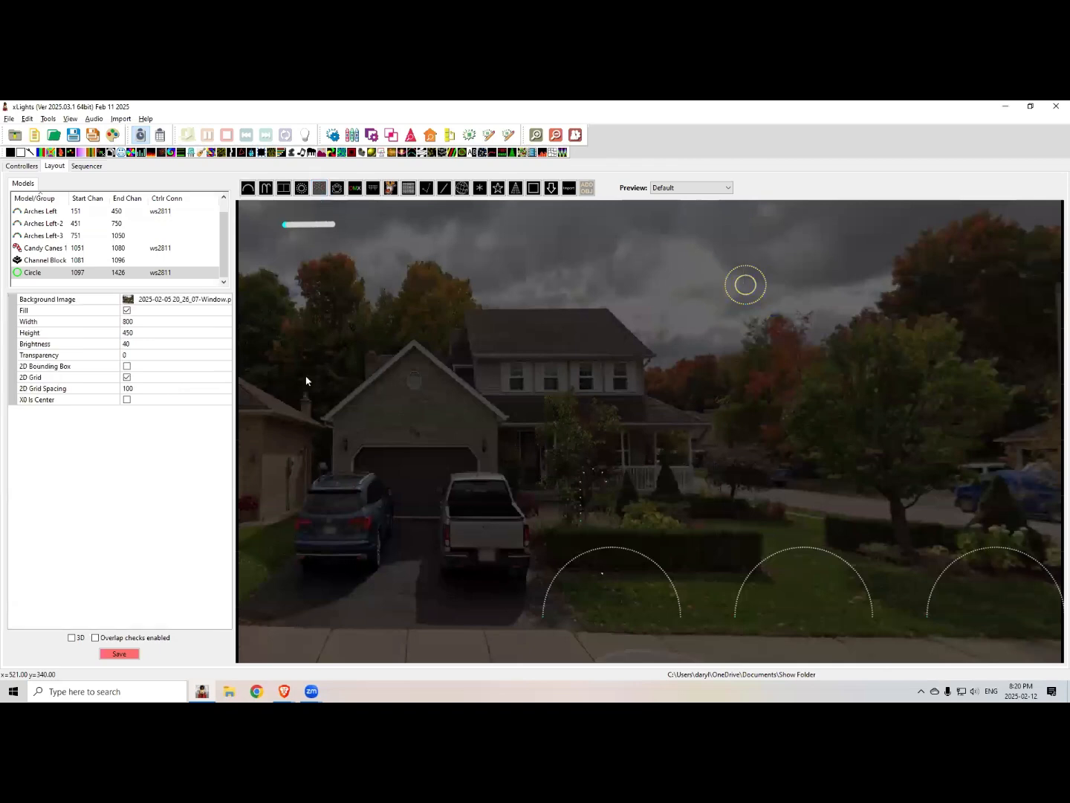
pyautogui.click(299, 342)
pyautogui.moveTo(337, 385); pyautogui.dragTo(340, 385)
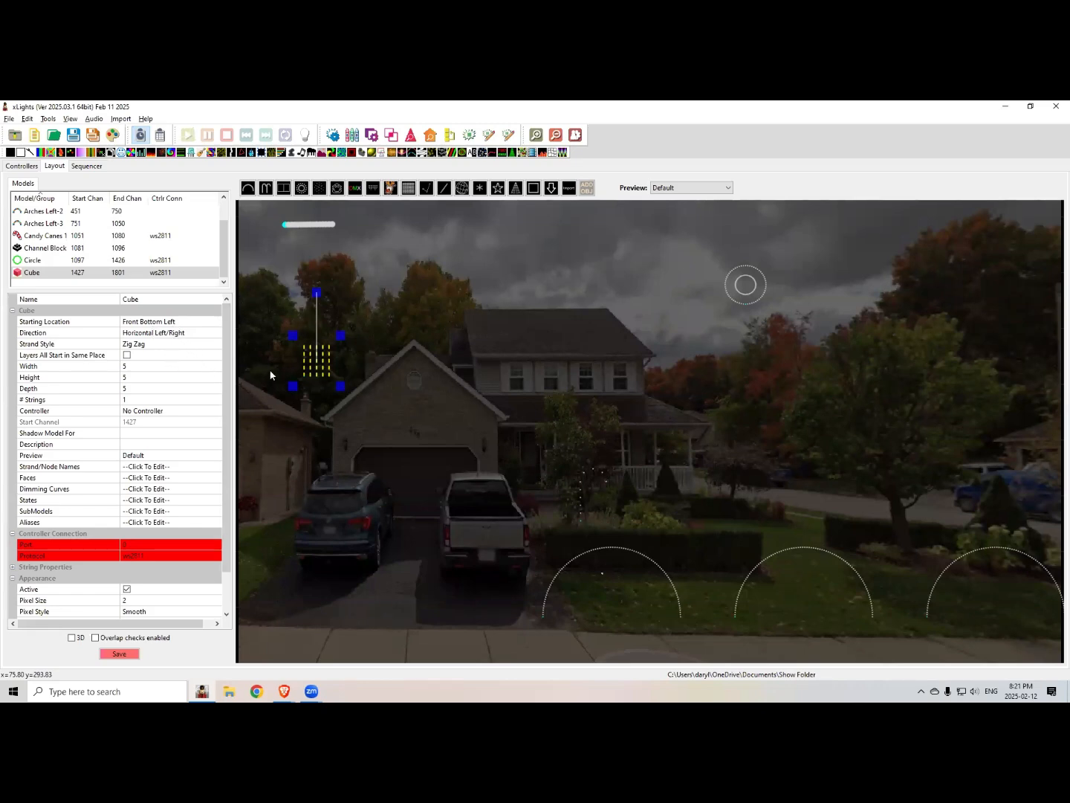
pyautogui.moveTo(286, 335); pyautogui.dragTo(276, 325)
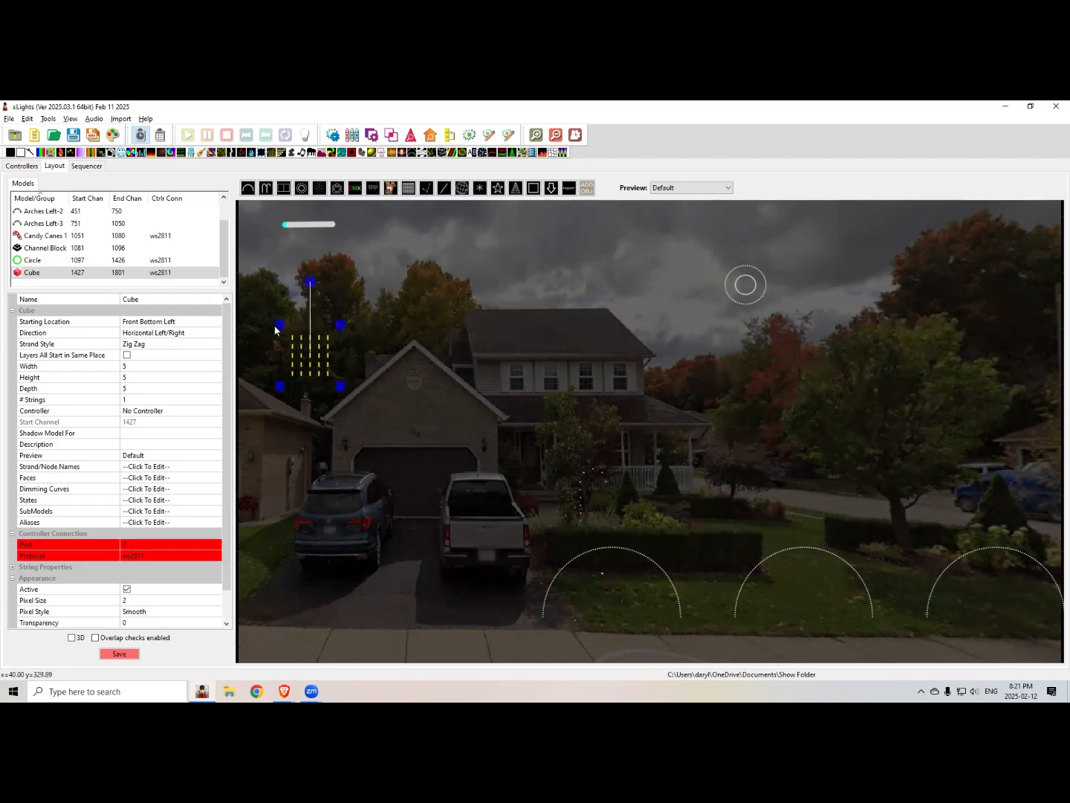
# Step: Review the Cube's width, height and depth settings, and examine in its enlarged node layout how nodes are numbered across the layers
pyautogui.click(131, 366)
pyautogui.click(130, 377)
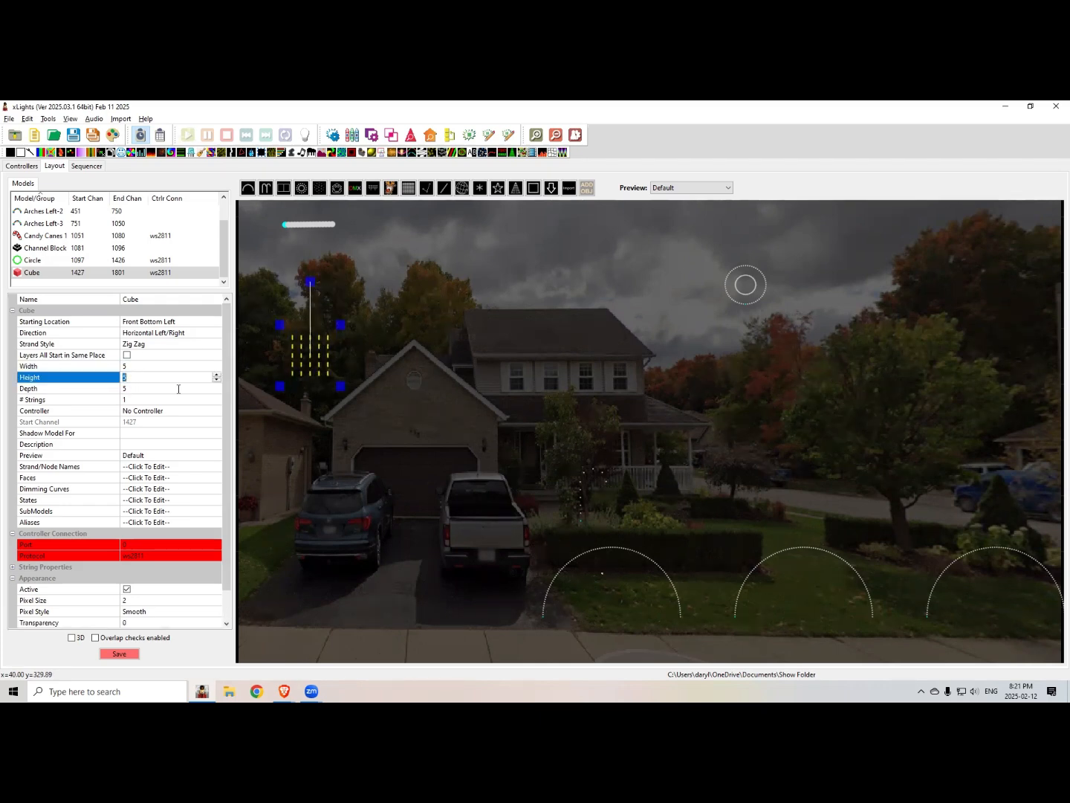
pyautogui.click(181, 387)
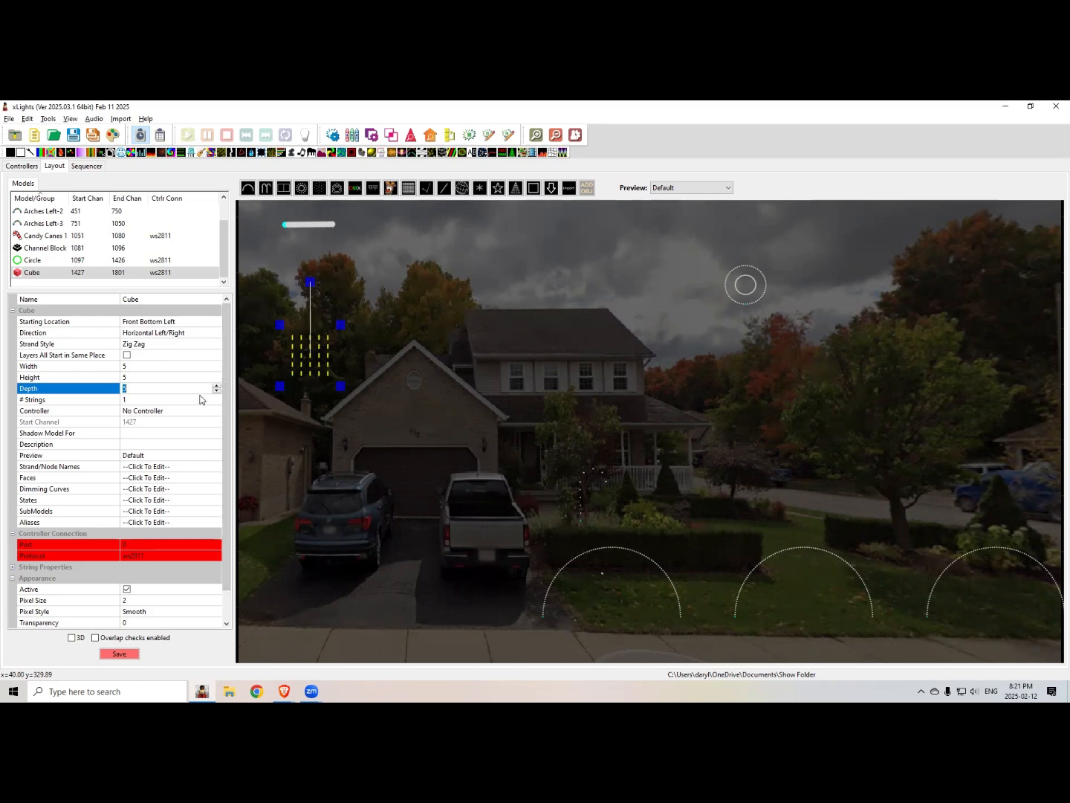
pyautogui.rightClick(311, 358)
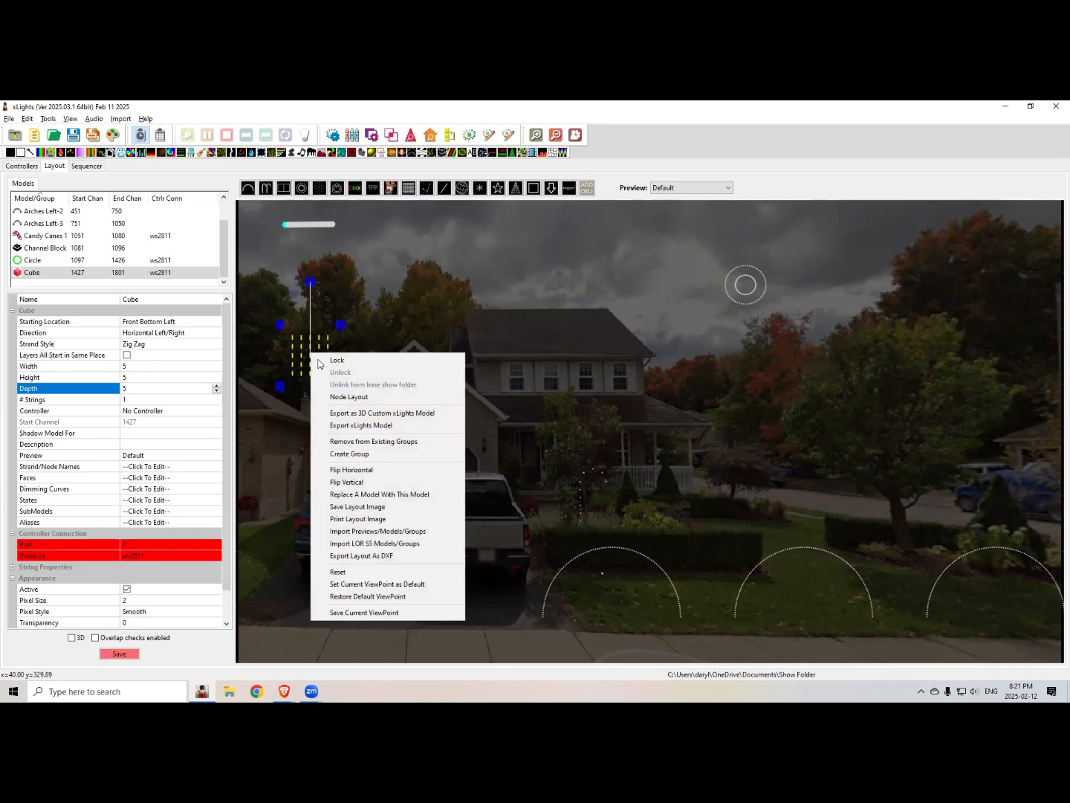
pyautogui.click(338, 399)
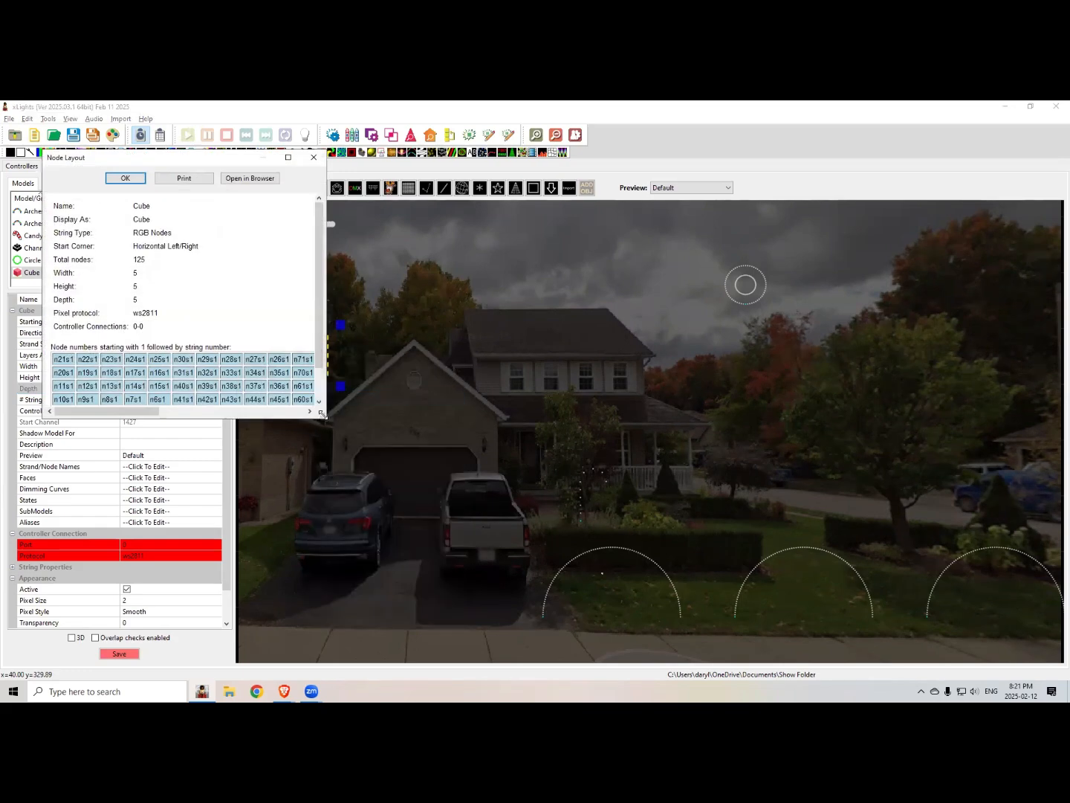
pyautogui.moveTo(322, 415); pyautogui.dragTo(880, 624)
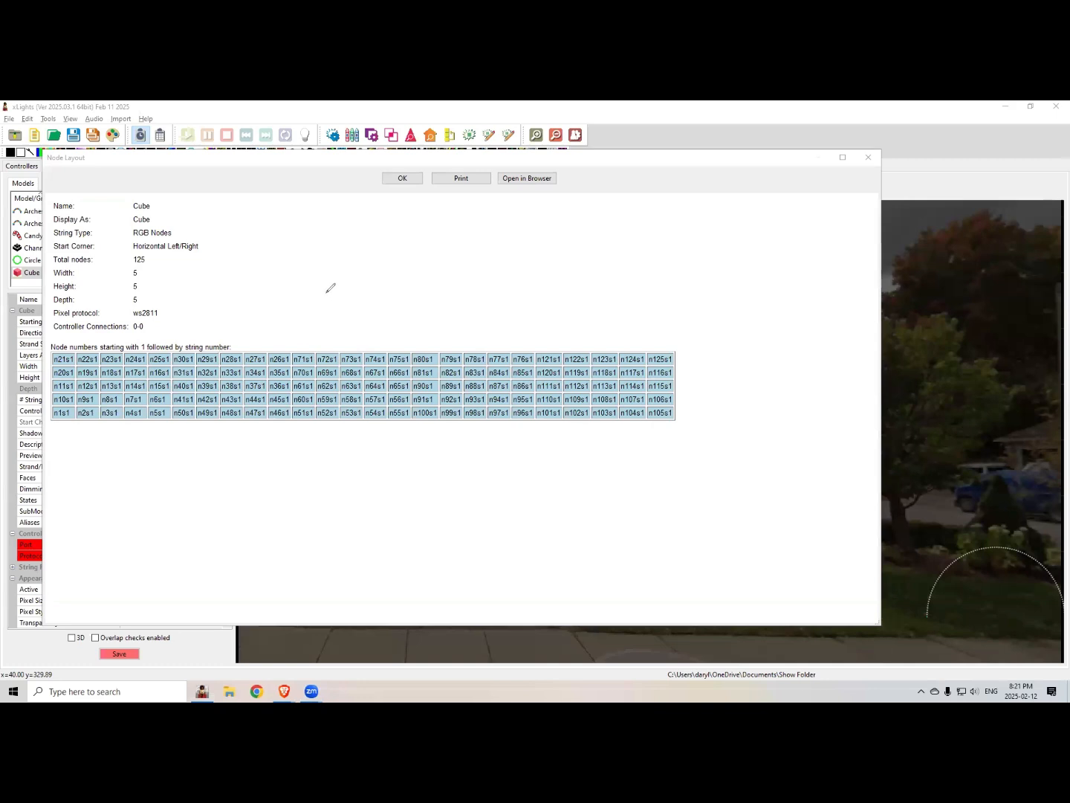
pyautogui.moveTo(50, 346)
pyautogui.mouseDown()
pyautogui.moveTo(147, 347)
pyautogui.moveTo(177, 410)
pyautogui.moveTo(176, 441)
pyautogui.mouseUp()
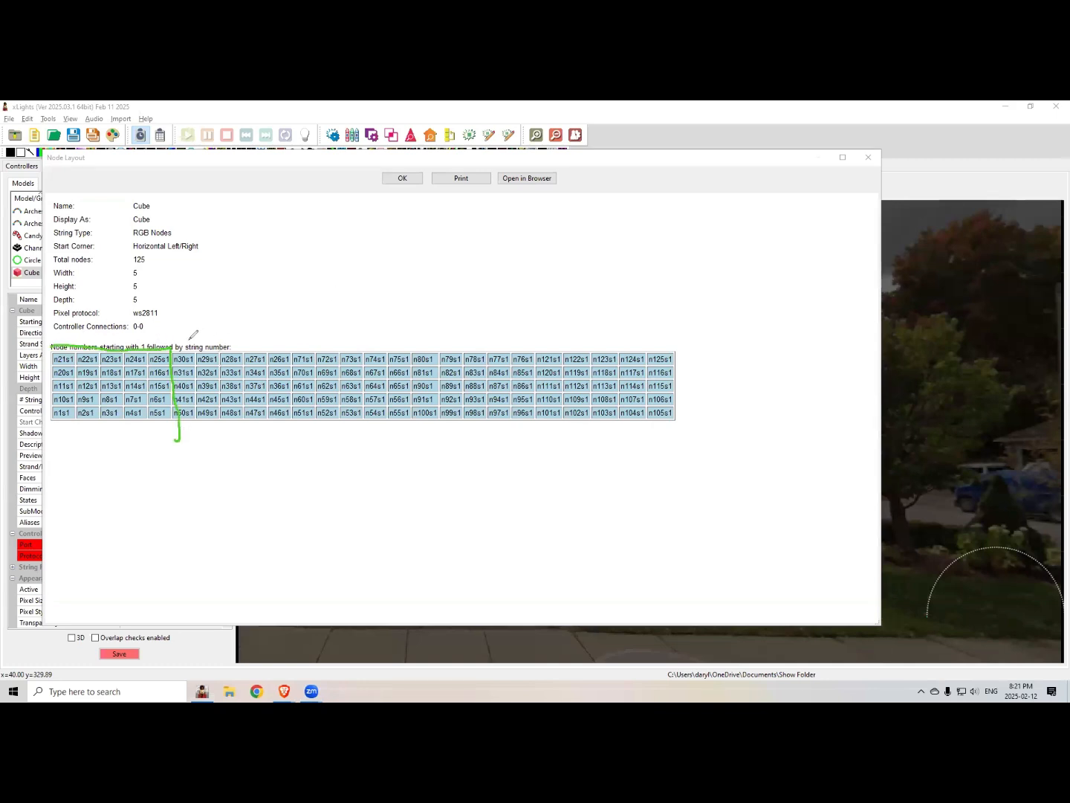
pyautogui.moveTo(174, 346); pyautogui.dragTo(291, 346)
pyautogui.moveTo(297, 431)
pyautogui.mouseDown()
pyautogui.moveTo(359, 344)
pyautogui.moveTo(389, 346)
pyautogui.moveTo(391, 445)
pyautogui.mouseUp()
pyautogui.moveTo(68, 435)
pyautogui.mouseDown()
pyautogui.moveTo(554, 477)
pyautogui.moveTo(609, 508)
pyautogui.mouseUp()
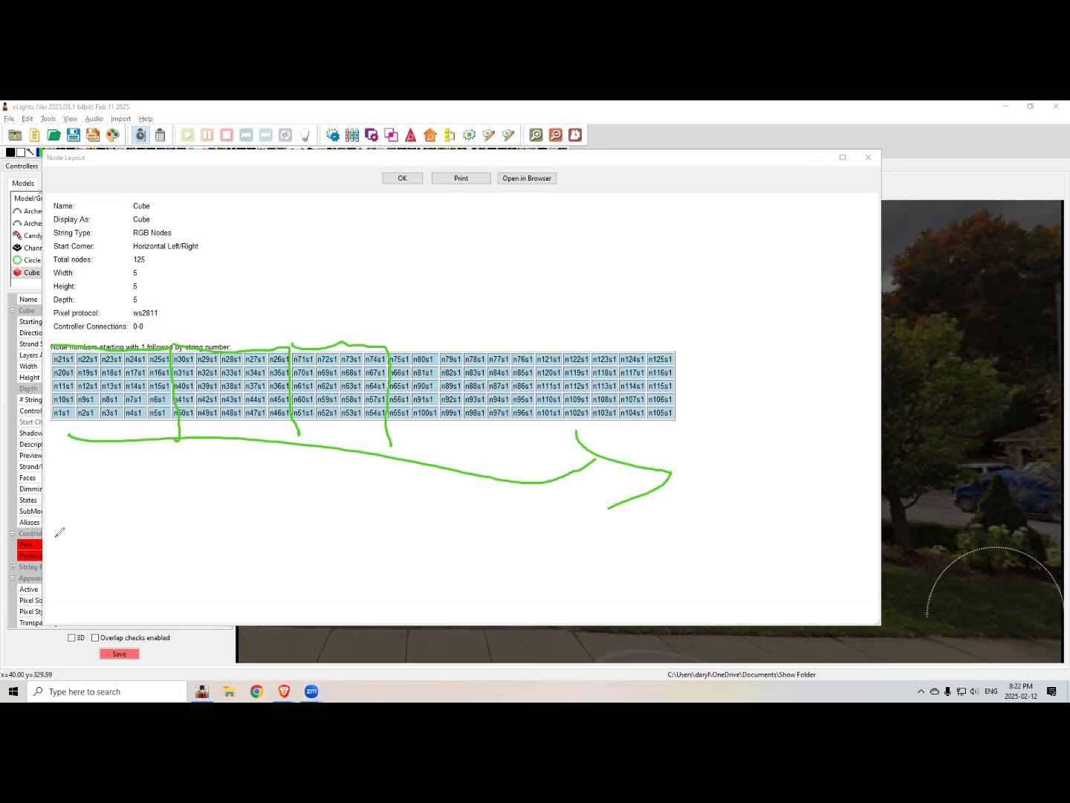
pyautogui.click(62, 461)
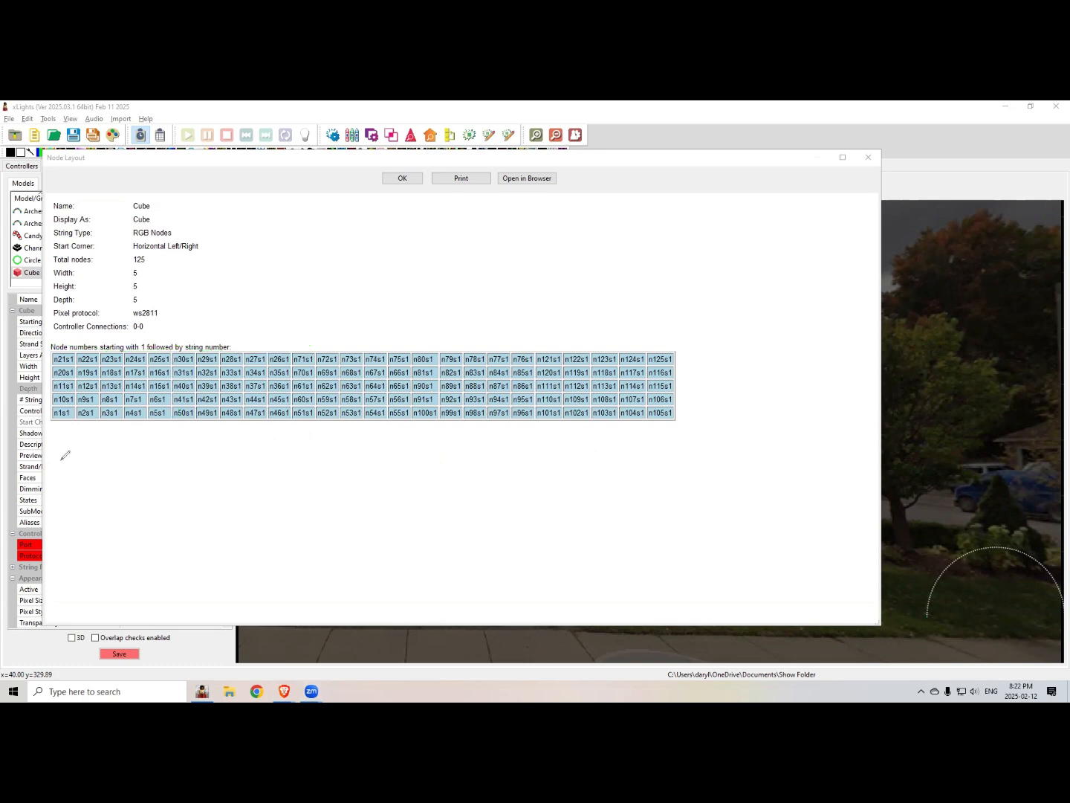
pyautogui.click(868, 157)
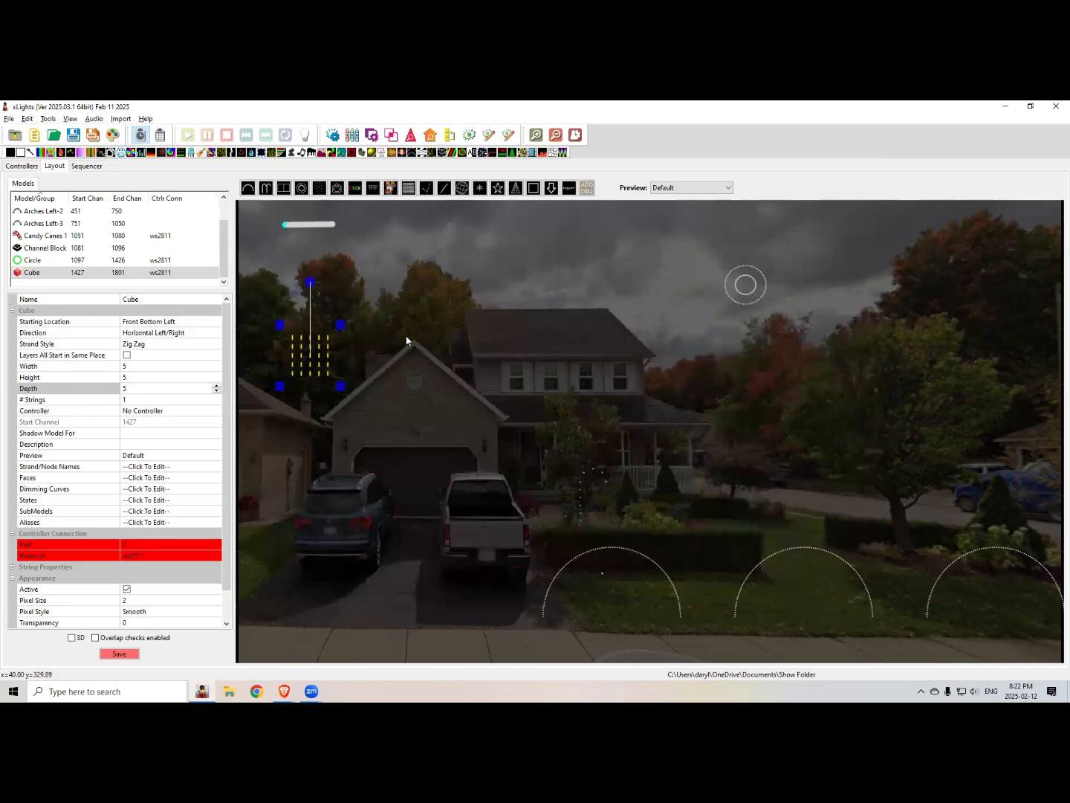
# Step: Move the Cube model down onto the driveway between the two parked vehicles
pyautogui.moveTo(322, 365); pyautogui.dragTo(338, 407)
pyautogui.moveTo(382, 506); pyautogui.dragTo(391, 585)
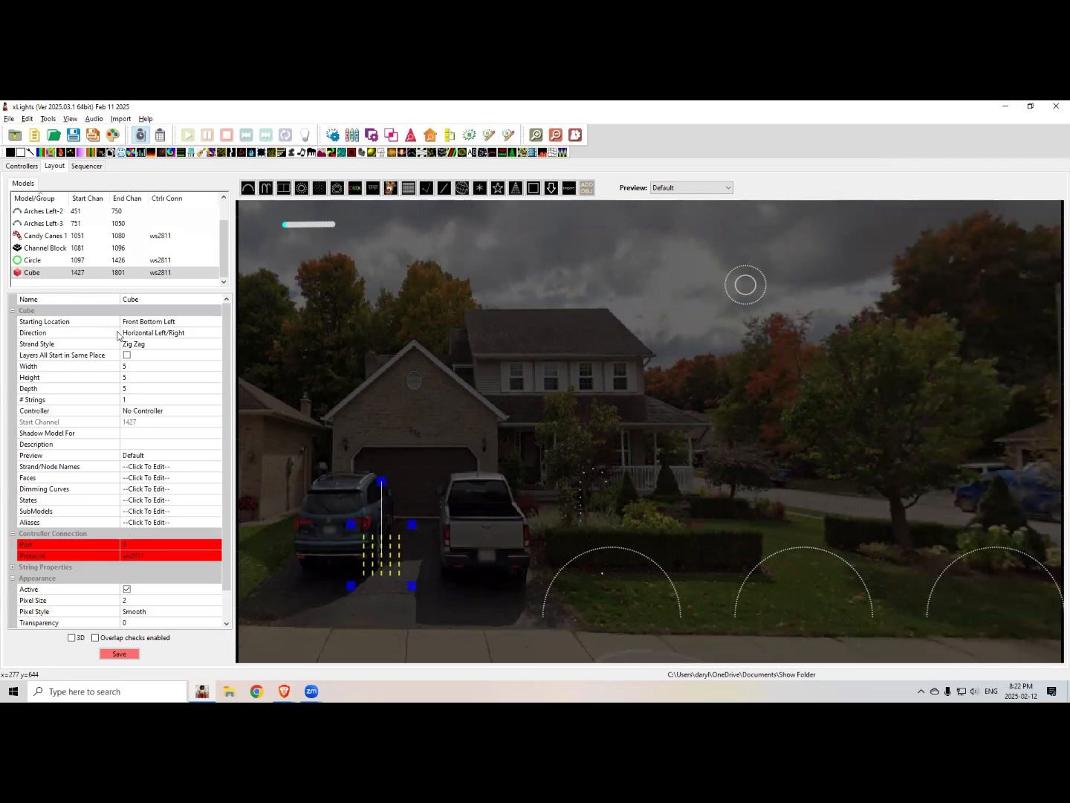
pyautogui.click(145, 297)
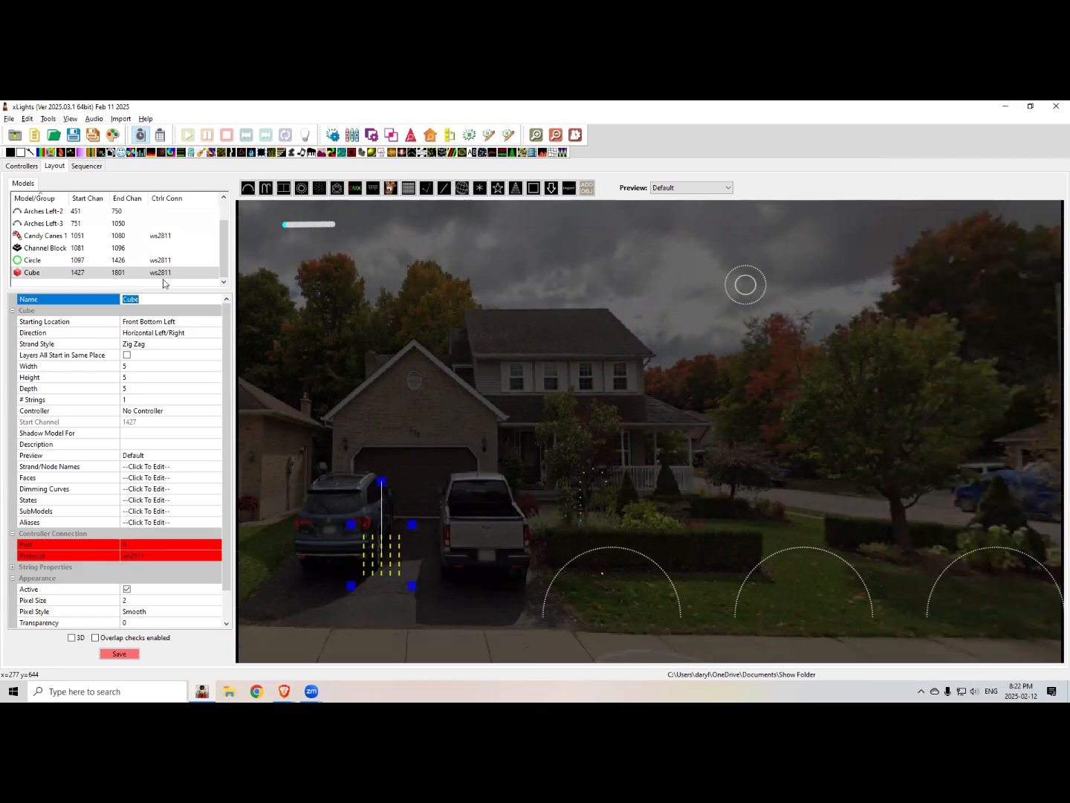
# Step: Add a DMX Floodlight model over the trees left of the house and review its string and appearance properties
pyautogui.click(355, 188)
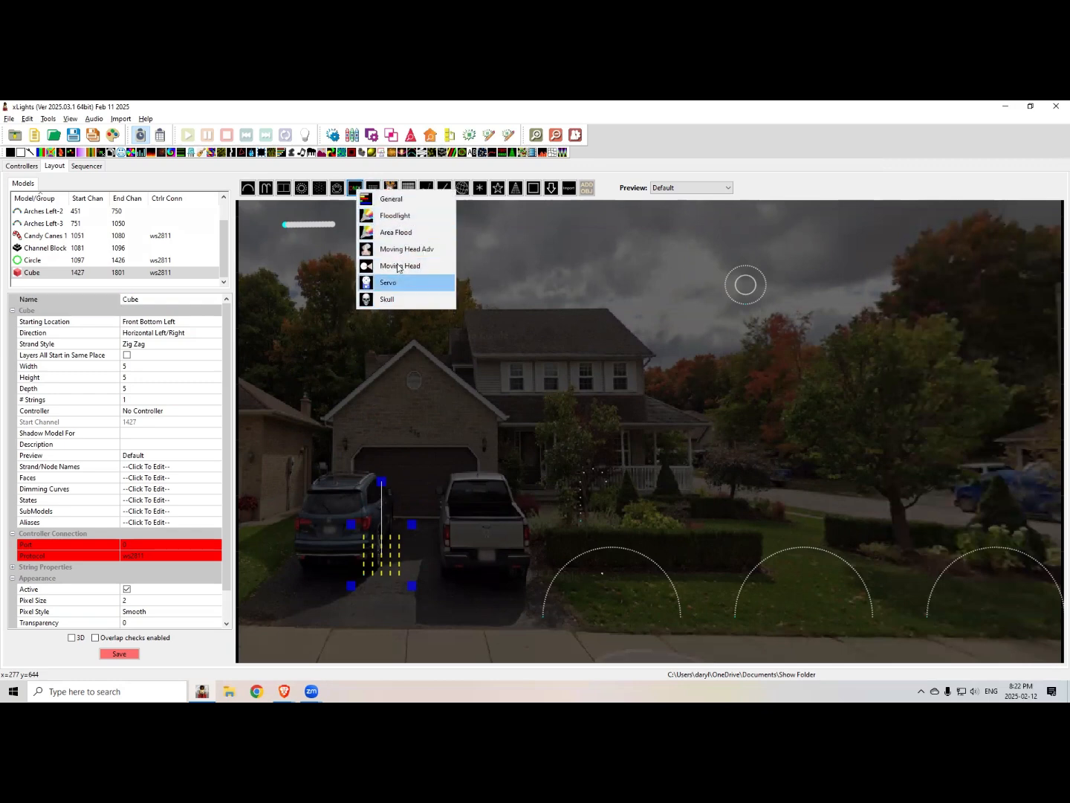
pyautogui.click(394, 216)
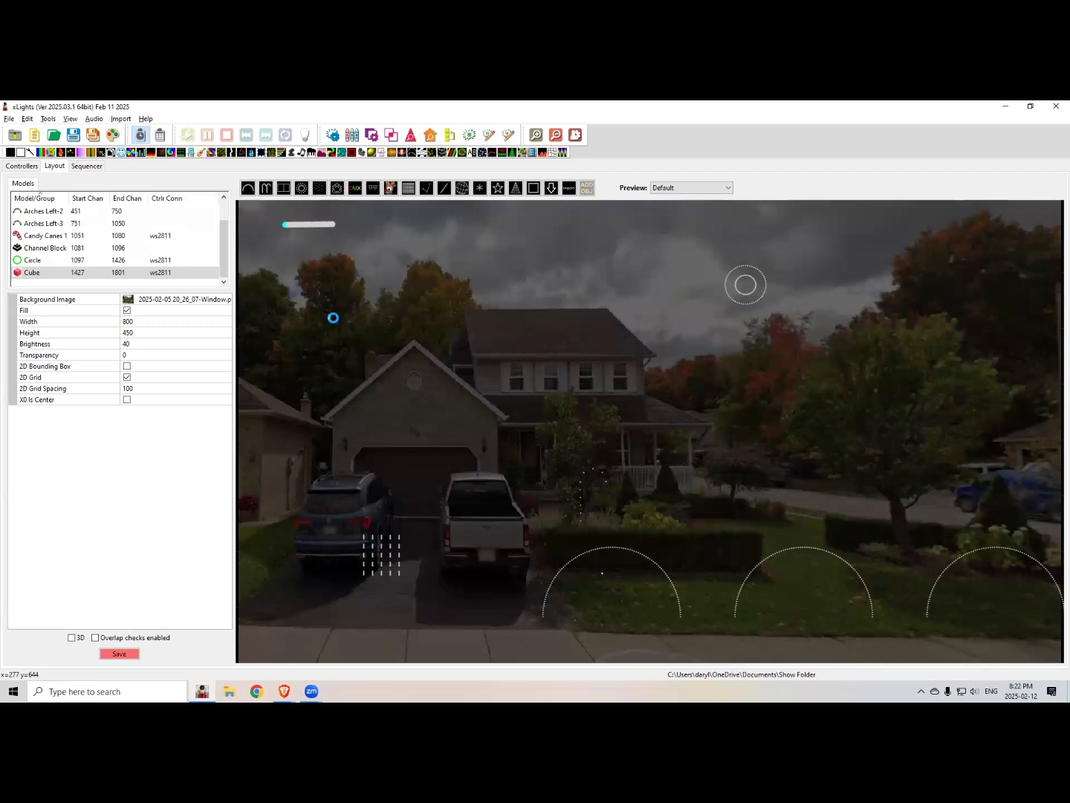
pyautogui.click(315, 303)
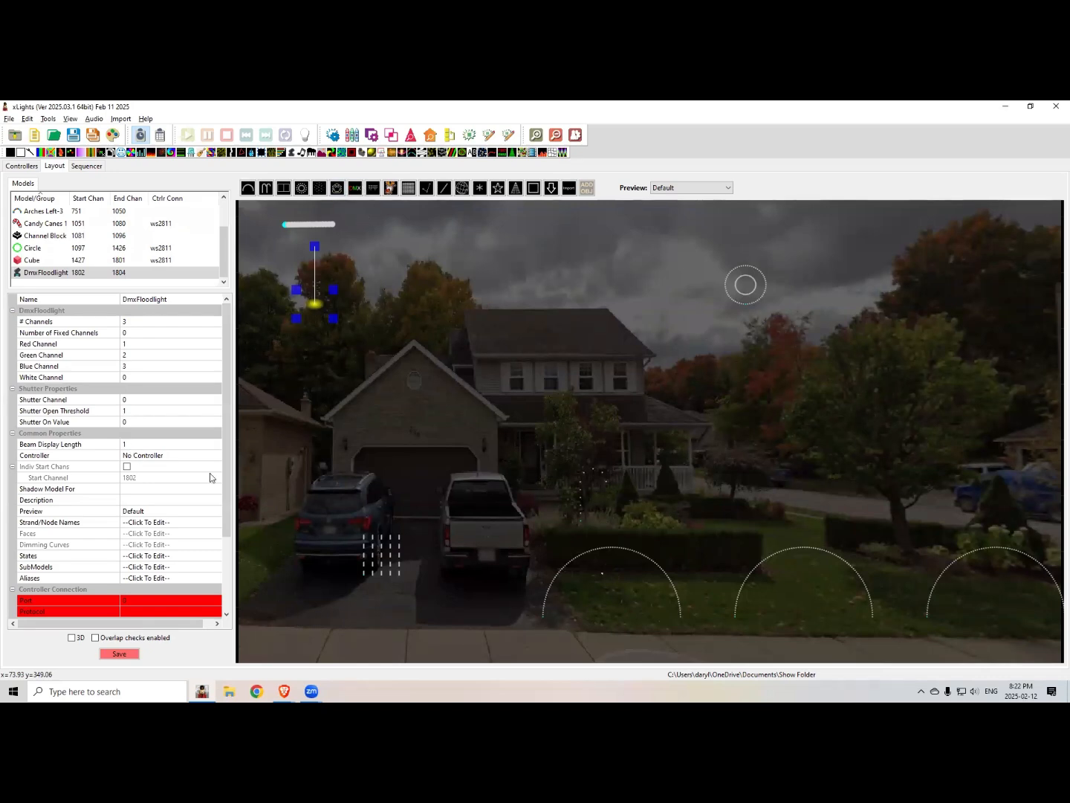
pyautogui.scroll(-3, 227, 452)
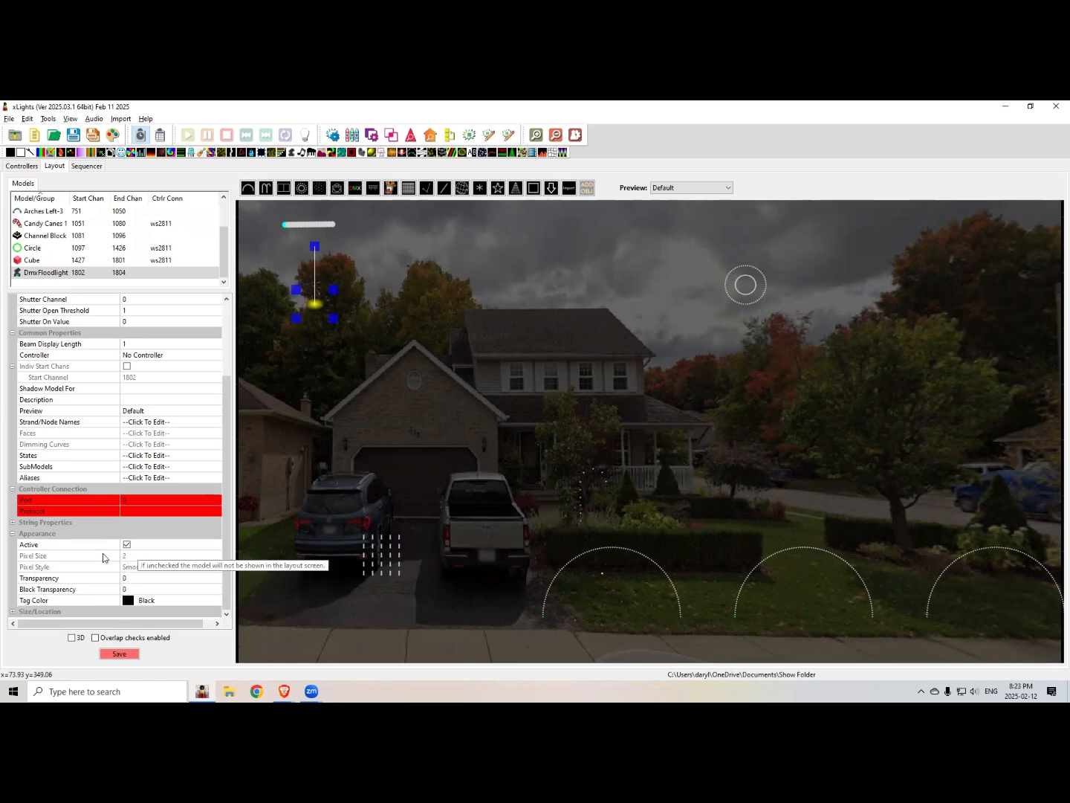
pyautogui.click(13, 522)
pyautogui.click(14, 524)
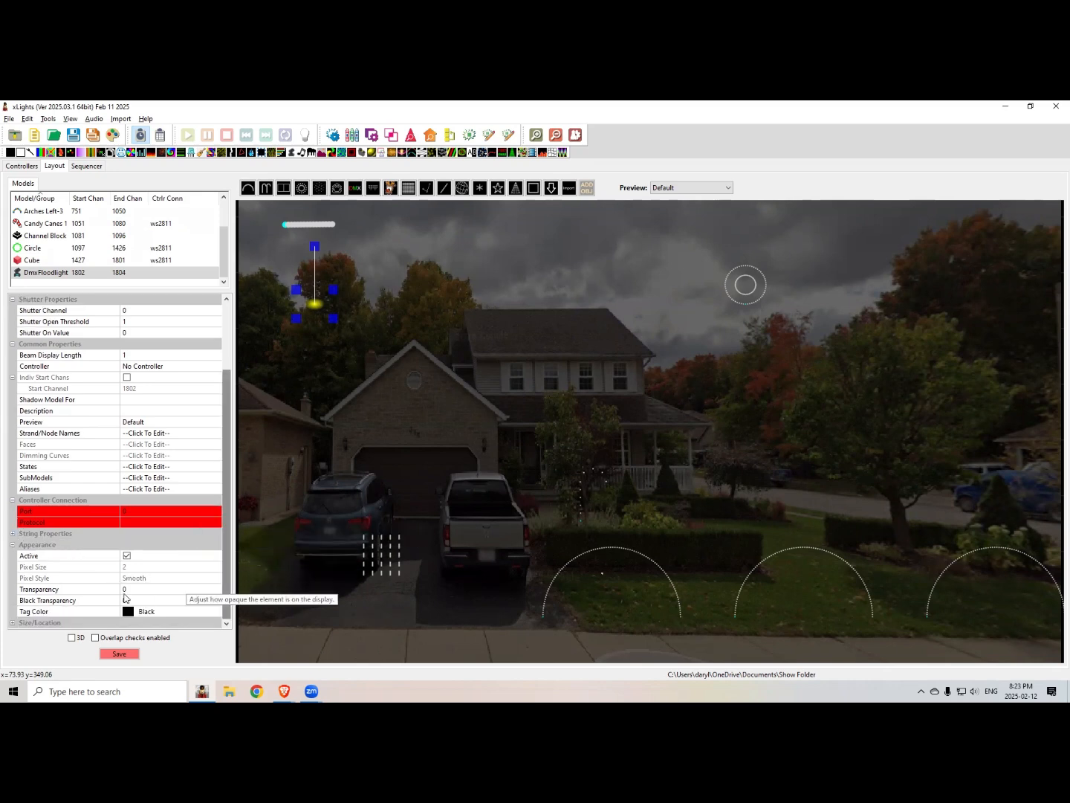
pyautogui.click(127, 563)
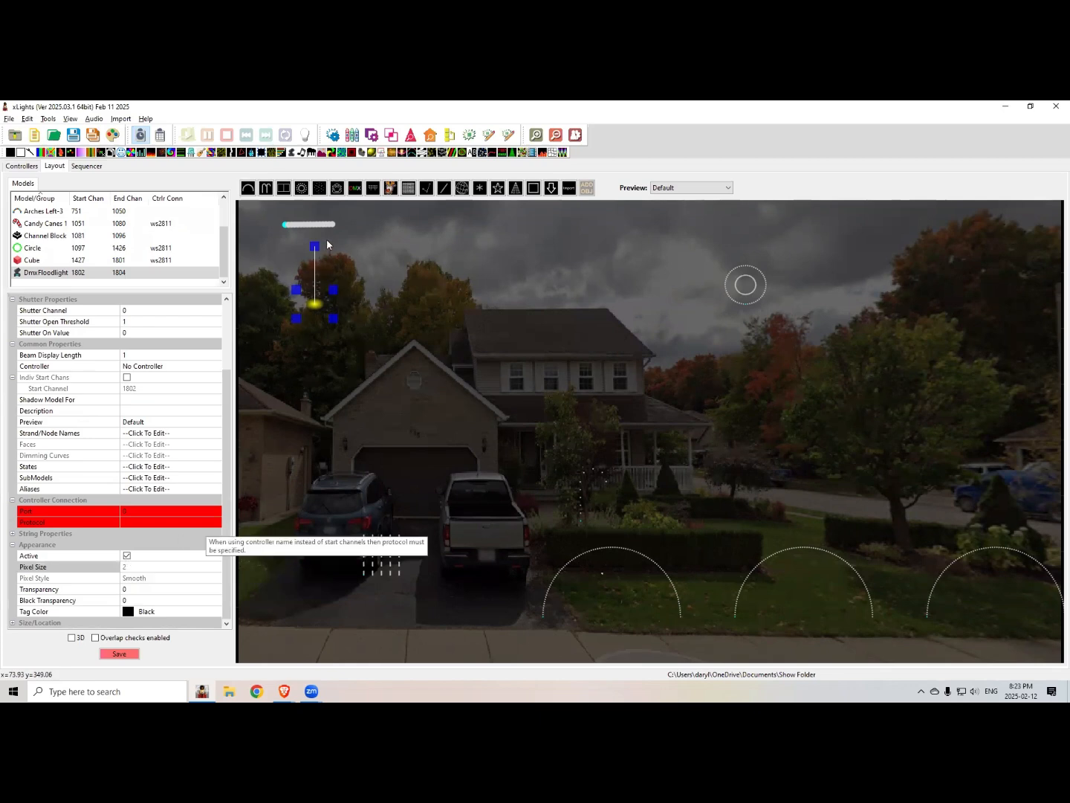
# Step: Draw an Icicles model along the eave above the upper-floor windows and name it Icicles Top
pyautogui.click(357, 205)
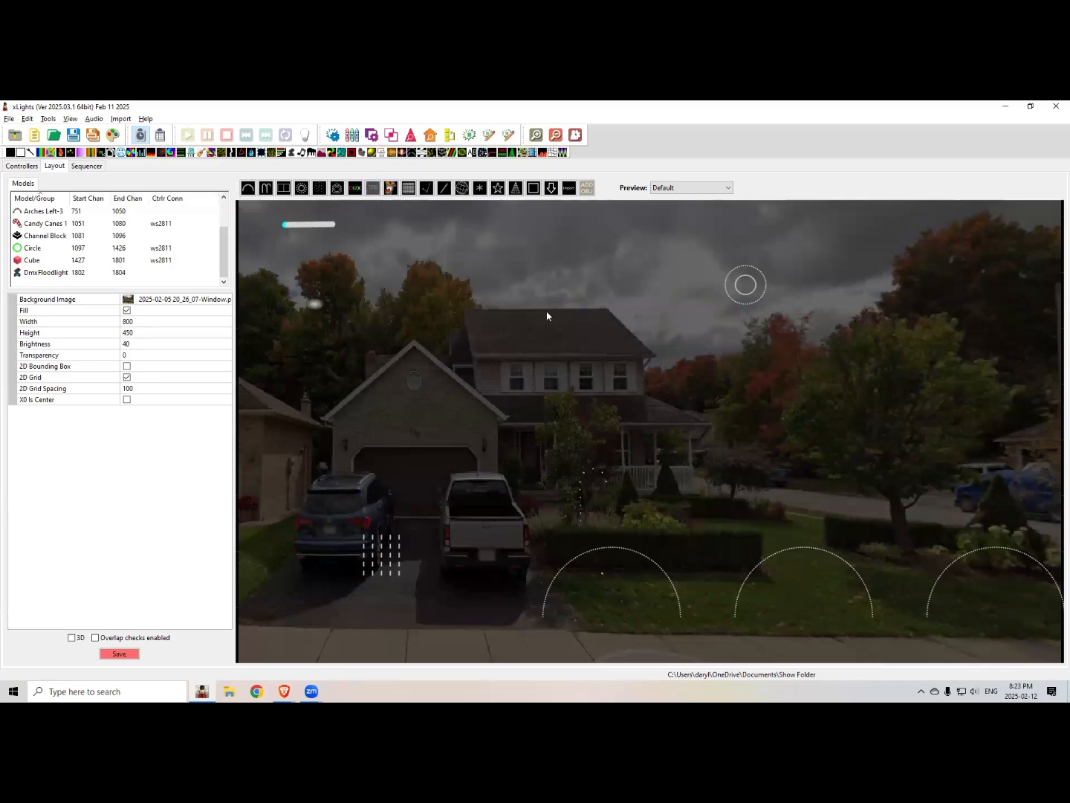
pyautogui.moveTo(476, 357); pyautogui.dragTo(648, 356)
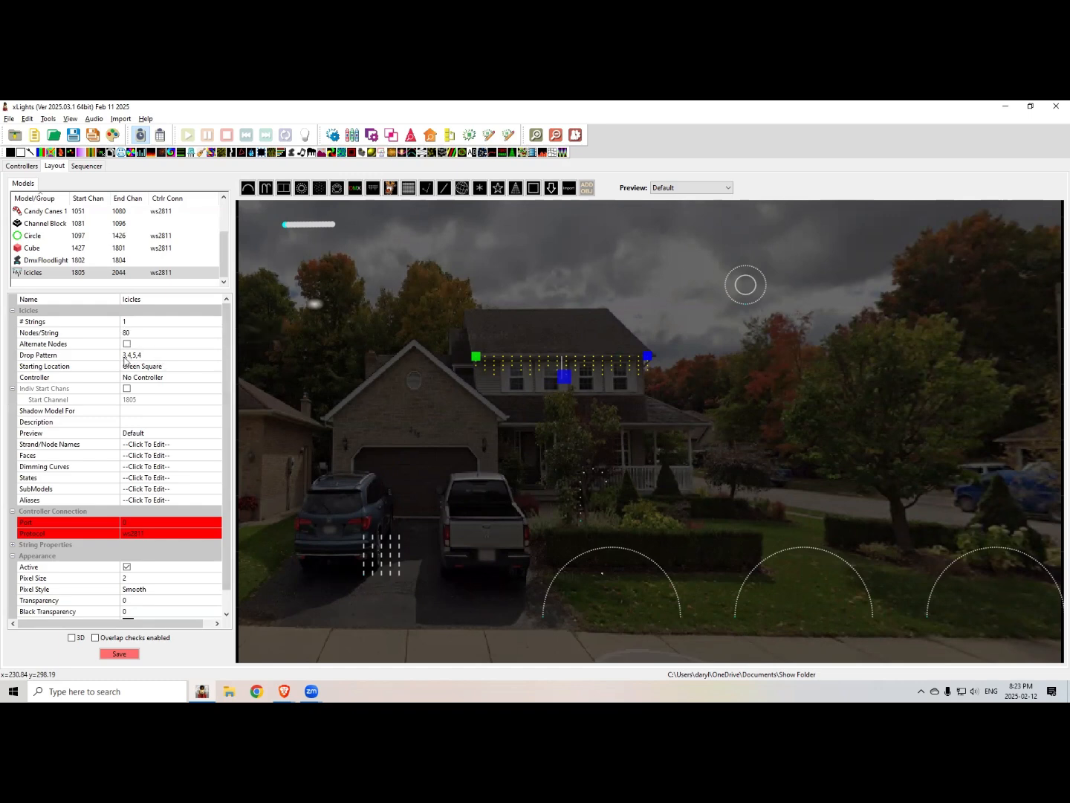
pyautogui.click(149, 298)
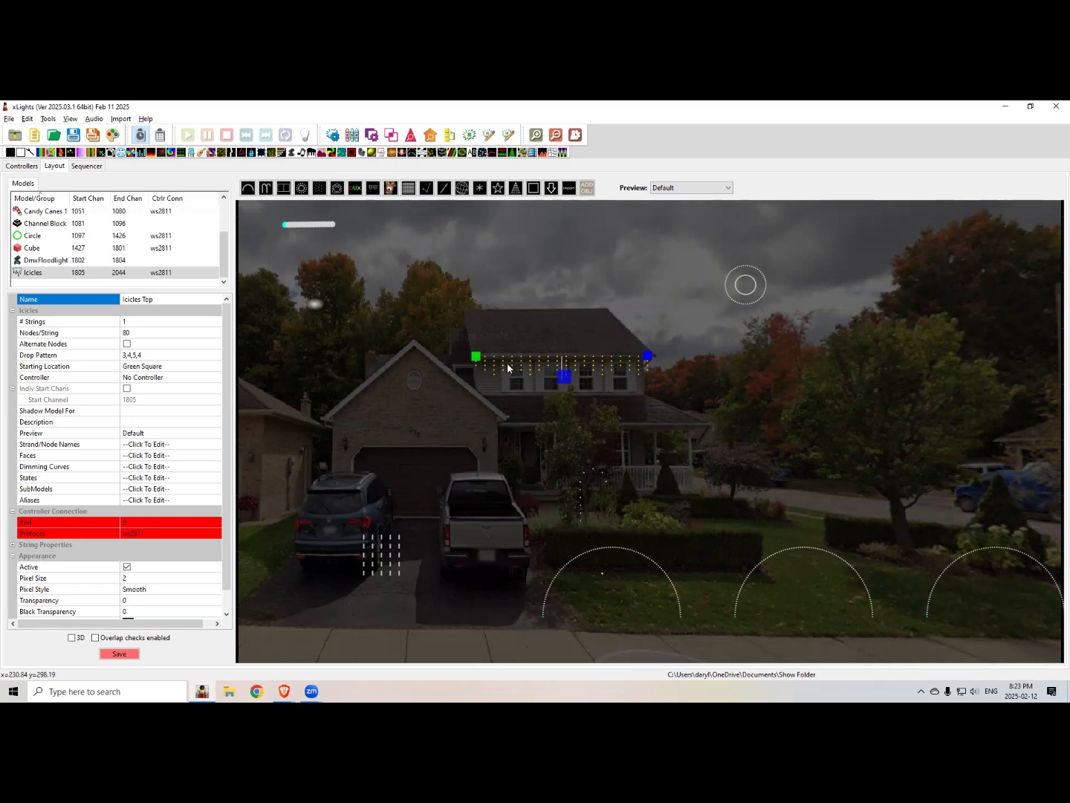
pyautogui.press('Return')
# Step: Set the drop pattern of Icicles Top to 3,4
pyautogui.click(154, 357)
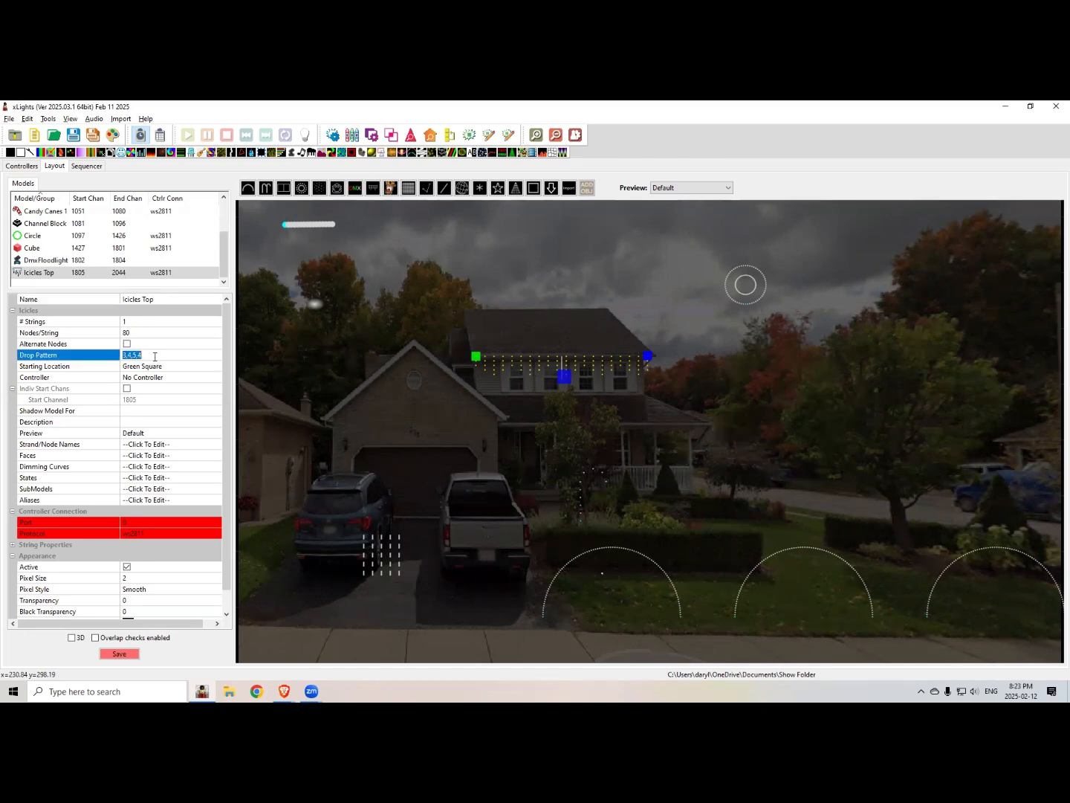
pyautogui.write('3')
pyautogui.press('Return')
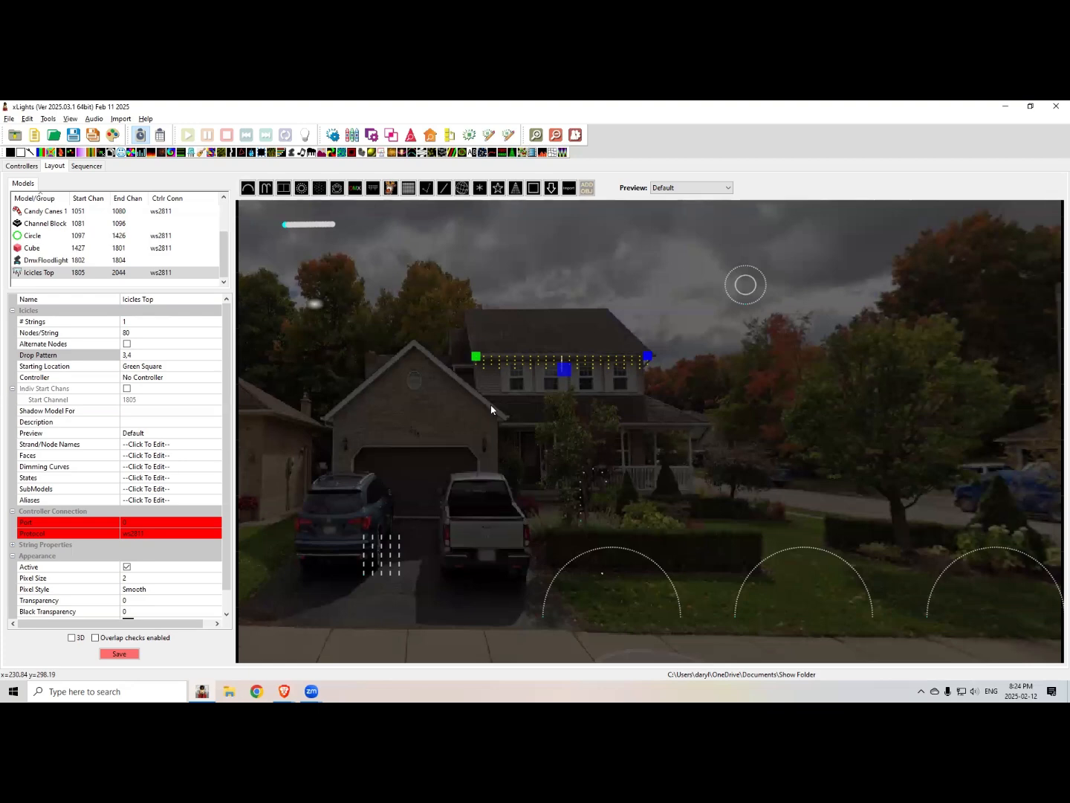
# Step: View the node layout of Icicles Top in a widened window to examine how its drops are numbered
pyautogui.rightClick(526, 362)
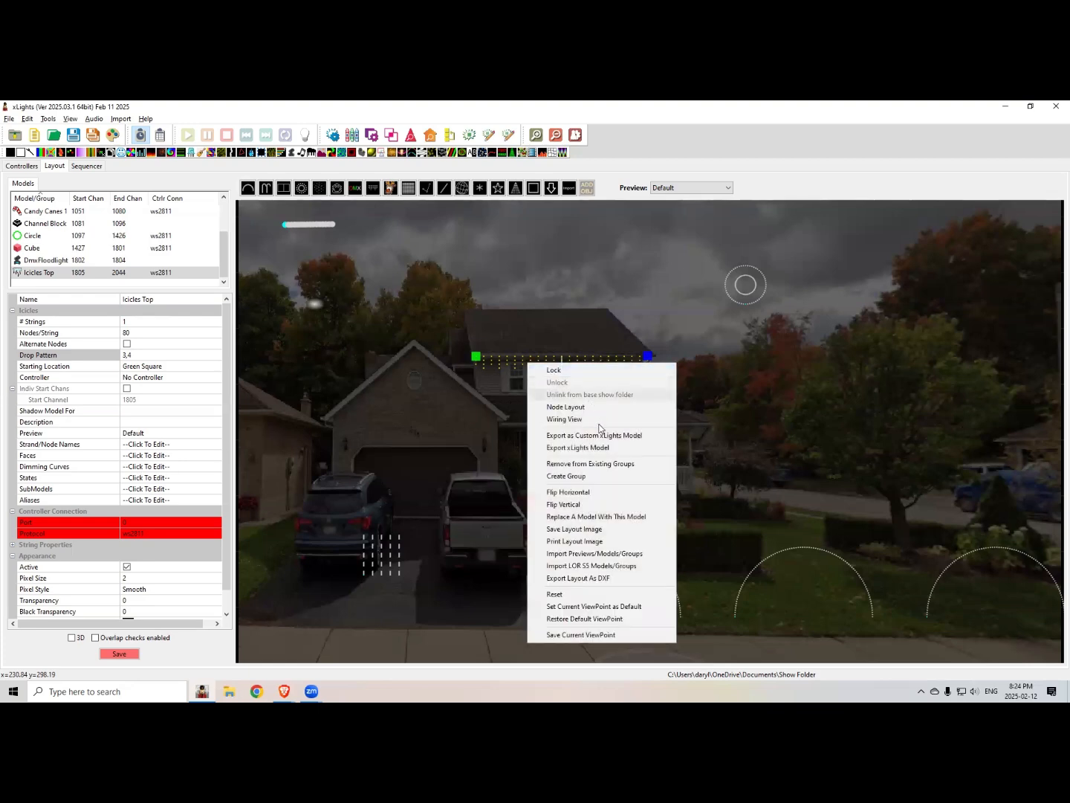
pyautogui.click(583, 407)
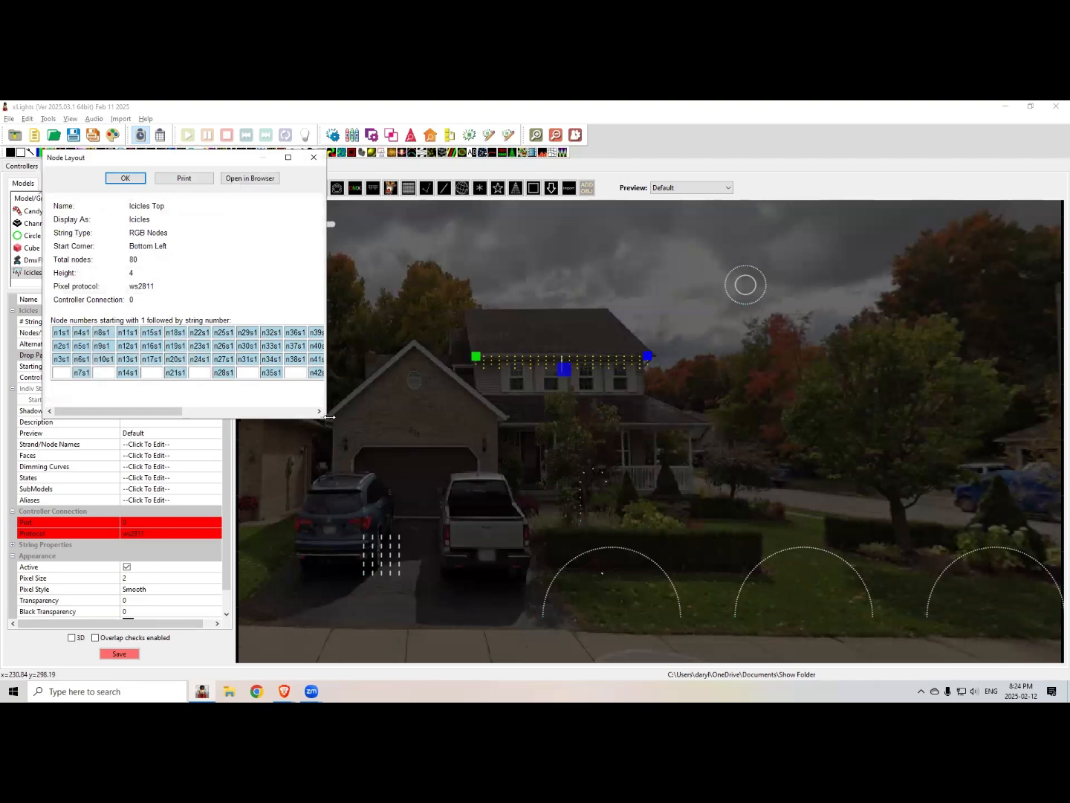
pyautogui.moveTo(329, 416); pyautogui.dragTo(952, 418)
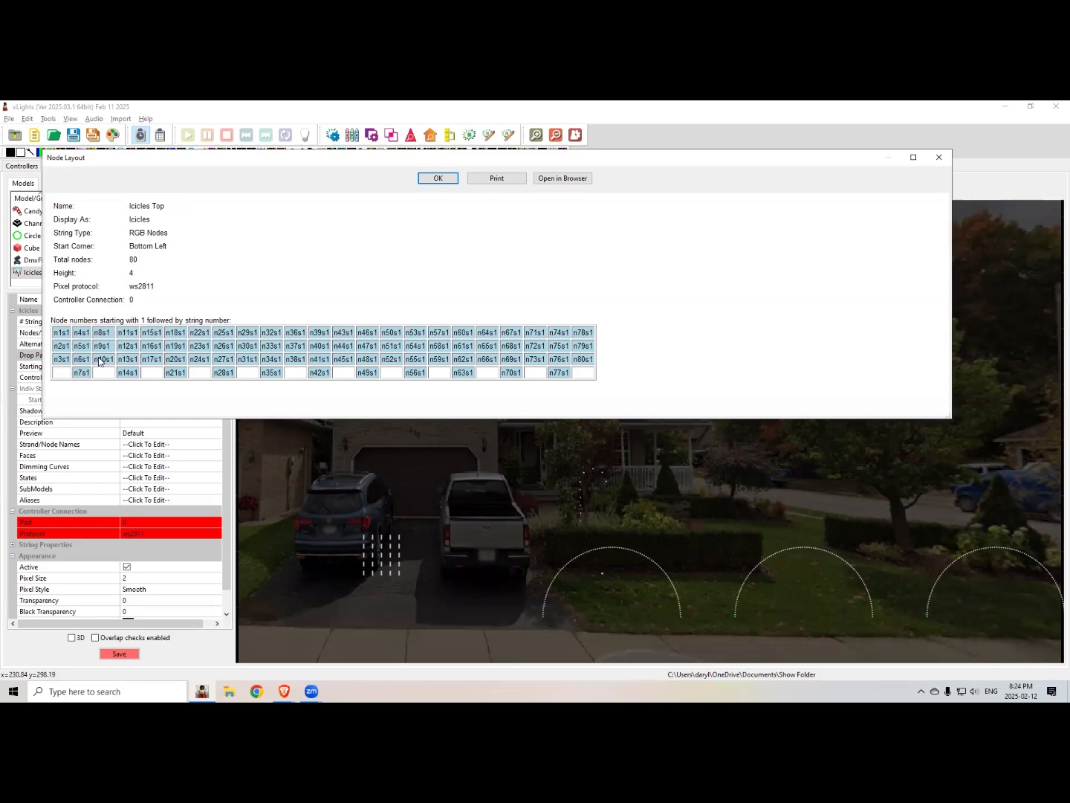
pyautogui.click(939, 157)
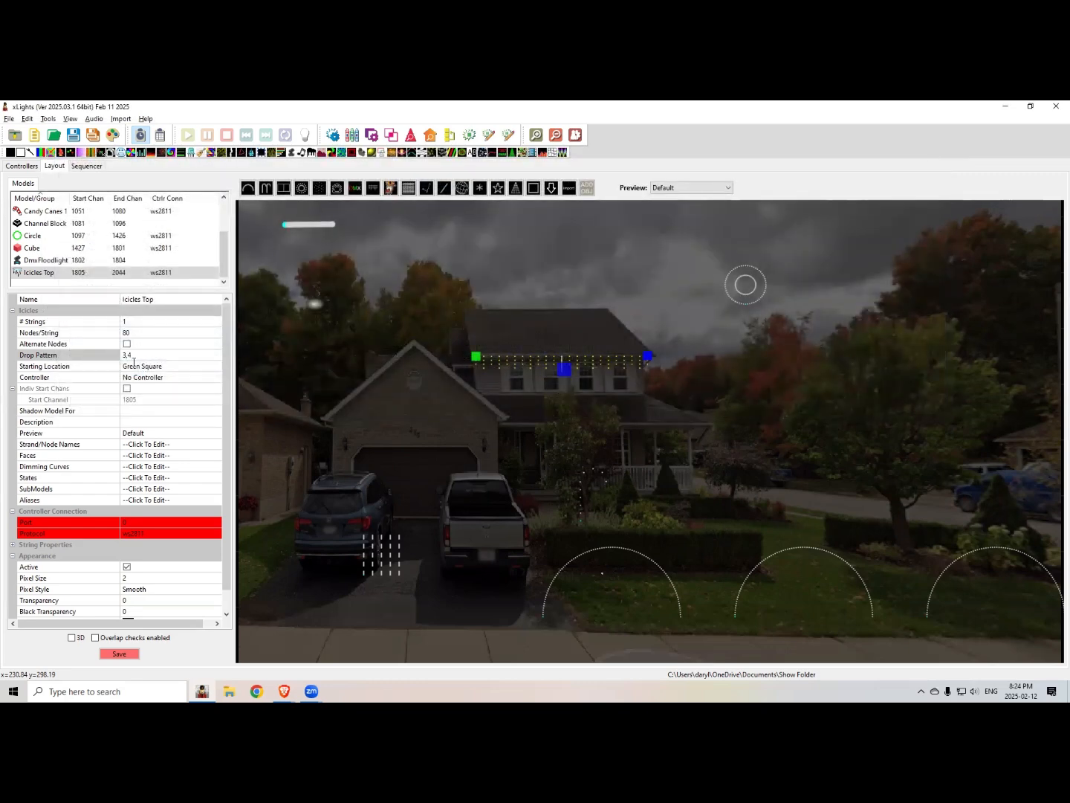
# Step: Enable Alternate Nodes for Icicles Top and check the node numbering in its node layout
pyautogui.click(127, 344)
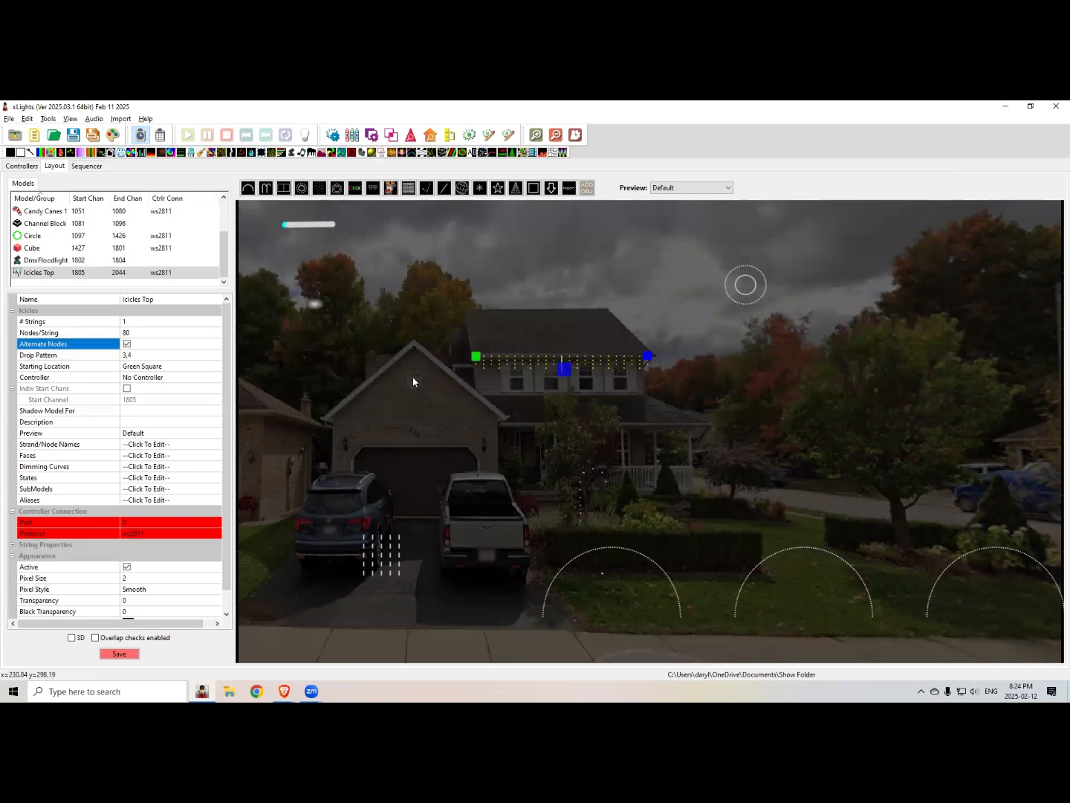
pyautogui.rightClick(525, 368)
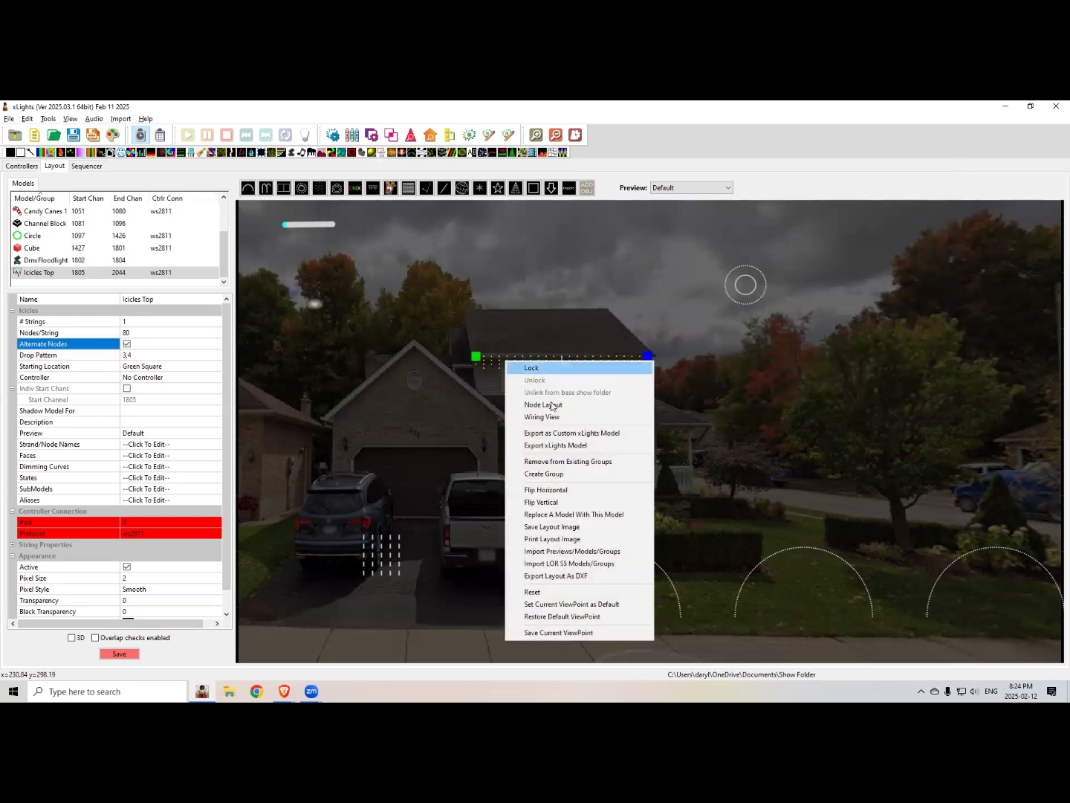
pyautogui.click(554, 405)
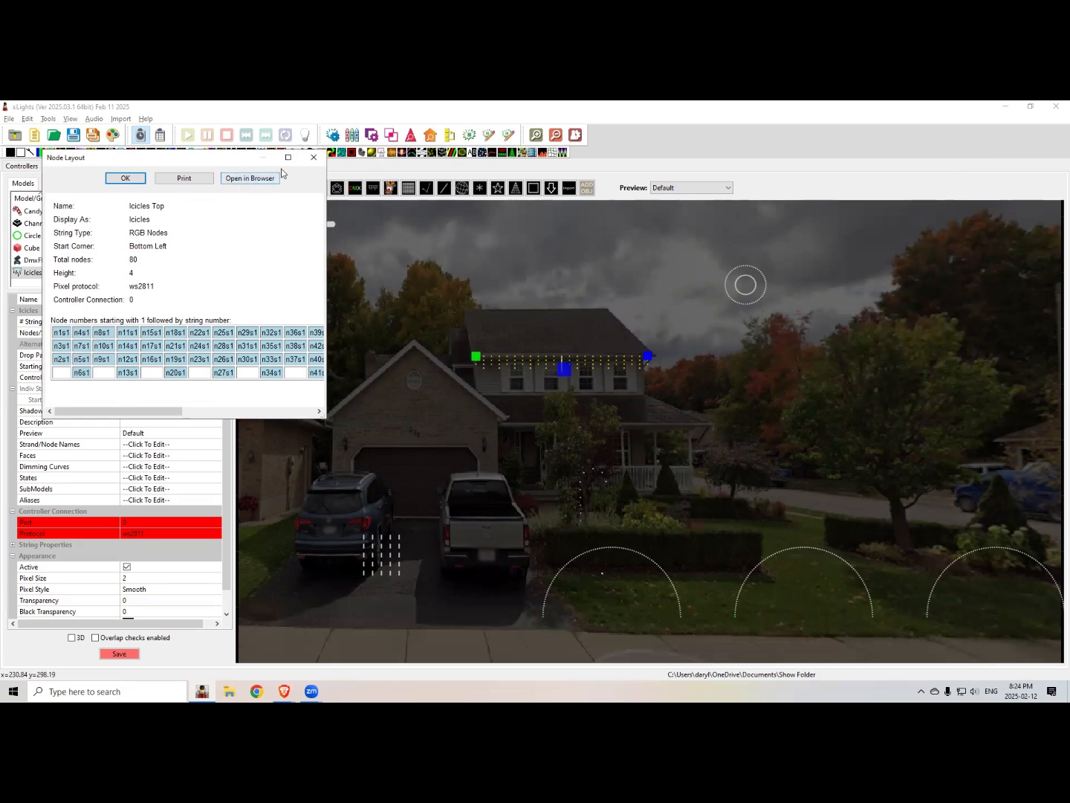
pyautogui.click(313, 158)
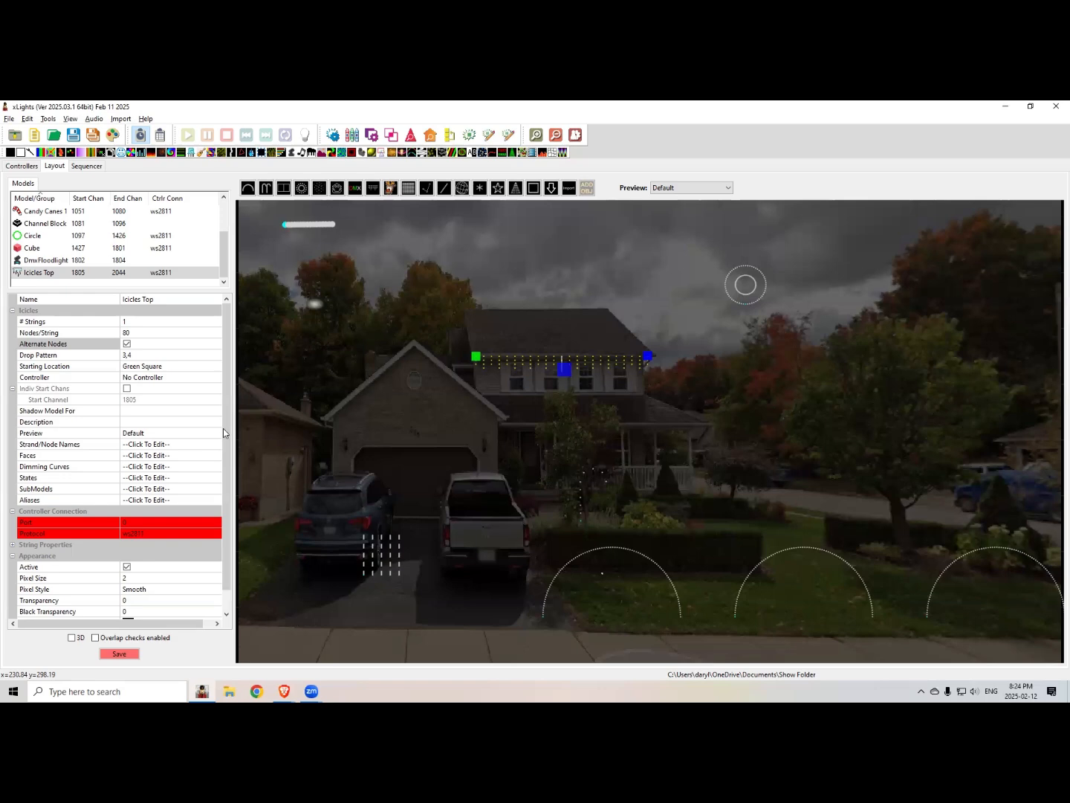
# Step: Set the tag color of Icicles Top to the light yellow basic color (255,255,128)
pyautogui.scroll(-1, 228, 501)
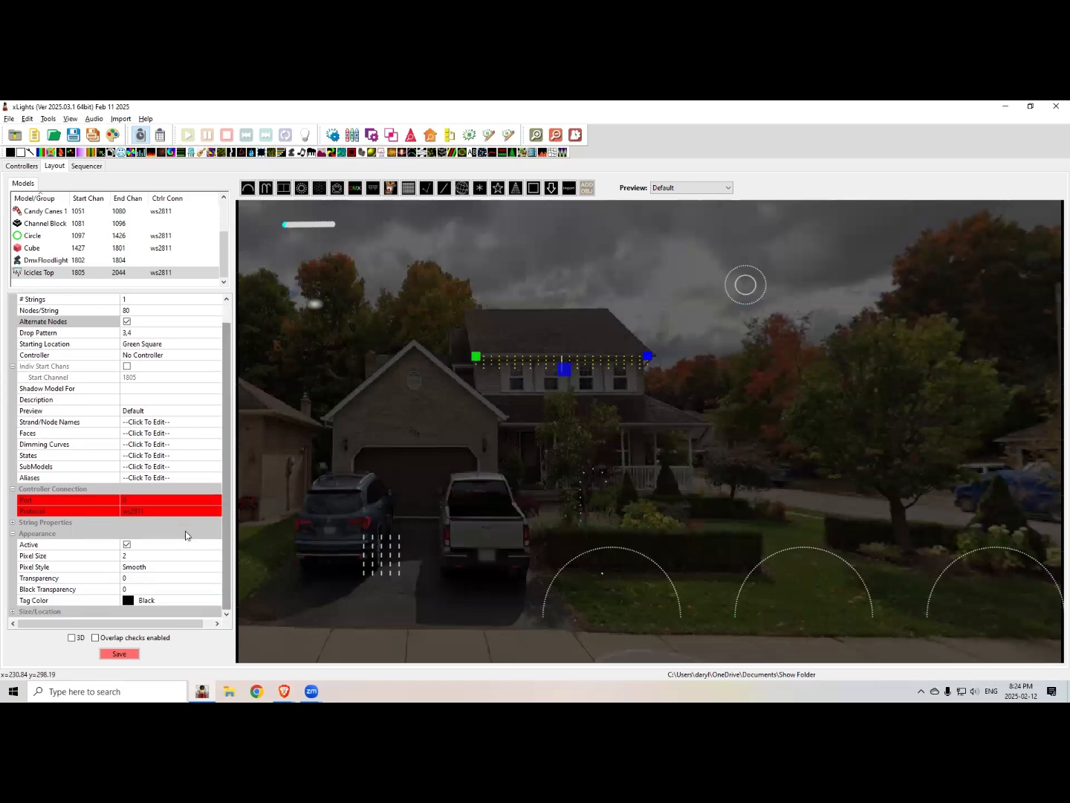
pyautogui.click(129, 604)
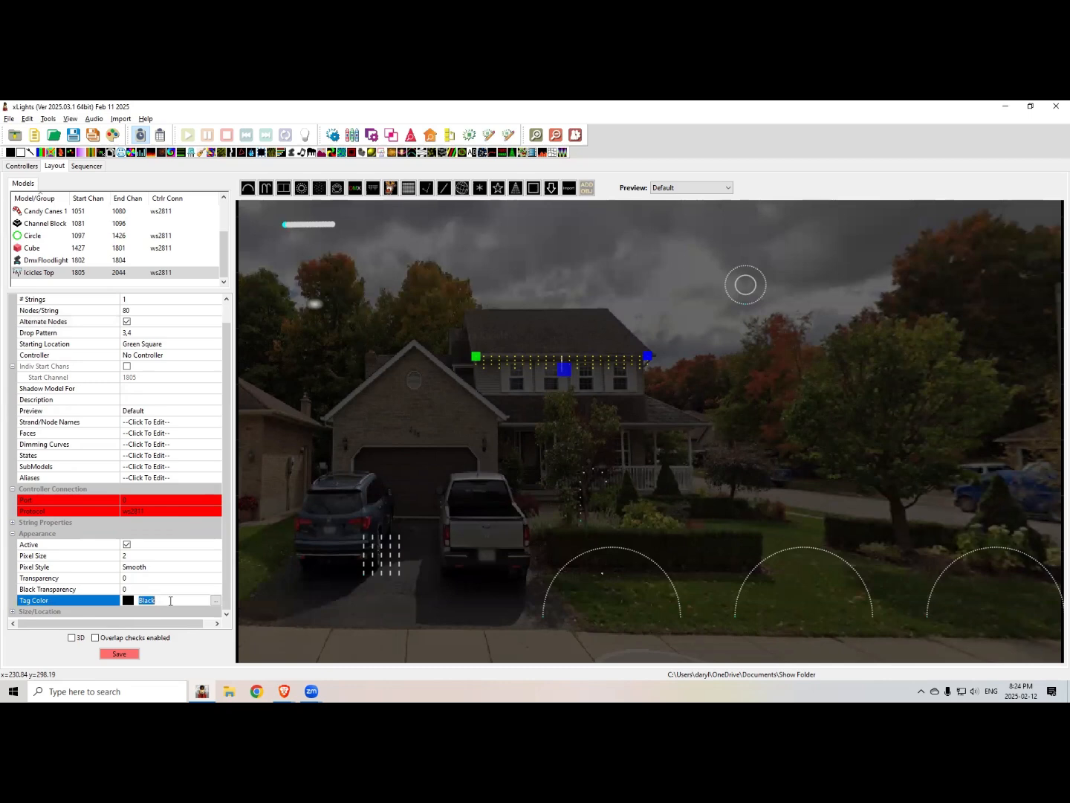
pyautogui.click(215, 599)
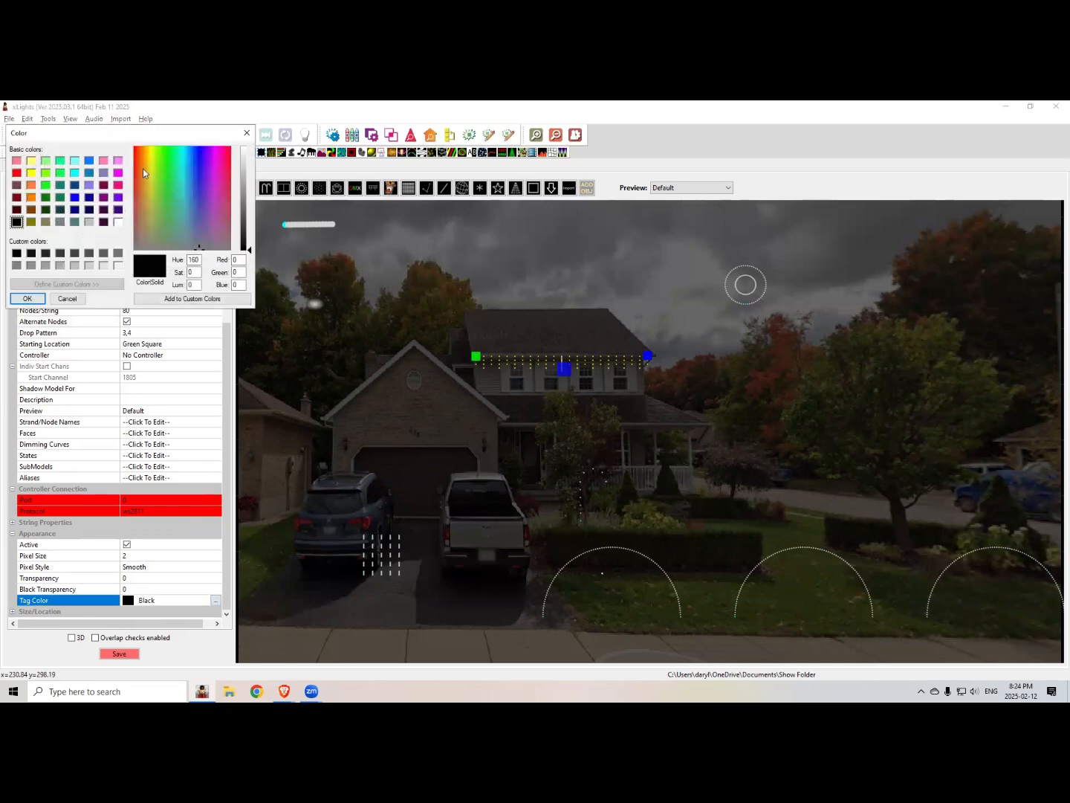
pyautogui.click(32, 161)
pyautogui.click(33, 300)
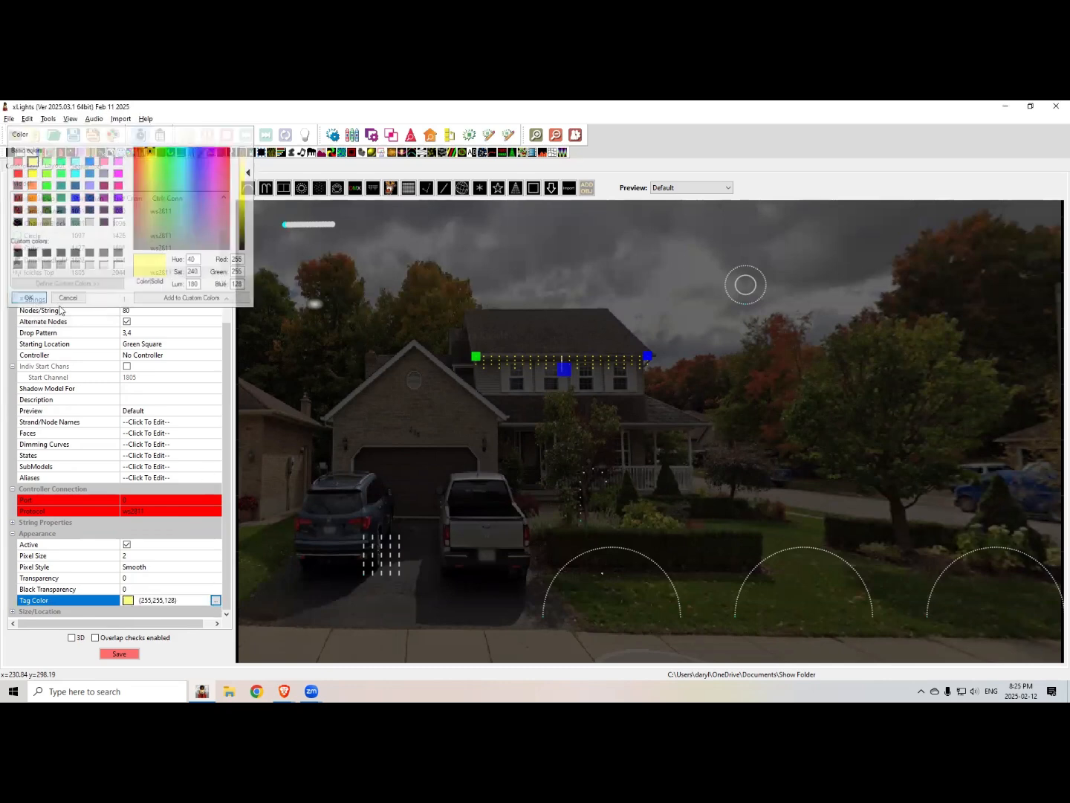
# Step: Reselect the Icicles Top model and move its blue end point slightly outward to the far corner of the eave
pyautogui.click(588, 387)
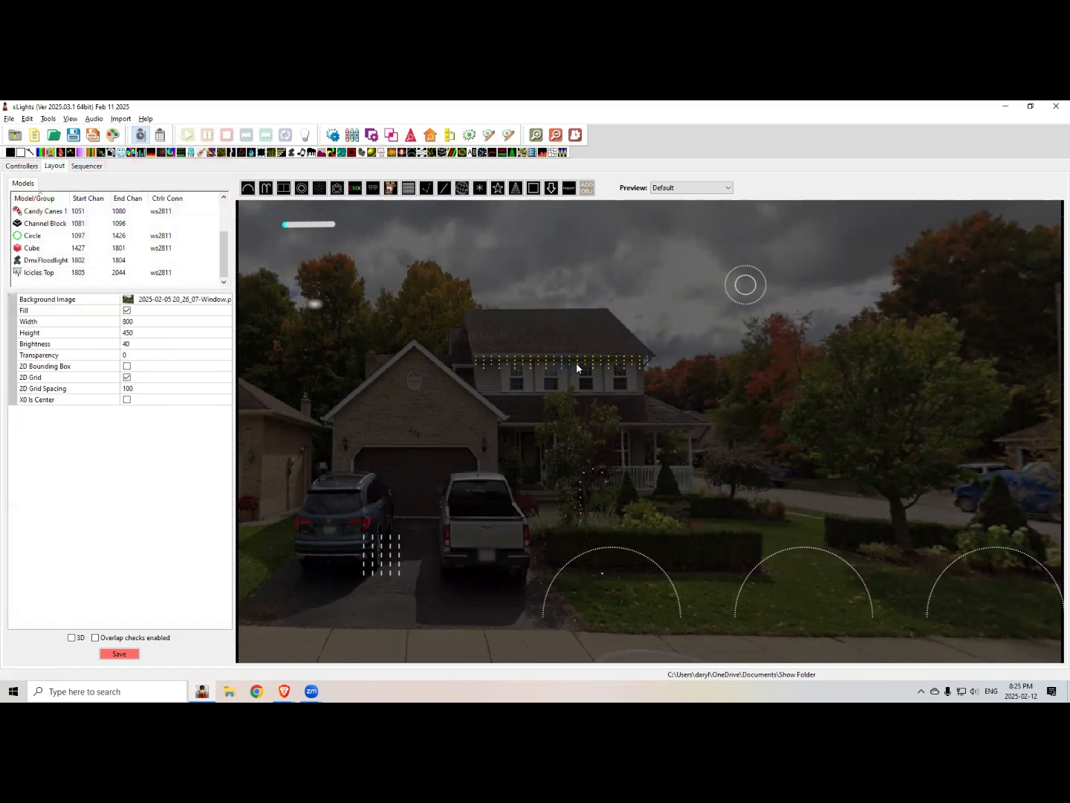
pyautogui.click(513, 367)
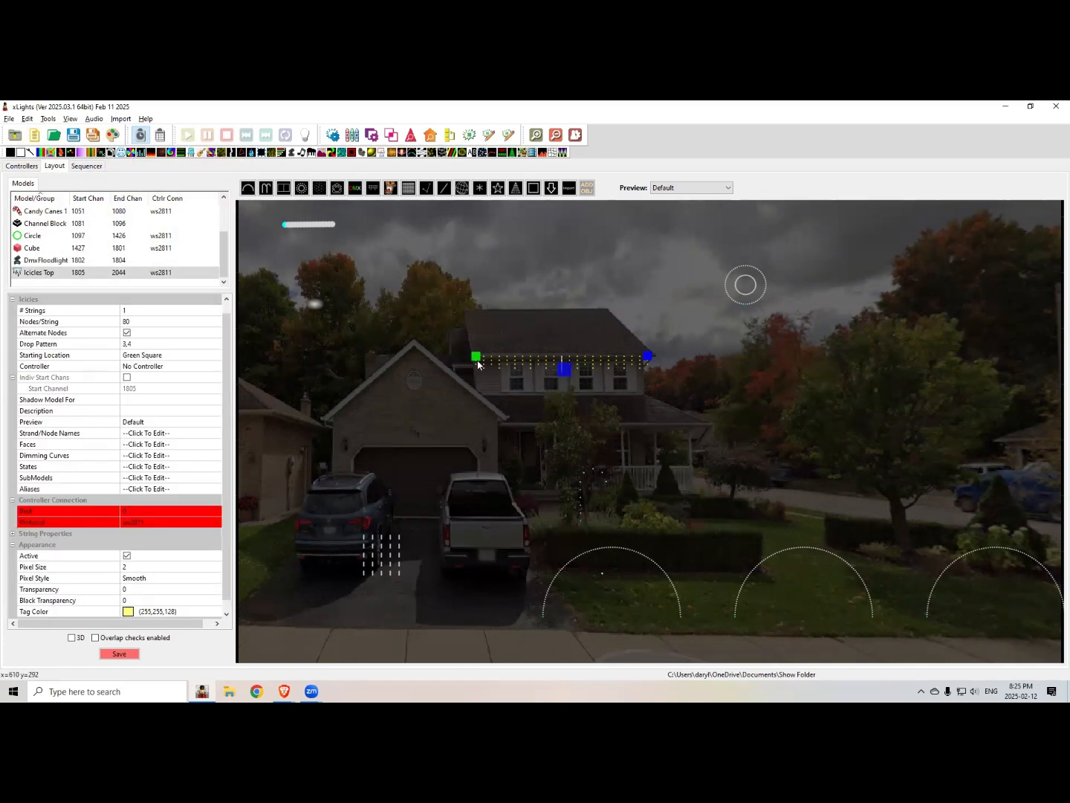
pyautogui.moveTo(646, 357)
pyautogui.mouseDown()
pyautogui.moveTo(518, 279)
pyautogui.moveTo(467, 303)
pyautogui.moveTo(545, 303)
pyautogui.moveTo(677, 345)
pyautogui.moveTo(650, 354)
pyautogui.mouseUp()
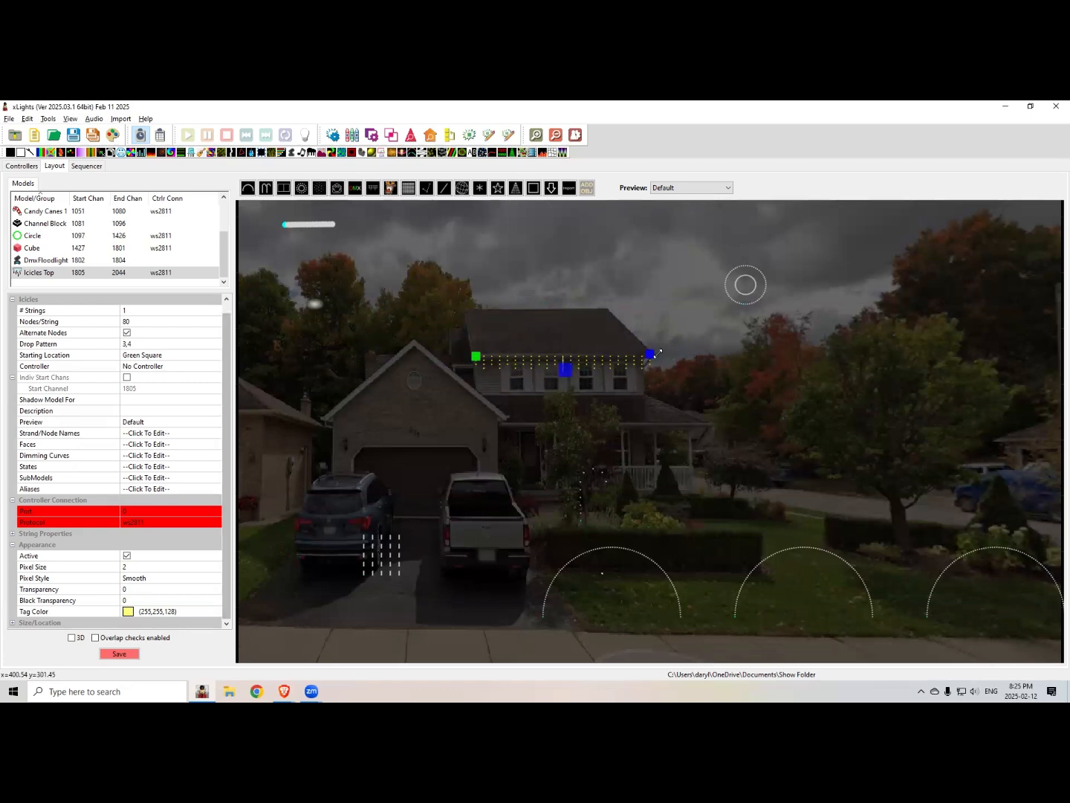
pyautogui.click(171, 357)
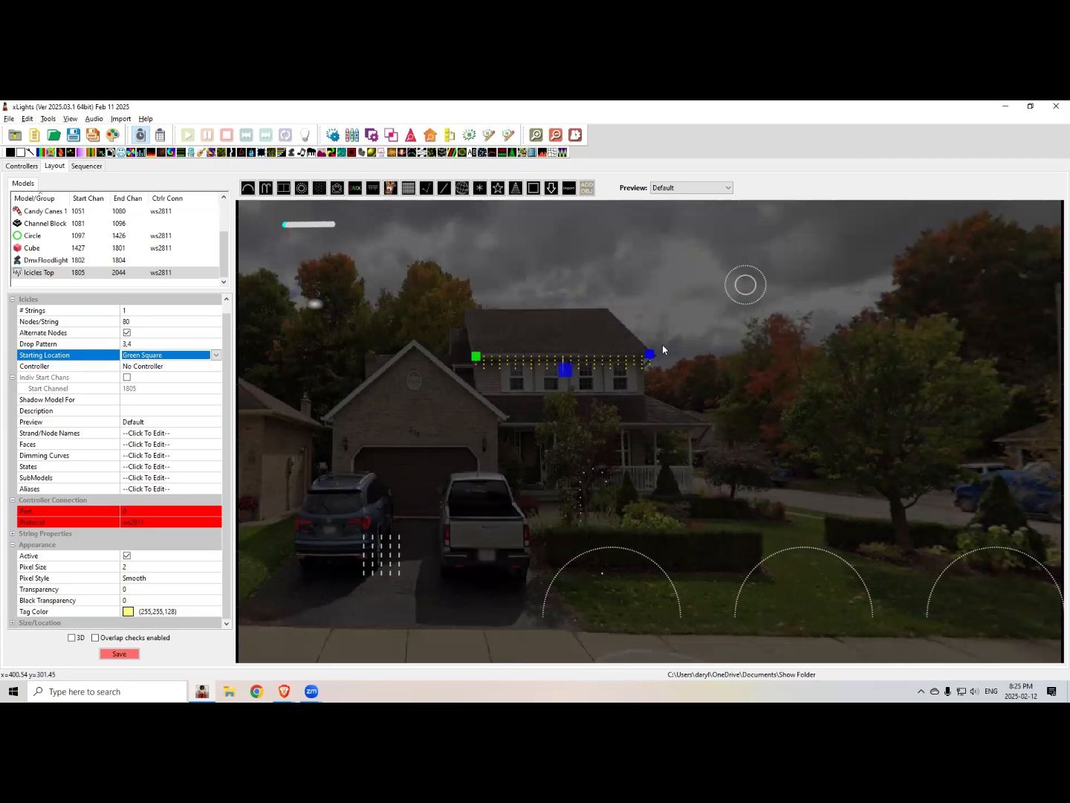
# Step: Draw an Image model in front of the large tree beside the house and name it Santa
pyautogui.click(391, 191)
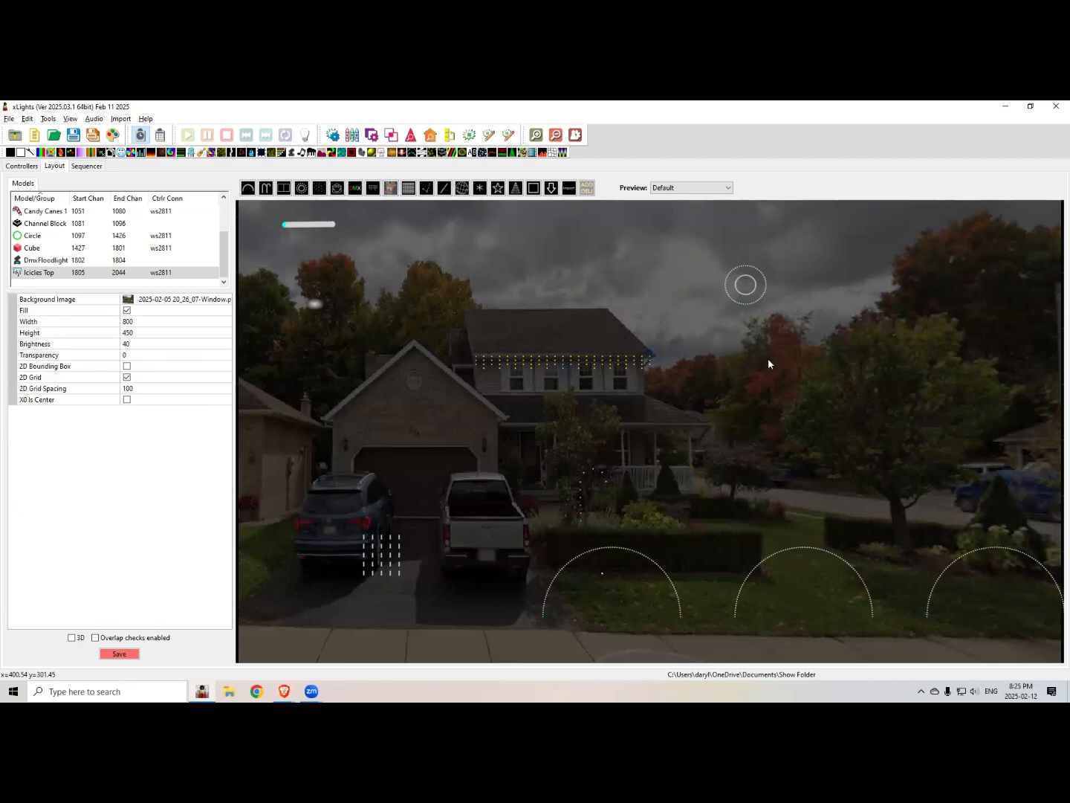
pyautogui.moveTo(819, 331); pyautogui.dragTo(866, 388)
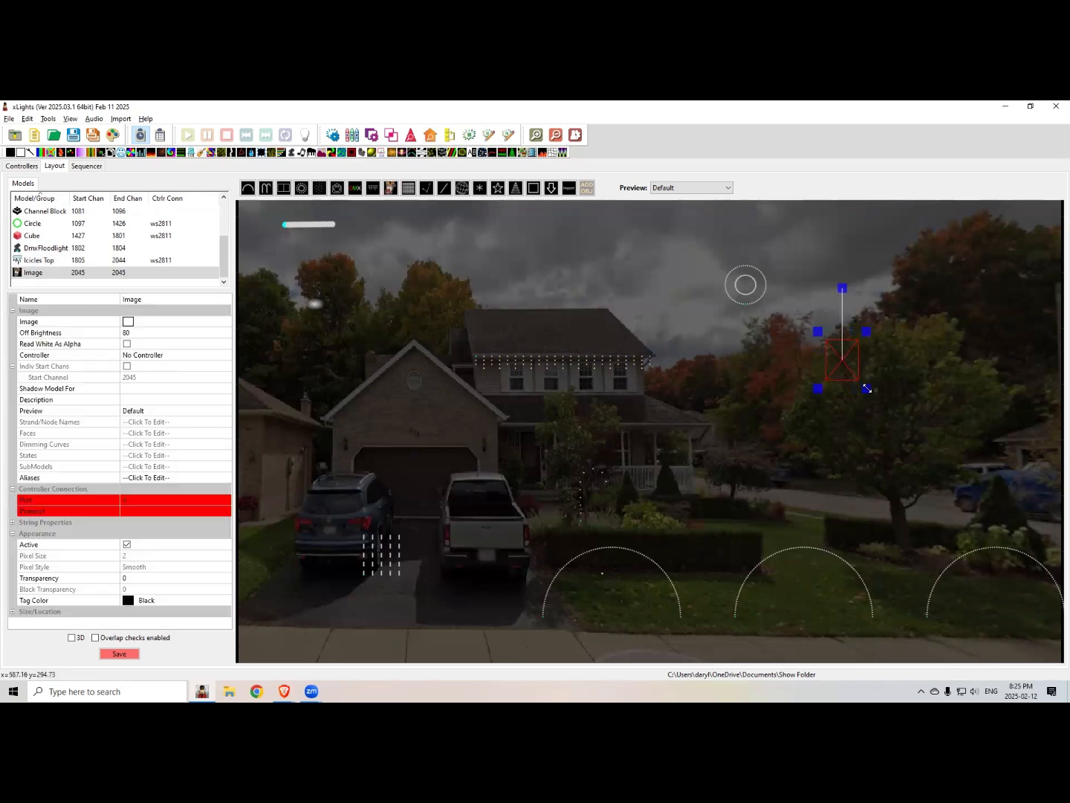
pyautogui.click(146, 302)
pyautogui.write('Santa')
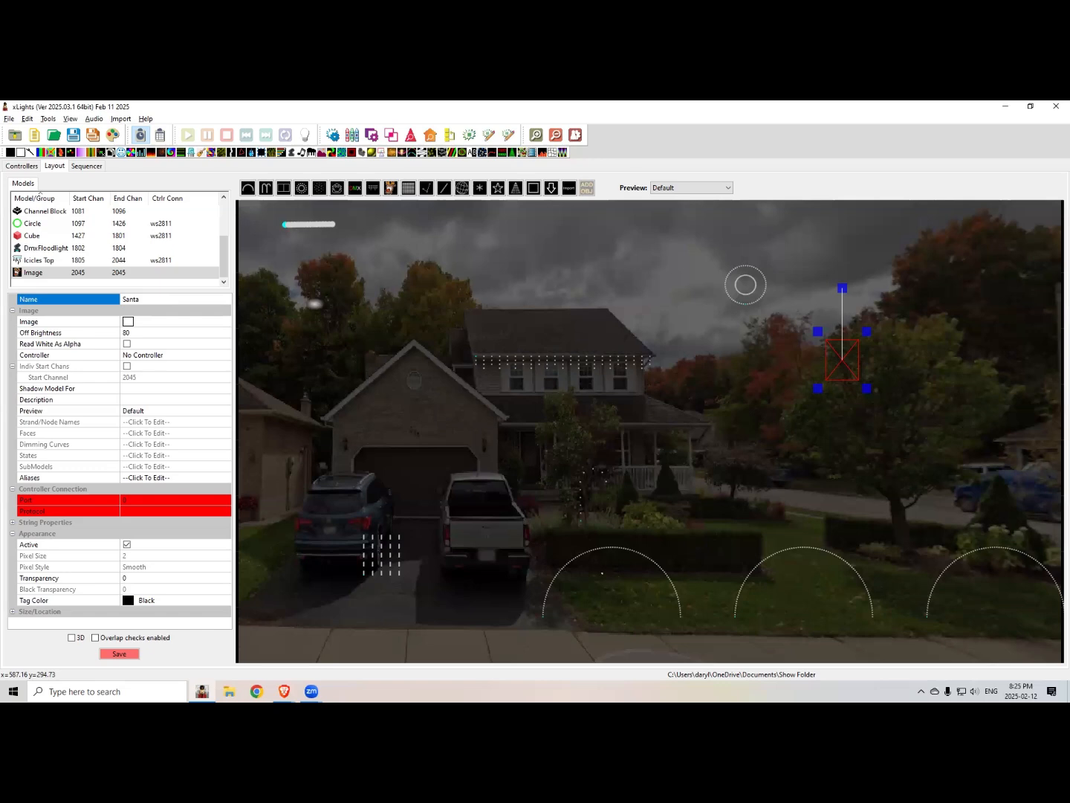
# Step: Assign the picture Santa-Cutout.png to the Santa image model
pyautogui.click(129, 324)
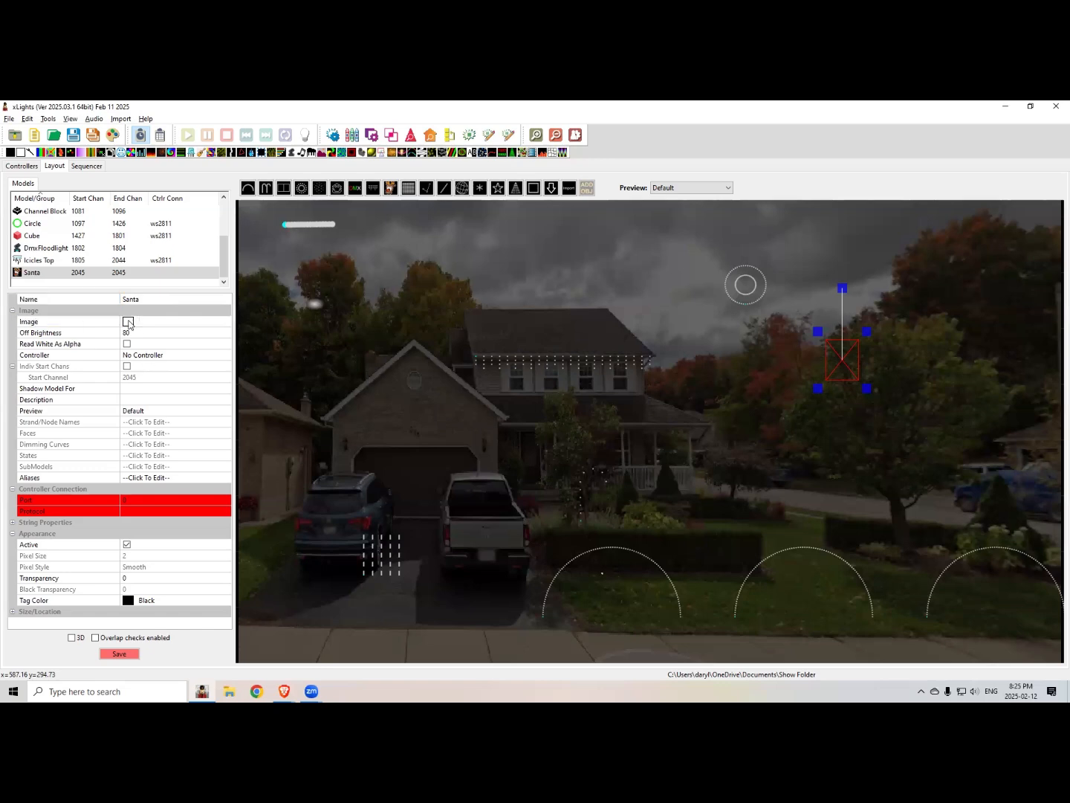
pyautogui.click(225, 322)
pyautogui.click(224, 322)
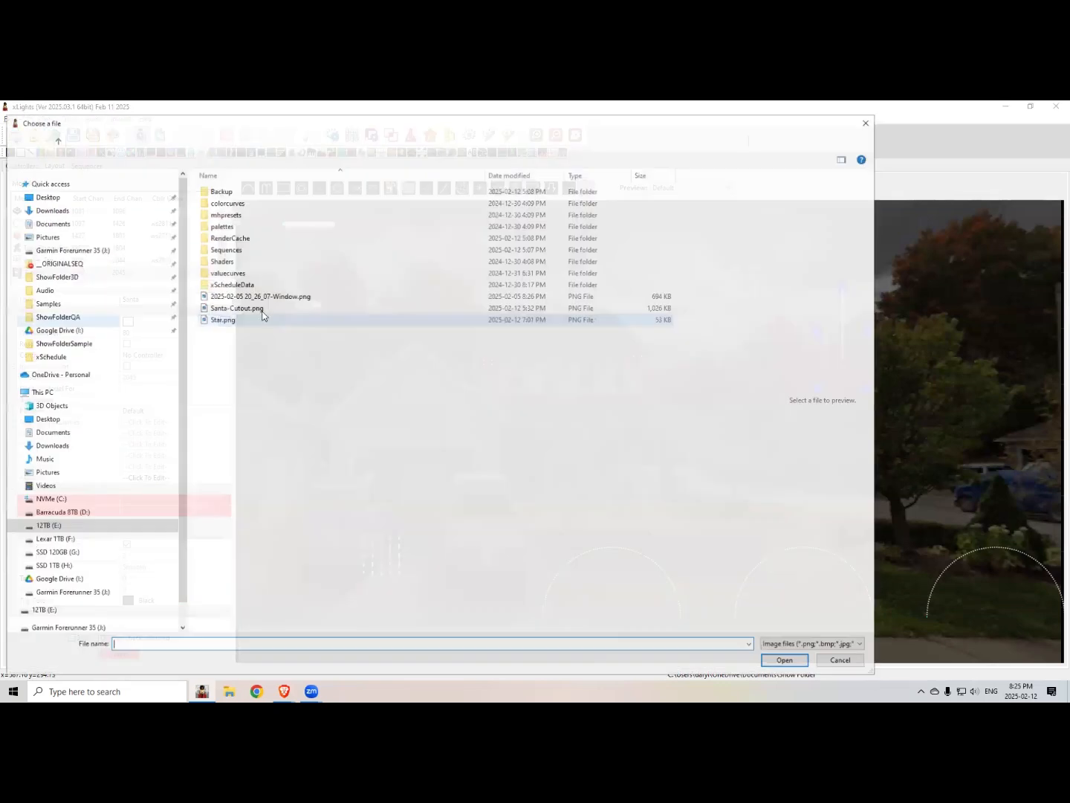
pyautogui.click(236, 307)
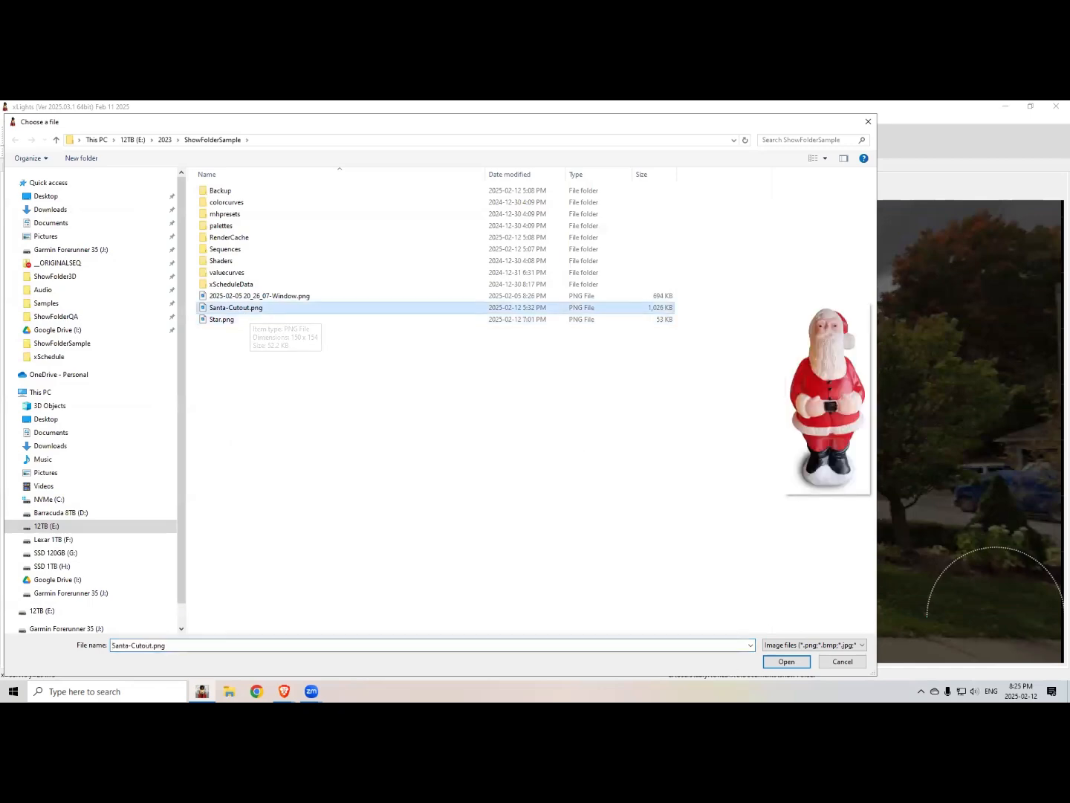
pyautogui.click(786, 661)
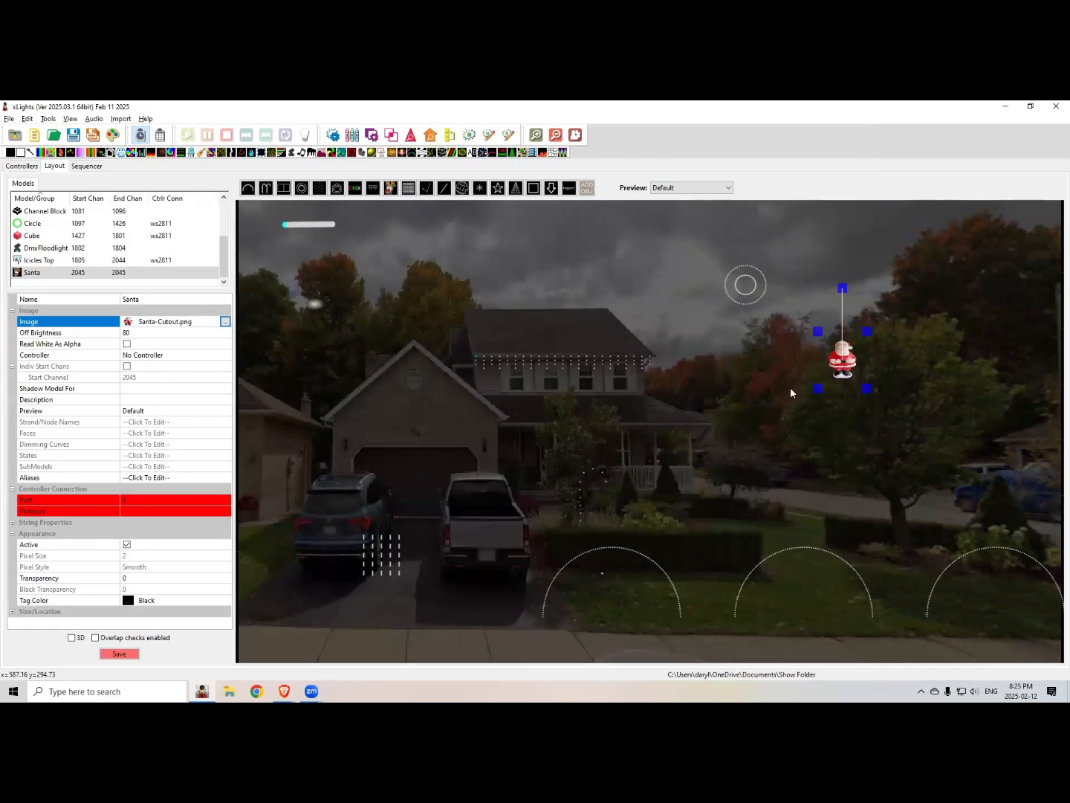
# Step: Move Santa onto the ridge of the house roof and set its off brightness to 40
pyautogui.moveTo(844, 362); pyautogui.dragTo(592, 295)
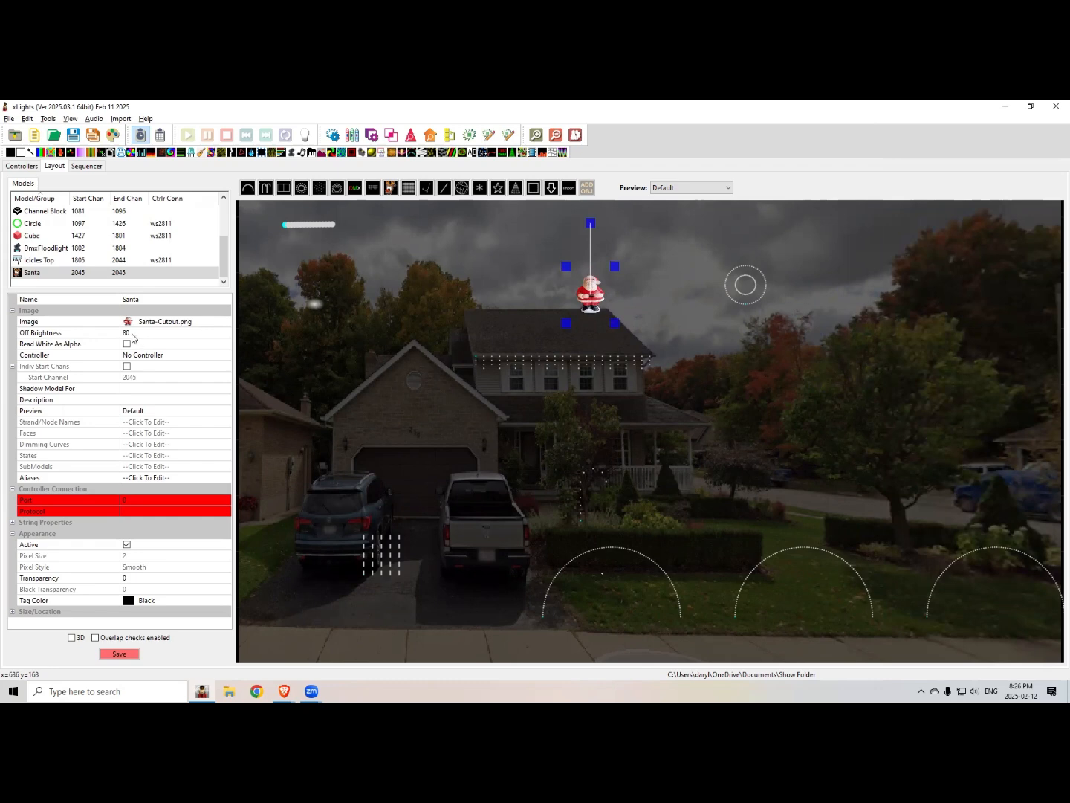
pyautogui.click(127, 332)
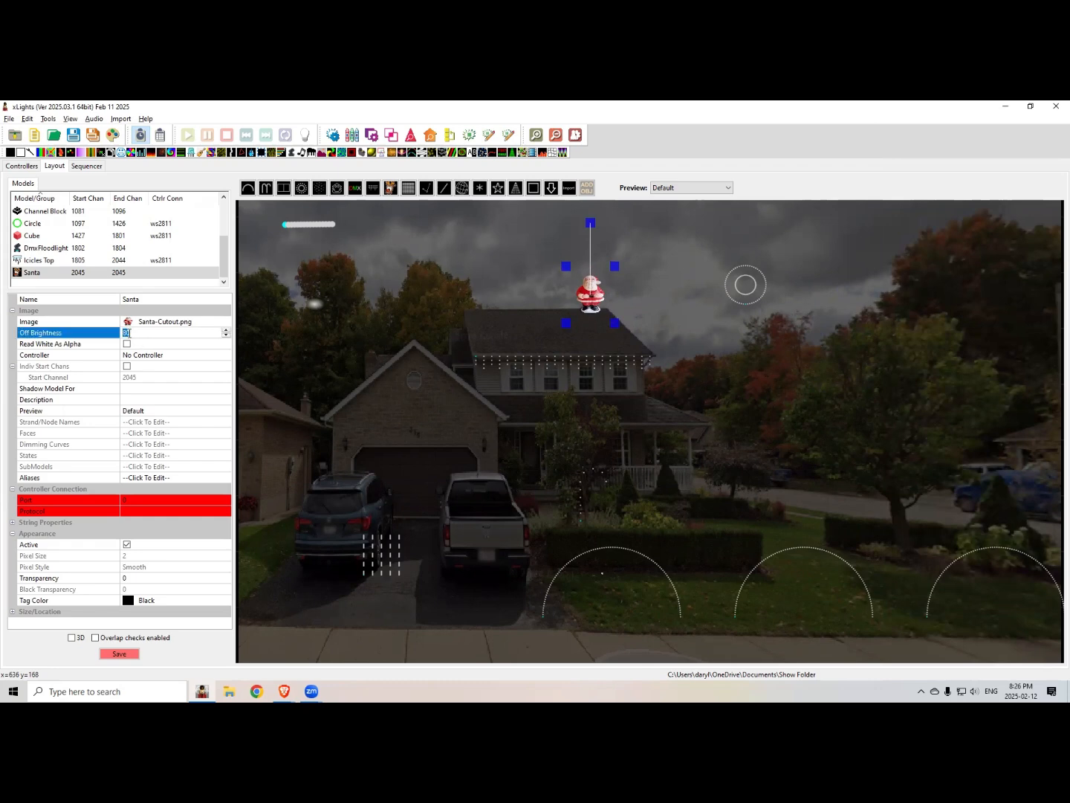
pyautogui.press('Return')
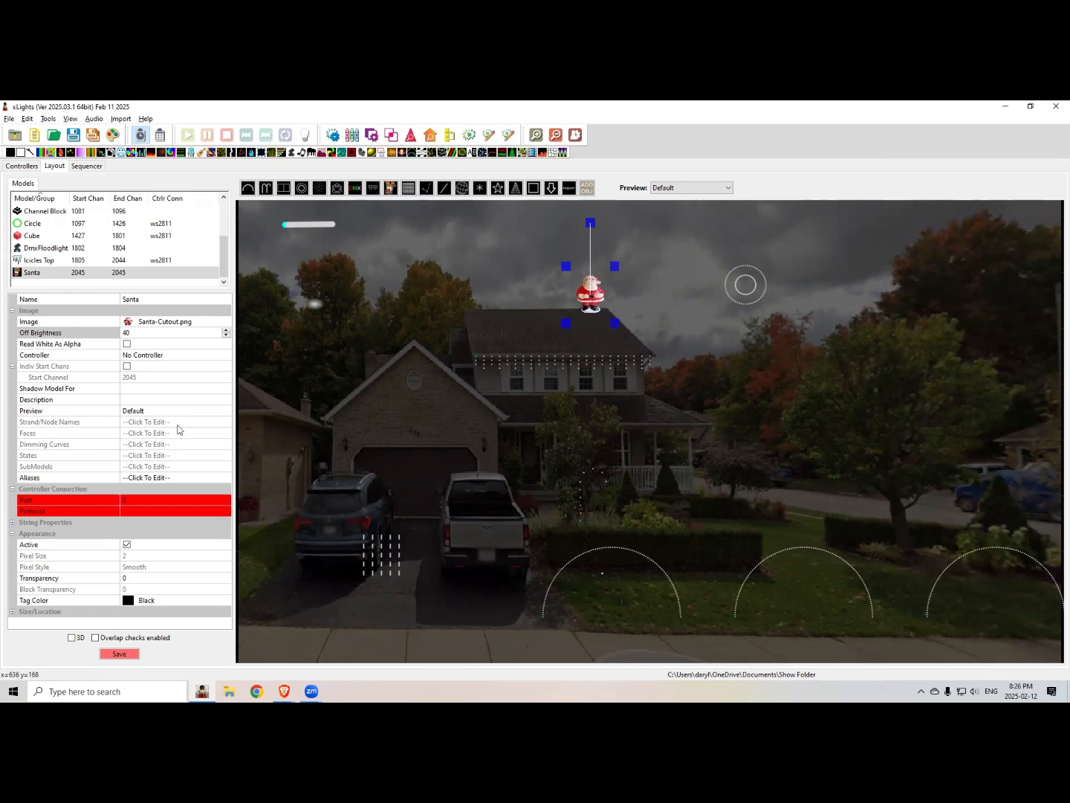
# Step: Add the Santa model to the Master View in the sequencer's display elements
pyautogui.click(87, 166)
pyautogui.rightClick(384, 325)
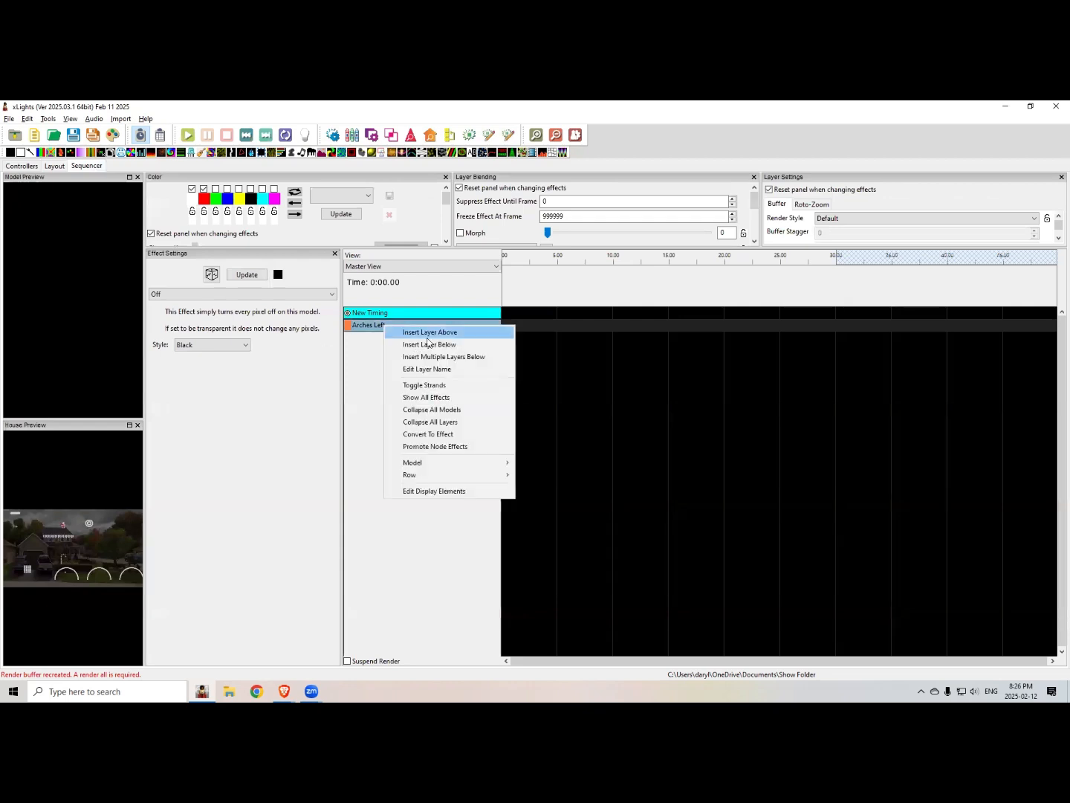
pyautogui.click(460, 492)
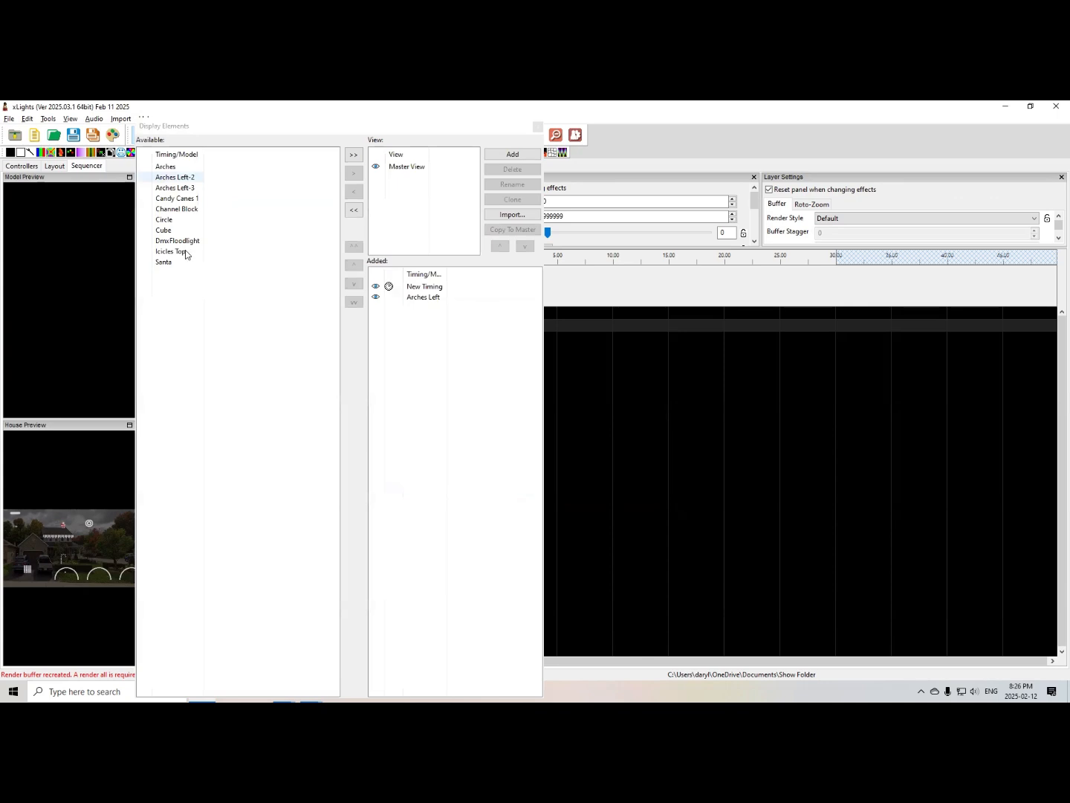
pyautogui.doubleClick(164, 261)
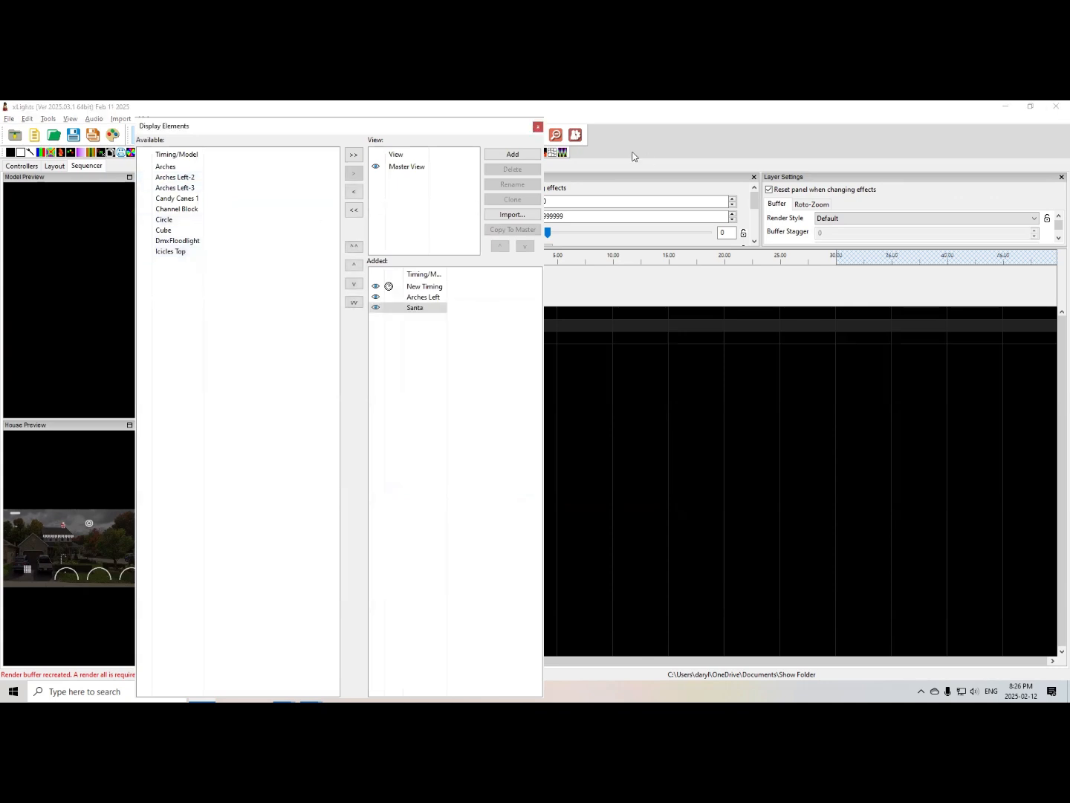
pyautogui.click(537, 127)
# Step: Place an On effect over Santa's first 14 seconds with start intensity 0, end intensity 60 and cycle count 58.4
pyautogui.click(440, 337)
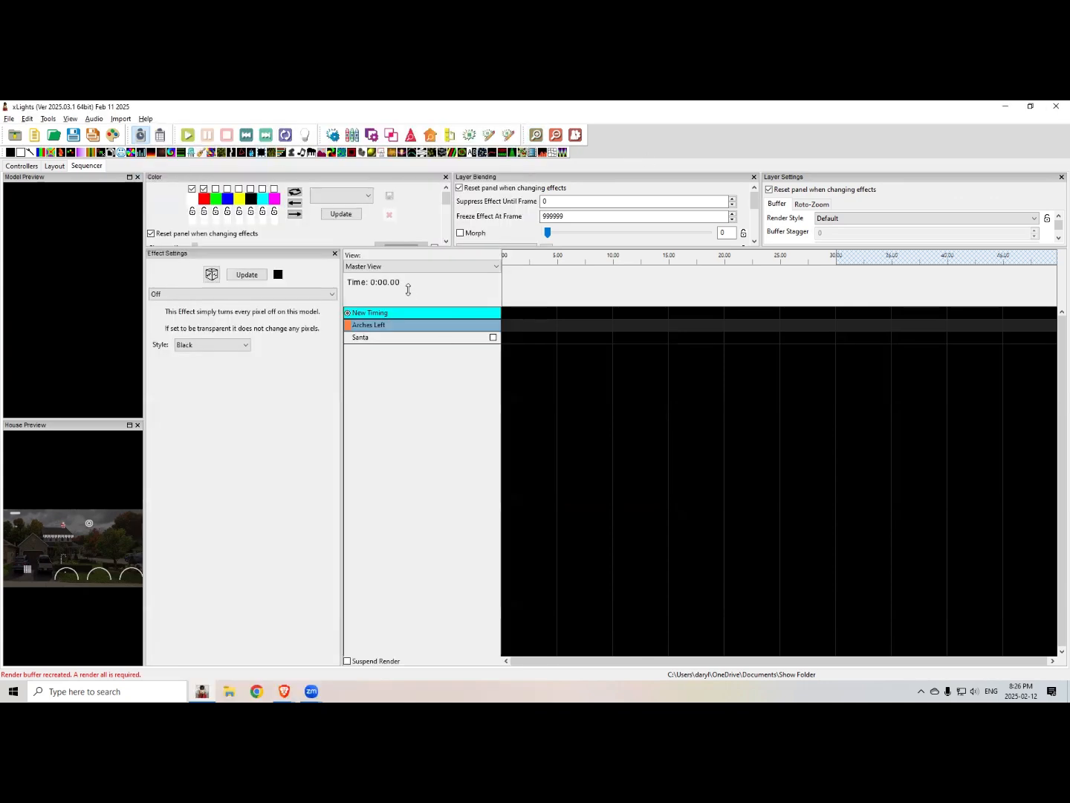
pyautogui.moveTo(21, 152); pyautogui.dragTo(686, 340)
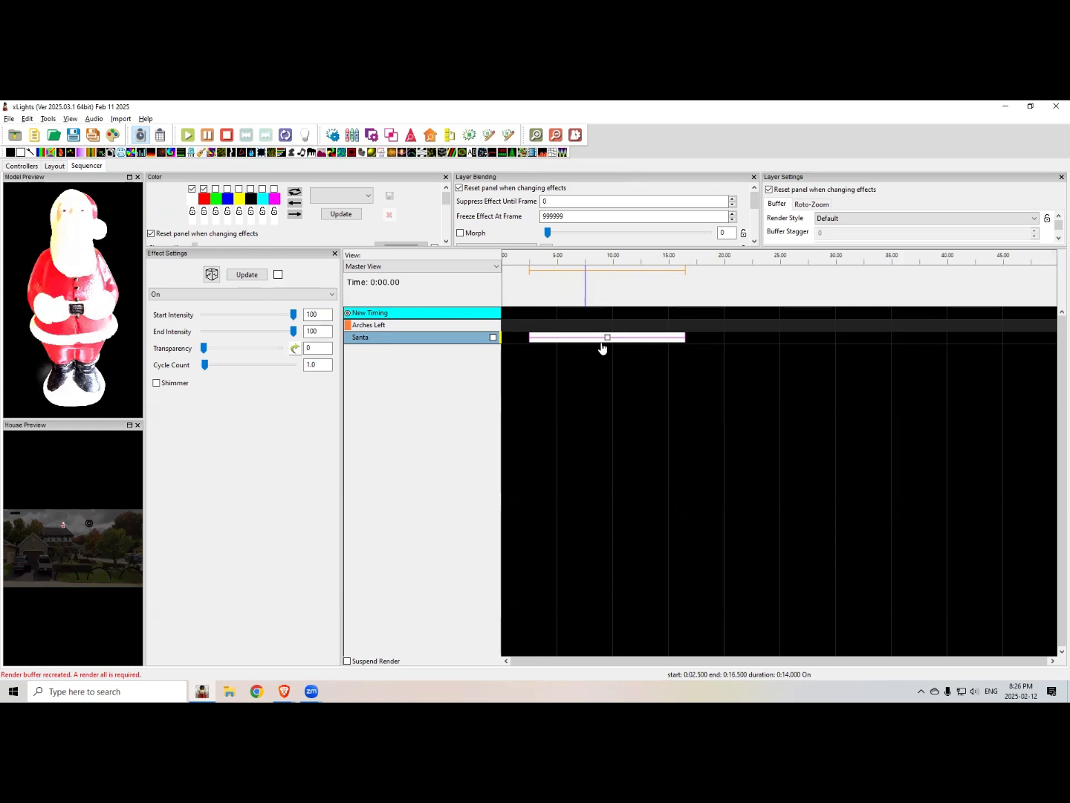
pyautogui.moveTo(599, 338); pyautogui.dragTo(573, 341)
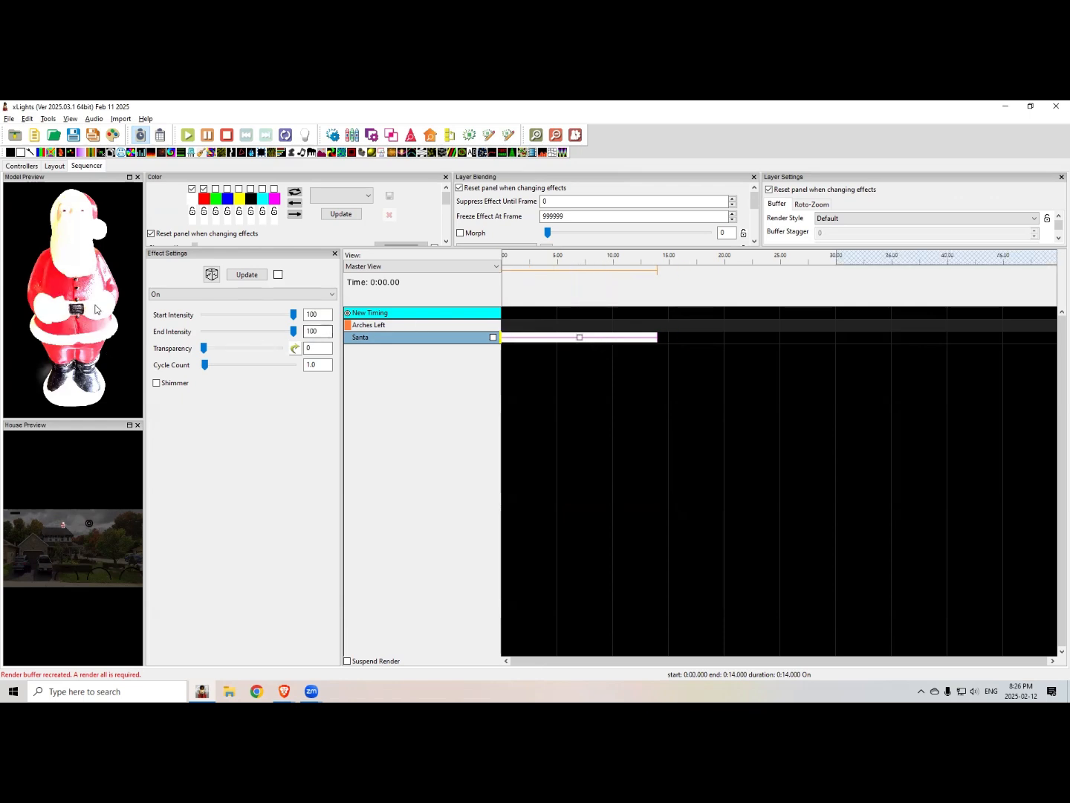
pyautogui.moveTo(293, 315); pyautogui.dragTo(184, 318)
pyautogui.moveTo(294, 332); pyautogui.dragTo(258, 331)
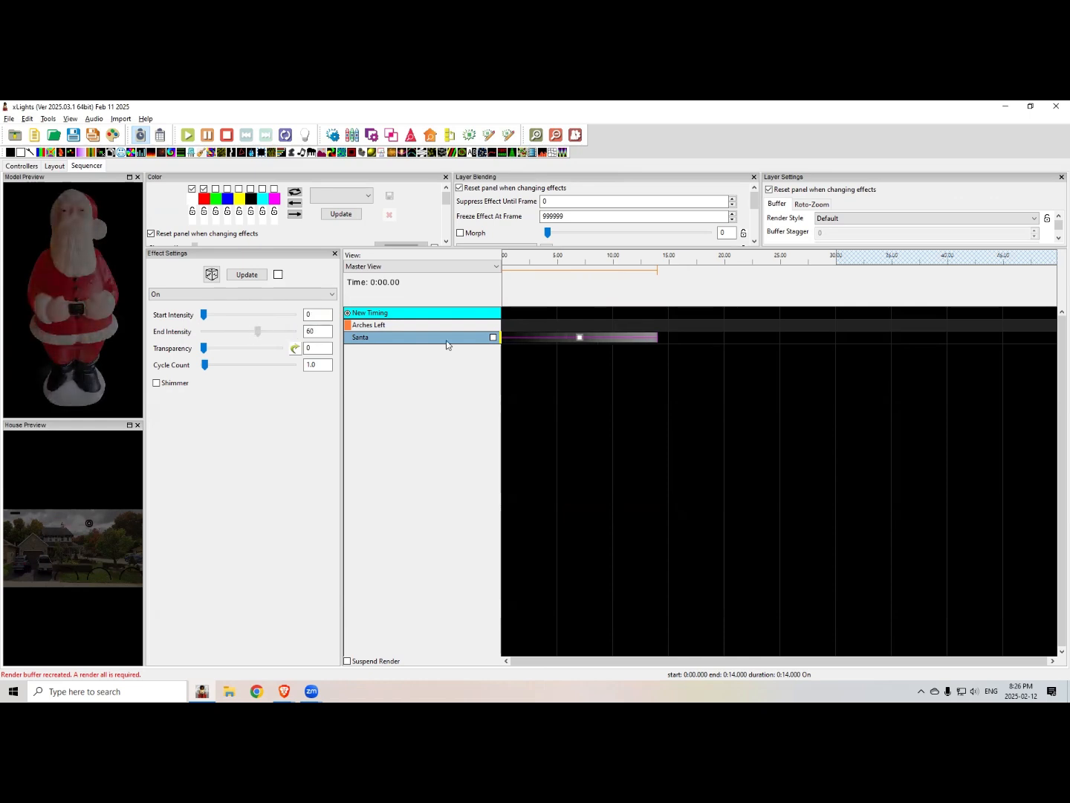
pyautogui.moveTo(205, 364); pyautogui.dragTo(249, 369)
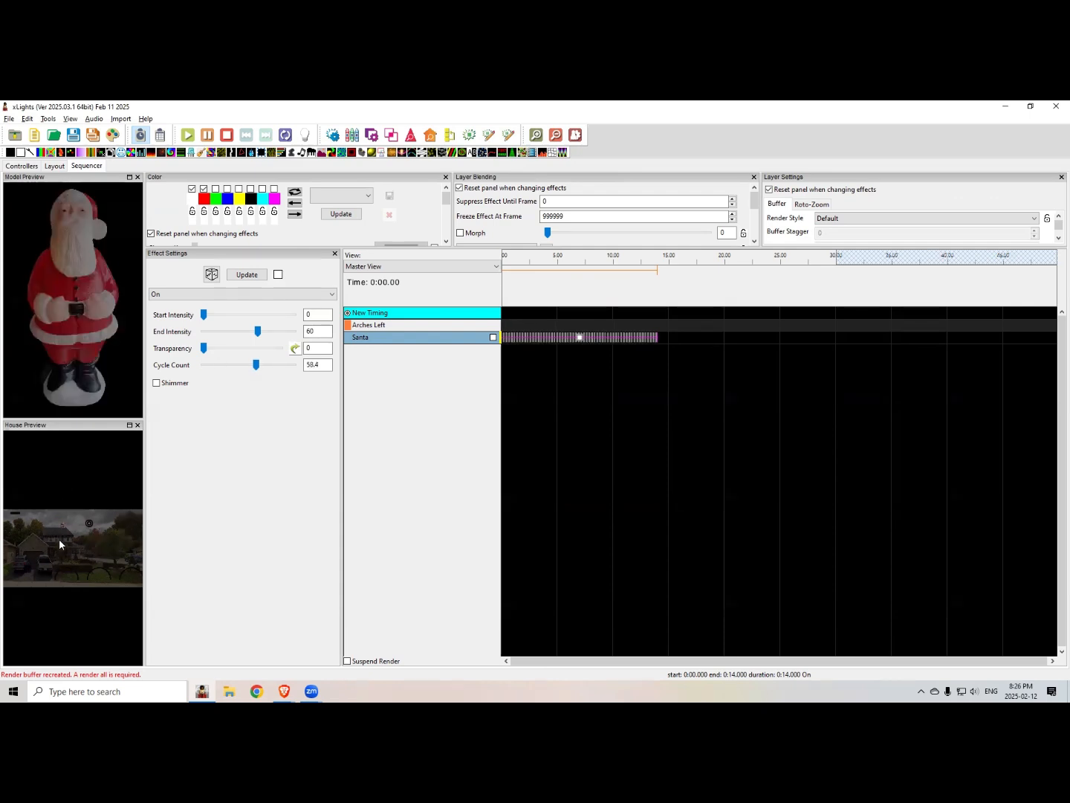
# Step: Examine Santa on the roof close up in the house preview, and delete the On effect from its row
pyautogui.moveTo(69, 519); pyautogui.dragTo(39, 547)
pyautogui.scroll(4, 94, 547)
pyautogui.scroll(3, 86, 541)
pyautogui.scroll(2, 97, 548)
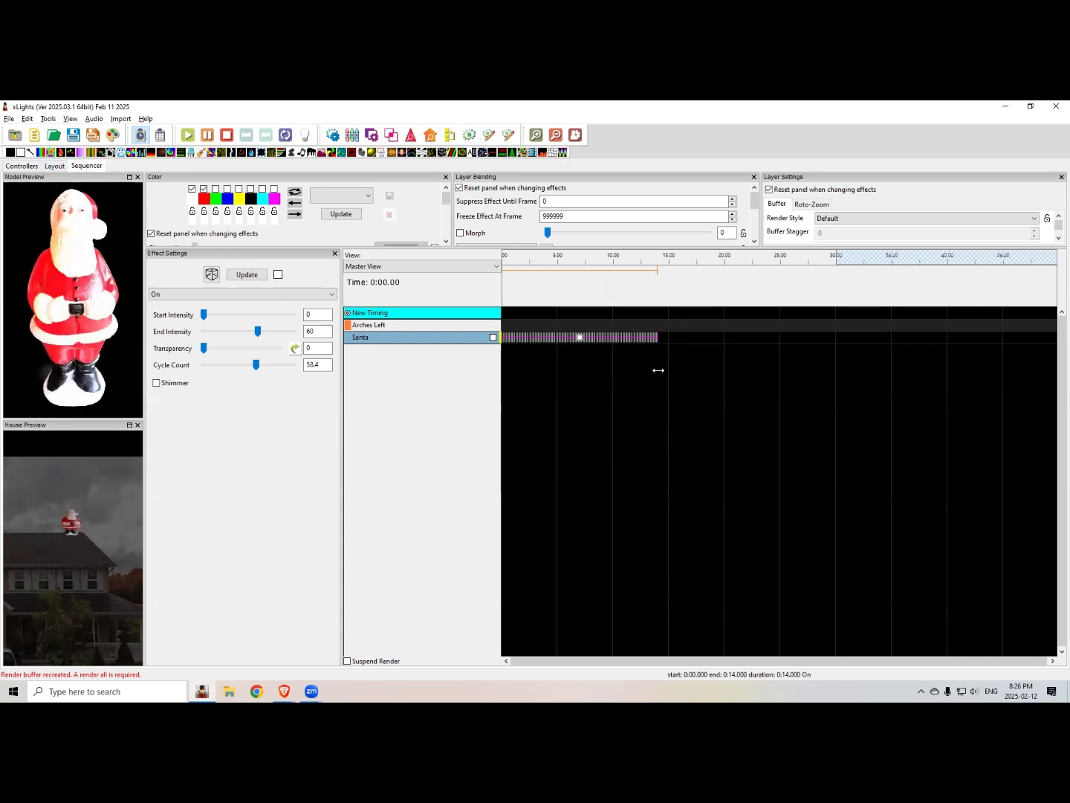
pyautogui.press('Delete')
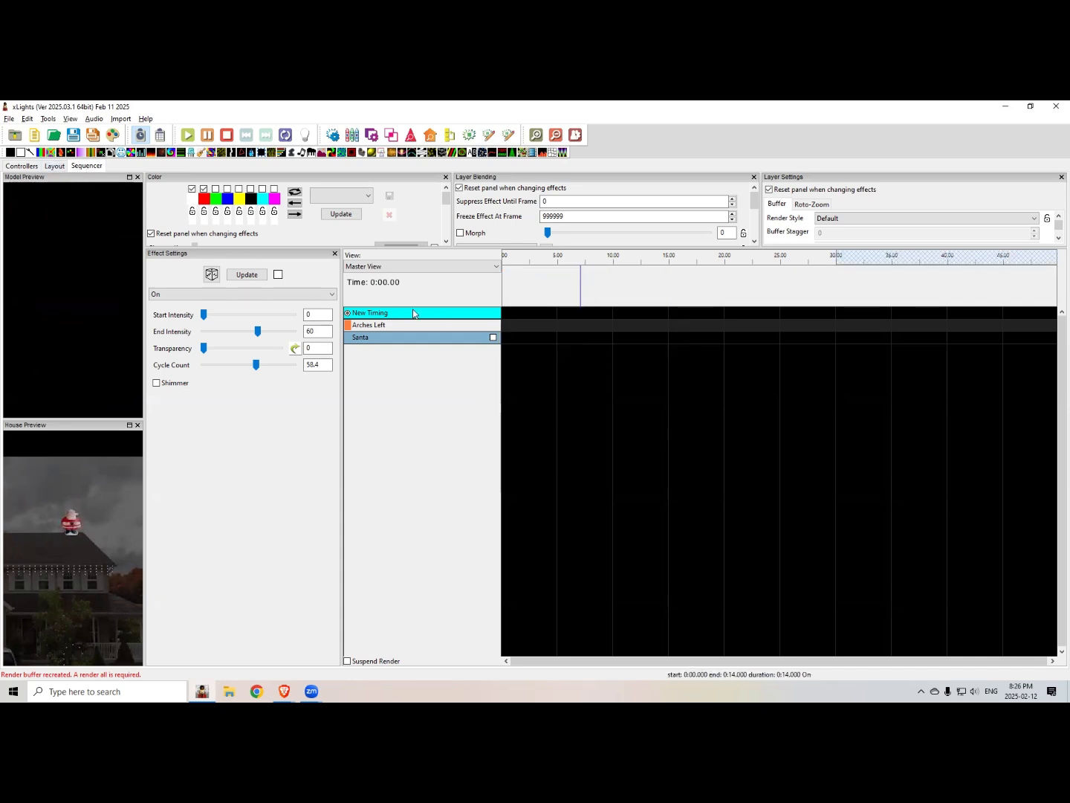
# Step: Return to the layout and draw a Matrix model in front of the large tree beside the house
pyautogui.click(55, 165)
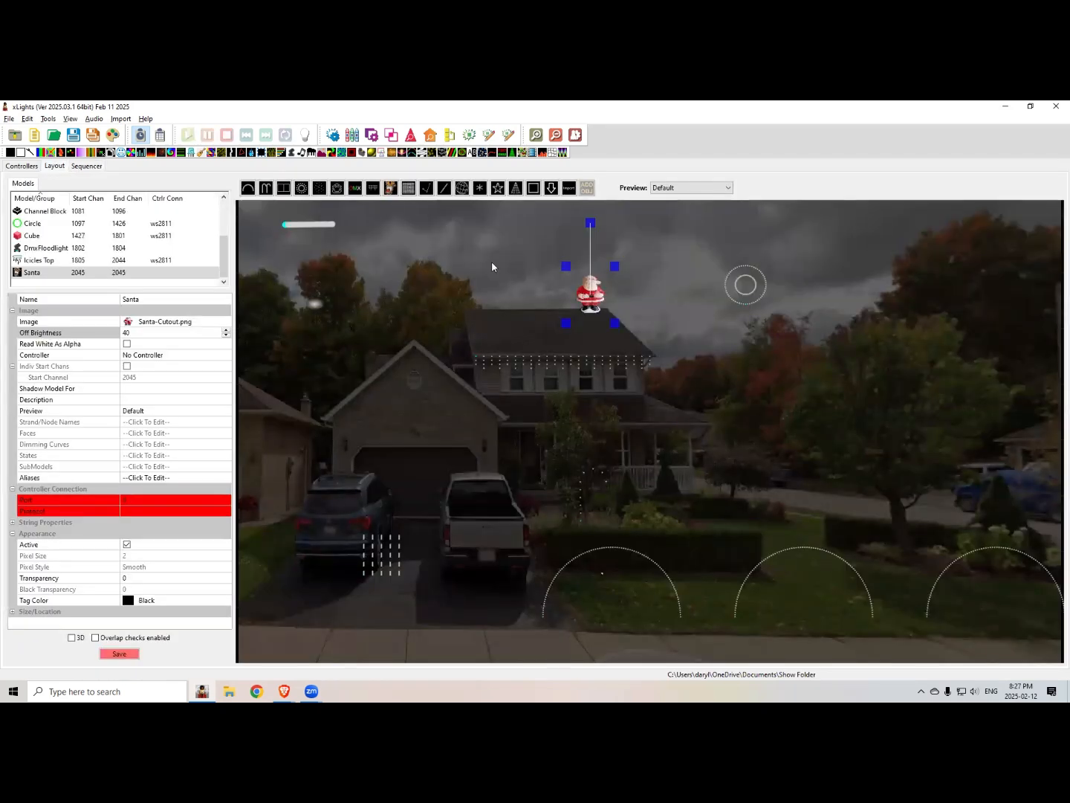
pyautogui.click(408, 189)
pyautogui.moveTo(840, 362); pyautogui.dragTo(905, 426)
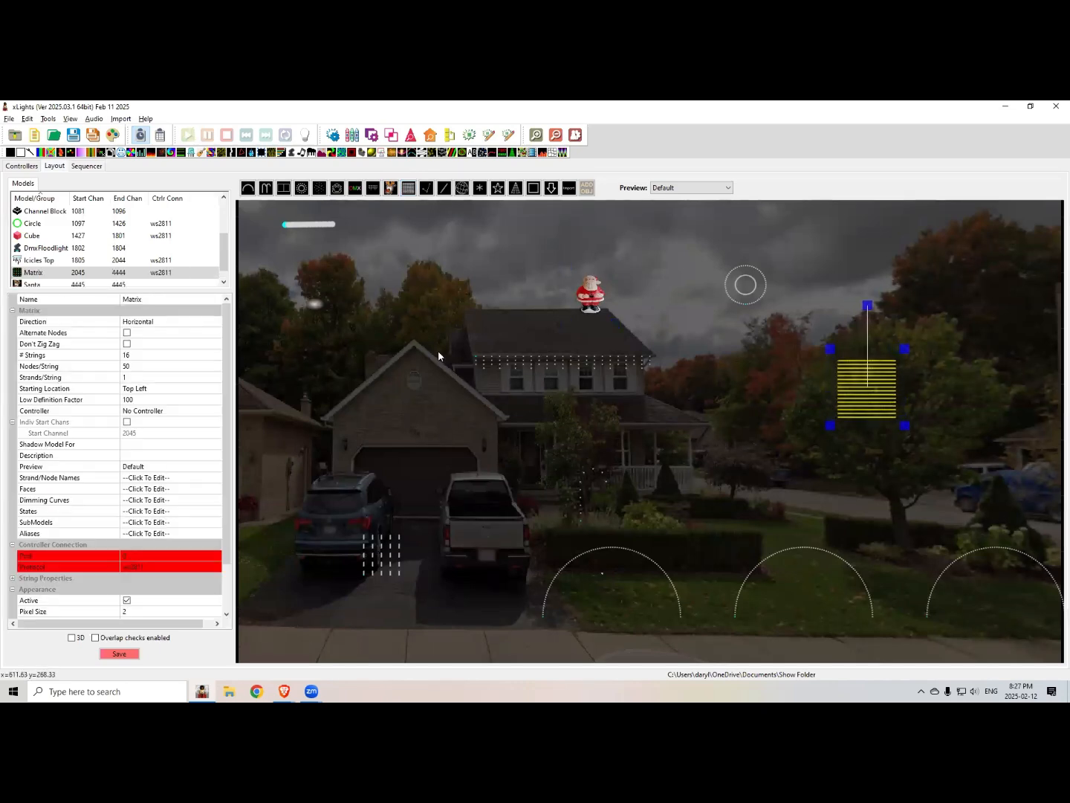
# Step: Rename the new matrix Garage Matrix and move and stretch it to cover the garage door
pyautogui.click(153, 300)
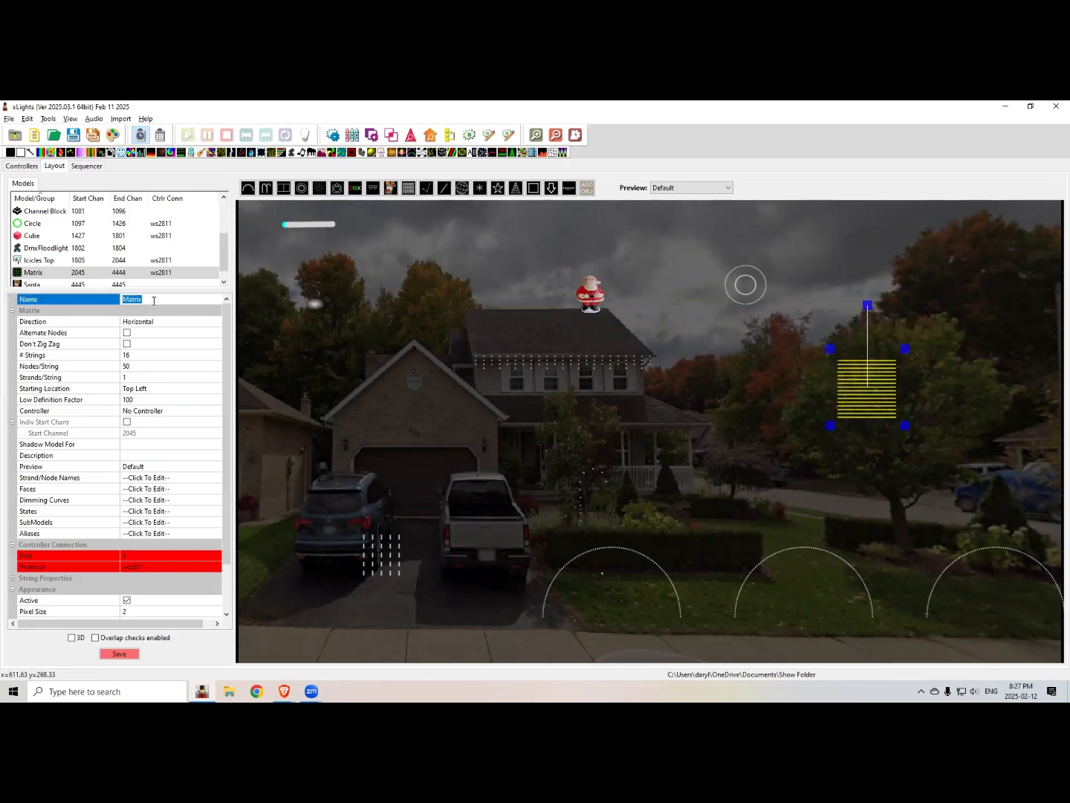
pyautogui.click(154, 300)
pyautogui.write('Garage')
pyautogui.press('Return')
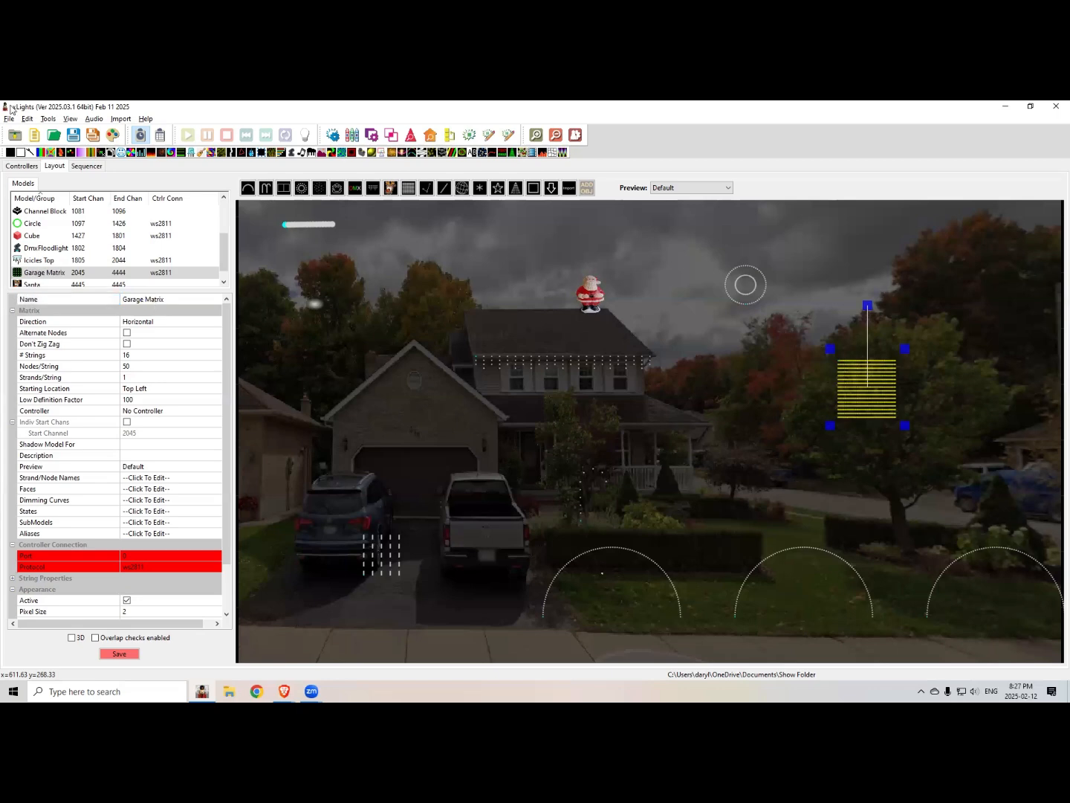
pyautogui.moveTo(882, 420); pyautogui.dragTo(483, 523)
pyautogui.moveTo(370, 520); pyautogui.dragTo(352, 518)
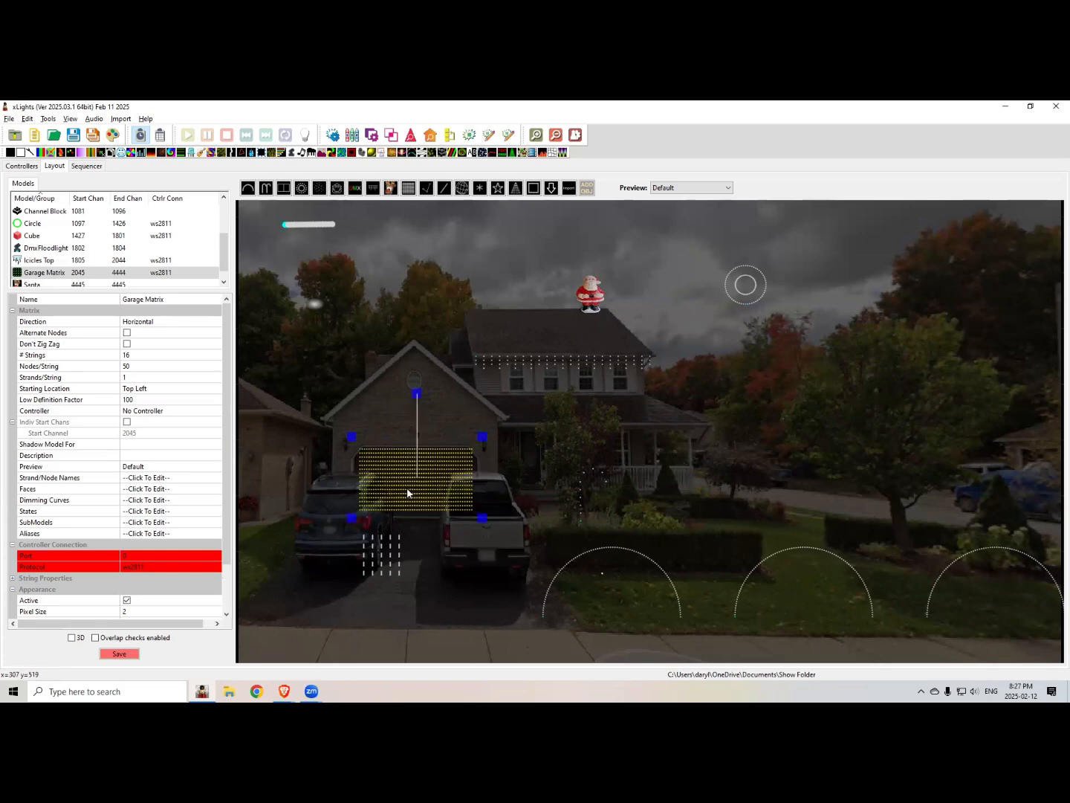
# Step: Configure the Garage Matrix with 1 string, 1000 nodes per string and 40 strands per string
pyautogui.click(143, 354)
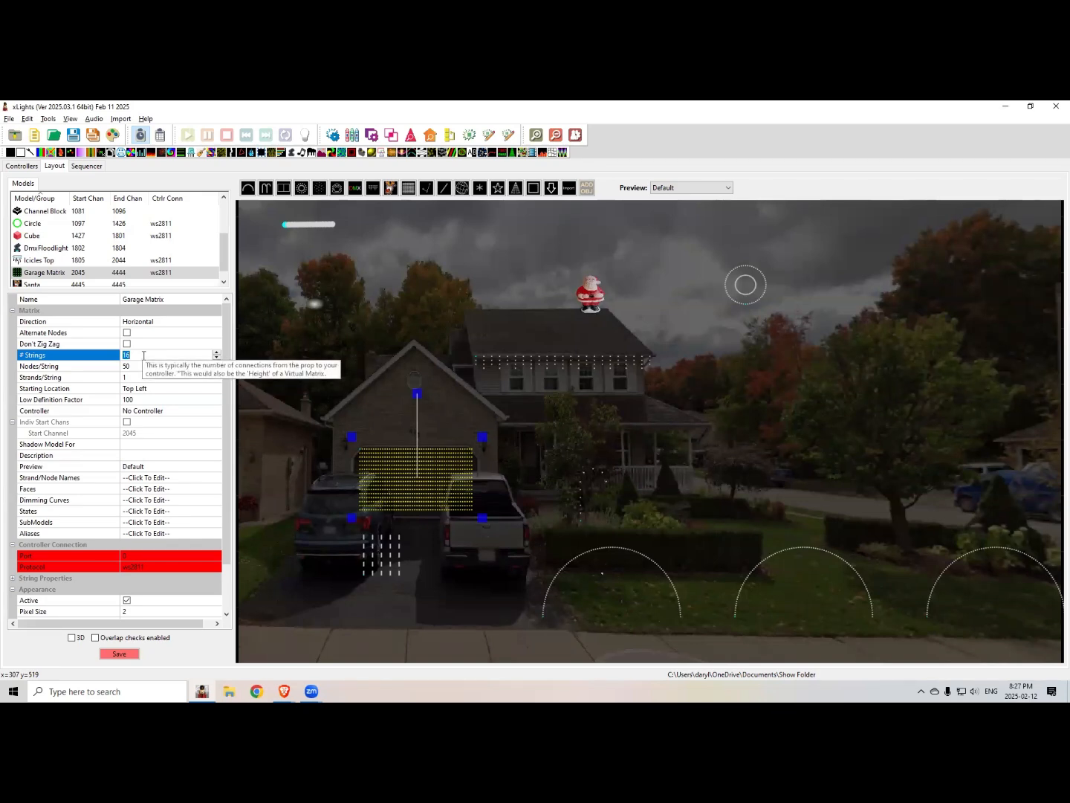
pyautogui.write('1')
pyautogui.press('Return')
pyautogui.click(136, 364)
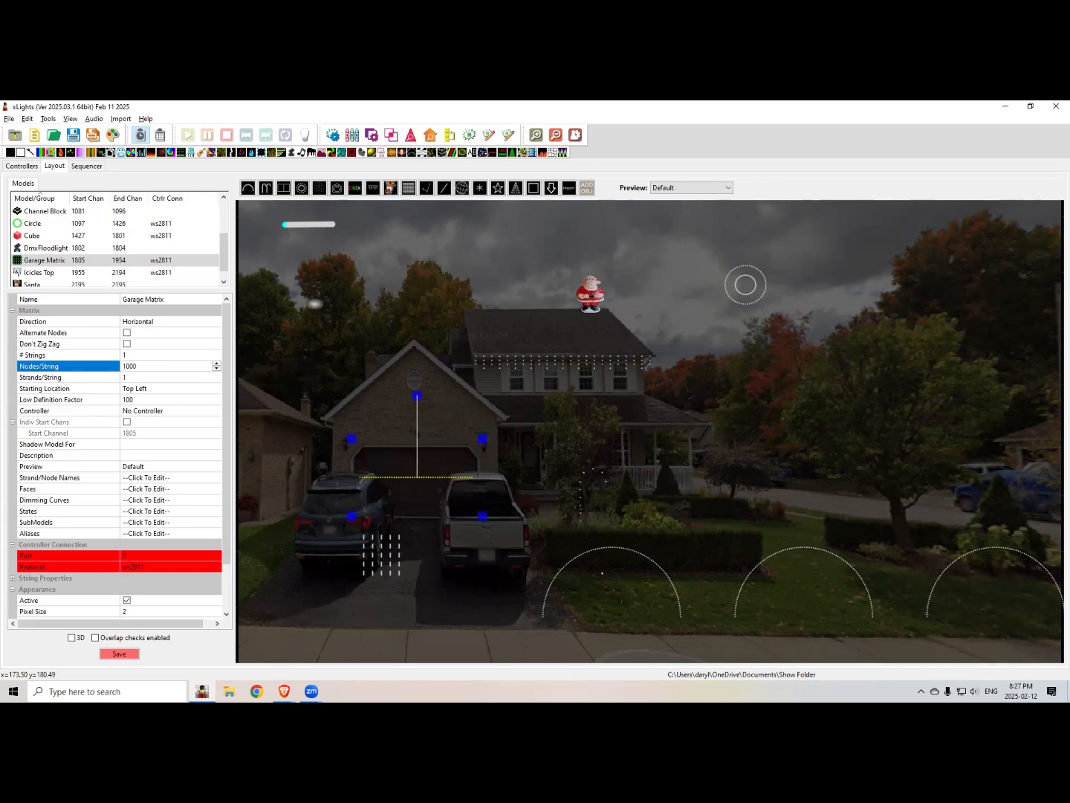
pyautogui.press('Return')
pyautogui.click(138, 378)
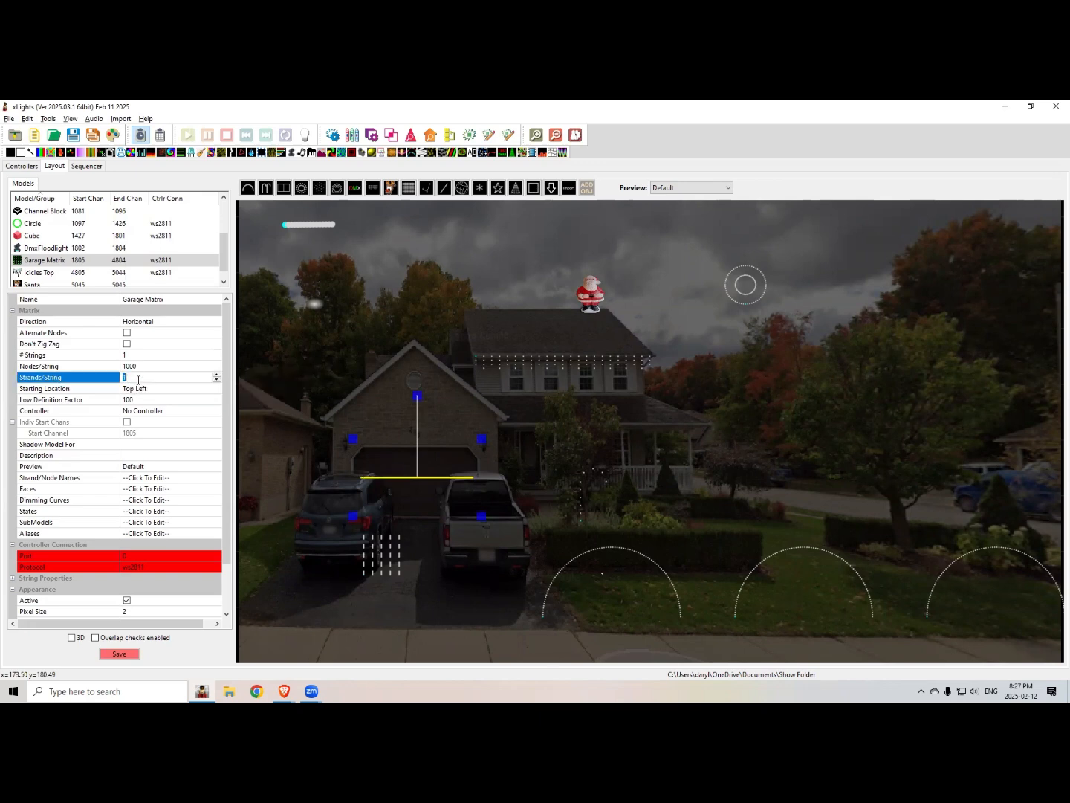
pyautogui.write('40')
pyautogui.press('Return')
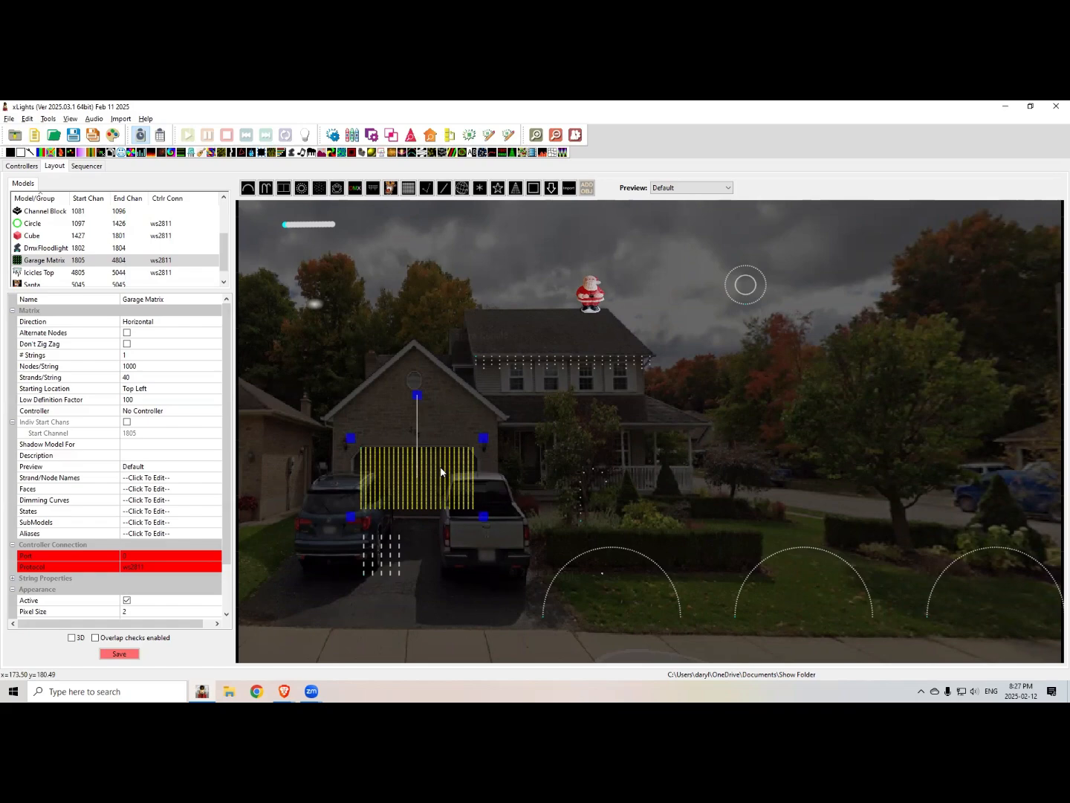
# Step: Open the Garage Matrix's node layout, trace the node numbering through the first rows, and close it
pyautogui.rightClick(402, 476)
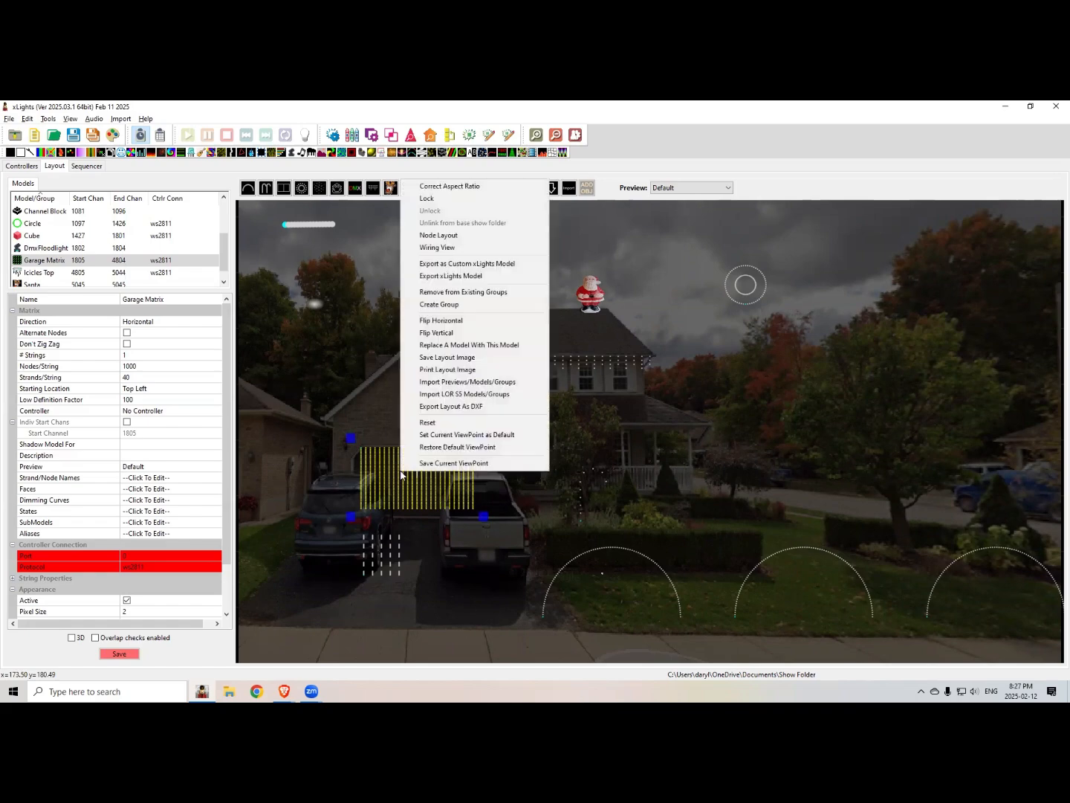
pyautogui.click(459, 234)
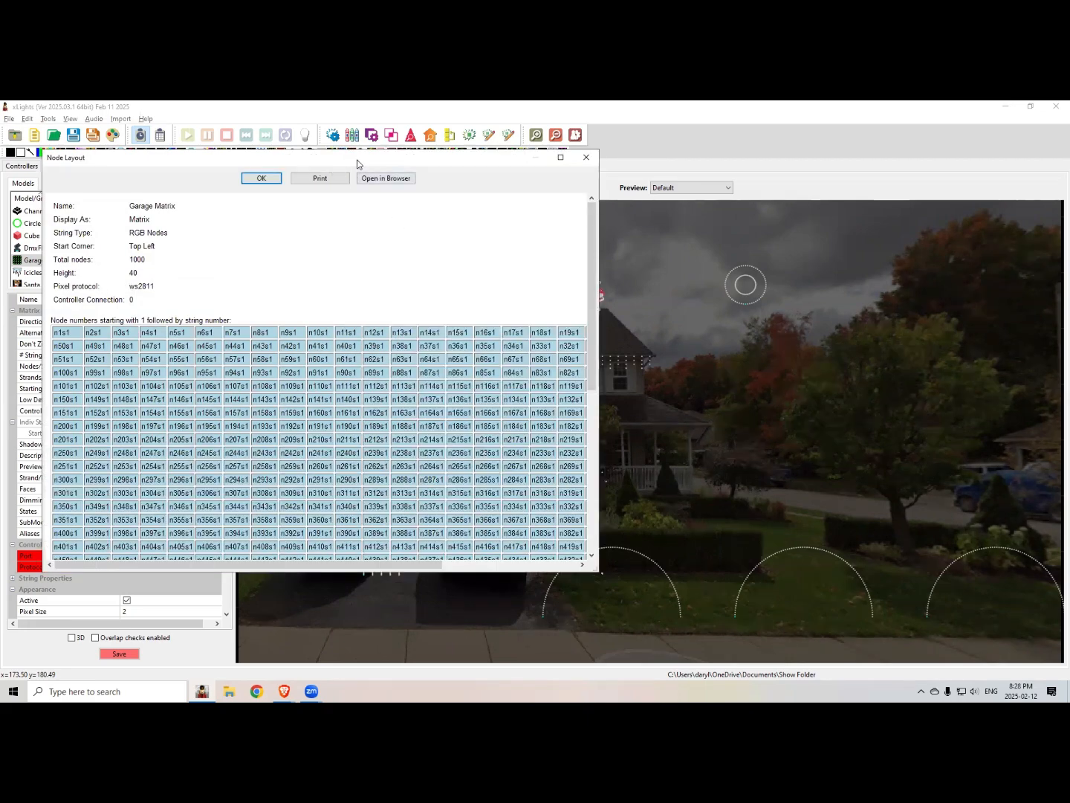
pyautogui.moveTo(357, 164); pyautogui.dragTo(764, 143)
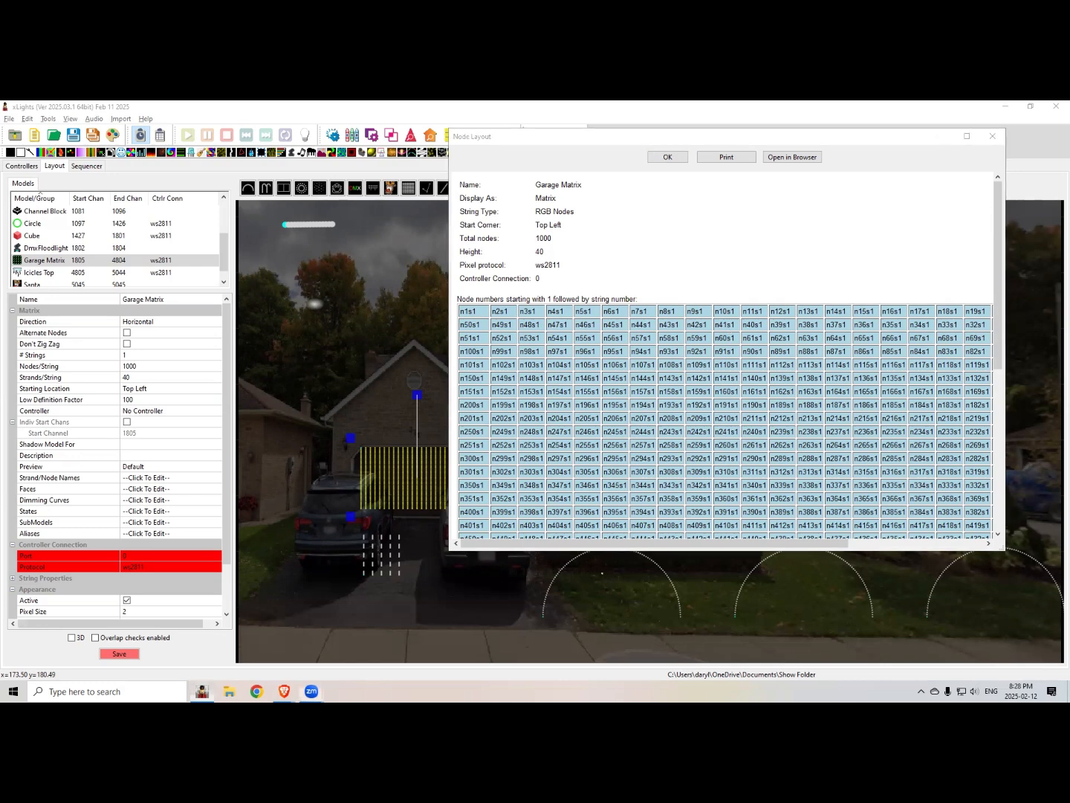
pyautogui.moveTo(485, 310)
pyautogui.mouseDown()
pyautogui.moveTo(522, 298)
pyautogui.moveTo(566, 307)
pyautogui.moveTo(546, 325)
pyautogui.moveTo(472, 328)
pyautogui.mouseUp()
pyautogui.moveTo(550, 336); pyautogui.dragTo(567, 340)
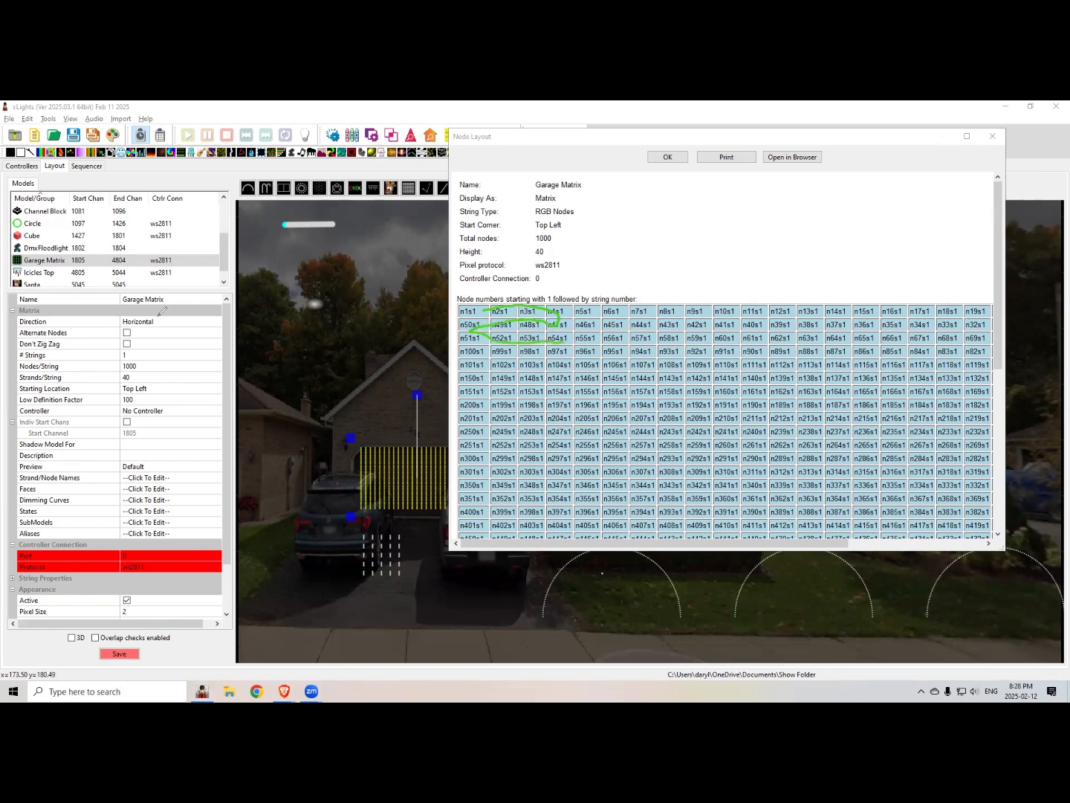
pyautogui.moveTo(124, 325); pyautogui.dragTo(155, 325)
pyautogui.moveTo(556, 339)
pyautogui.mouseDown()
pyautogui.moveTo(497, 364)
pyautogui.moveTo(558, 368)
pyautogui.mouseUp()
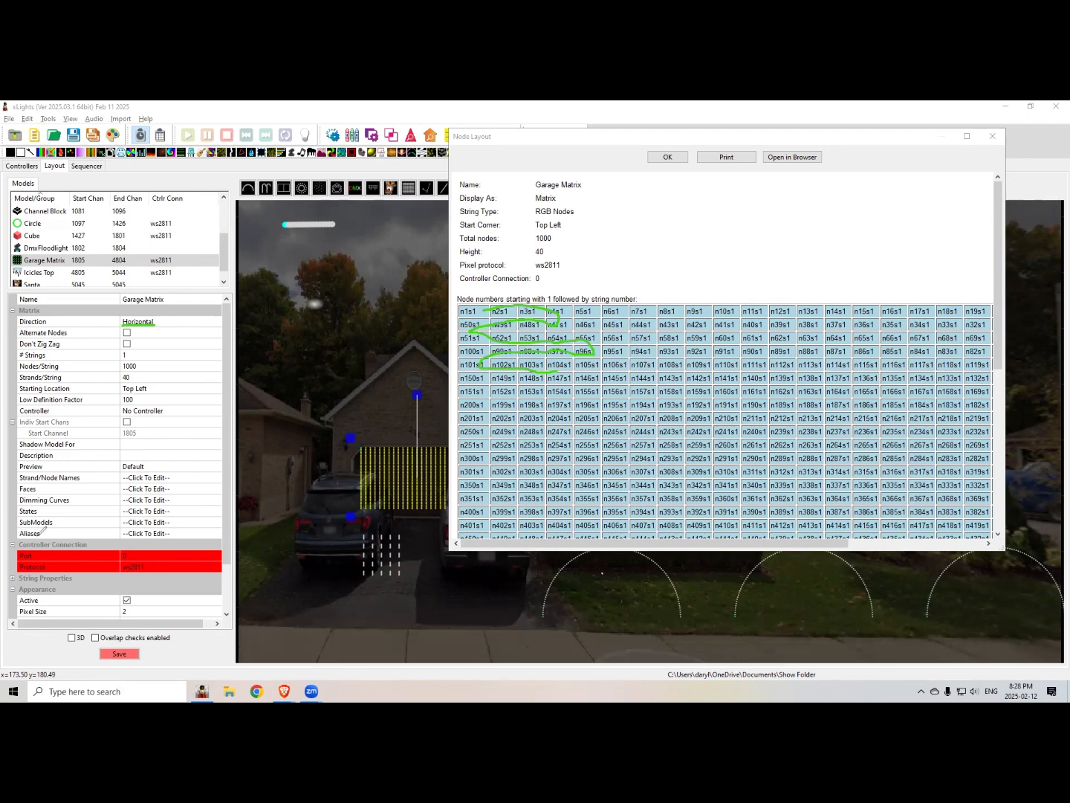
pyautogui.press('Escape')
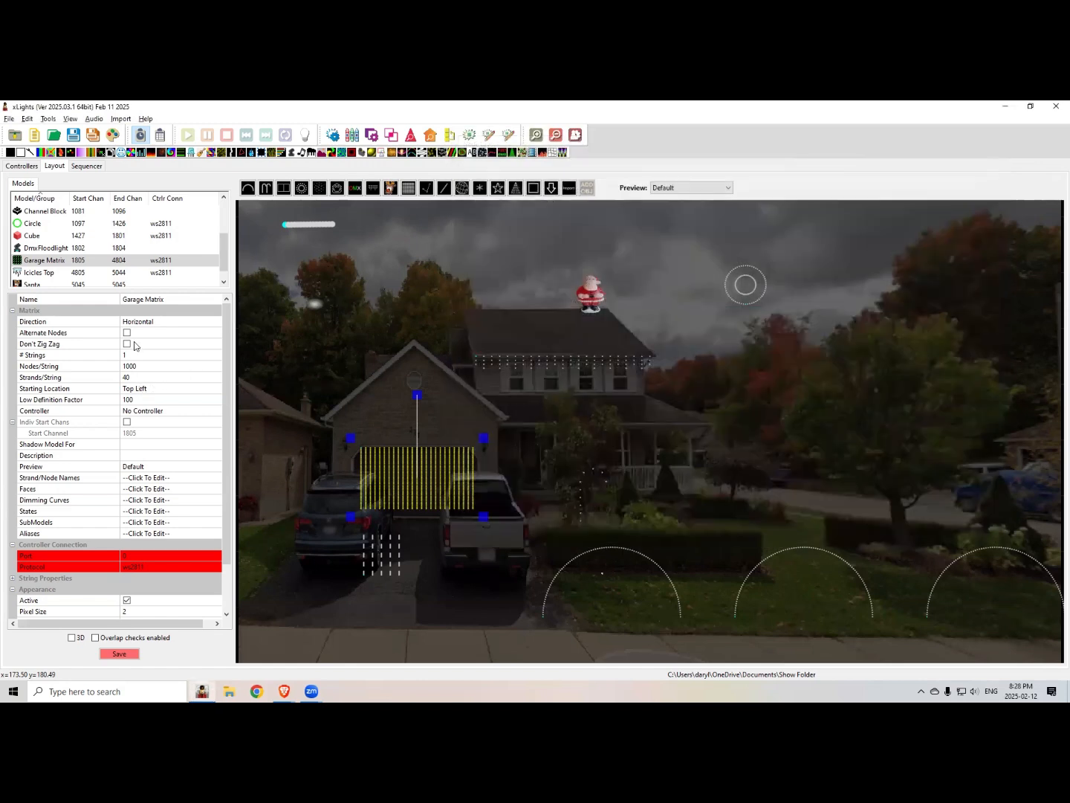
# Step: Set the Garage Matrix's direction to Vertical and check its starting location setting
pyautogui.click(159, 325)
pyautogui.click(163, 327)
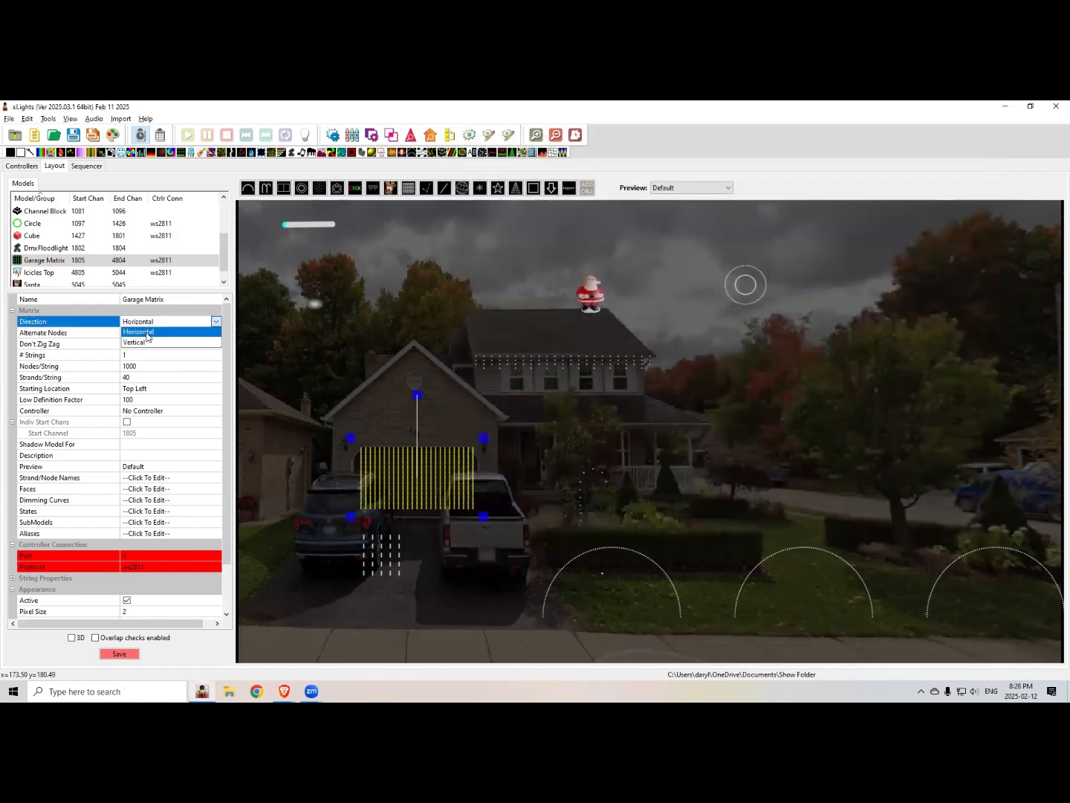
pyautogui.click(145, 343)
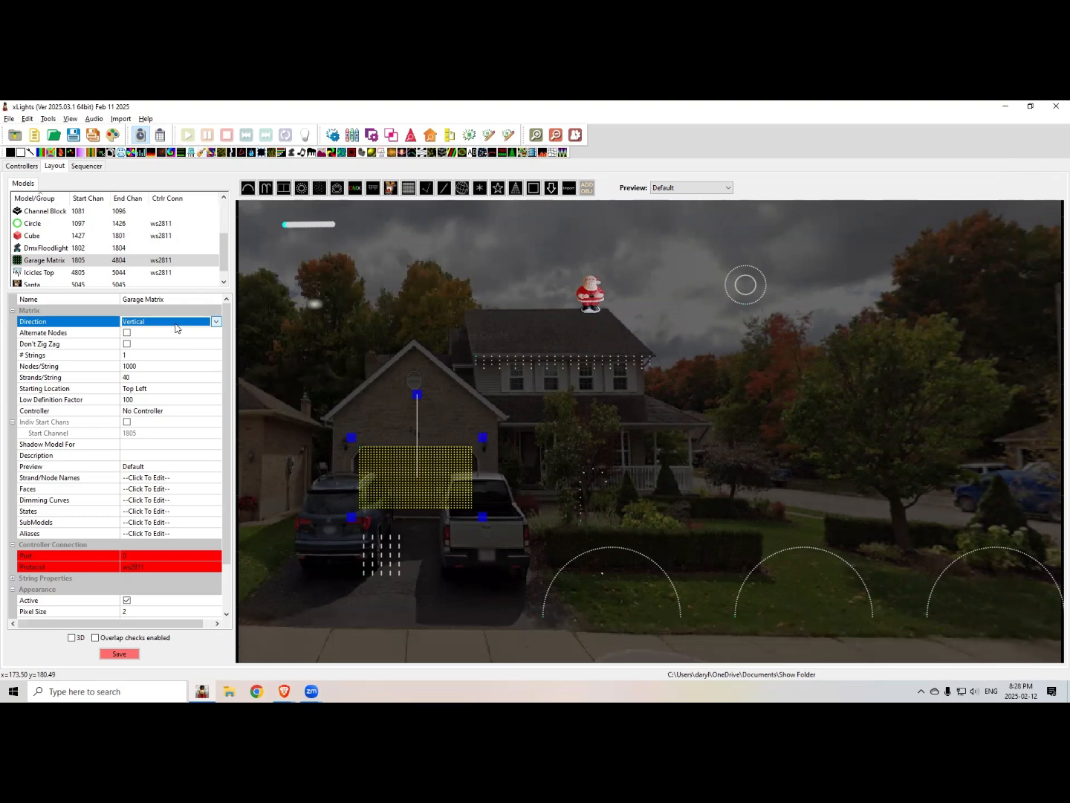
pyautogui.click(155, 389)
pyautogui.click(155, 389)
pyautogui.click(156, 390)
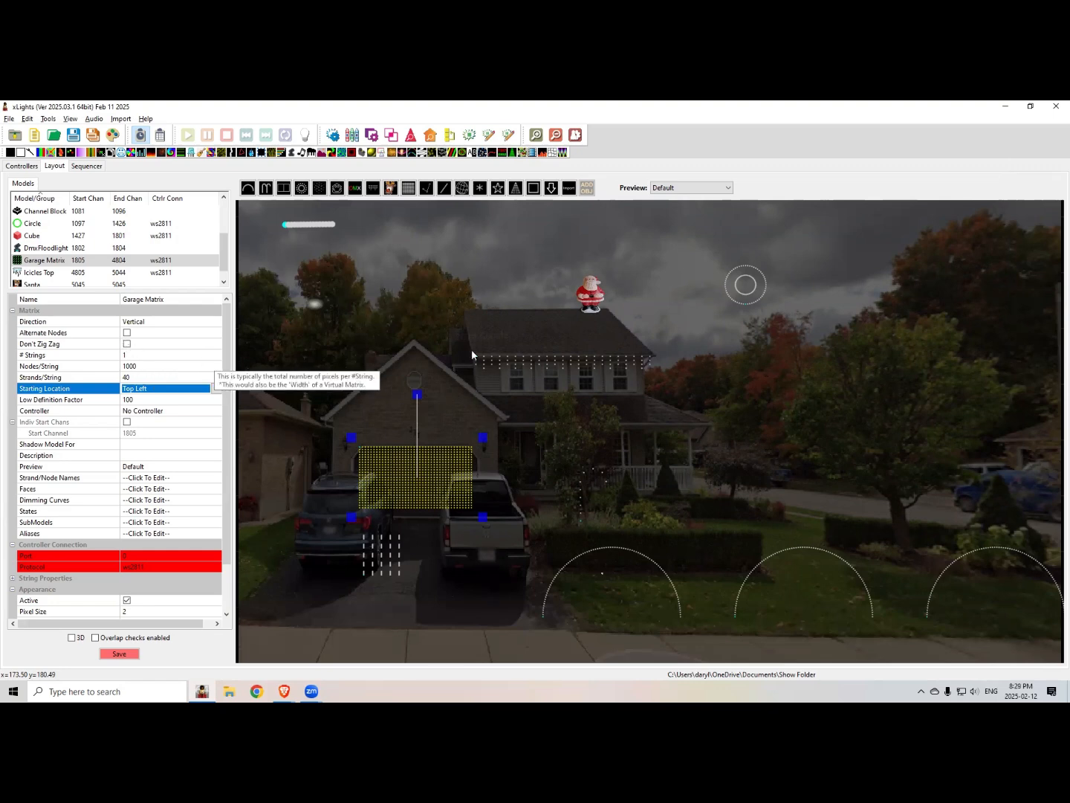
# Step: Examine the node order in the Garage Matrix's wiring view, and close the view
pyautogui.rightClick(431, 476)
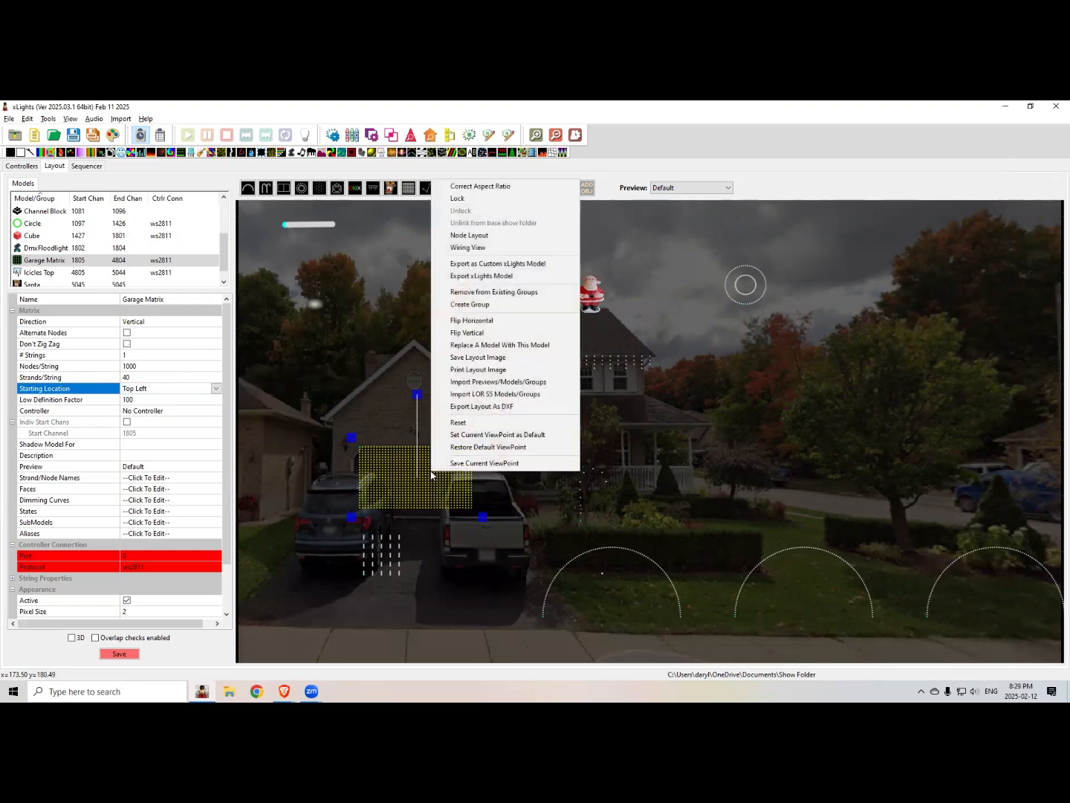
pyautogui.click(489, 251)
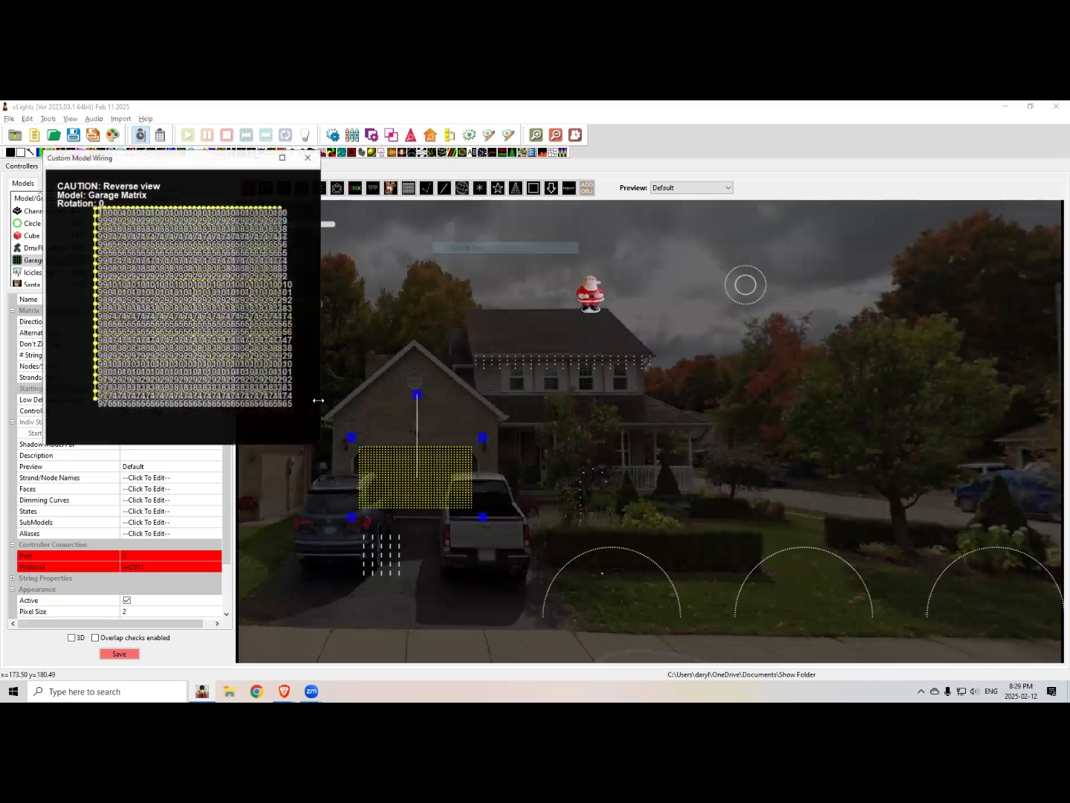
pyautogui.click(308, 158)
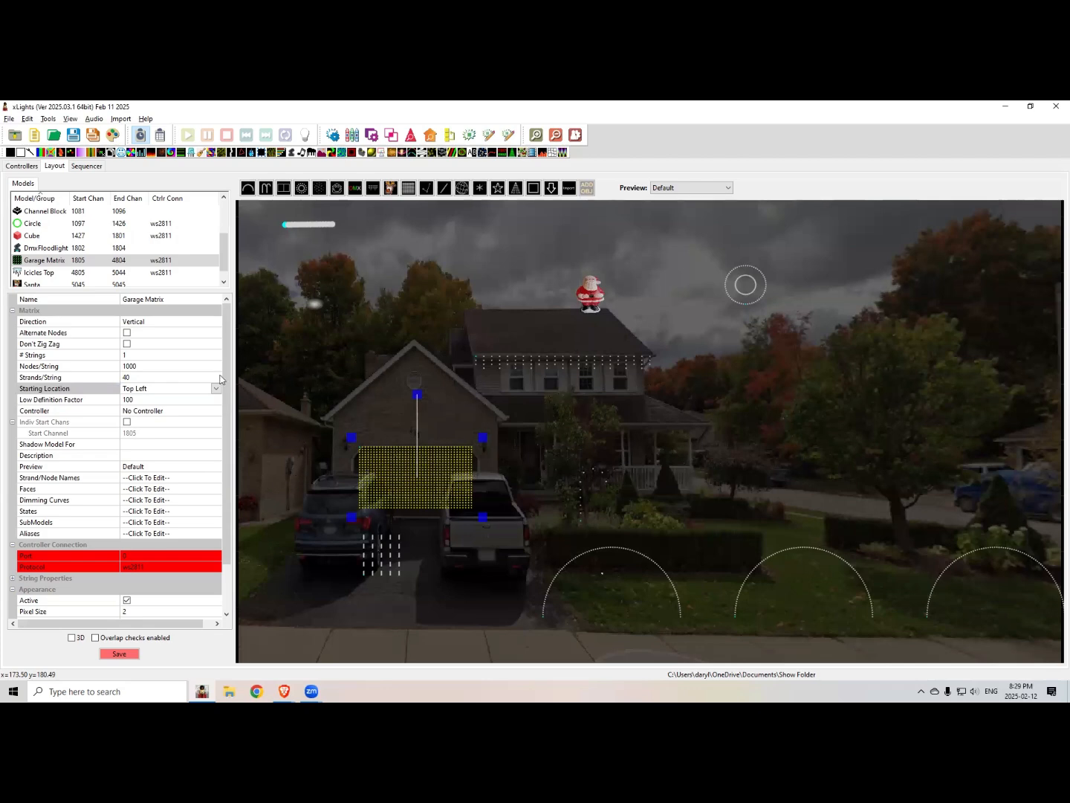
# Step: Try the Square pixel style with a pixel size of 3 on the Garage Matrix
pyautogui.click(389, 470)
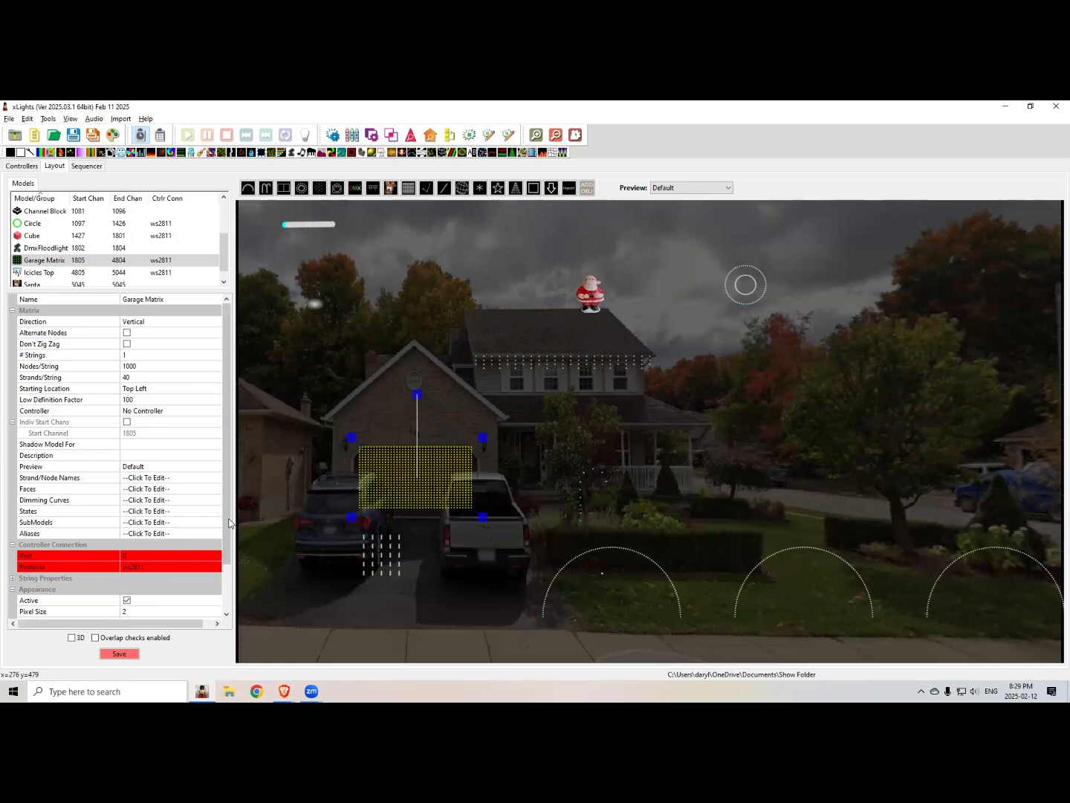
pyautogui.scroll(-2, 229, 523)
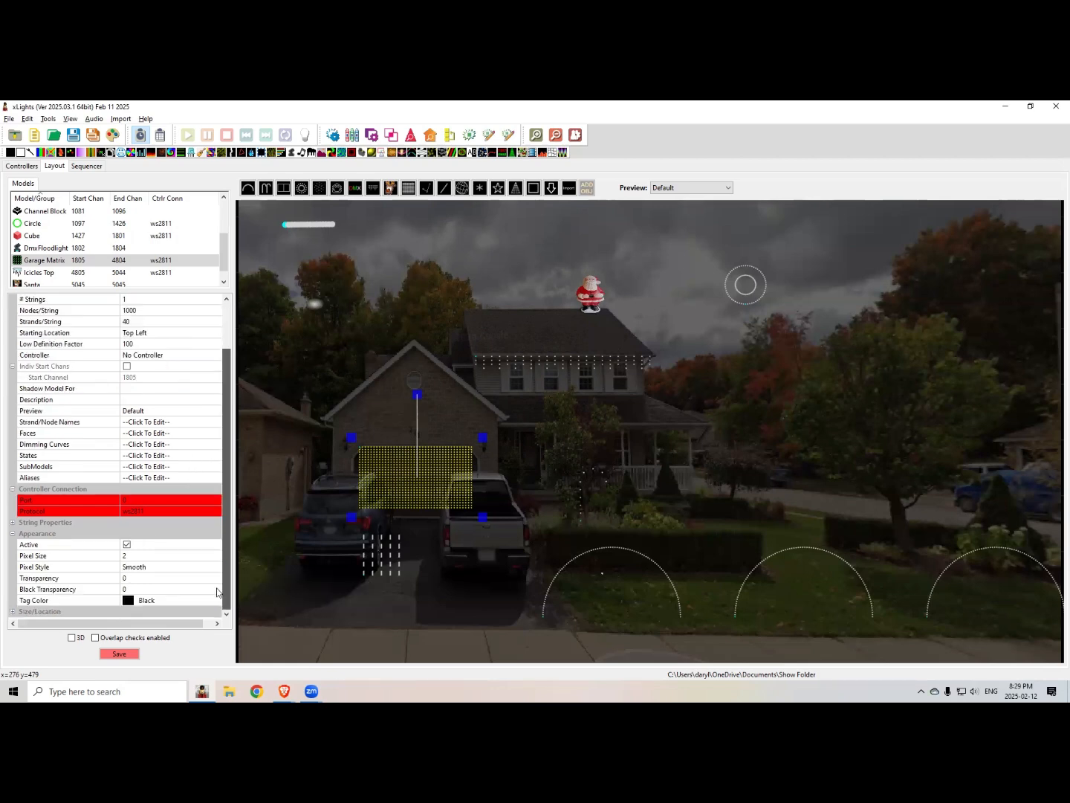
pyautogui.click(423, 481)
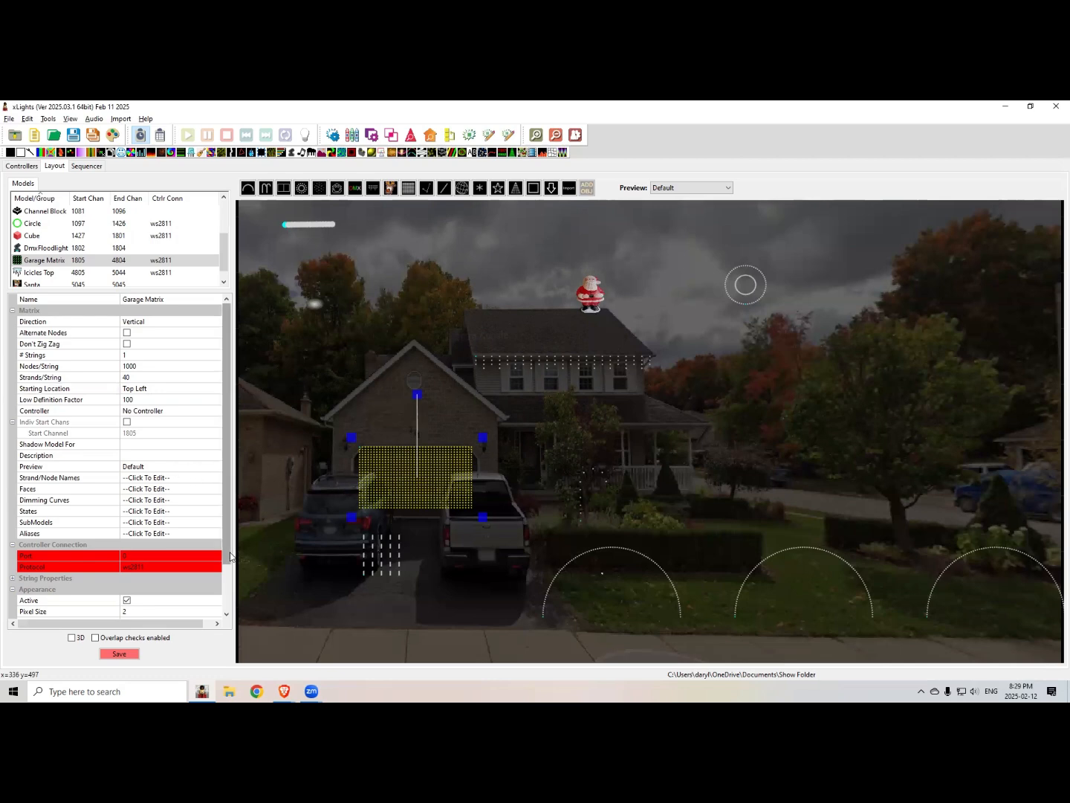
pyautogui.scroll(-2, 231, 556)
pyautogui.click(155, 566)
pyautogui.click(155, 567)
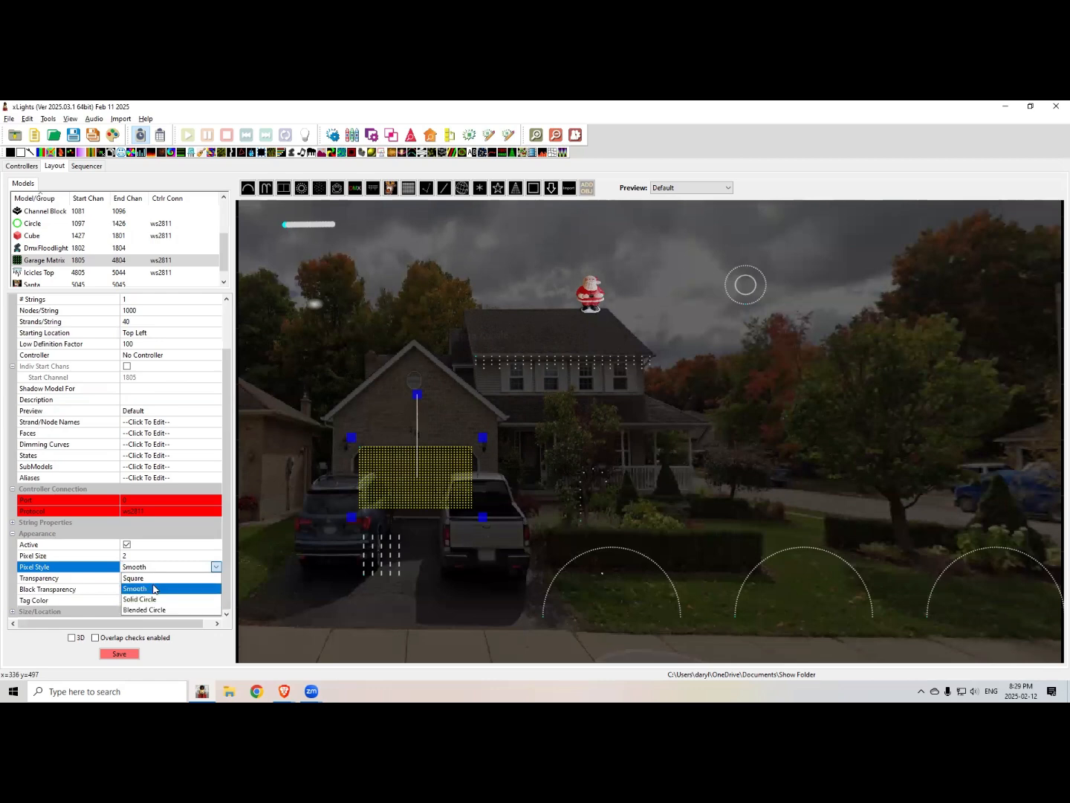
pyautogui.click(153, 578)
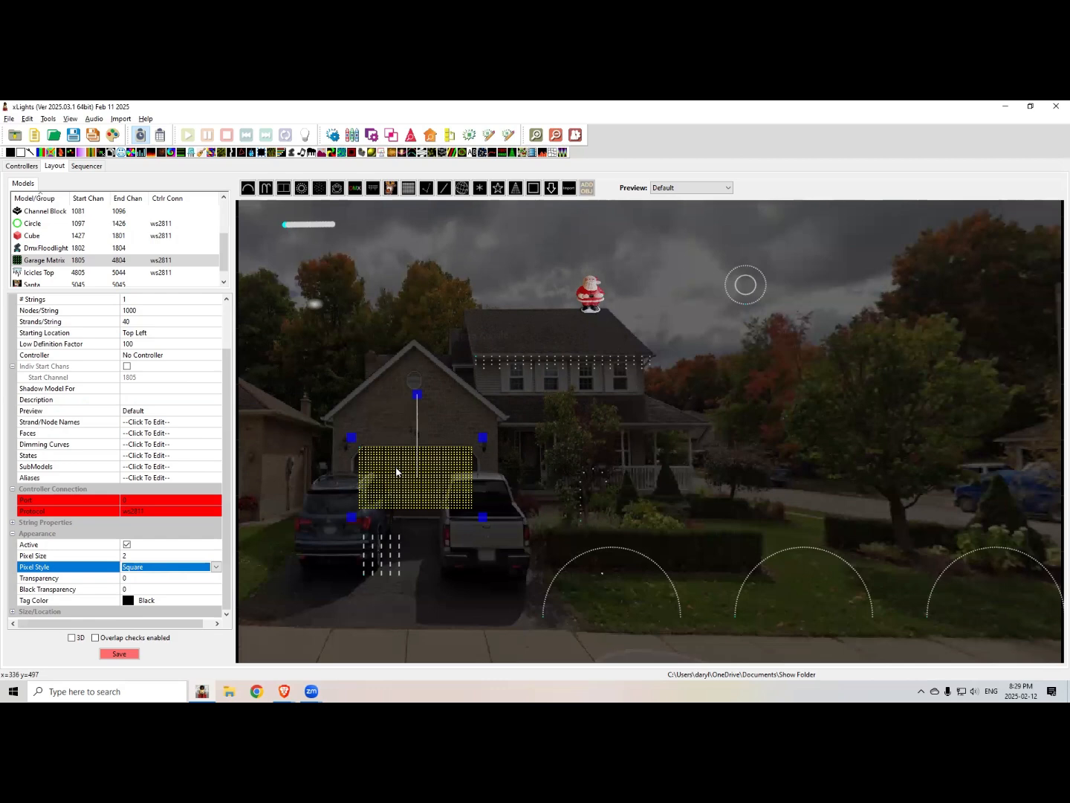
pyautogui.click(136, 555)
pyautogui.write('3')
pyautogui.press('Return')
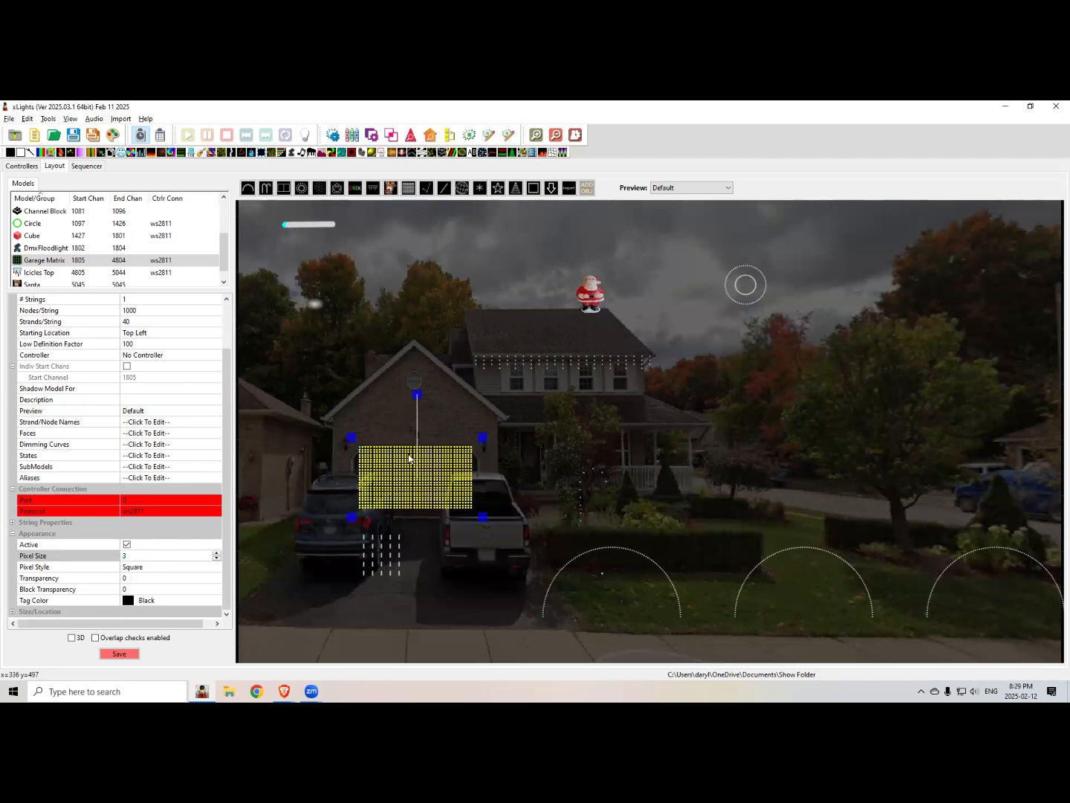
# Step: Set the Garage Matrix's pixel size back to 2 and its pixel style back to Smooth
pyautogui.moveTo(129, 556); pyautogui.dragTo(109, 556)
pyautogui.write('2')
pyautogui.press('Return')
pyautogui.click(151, 567)
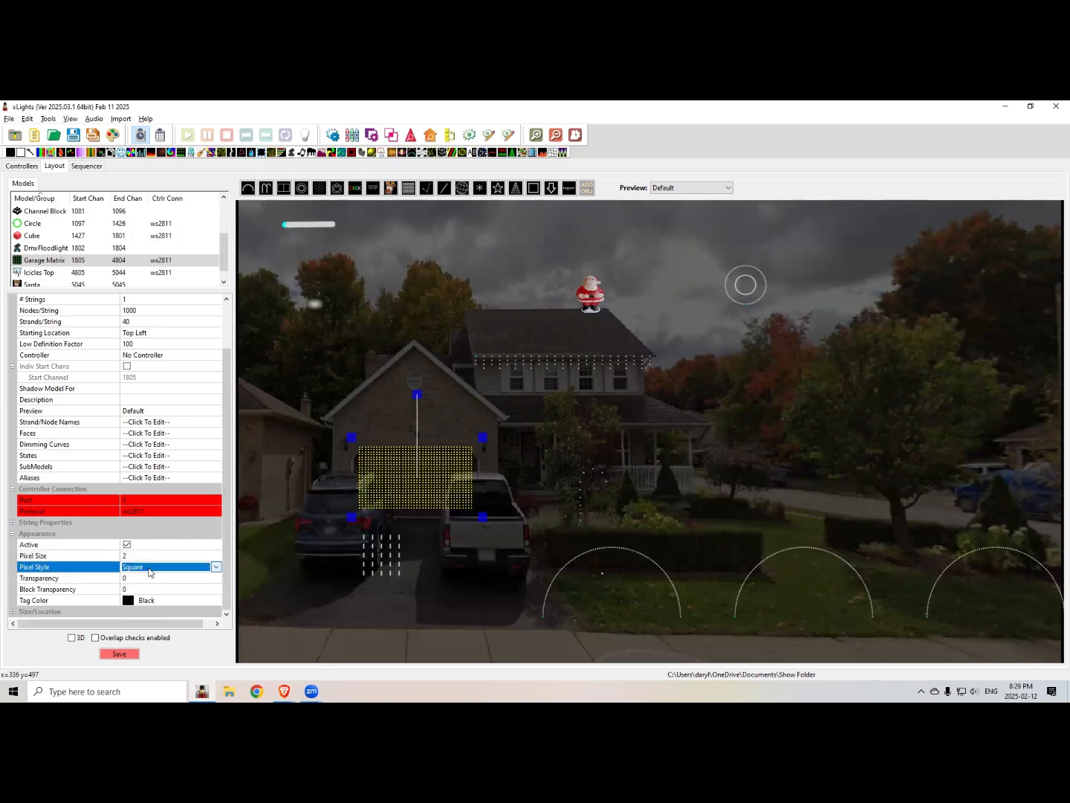
pyautogui.click(151, 568)
pyautogui.click(148, 590)
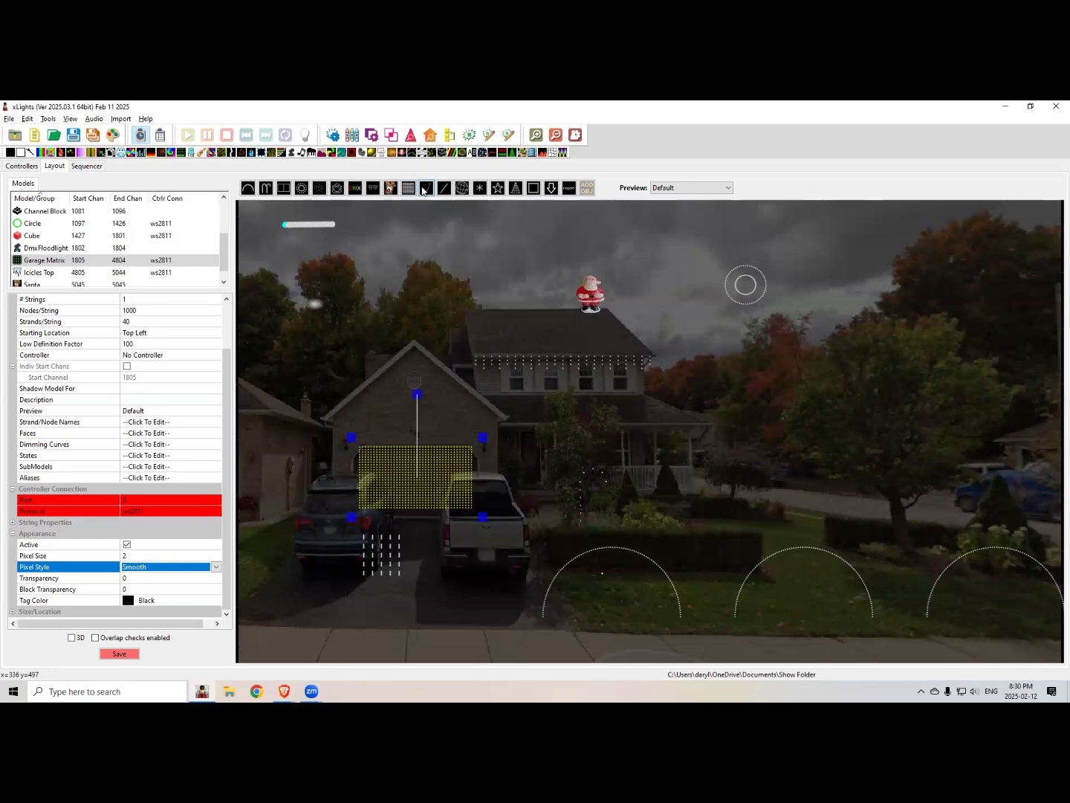
# Step: Draw two vertical Single Line models and fit them over the two rightmost porch posts
pyautogui.click(598, 390)
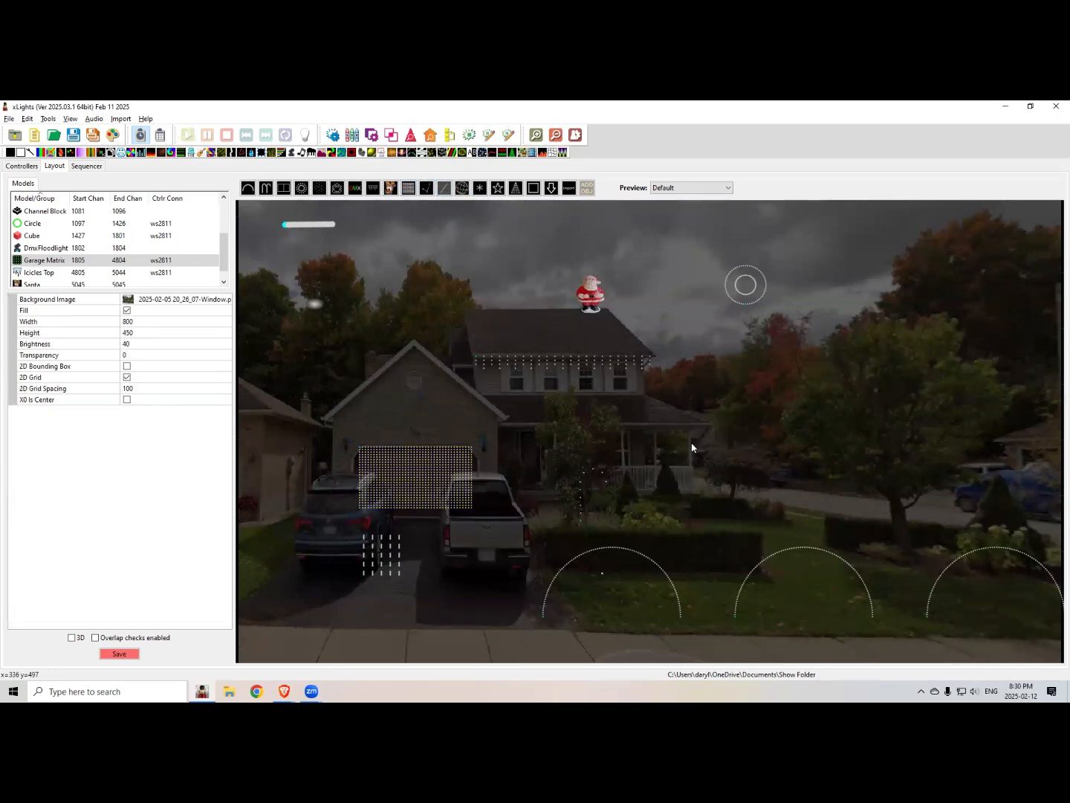
pyautogui.moveTo(689, 488); pyautogui.dragTo(689, 431)
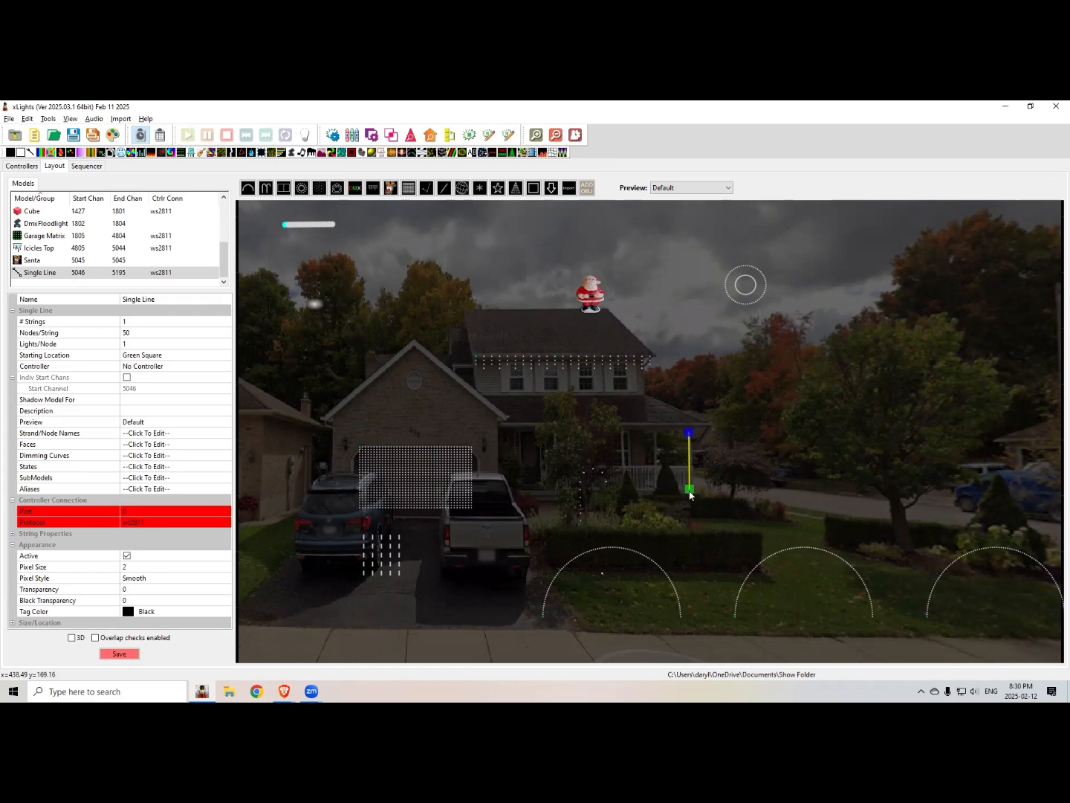
pyautogui.click(445, 187)
pyautogui.moveTo(750, 411); pyautogui.dragTo(752, 488)
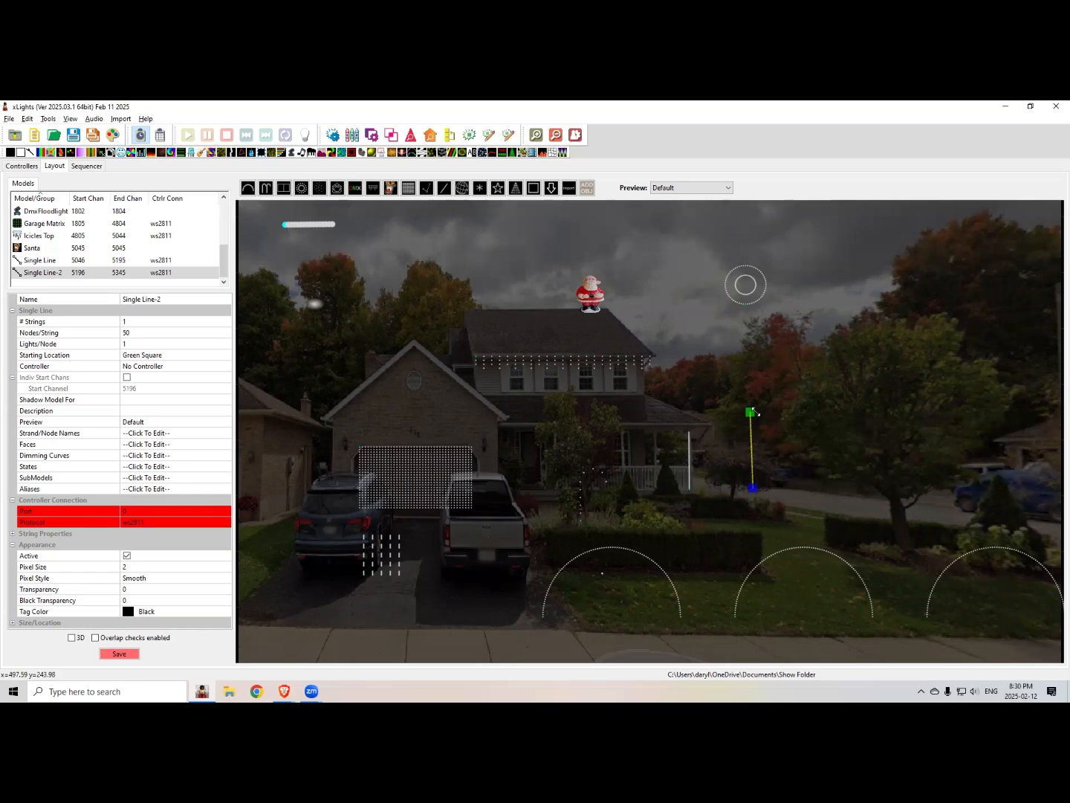
pyautogui.moveTo(750, 413); pyautogui.dragTo(652, 469)
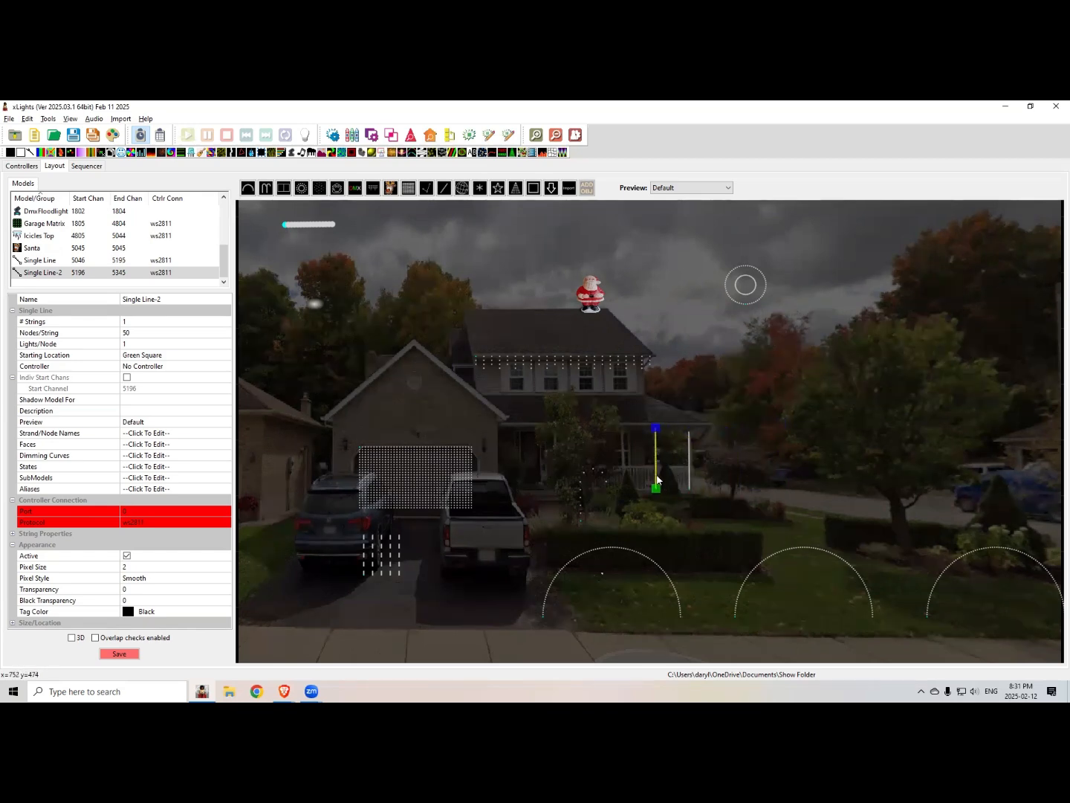
pyautogui.click(152, 297)
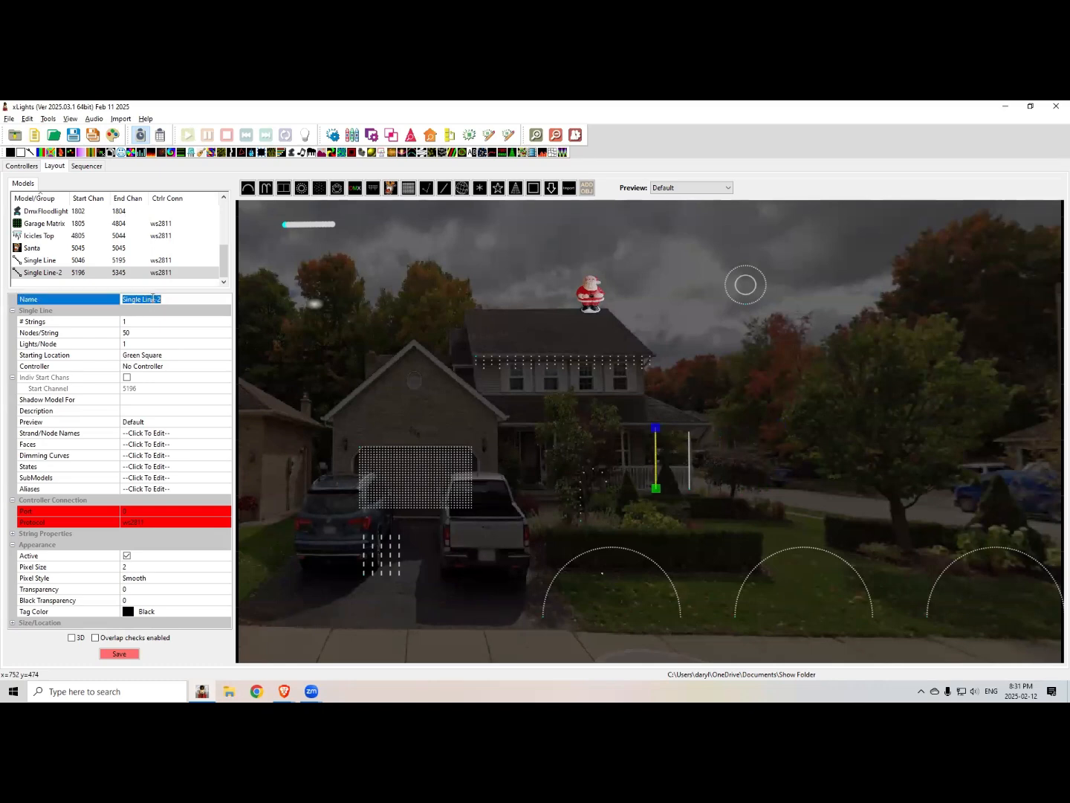
pyautogui.write('Rai')
pyautogui.press('BackSpace')
pyautogui.press('BackSpace')
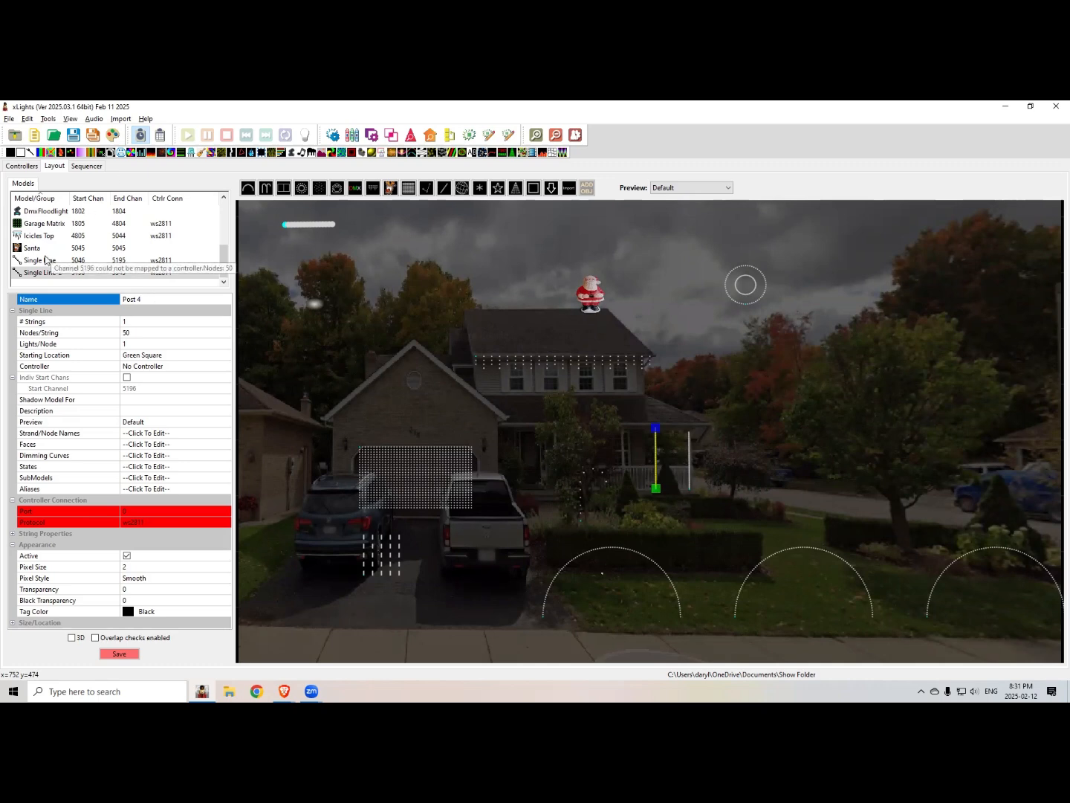
pyautogui.click(101, 262)
# Step: Rename the single line on the inner of the two porch posts as Post 4
pyautogui.click(87, 273)
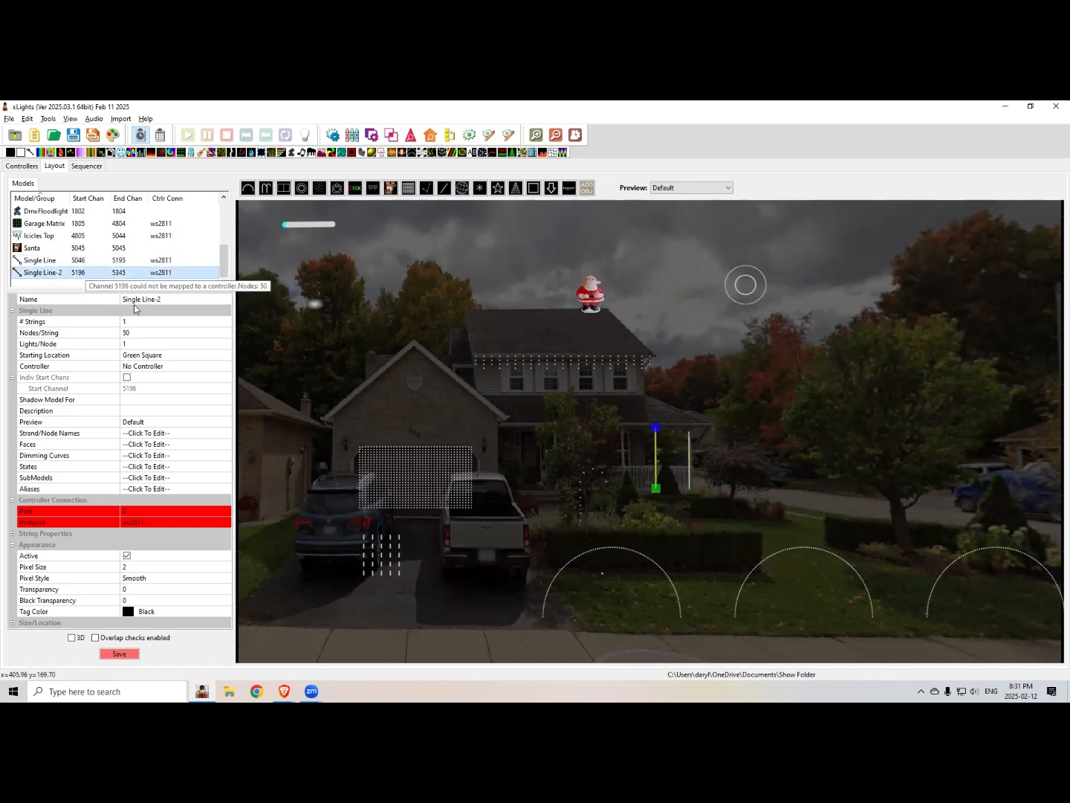
pyautogui.click(138, 300)
pyautogui.write('Post 4')
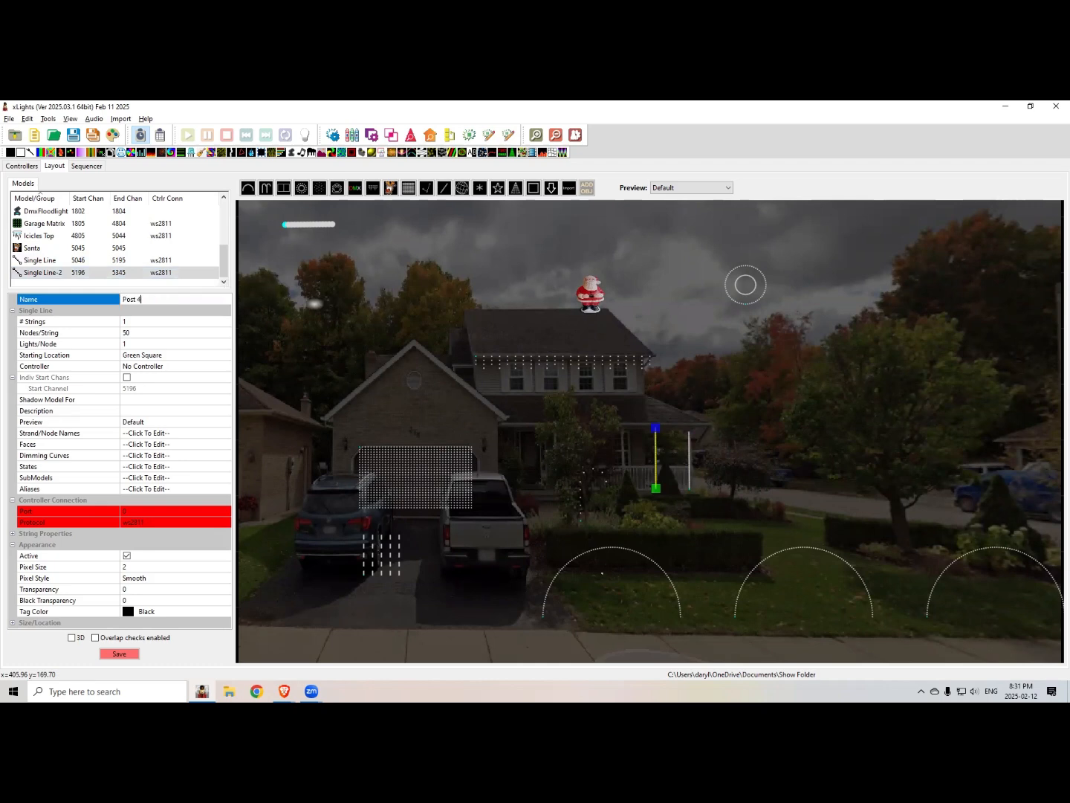
pyautogui.press('Return')
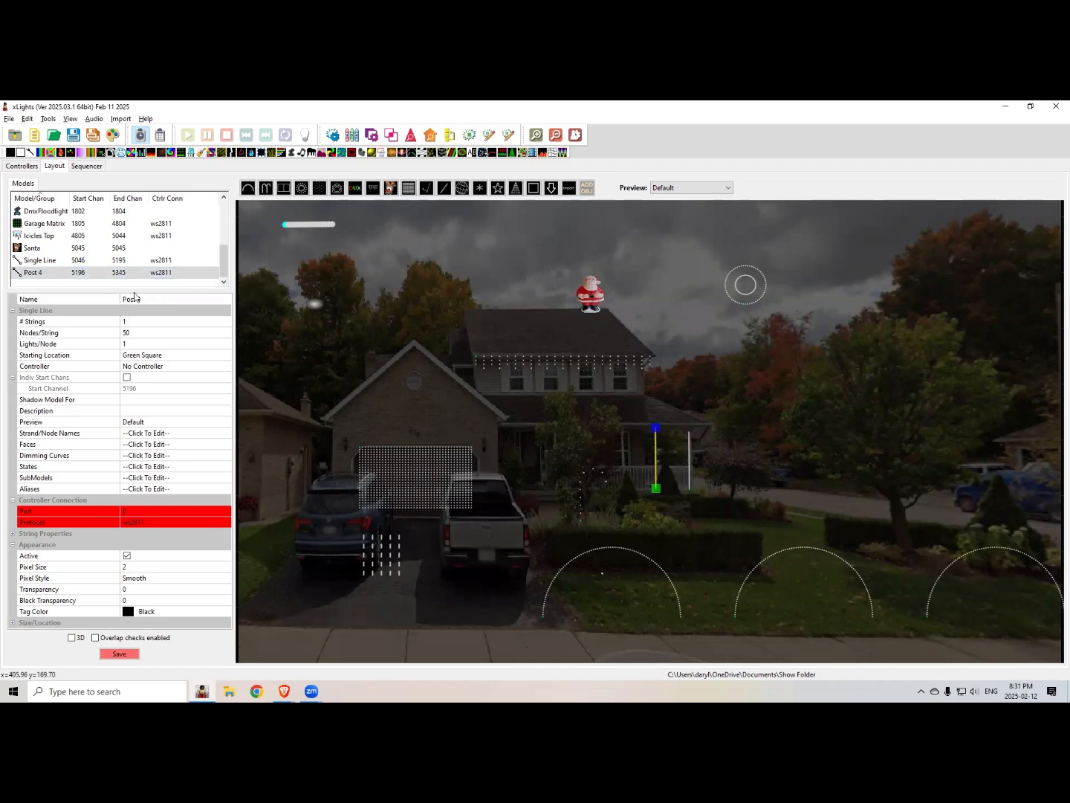
# Step: Rename the single line on the outer porch post as Post 5, saving the old name as an alias
pyautogui.click(70, 261)
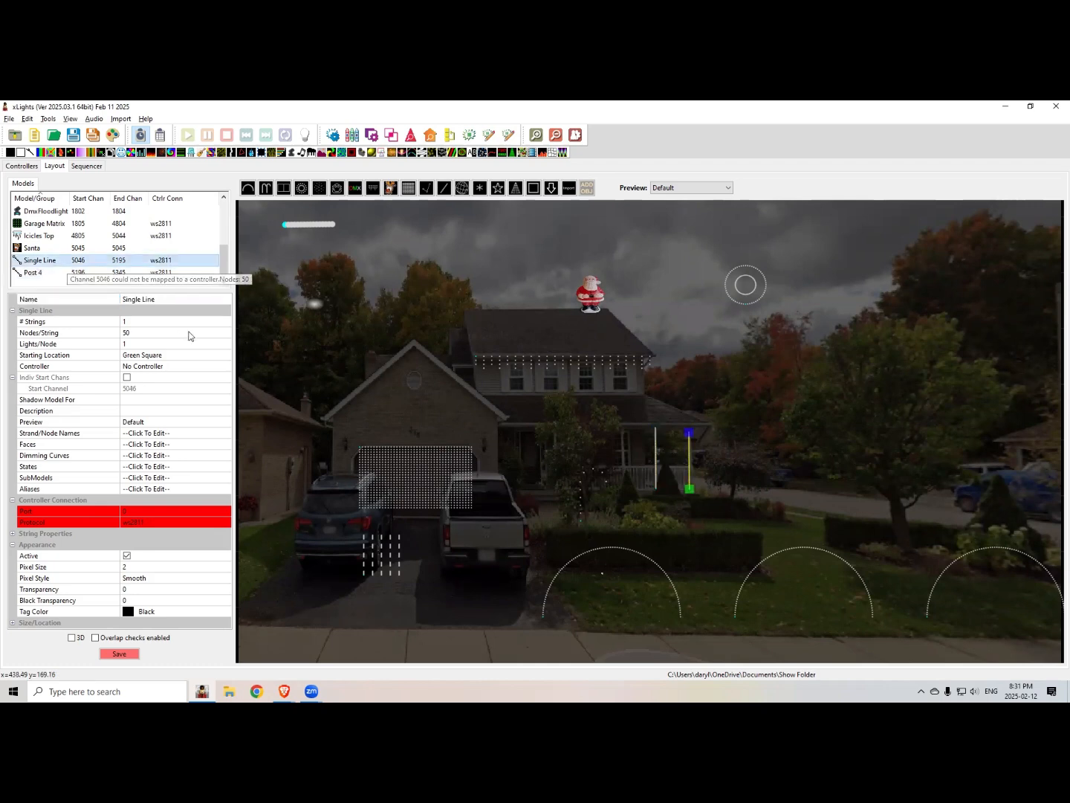
pyautogui.click(165, 300)
pyautogui.write('Post 5')
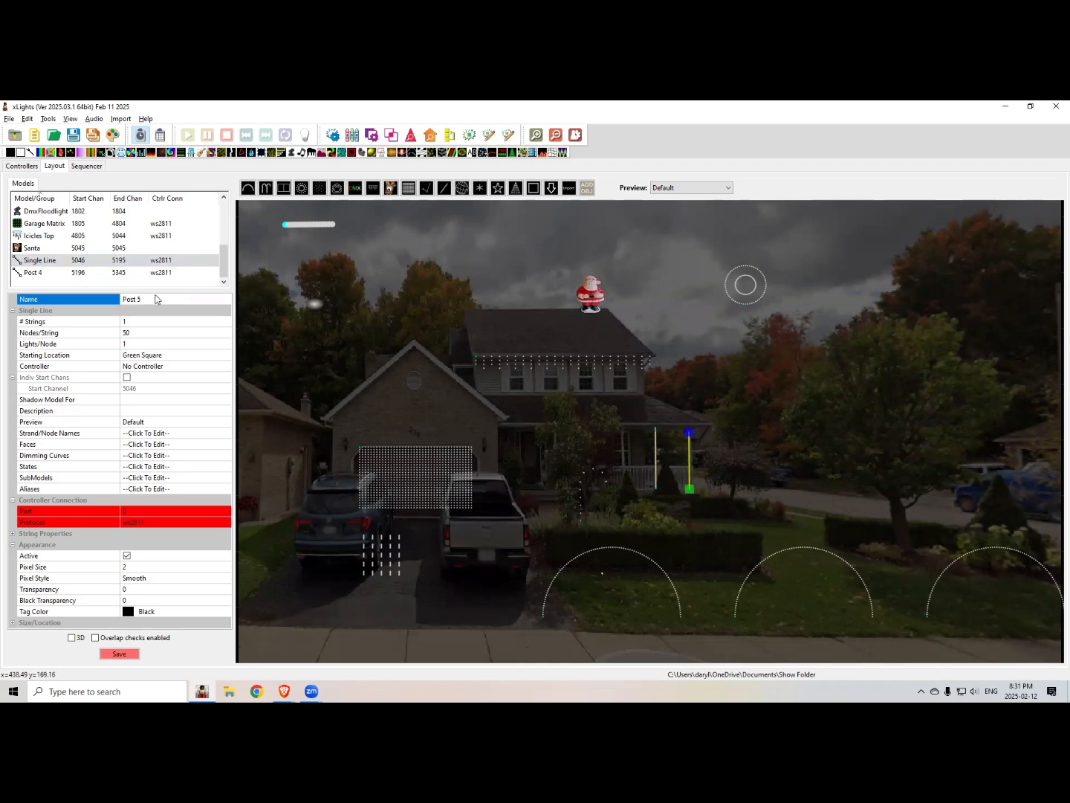
pyautogui.press('Return')
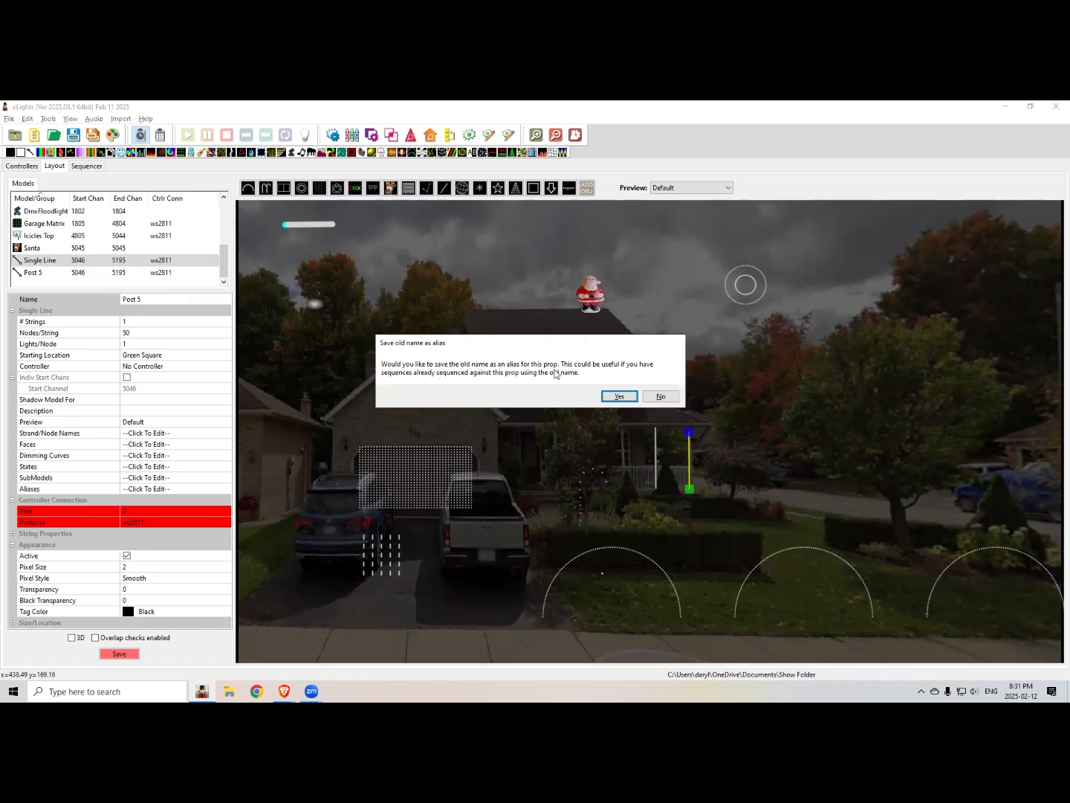
pyautogui.click(618, 395)
pyautogui.click(70, 264)
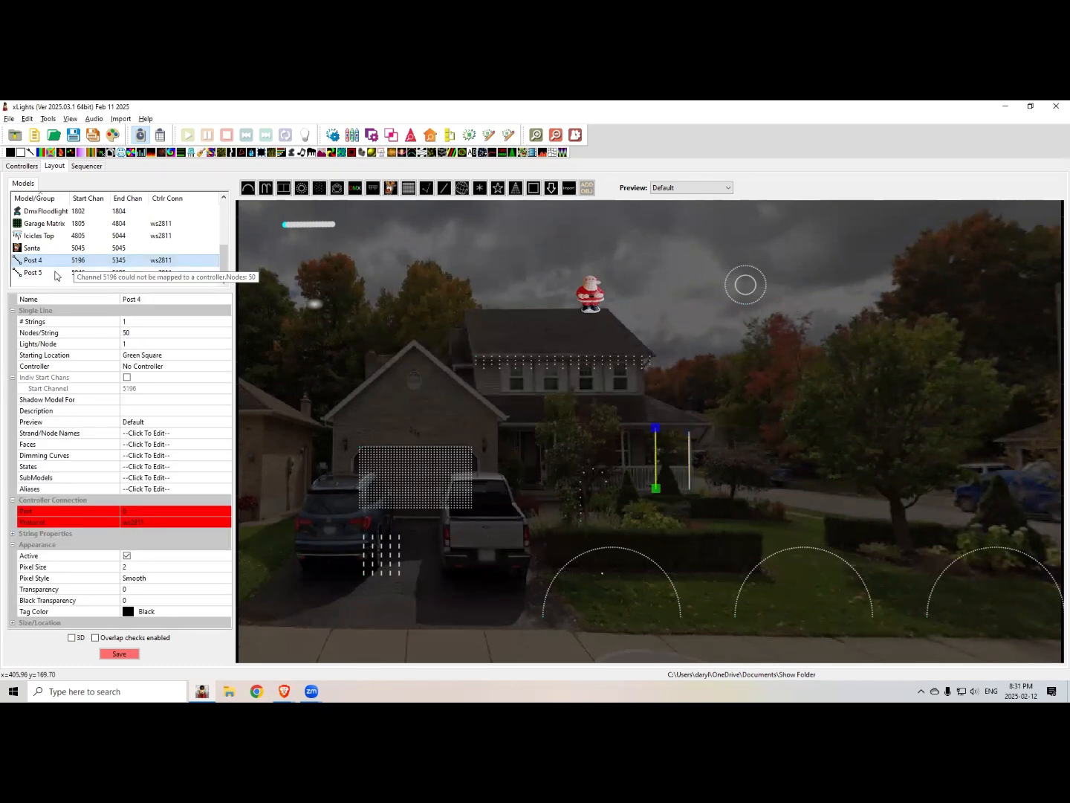
pyautogui.click(42, 275)
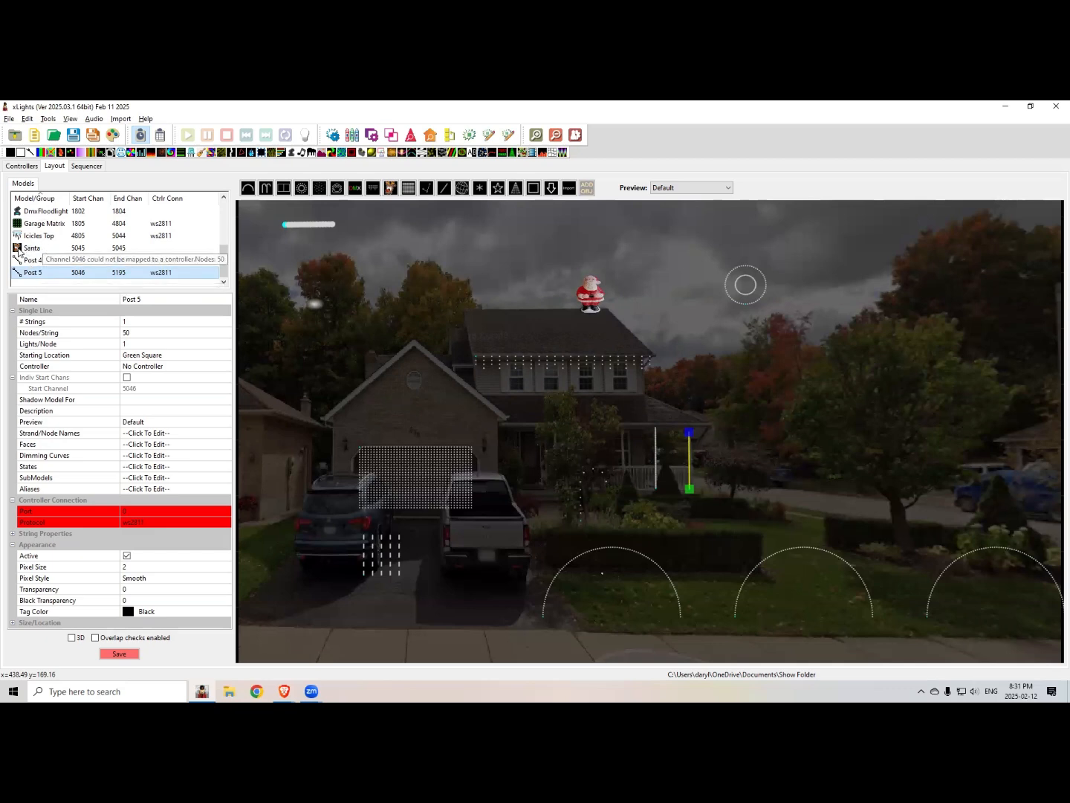
pyautogui.click(31, 262)
pyautogui.click(30, 273)
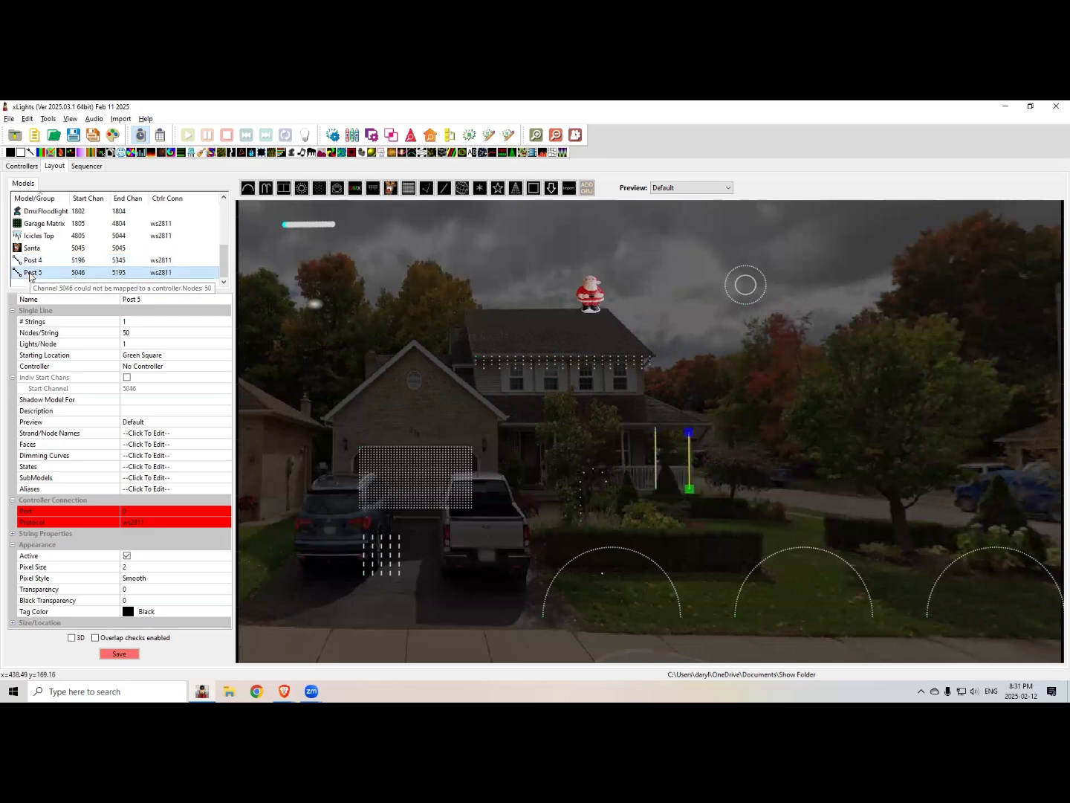
# Step: Rename the Garage Matrix model as Matrix Garage without saving the old names as aliases
pyautogui.click(33, 226)
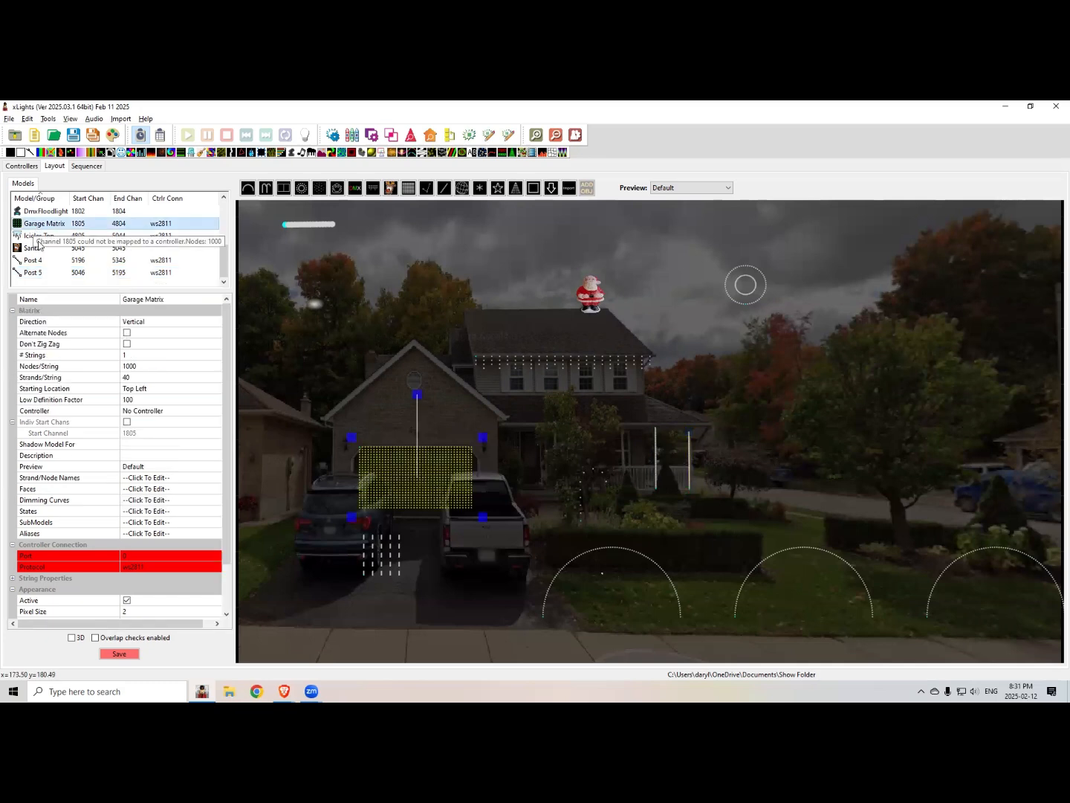
pyautogui.click(167, 298)
pyautogui.press('Home')
pyautogui.press('Delete')
pyautogui.press('Delete')
pyautogui.press('Delete')
pyautogui.press('Delete')
pyautogui.press('Delete')
pyautogui.press('Delete')
pyautogui.press('Delete')
pyautogui.press('Delete')
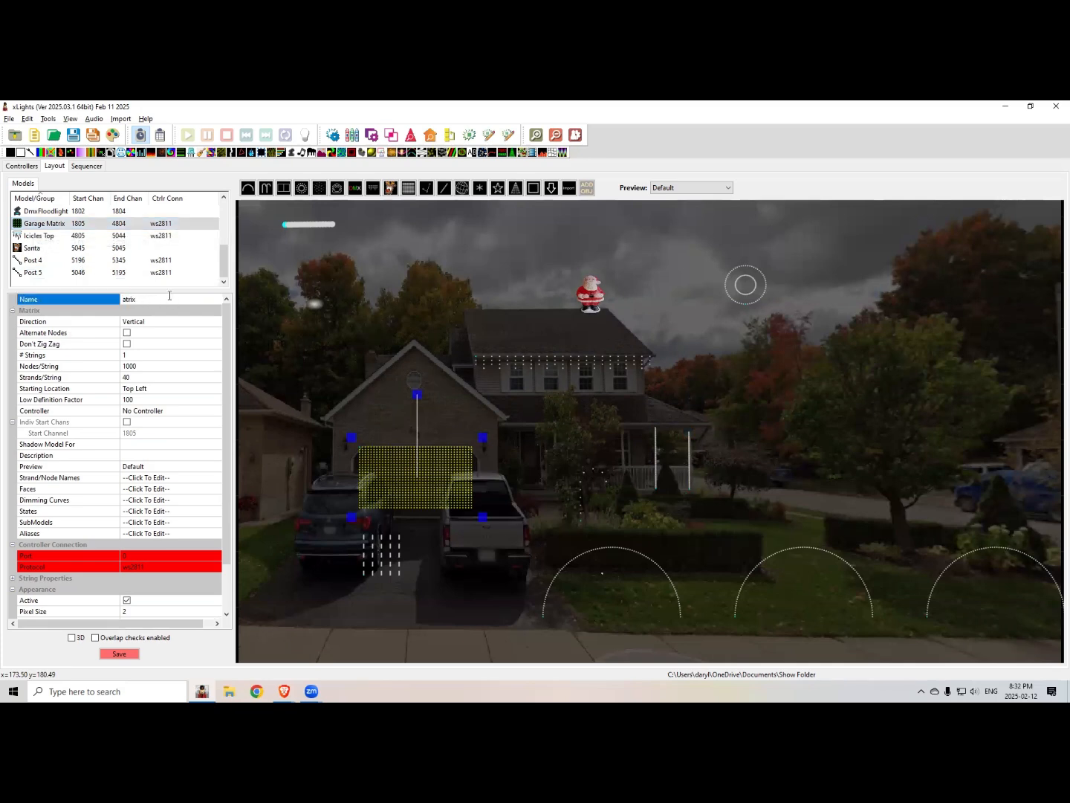
pyautogui.write('M')
pyautogui.press('Return')
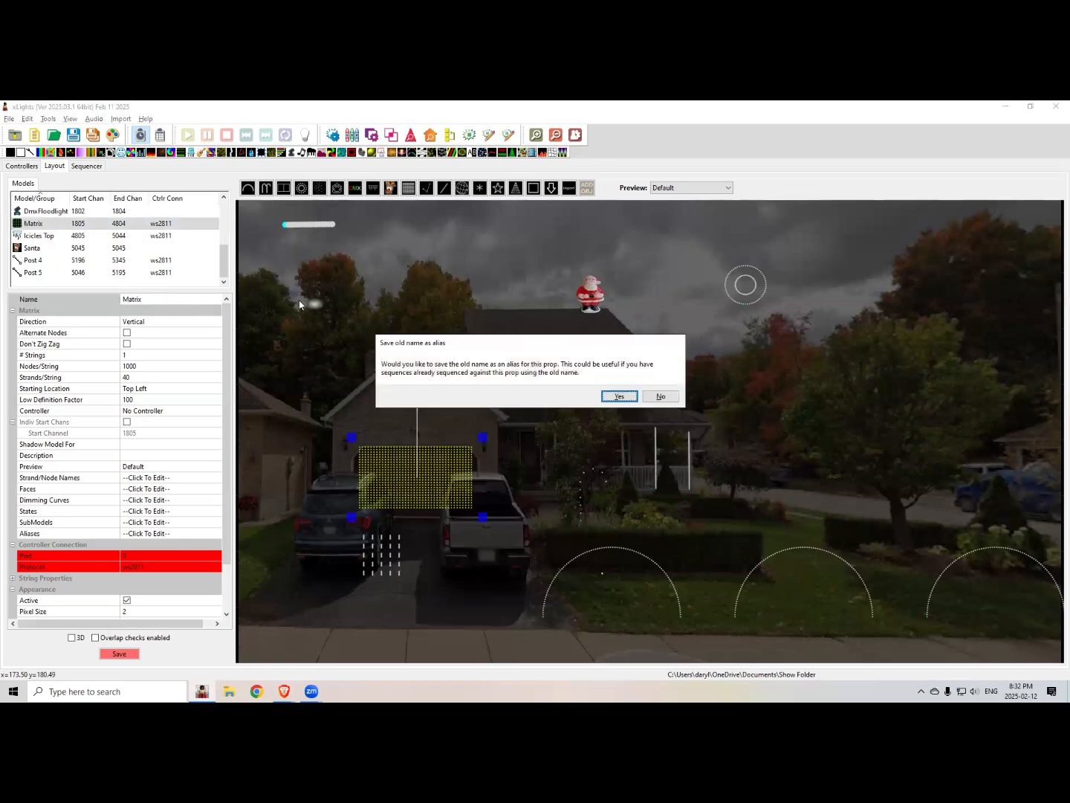
pyautogui.click(664, 397)
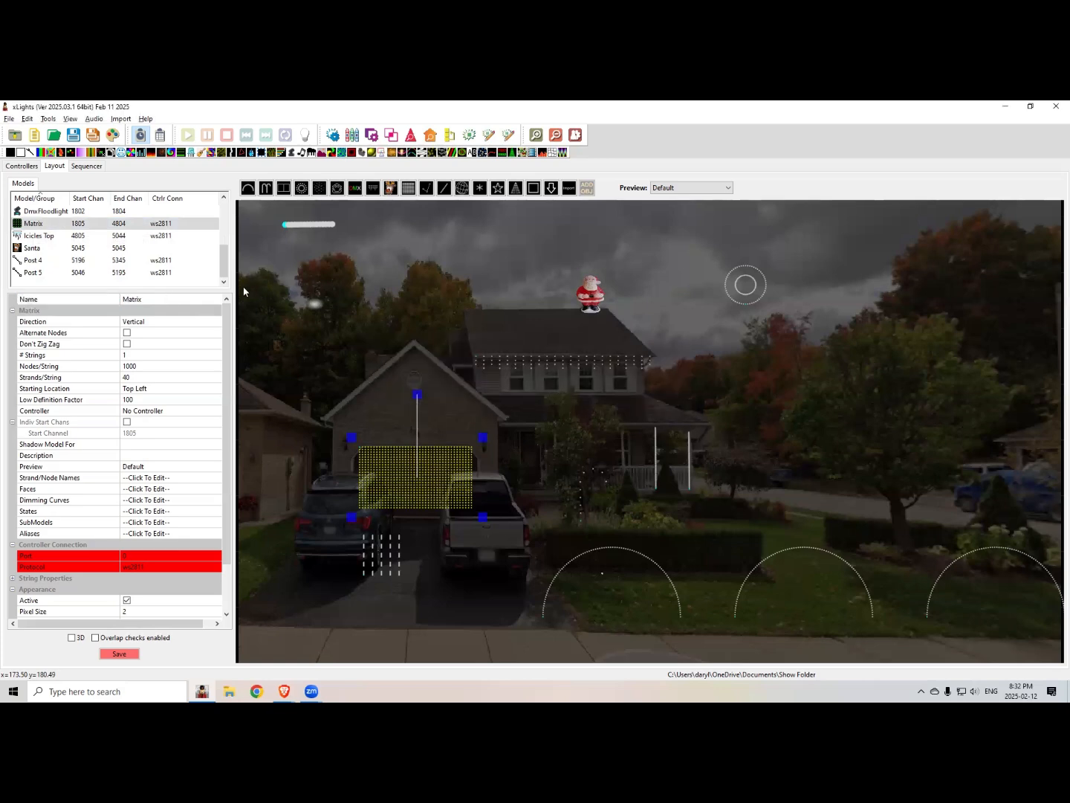
pyautogui.click(187, 295)
pyautogui.press('End')
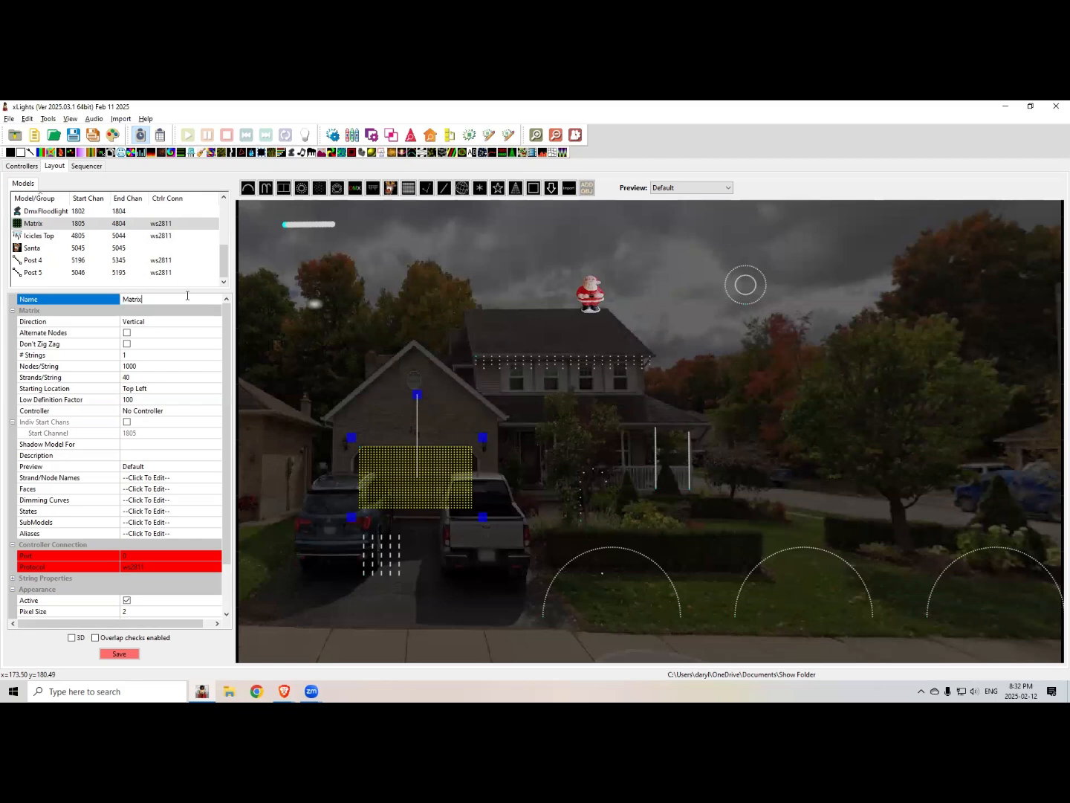
pyautogui.write('Garage')
pyautogui.press('Return')
pyautogui.click(660, 397)
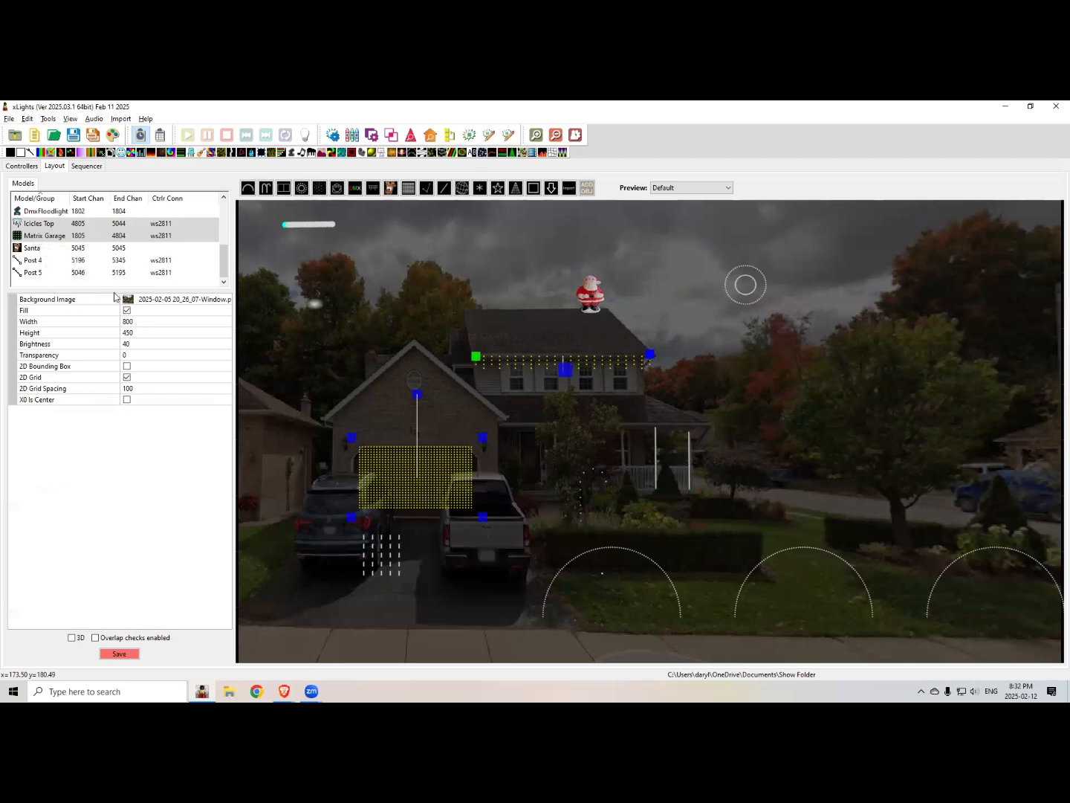
# Step: Enlarge the model list and draw a two-segment Poly Line along the porch eave and up the sloping edge at its far end
pyautogui.moveTo(108, 290); pyautogui.dragTo(104, 390)
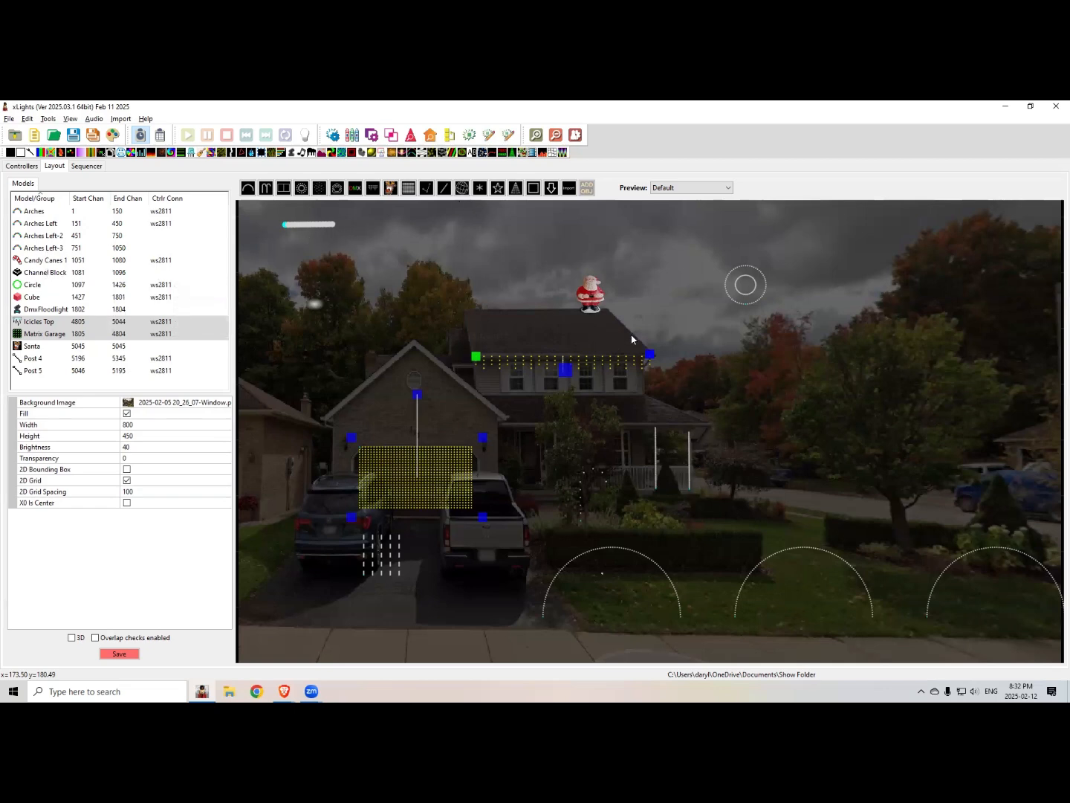
pyautogui.click(423, 189)
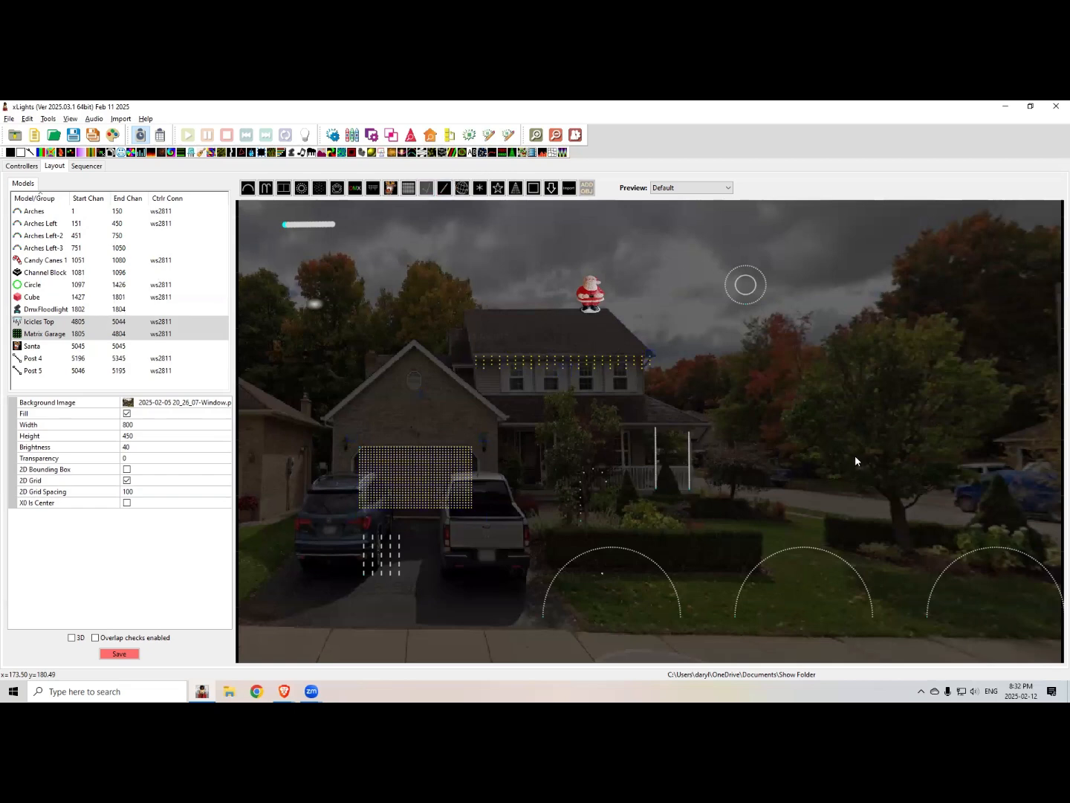
pyautogui.click(500, 423)
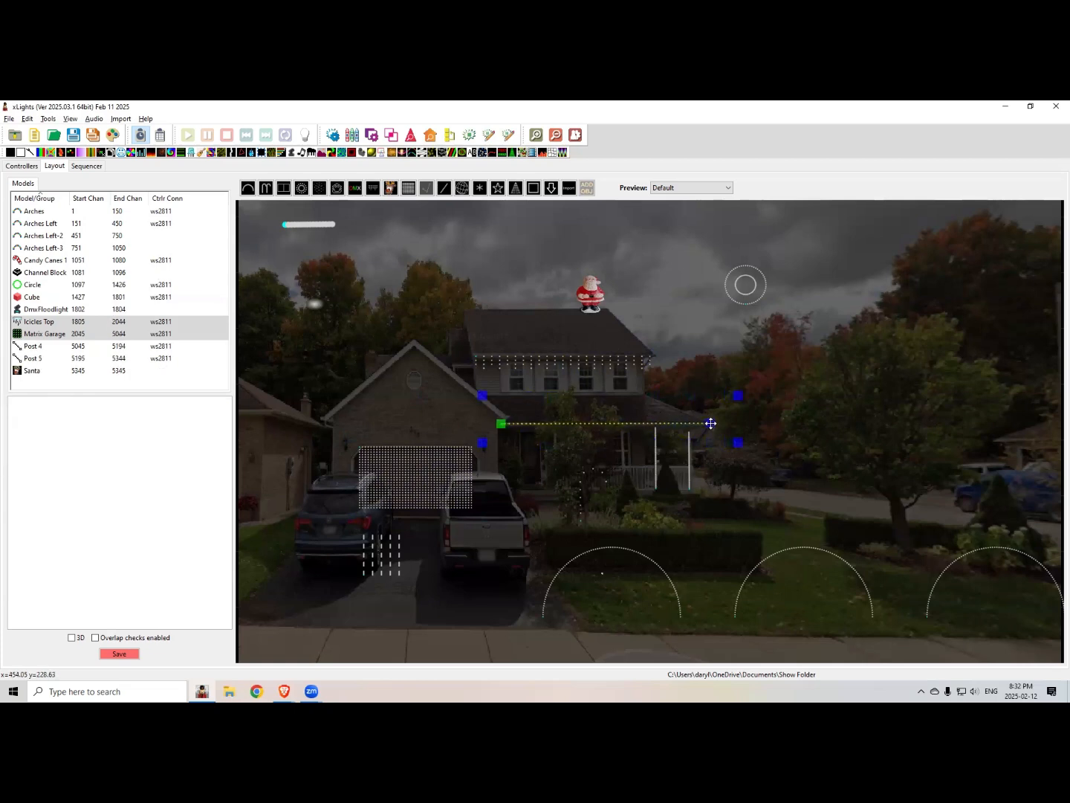
pyautogui.click(710, 422)
pyautogui.click(646, 393)
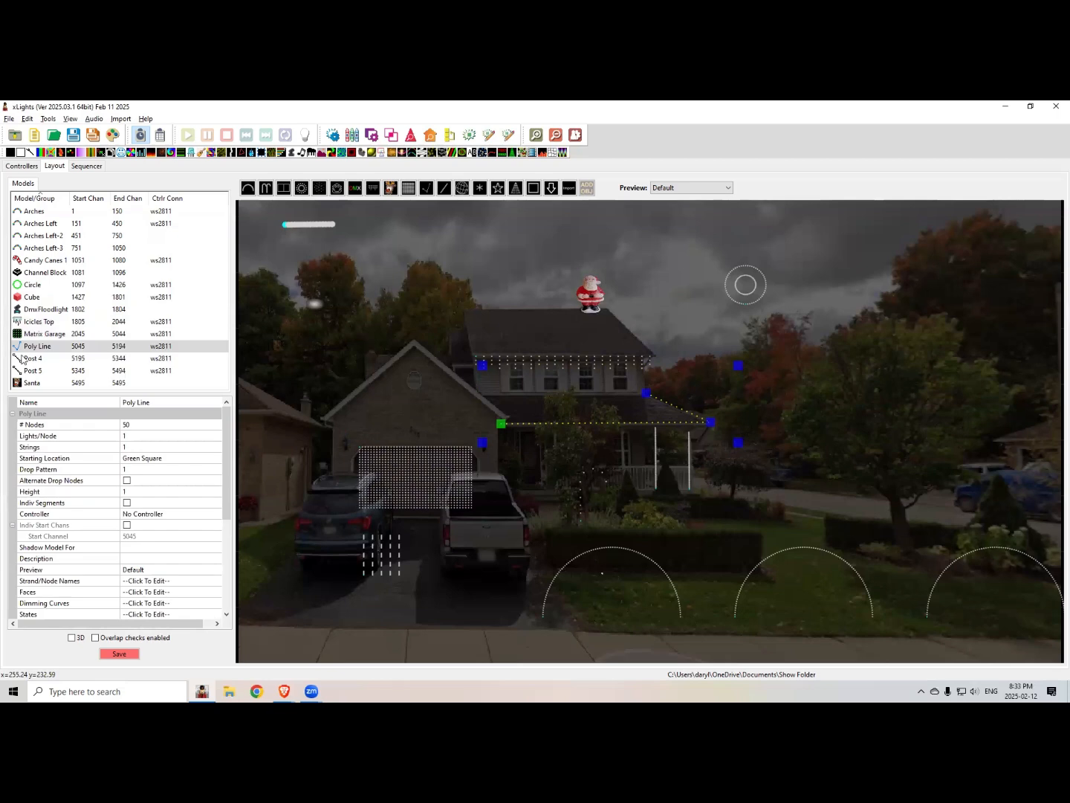
# Step: Rename the new porch Poly Line as Roof Line
pyautogui.click(35, 349)
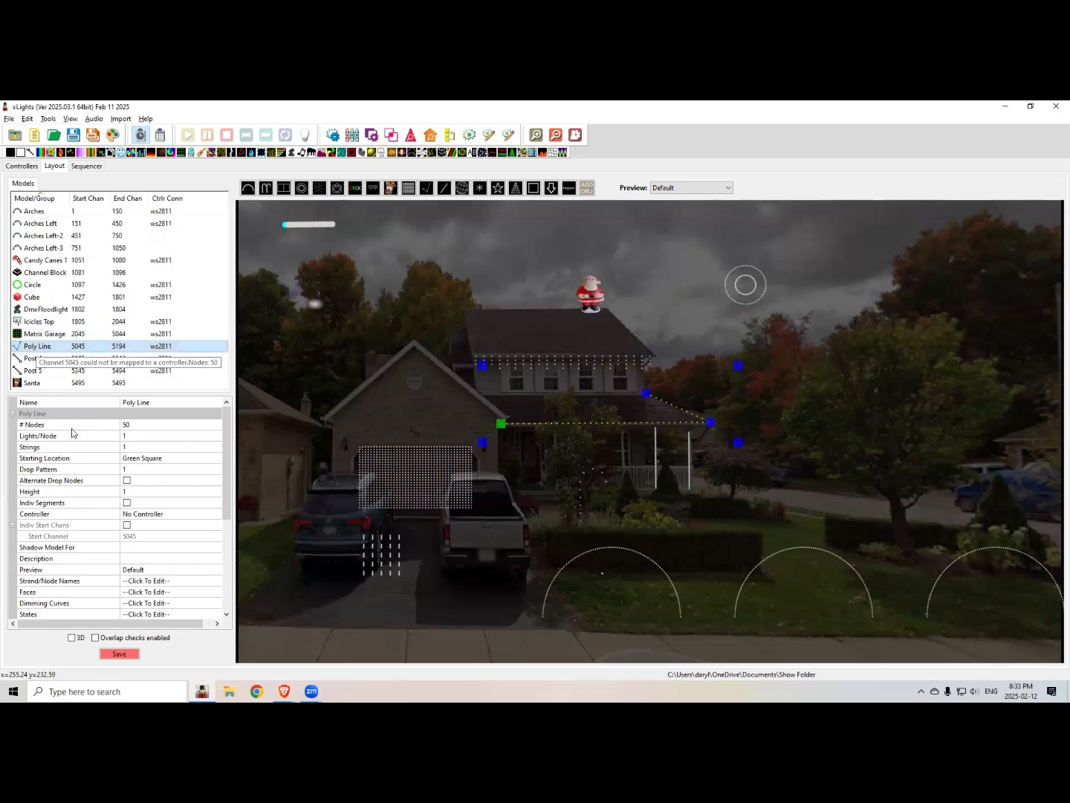
pyautogui.click(165, 401)
pyautogui.write('Roof')
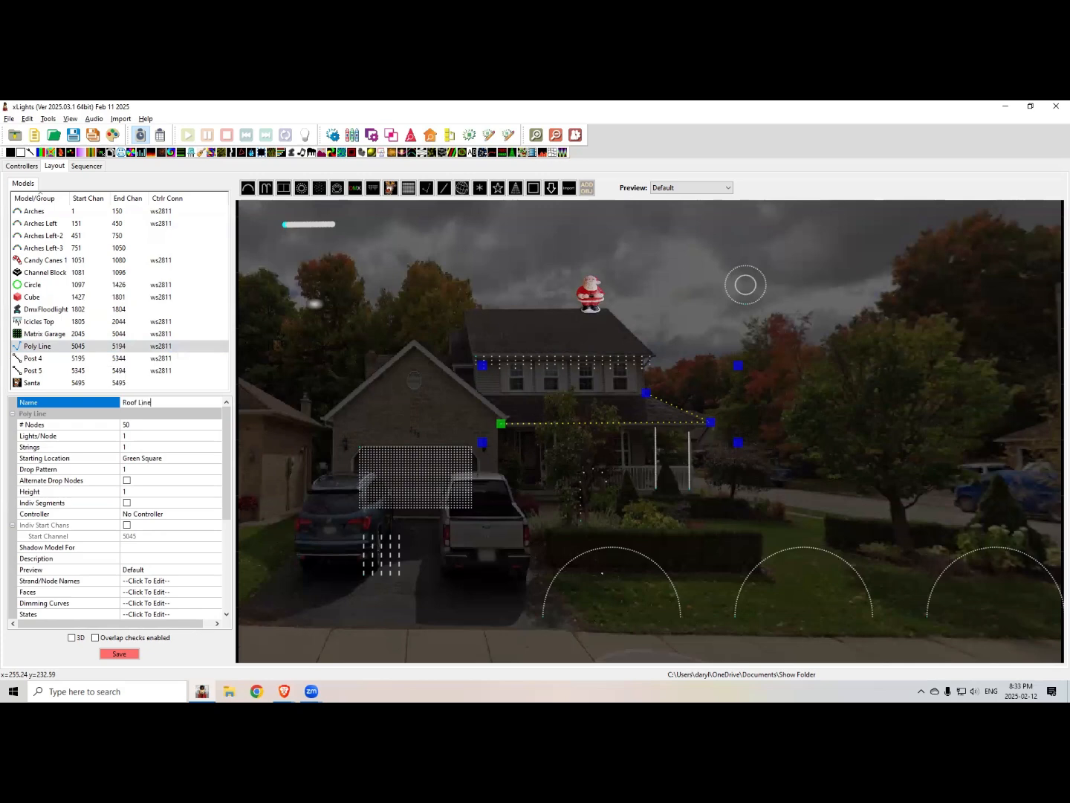
pyautogui.press('Return')
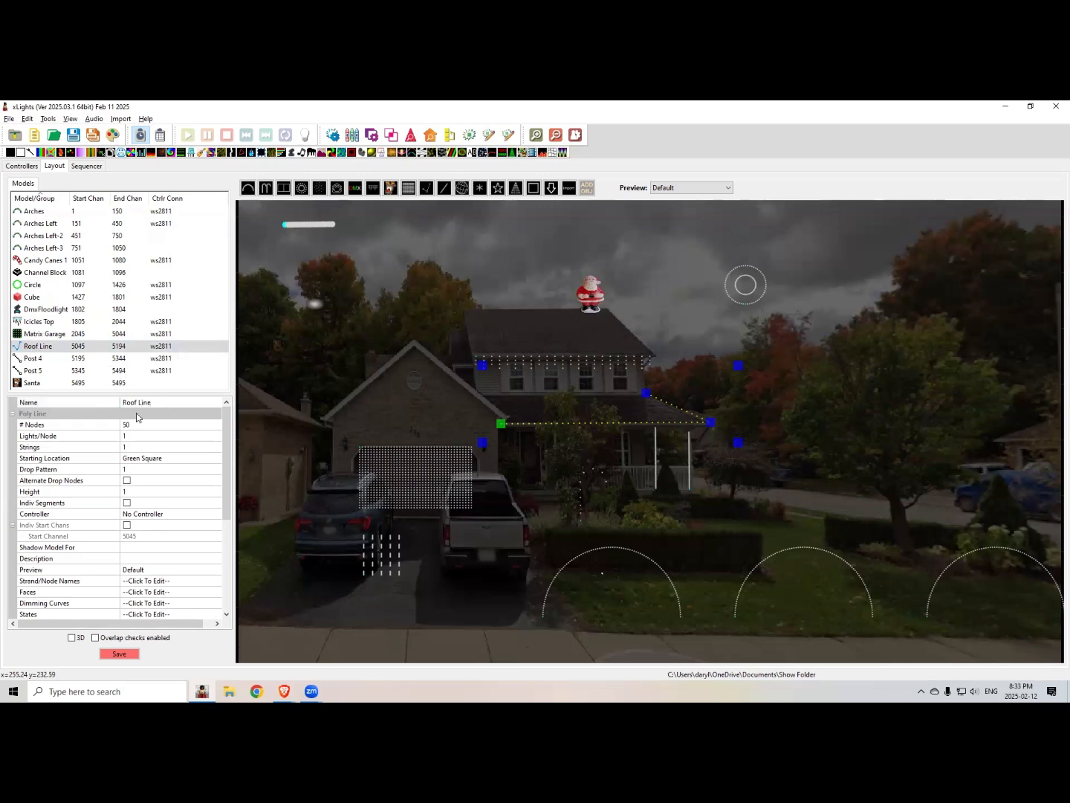
# Step: Enable individual segments on the Roof Line, with 30 nodes in Segment 1 and 25 in Segment 2
pyautogui.click(136, 424)
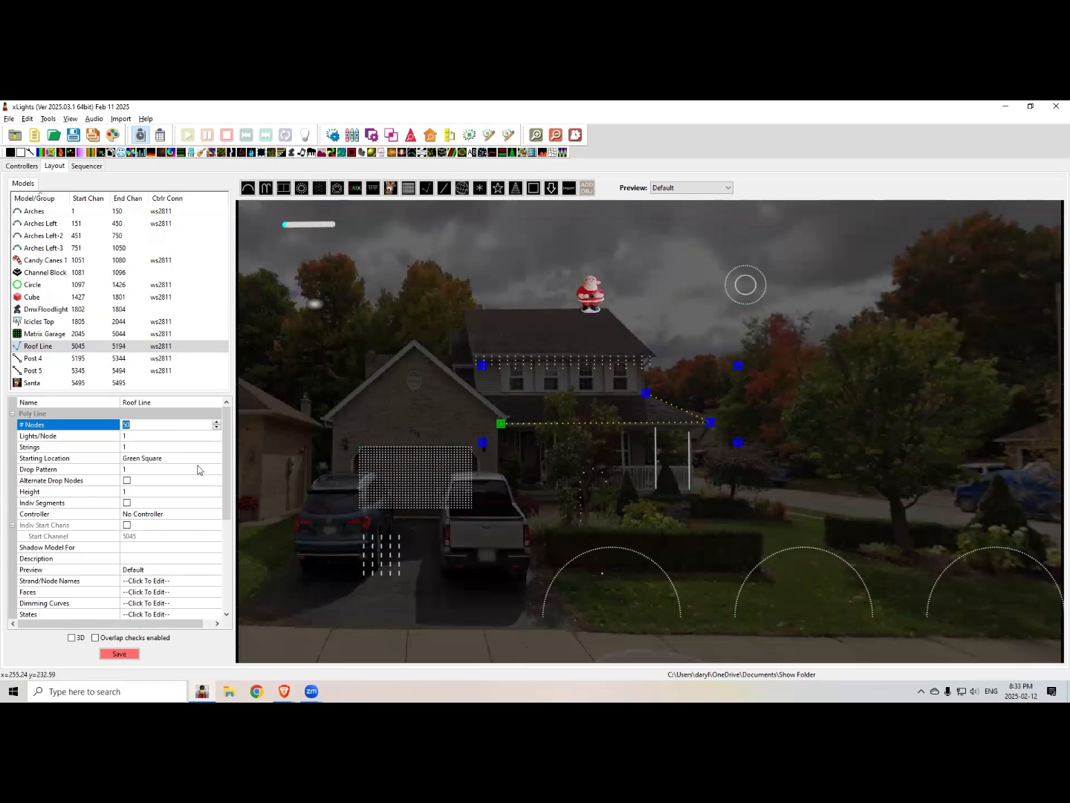
pyautogui.click(128, 438)
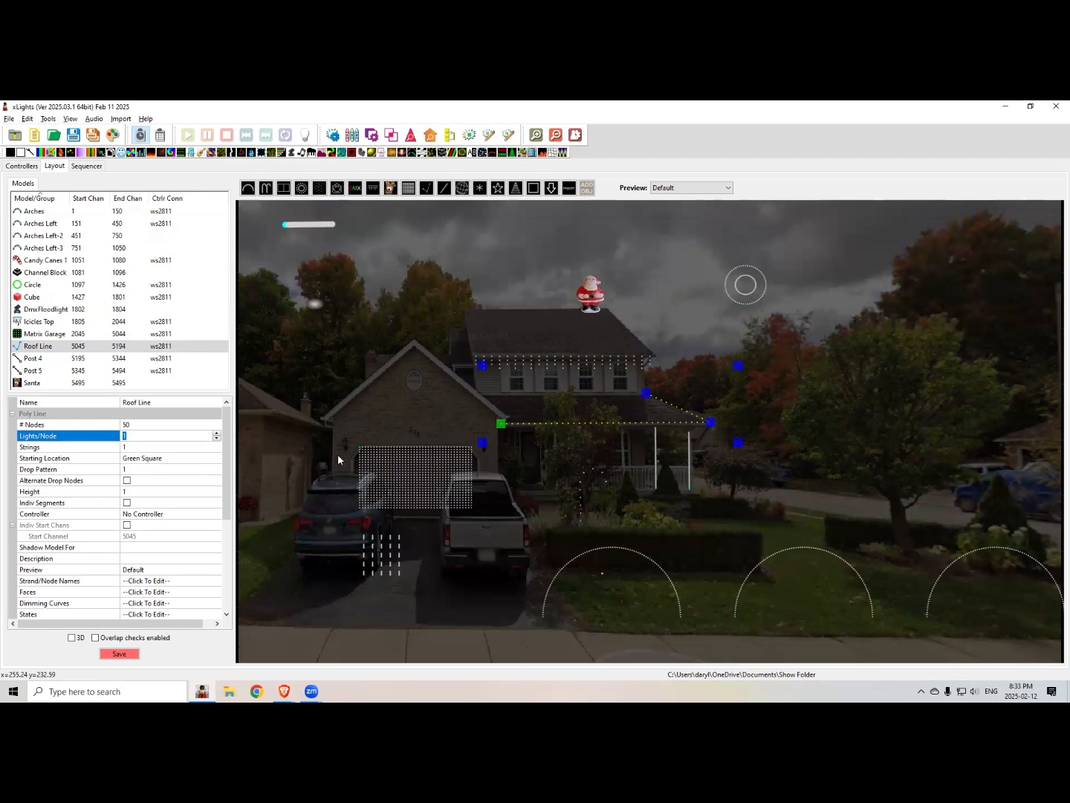
pyautogui.click(132, 447)
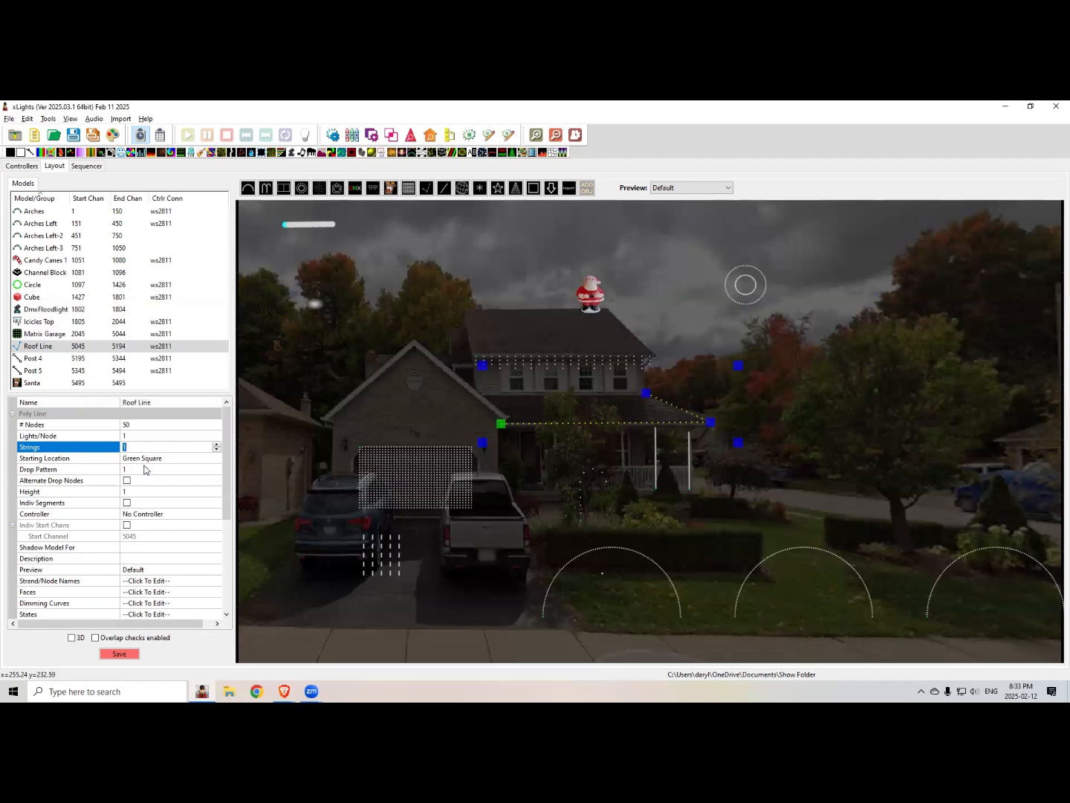
pyautogui.click(151, 466)
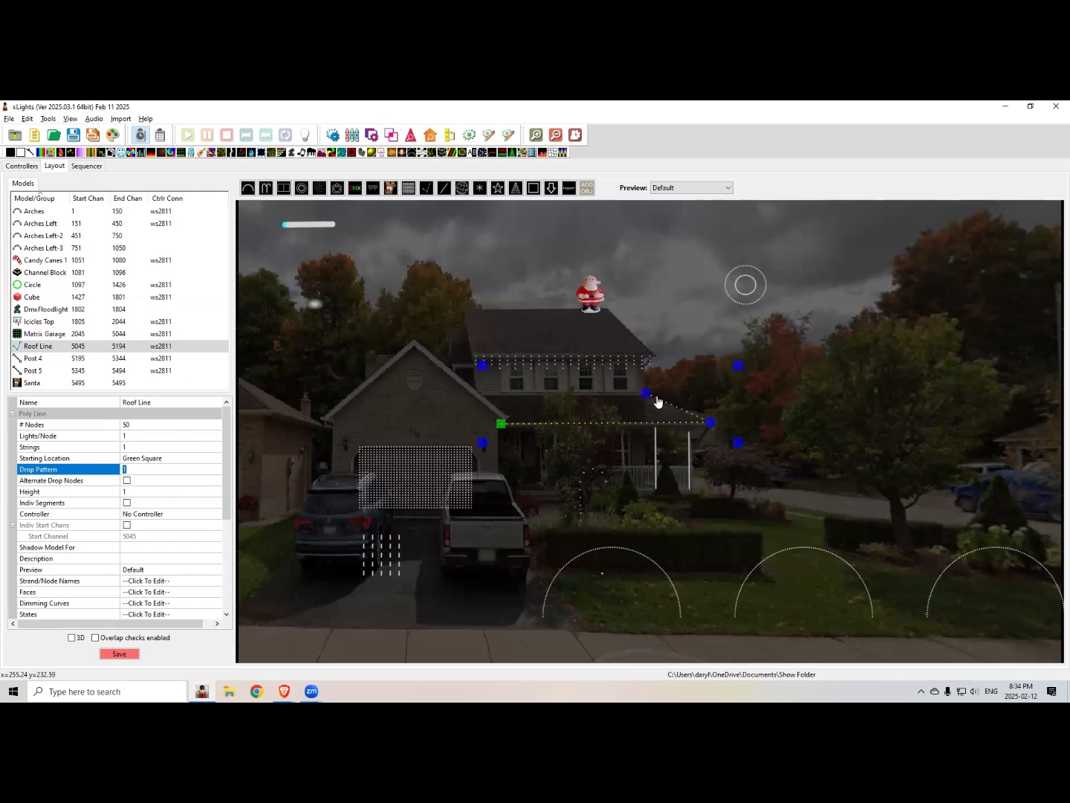
pyautogui.click(127, 504)
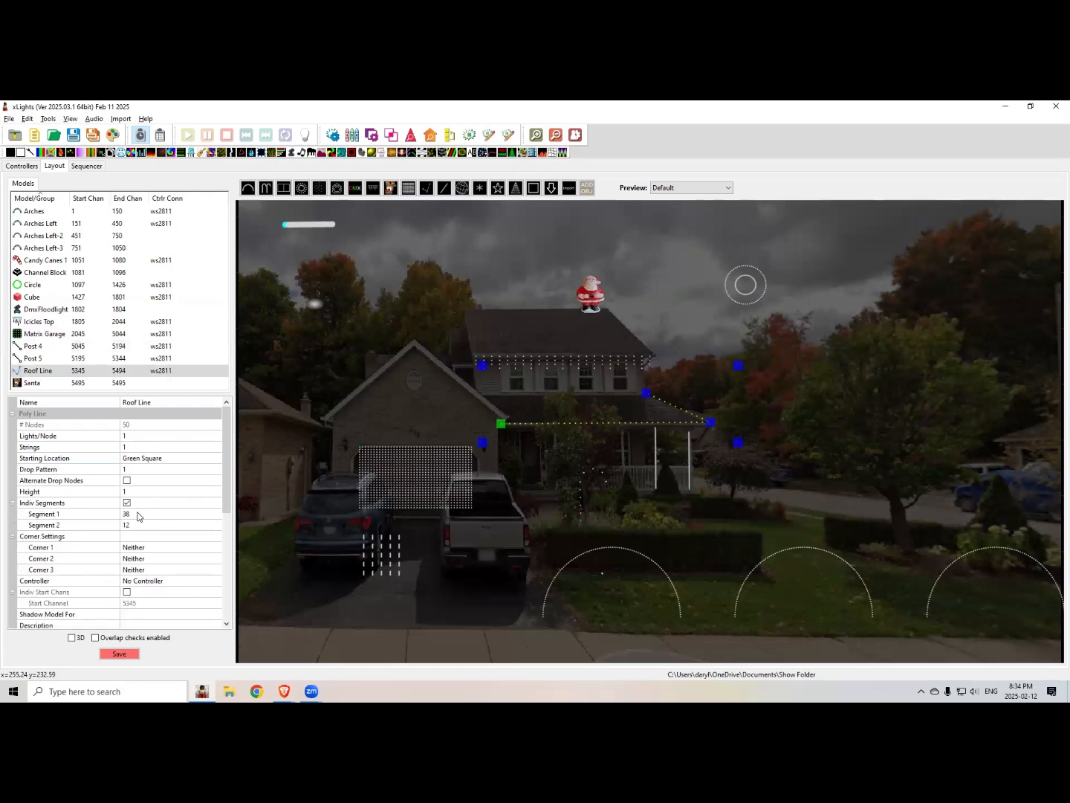
pyautogui.click(137, 514)
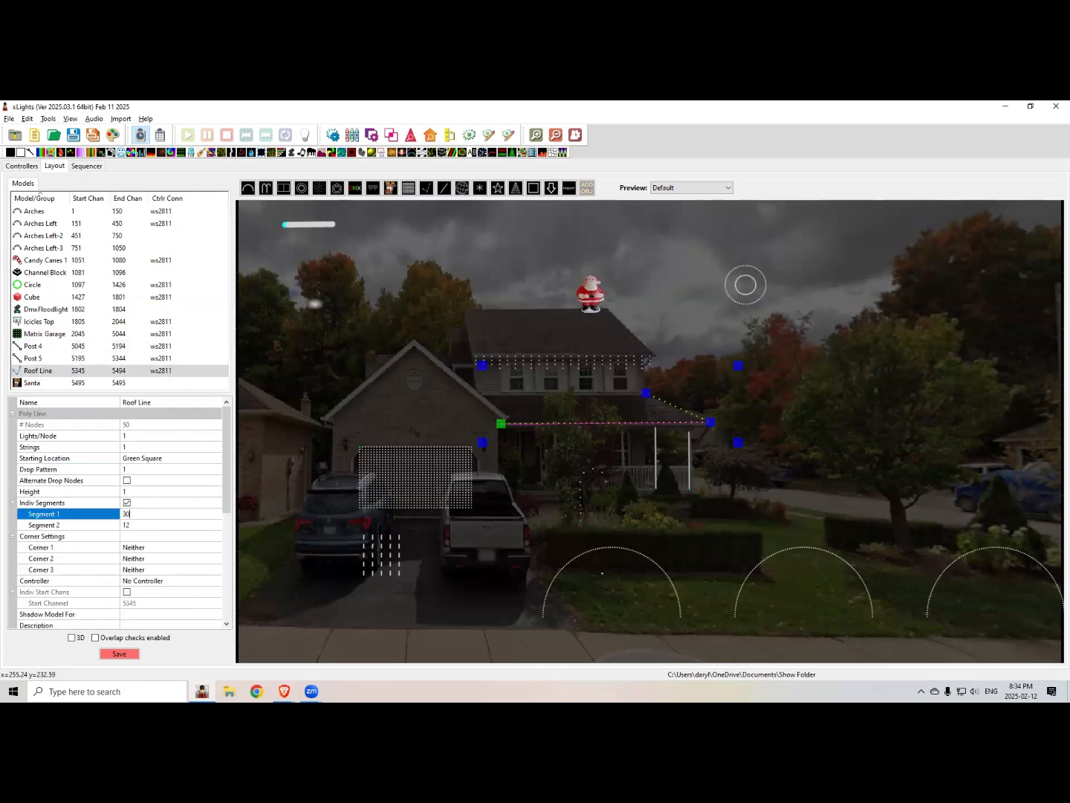
pyautogui.click(130, 524)
pyautogui.write('2')
pyautogui.press('Return')
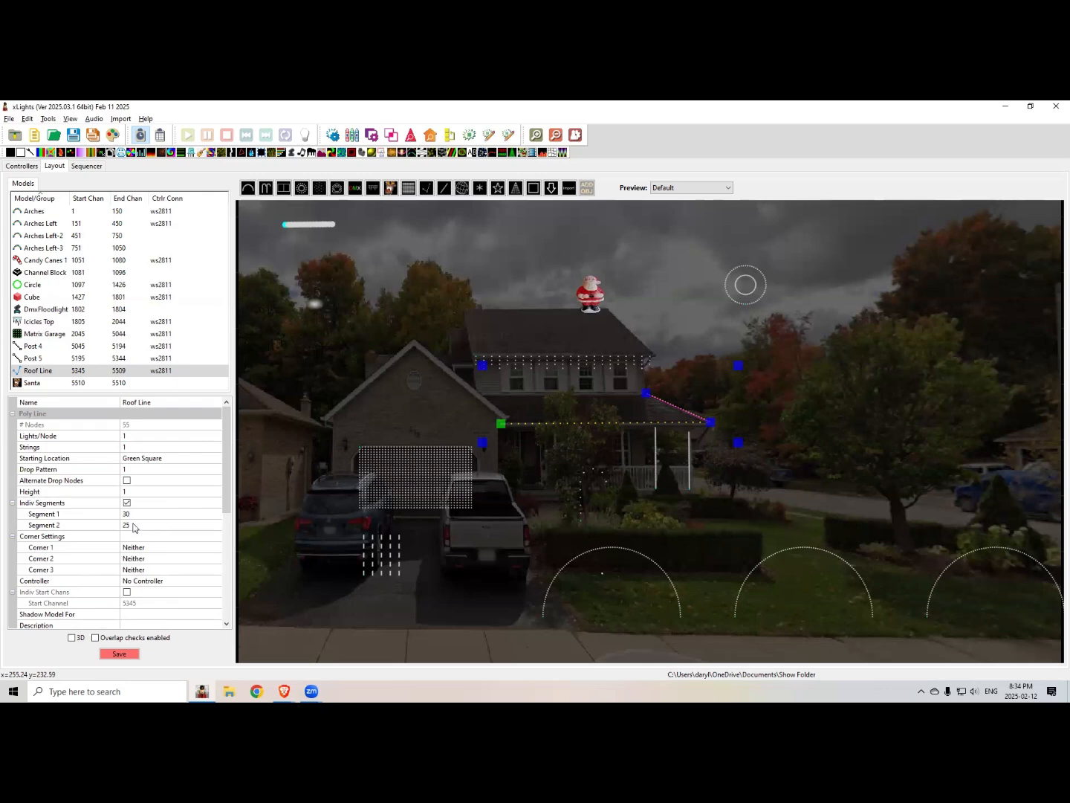
# Step: Examine the Roof Line's remaining properties and its node layout, enlarging the layout window to compare it with the line
pyautogui.scroll(-4, 229, 482)
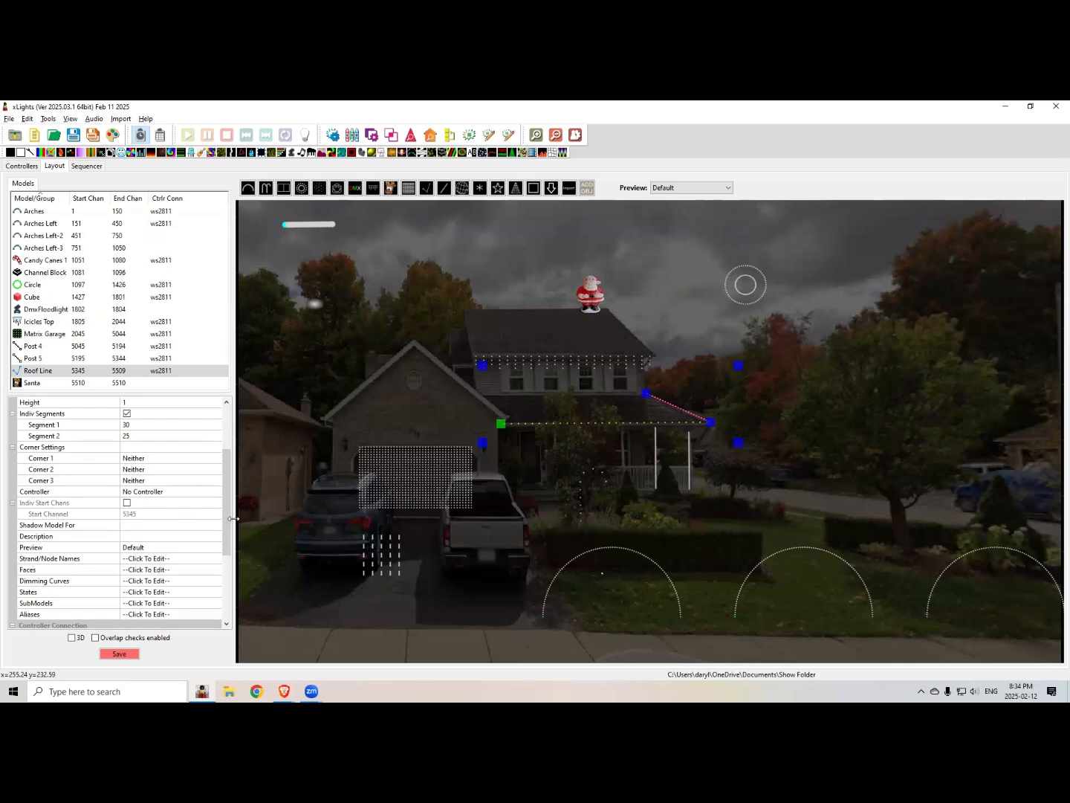
pyautogui.scroll(-1, 224, 551)
pyautogui.scroll(-2, 224, 550)
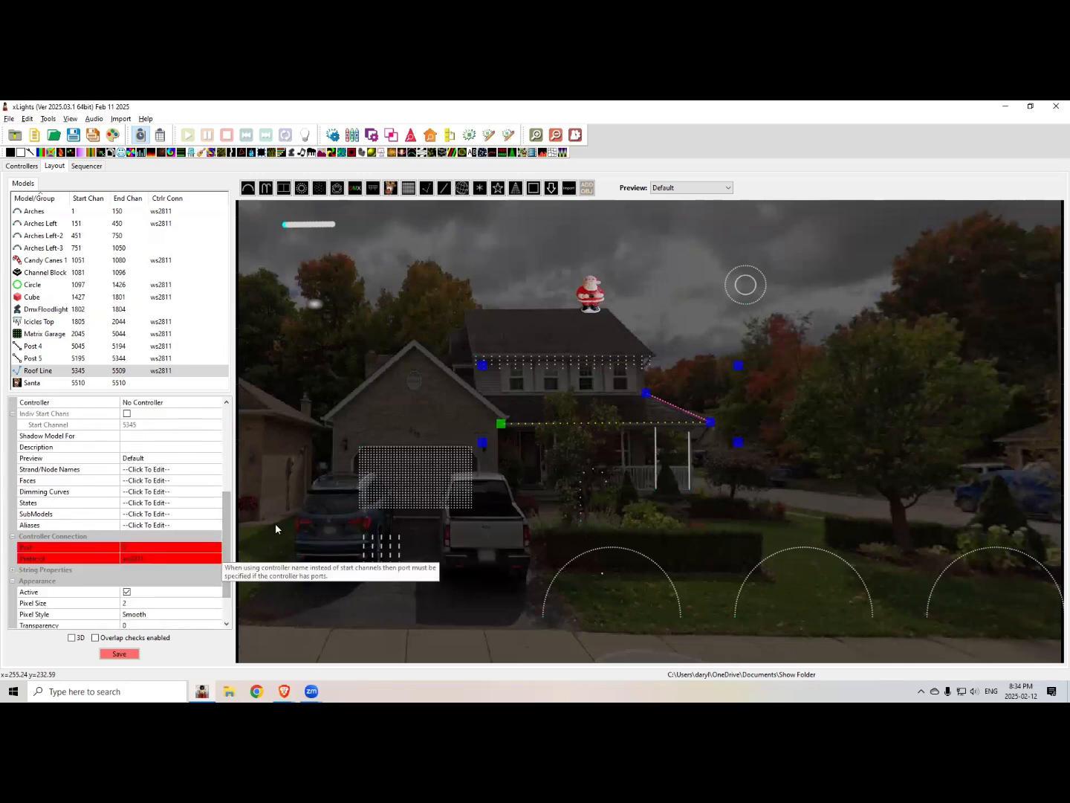
pyautogui.rightClick(646, 394)
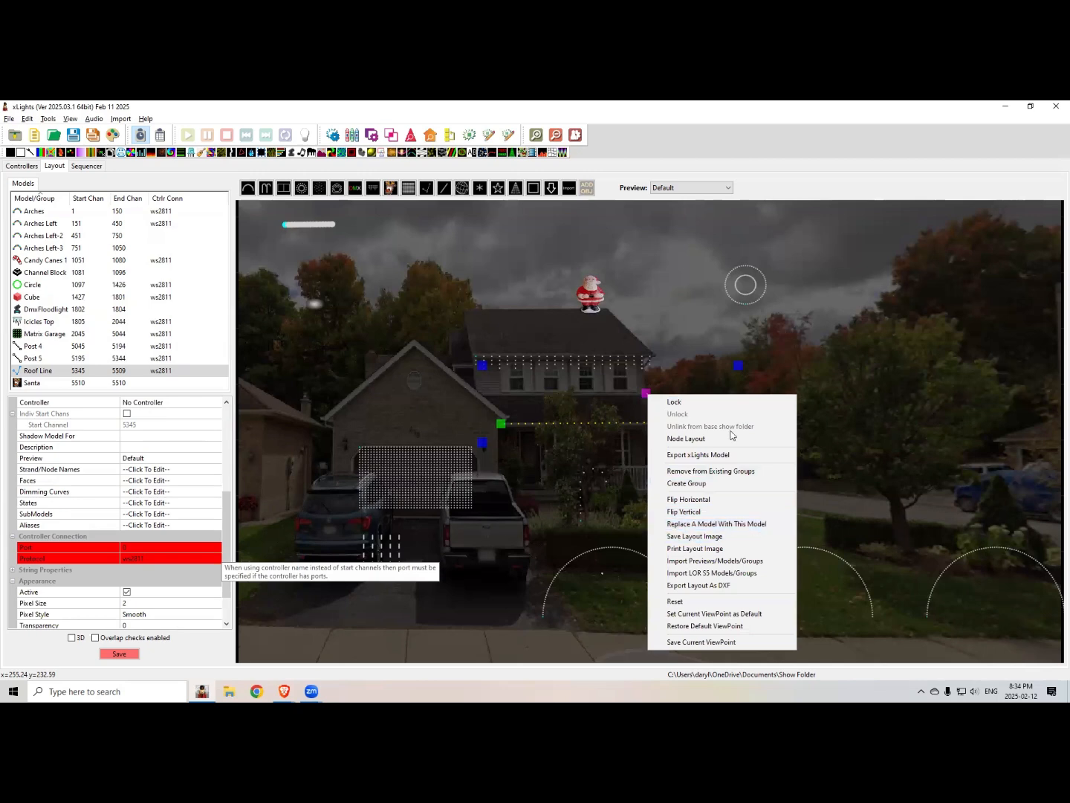
pyautogui.click(619, 424)
pyautogui.rightClick(713, 427)
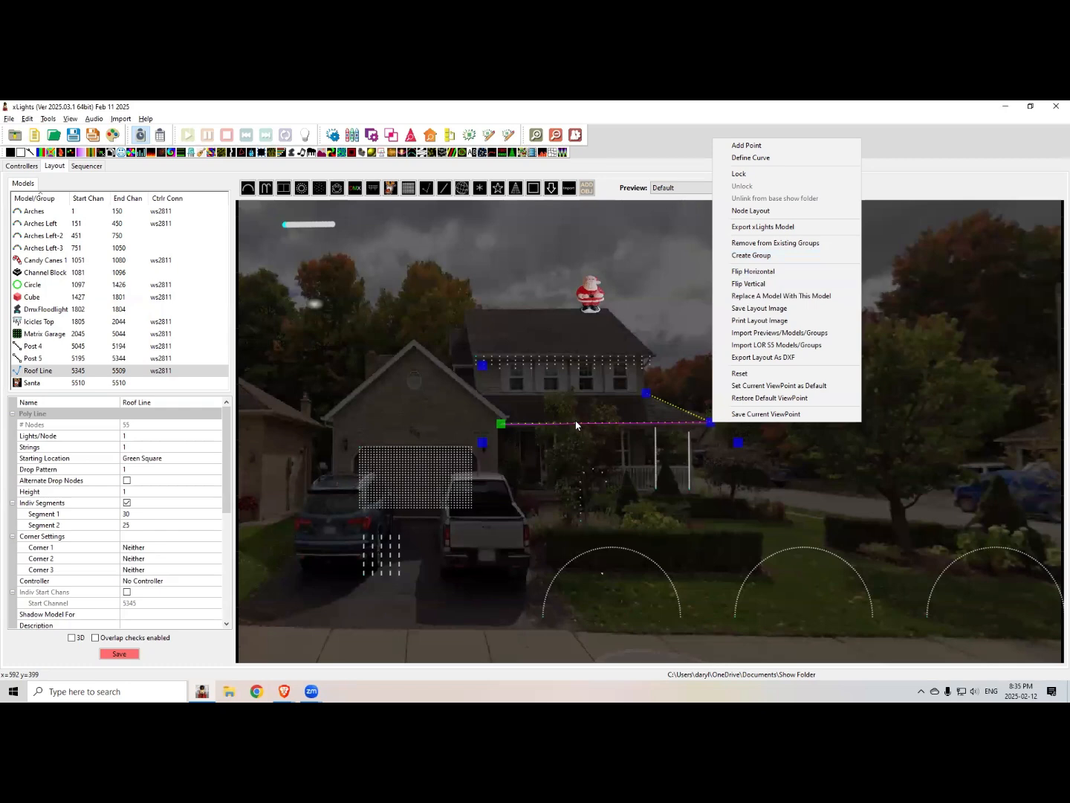
pyautogui.click(752, 211)
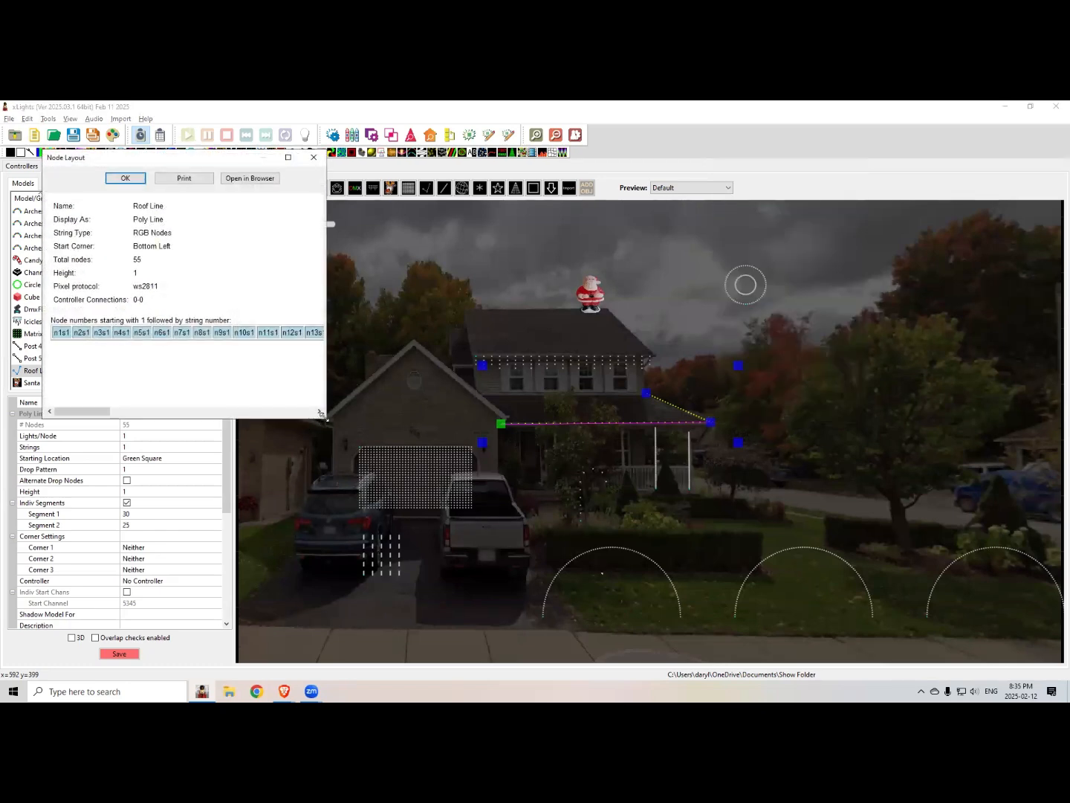
pyautogui.moveTo(324, 417); pyautogui.dragTo(773, 481)
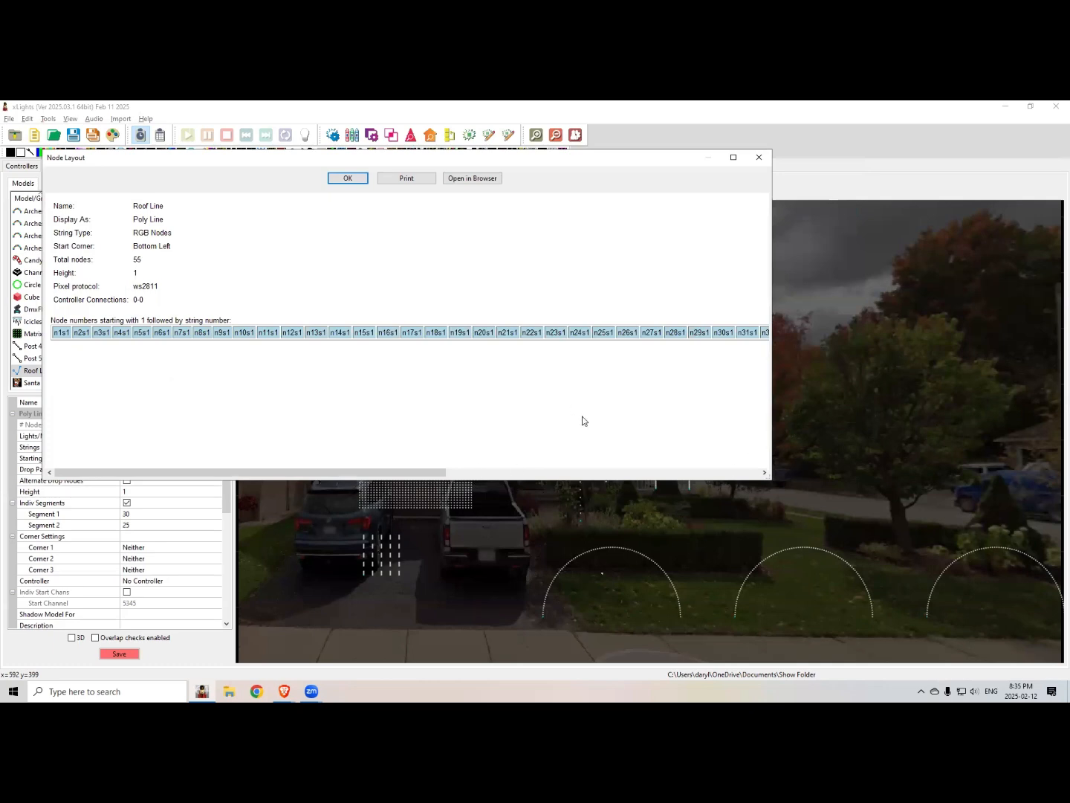
pyautogui.moveTo(658, 161); pyautogui.dragTo(707, 438)
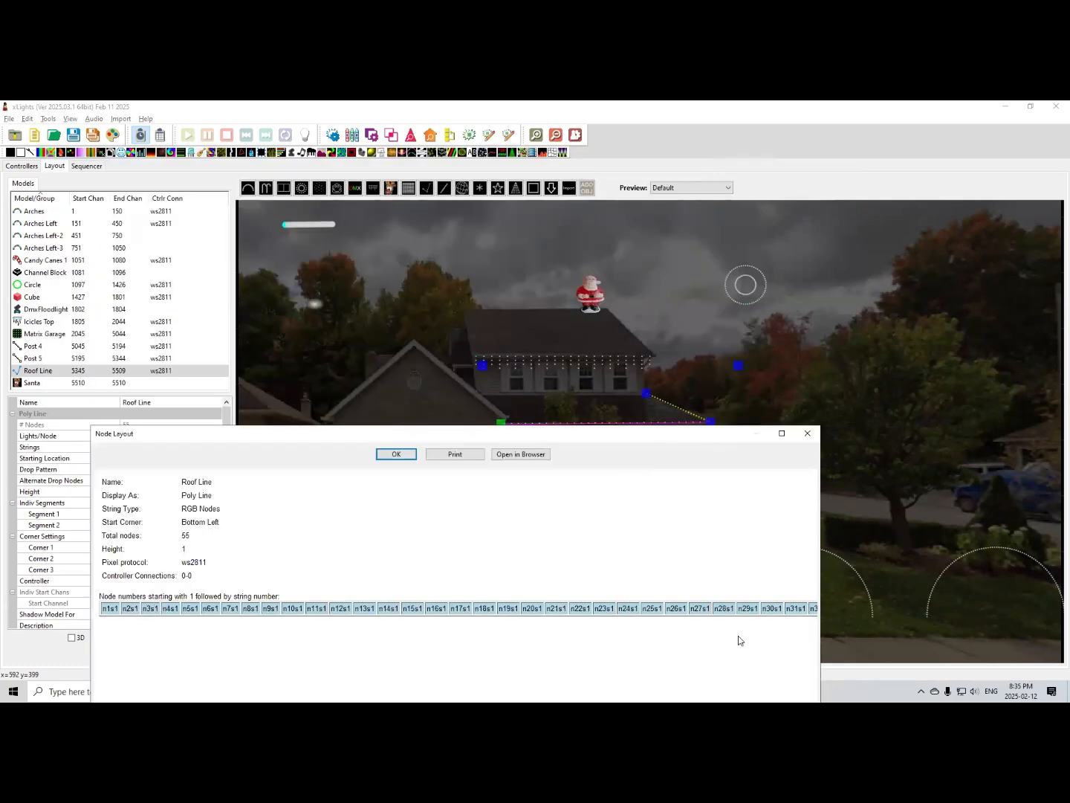
pyautogui.click(809, 437)
pyautogui.rightClick(635, 421)
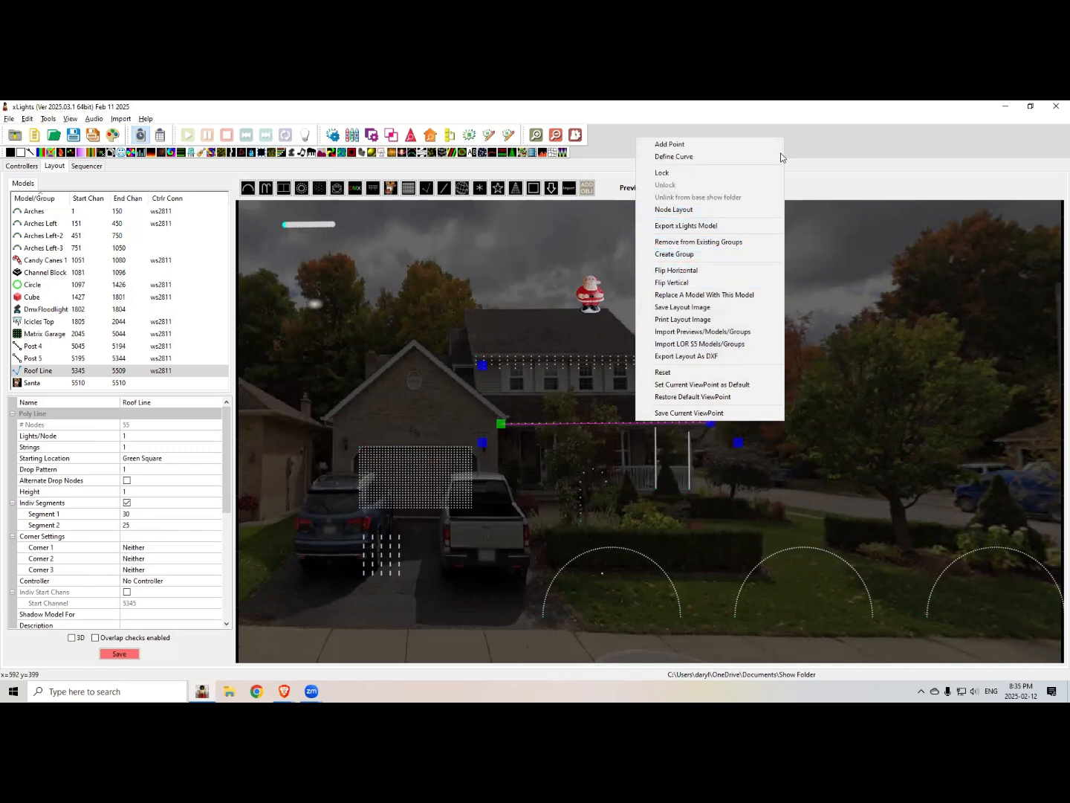
pyautogui.press('Return')
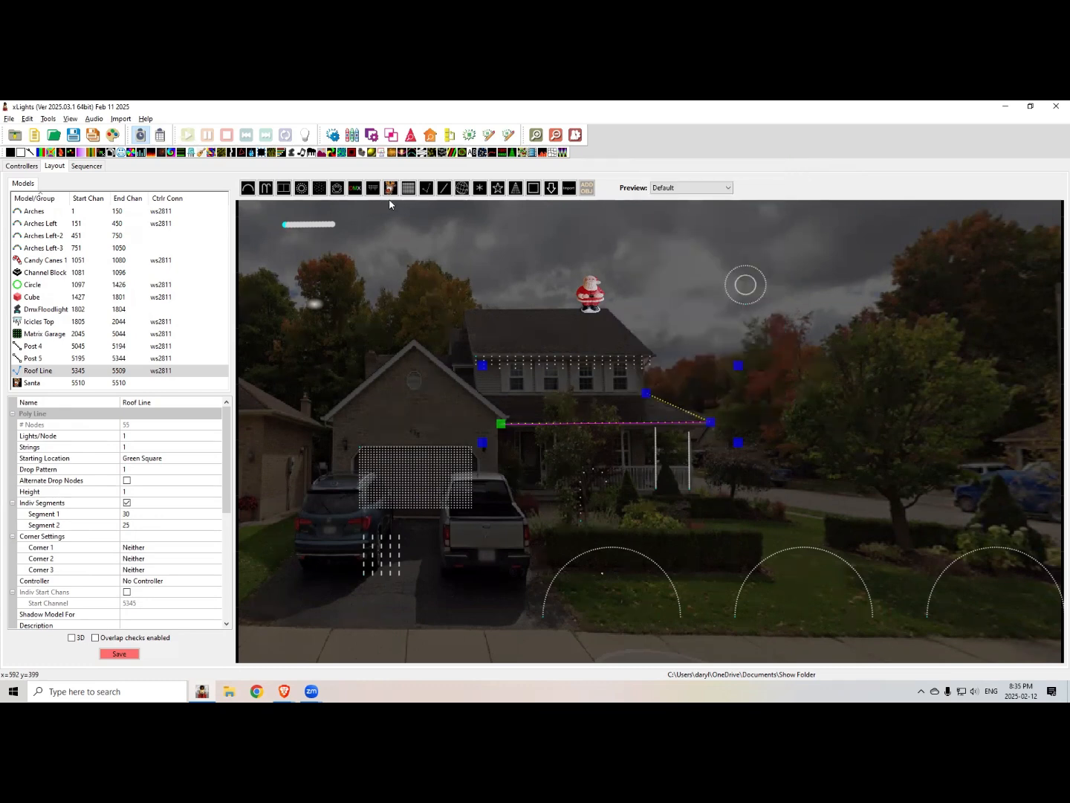
# Step: Draw another Poly Line from the upper roof's outer eave corner up the slope and along the ridge
pyautogui.click(426, 191)
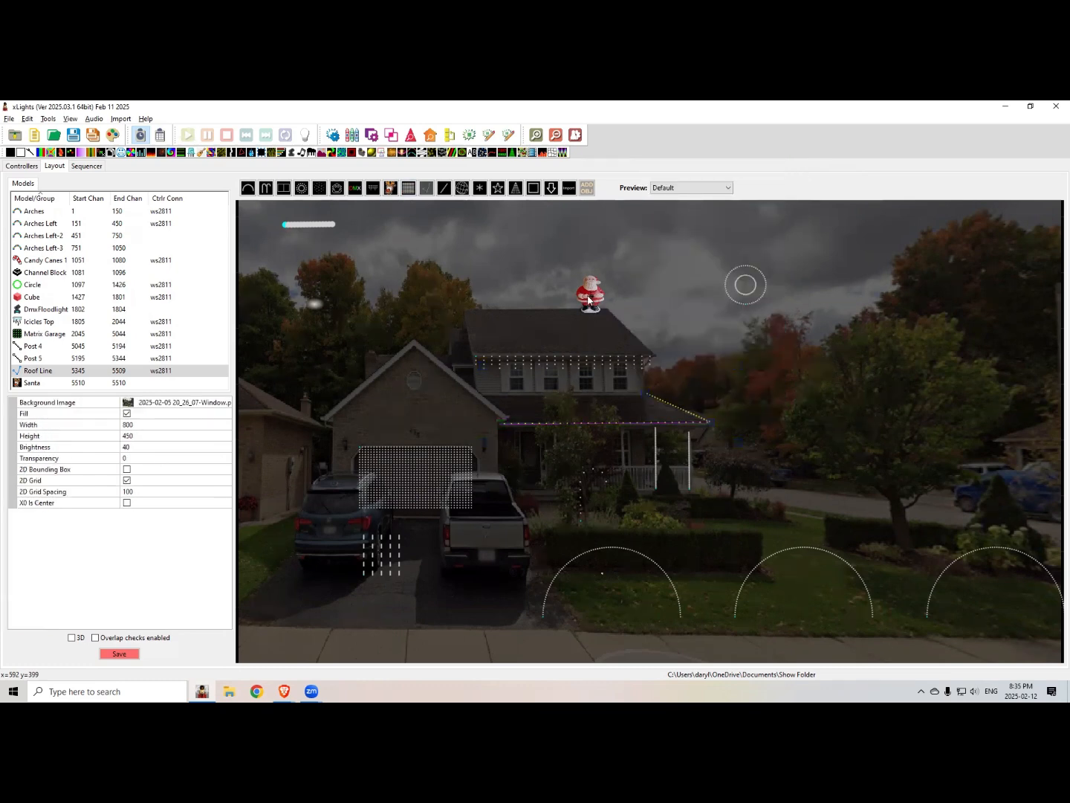
pyautogui.click(653, 353)
pyautogui.click(606, 307)
pyautogui.doubleClick(467, 311)
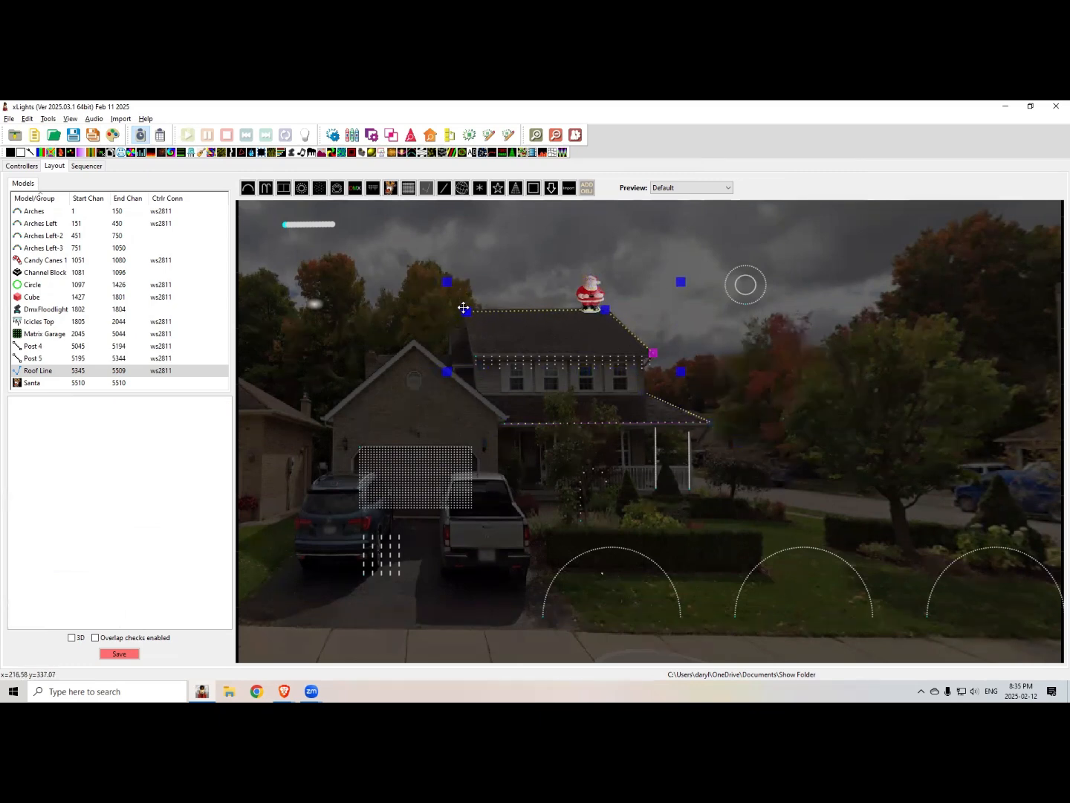
# Step: Align the poly line's end points with the upper roof's ridge and lower corner, and save the layout
pyautogui.moveTo(463, 295); pyautogui.dragTo(472, 287)
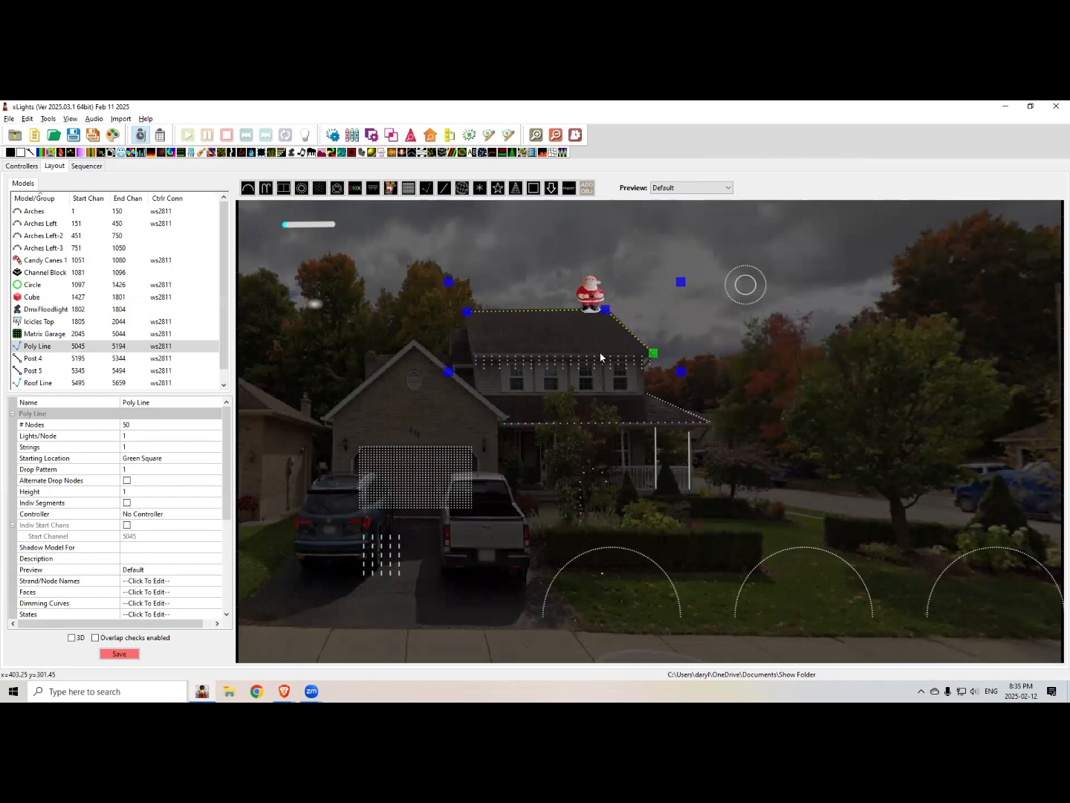
pyautogui.moveTo(652, 356)
pyautogui.mouseDown()
pyautogui.moveTo(487, 338)
pyautogui.moveTo(472, 320)
pyautogui.moveTo(648, 353)
pyautogui.mouseUp()
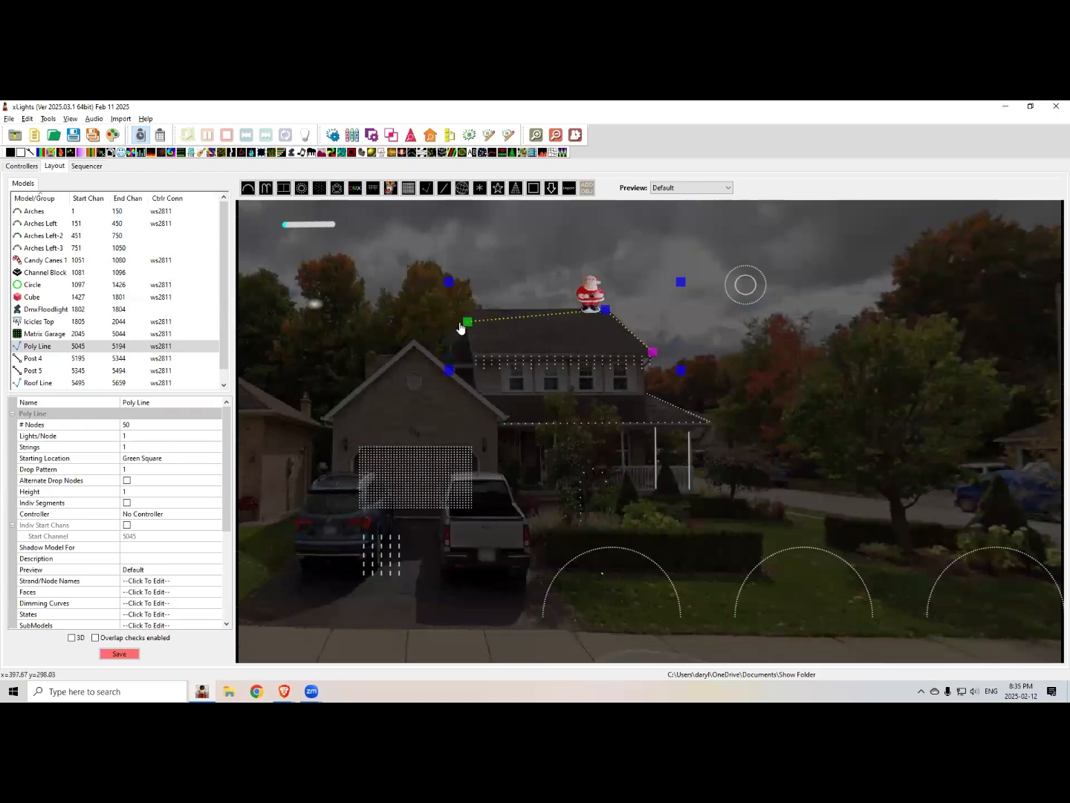
pyautogui.moveTo(468, 322); pyautogui.dragTo(467, 313)
pyautogui.click(74, 135)
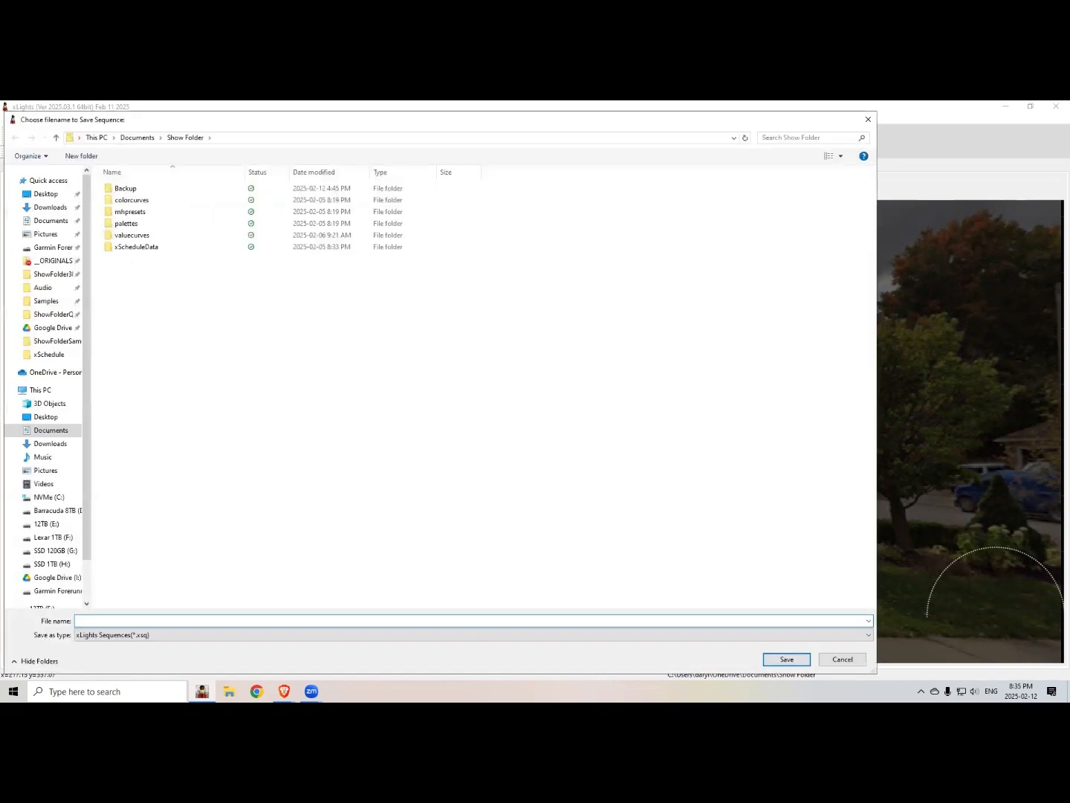
pyautogui.click(841, 660)
pyautogui.click(117, 653)
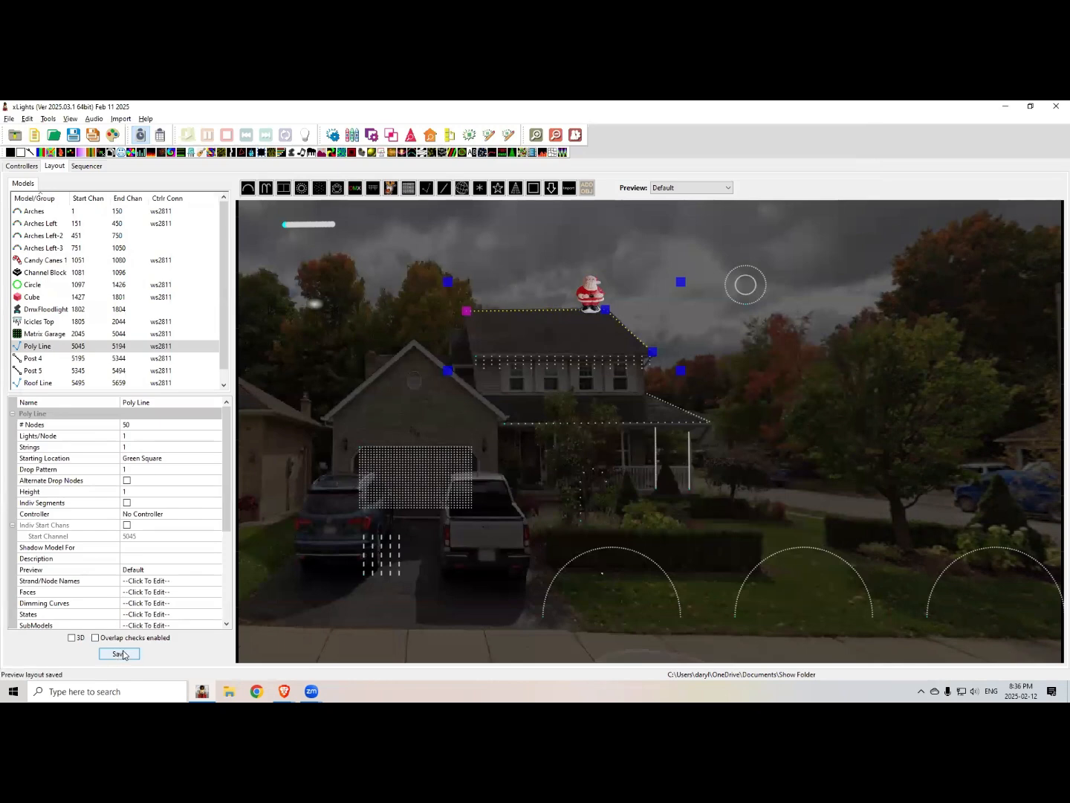
# Step: Place a star model over the large tree beside the house and give it 3 layers
pyautogui.click(496, 191)
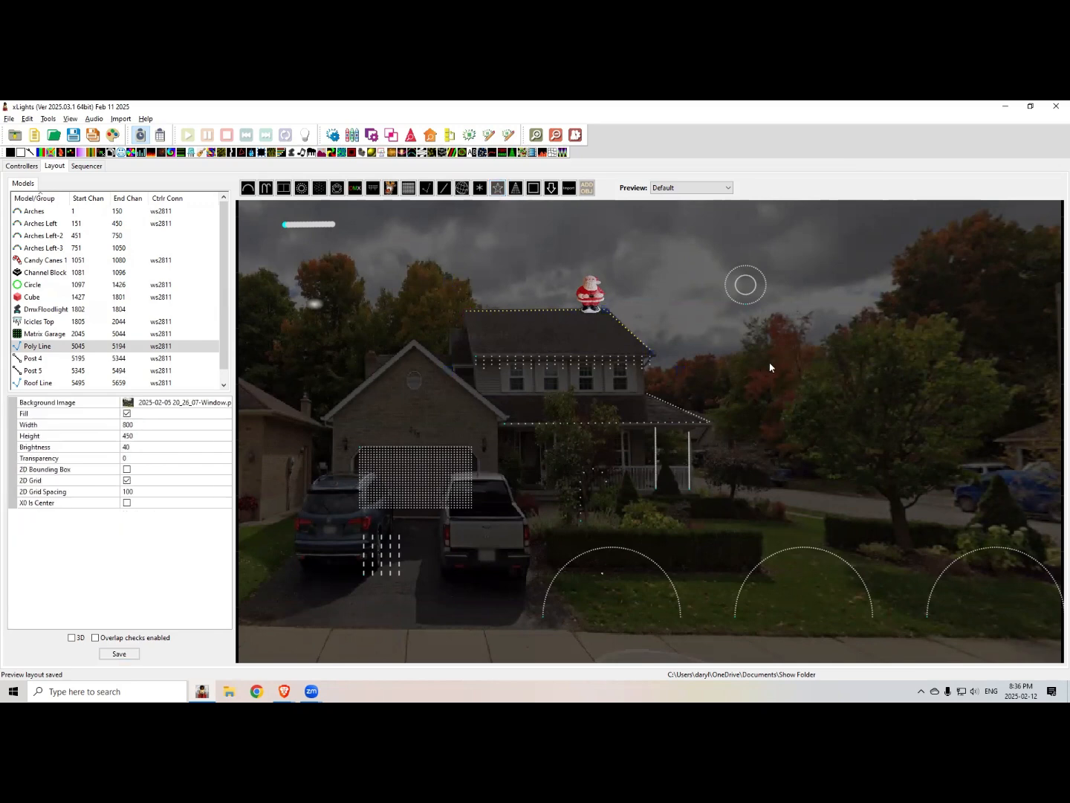
pyautogui.moveTo(850, 364); pyautogui.dragTo(894, 402)
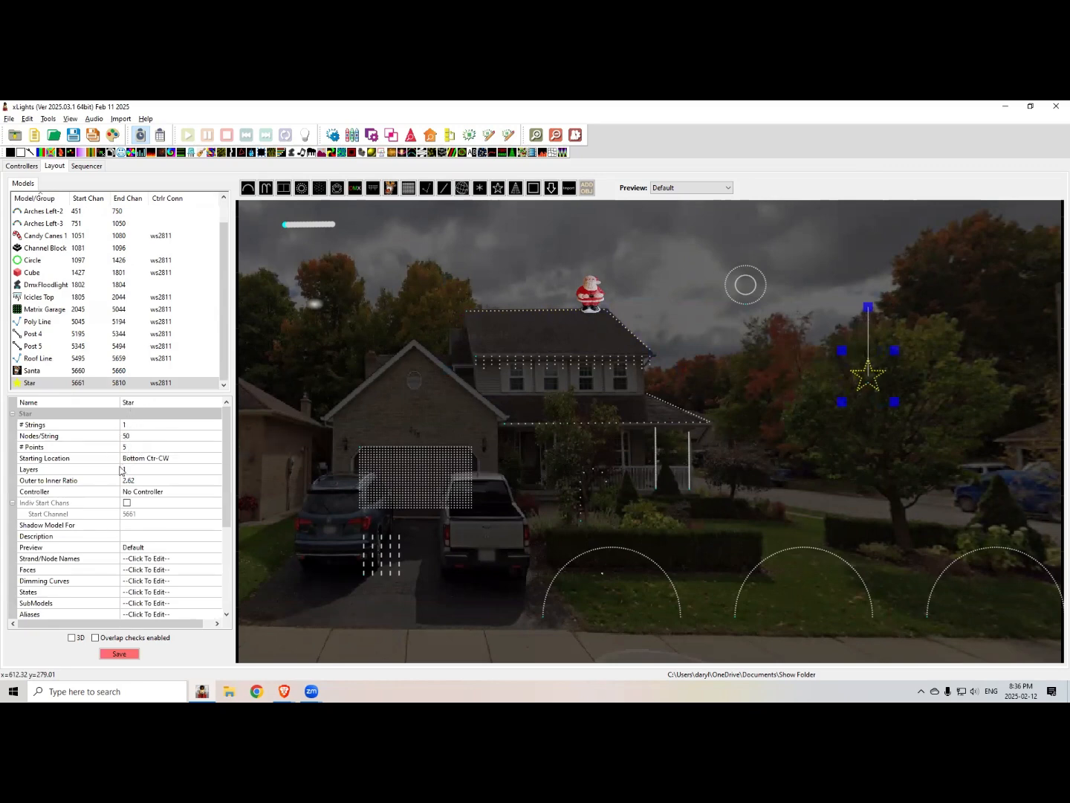
pyautogui.click(145, 469)
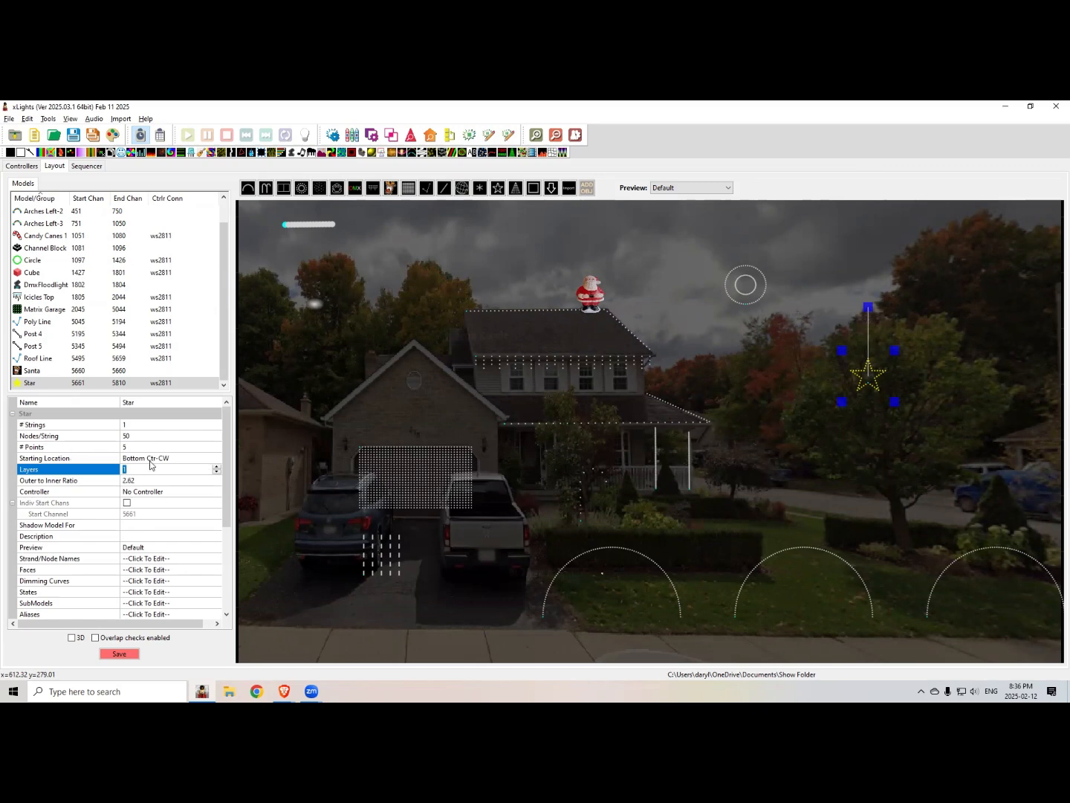
pyautogui.write('3')
pyautogui.press('Return')
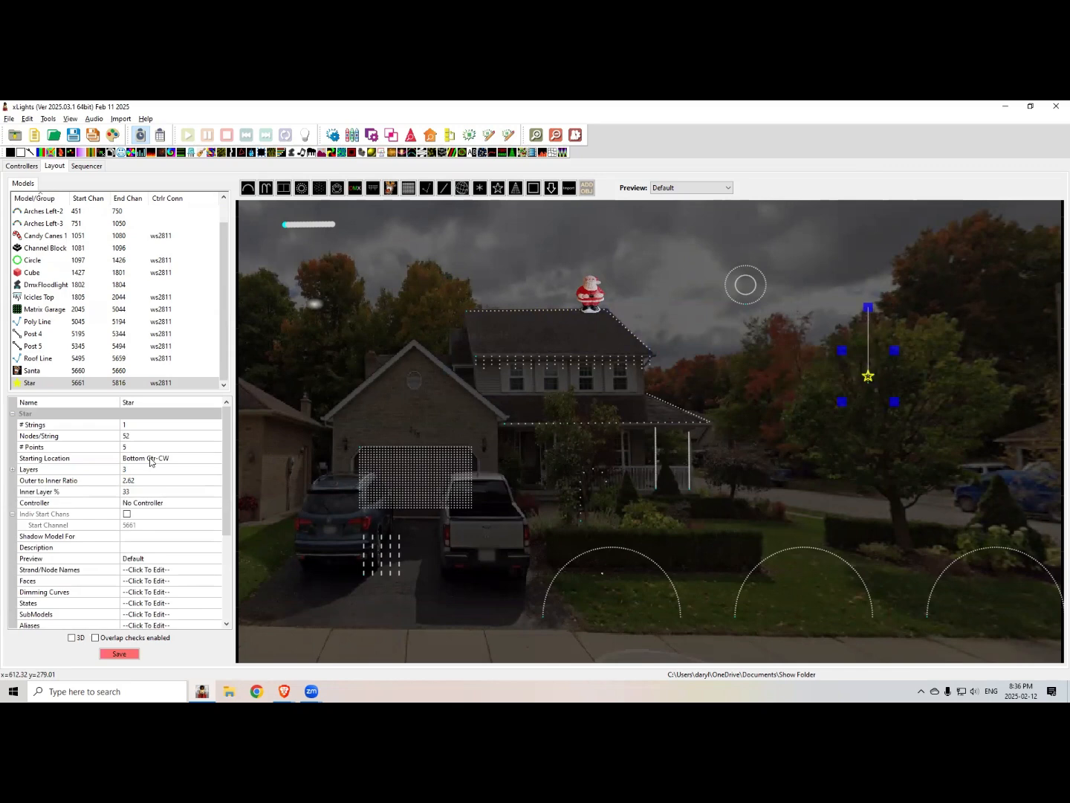
# Step: Set the star's layers to 20 nodes inside, 30 in Layer 2 and 40 outside, and enlarge the star slightly
pyautogui.click(12, 469)
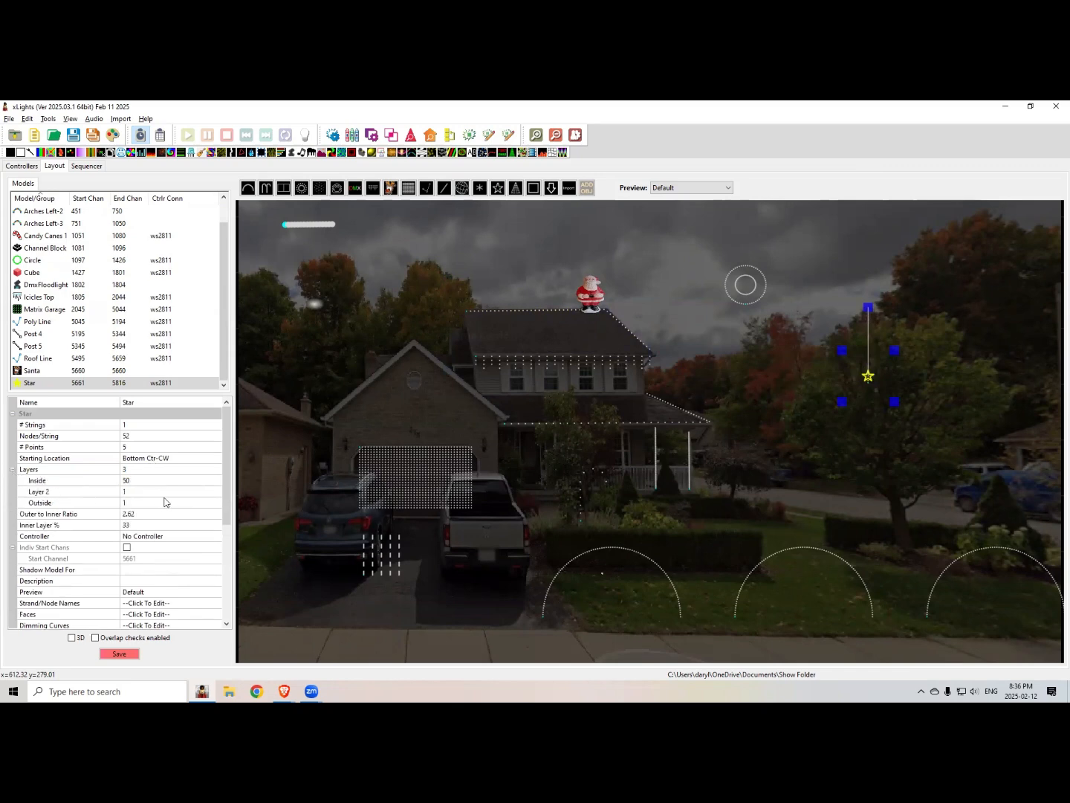
pyautogui.click(134, 482)
pyautogui.write('20')
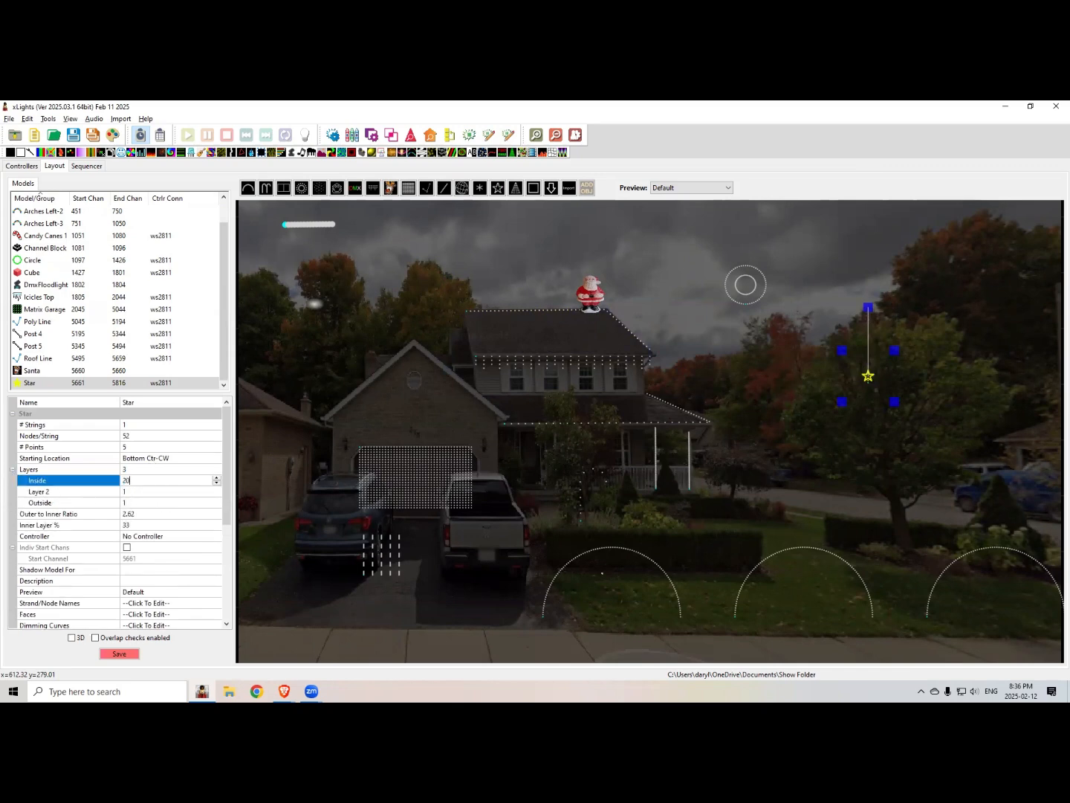
pyautogui.press('Return')
pyautogui.click(125, 492)
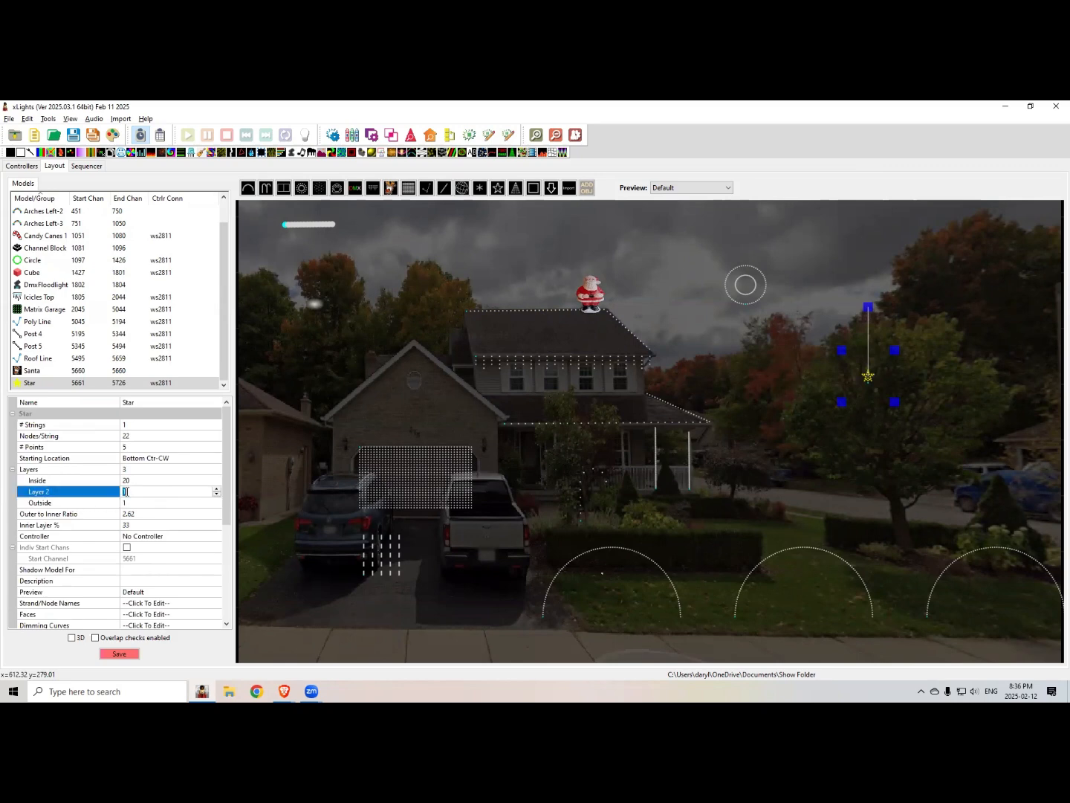
pyautogui.press('Return')
pyautogui.click(130, 504)
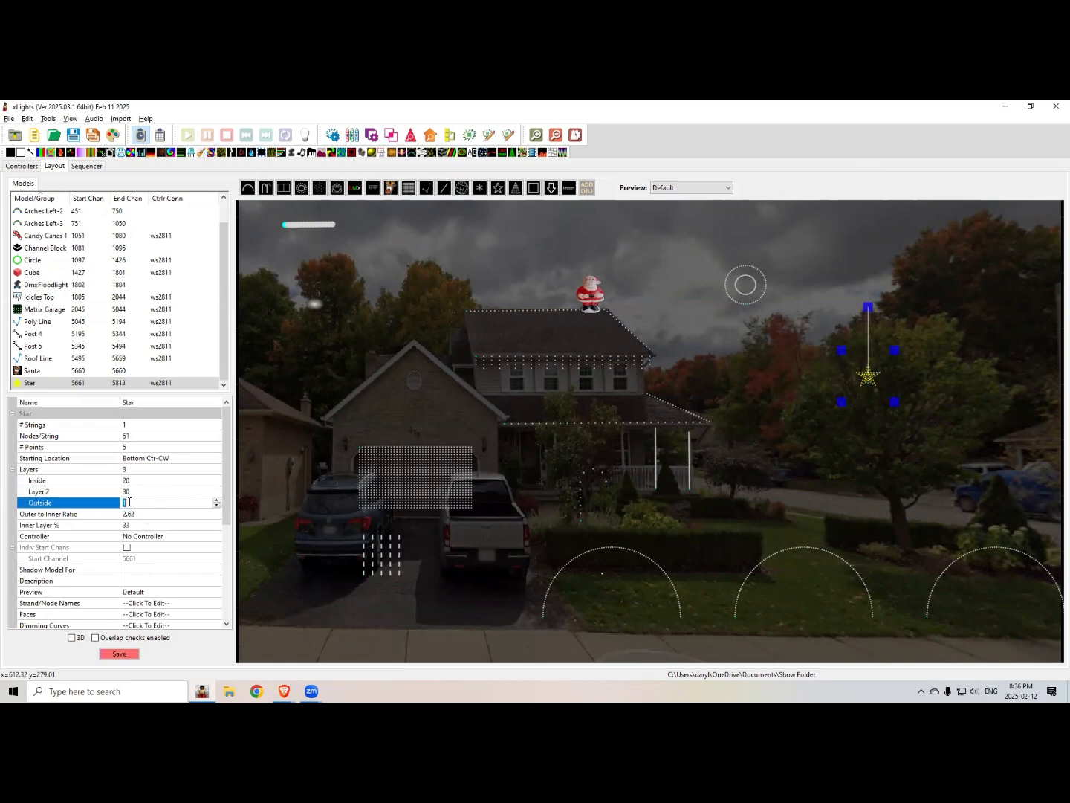
pyautogui.write('40')
pyautogui.press('Return')
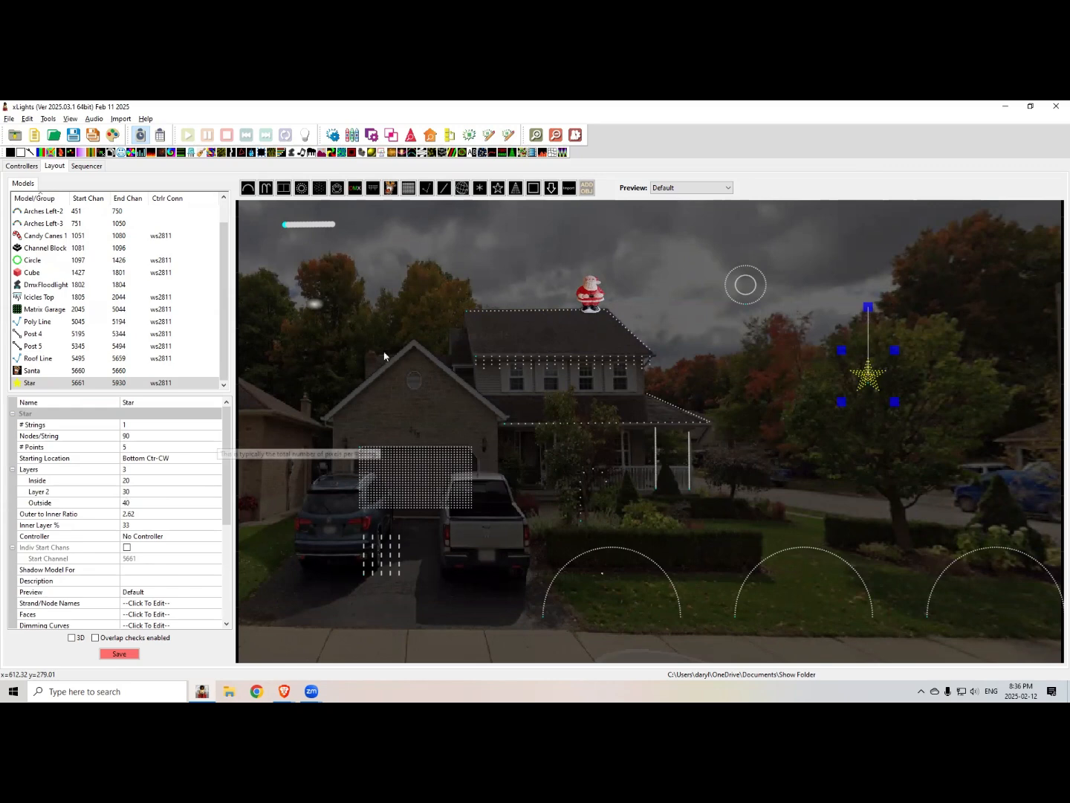
pyautogui.moveTo(825, 343); pyautogui.dragTo(817, 333)
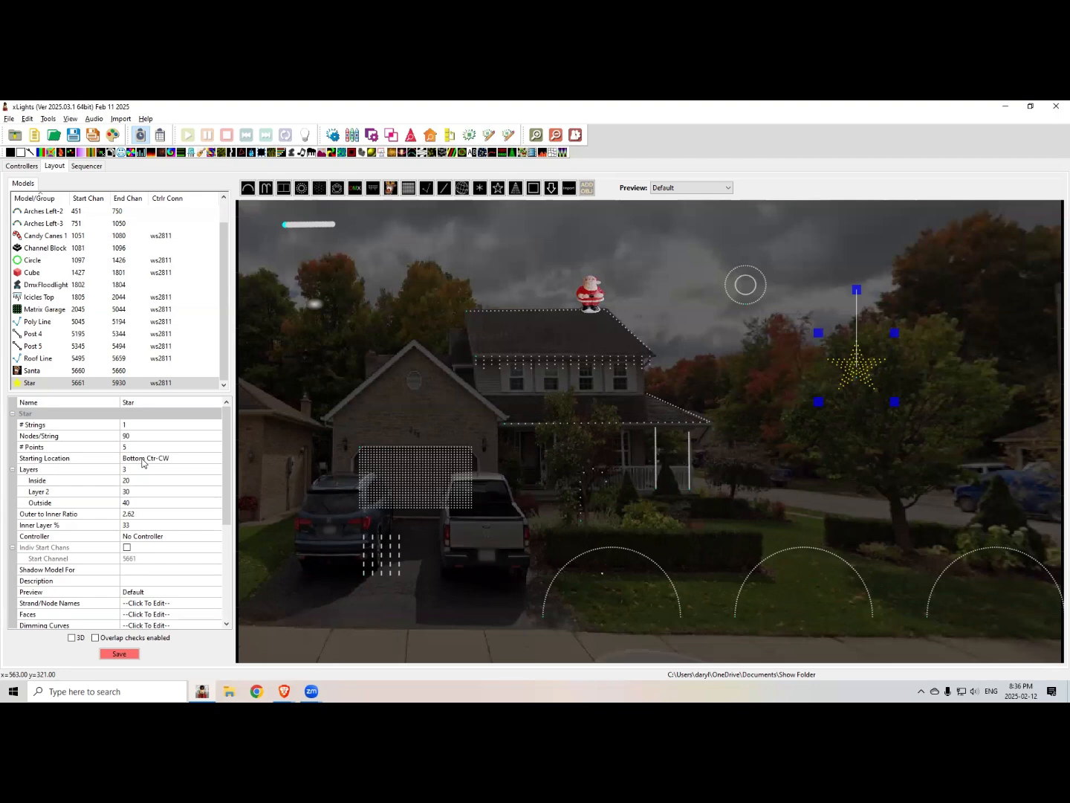
# Step: Examine the star's wiring diagram in an enlarged view, switching it from rear to front
pyautogui.scroll(5, 821, 402)
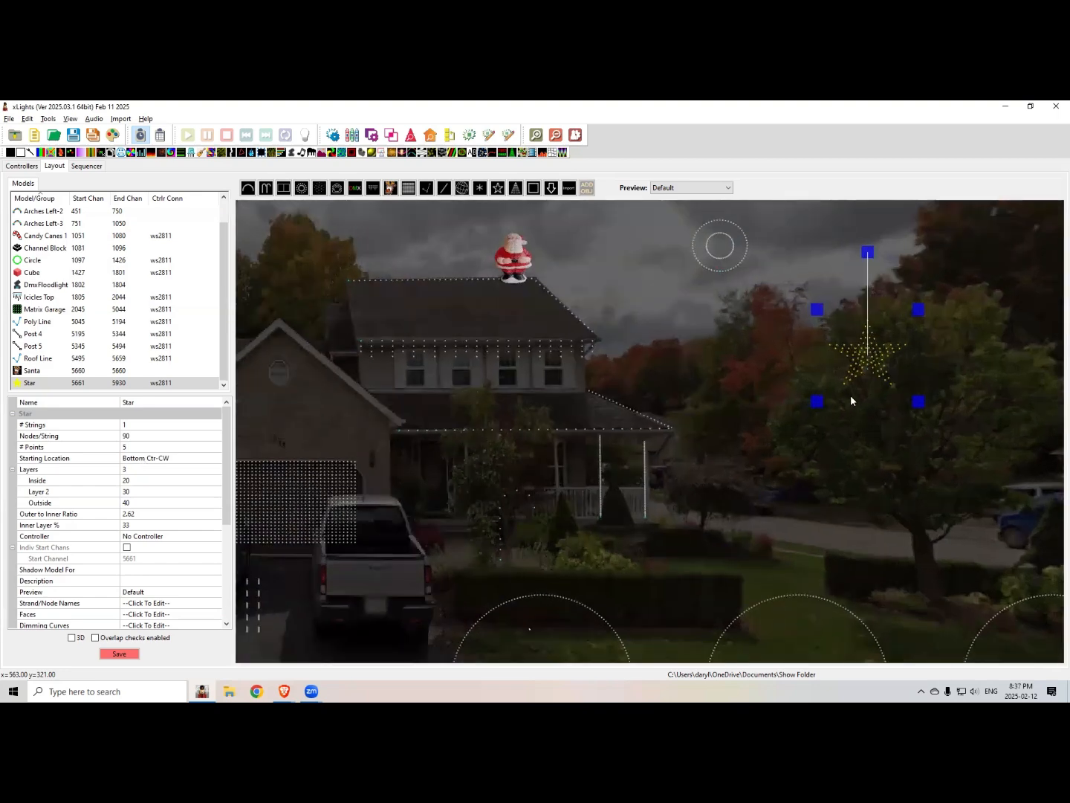
pyautogui.moveTo(886, 372); pyautogui.dragTo(845, 392)
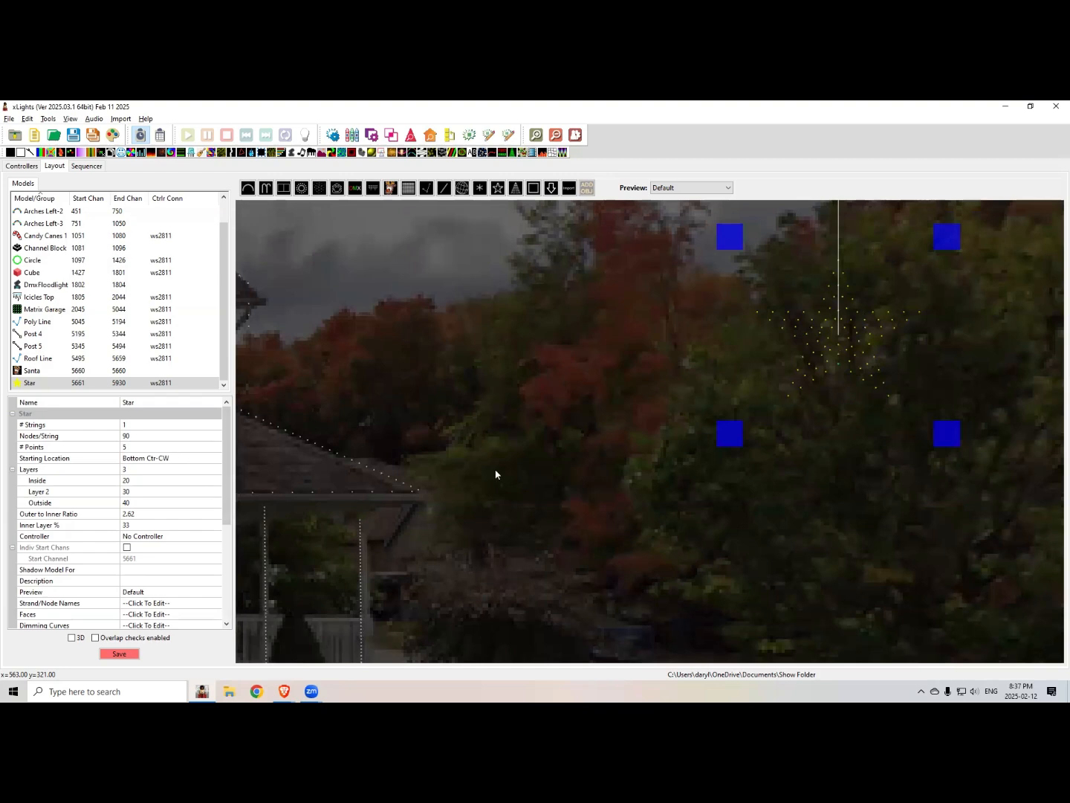
pyautogui.scroll(-3, 839, 354)
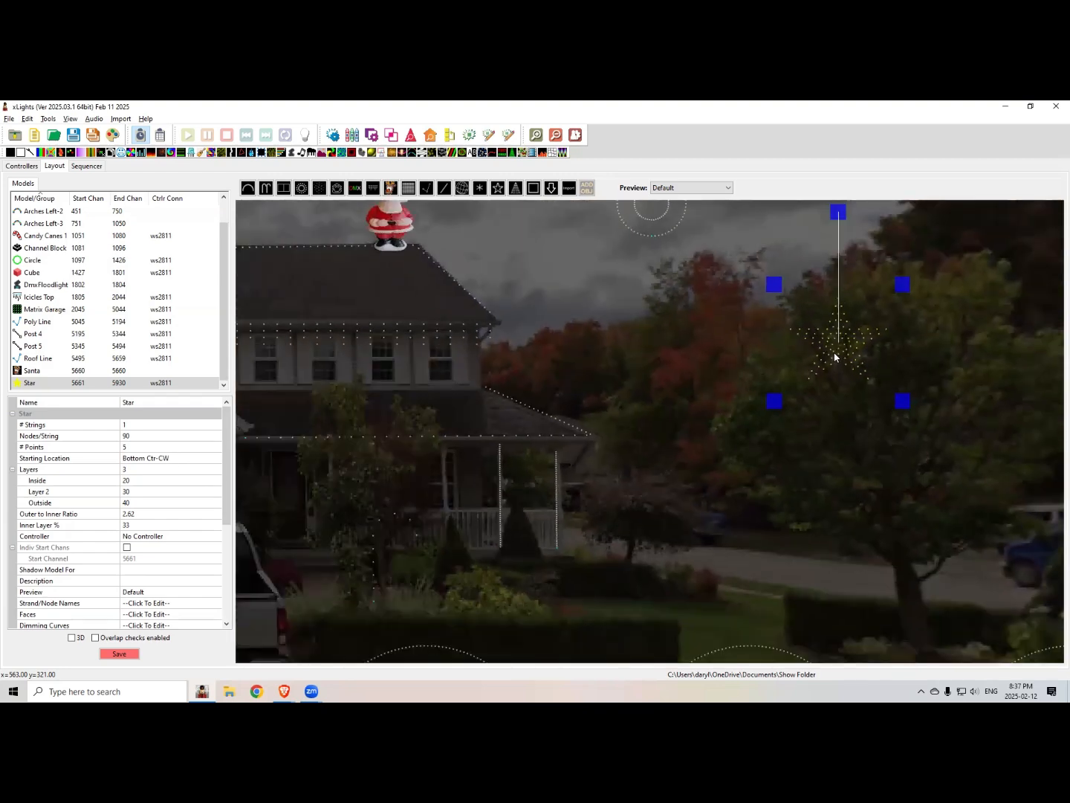
pyautogui.rightClick(834, 353)
pyautogui.click(877, 410)
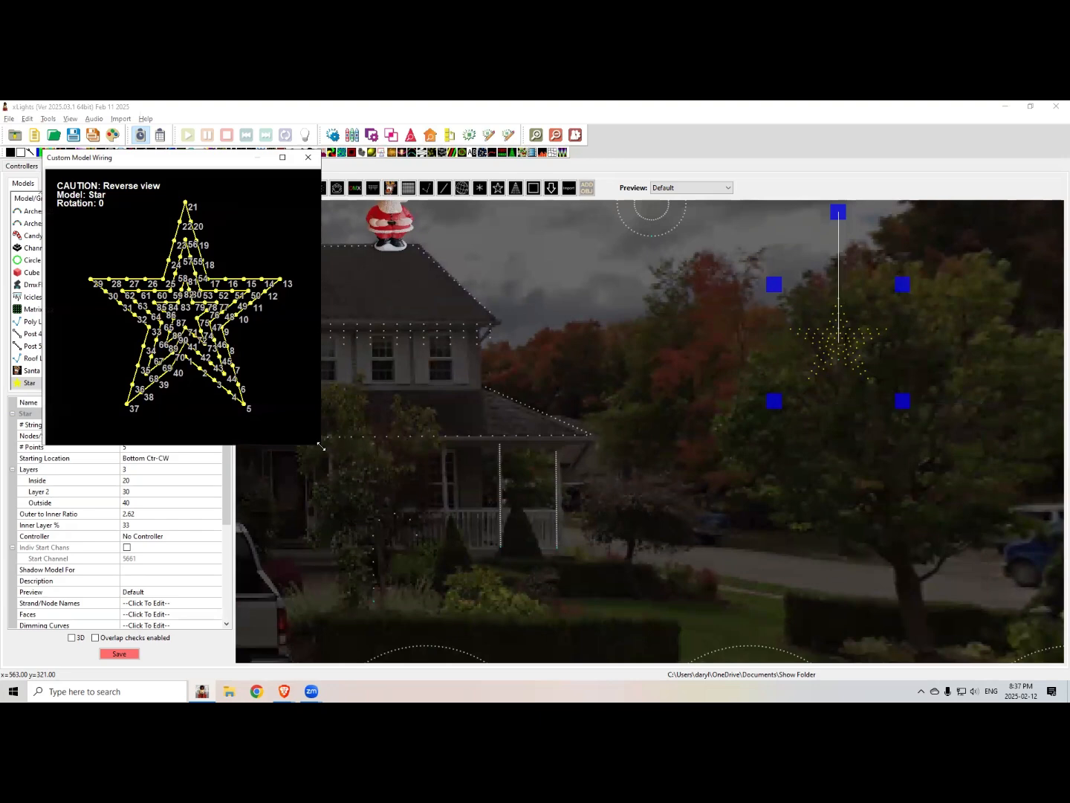
pyautogui.rightClick(160, 209)
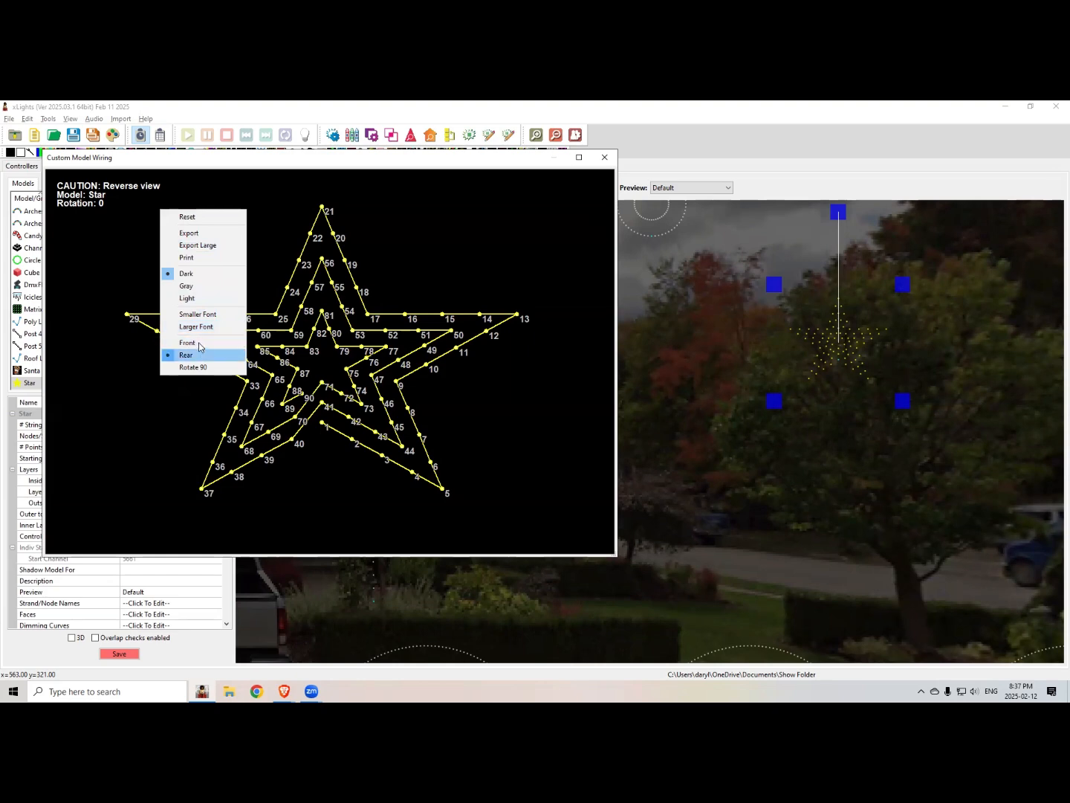
pyautogui.click(198, 343)
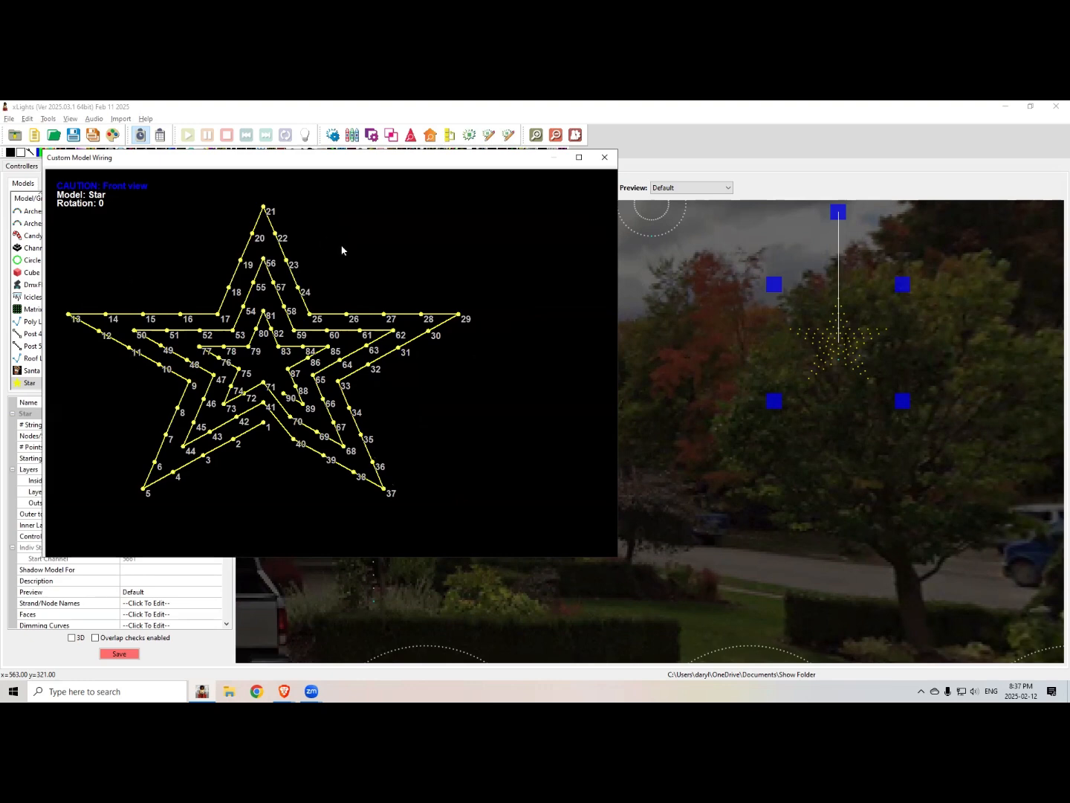
pyautogui.click(604, 156)
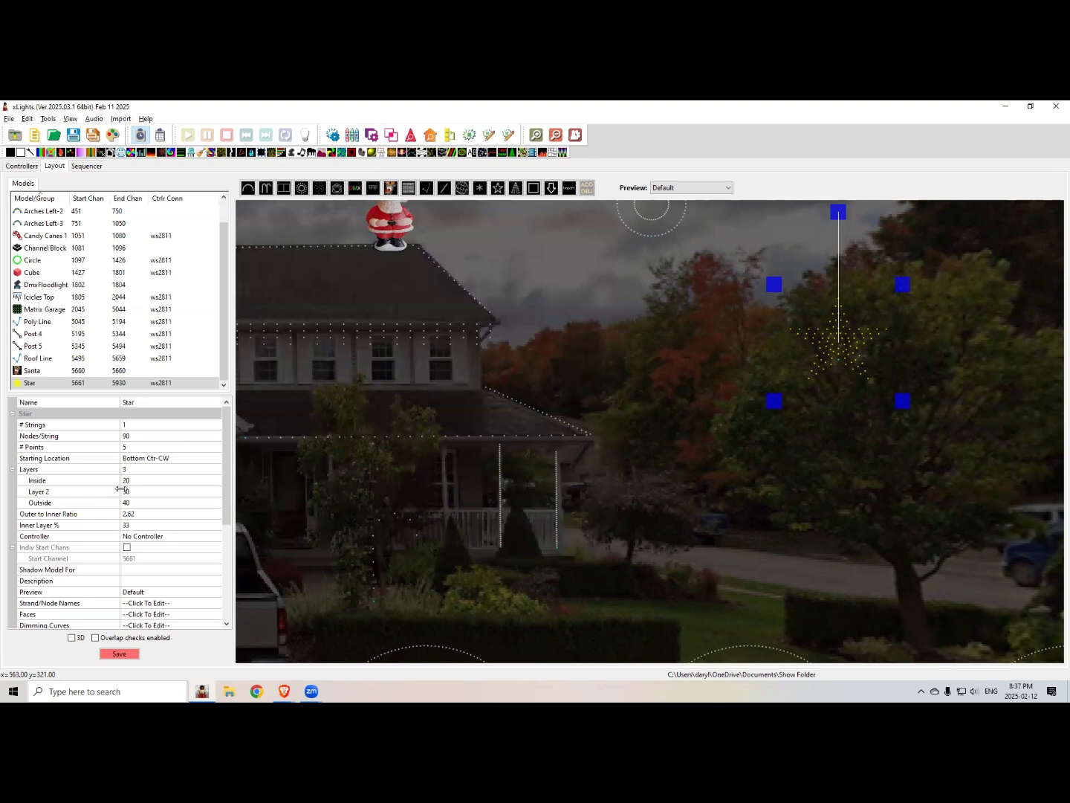
# Step: Set the star's Inner Layer % to 25
pyautogui.click(130, 514)
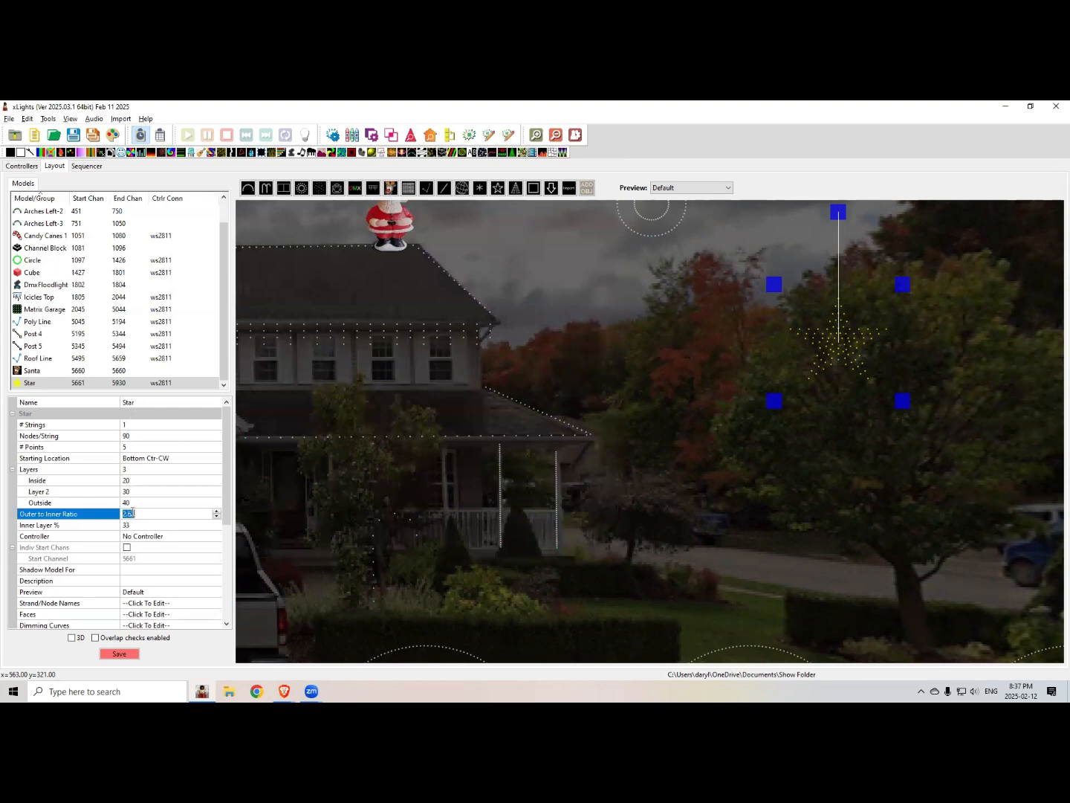
pyautogui.click(137, 526)
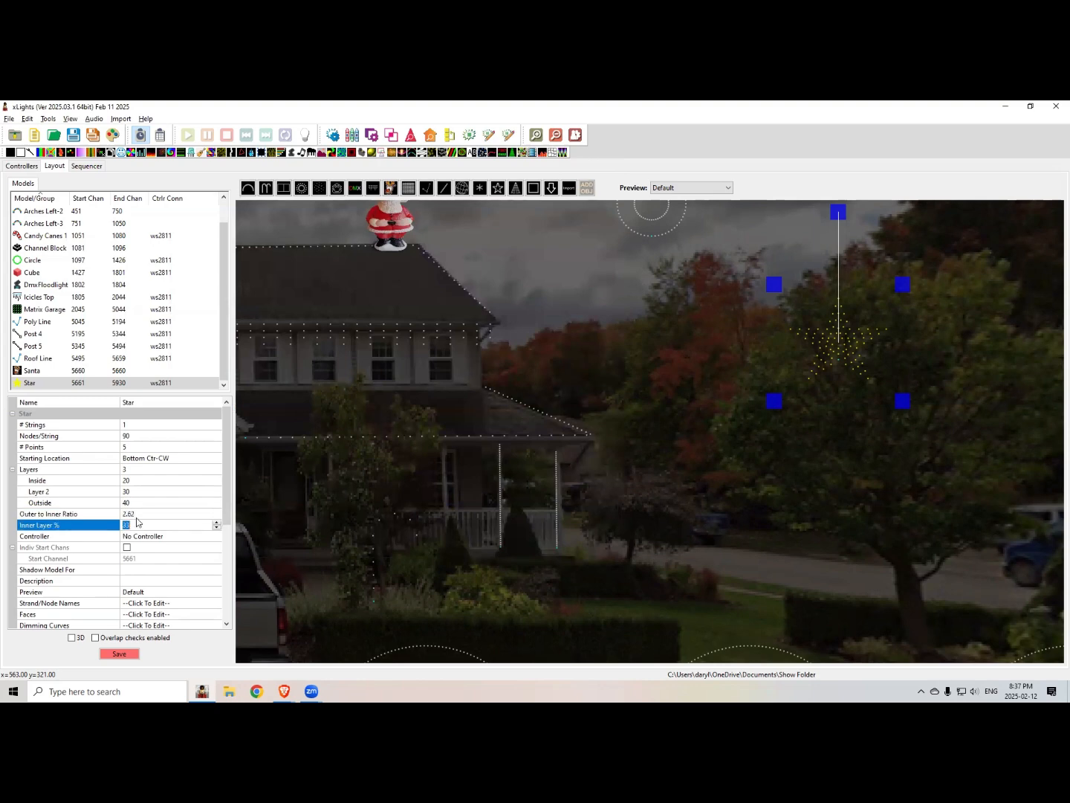
pyautogui.write('25')
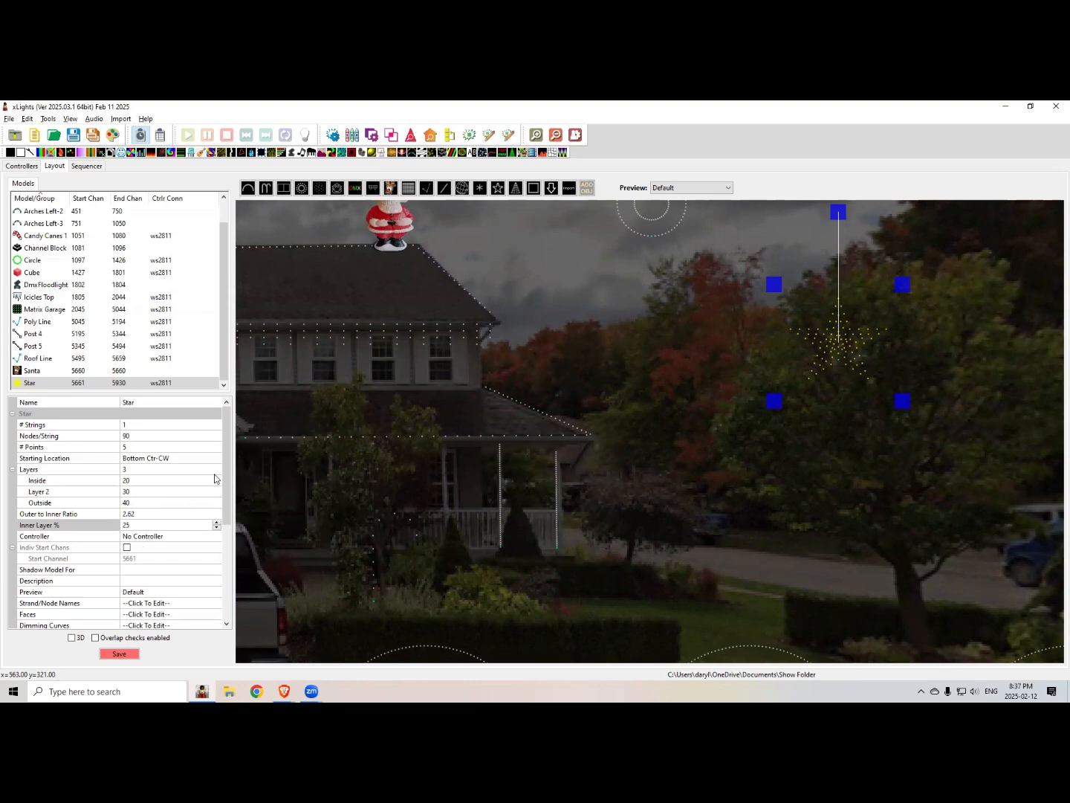
# Step: Name the star's three strands Inner, Middle and Outer
pyautogui.moveTo(225, 470); pyautogui.dragTo(217, 535)
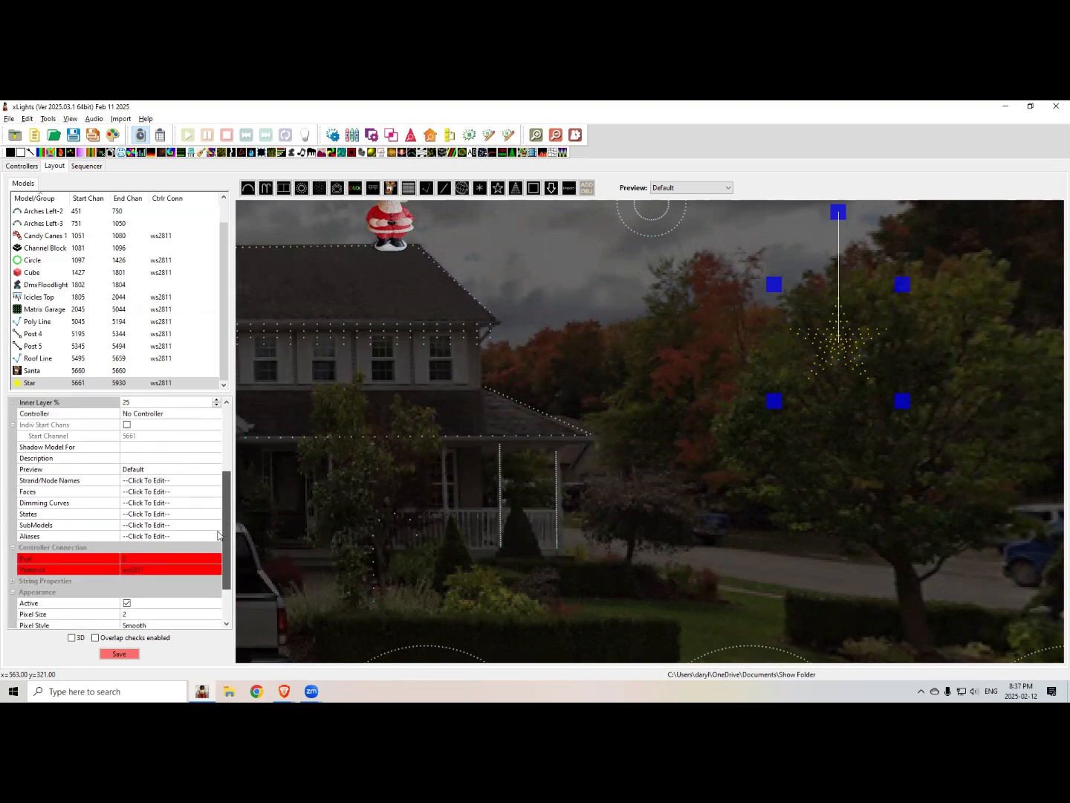
pyautogui.click(136, 484)
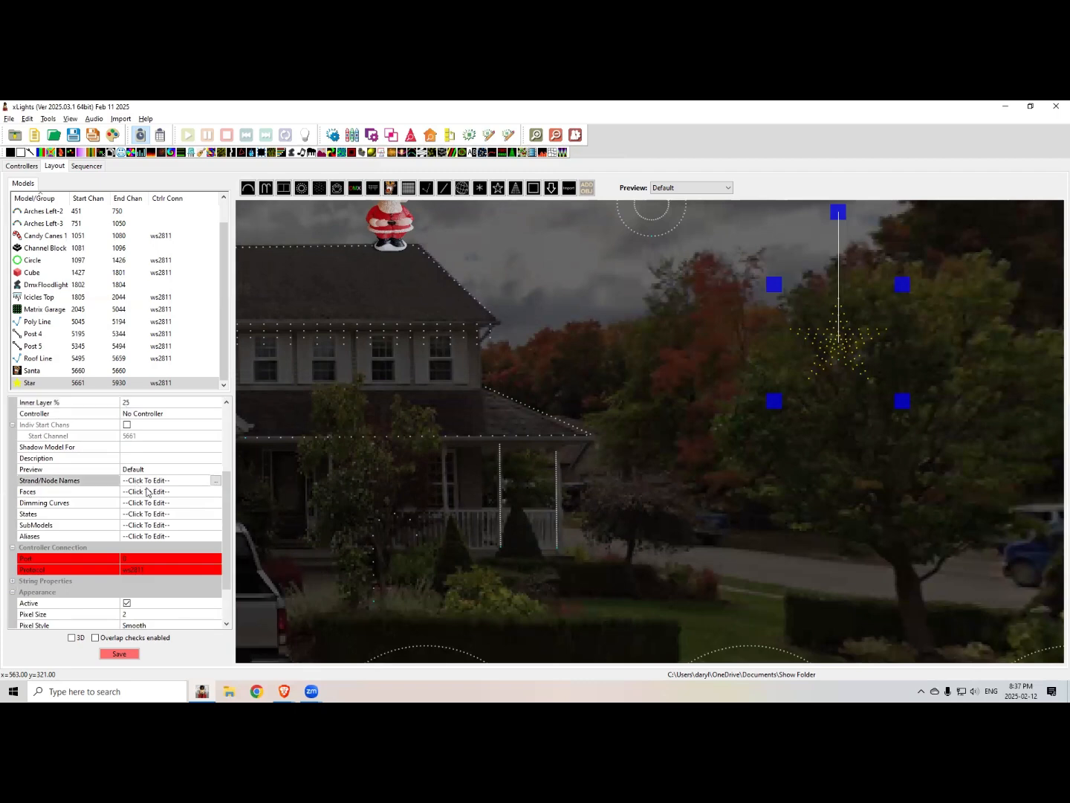
pyautogui.click(215, 481)
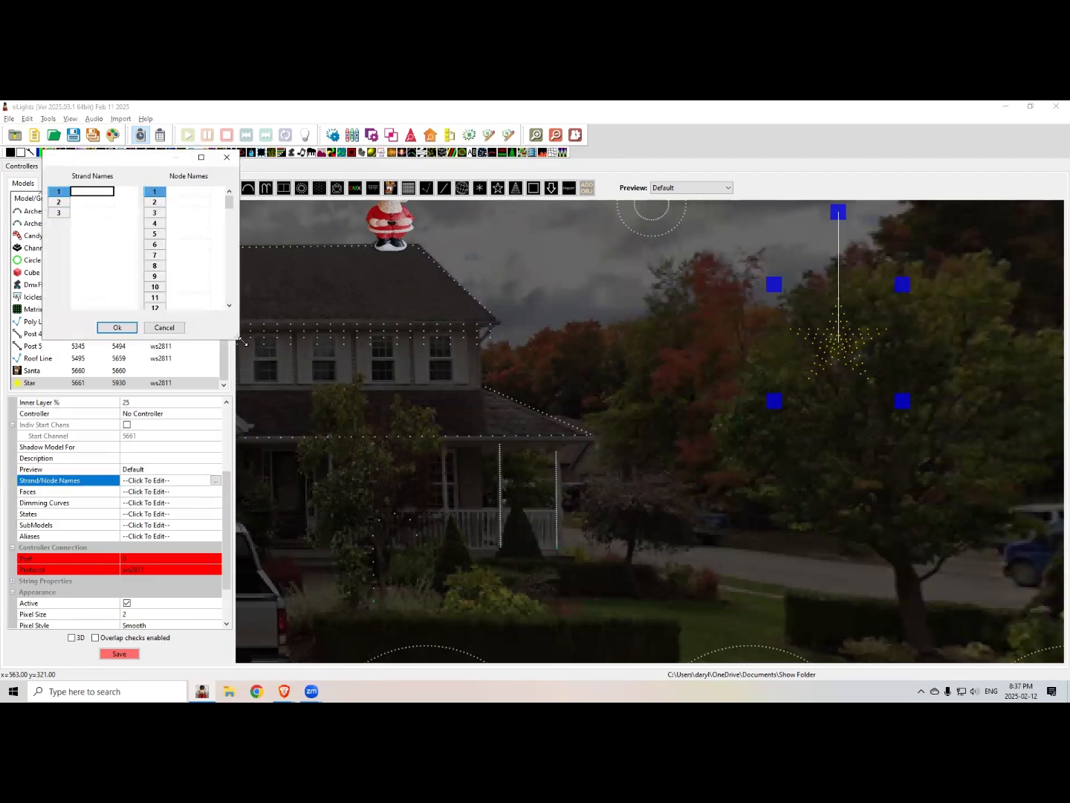
pyautogui.moveTo(239, 340); pyautogui.dragTo(504, 466)
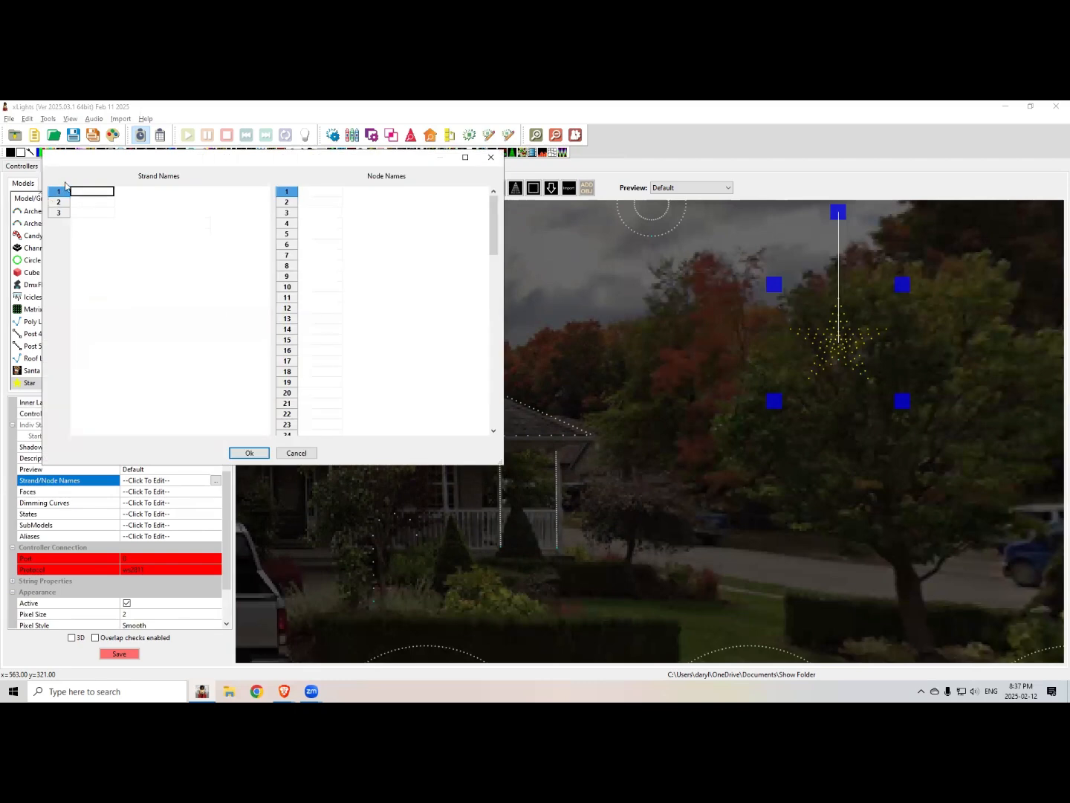
pyautogui.click(88, 191)
pyautogui.click(84, 205)
pyautogui.write('Middle')
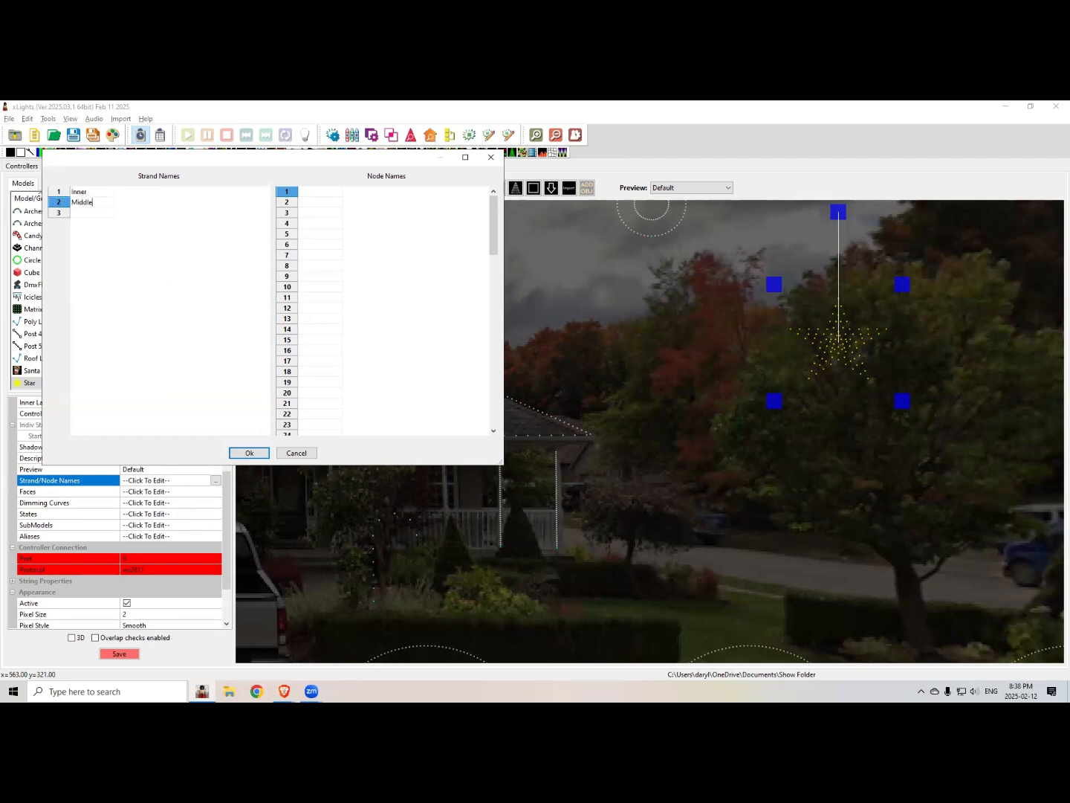
pyautogui.click(87, 204)
pyautogui.click(78, 214)
pyautogui.write('Outer')
pyautogui.press('Return')
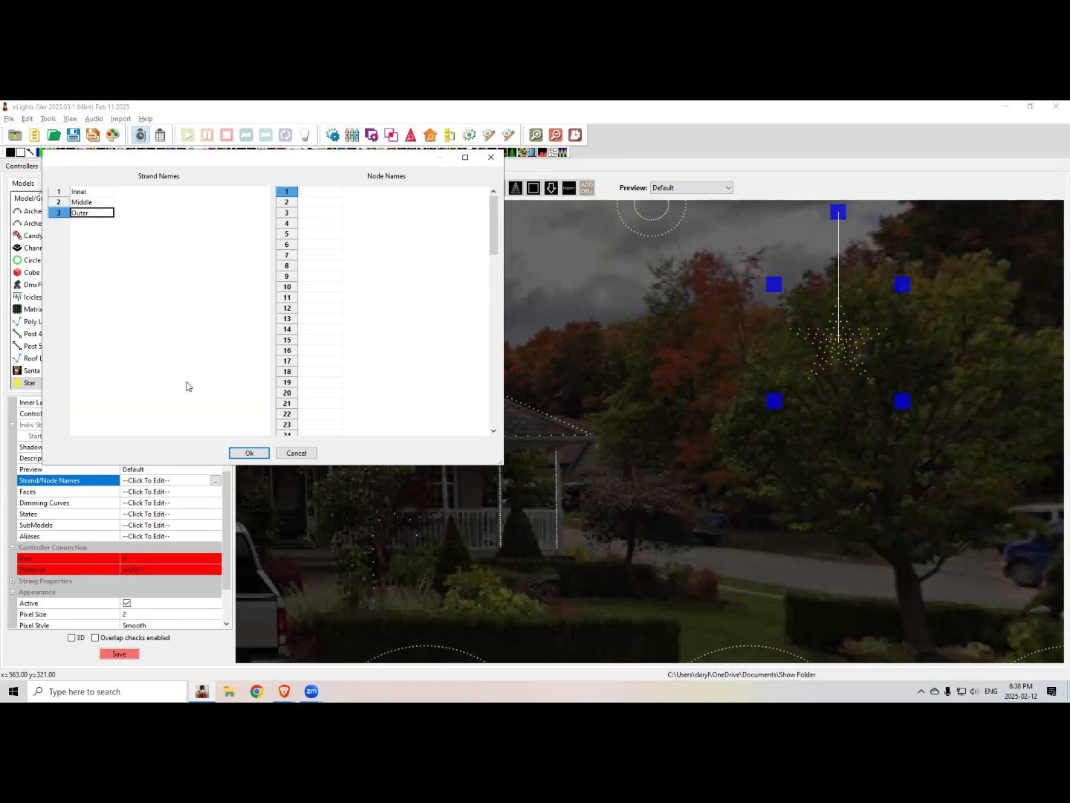
pyautogui.click(248, 454)
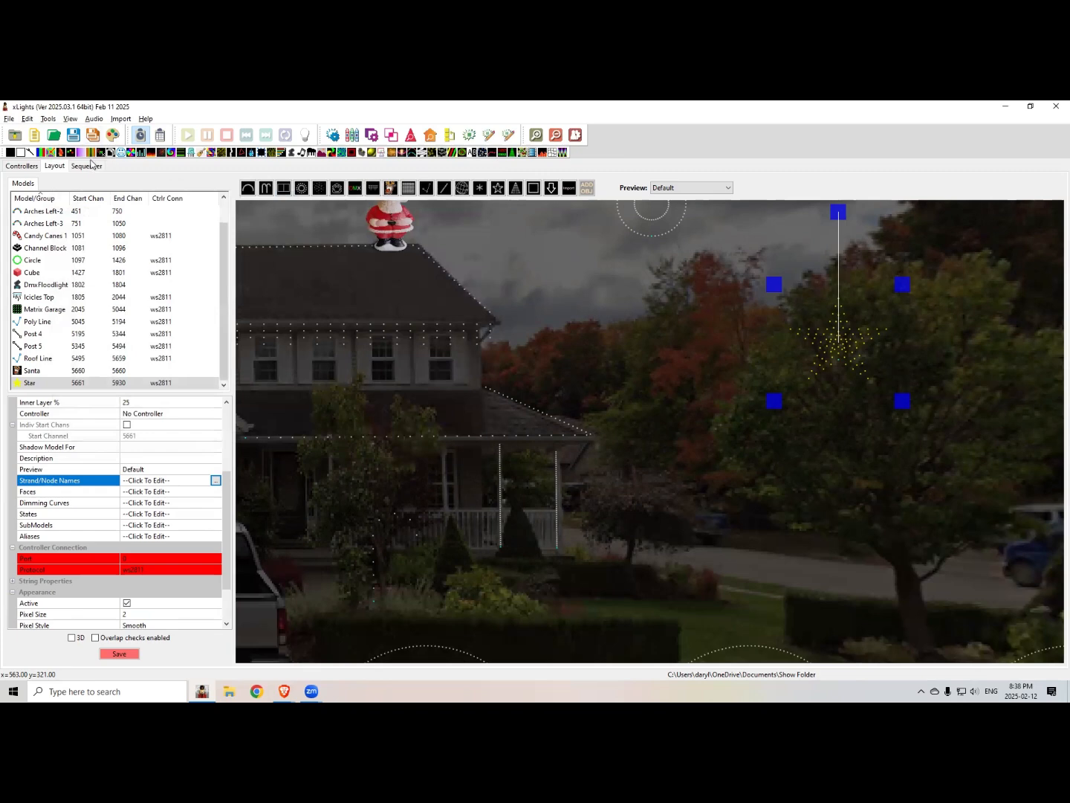
# Step: Add the Star model to the sequencer's Master View and place an On effect on it from 0 to about 5.25 seconds
pyautogui.click(87, 168)
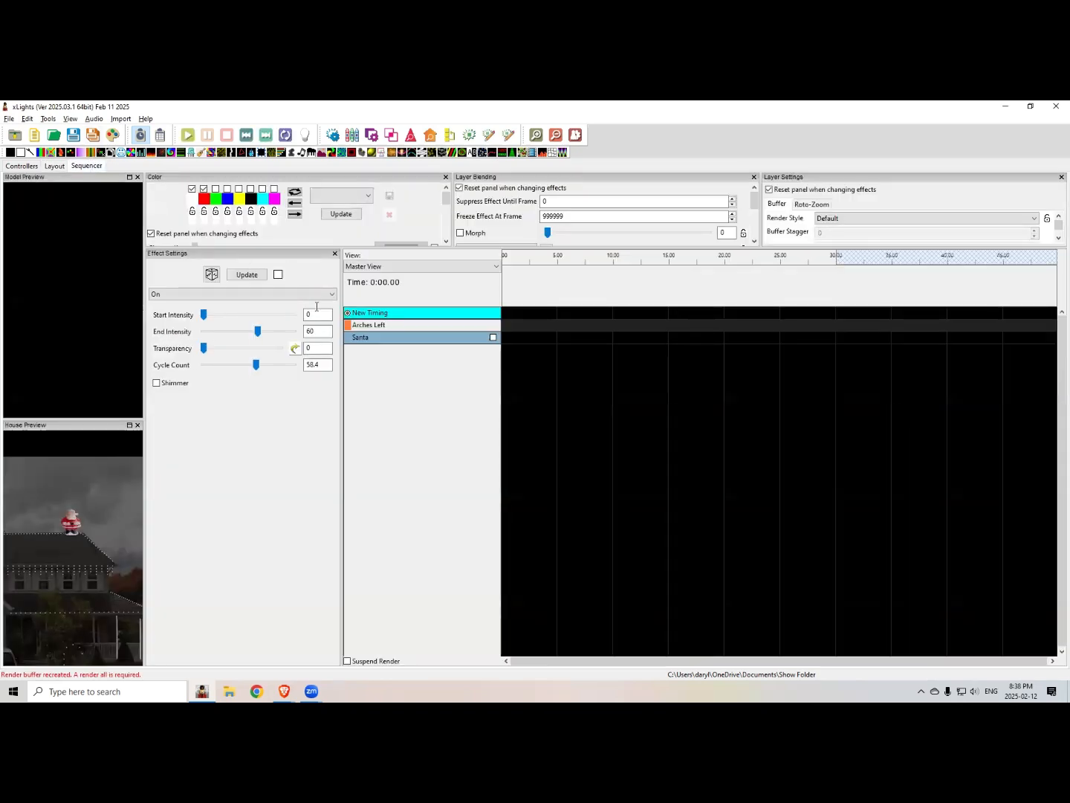
pyautogui.rightClick(412, 344)
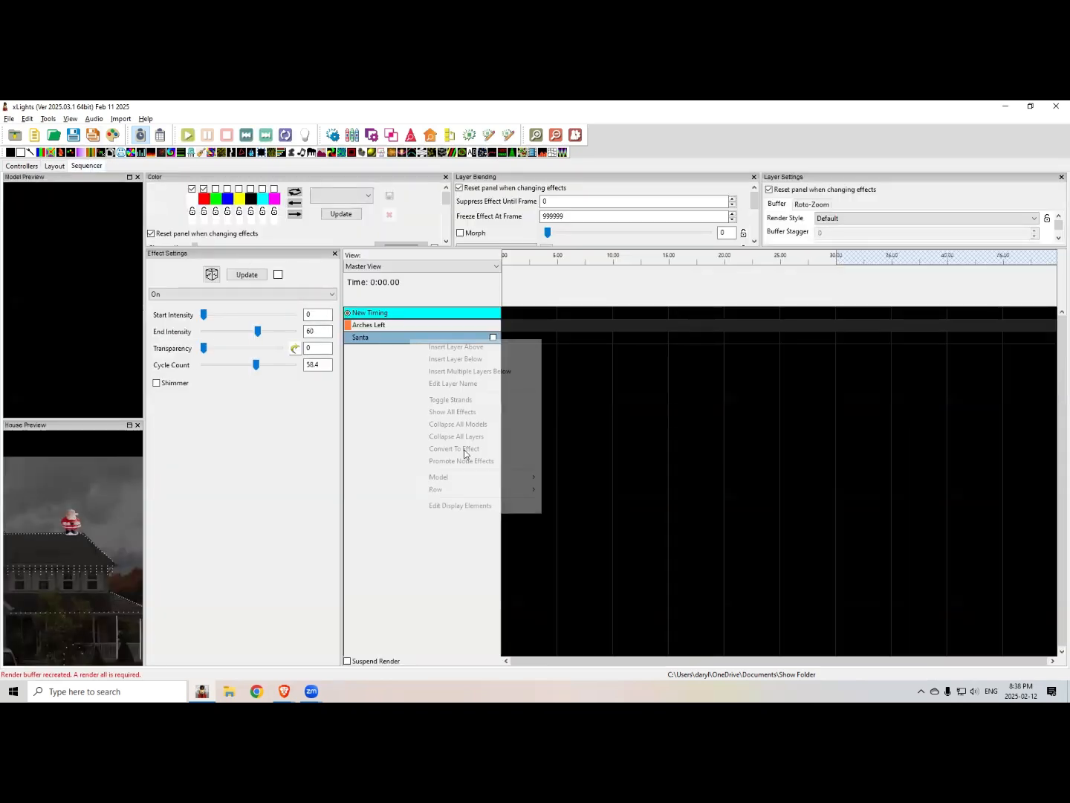
pyautogui.click(464, 505)
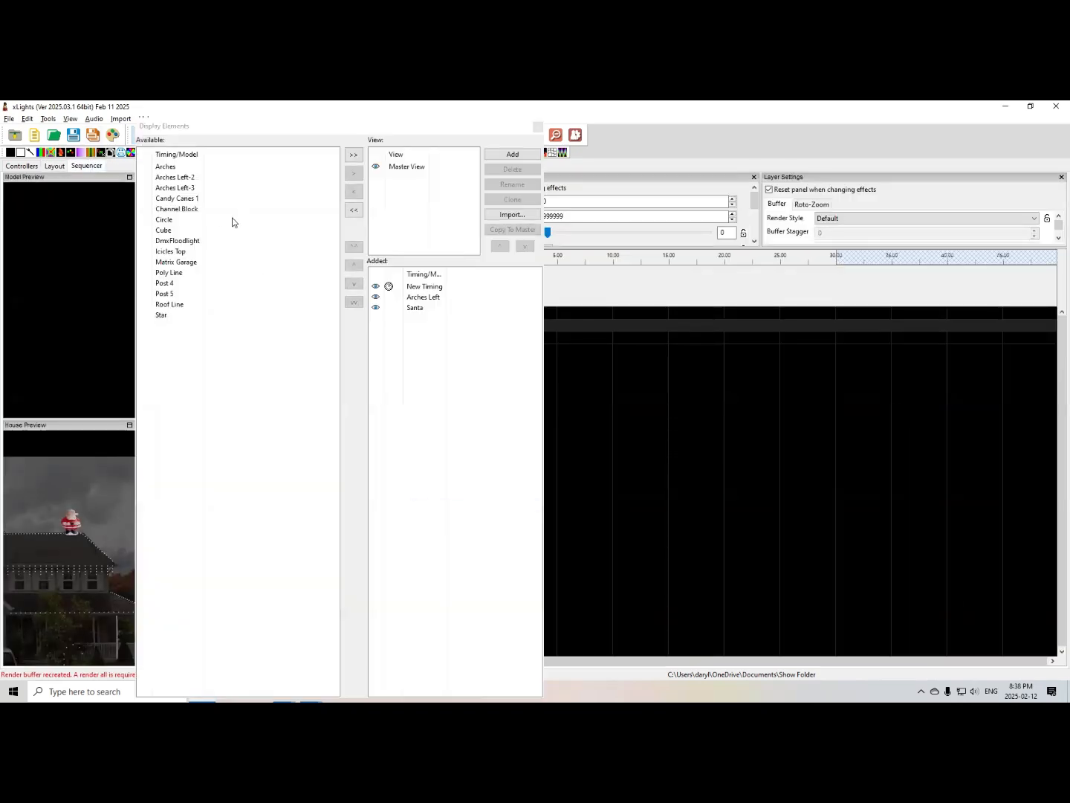
pyautogui.doubleClick(170, 317)
pyautogui.click(539, 127)
pyautogui.moveTo(561, 348); pyautogui.dragTo(479, 353)
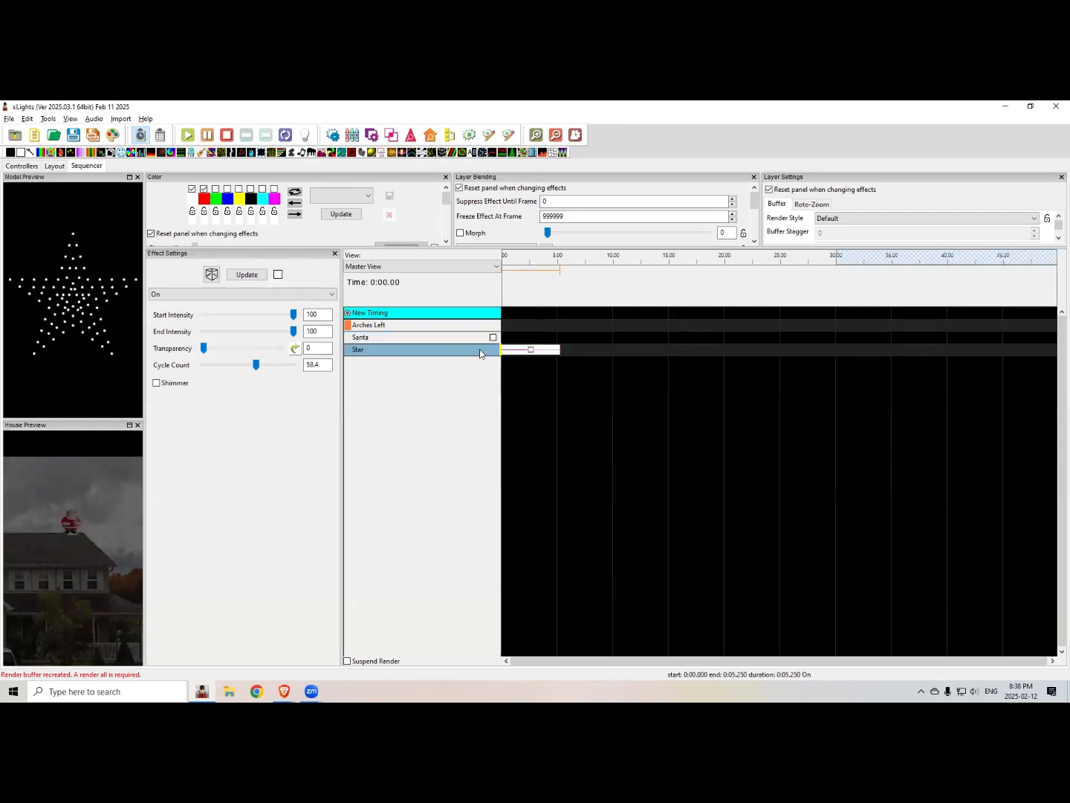
# Step: Expand the Star model into its strands in the sequencer and move its On effect to the Outer strand
pyautogui.doubleClick(454, 351)
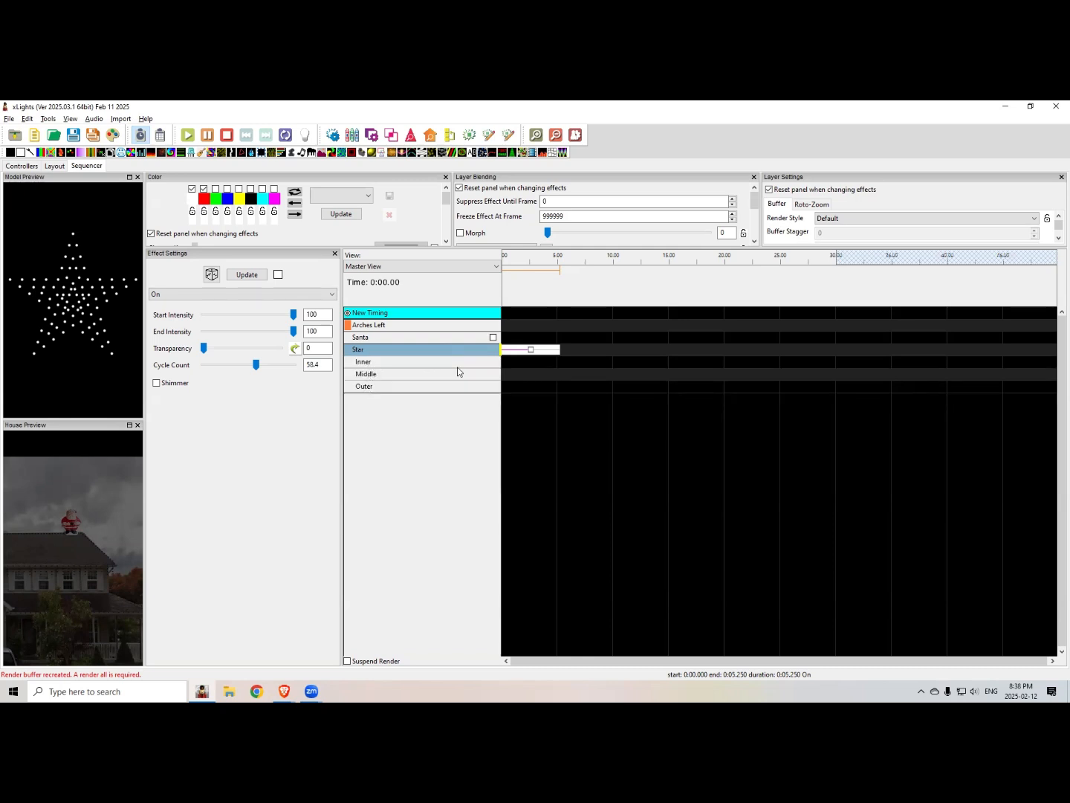
pyautogui.press('Down')
pyautogui.press('Down')
pyautogui.press('Down')
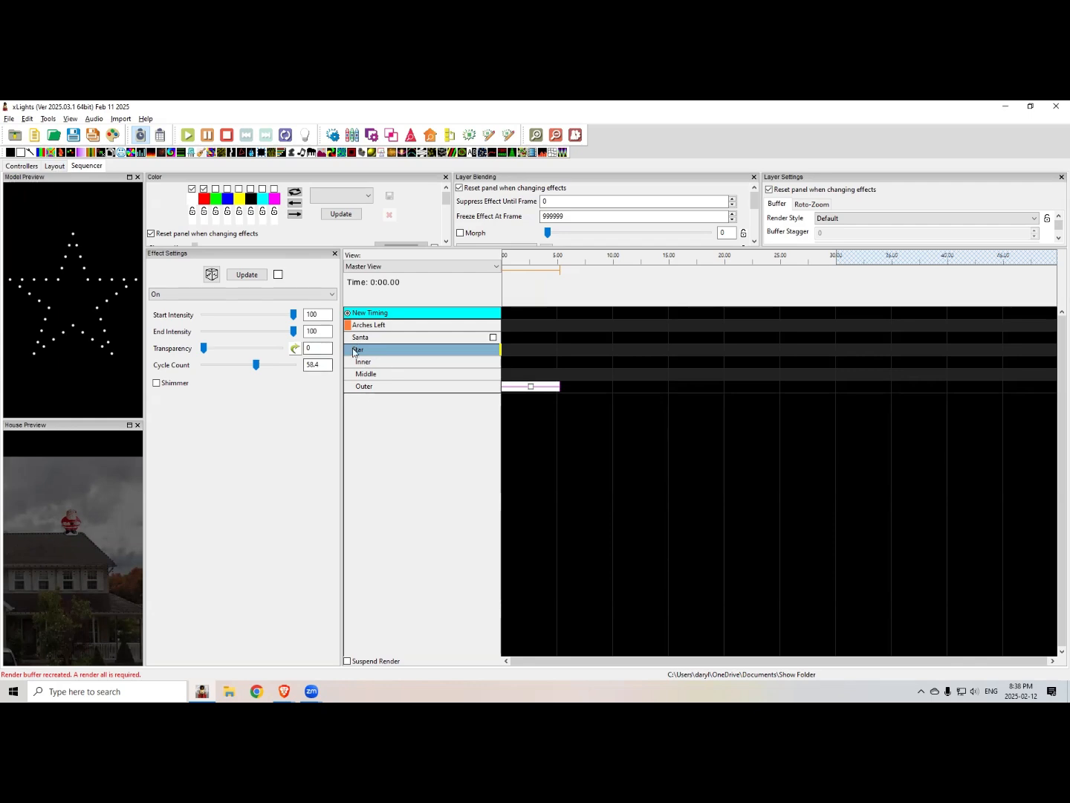
# Step: Add a Tree model to the house layout, stretch it down to the lawn and position it directly beneath the star
pyautogui.click(52, 166)
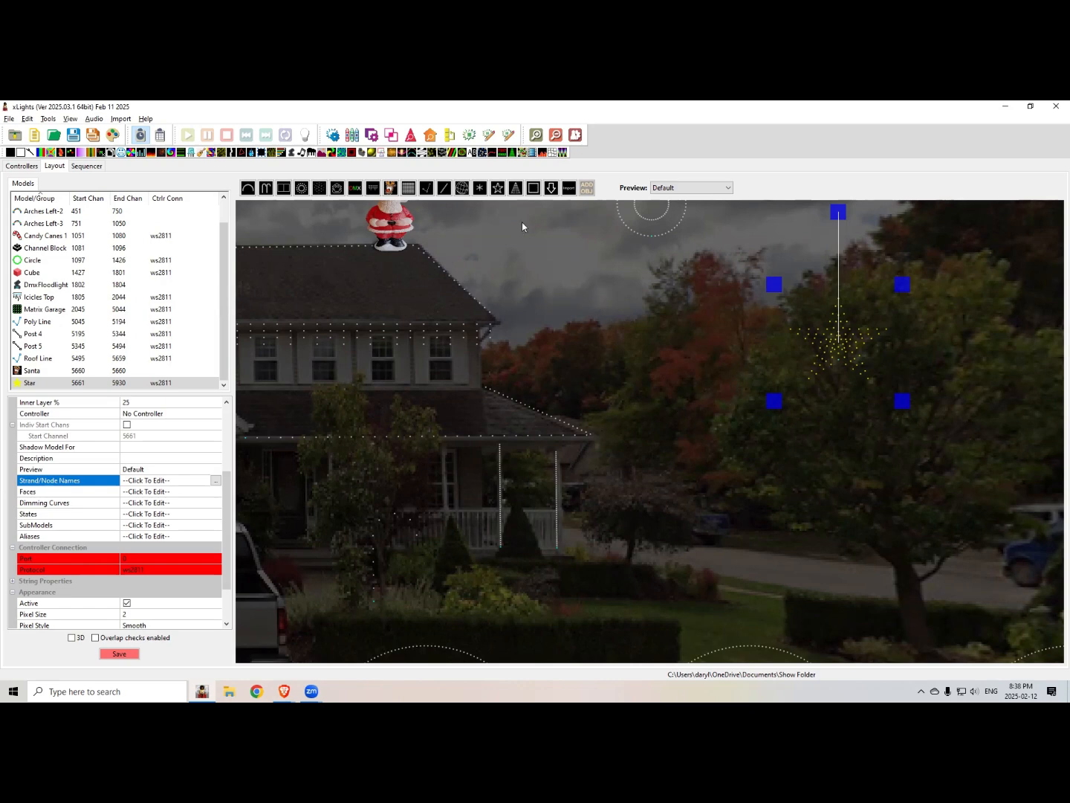
pyautogui.click(828, 385)
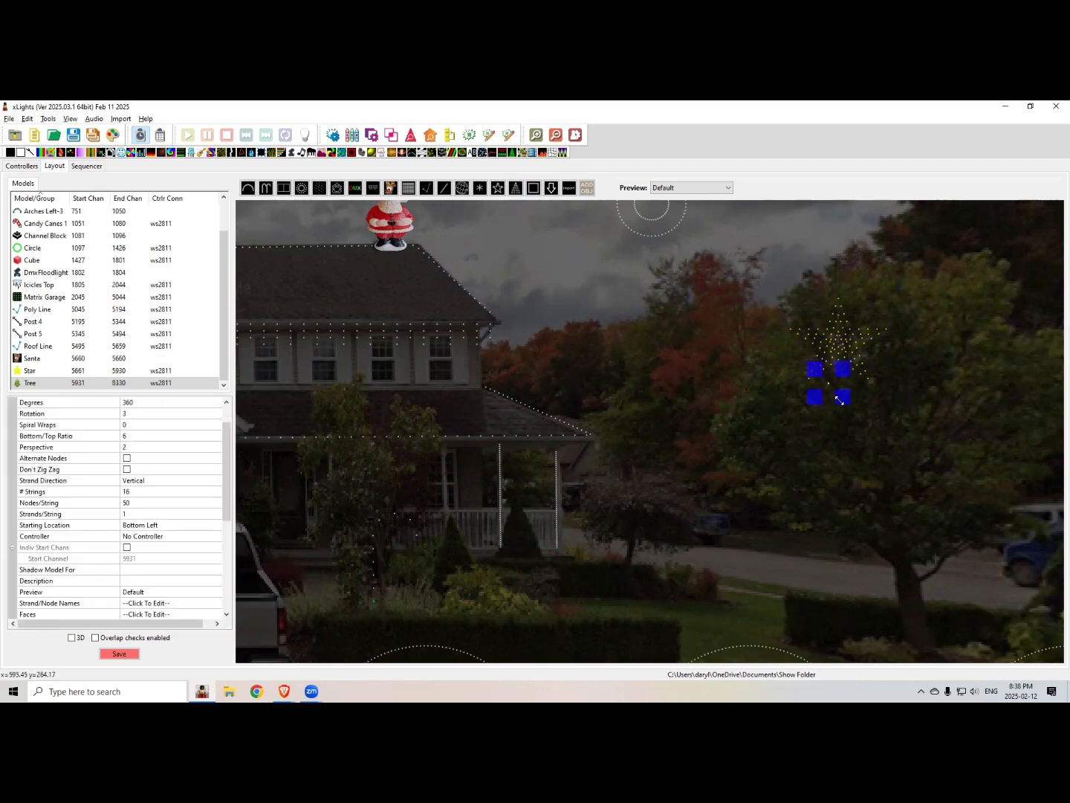
pyautogui.moveTo(846, 419); pyautogui.dragTo(931, 645)
pyautogui.moveTo(854, 558); pyautogui.dragTo(823, 538)
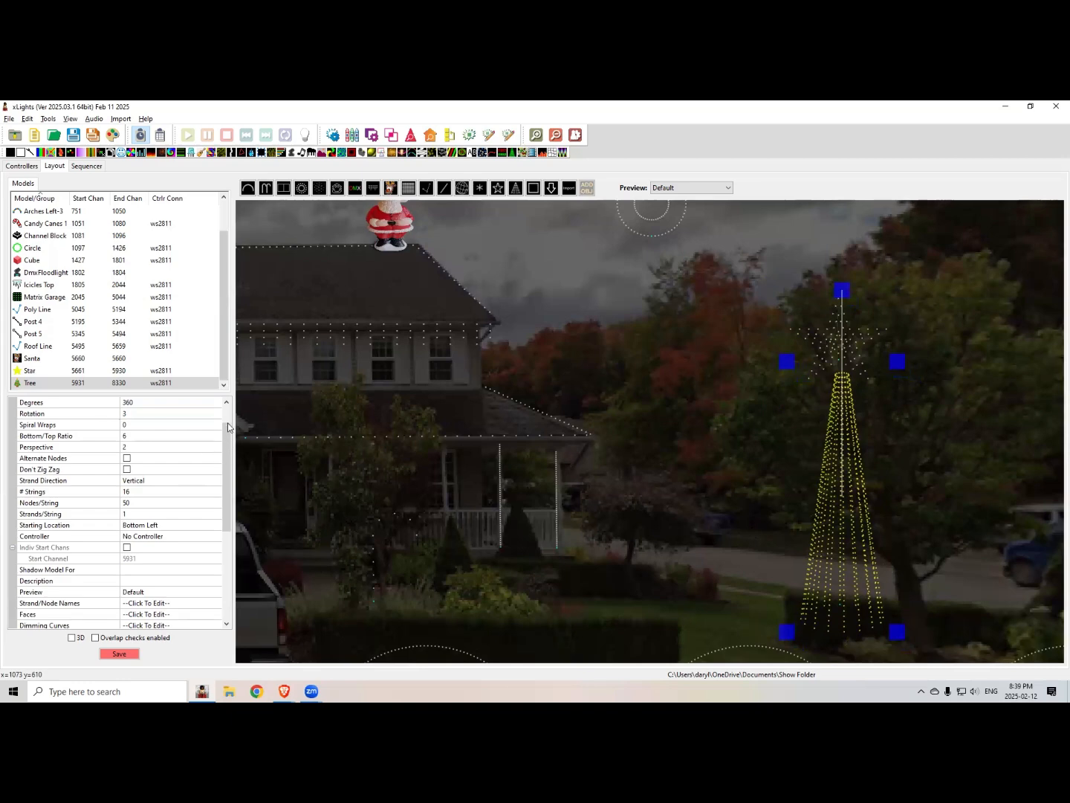
# Step: Rename the new tree model as Mega Tree
pyautogui.moveTo(229, 436); pyautogui.dragTo(185, 416)
pyautogui.click(141, 402)
pyautogui.write('Mega Tree')
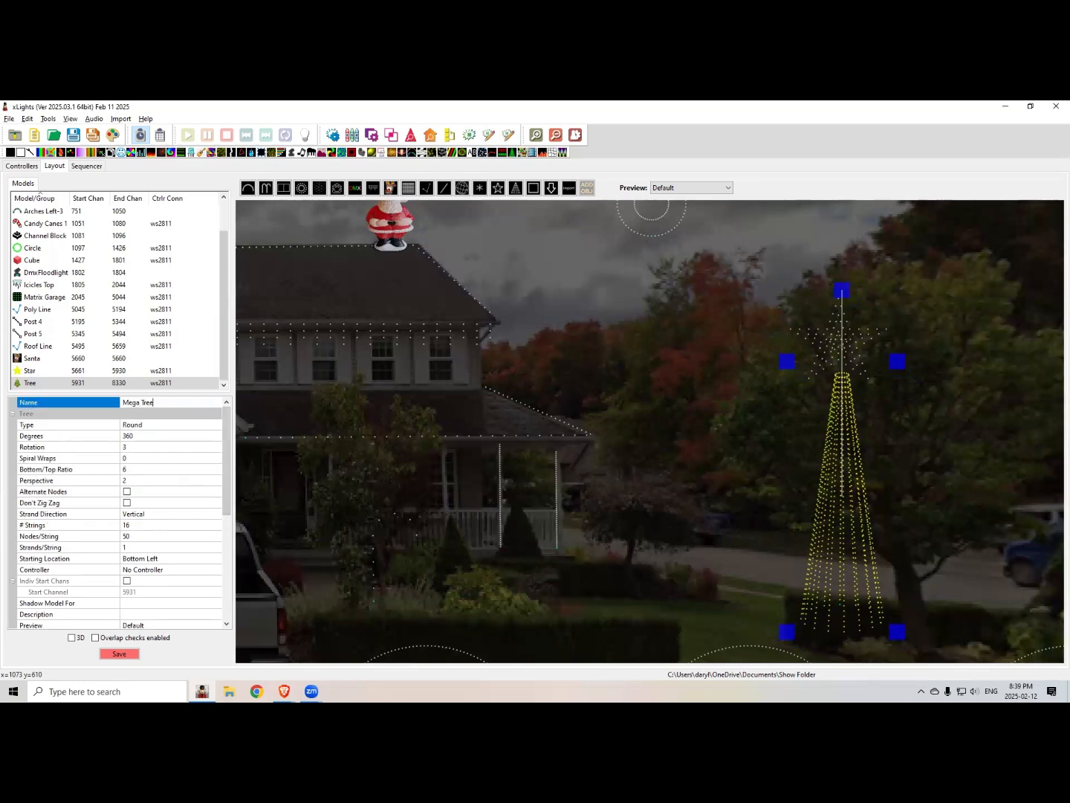
pyautogui.press('Return')
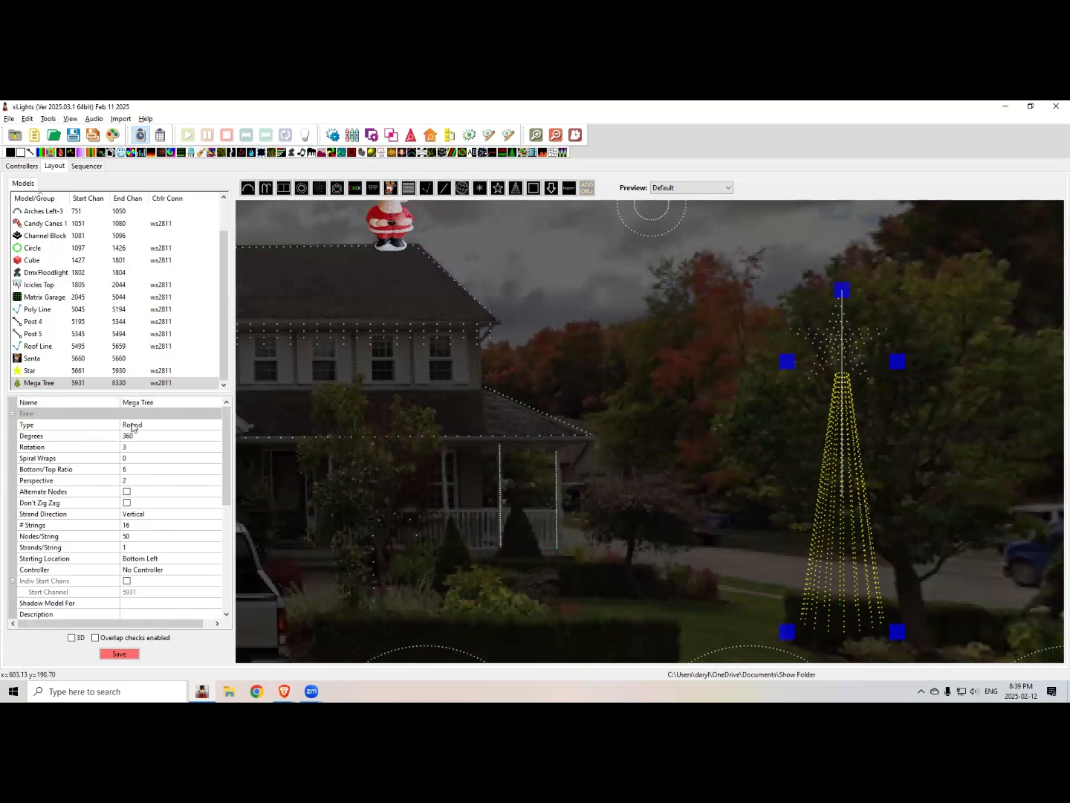
# Step: Try the Flat and Ribbon types on the Mega Tree and set its type back to Round
pyautogui.click(131, 427)
pyautogui.click(132, 427)
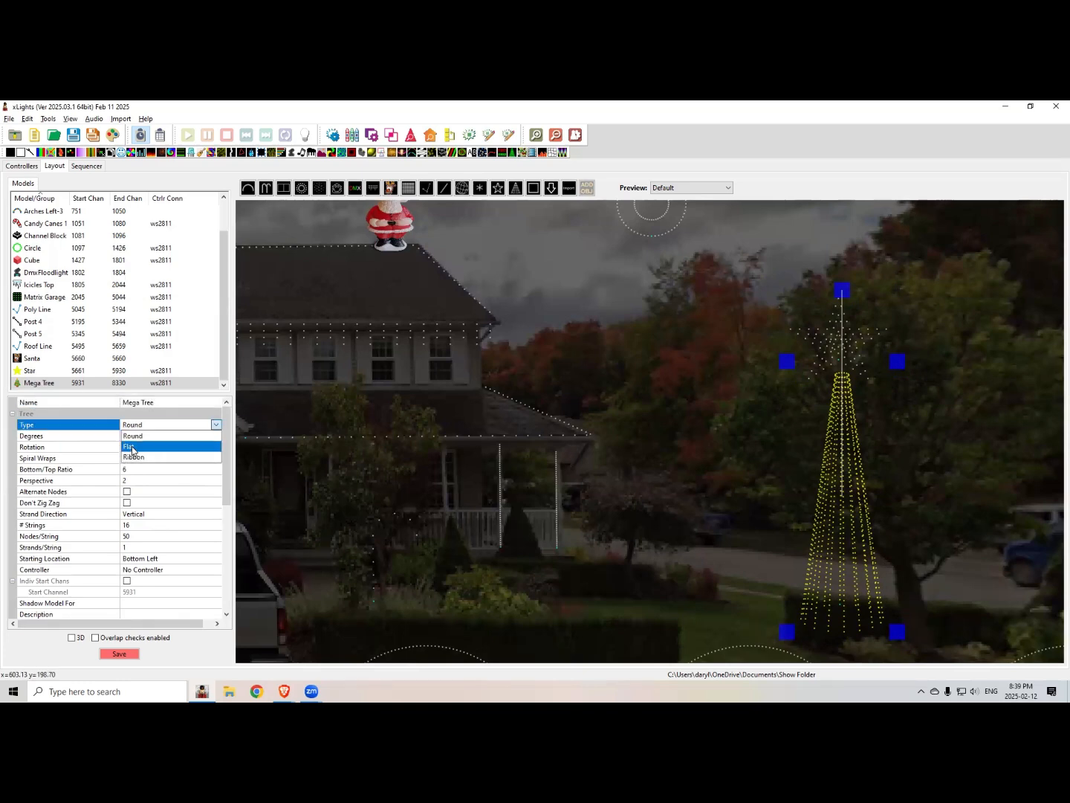
pyautogui.click(132, 449)
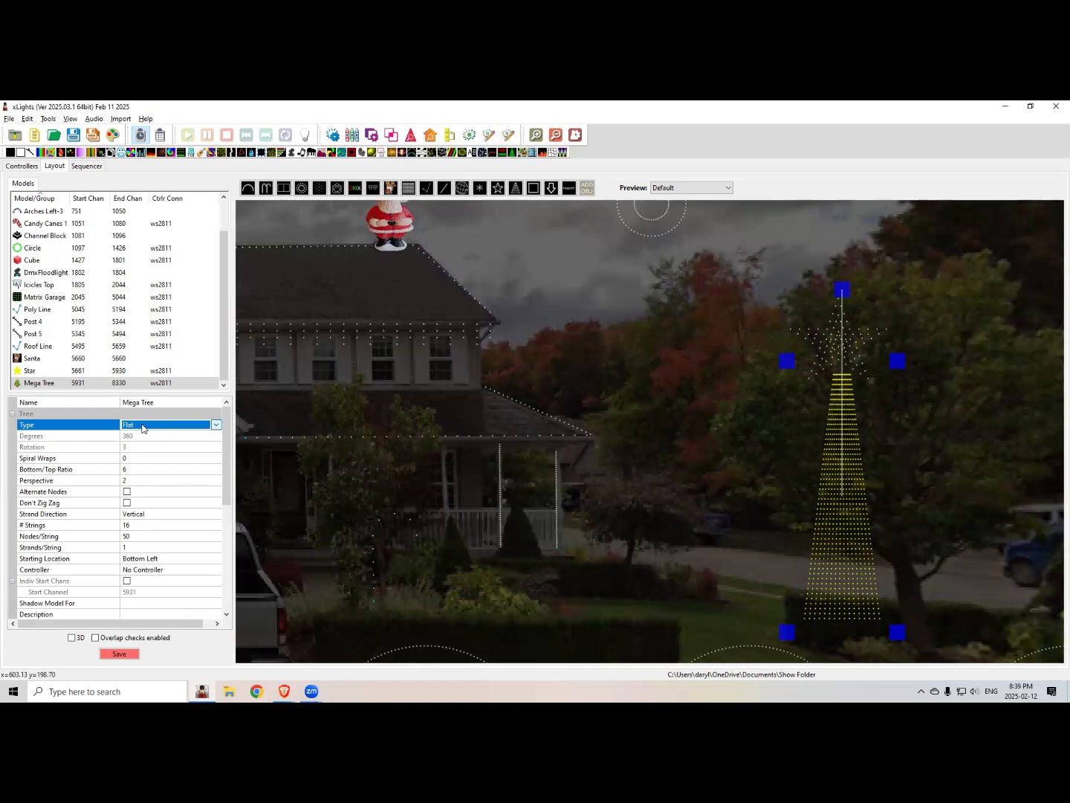
pyautogui.click(143, 428)
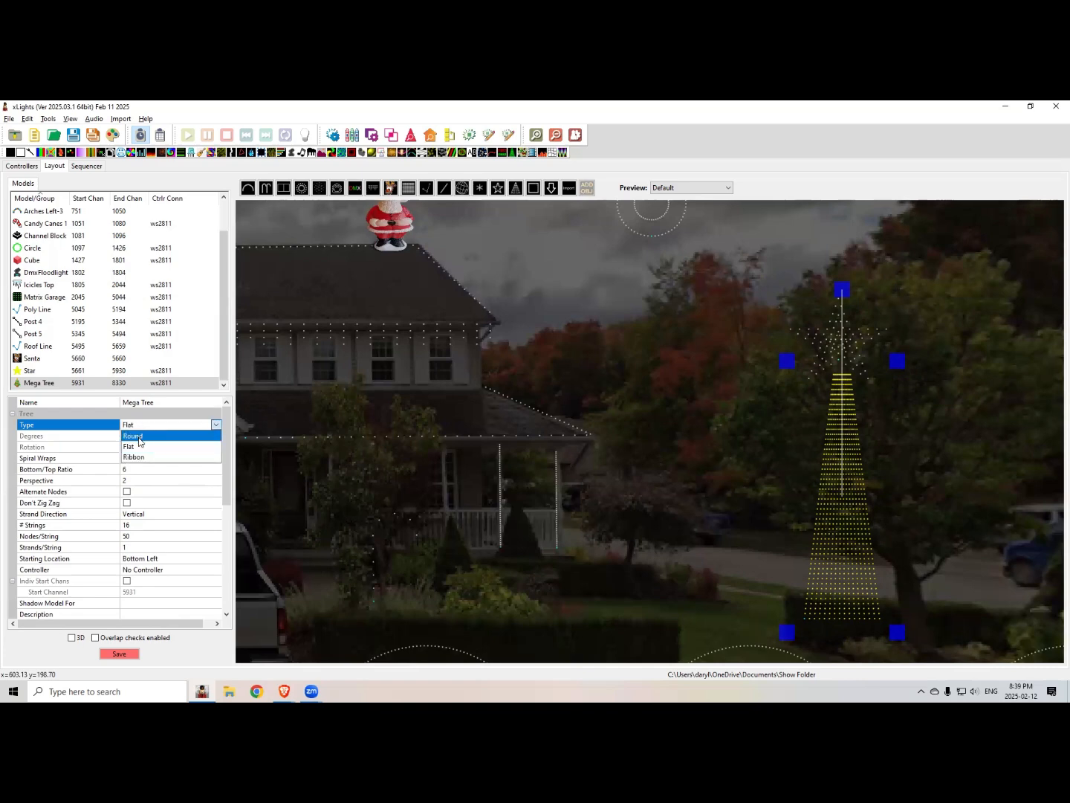
pyautogui.click(144, 459)
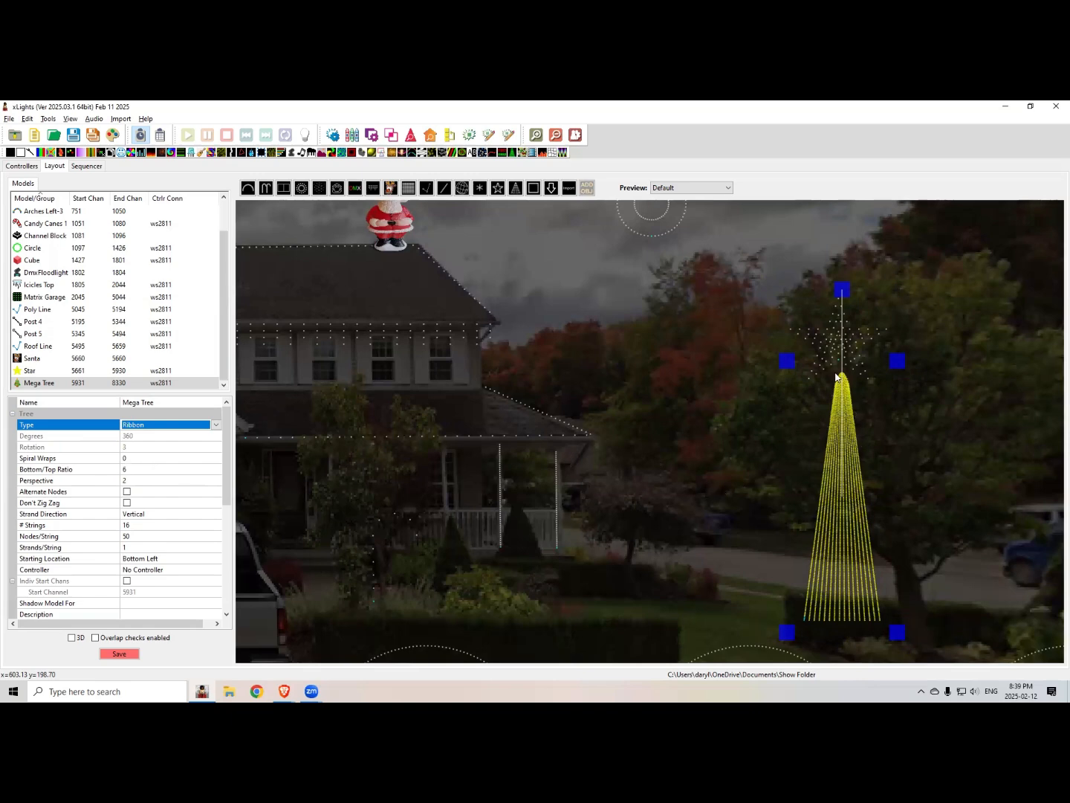
pyautogui.click(154, 425)
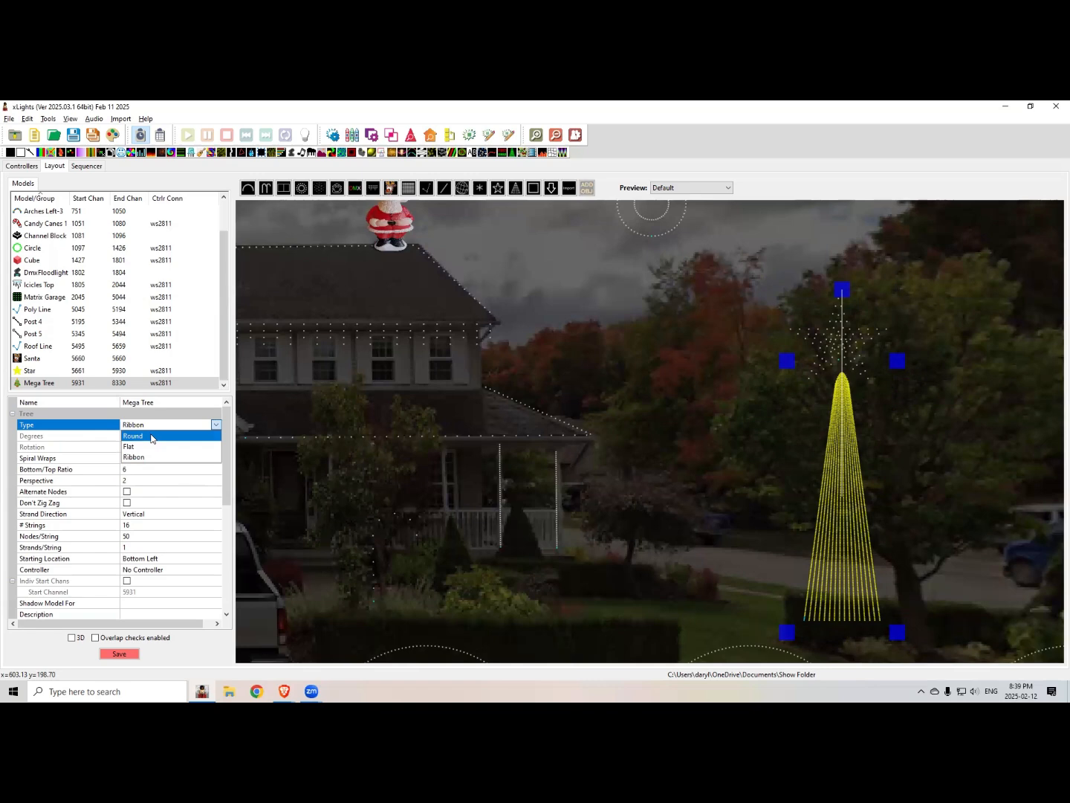
pyautogui.click(150, 436)
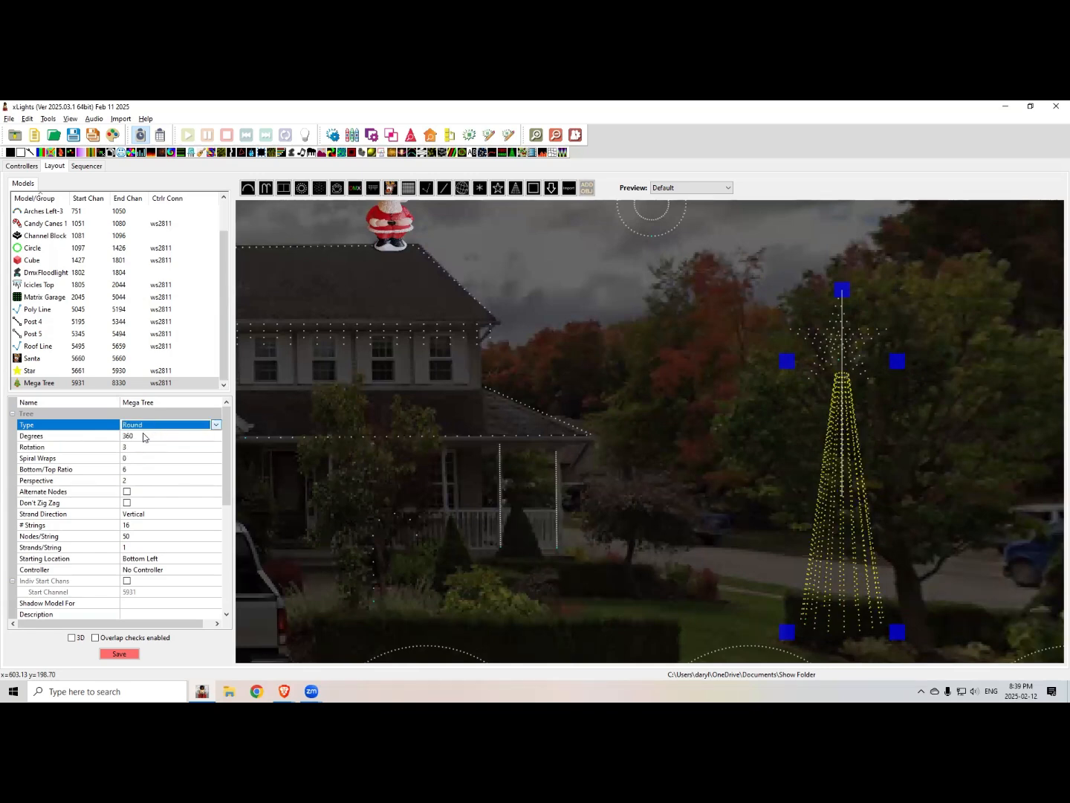
# Step: Set the Mega Tree's Degrees to 180
pyautogui.click(144, 436)
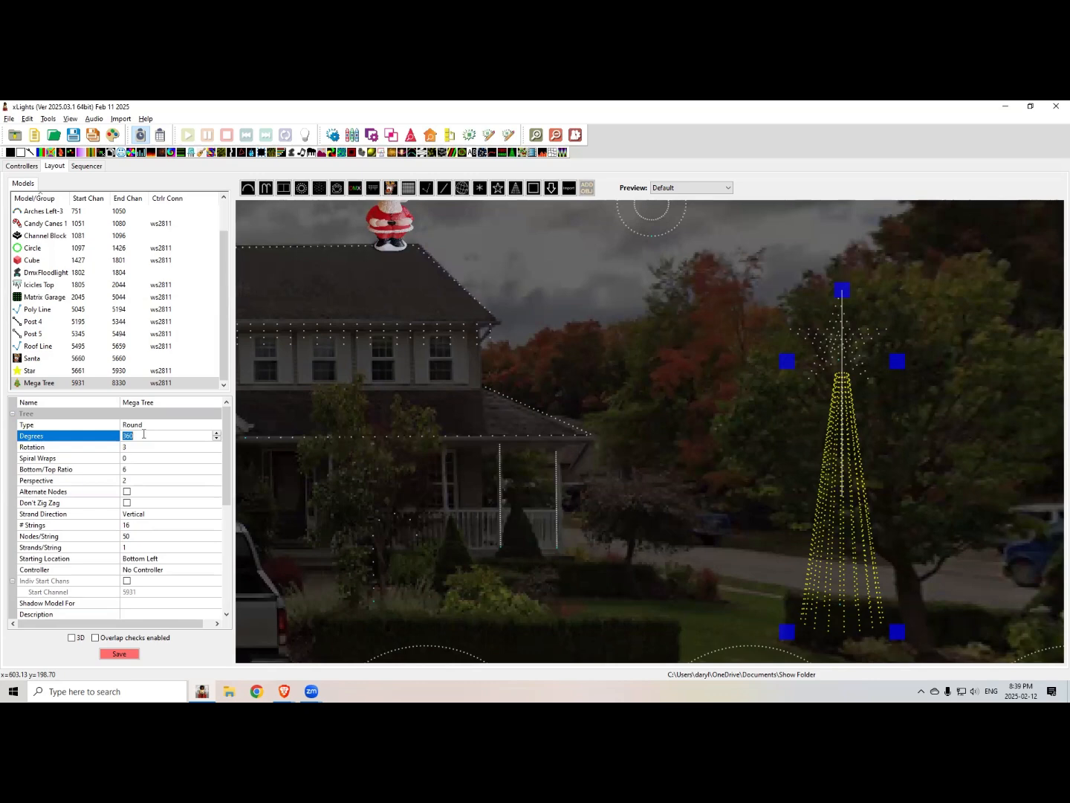
pyautogui.write('180')
pyautogui.press('Return')
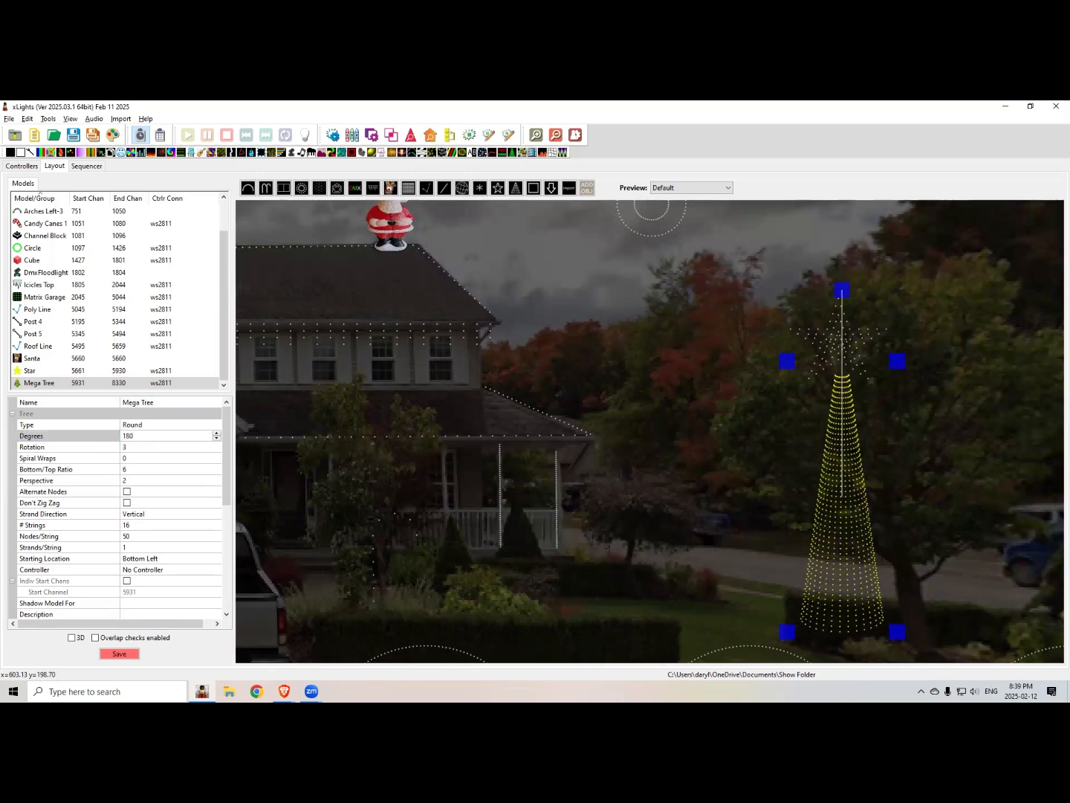
# Step: Set the Mega Tree's Bottom/Top Ratio to 4
pyautogui.click(805, 595)
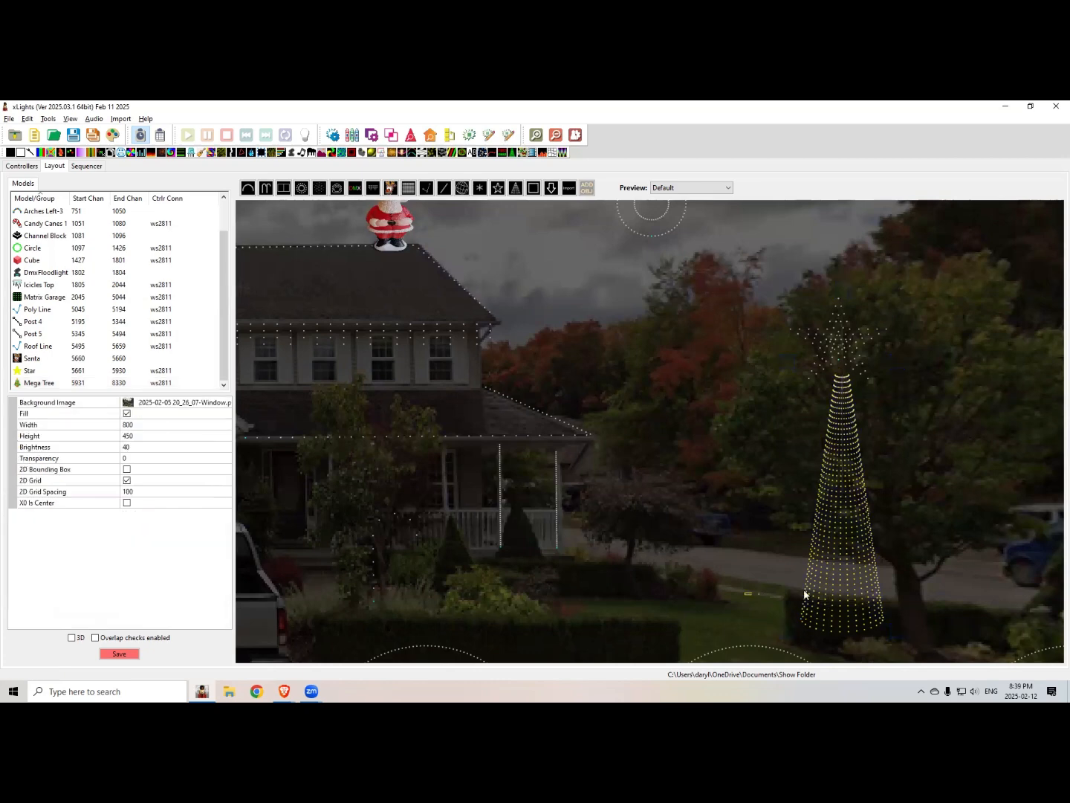
pyautogui.moveTo(840, 558); pyautogui.dragTo(760, 540)
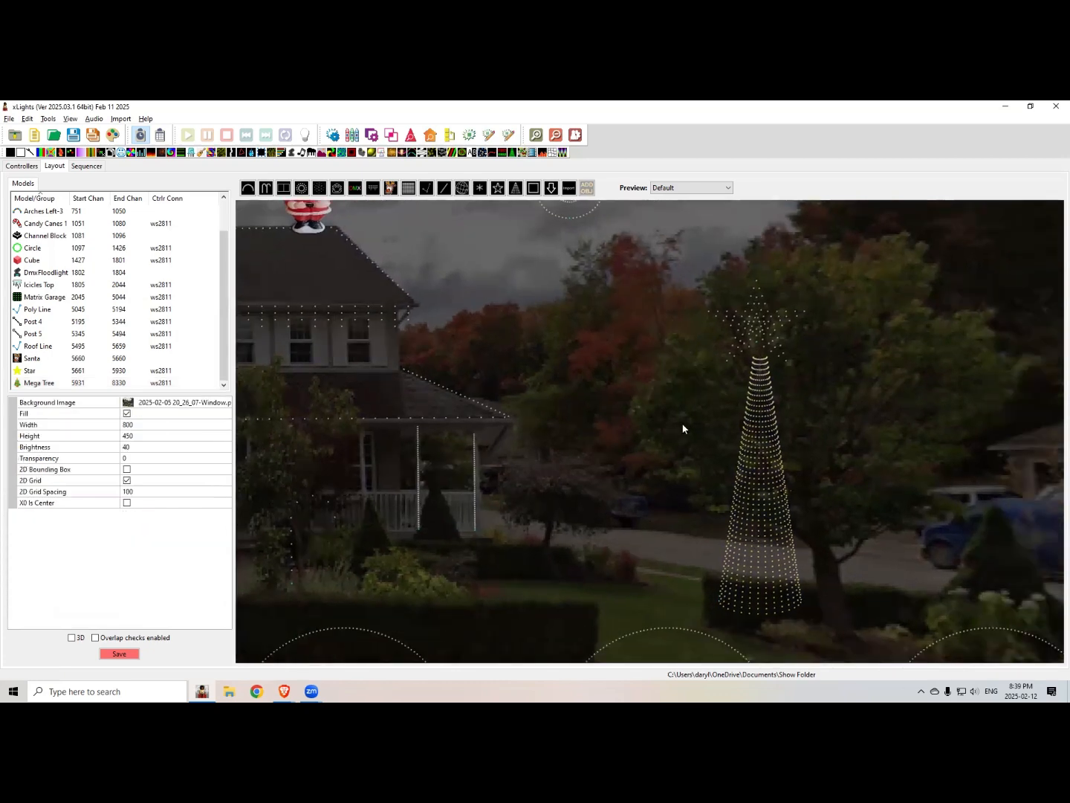
pyautogui.click(764, 488)
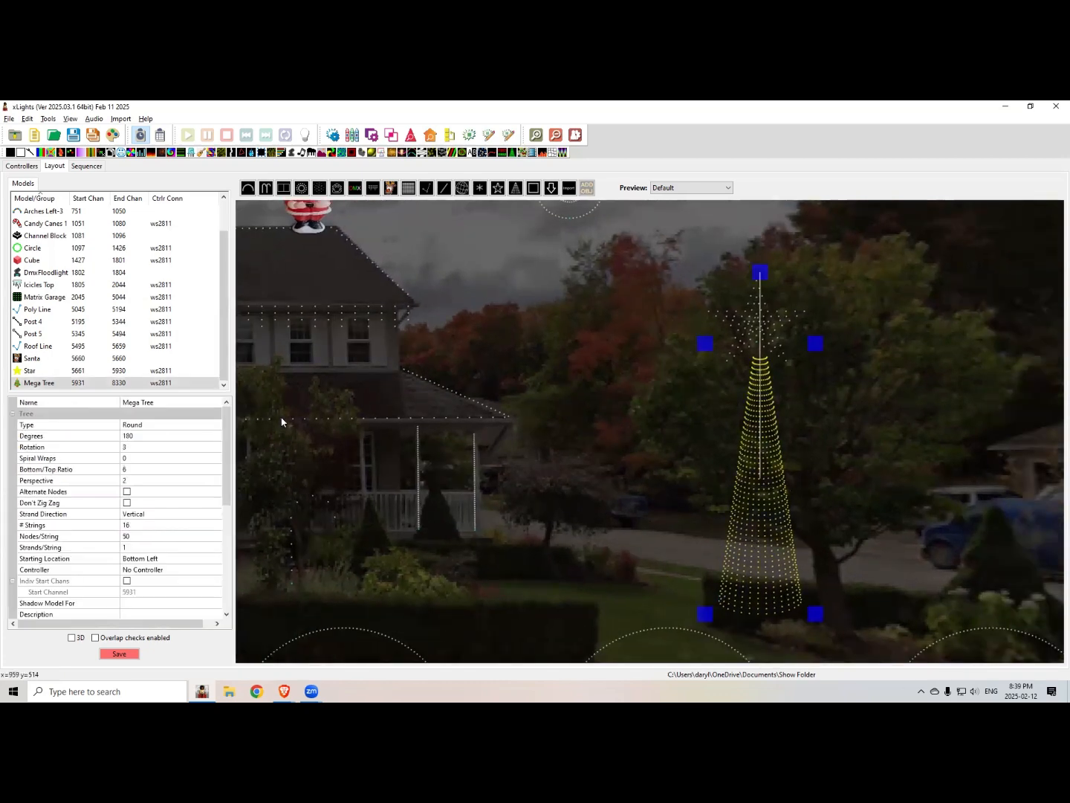
pyautogui.click(136, 445)
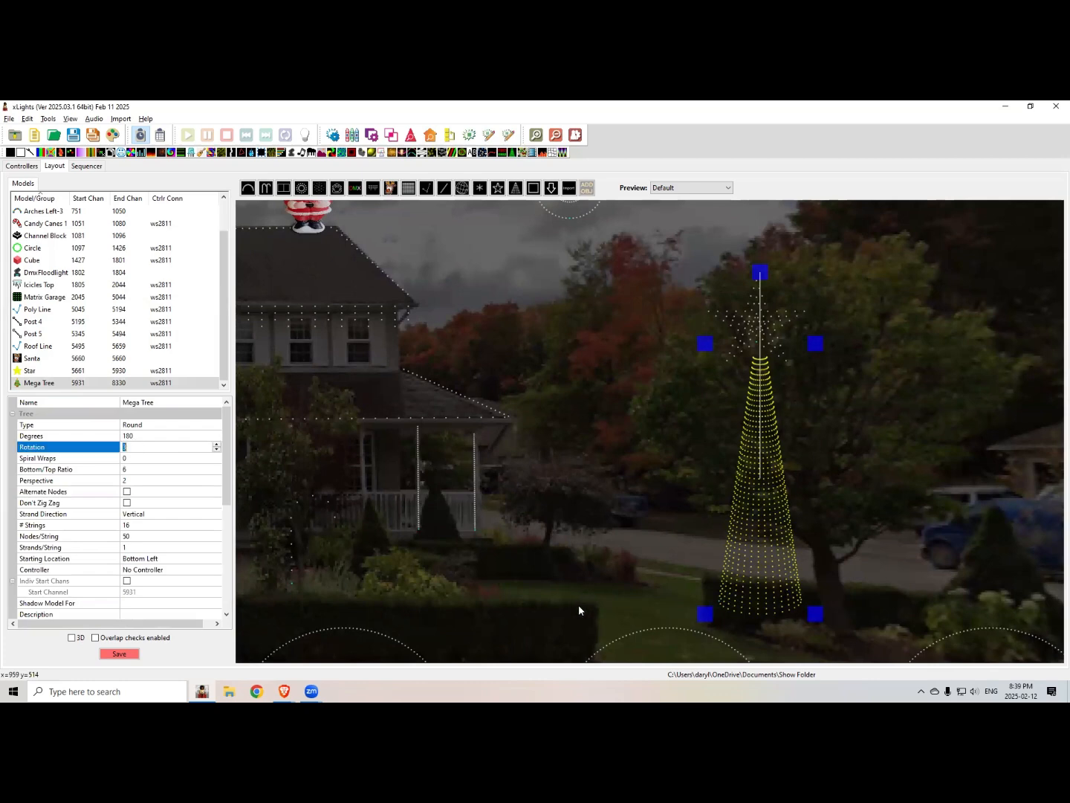
pyautogui.scroll(-1, 578, 610)
pyautogui.moveTo(552, 525); pyautogui.dragTo(548, 467)
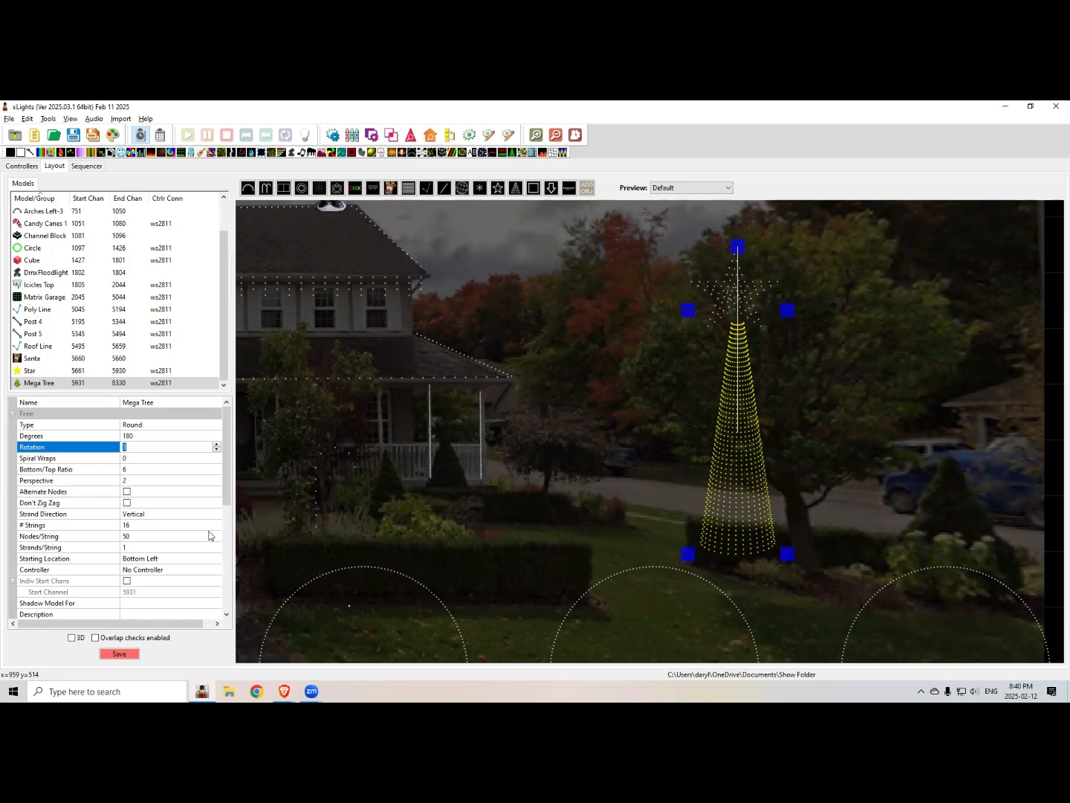
pyautogui.click(137, 470)
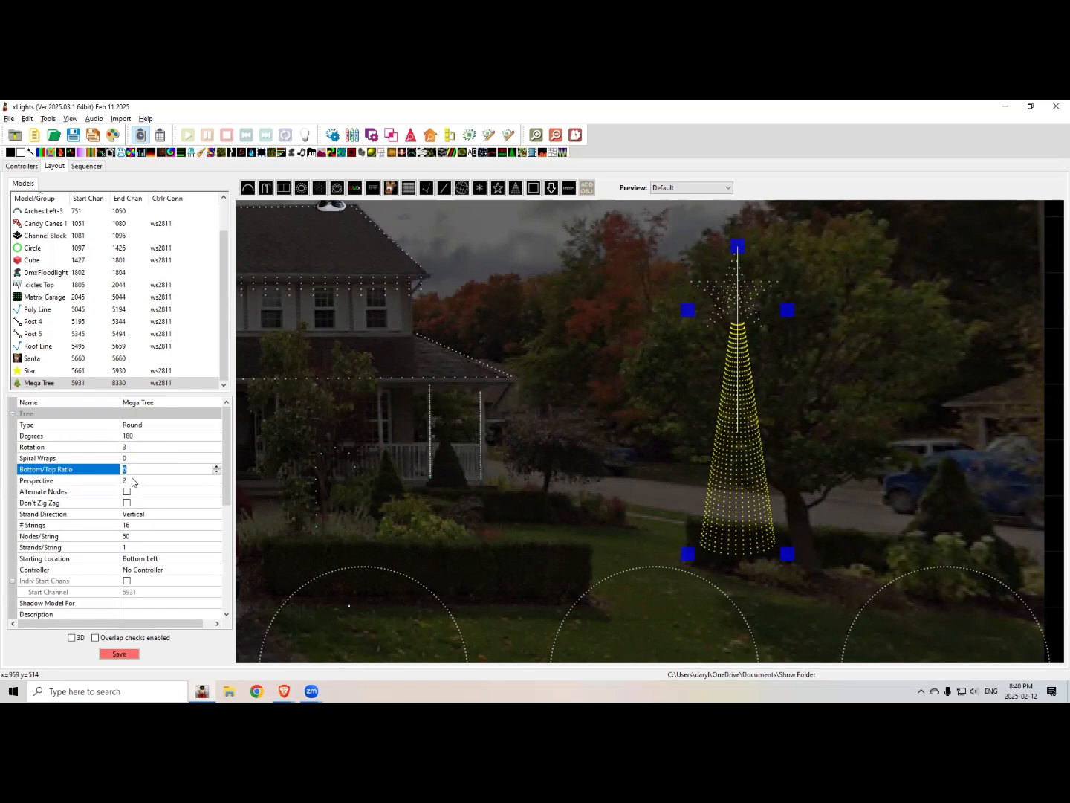
pyautogui.write('4')
pyautogui.press('Return')
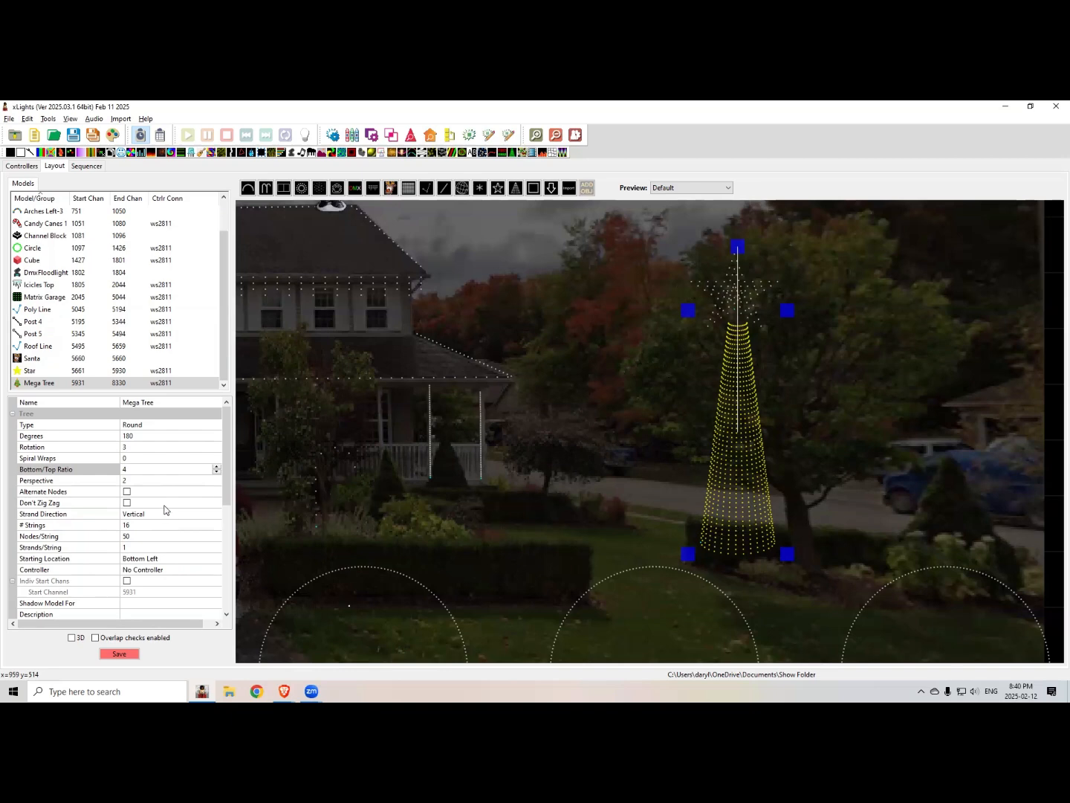
# Step: Configure the Mega Tree with 1 string, 1000 nodes per string and 25 strands per string
pyautogui.click(135, 528)
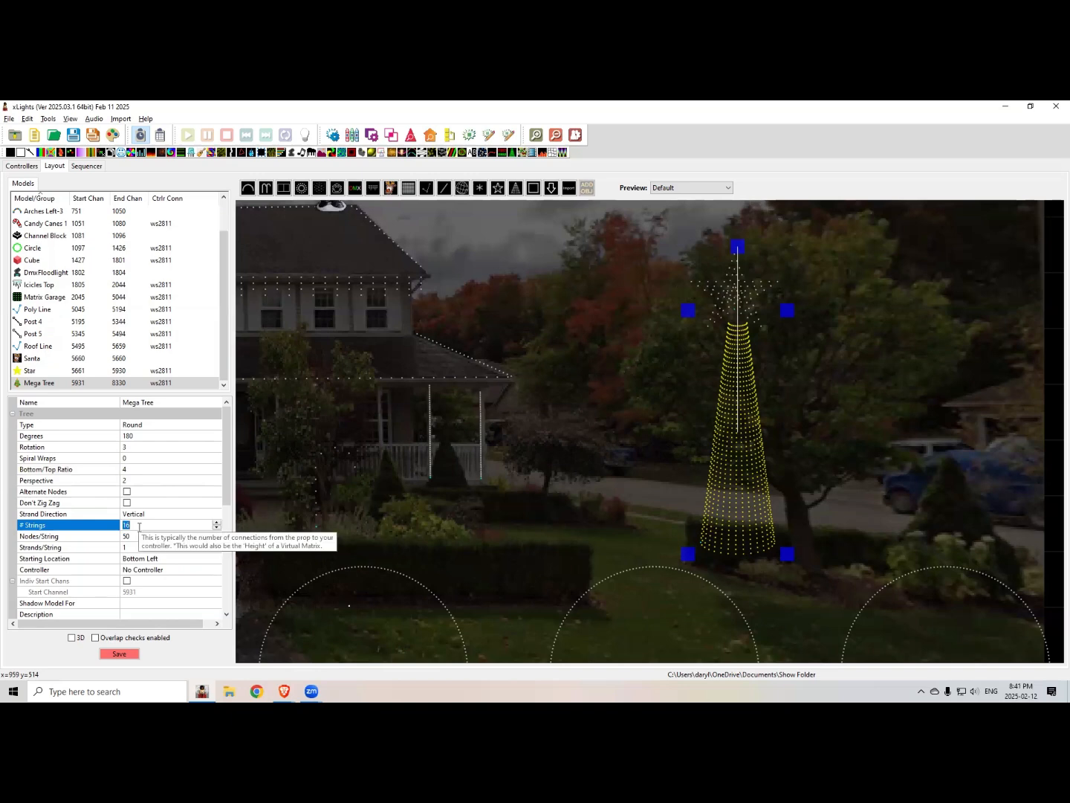
pyautogui.write('1')
pyautogui.press('Return')
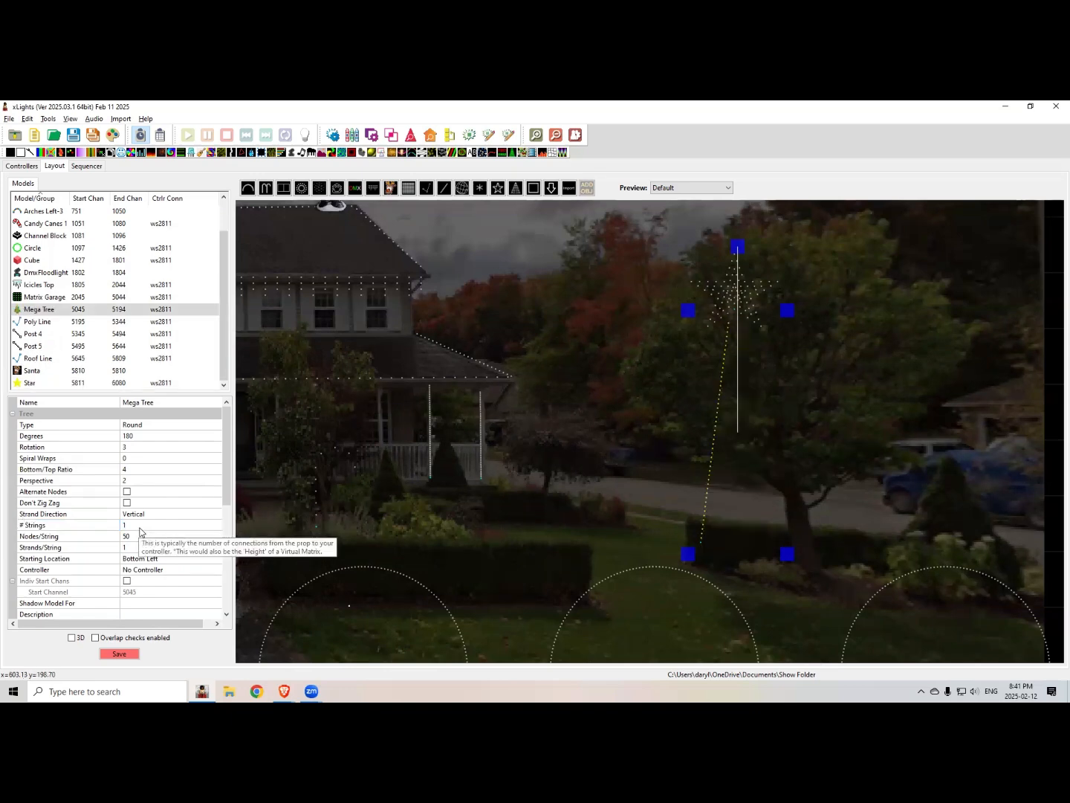
pyautogui.click(134, 537)
pyautogui.write('1000')
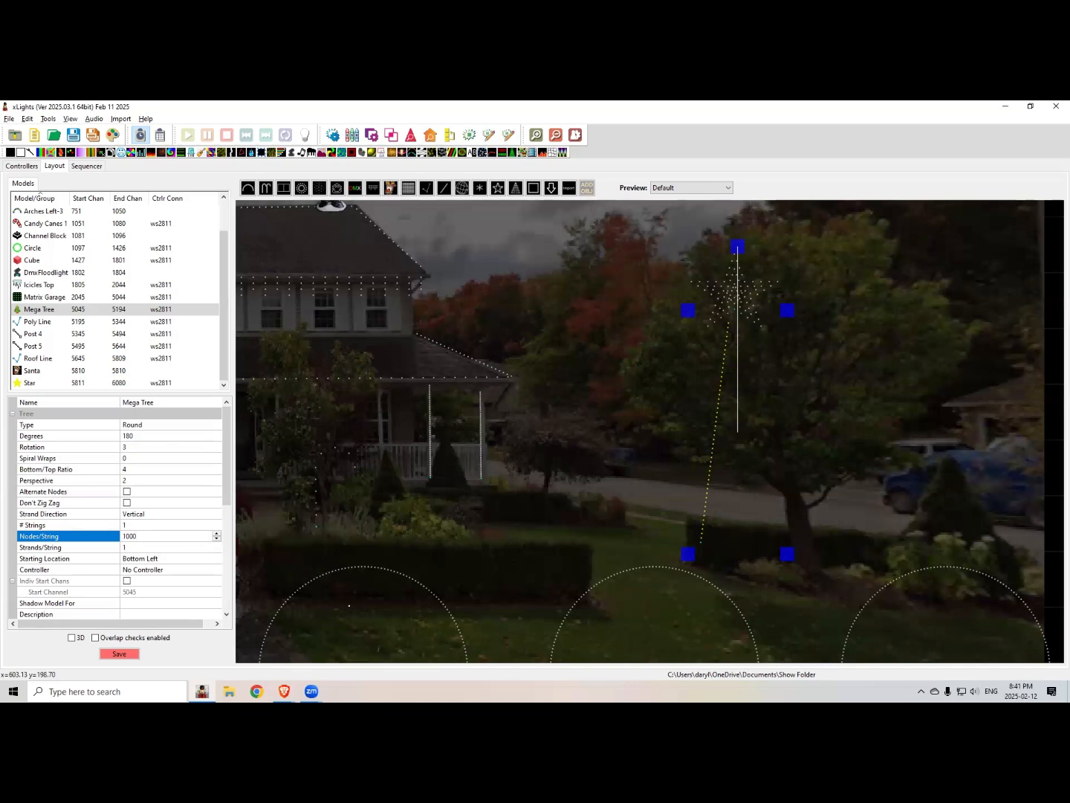
pyautogui.press('Return')
pyautogui.click(132, 547)
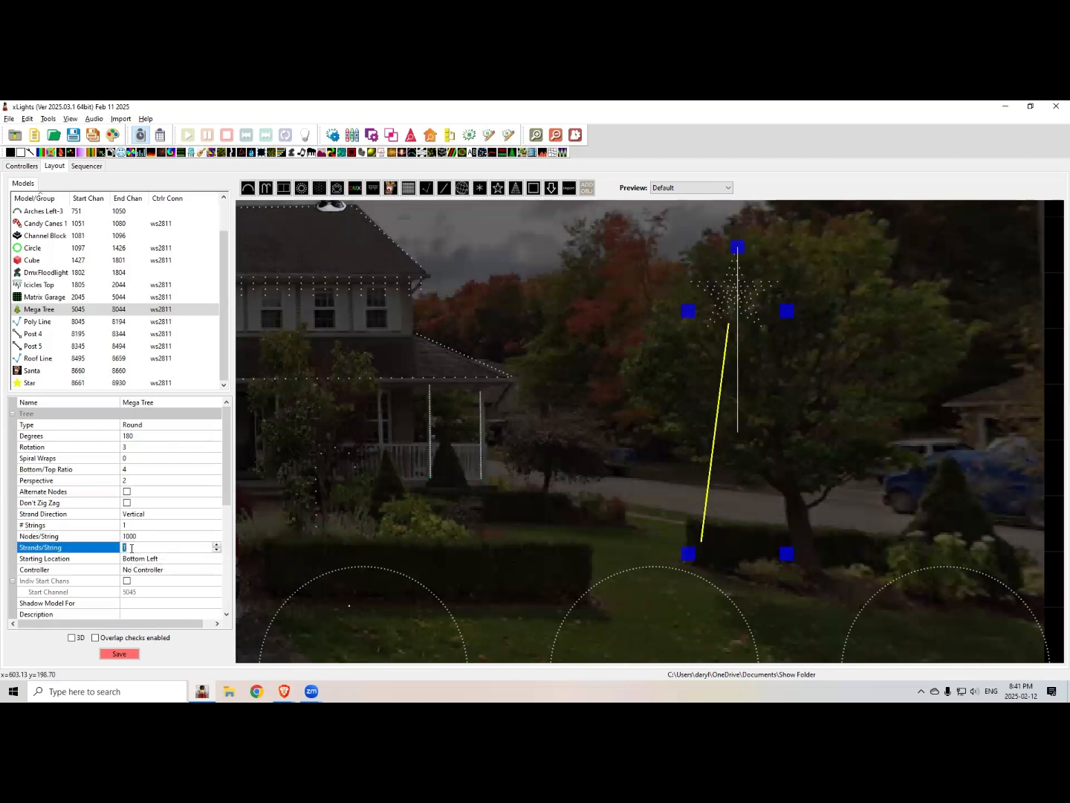
pyautogui.write('25')
pyautogui.press('Return')
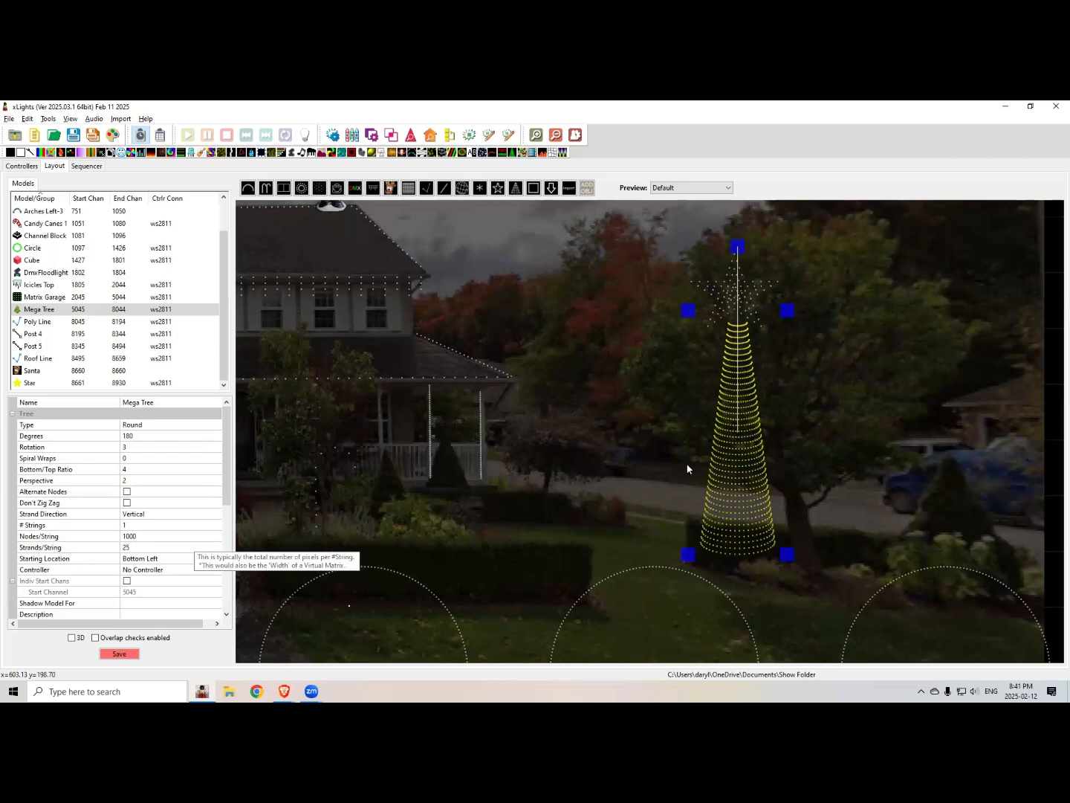
# Step: Examine the Mega Tree's node layout in an enlarged window, checking its total nodes and node numbering, and close it
pyautogui.rightClick(721, 461)
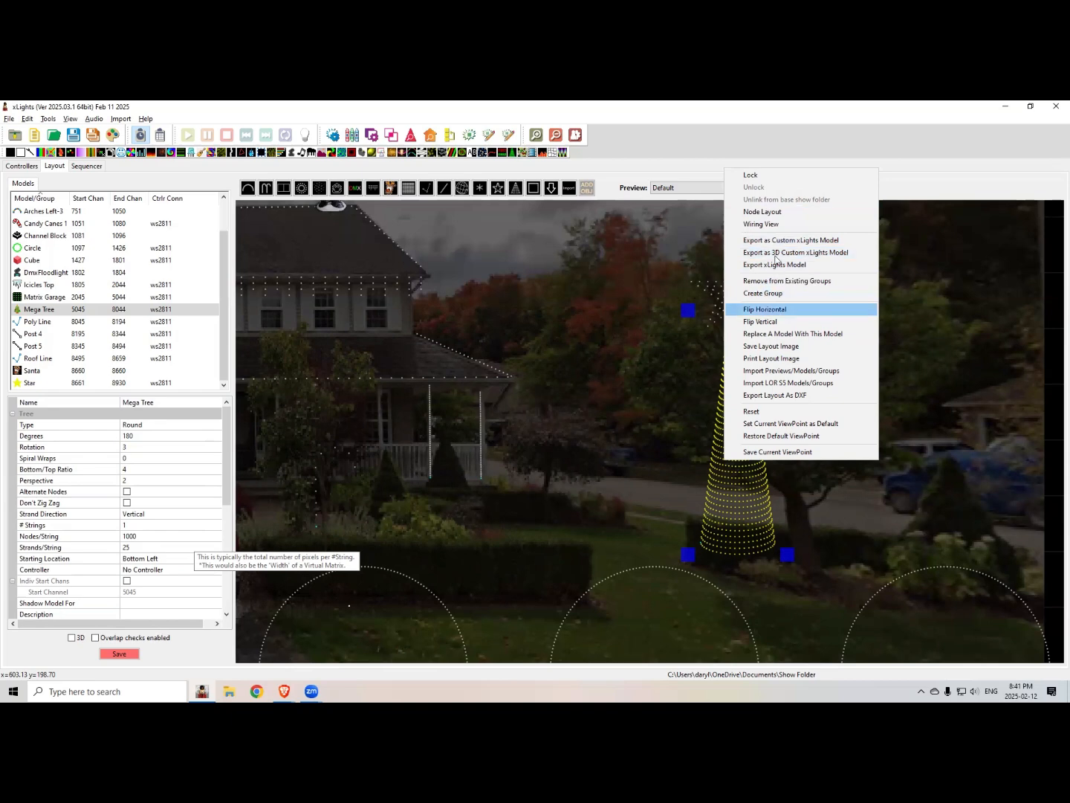
pyautogui.click(763, 210)
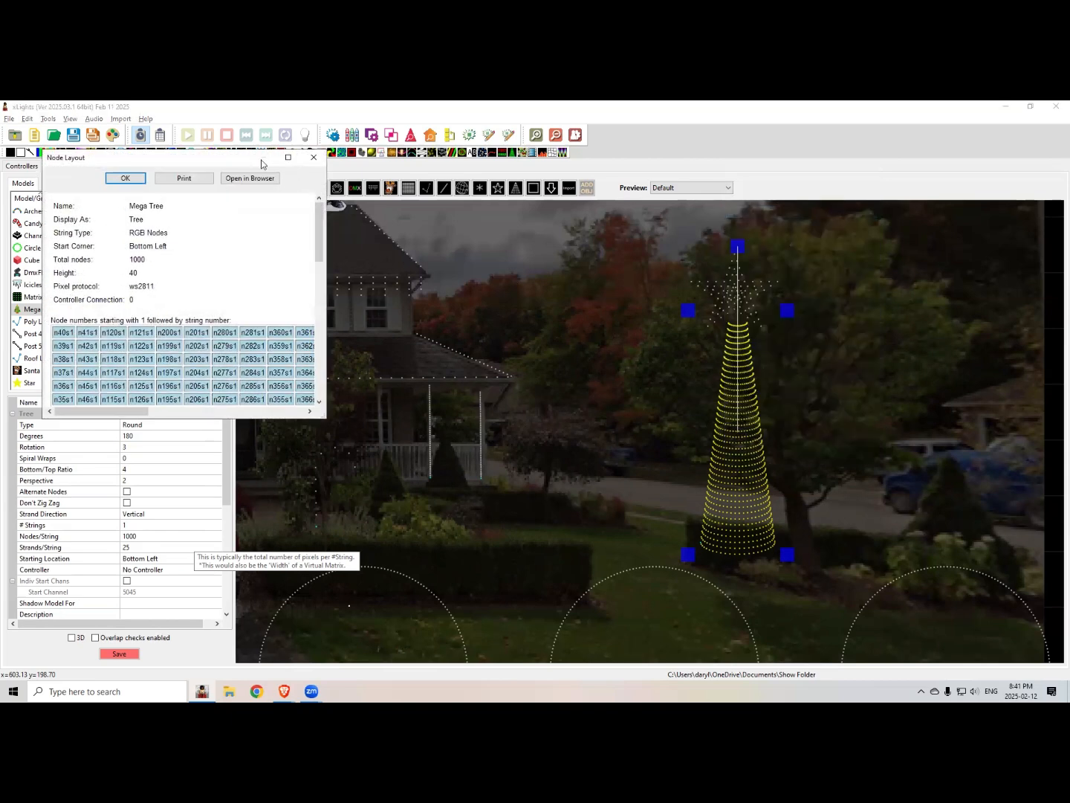
pyautogui.moveTo(244, 157); pyautogui.dragTo(506, 136)
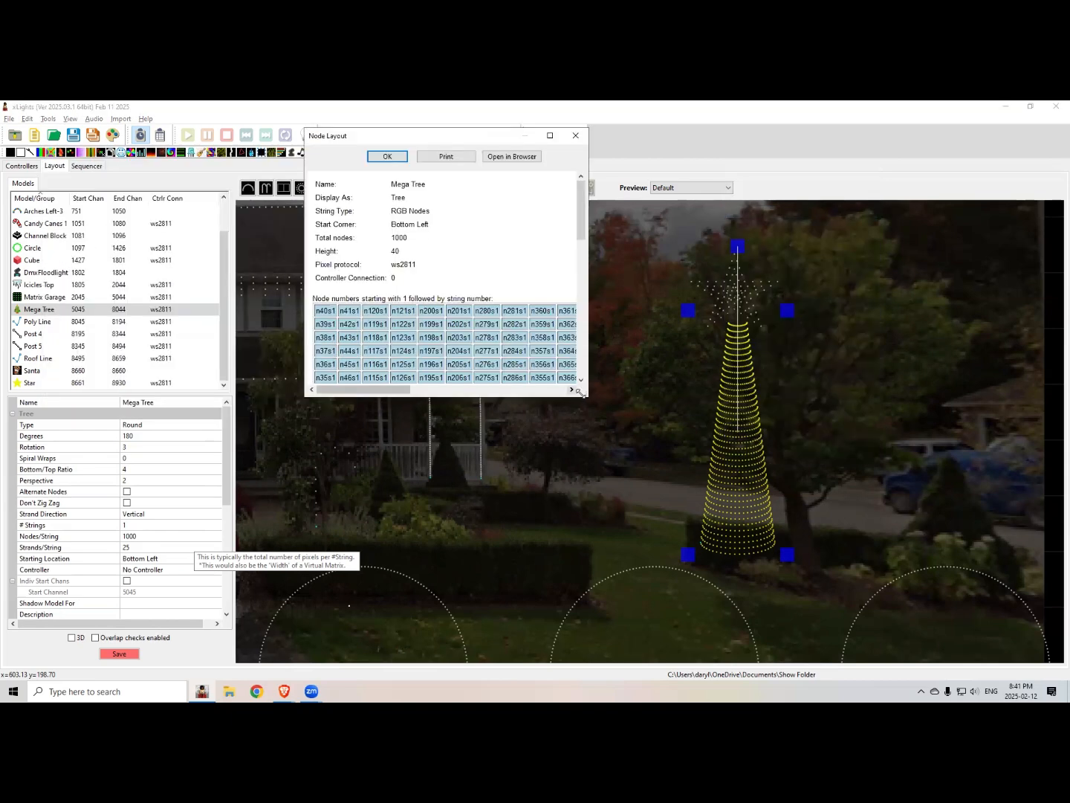
pyautogui.moveTo(582, 393); pyautogui.dragTo(943, 613)
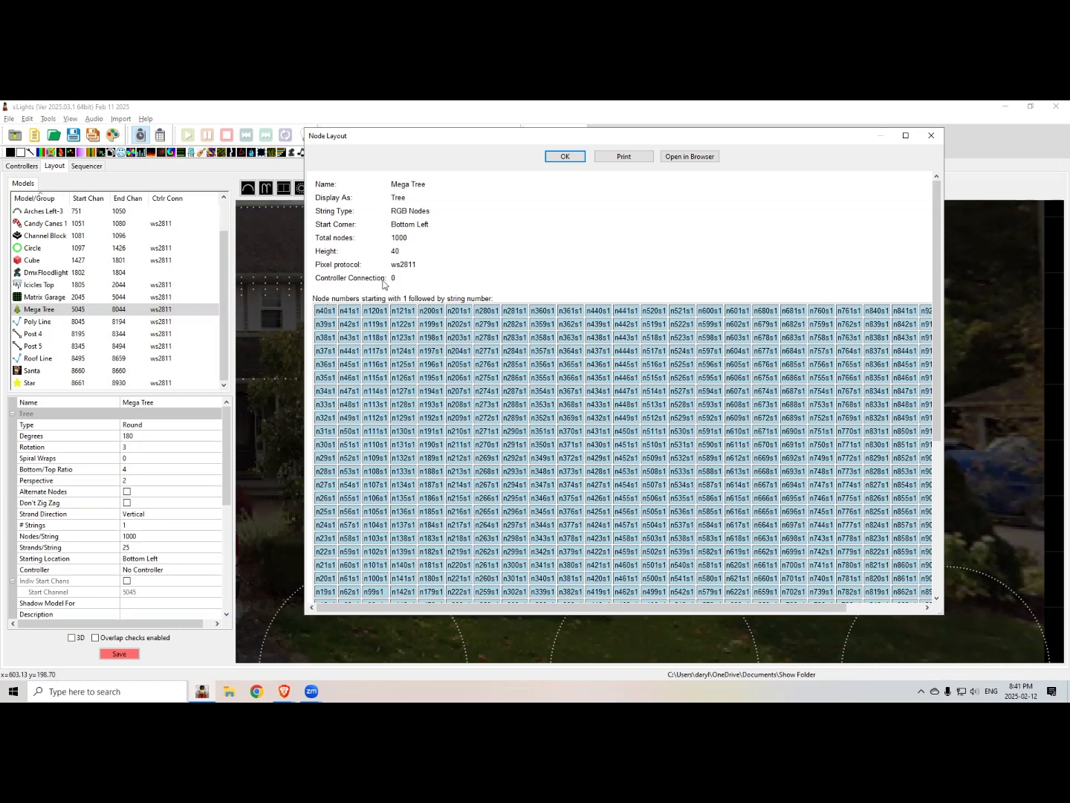
pyautogui.moveTo(411, 240); pyautogui.dragTo(390, 237)
pyautogui.click(931, 136)
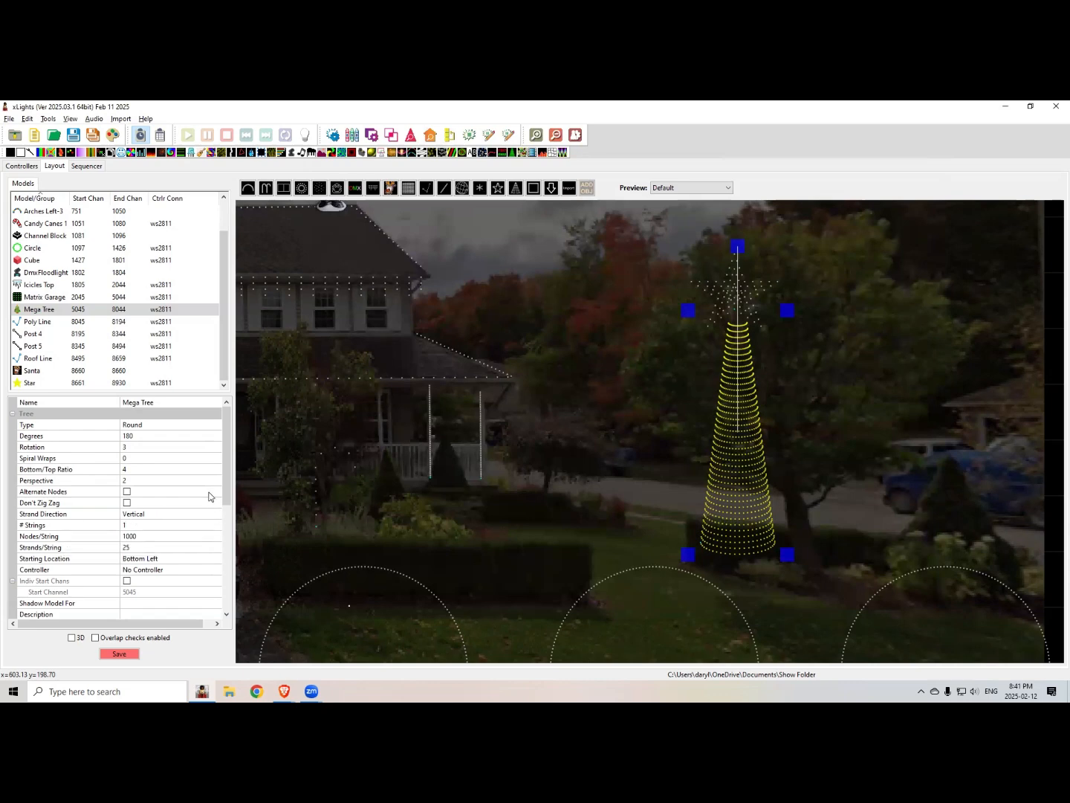
# Step: Review the Mega Tree's Starting Location choices, keeping Bottom Left, and look through its remaining properties
pyautogui.moveTo(228, 476); pyautogui.dragTo(218, 504)
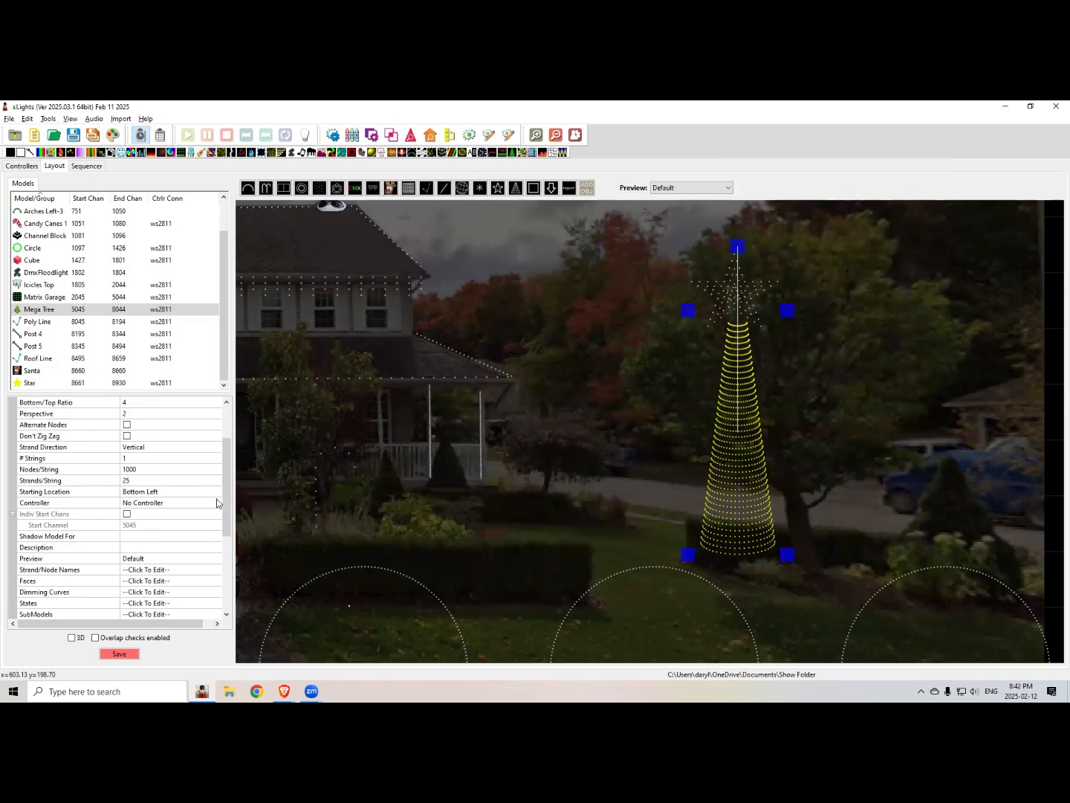
pyautogui.click(165, 494)
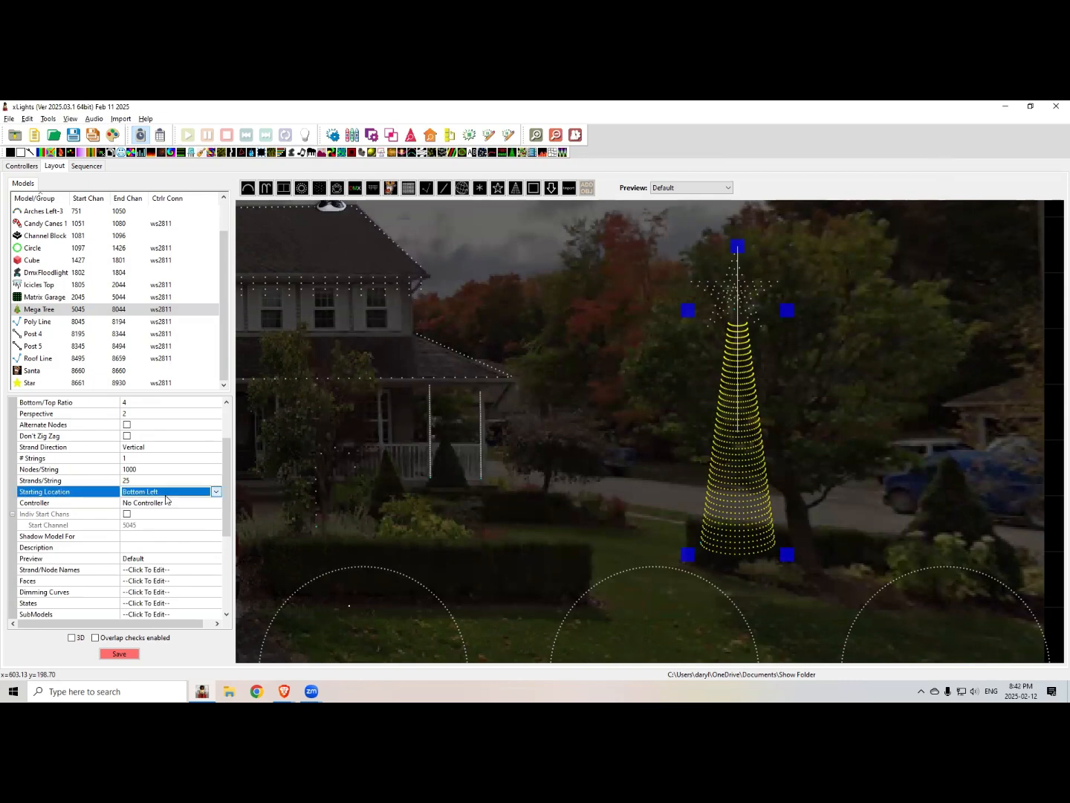
pyautogui.click(165, 494)
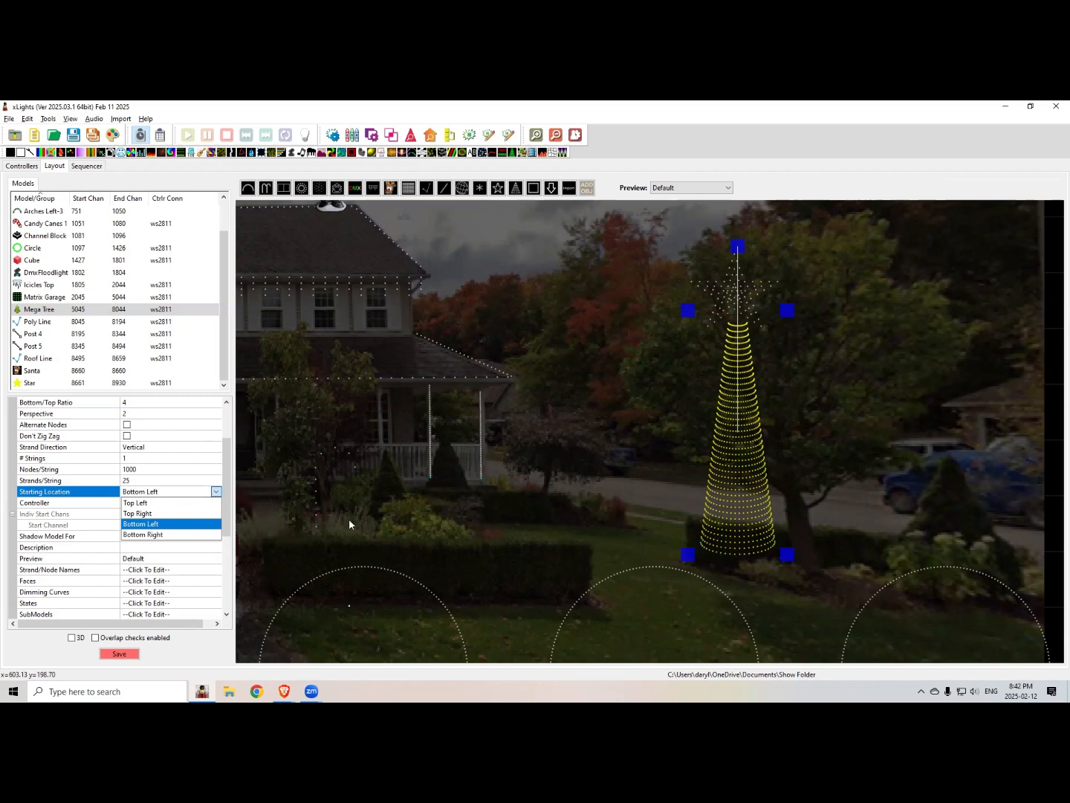
pyautogui.click(192, 492)
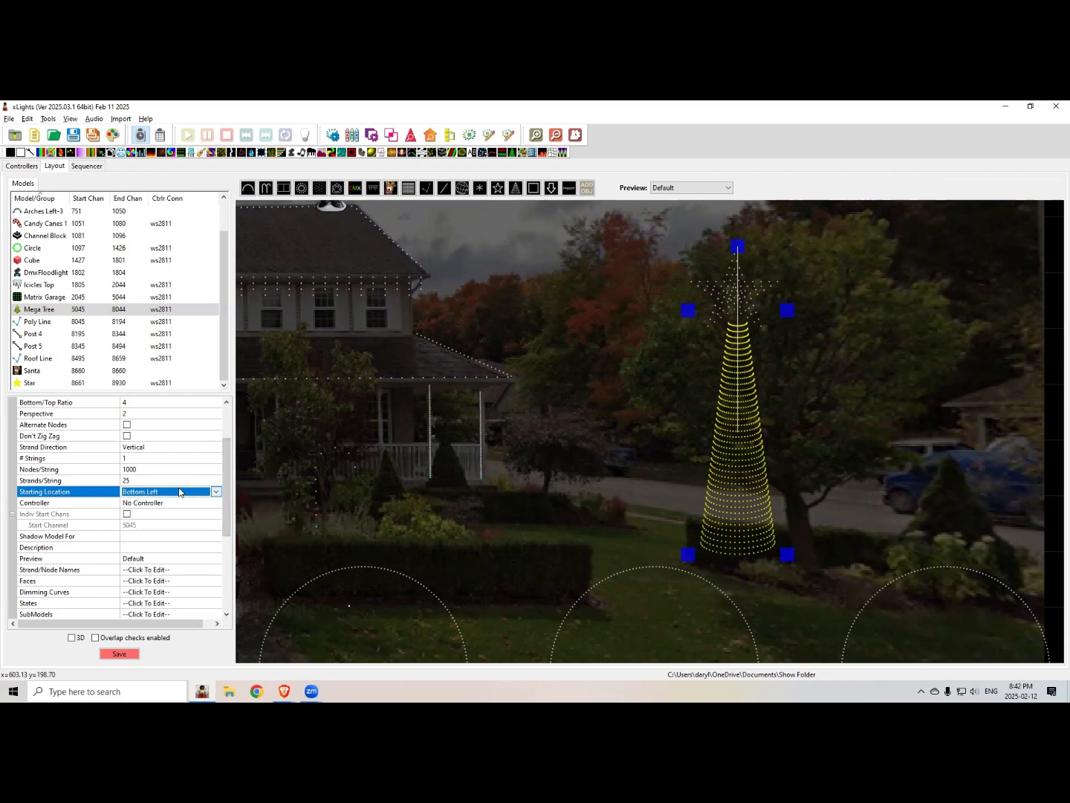
pyautogui.moveTo(227, 537); pyautogui.dragTo(227, 566)
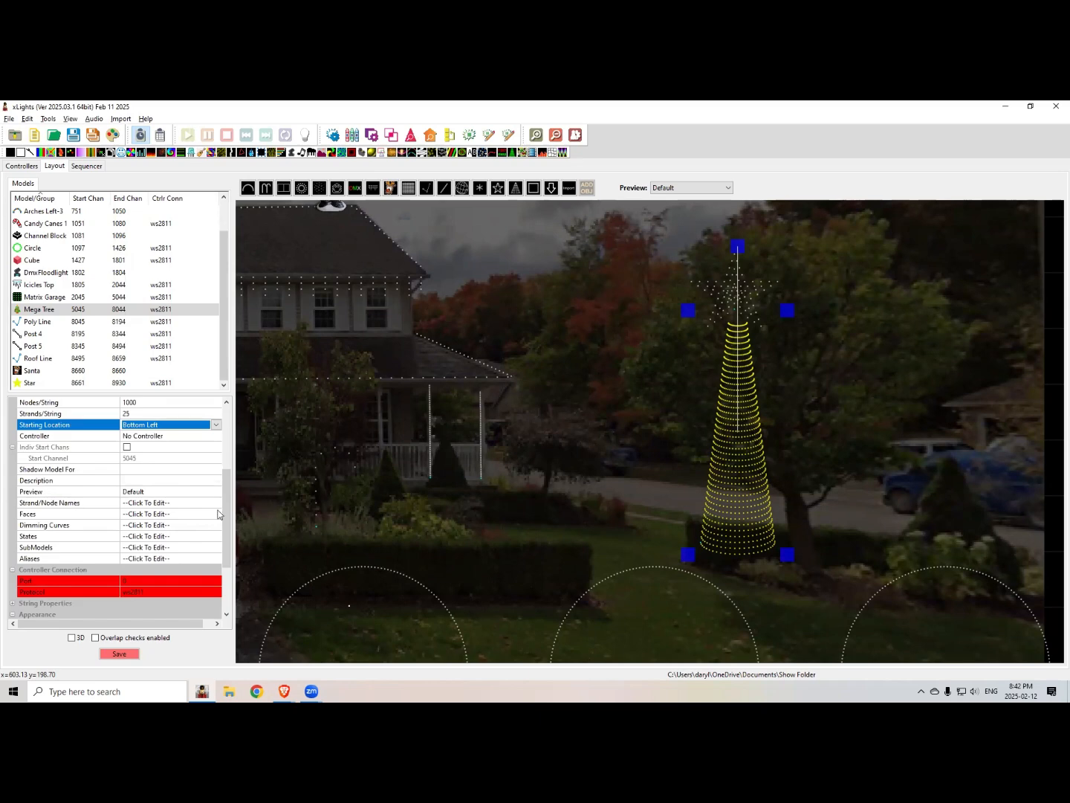
pyautogui.moveTo(226, 539); pyautogui.dragTo(225, 579)
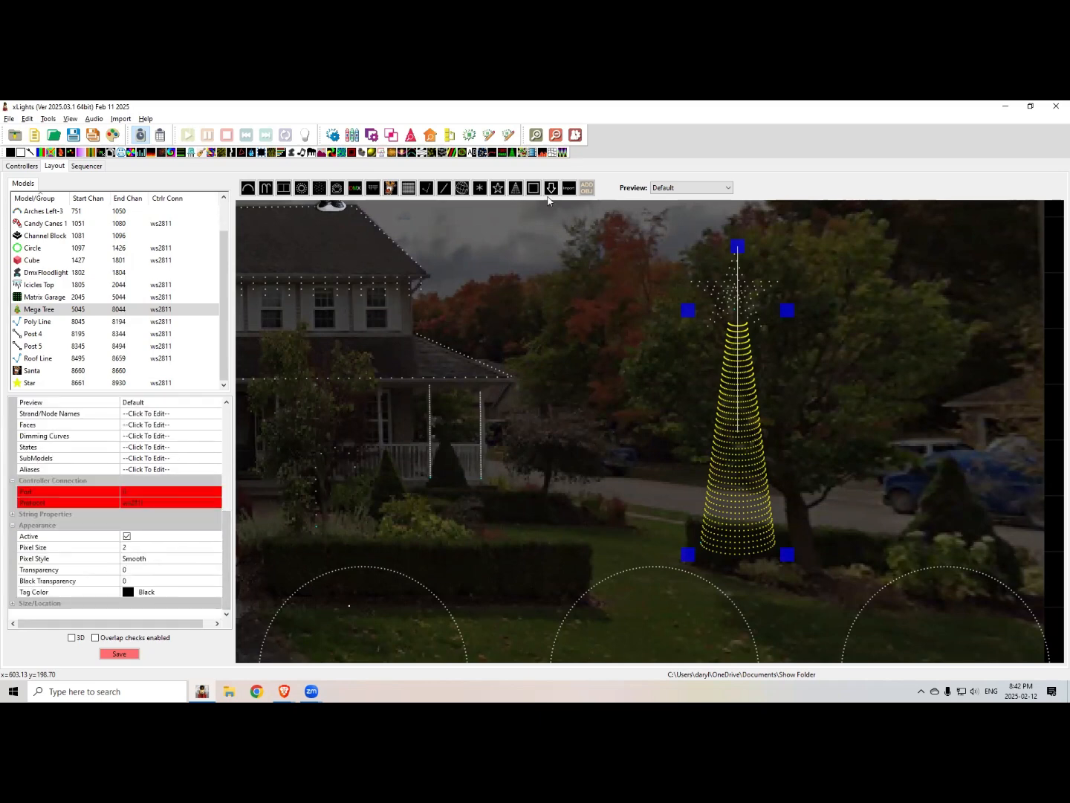
# Step: Add a Window Frame model and fit it around the rightmost upstairs window of the house
pyautogui.click(544, 285)
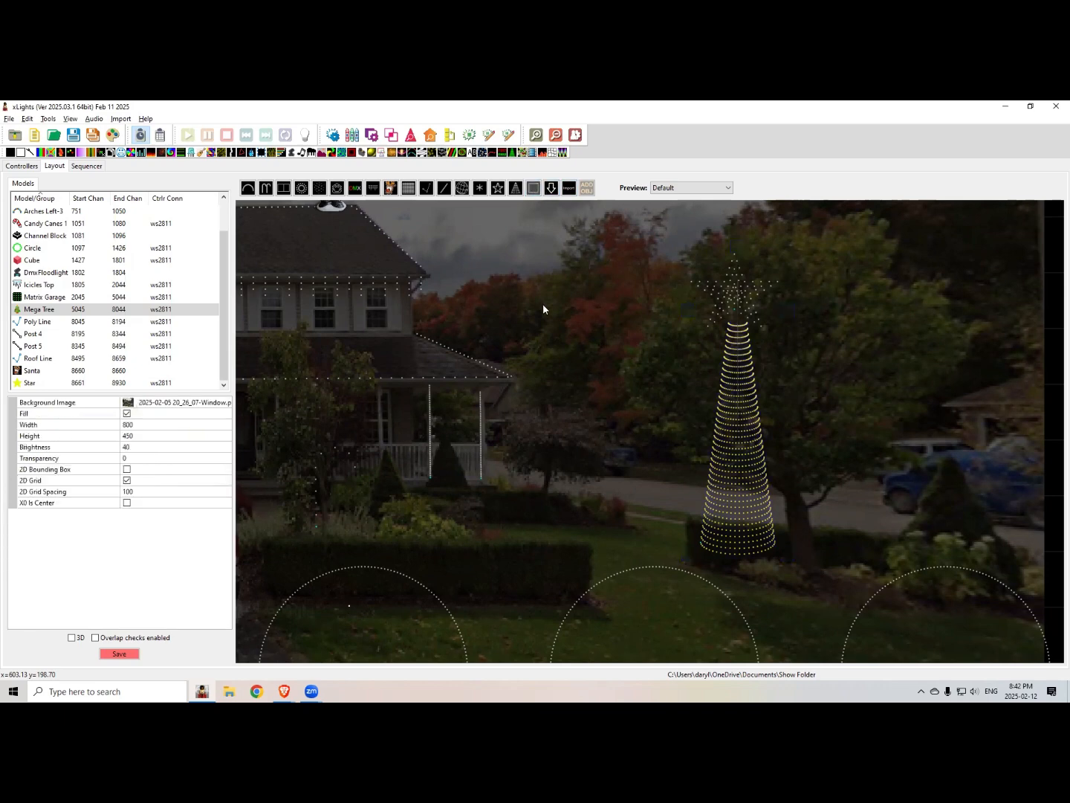
pyautogui.click(535, 190)
pyautogui.moveTo(525, 284); pyautogui.dragTo(577, 325)
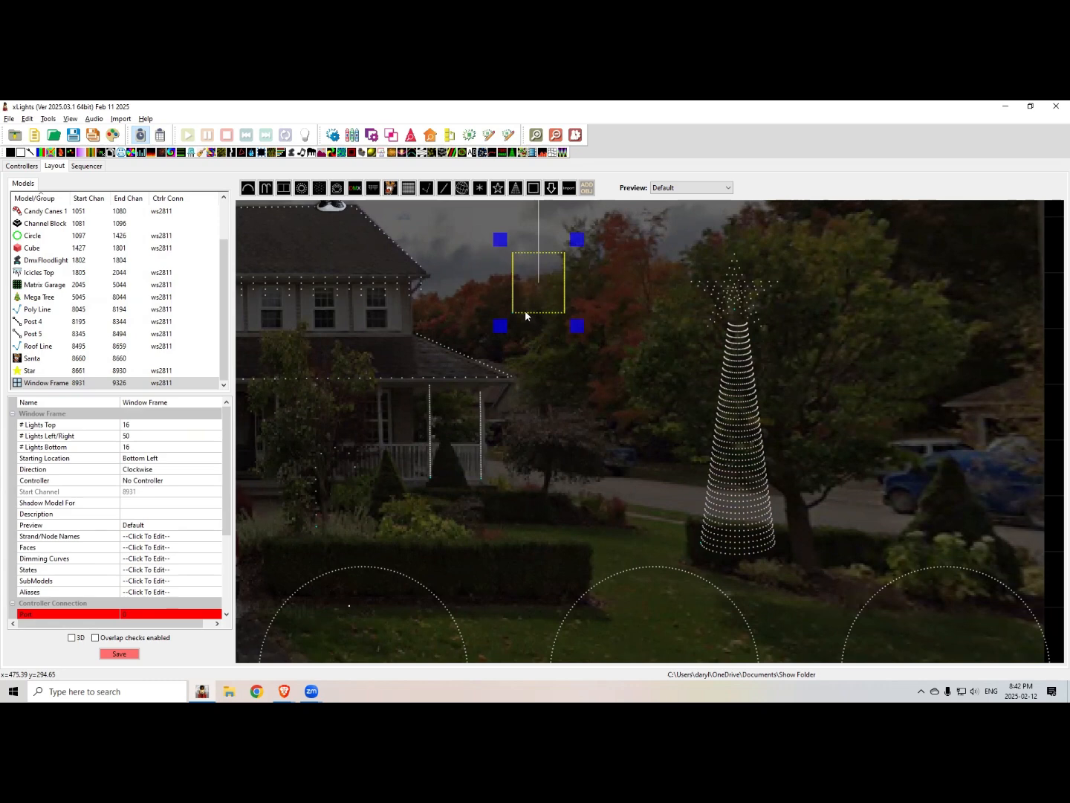
pyautogui.moveTo(543, 313); pyautogui.dragTo(394, 338)
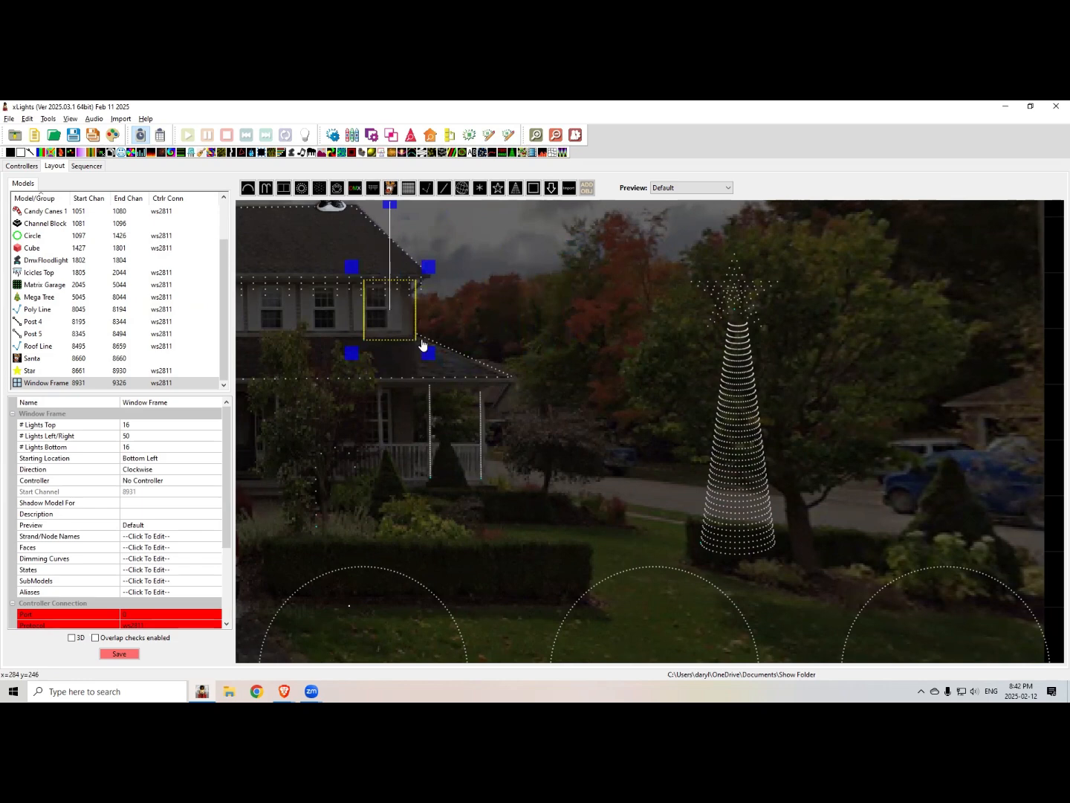
pyautogui.click(422, 345)
pyautogui.click(402, 327)
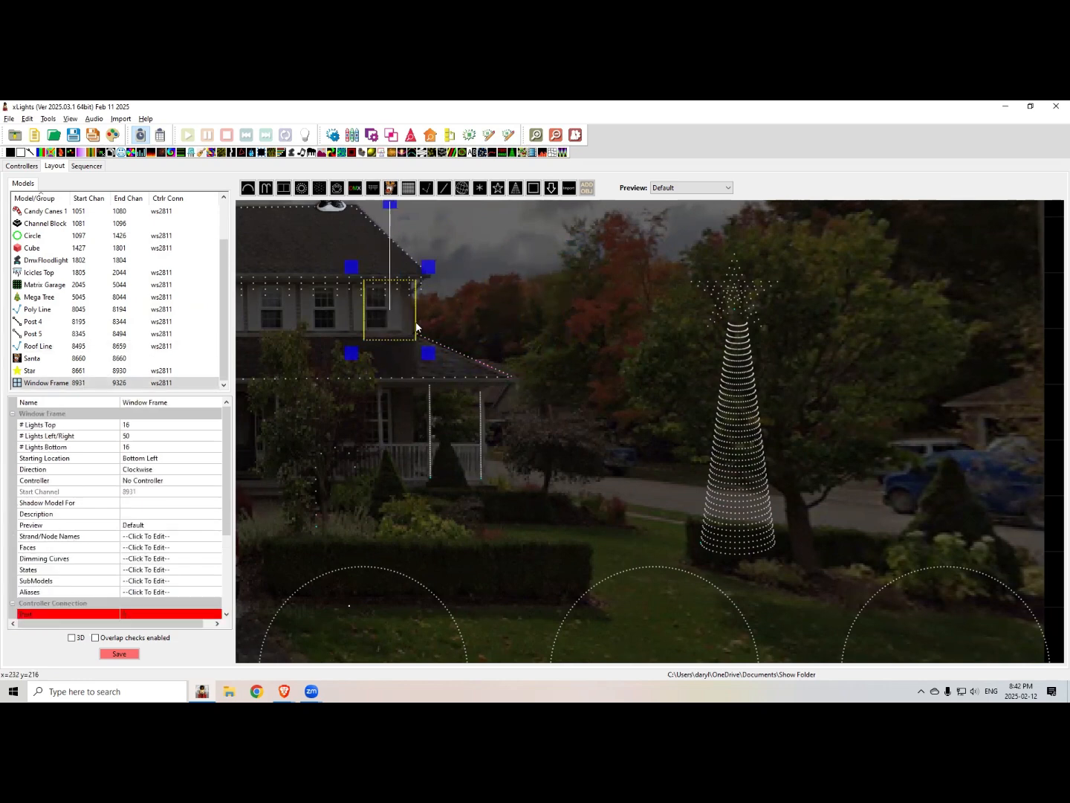
pyautogui.moveTo(427, 351); pyautogui.dragTo(724, 373)
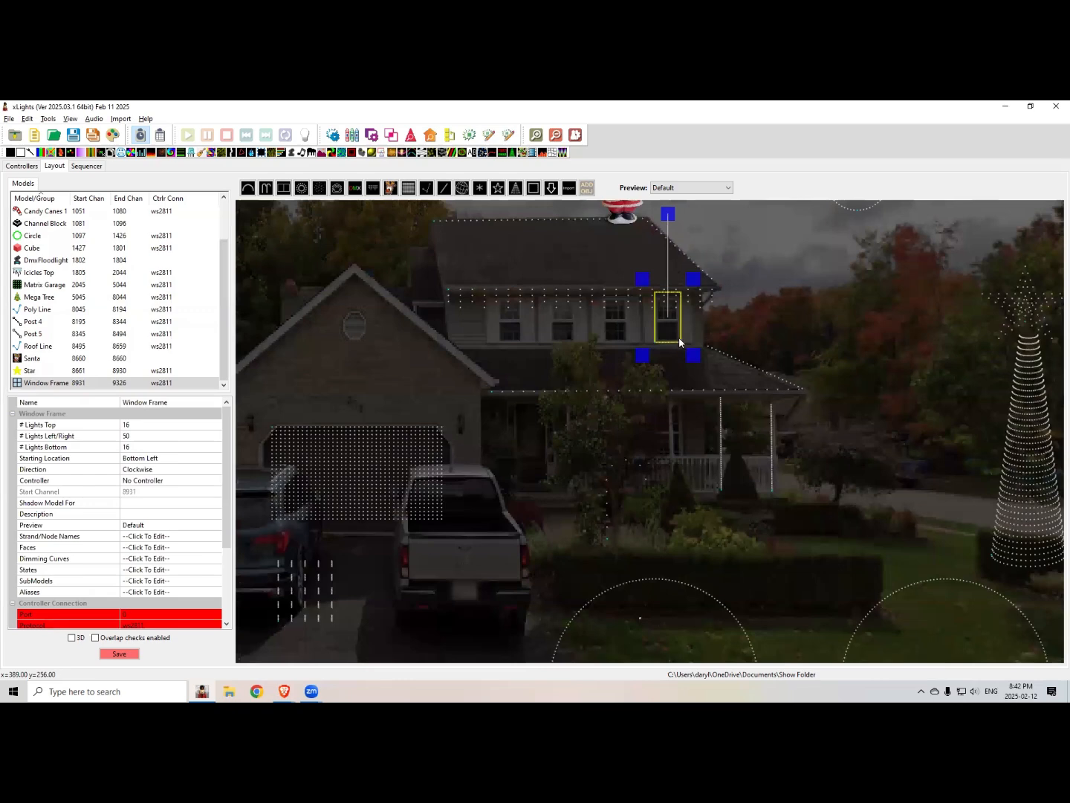
pyautogui.moveTo(679, 343); pyautogui.dragTo(689, 352)
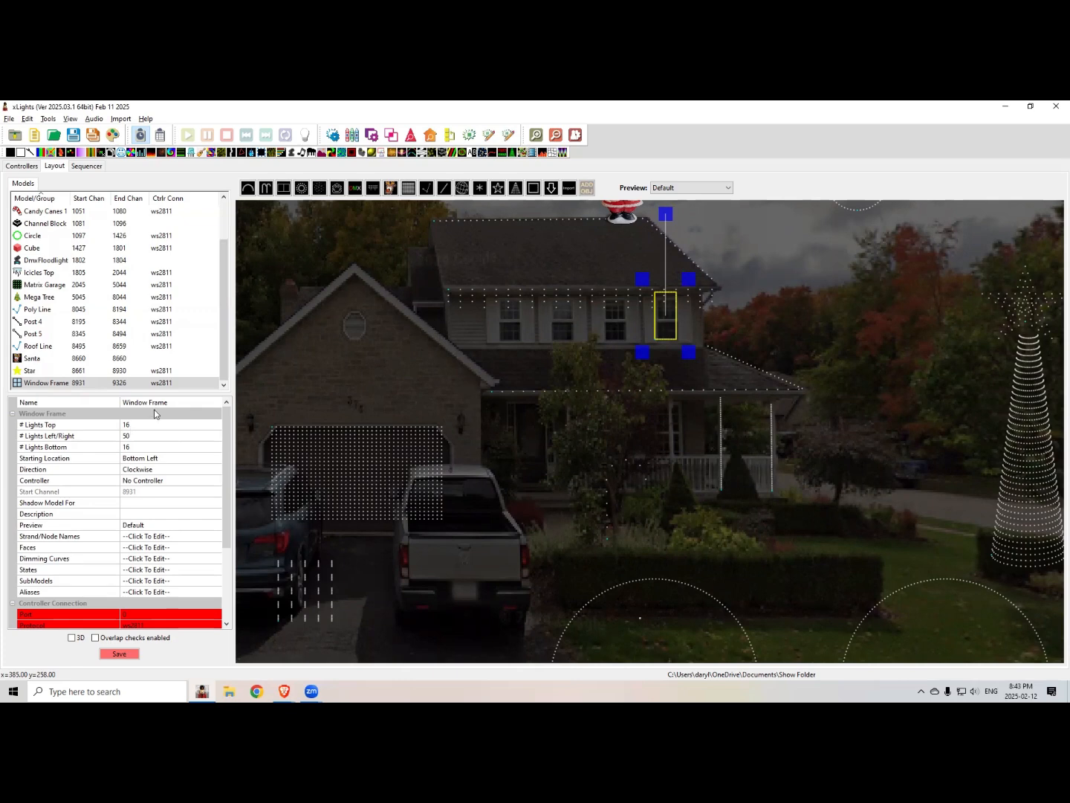
# Step: Rename the new window frame model as Window Frame 4
pyautogui.click(177, 402)
pyautogui.press('End')
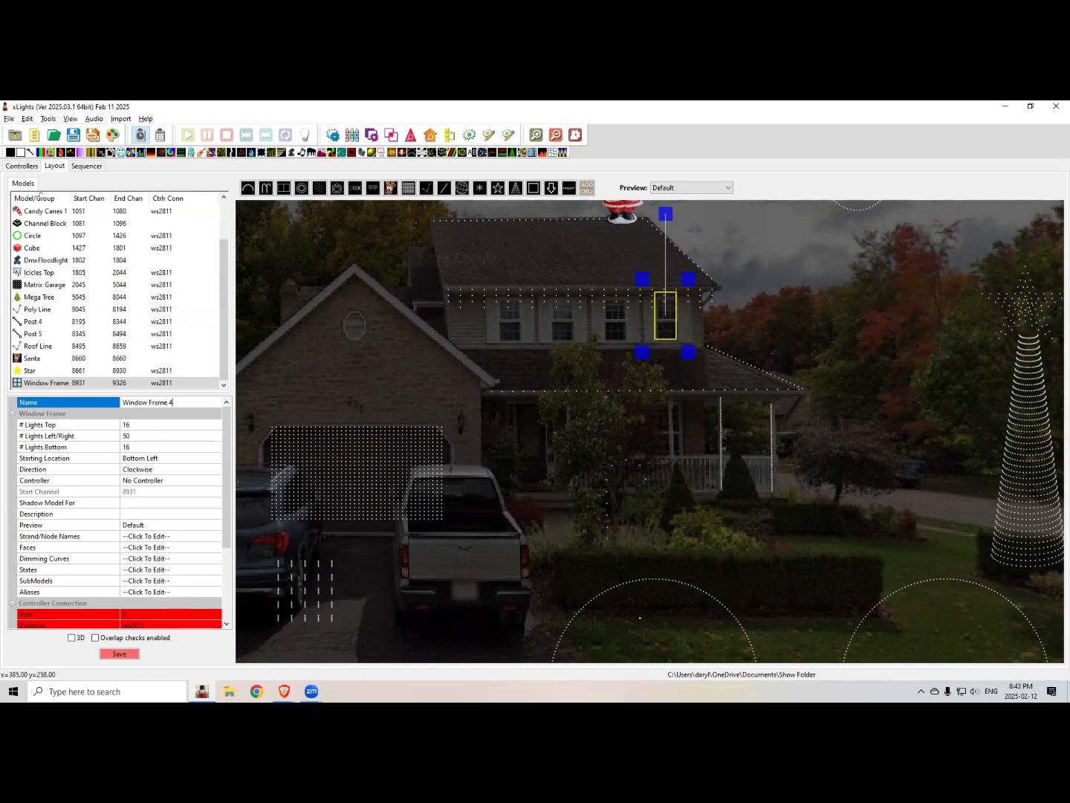
pyautogui.press('Return')
# Step: Set Window Frame 4's light counts to 10 on top, 25 on left/right and 10 on the bottom
pyautogui.click(139, 424)
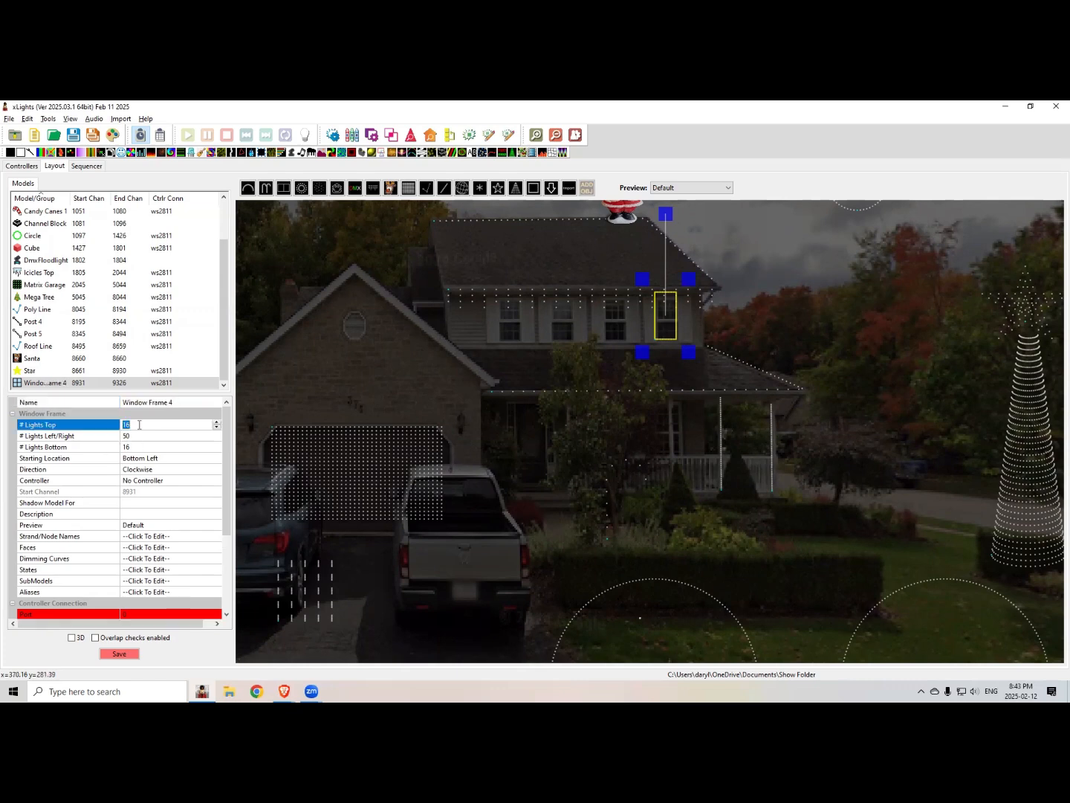
pyautogui.write('10')
pyautogui.press('Return')
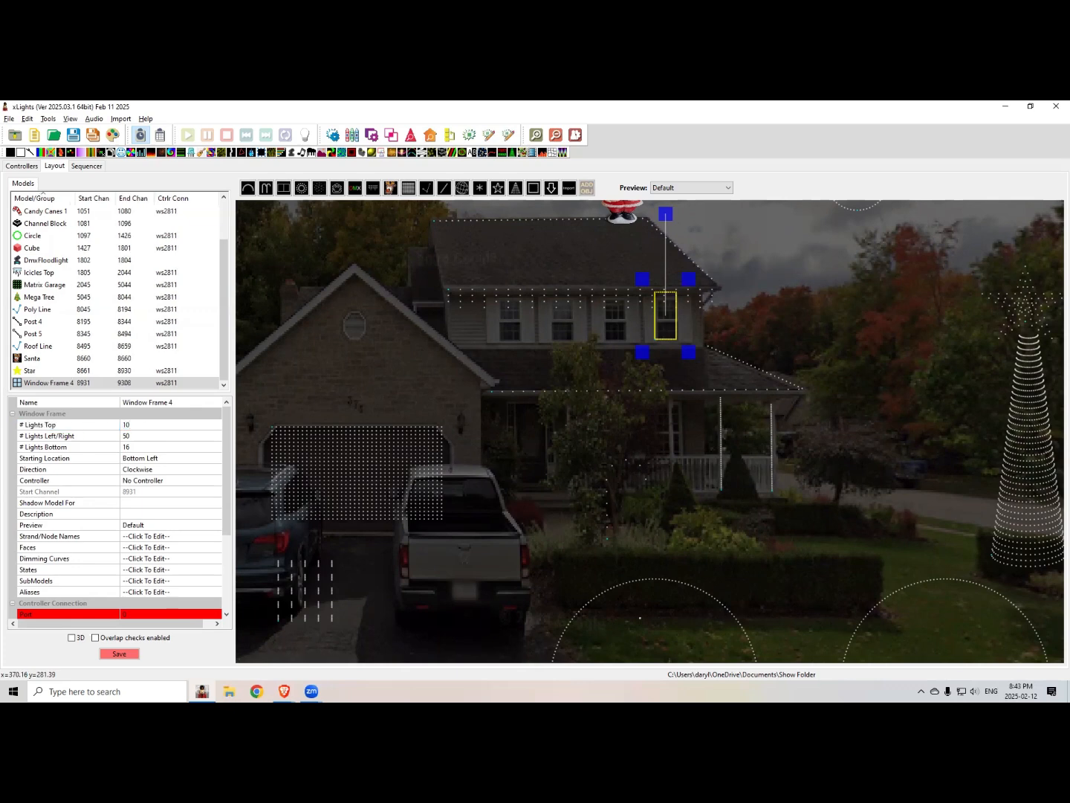
pyautogui.click(128, 436)
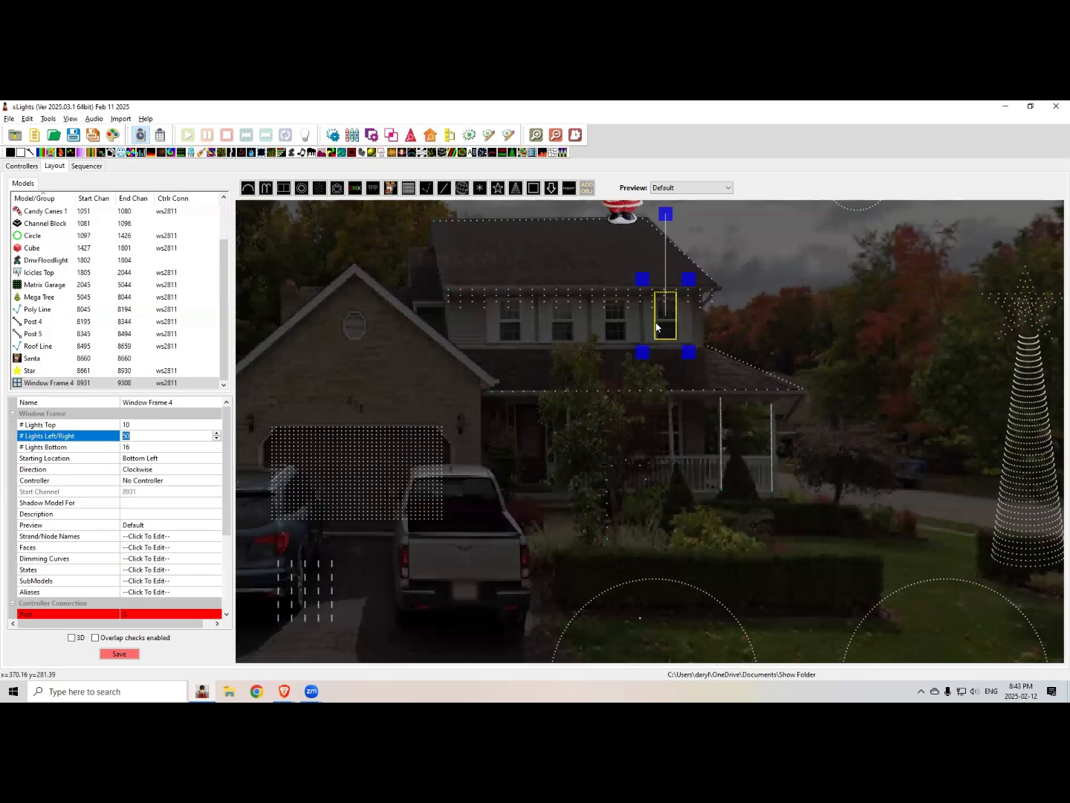
pyautogui.write('25')
pyautogui.press('Return')
pyautogui.click(141, 447)
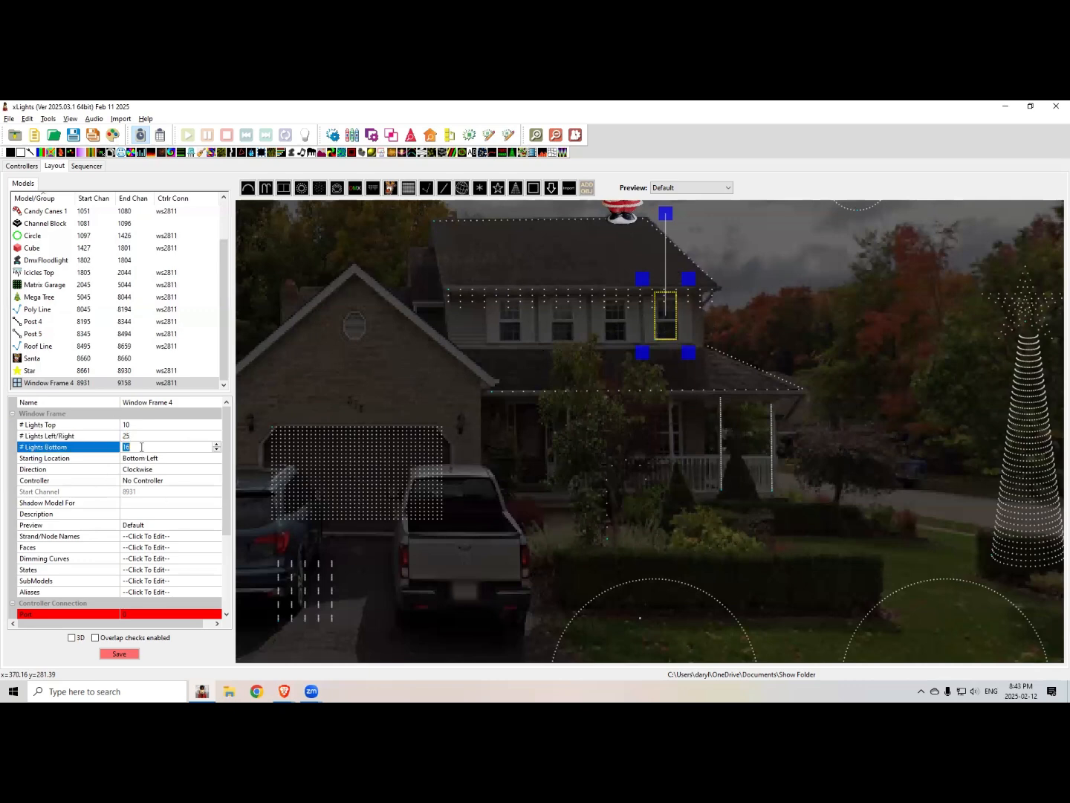
pyautogui.write('10')
pyautogui.press('Return')
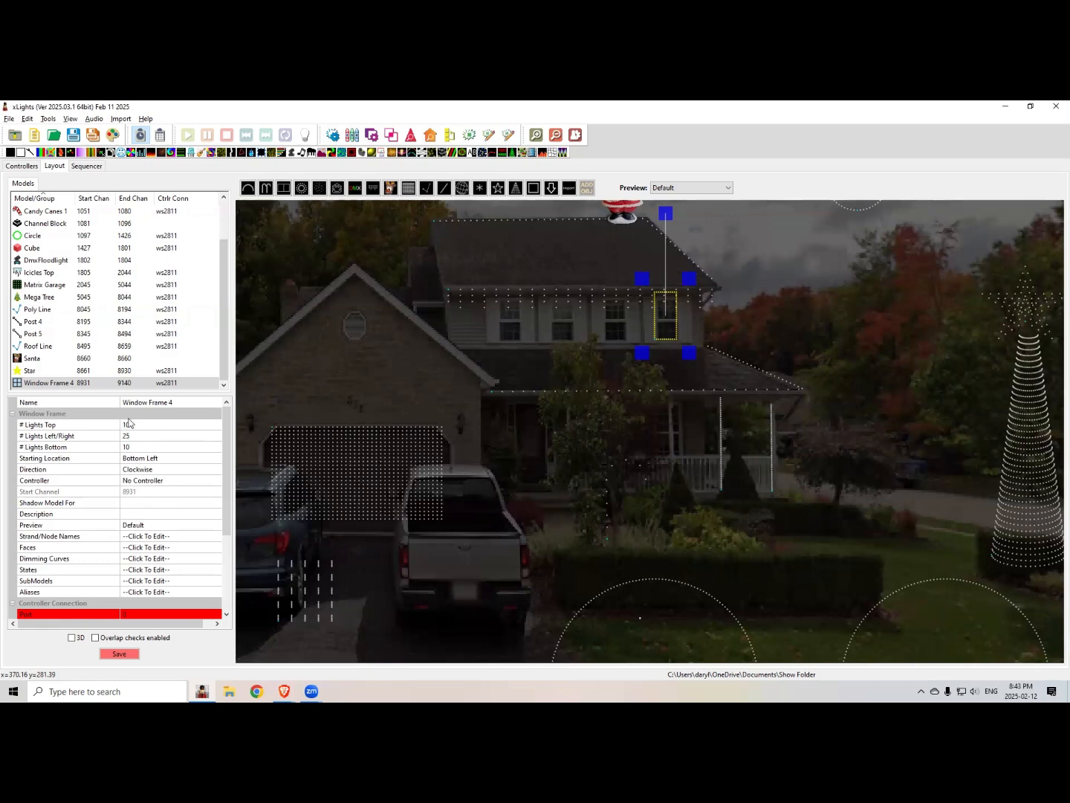
# Step: Examine Window Frame 4's node layout and numbering in an enlarged window, and check its Direction and Starting Location settings
pyautogui.rightClick(675, 335)
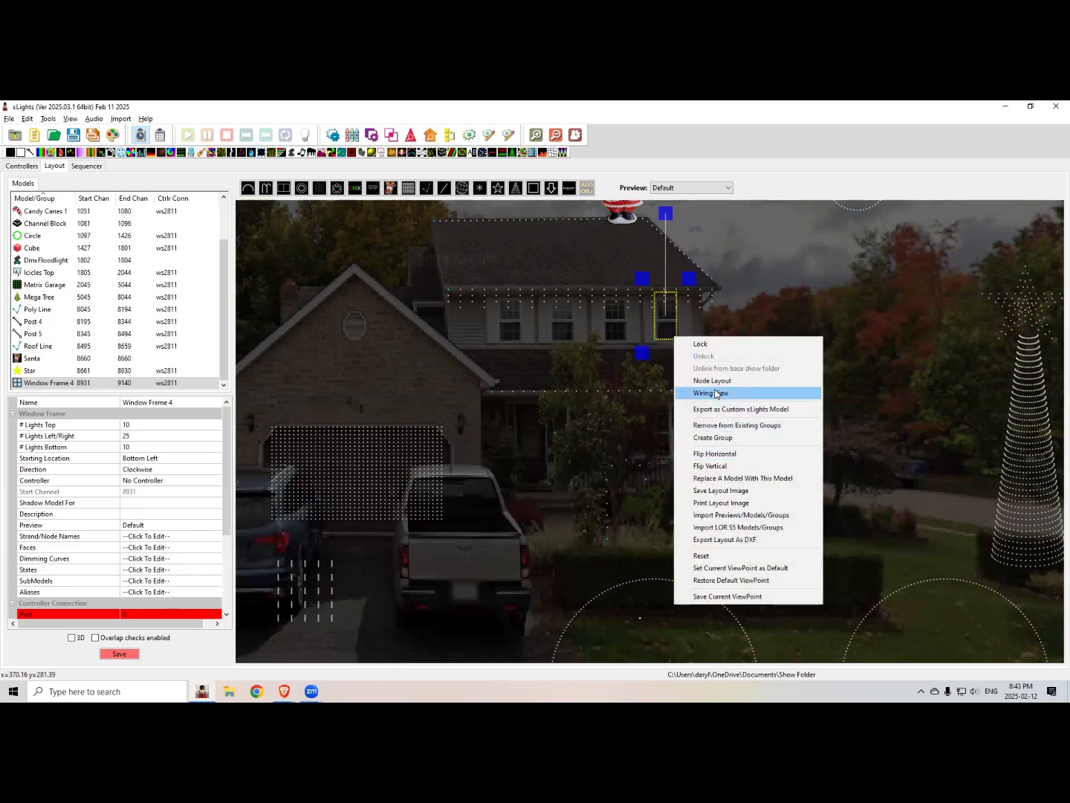
pyautogui.click(713, 380)
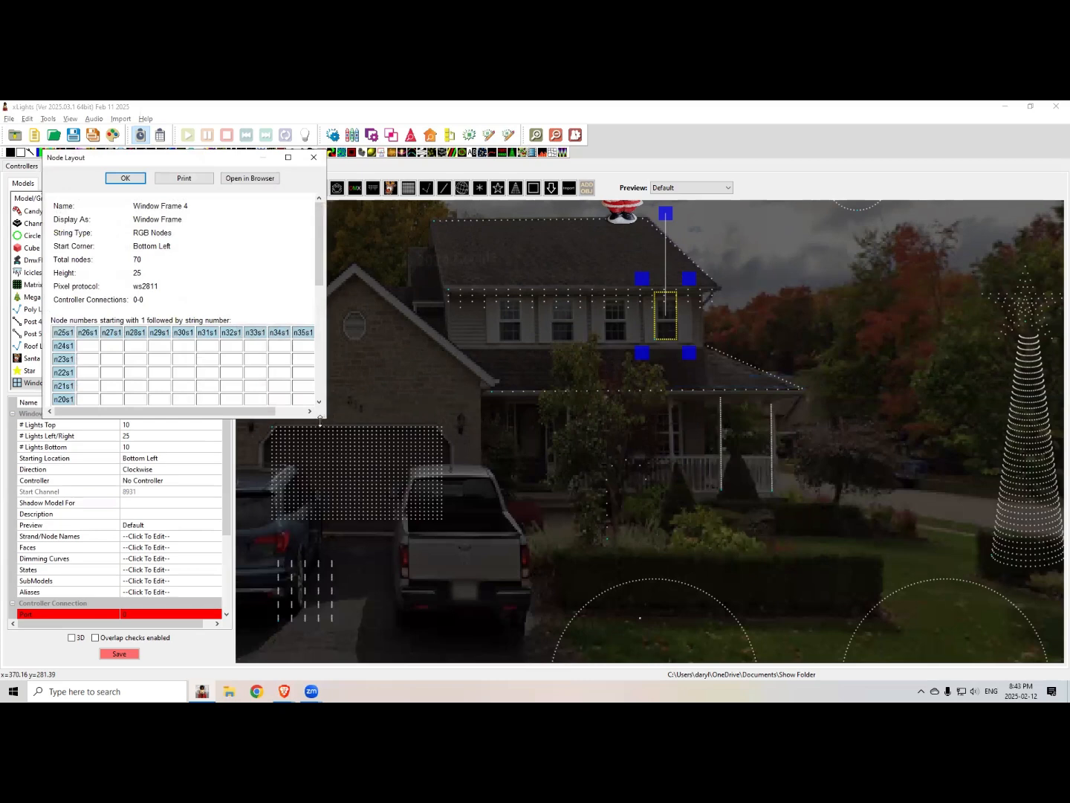
pyautogui.moveTo(324, 416); pyautogui.dragTo(616, 549)
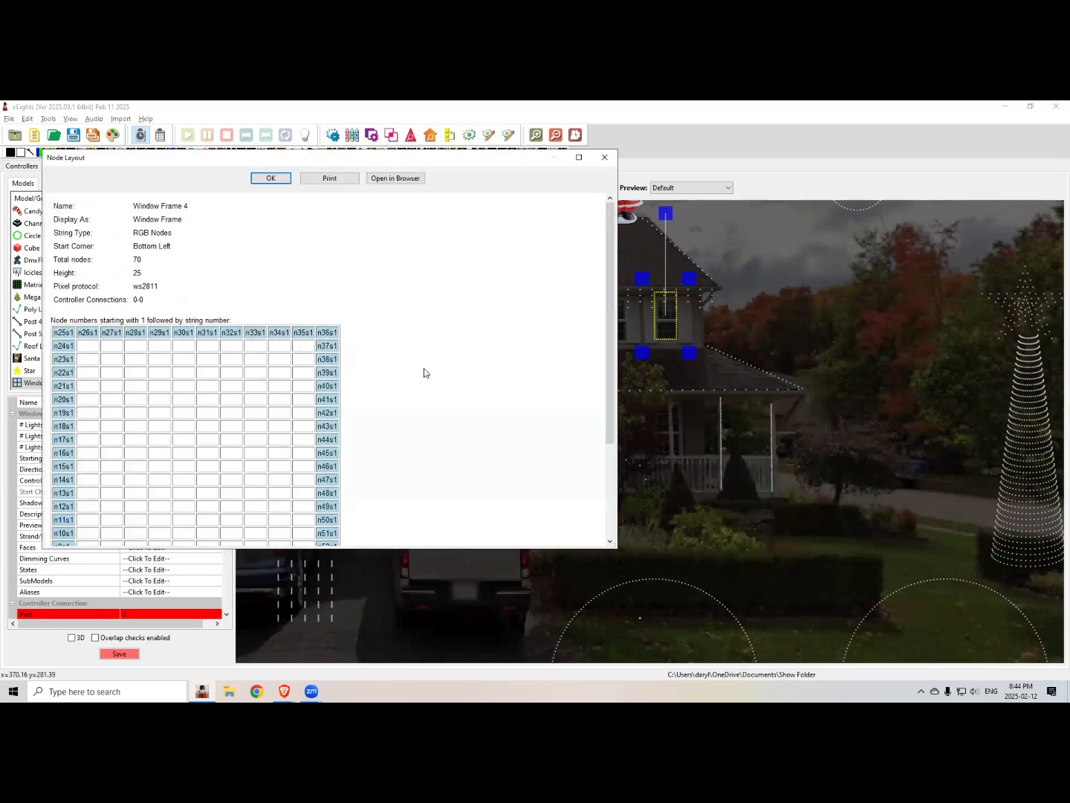
pyautogui.scroll(-5, 423, 371)
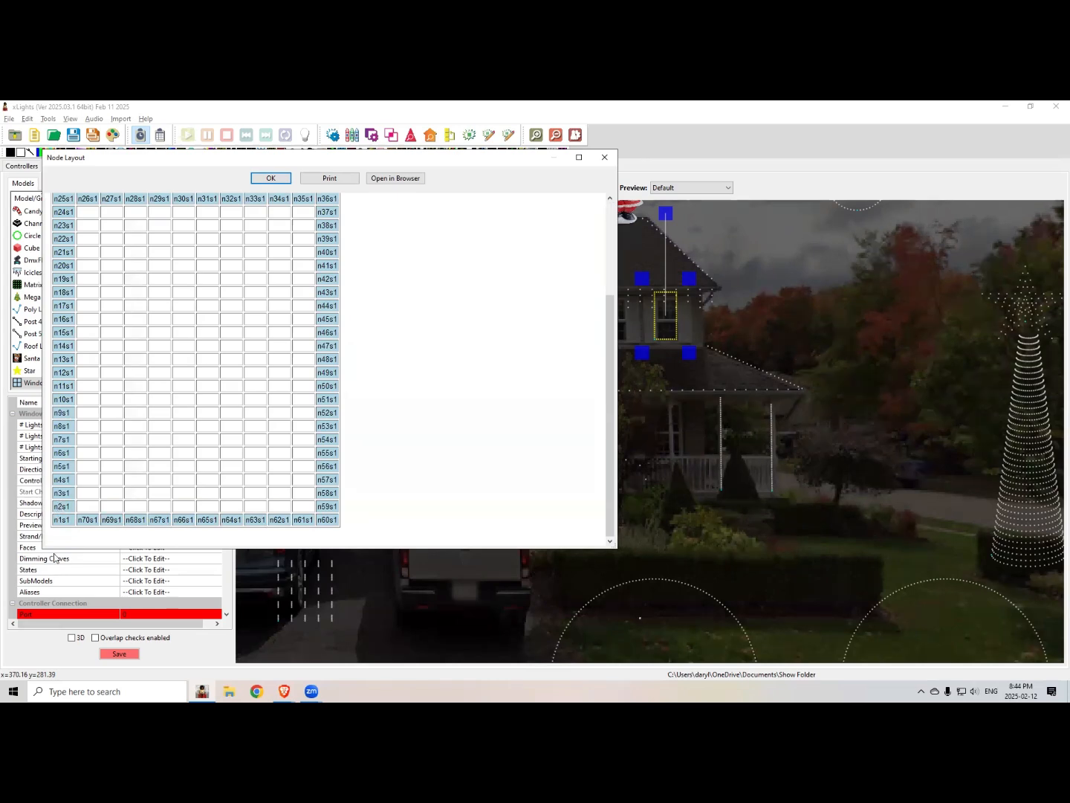
pyautogui.click(606, 161)
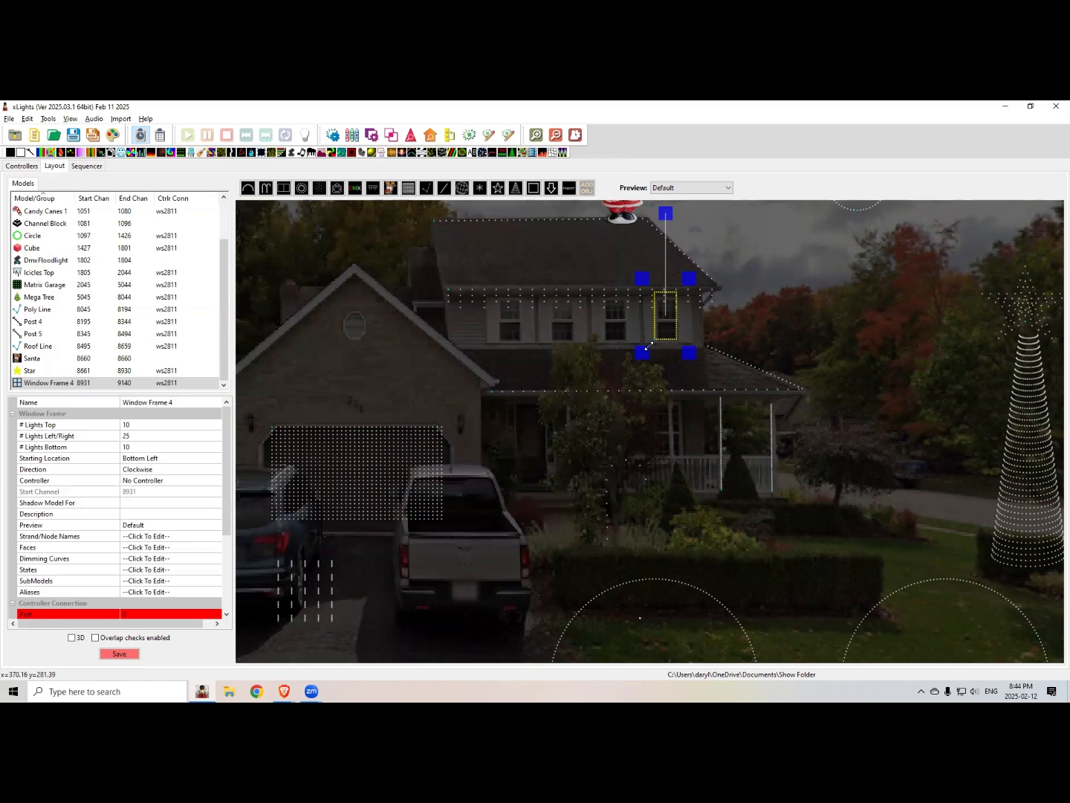
pyautogui.click(146, 472)
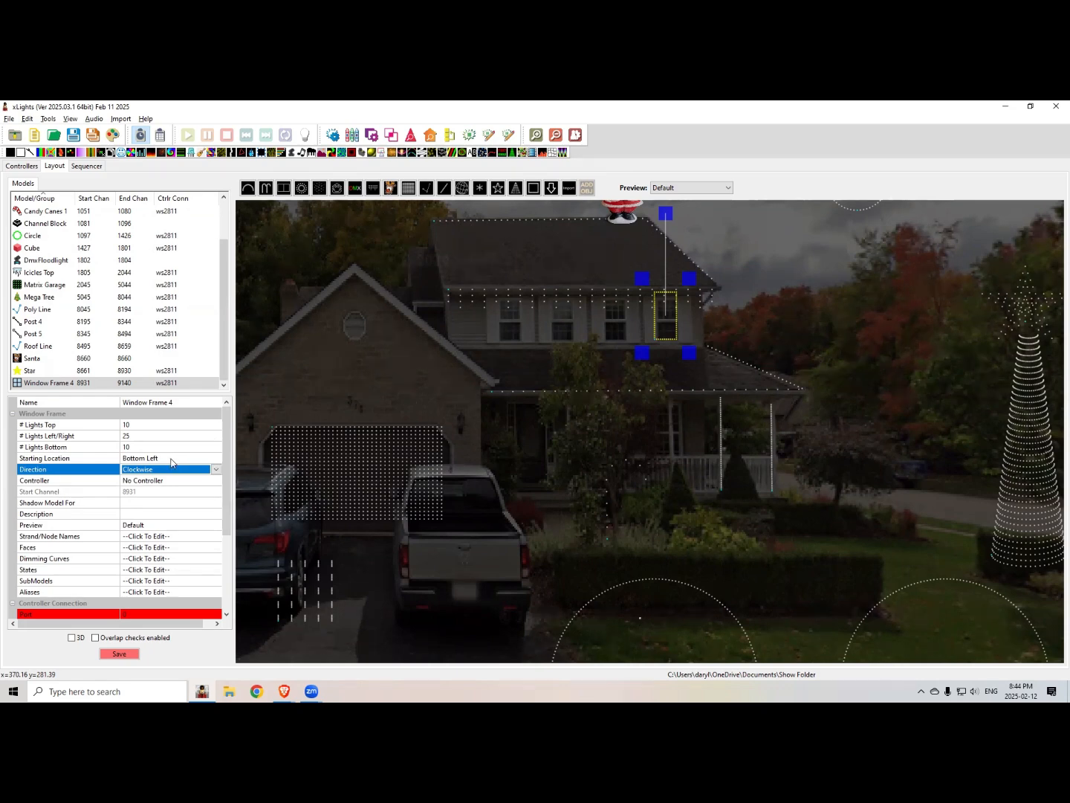
pyautogui.click(174, 459)
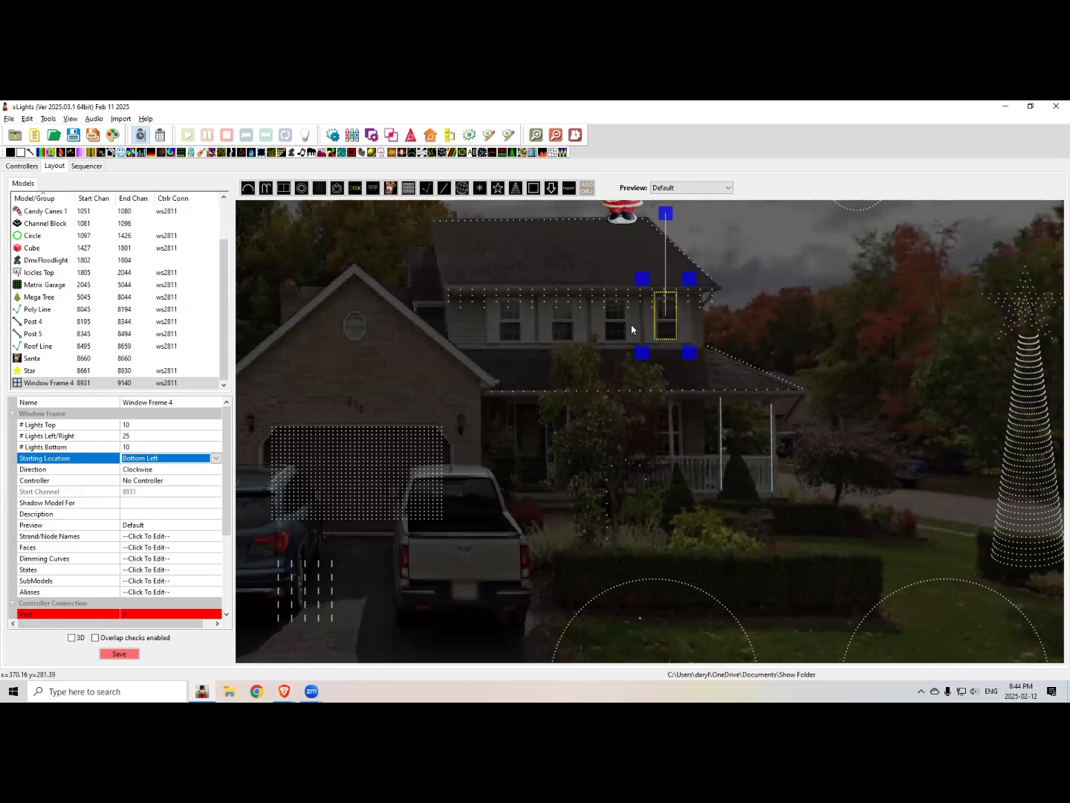
# Step: Duplicate Window Frame 4 and place the copy around the second upstairs window from the left
pyautogui.click(655, 330)
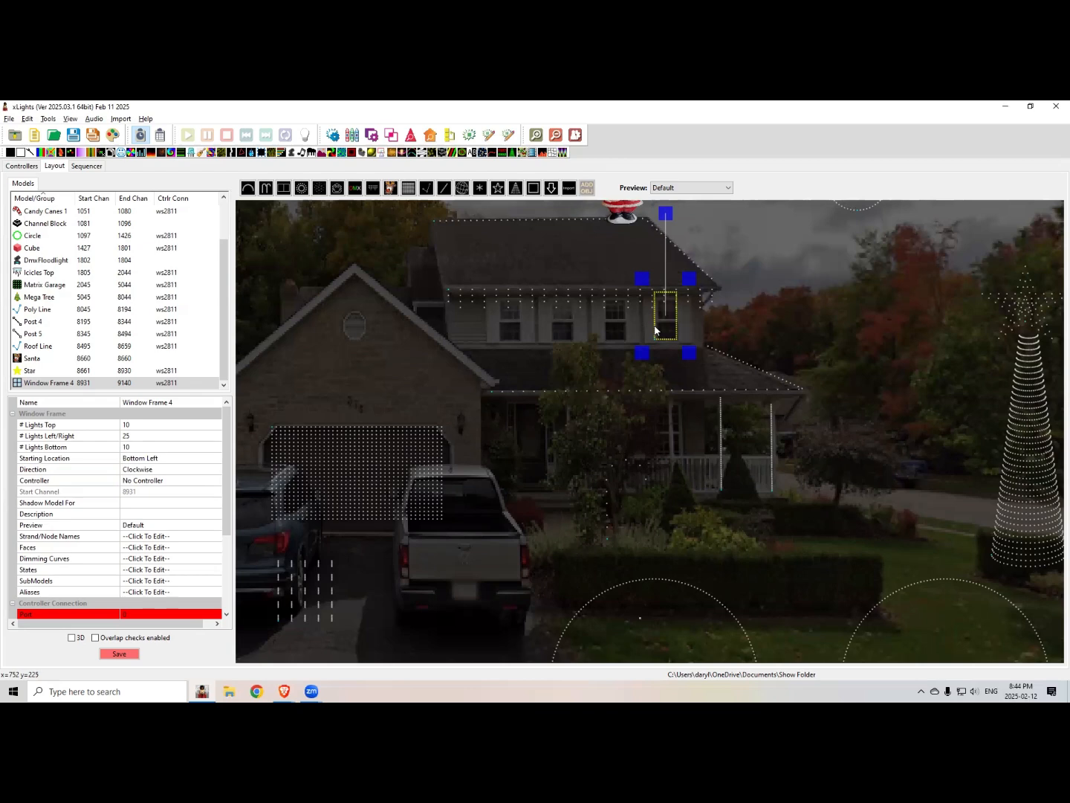
pyautogui.hotkey('ctrl', 'v')
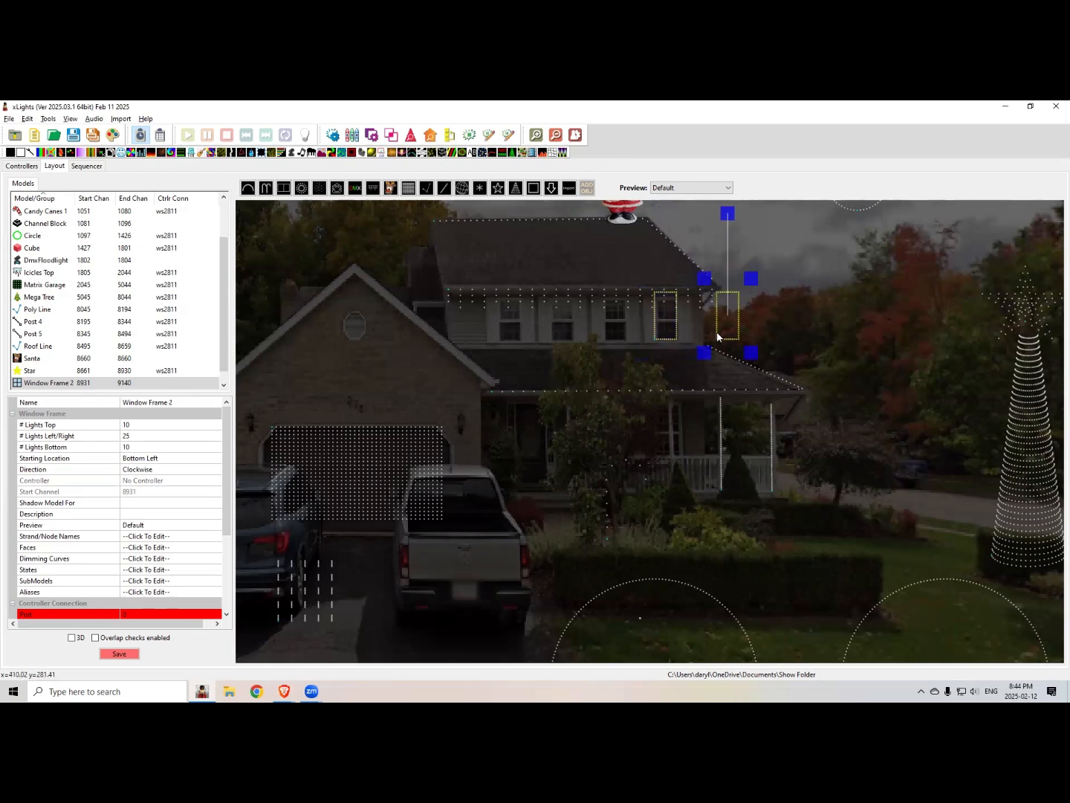
pyautogui.moveTo(732, 332); pyautogui.dragTo(627, 332)
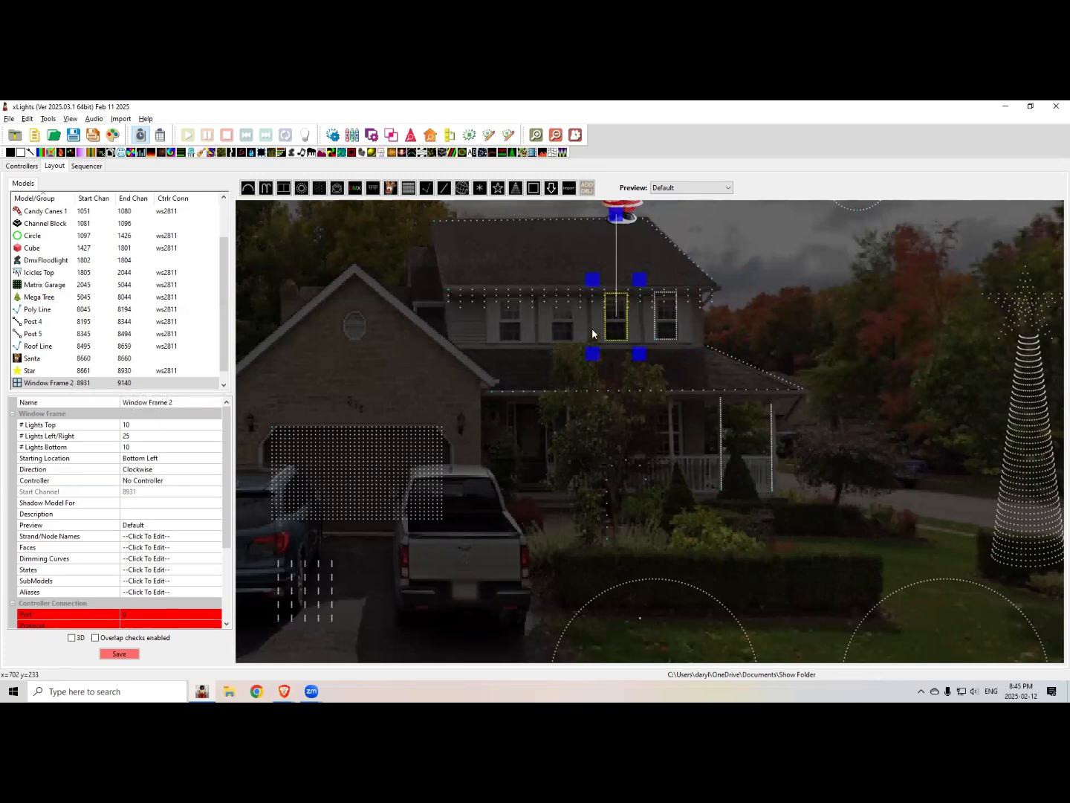
pyautogui.moveTo(604, 331); pyautogui.dragTo(559, 328)
# Step: Paste another window frame copy and place it around the third upstairs window from the left
pyautogui.hotkey('ctrl', 'v')
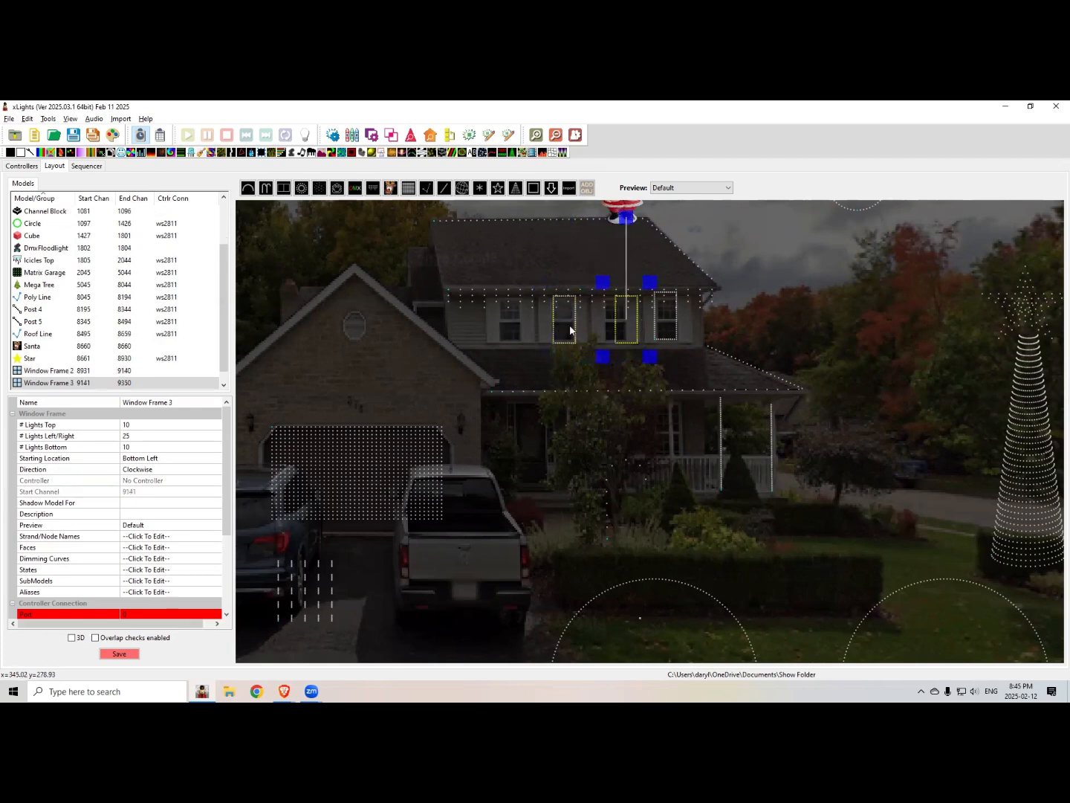
pyautogui.click(614, 335)
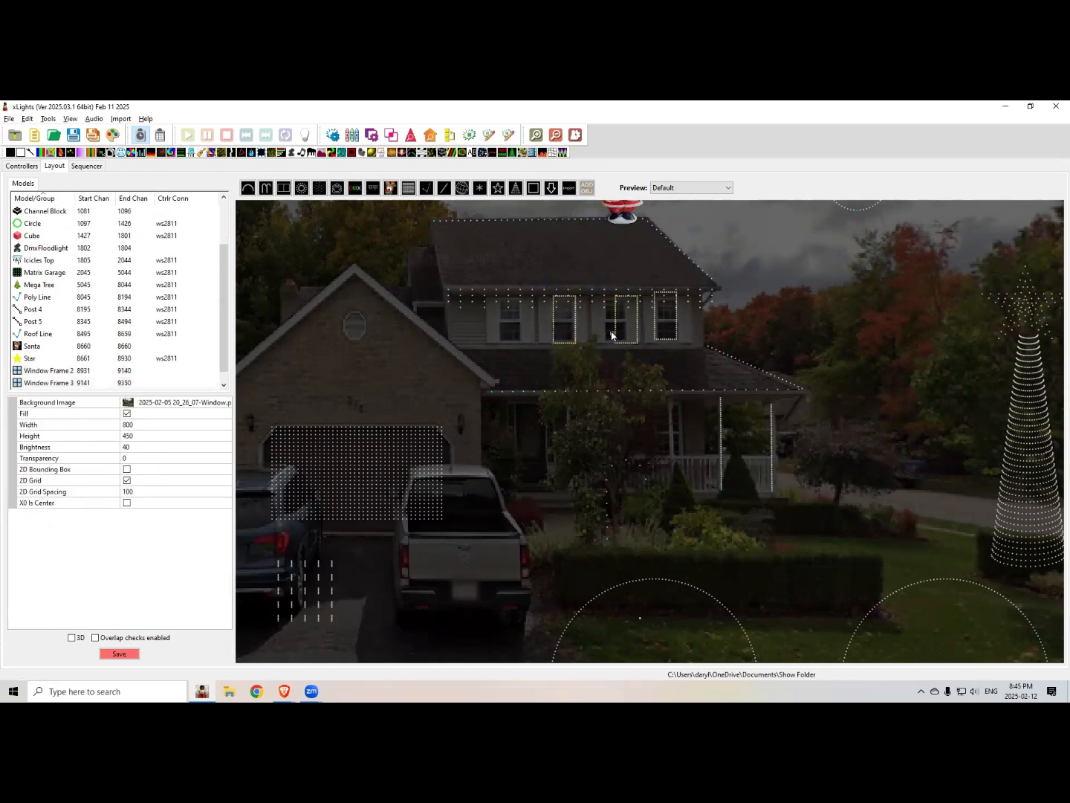
pyautogui.moveTo(627, 339); pyautogui.dragTo(616, 343)
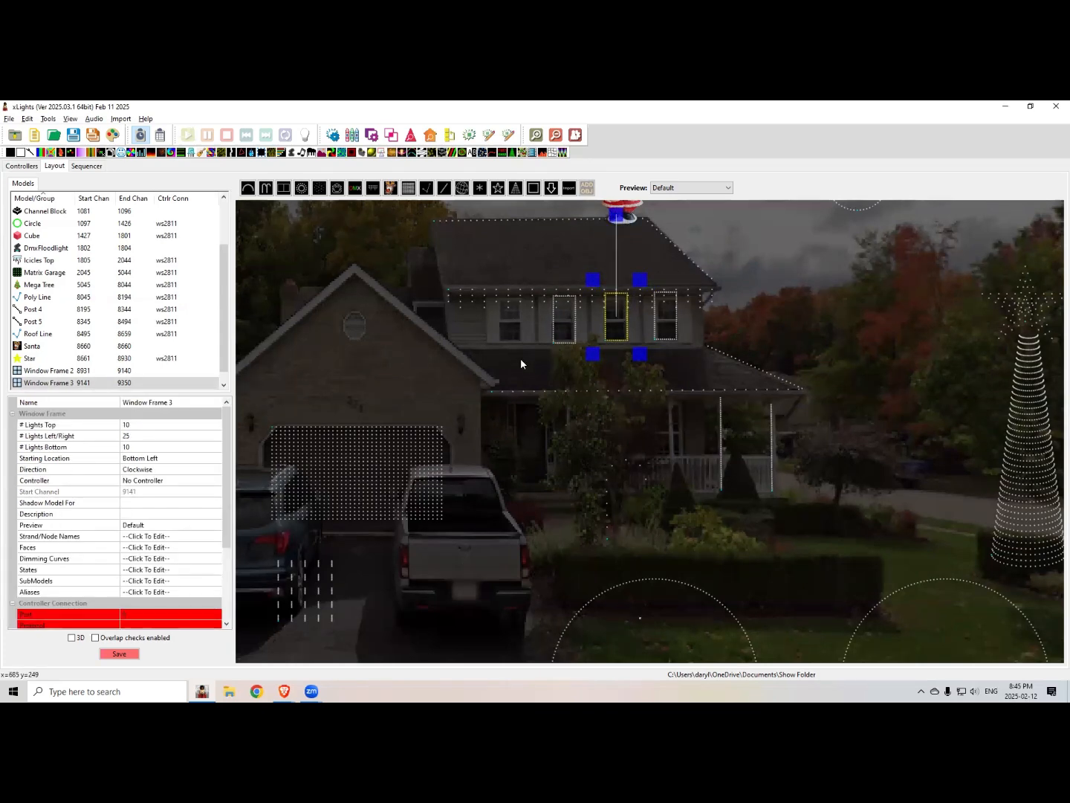
# Step: Align the bottom edges of the three upstairs window frames, using Window Frame 2 as the reference
pyautogui.click(561, 341)
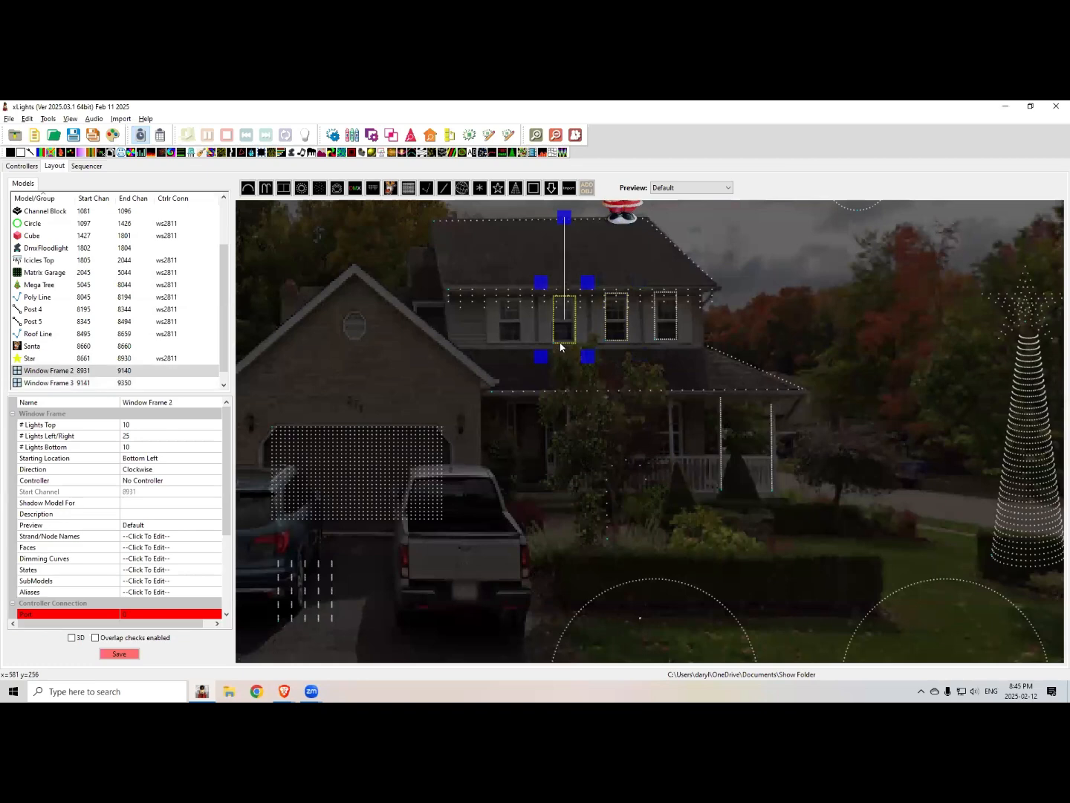
pyautogui.keyDown('ctrl'); pyautogui.click(614, 342); pyautogui.keyUp('ctrl')
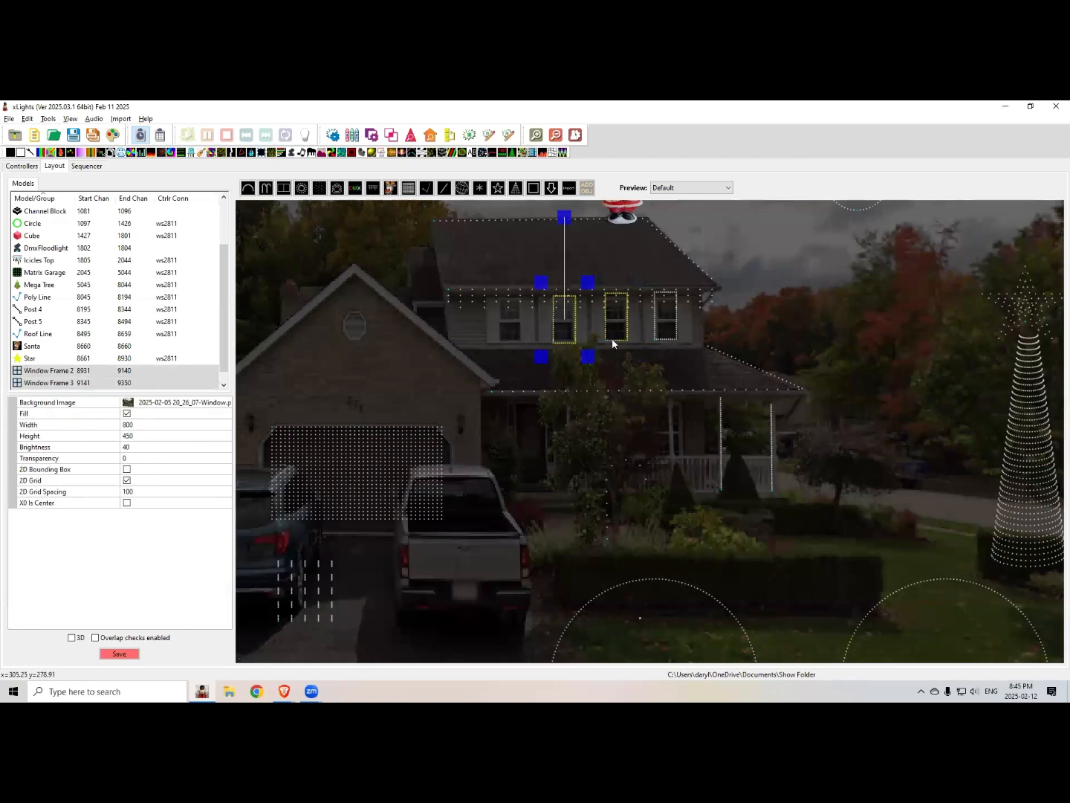
pyautogui.keyDown('ctrl'); pyautogui.click(666, 337); pyautogui.keyUp('ctrl')
pyautogui.rightClick(667, 339)
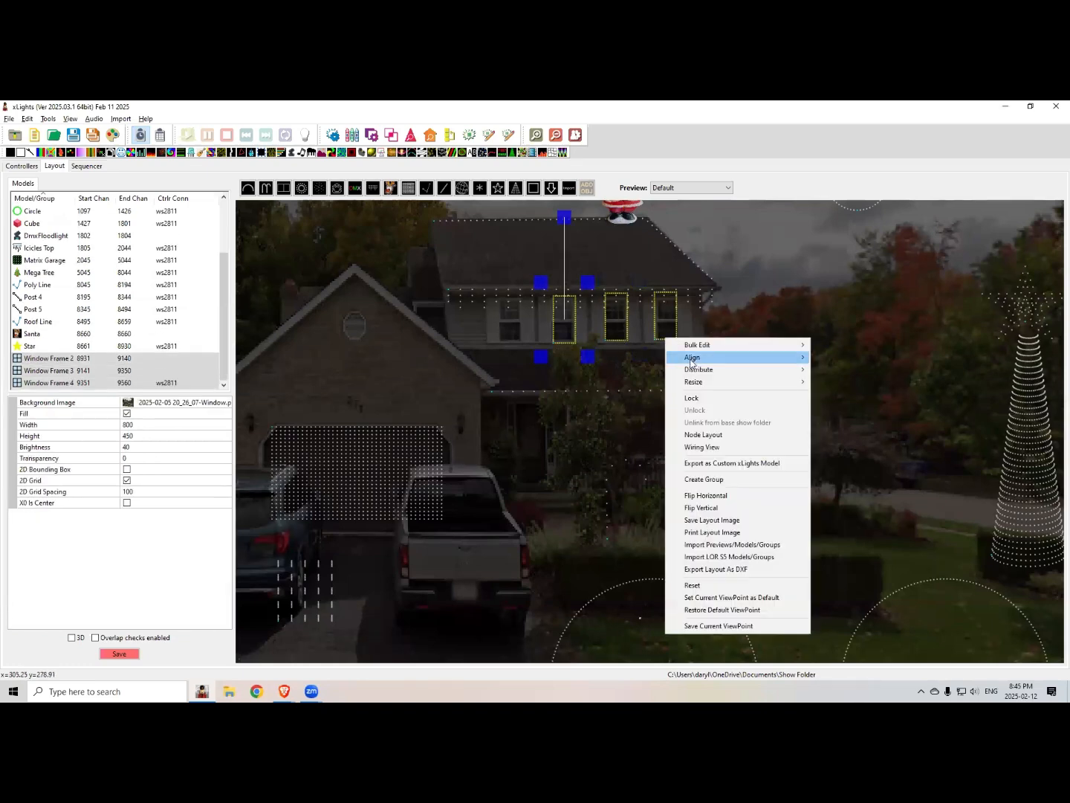
pyautogui.moveTo(746, 361)
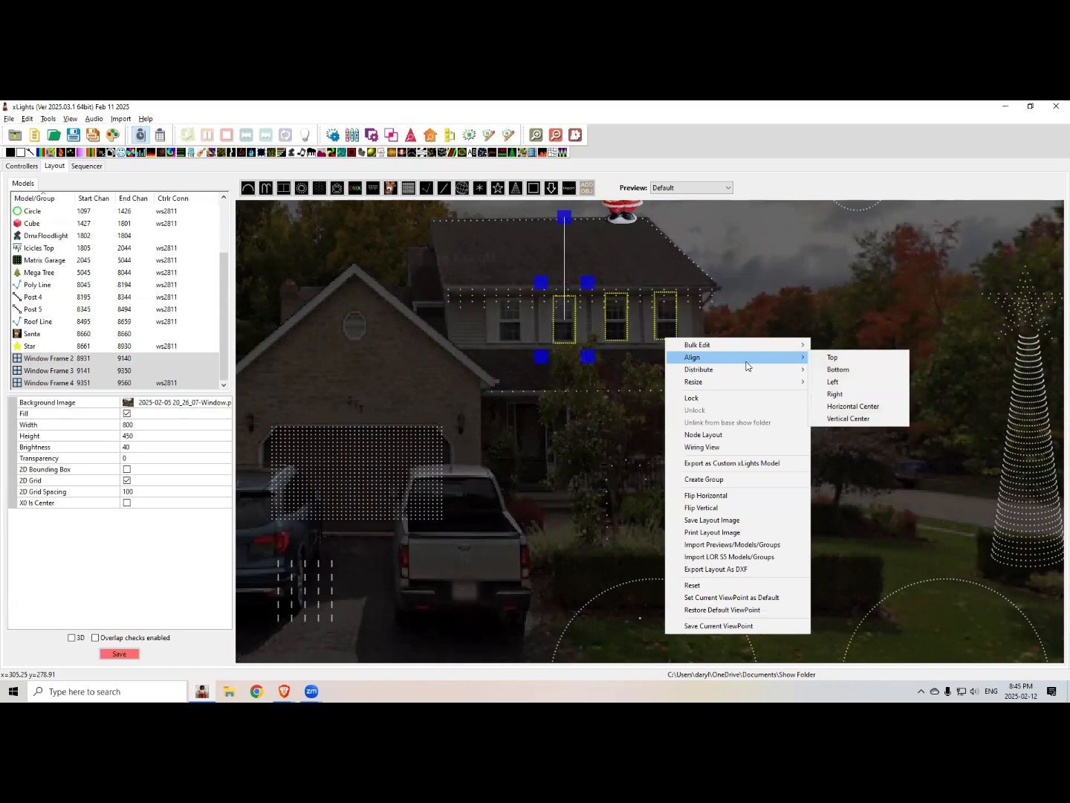
pyautogui.click(839, 369)
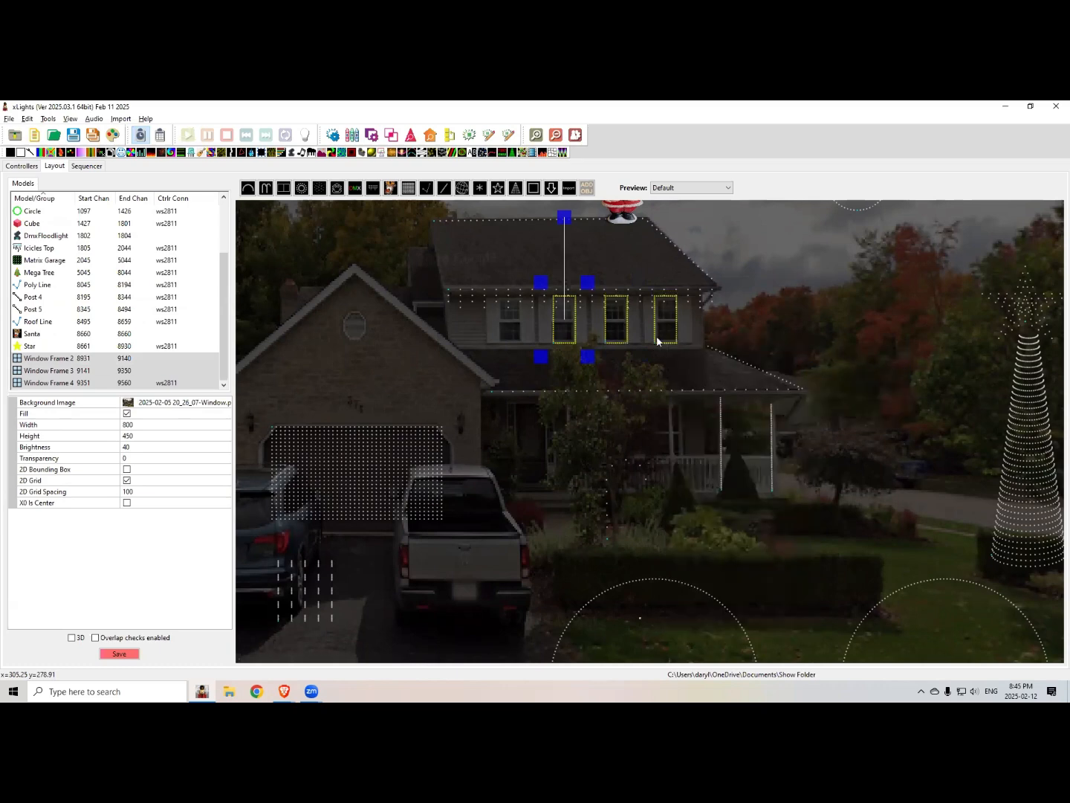
# Step: Match the size of all three selected window frames to Window Frame 2
pyautogui.rightClick(667, 346)
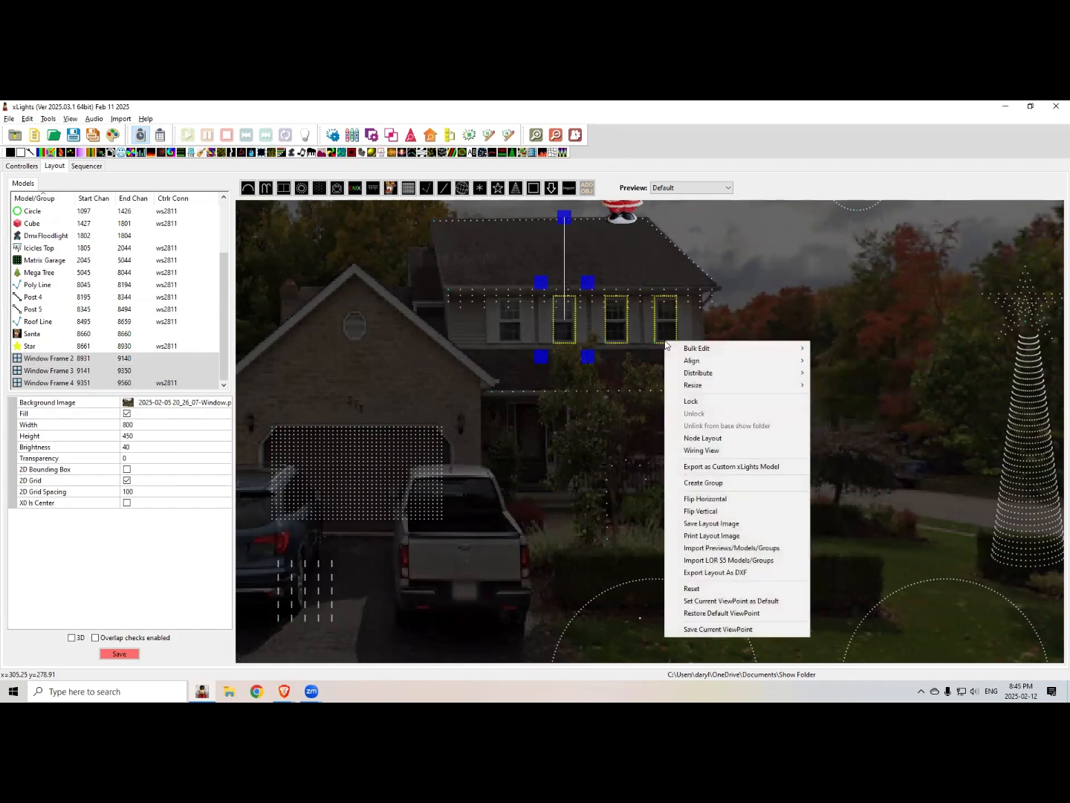
pyautogui.moveTo(706, 389)
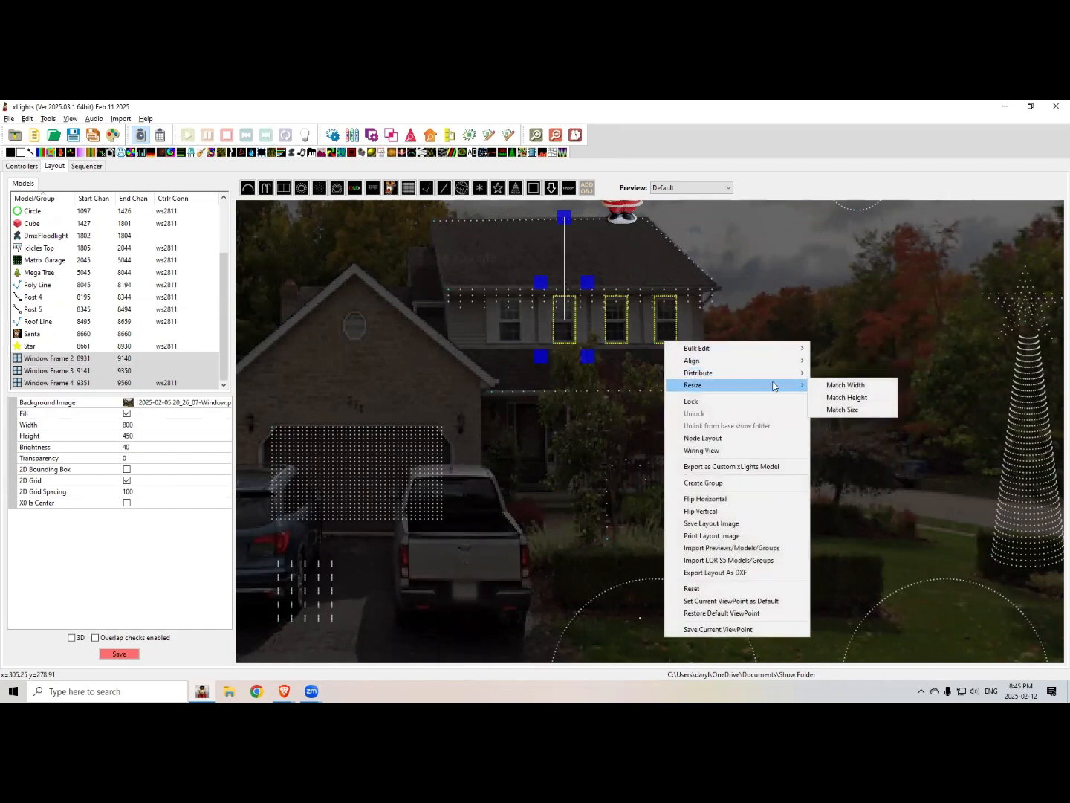
pyautogui.click(849, 411)
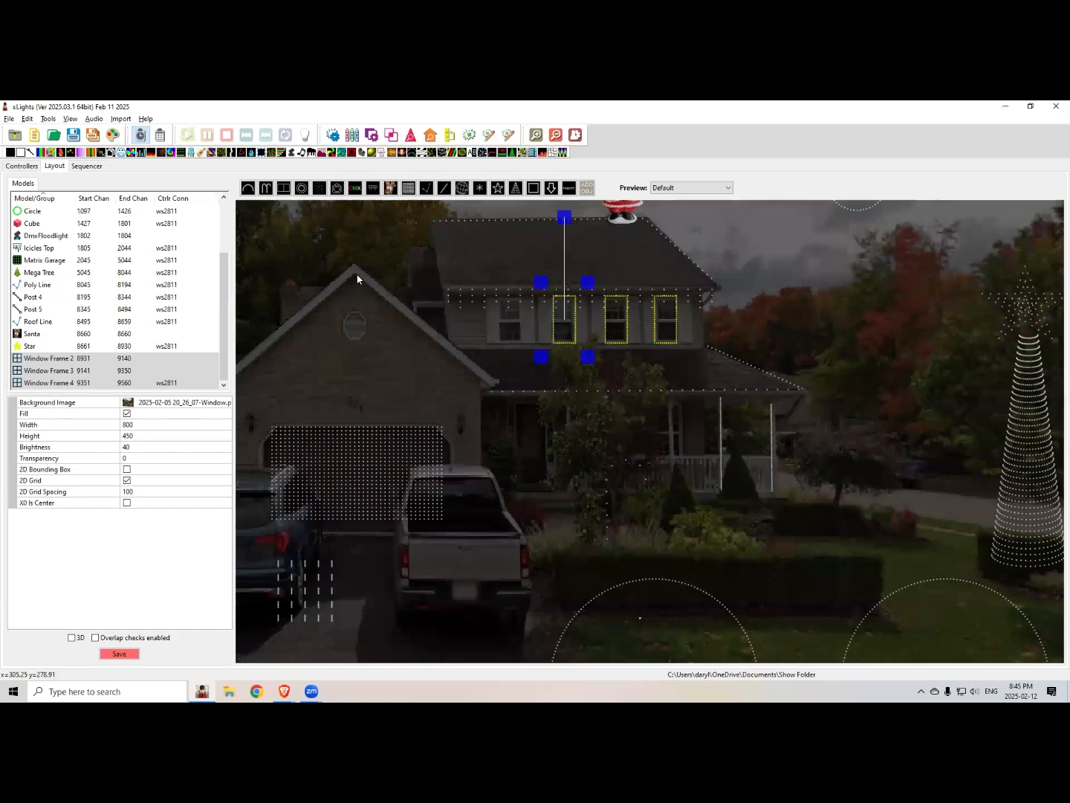
# Step: Add a Custom model in the sky to the right of the house and name it Star Printed
pyautogui.click(338, 188)
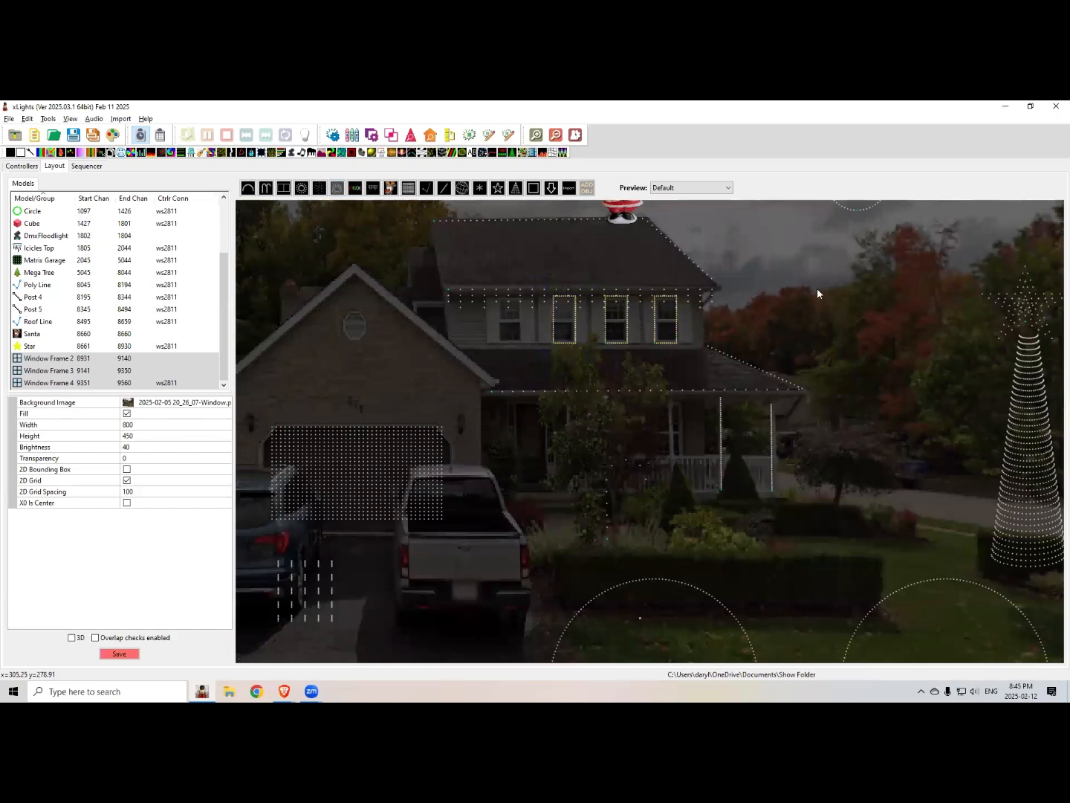
pyautogui.moveTo(790, 260); pyautogui.dragTo(854, 321)
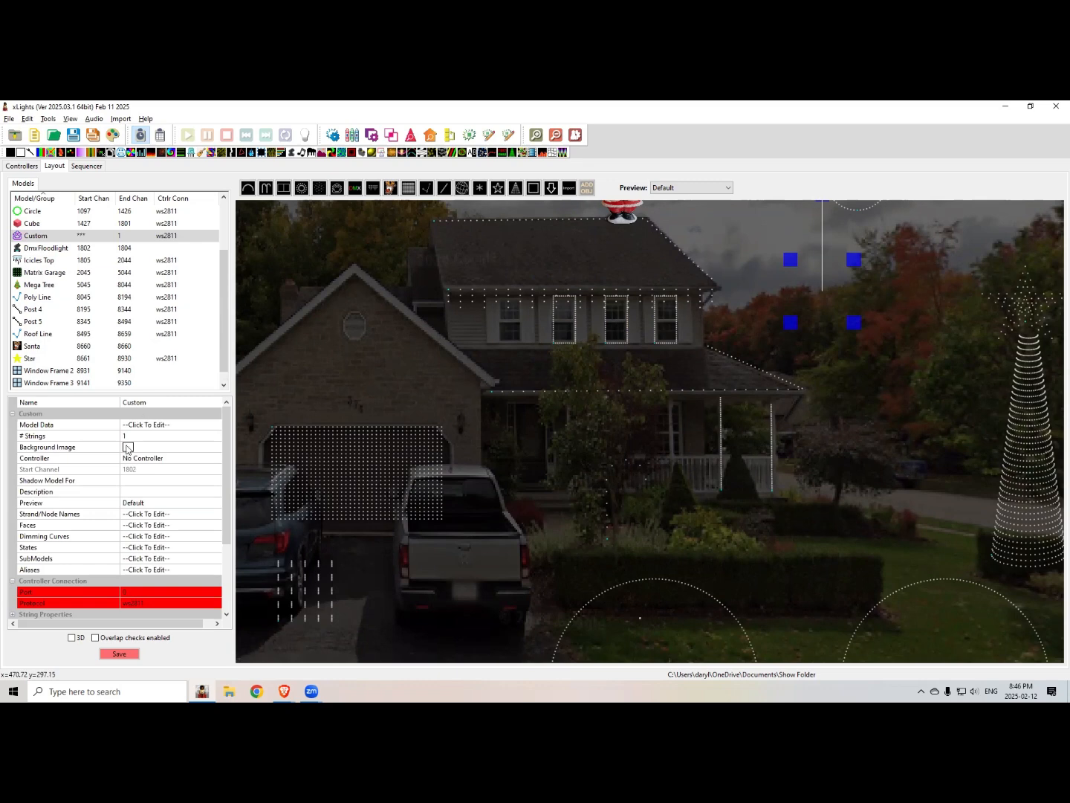
pyautogui.click(150, 401)
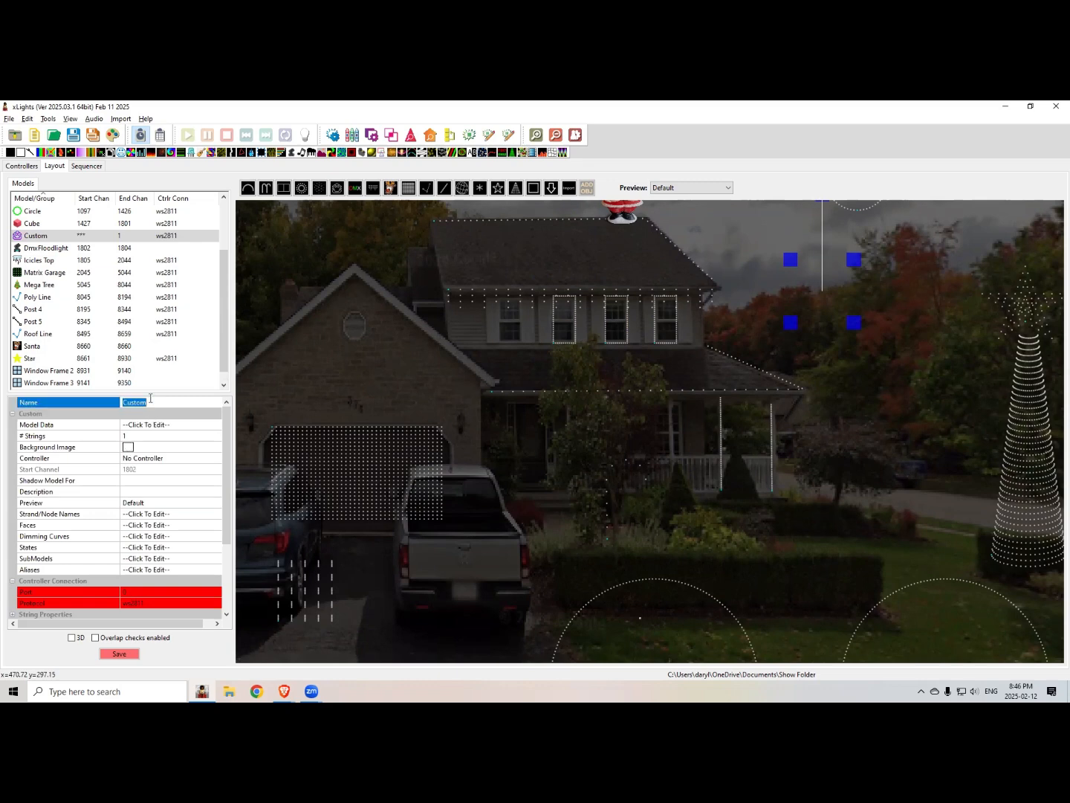
pyautogui.write('Star')
pyautogui.press('Return')
pyautogui.click(155, 402)
pyautogui.write('St')
pyautogui.press('Return')
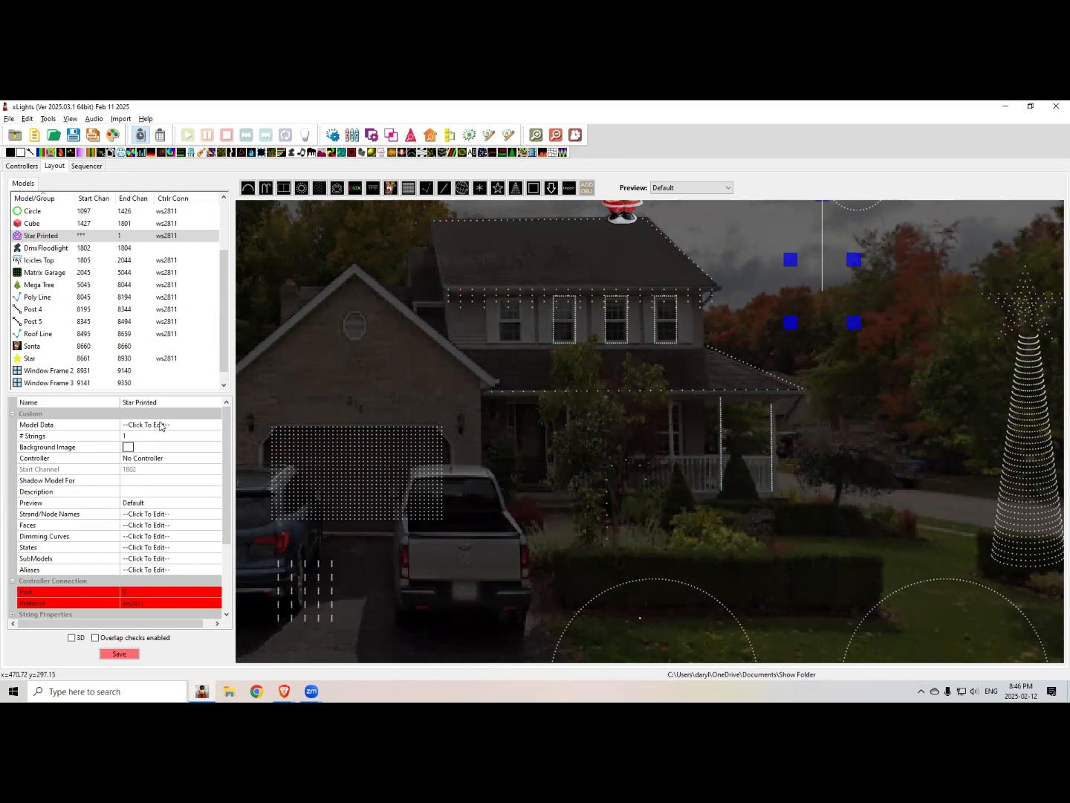
# Step: Edit Star Printed's model data and set its grid to a width of 25 and a height of 25
pyautogui.click(160, 425)
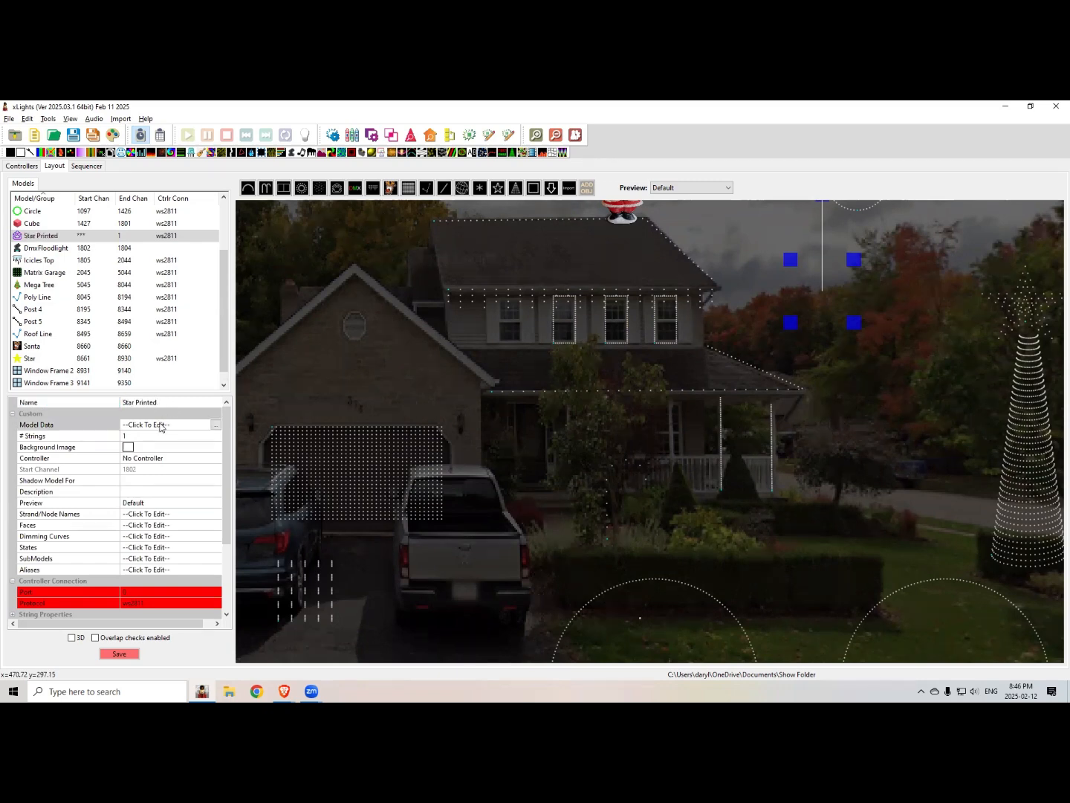
pyautogui.click(215, 426)
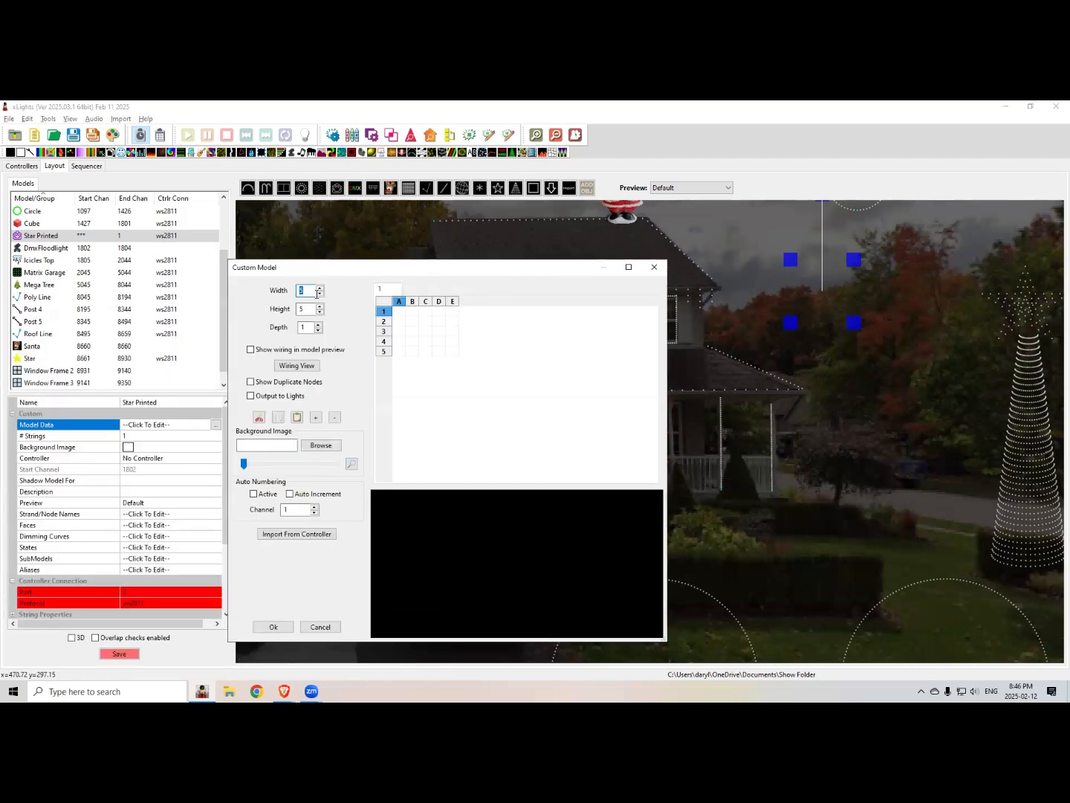
pyautogui.write('25')
pyautogui.press('Tab')
pyautogui.write('2')
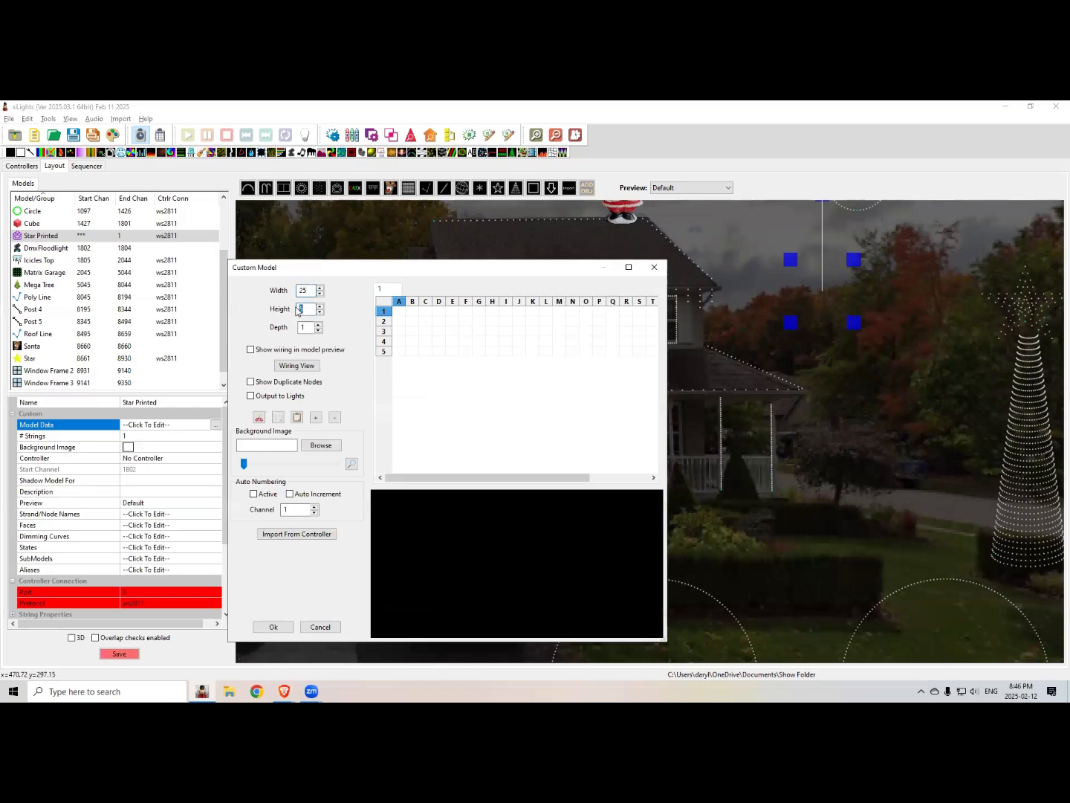
pyautogui.write('5')
pyautogui.press('Tab')
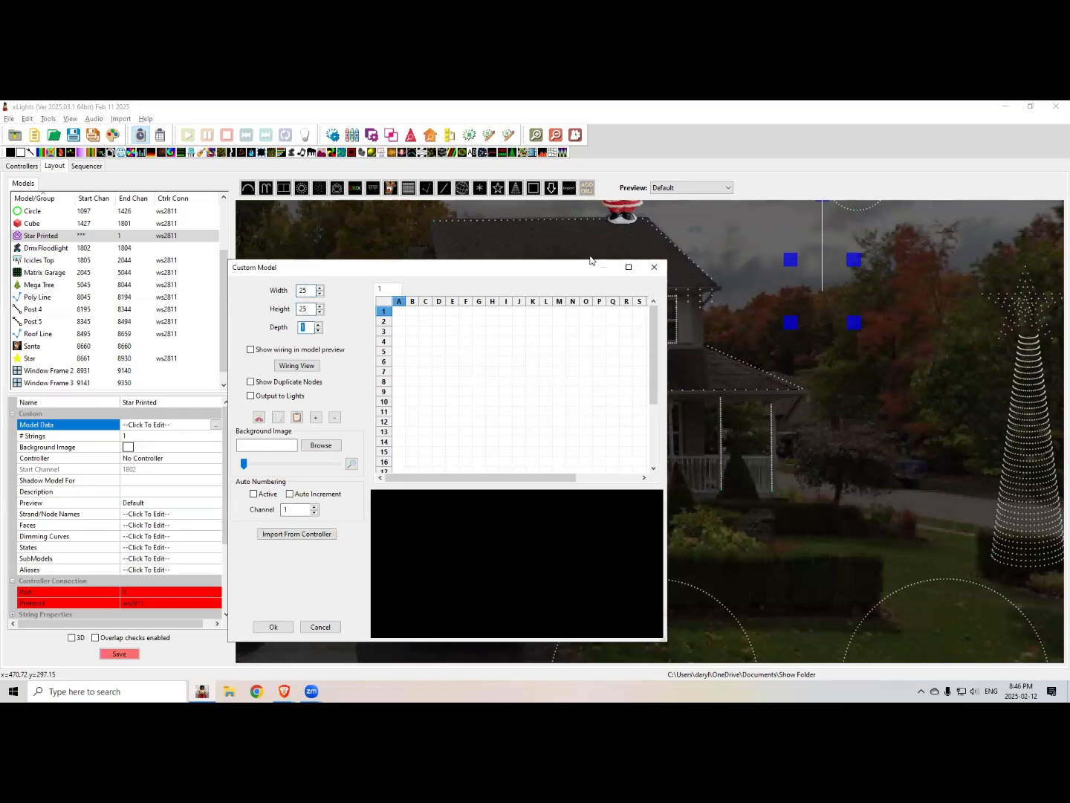
pyautogui.moveTo(584, 261); pyautogui.dragTo(584, 178)
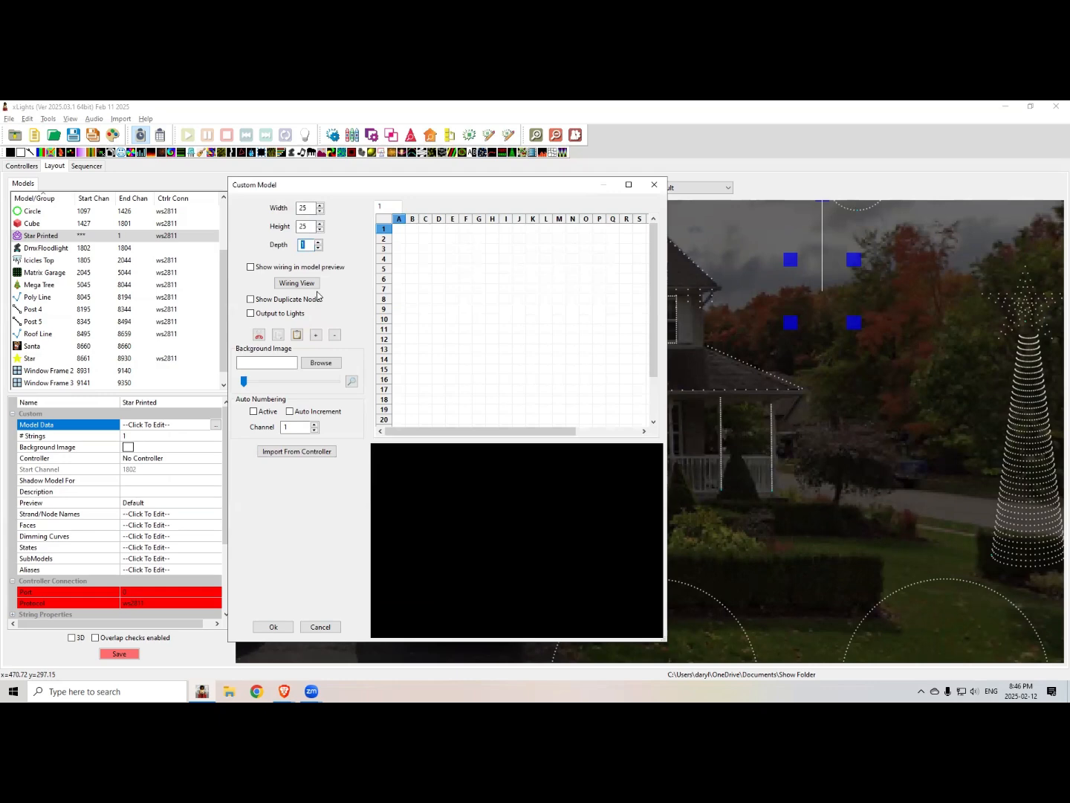
# Step: Load Star.png as the custom model's background image and enlarge the editor to fit the grid's full width
pyautogui.click(321, 363)
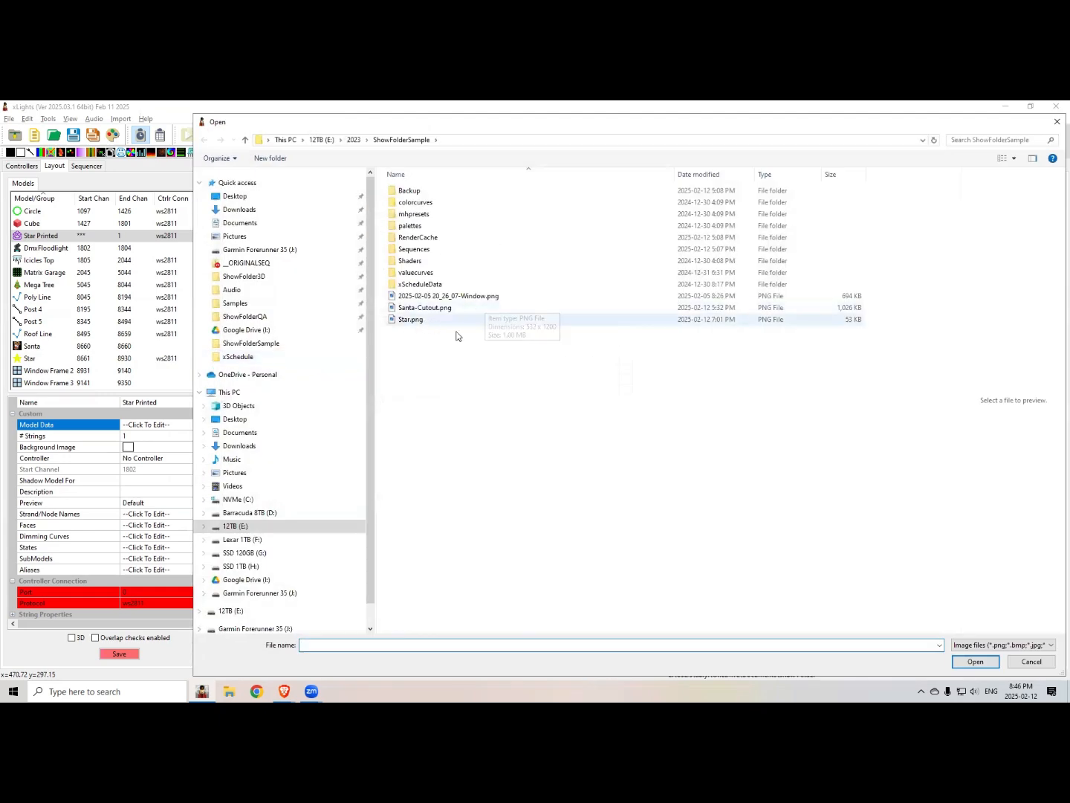
pyautogui.click(433, 320)
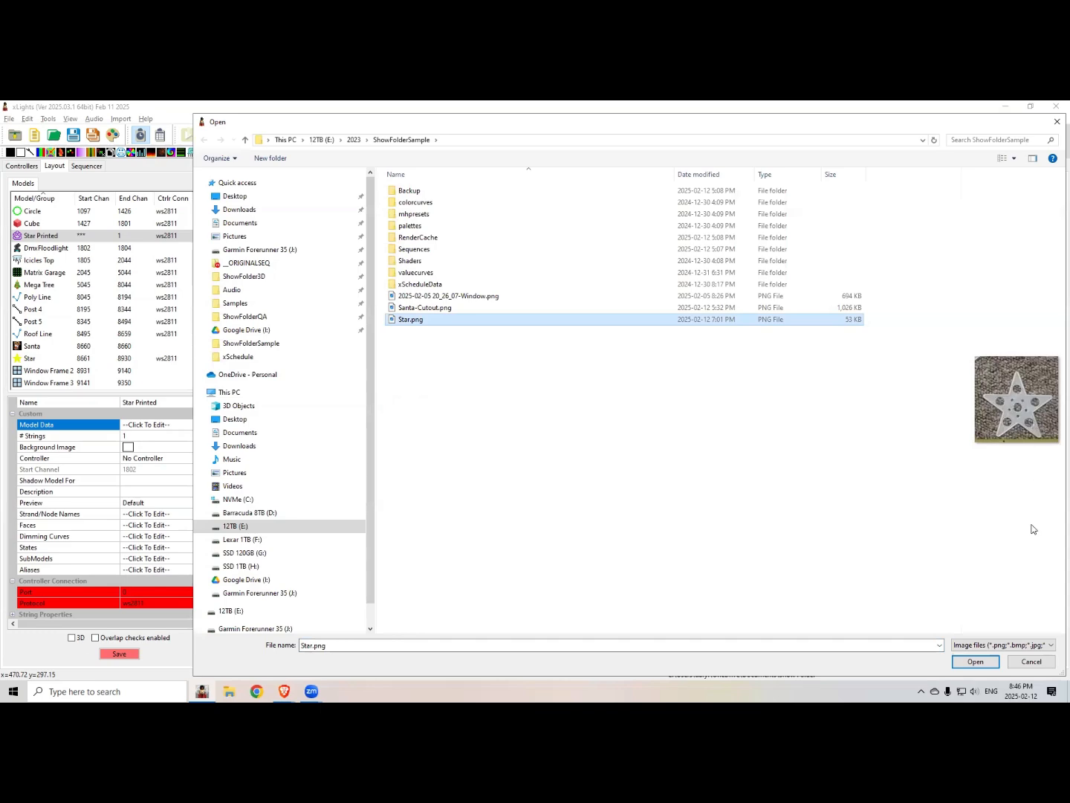
pyautogui.click(976, 661)
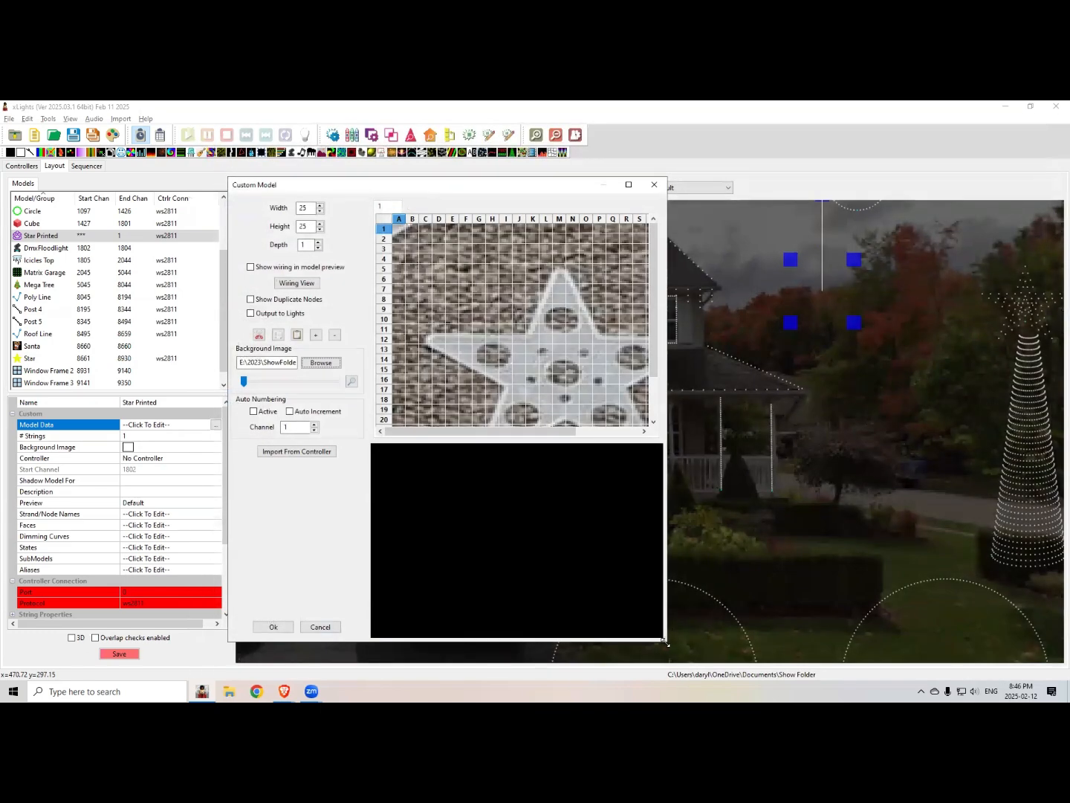
pyautogui.moveTo(665, 643); pyautogui.dragTo(907, 692)
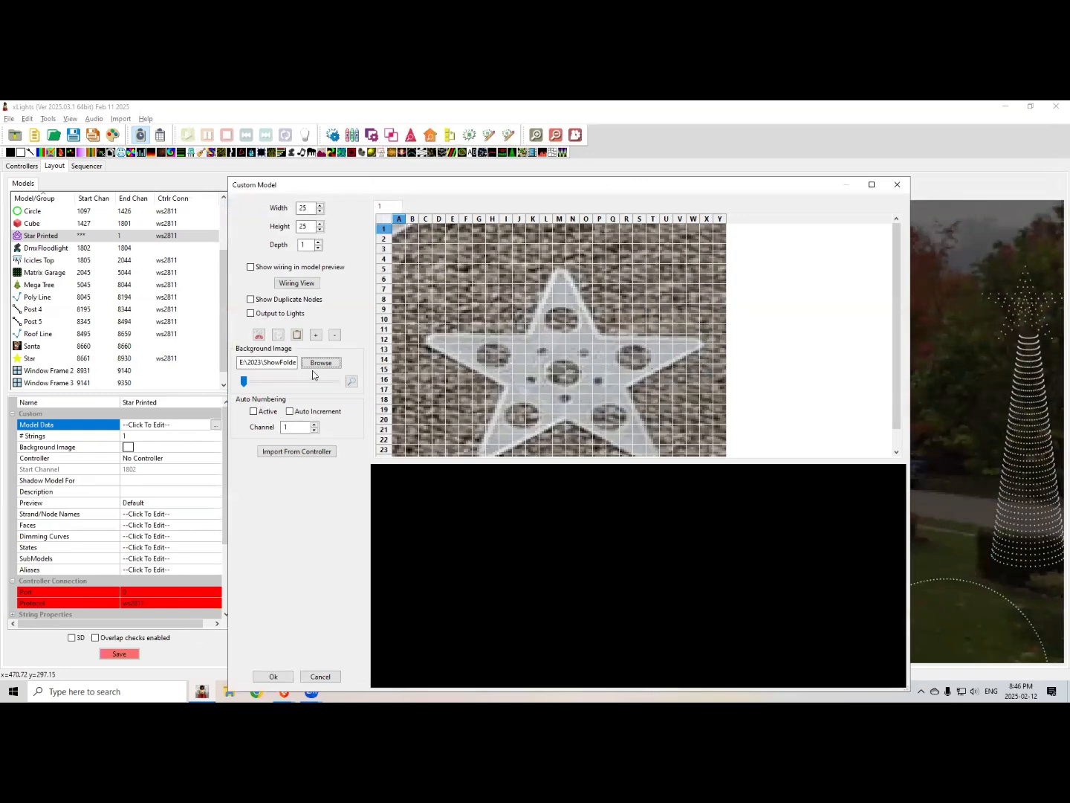
# Step: Auto-number nodes 1 to 6 in the star's left, top, right, lower-right, centre and lower-left holes, and accept the model data
pyautogui.click(290, 411)
pyautogui.click(491, 359)
pyautogui.click(563, 320)
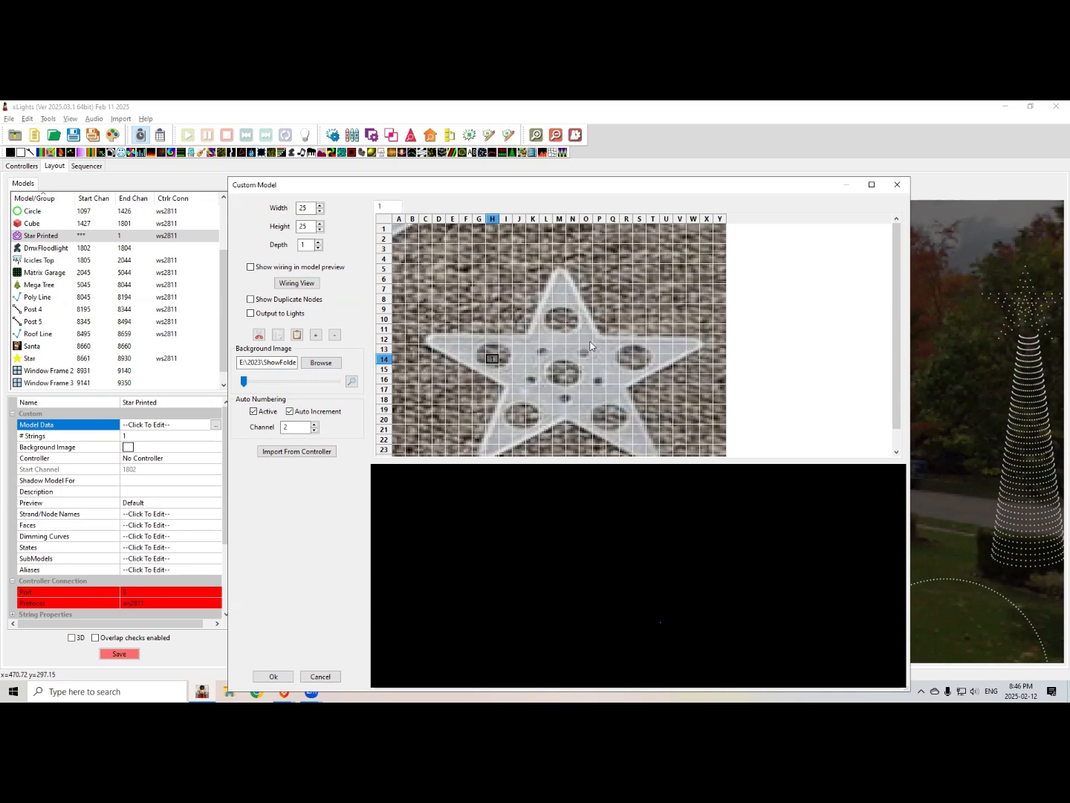
pyautogui.click(637, 361)
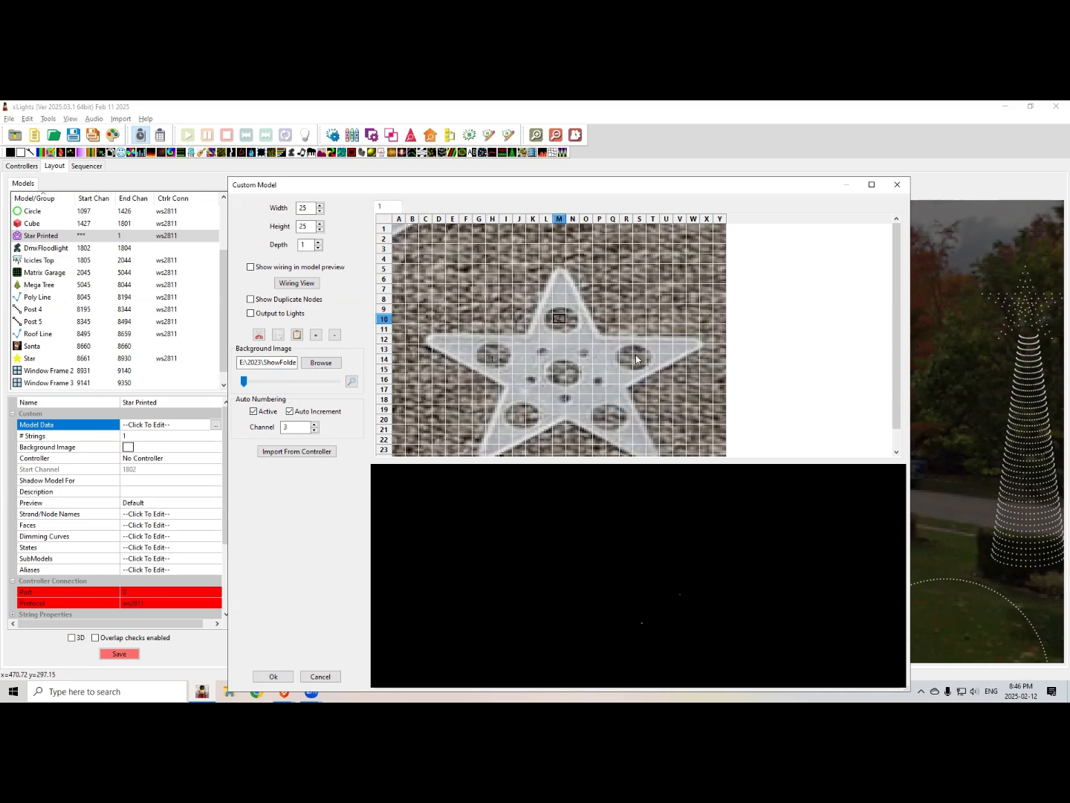
pyautogui.click(612, 409)
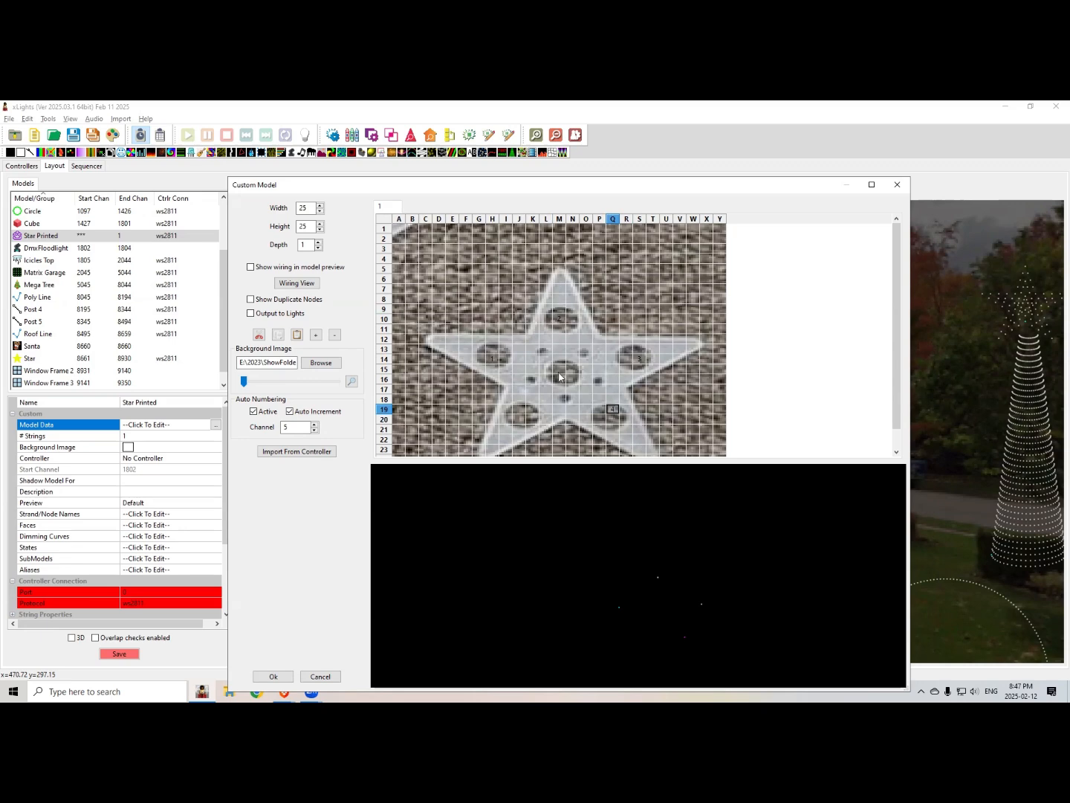
pyautogui.click(561, 371)
pyautogui.click(519, 419)
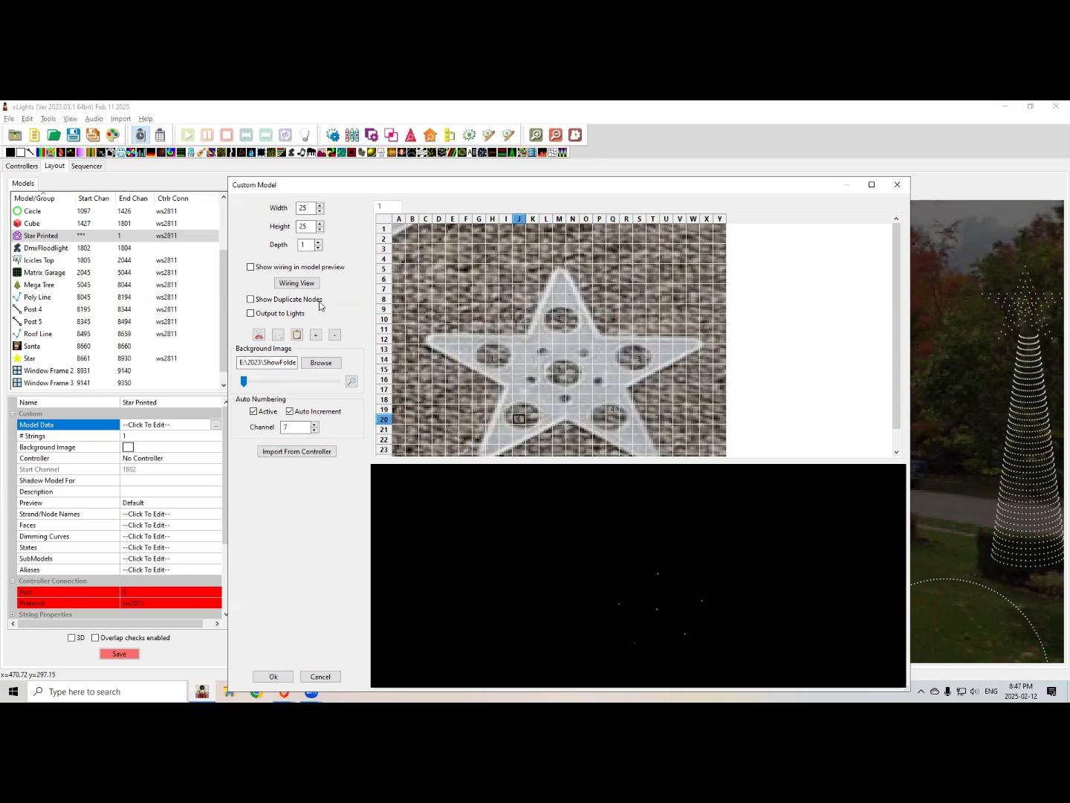
pyautogui.click(274, 675)
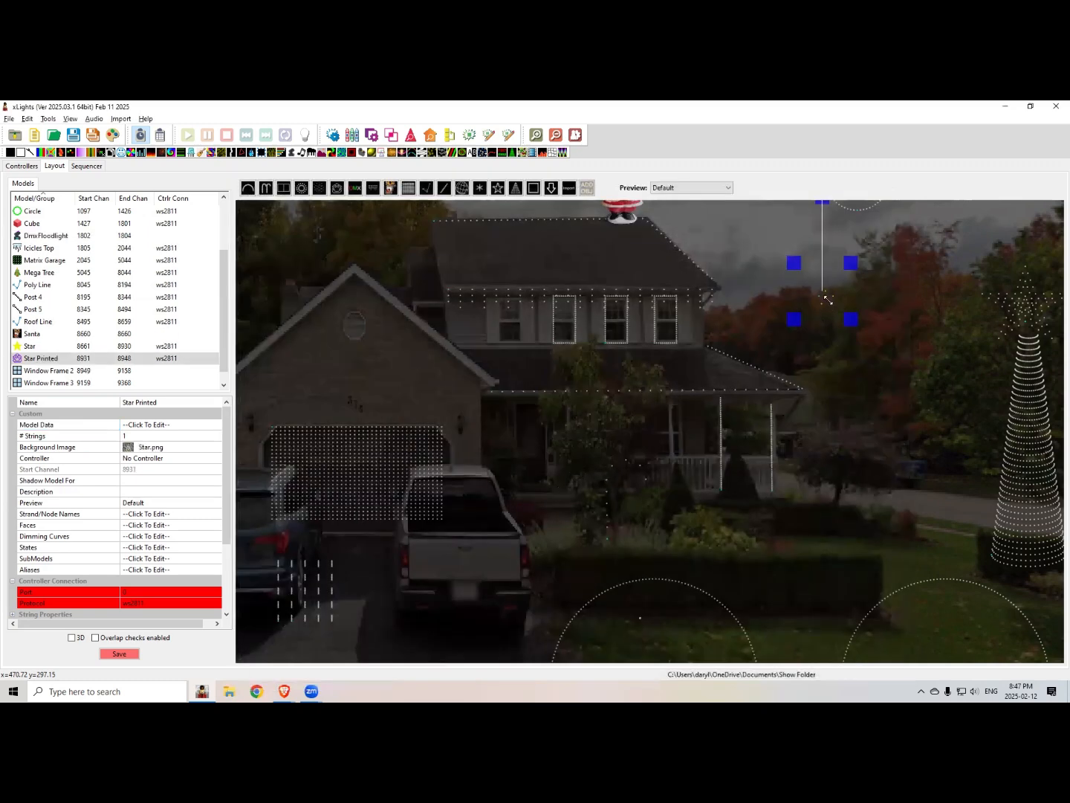
# Step: Shrink Star Printed slightly and move it to the wall beside the garage door's upper-right corner
pyautogui.moveTo(852, 323); pyautogui.dragTo(845, 313)
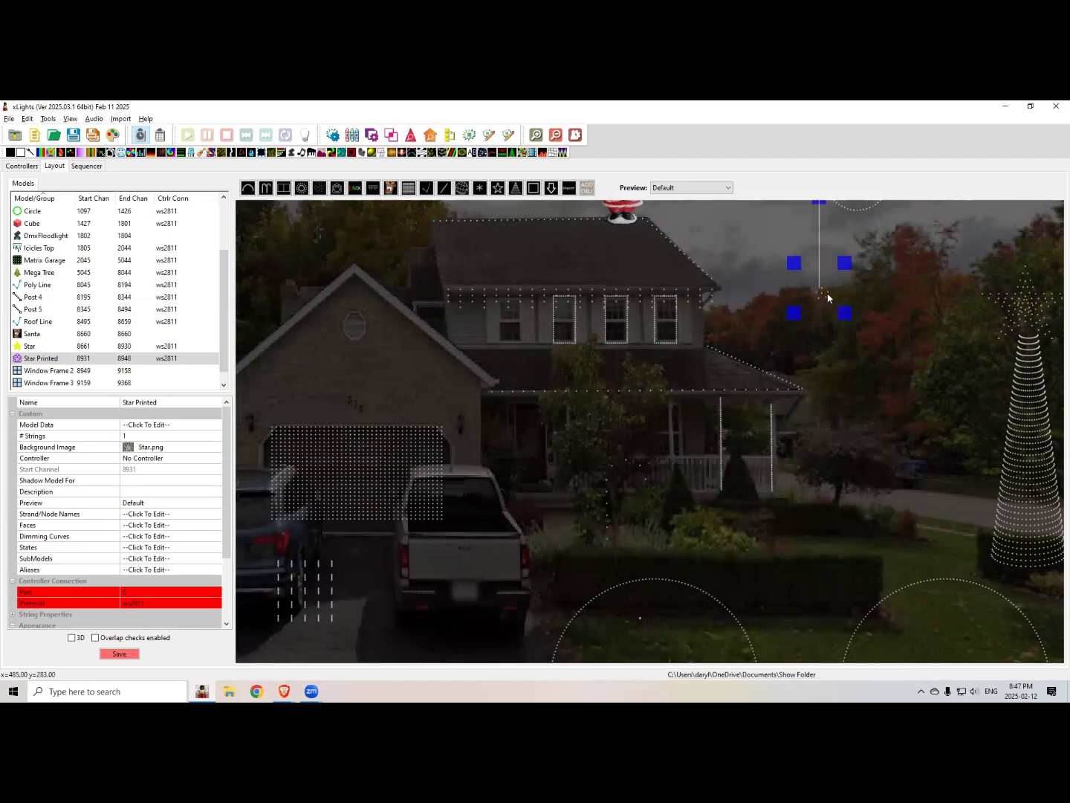
pyautogui.moveTo(827, 298); pyautogui.dragTo(779, 334)
pyautogui.moveTo(681, 365); pyautogui.dragTo(463, 408)
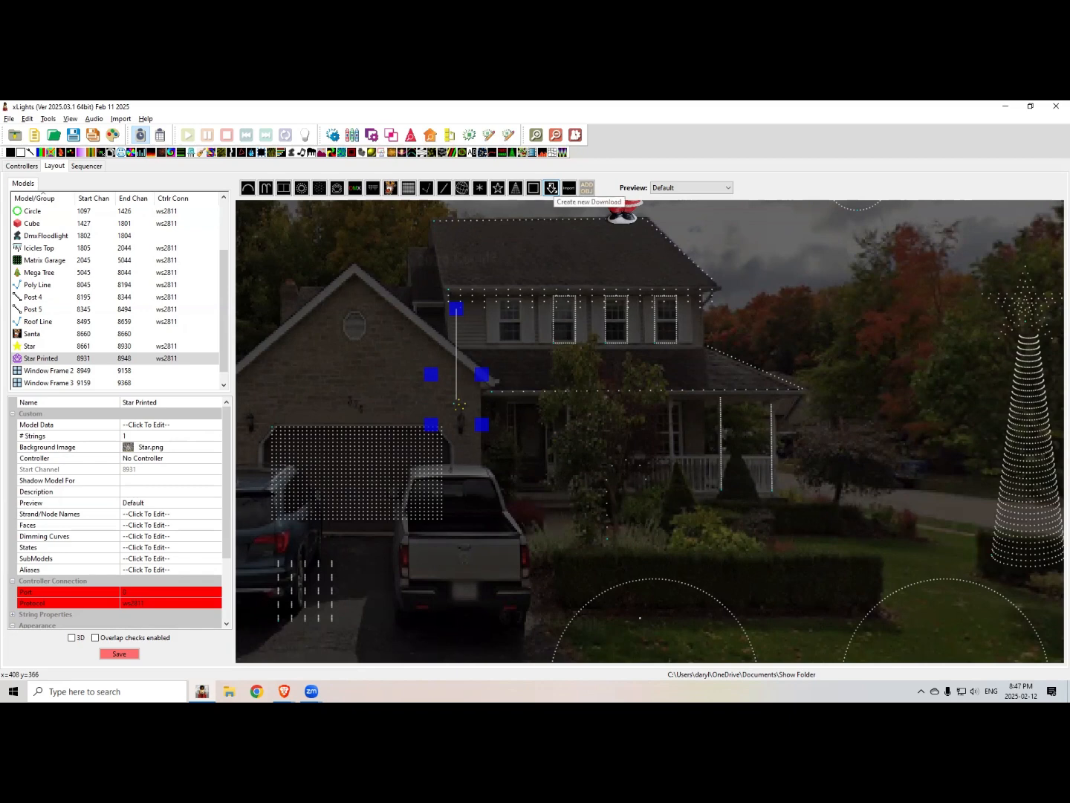
# Step: Insert Boscoyo Studio's downloadable "ChromaFlakes 24"-- 2 prong" snowflake in the sky to the right of the house
pyautogui.click(552, 189)
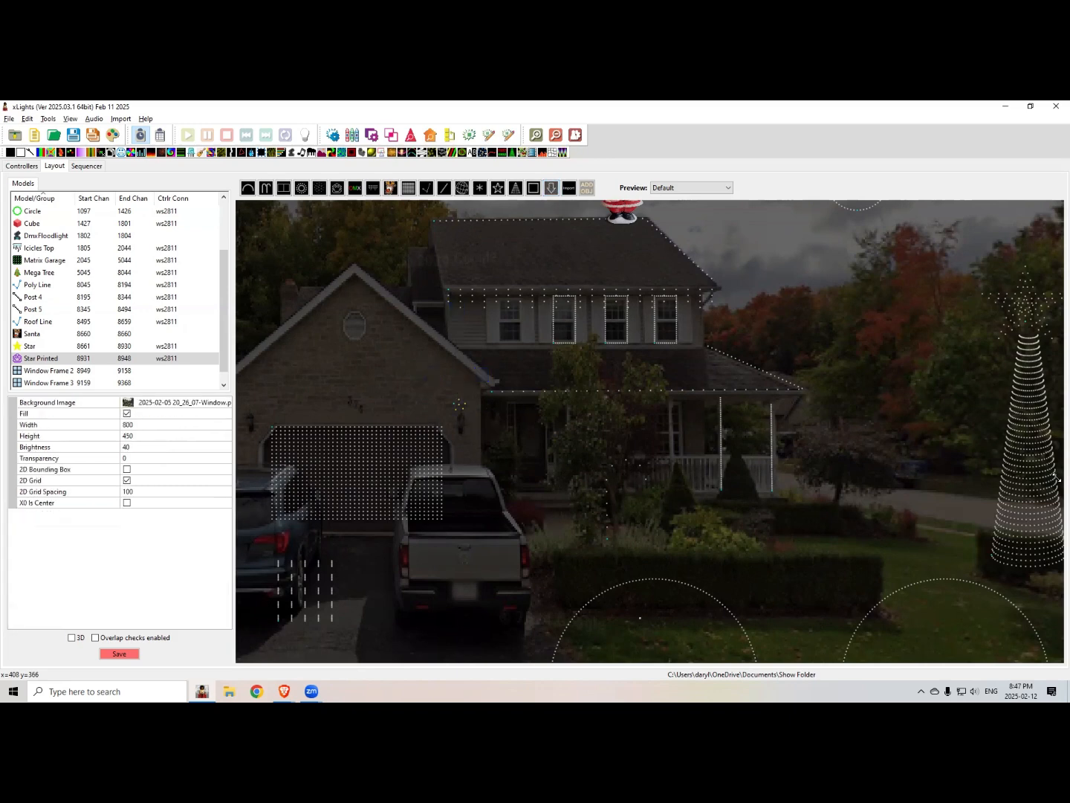
pyautogui.moveTo(762, 261); pyautogui.dragTo(841, 327)
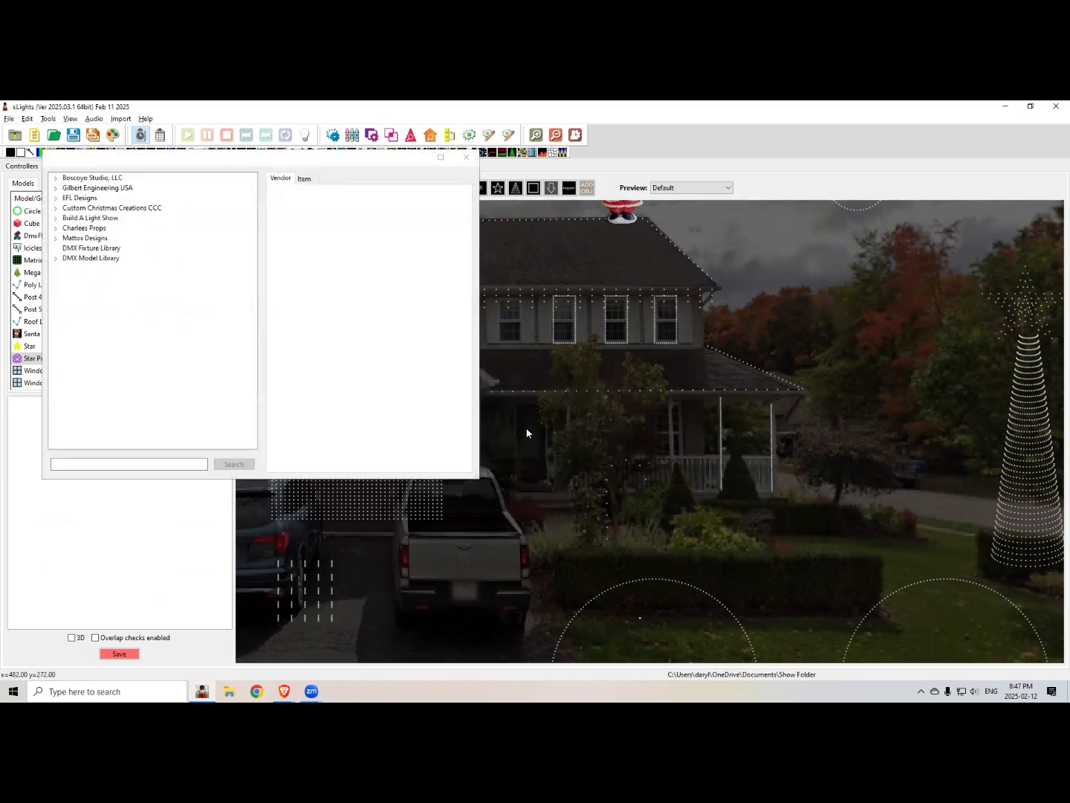
pyautogui.moveTo(479, 473); pyautogui.dragTo(623, 586)
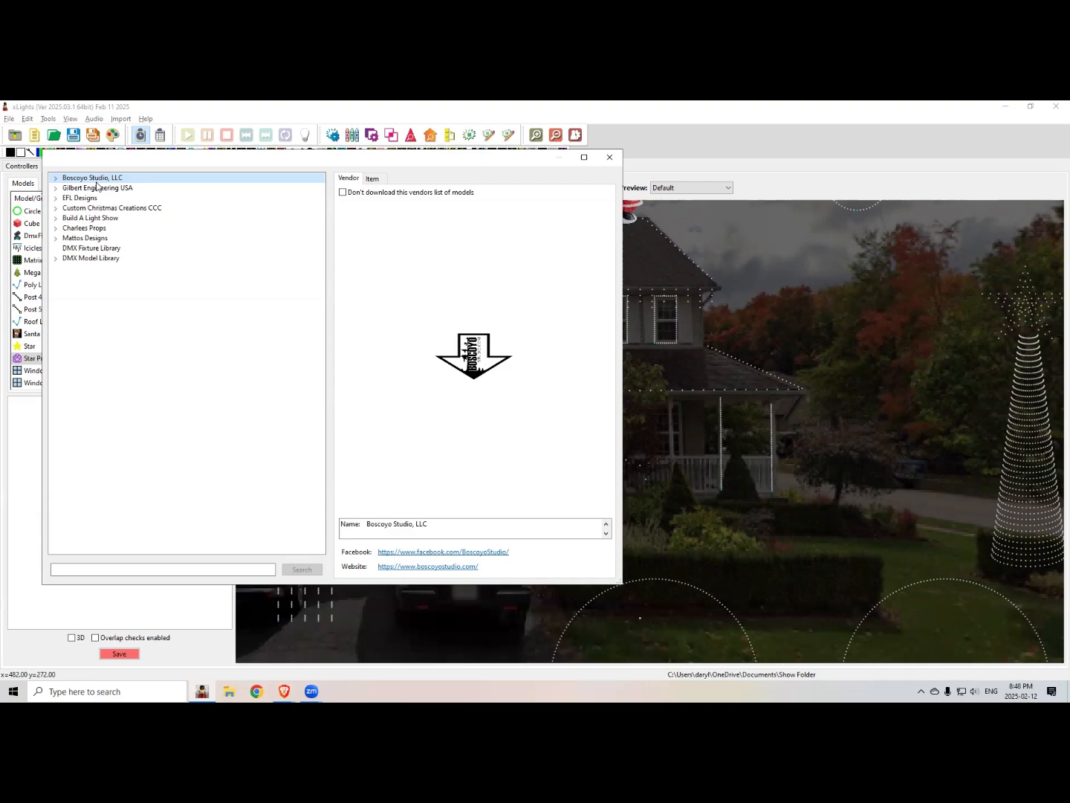
pyautogui.click(56, 177)
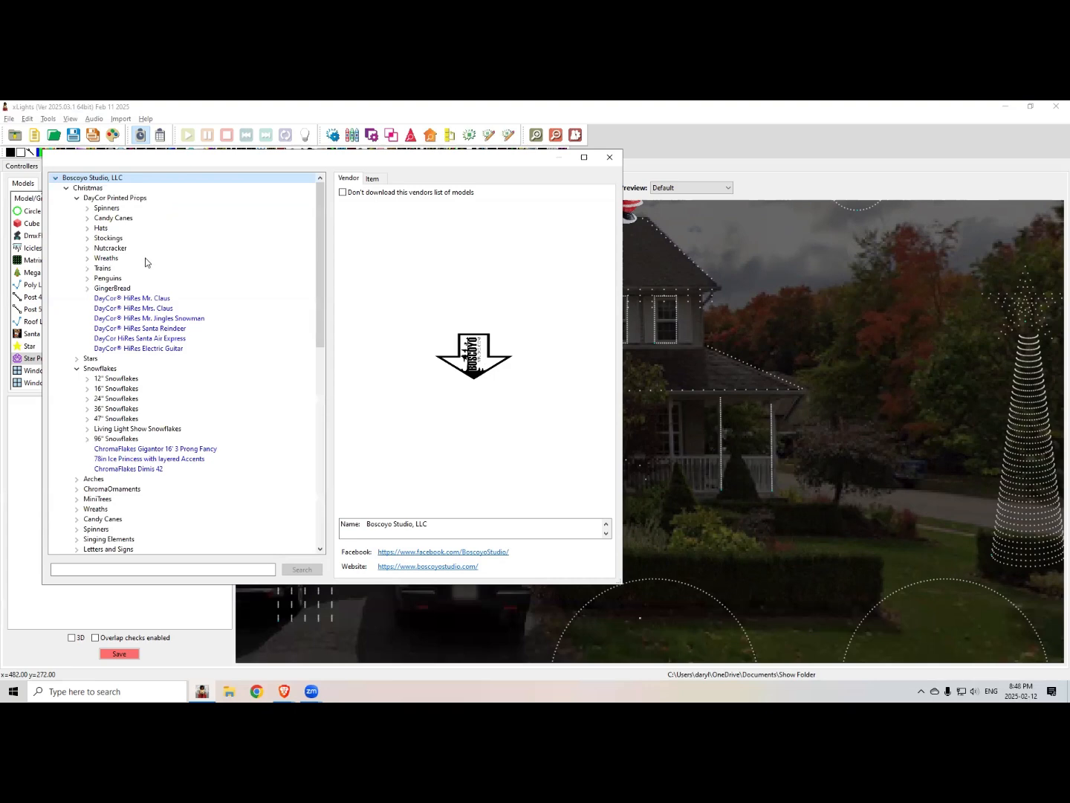
pyautogui.click(88, 400)
pyautogui.click(136, 411)
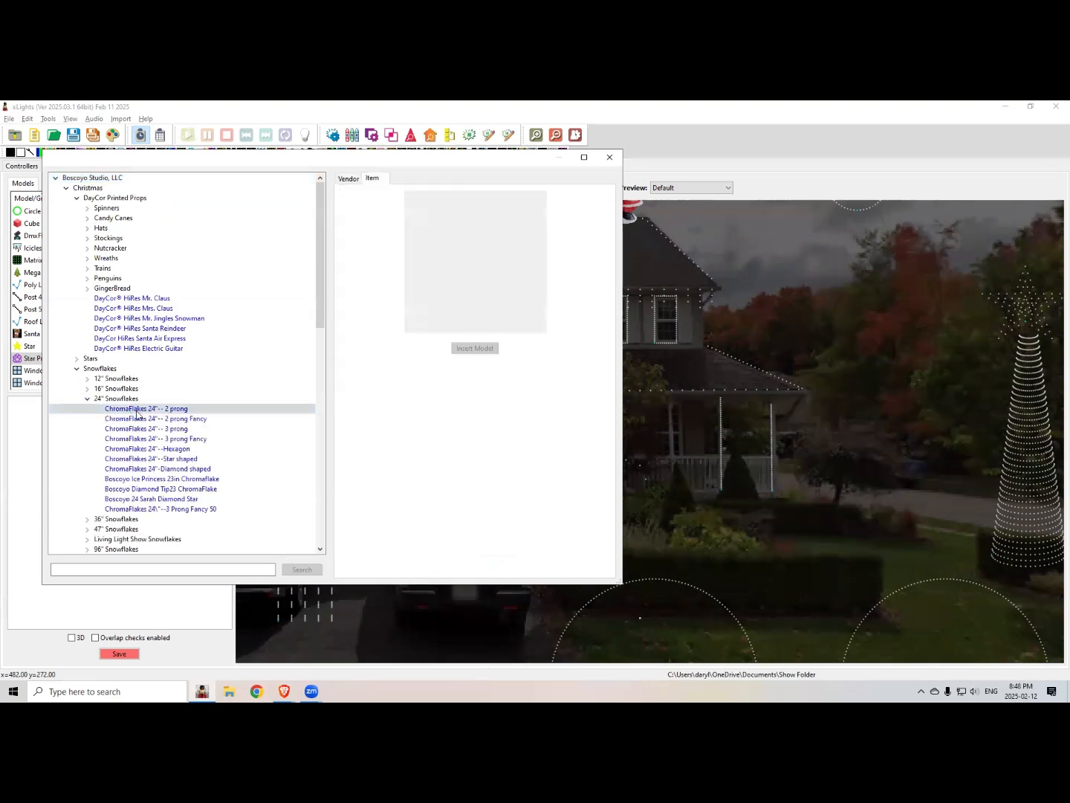
pyautogui.click(473, 568)
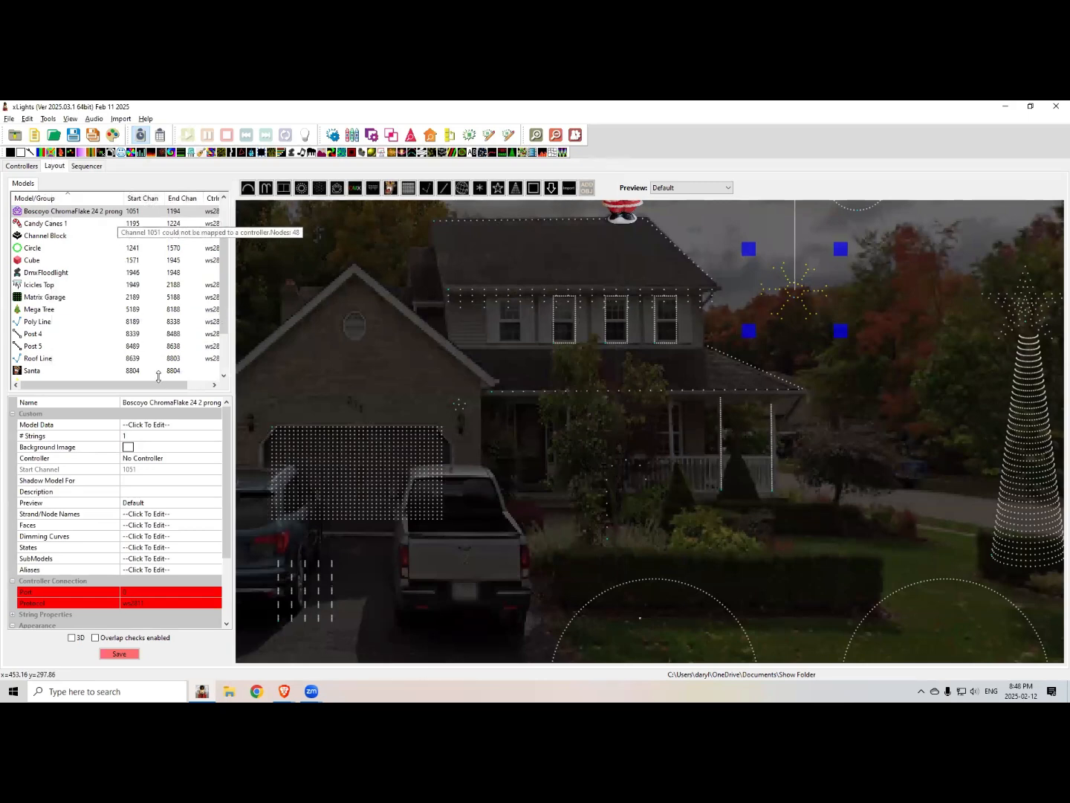
# Step: Review the snowflake's custom model data and its SubModels editor, leaving both unchanged
pyautogui.click(150, 425)
pyautogui.click(217, 425)
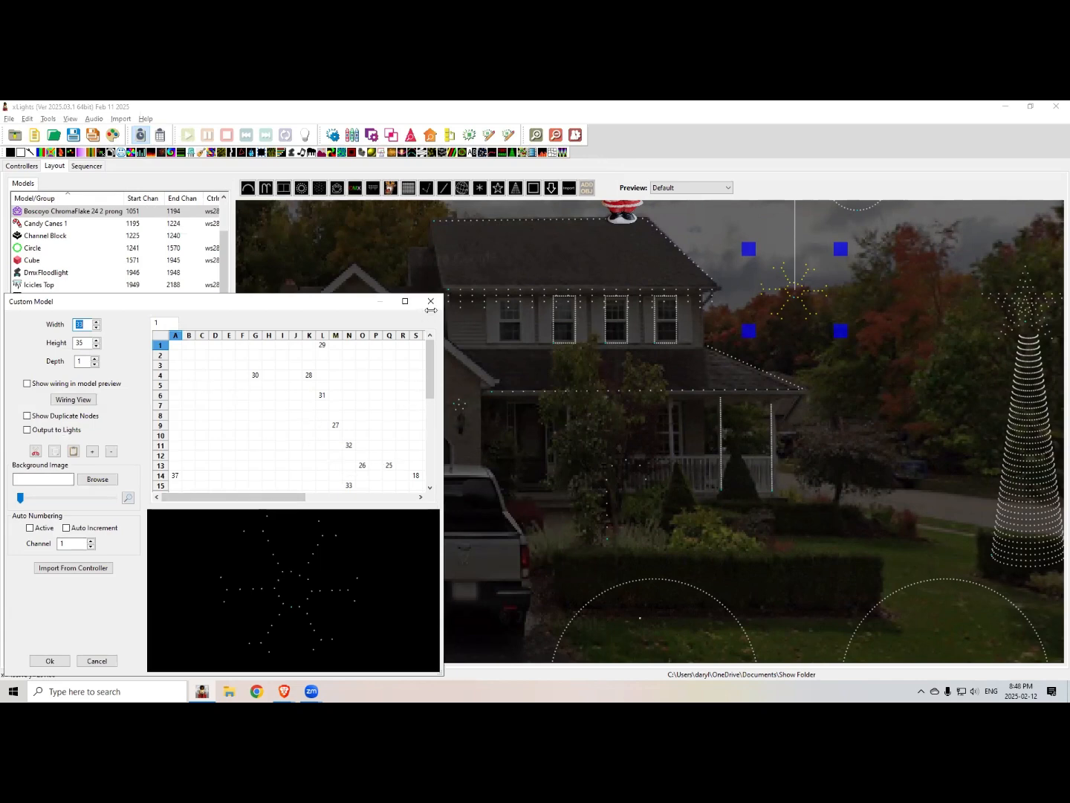
pyautogui.click(431, 302)
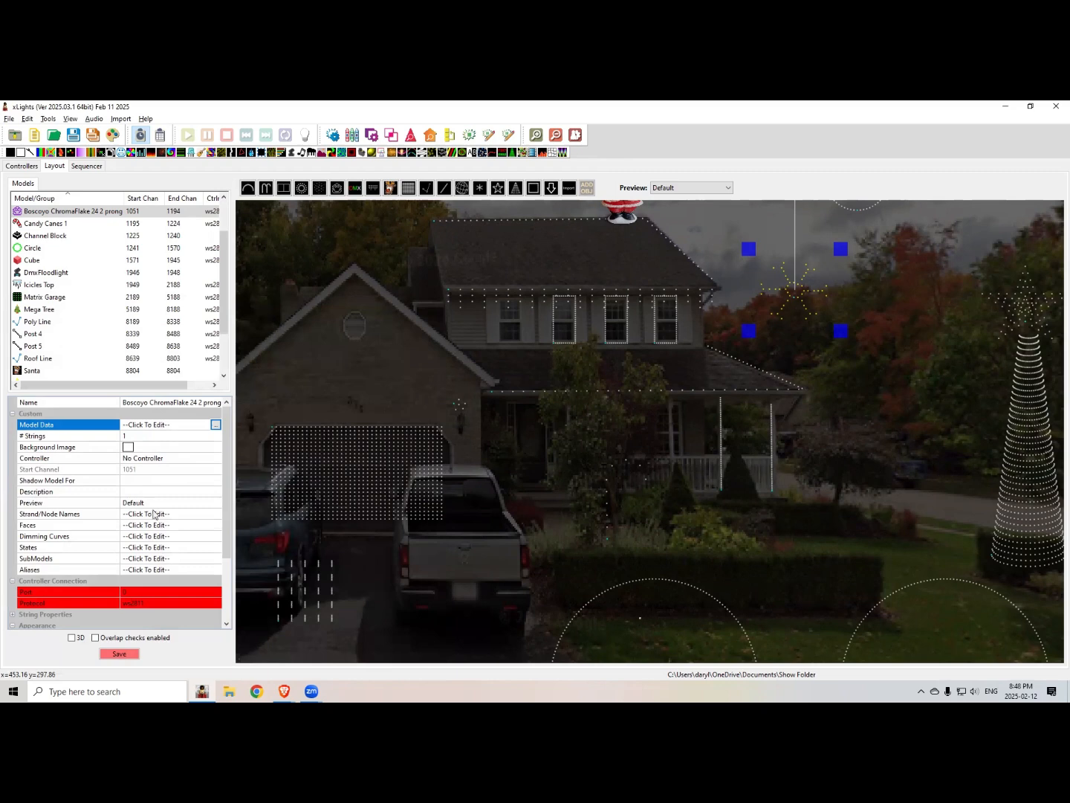
pyautogui.click(169, 559)
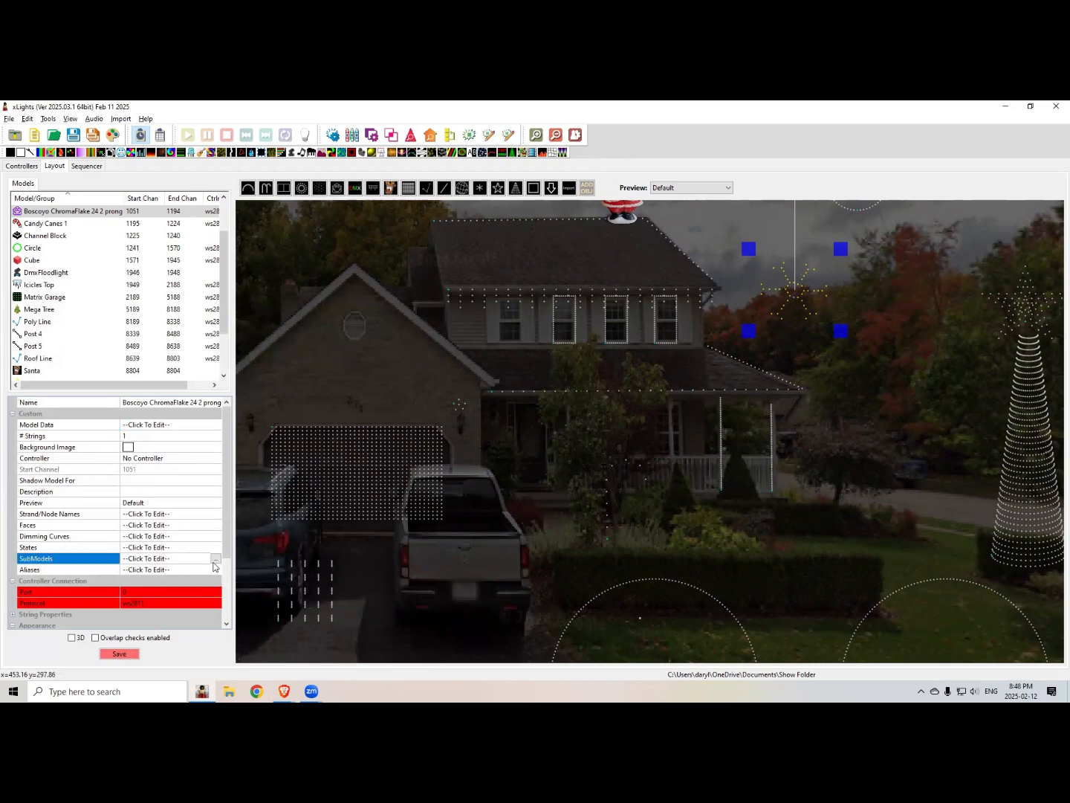
pyautogui.click(215, 559)
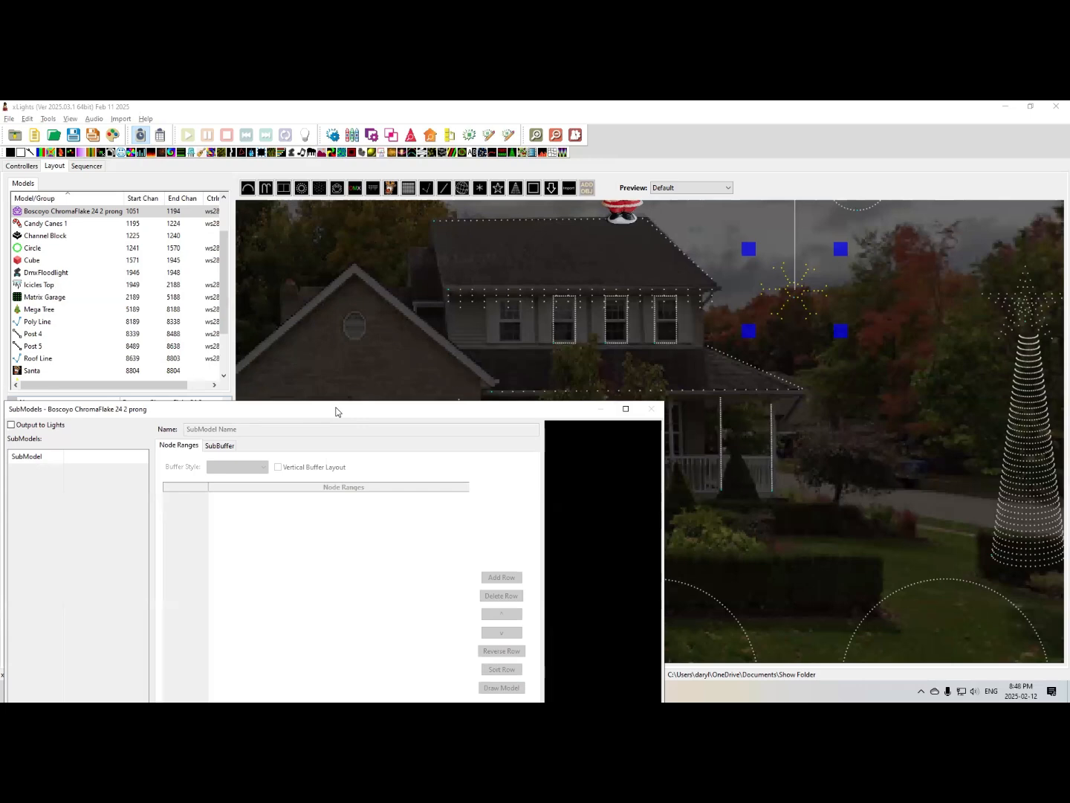
pyautogui.moveTo(335, 408); pyautogui.dragTo(363, 215)
pyautogui.click(320, 632)
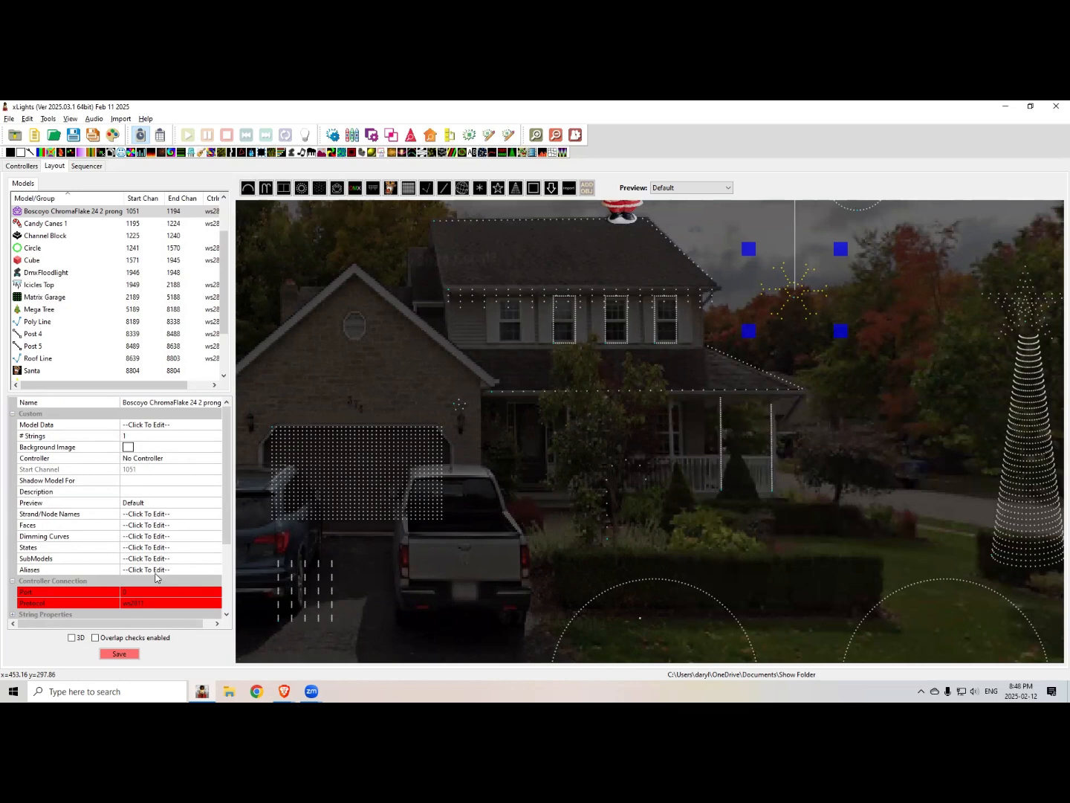
# Step: Shrink the Boscoyo ChromaFlake snowflake in the sky to the right of the house
pyautogui.scroll(-3, 228, 570)
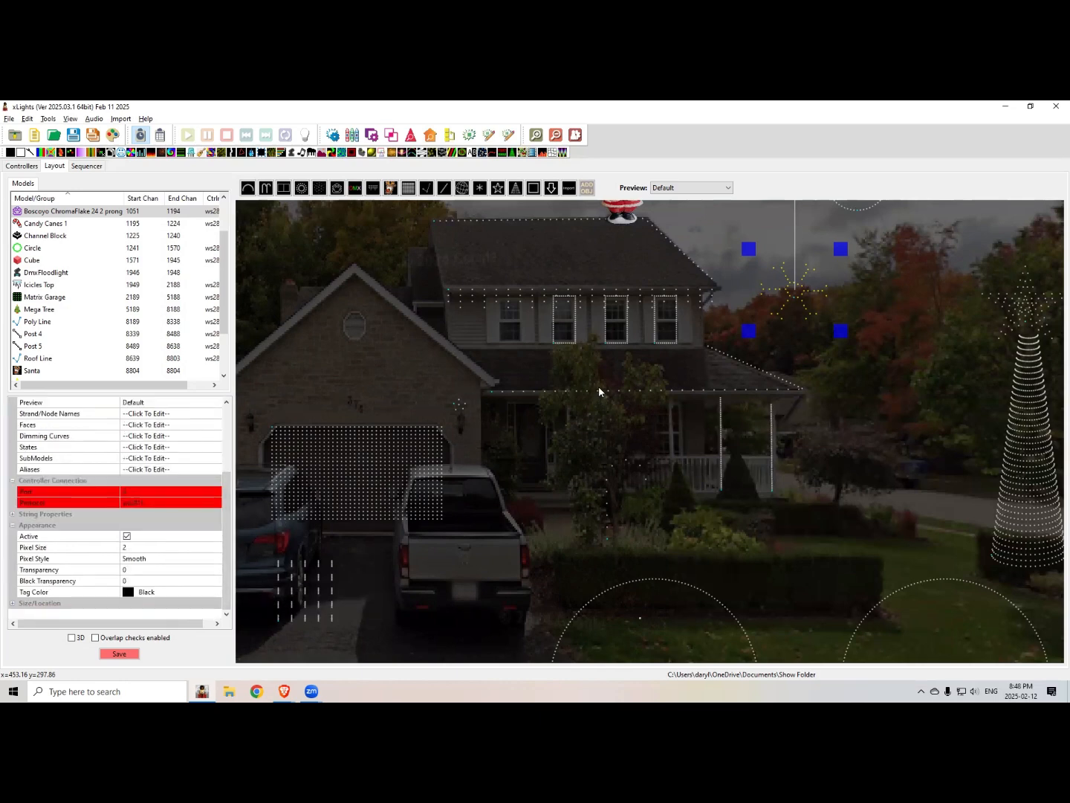
pyautogui.moveTo(840, 329); pyautogui.dragTo(816, 310)
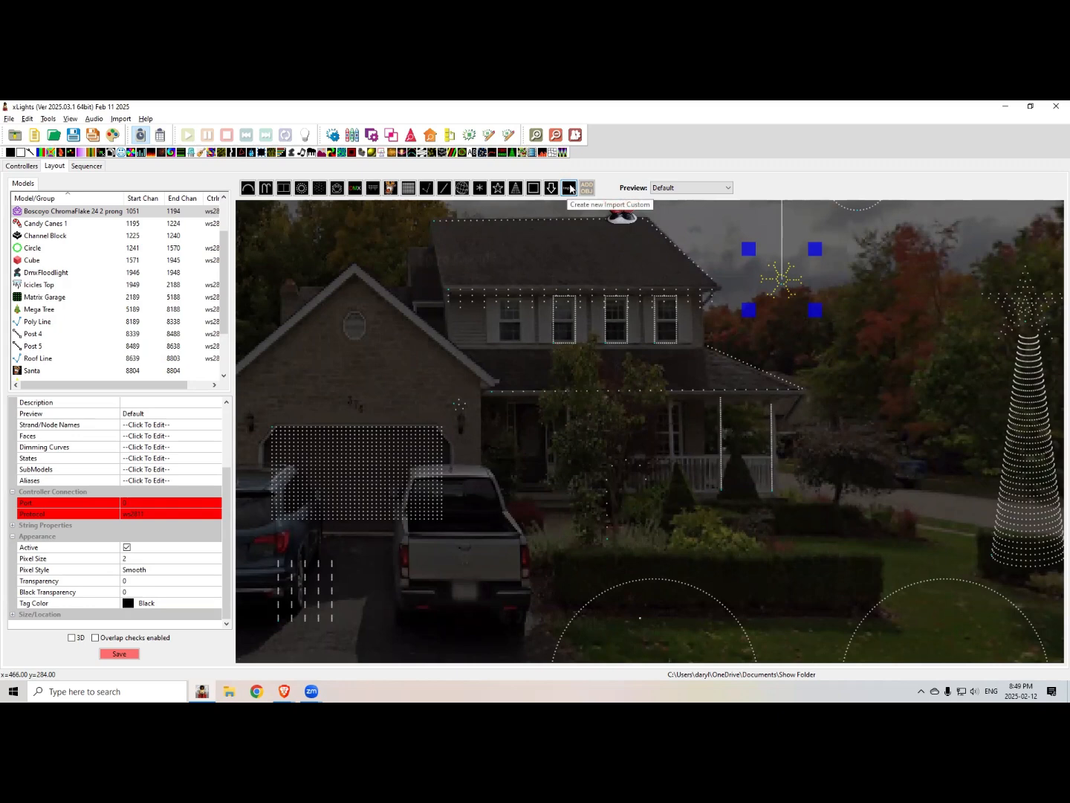
# Step: Import EFL_Steam_Engine.xmodel as a custom model without its aliases, enlarge it and place it over the hedge in front of the porch
pyautogui.click(571, 188)
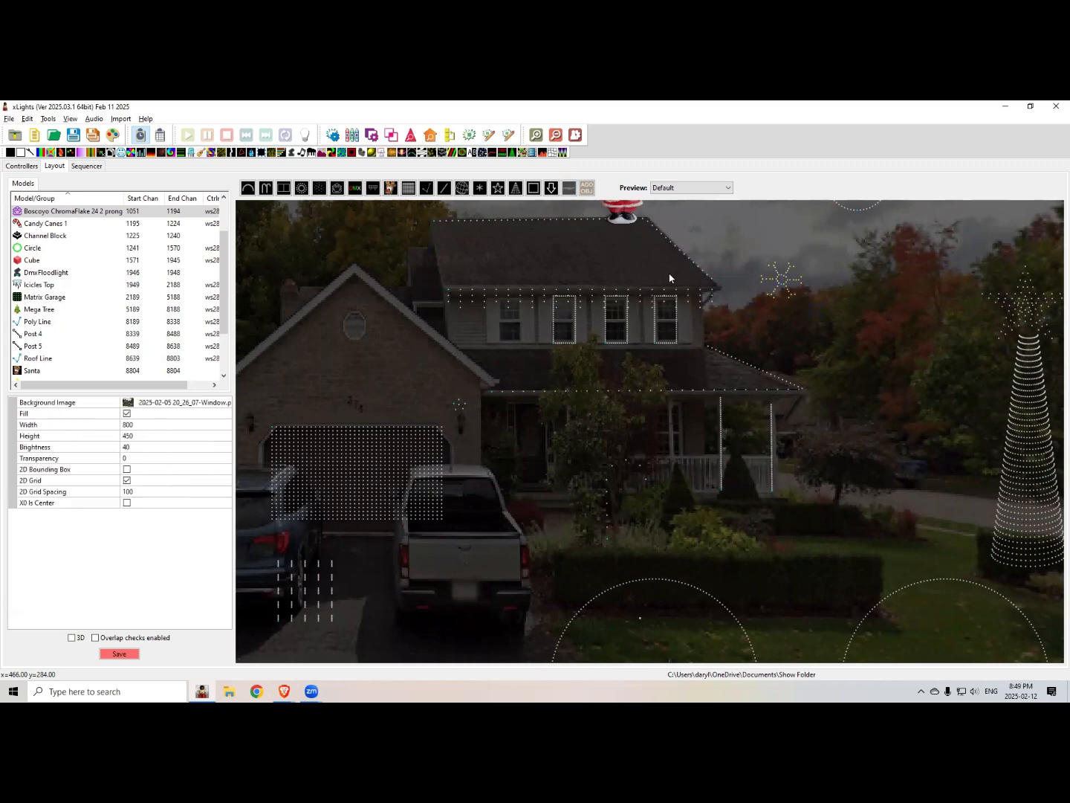
pyautogui.click(808, 348)
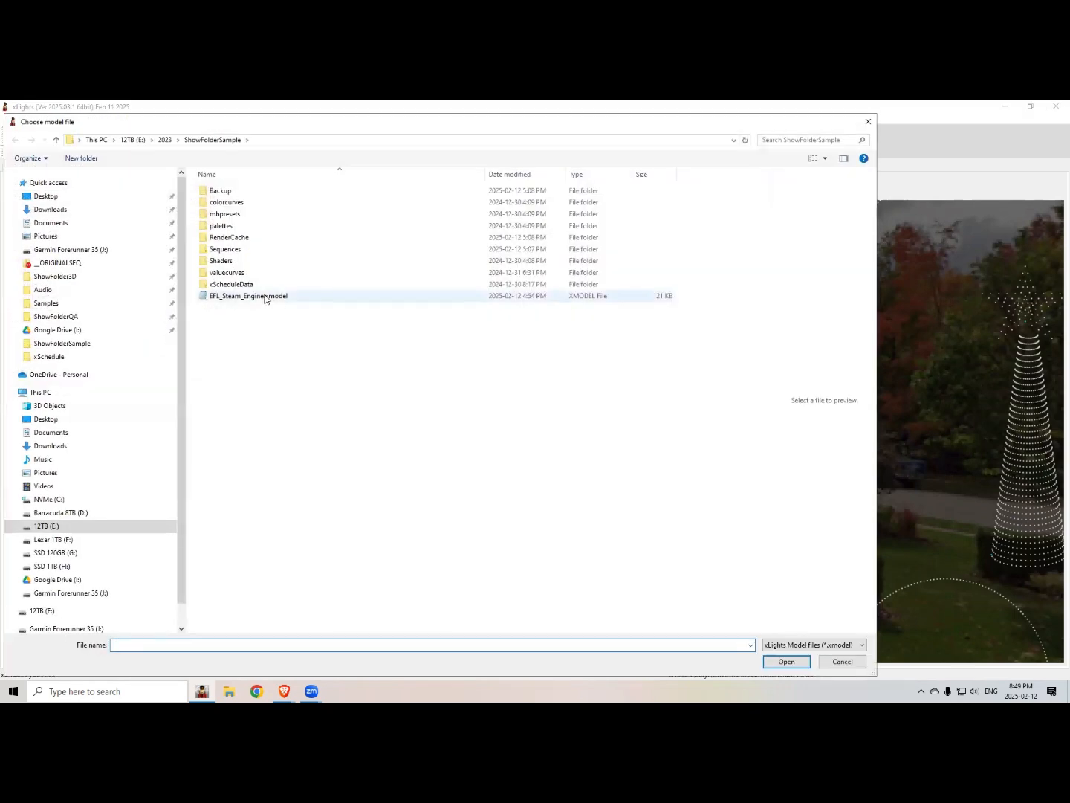
pyautogui.click(259, 298)
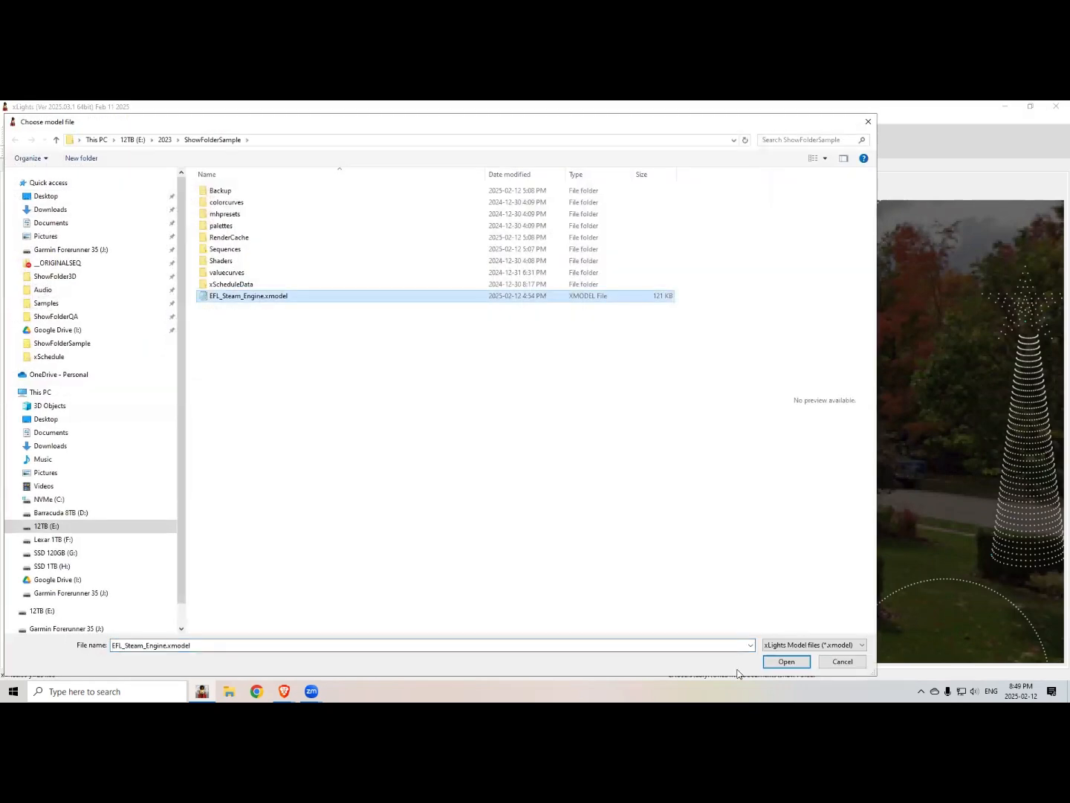
pyautogui.click(788, 664)
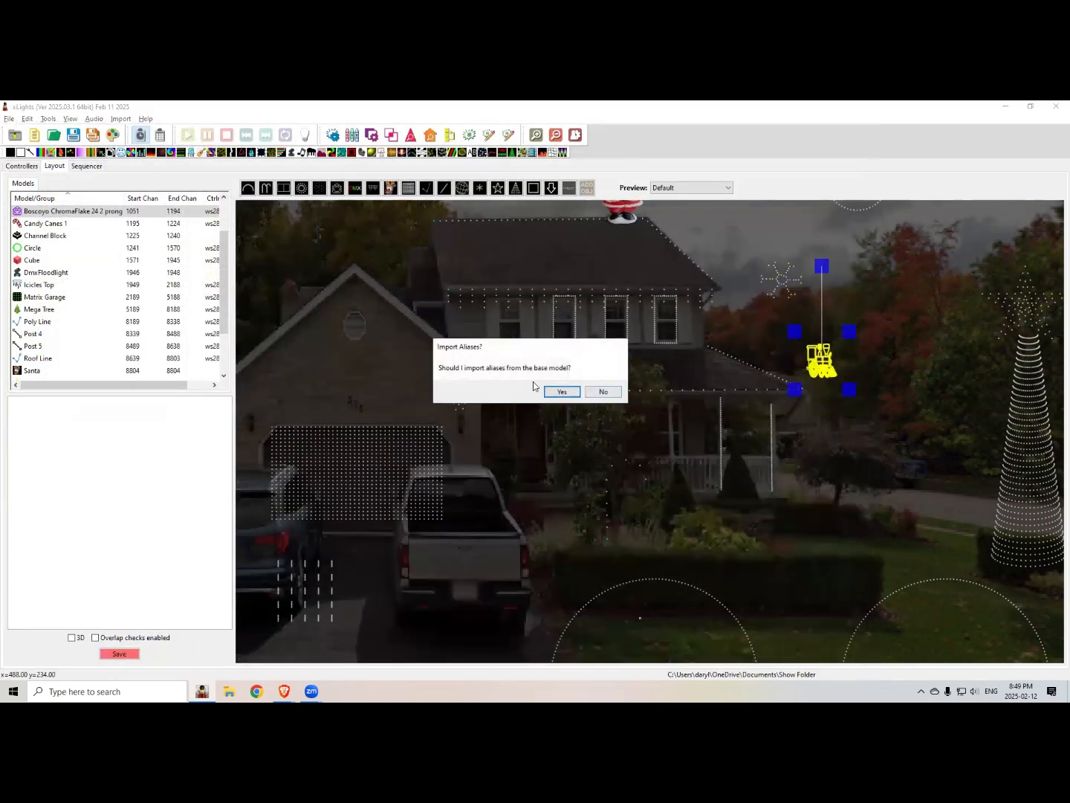
pyautogui.click(600, 392)
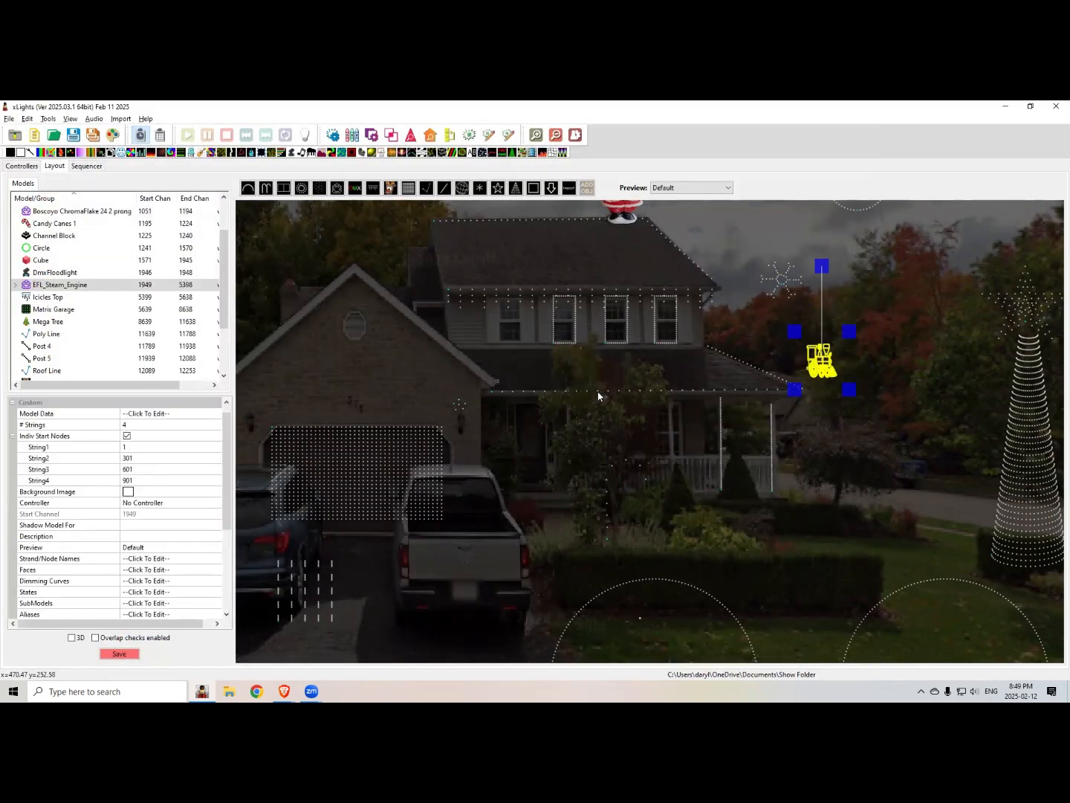
pyautogui.moveTo(844, 388); pyautogui.dragTo(786, 541)
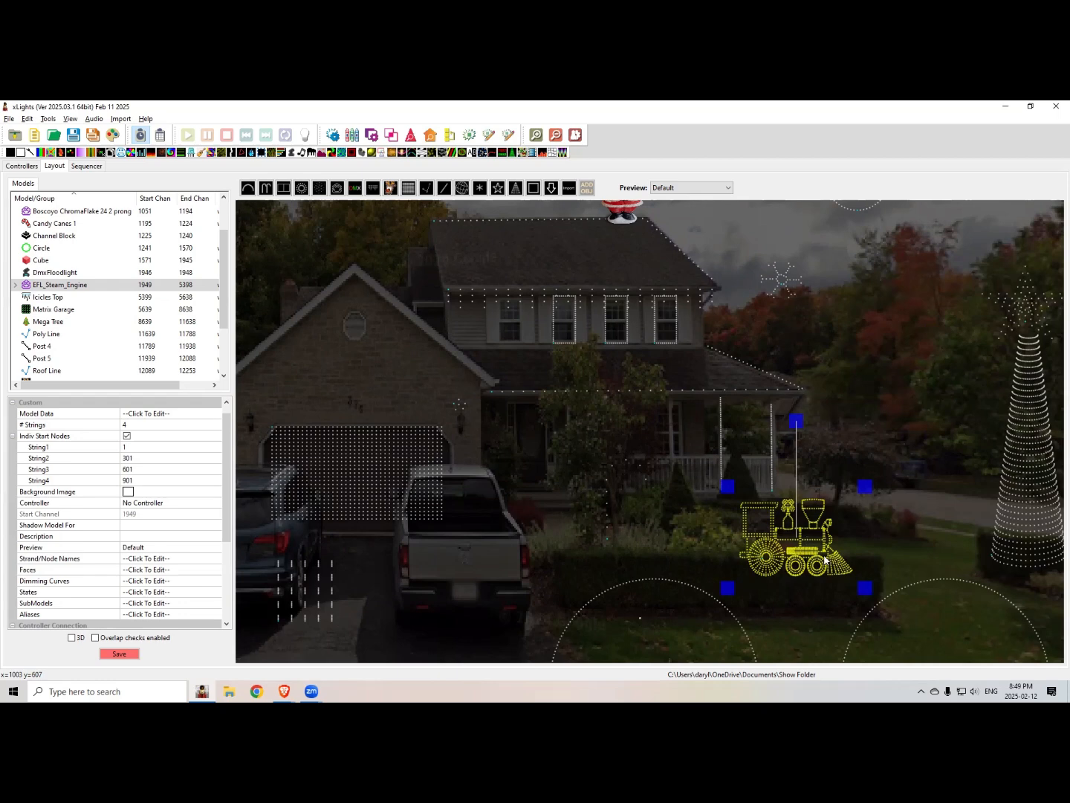
# Step: Flip the steam engine horizontally in its custom model data and accept the change
pyautogui.rightClick(805, 547)
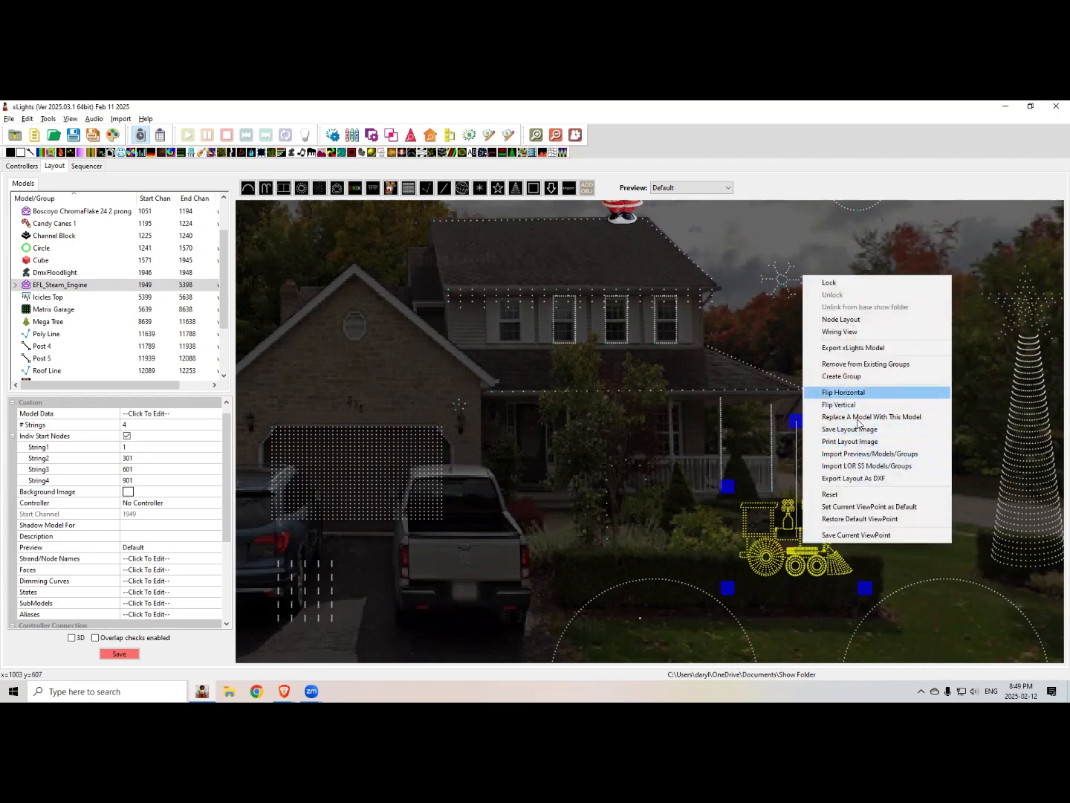
pyautogui.click(774, 551)
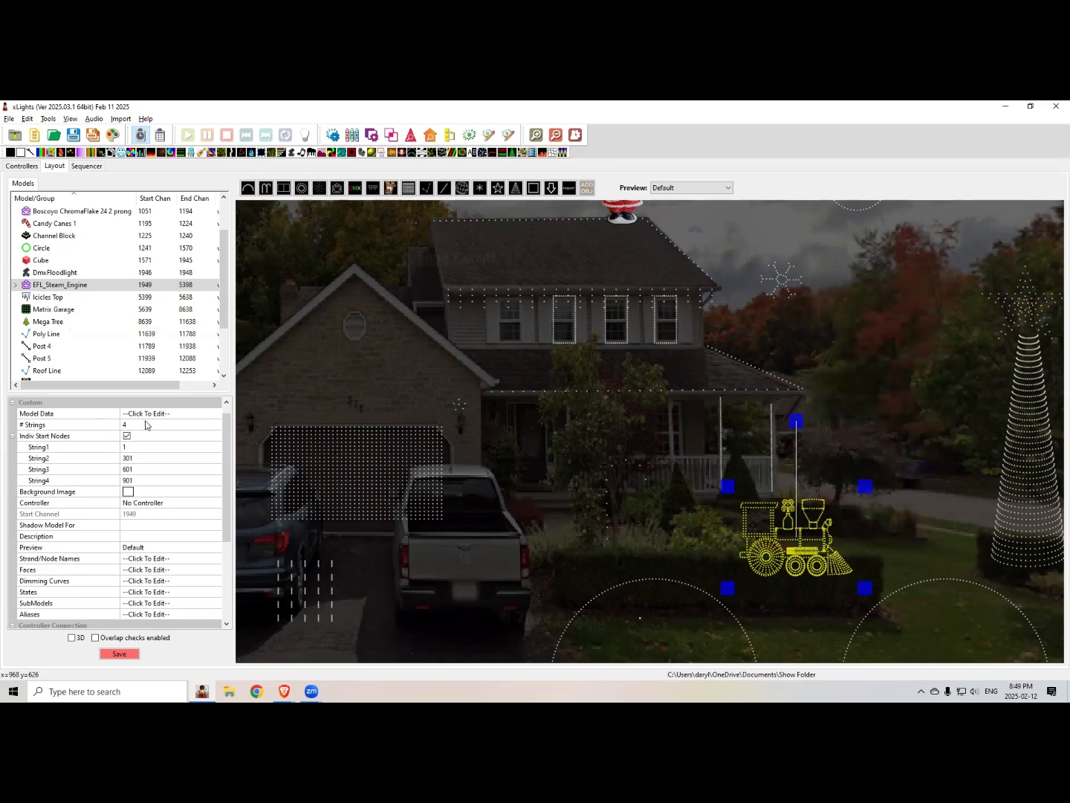
pyautogui.click(211, 417)
pyautogui.rightClick(301, 398)
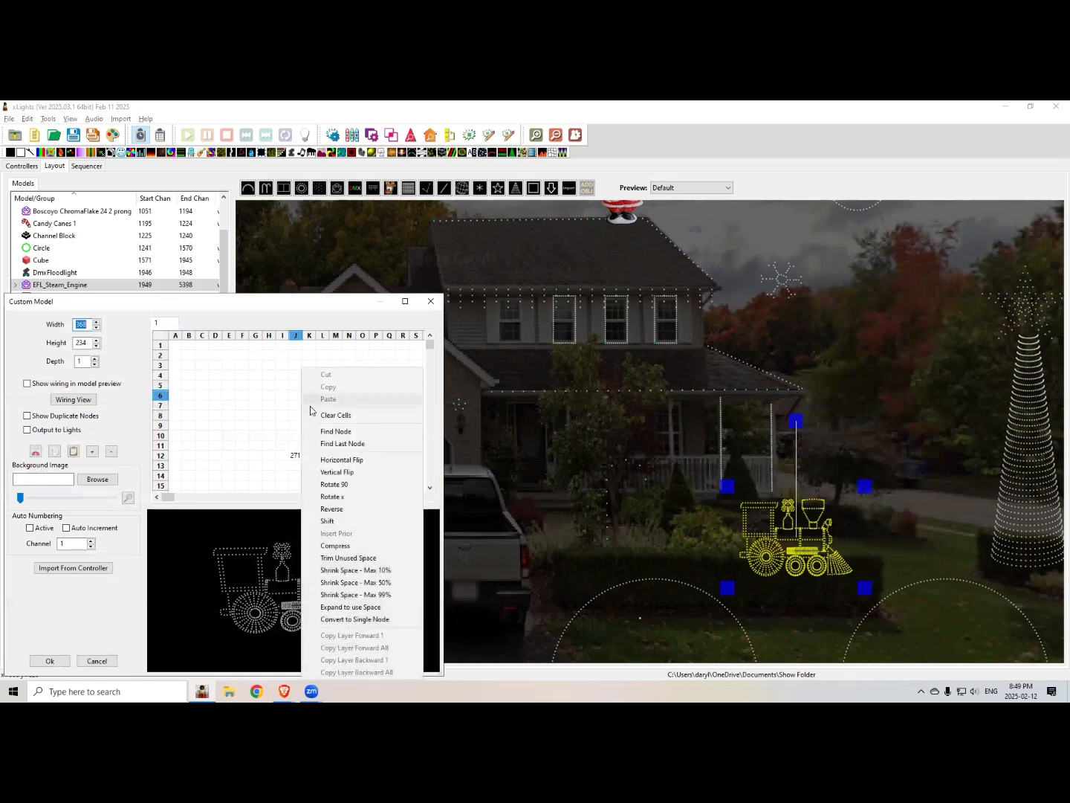
pyautogui.click(356, 460)
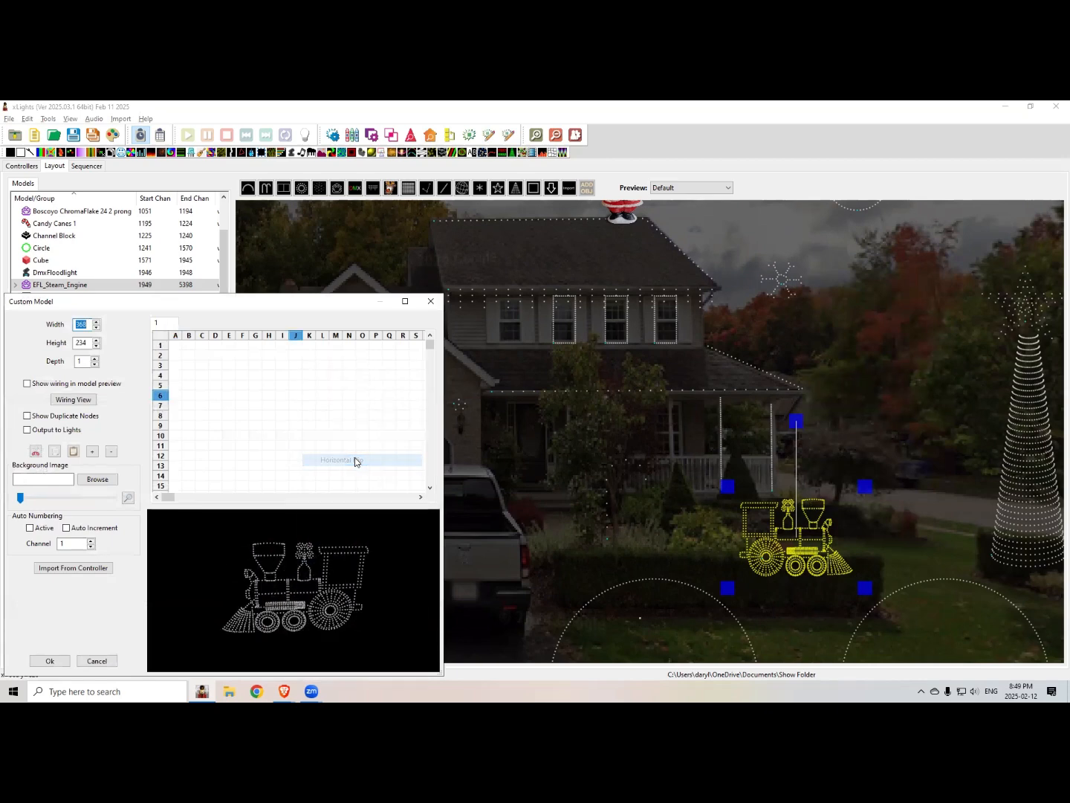
pyautogui.click(49, 660)
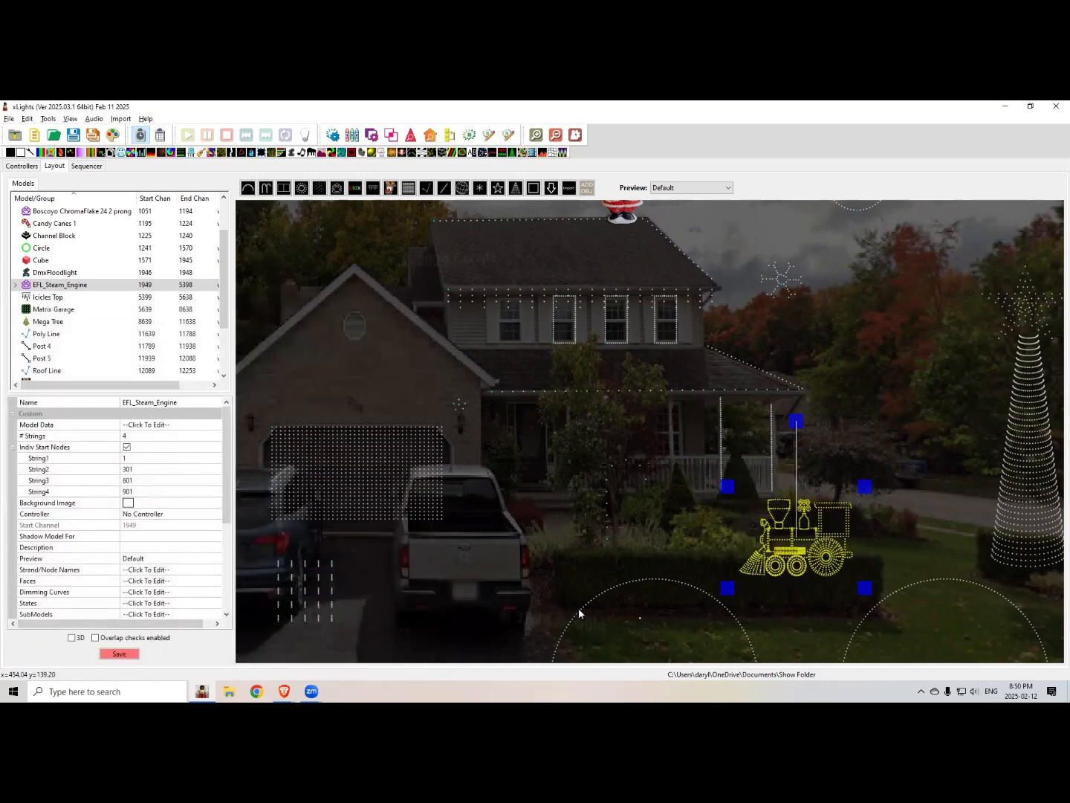
# Step: Move the steam engine slightly up and to the right along the hedge
pyautogui.rightClick(786, 543)
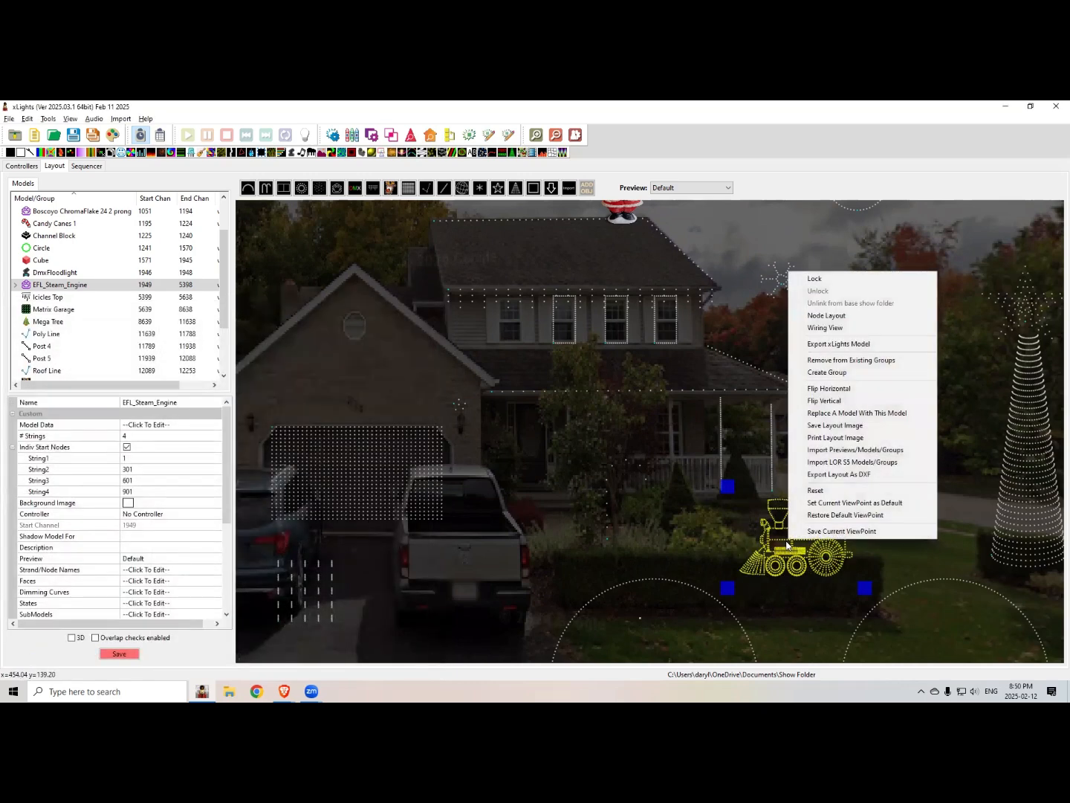
pyautogui.click(173, 402)
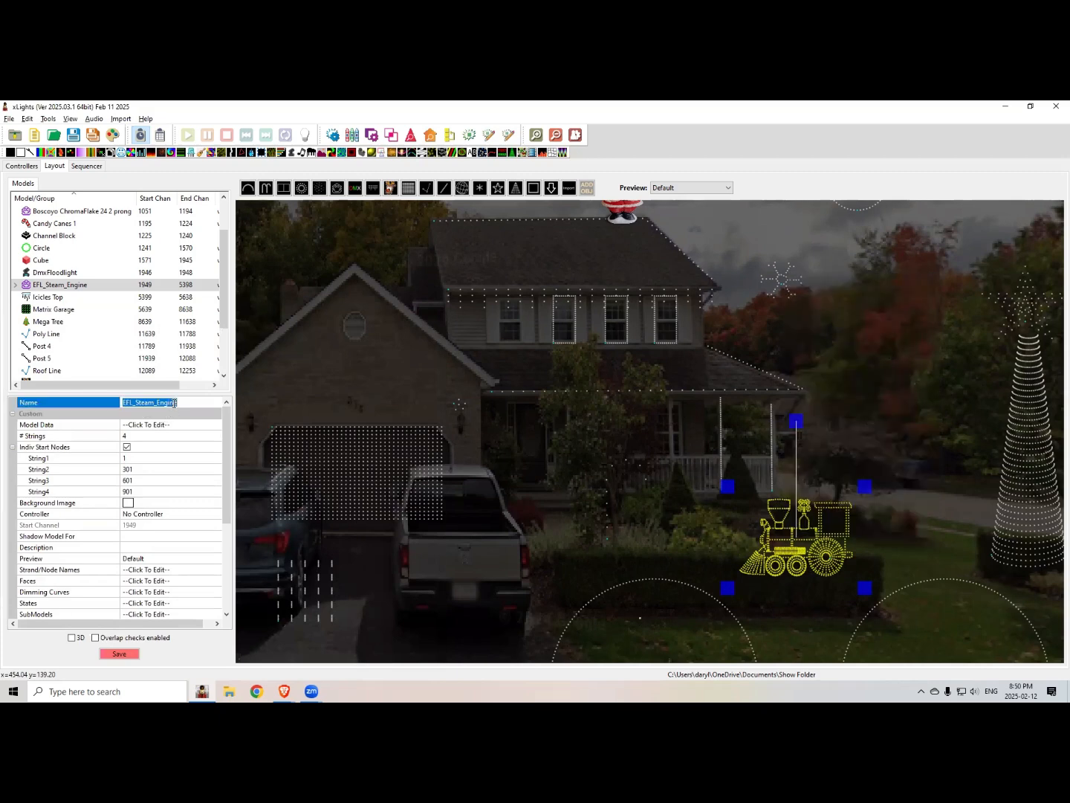
pyautogui.click(811, 545)
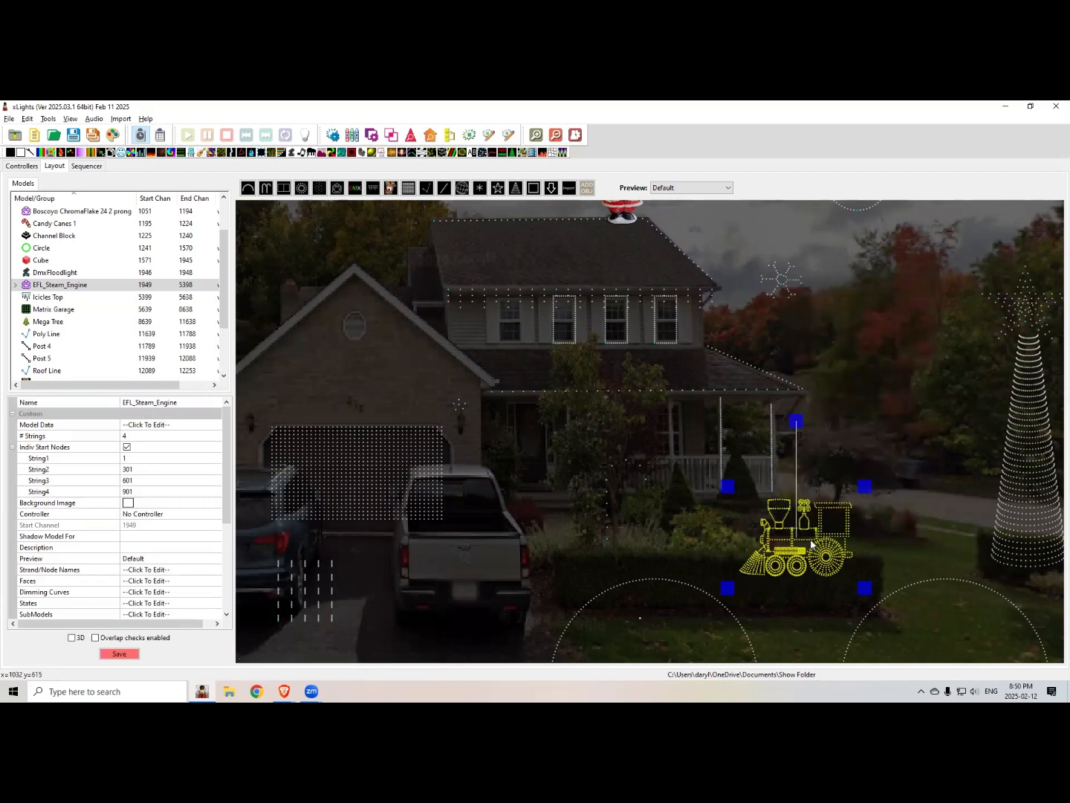
pyautogui.moveTo(812, 545); pyautogui.dragTo(833, 530)
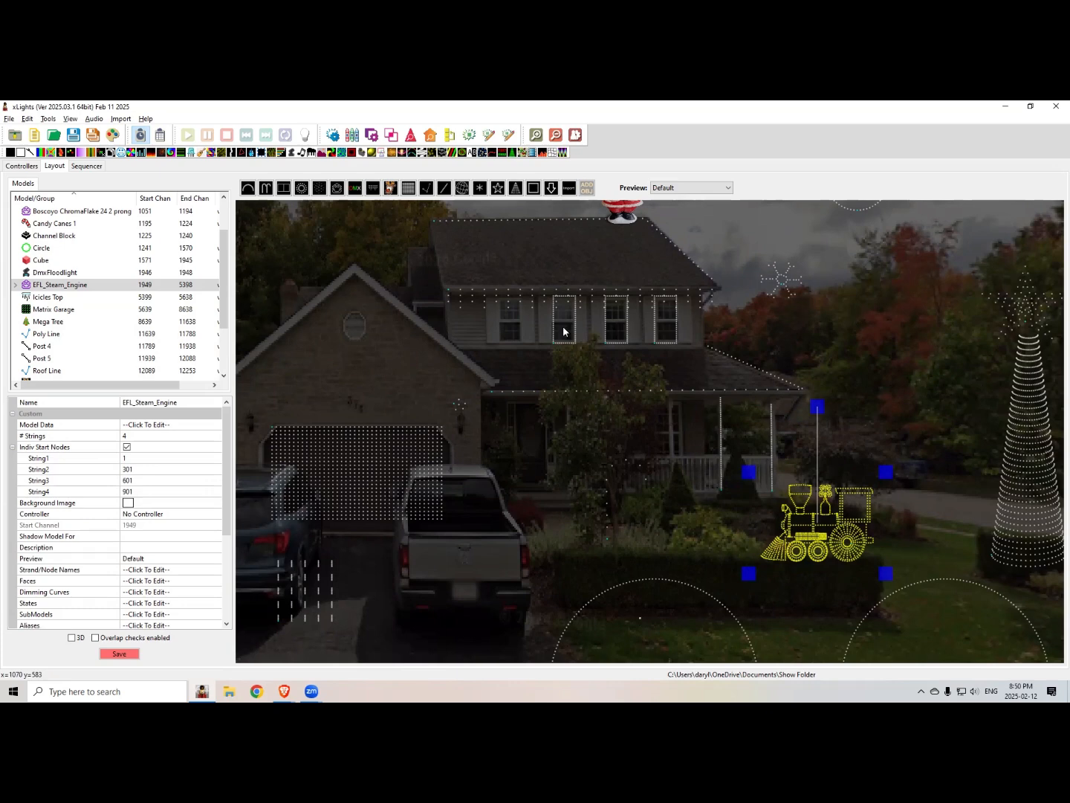
# Step: Switch to the Google Slides presentation to check its Models topics, and return to xLights
pyautogui.hotkey('alt', 'Tab')
pyautogui.hotkey('alt', 'Tab')
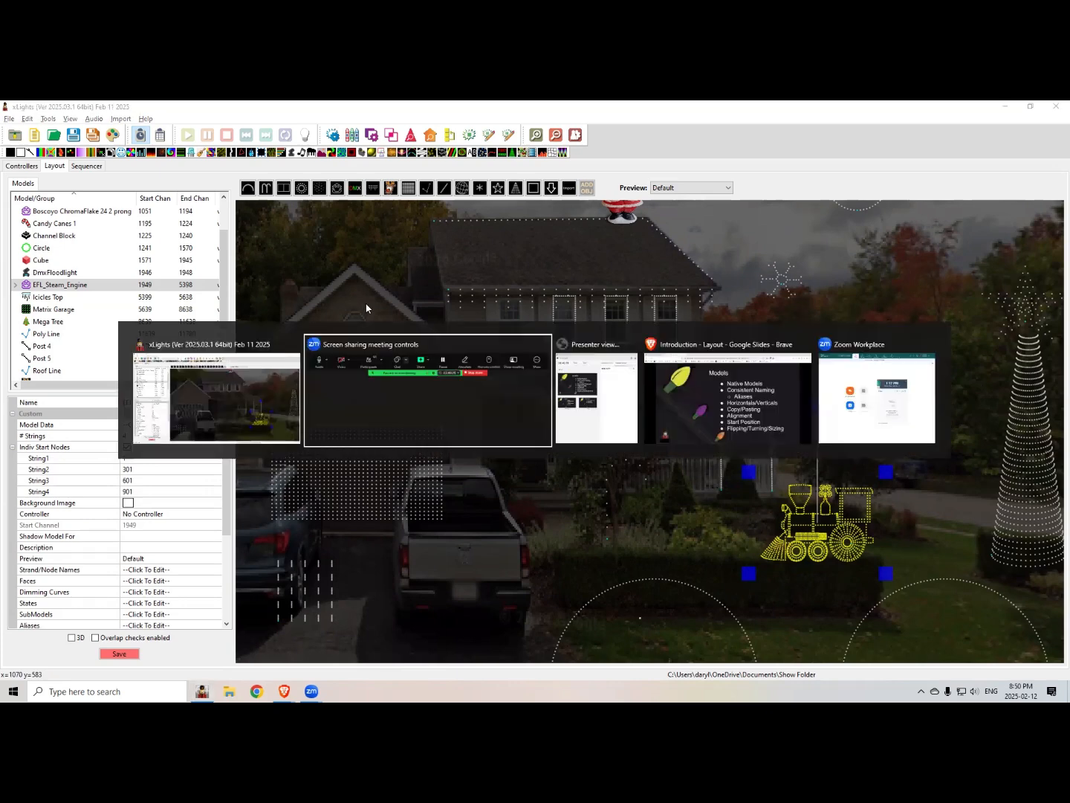
pyautogui.hotkey('alt', 'Tab')
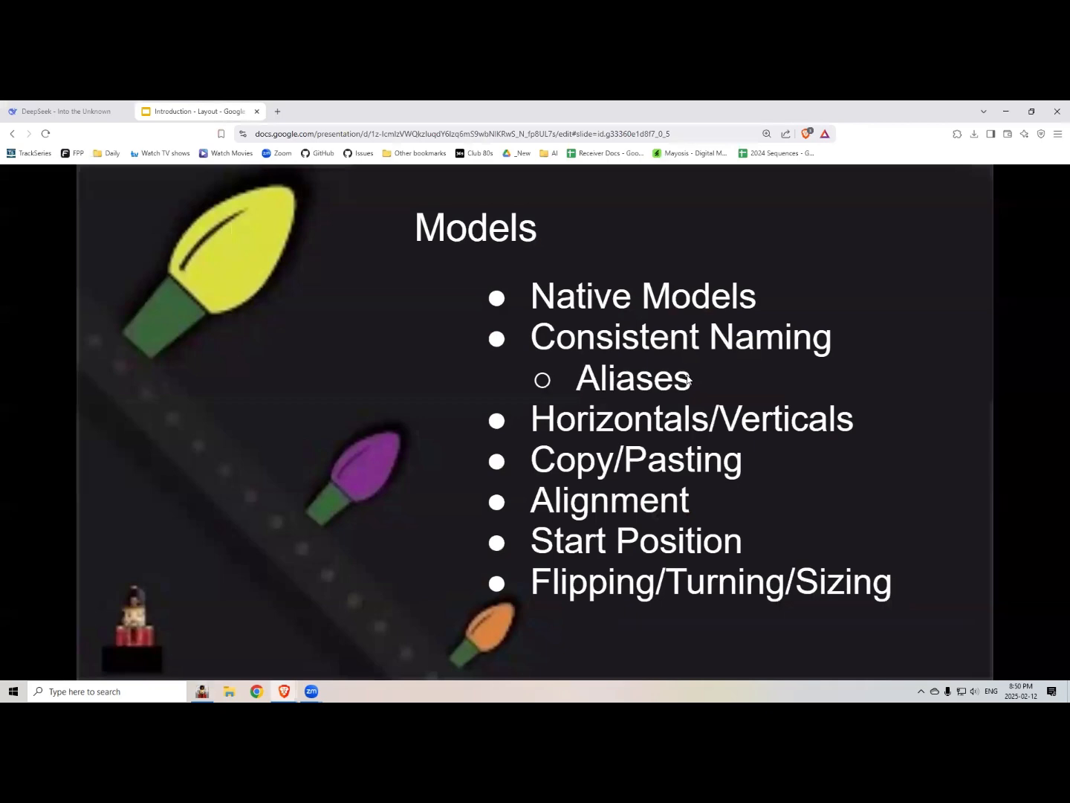
pyautogui.hotkey('alt', 'Tab')
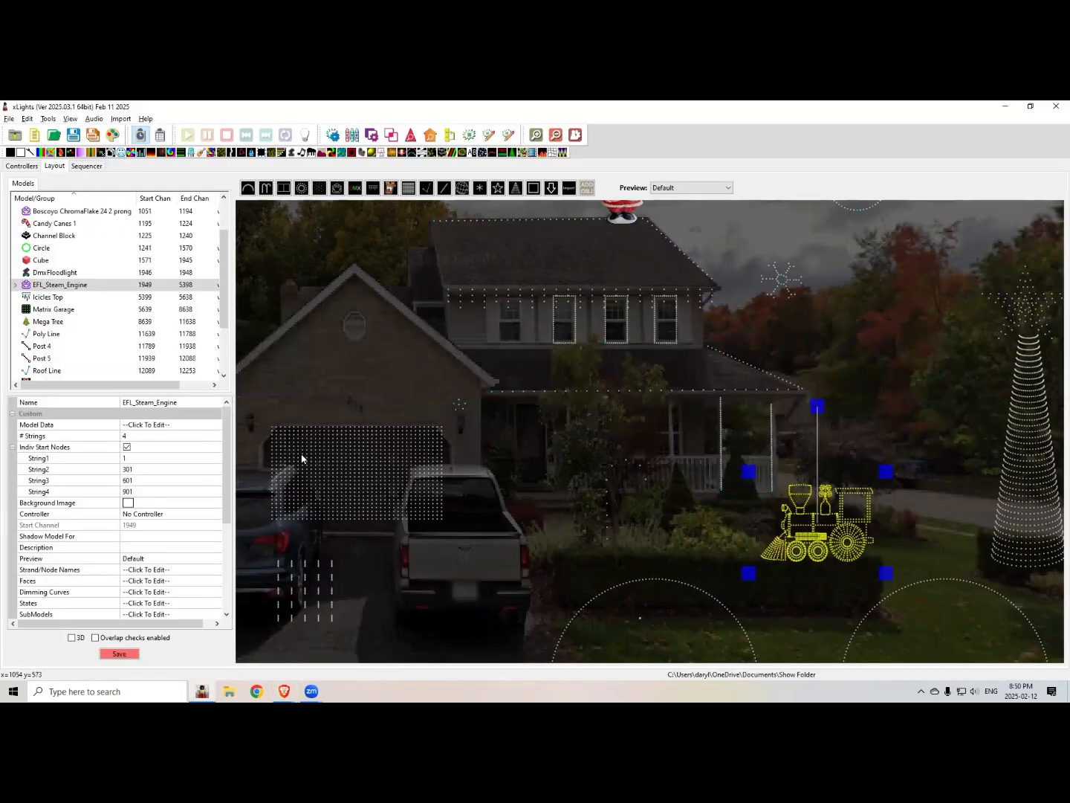
# Step: Add the alias "snowflake" to the Boscoyo ChromaFlake model
pyautogui.scroll(-2, 217, 522)
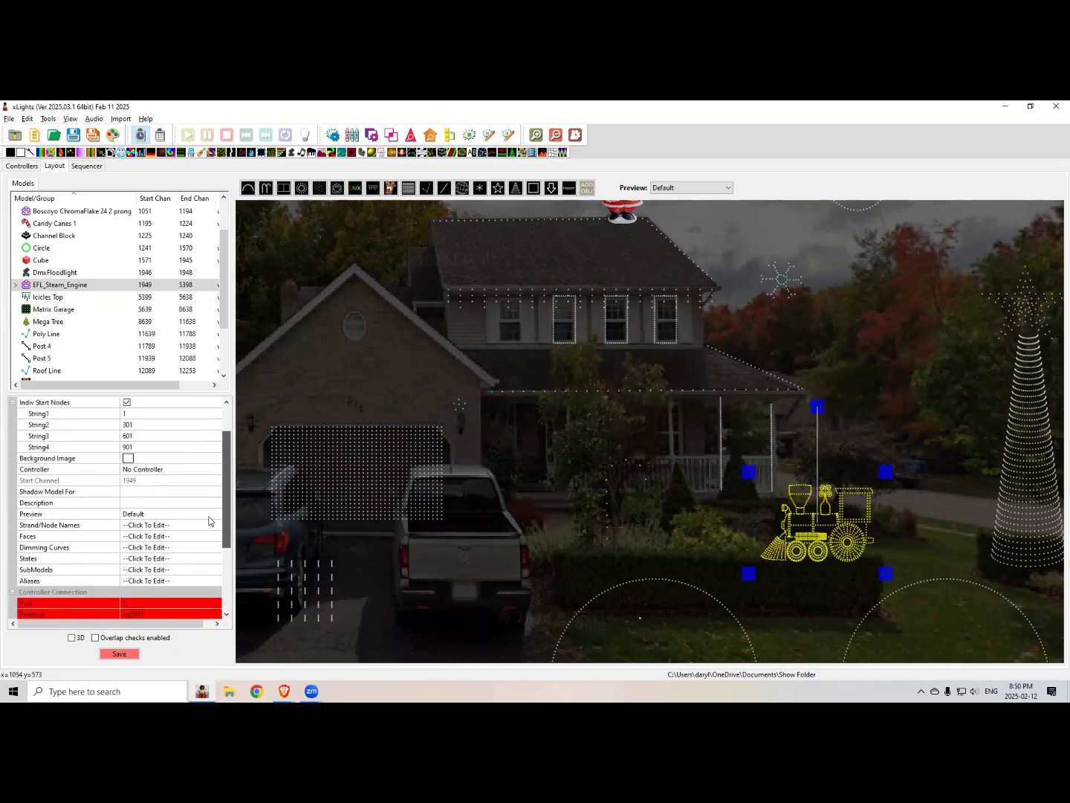
pyautogui.scroll(-3, 217, 522)
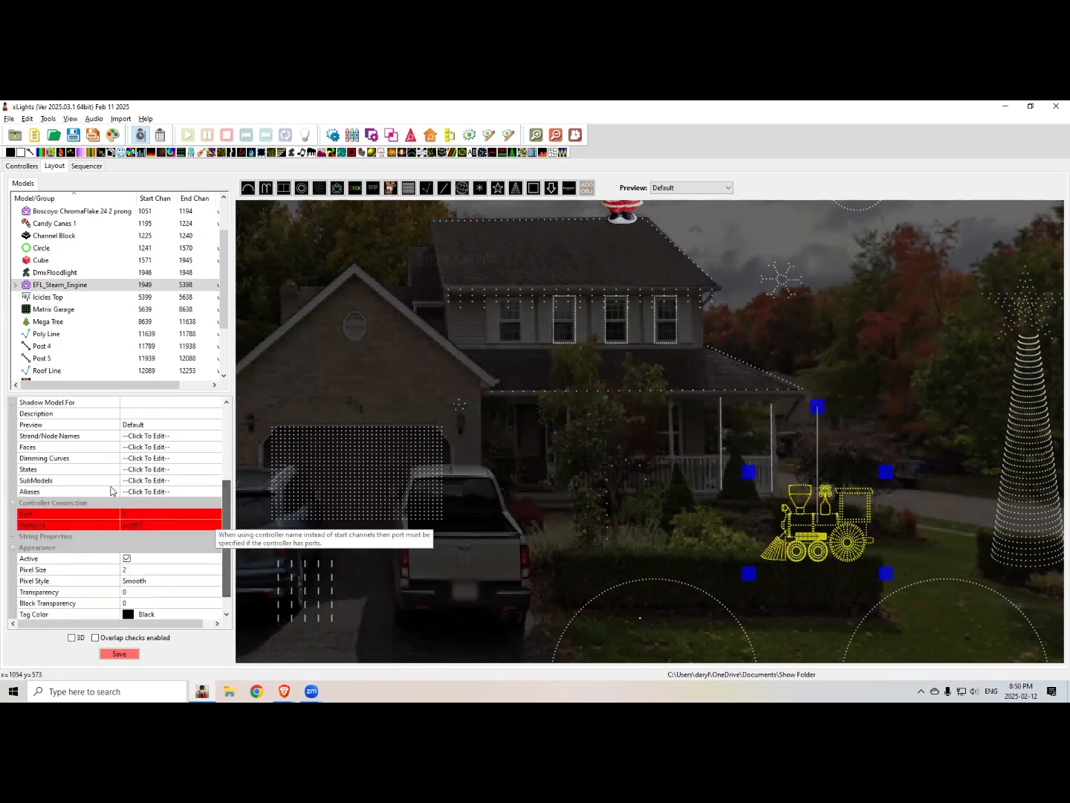
pyautogui.click(782, 283)
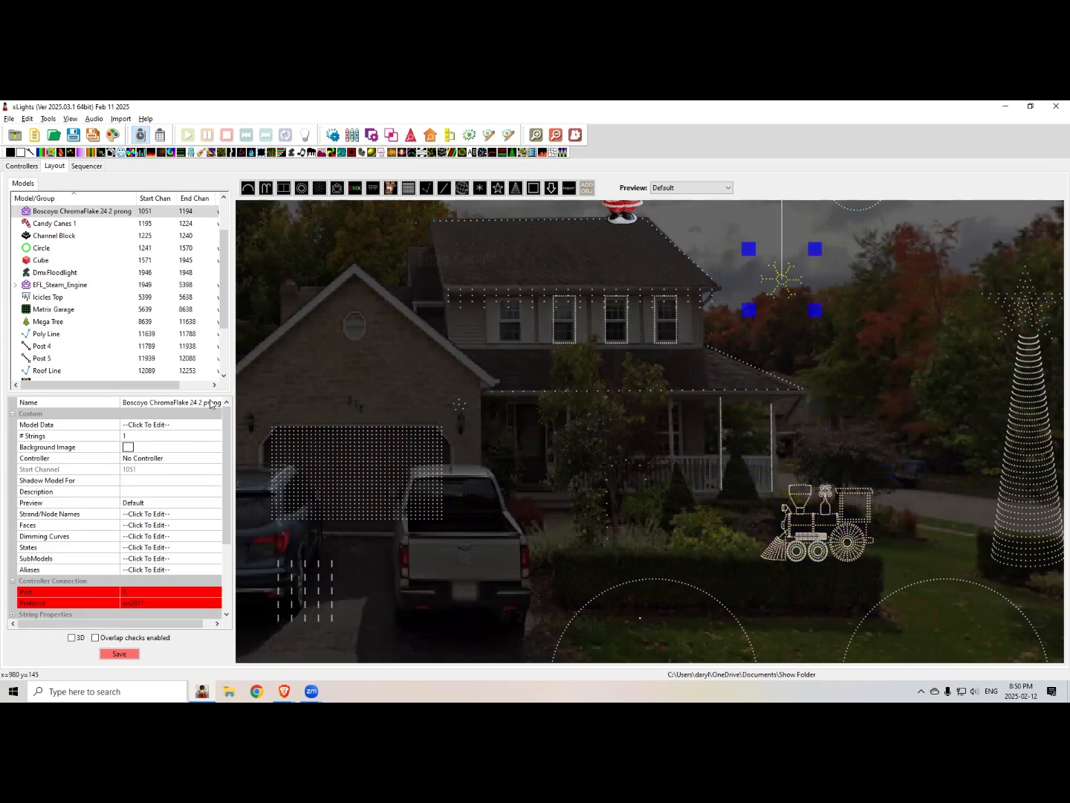
pyautogui.click(148, 571)
pyautogui.click(216, 571)
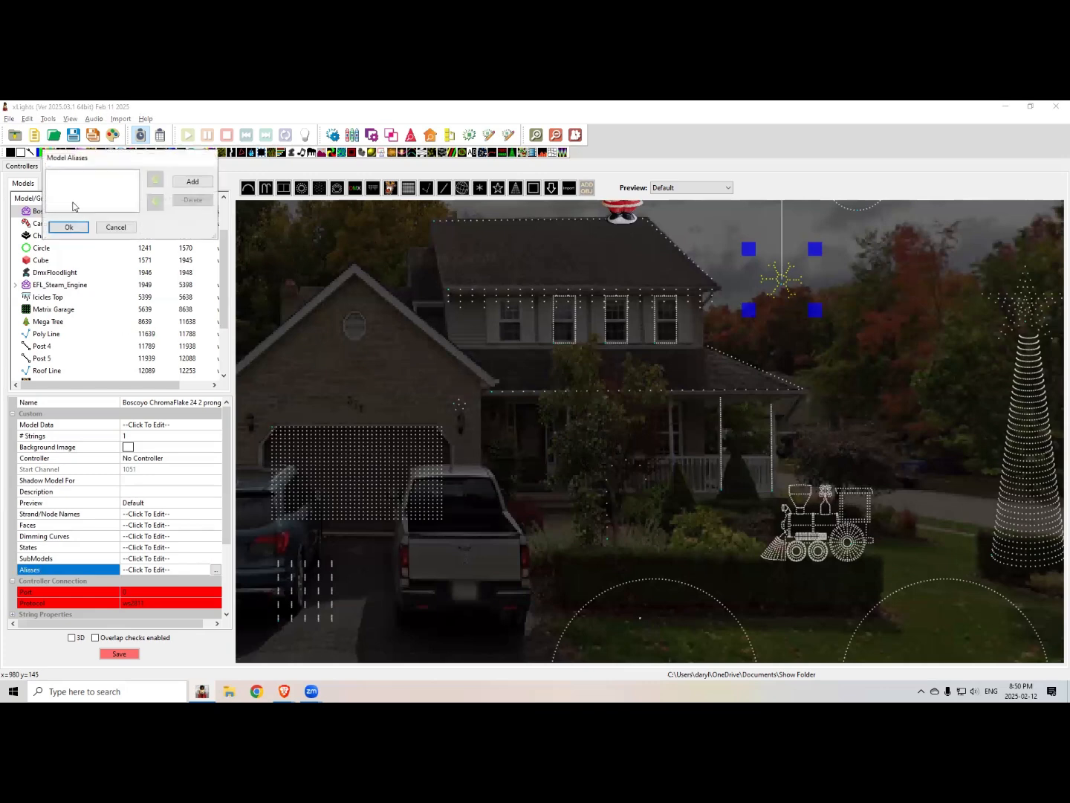
pyautogui.click(191, 182)
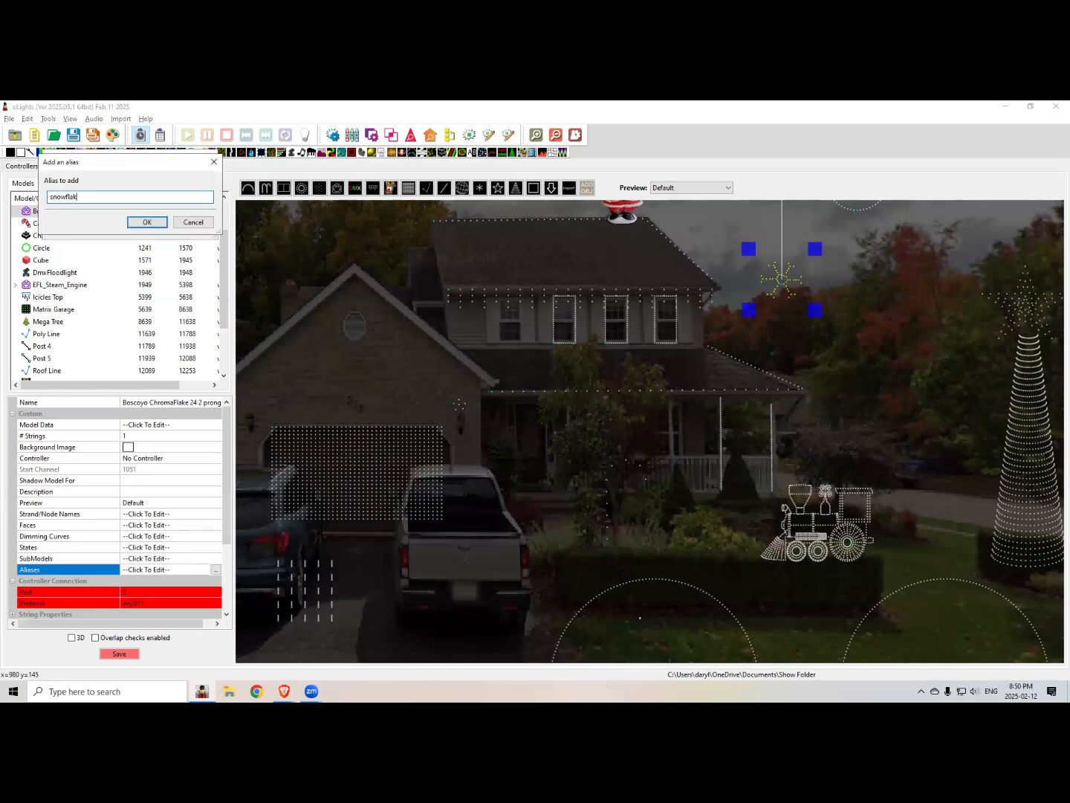
pyautogui.write('snowflake')
pyautogui.click(148, 222)
pyautogui.click(69, 227)
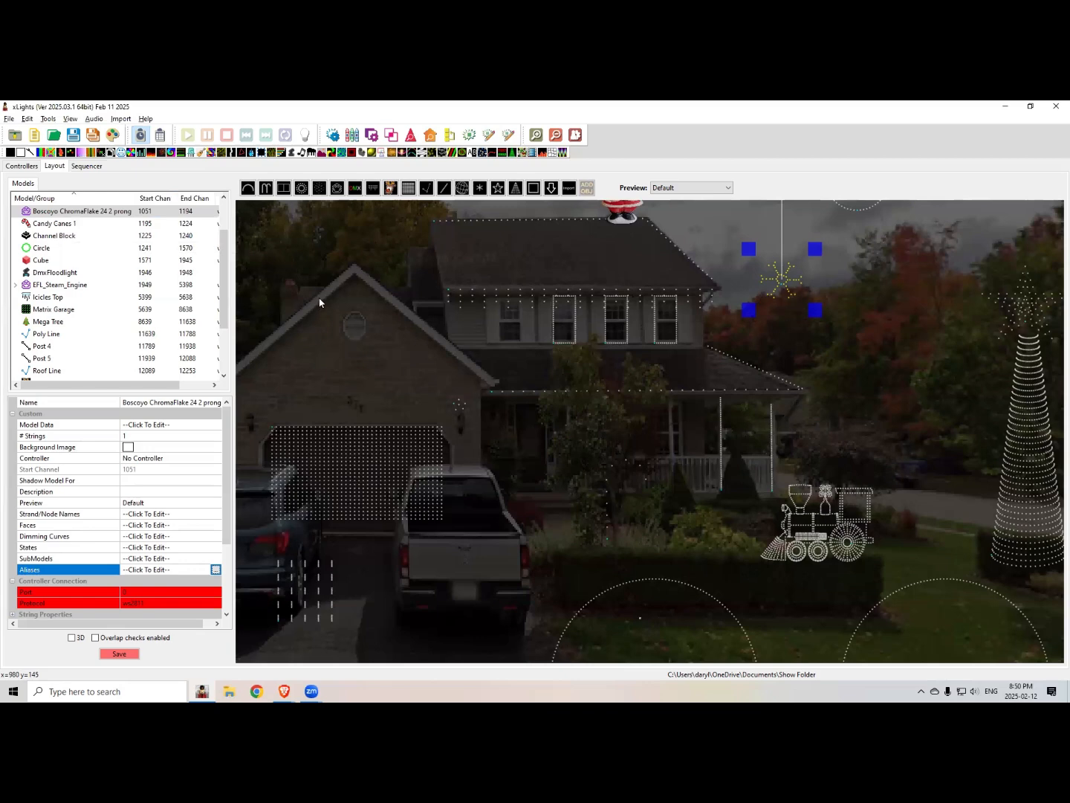
# Step: Draw a horizontal Single Line to the right of the porch, try it along the porch eave and move it back above the steam engine
pyautogui.hotkey('alt', 'Tab')
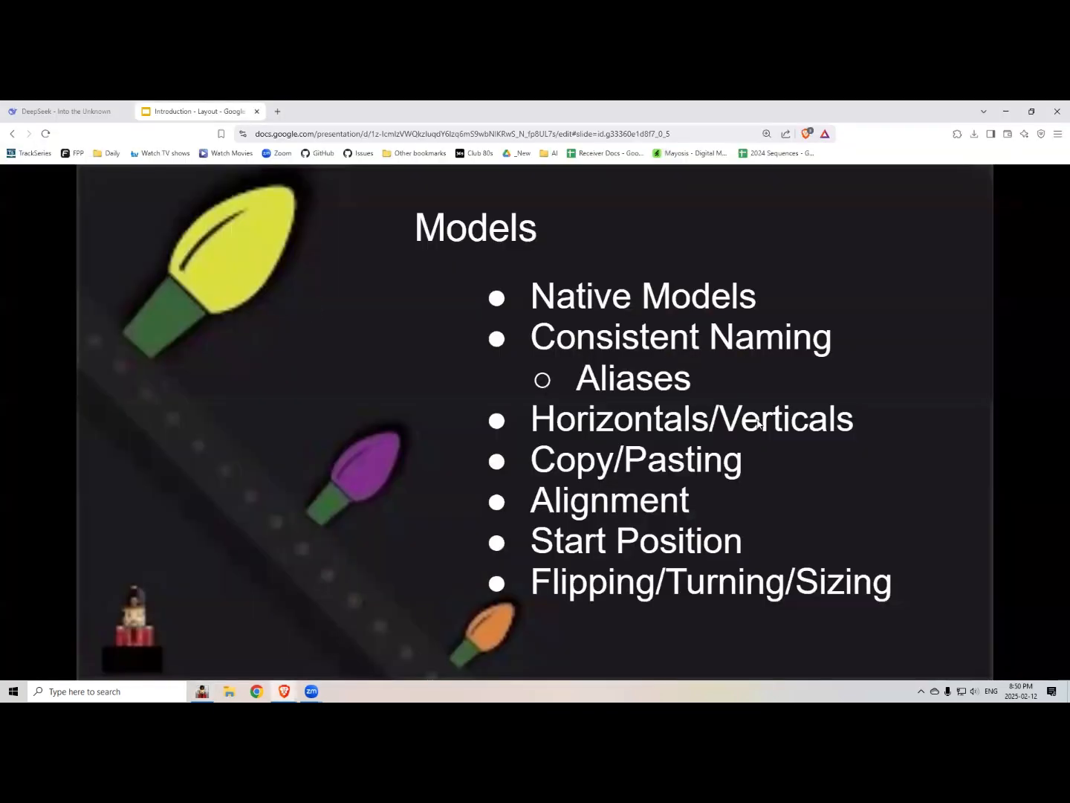
pyautogui.hotkey('alt', 'Tab')
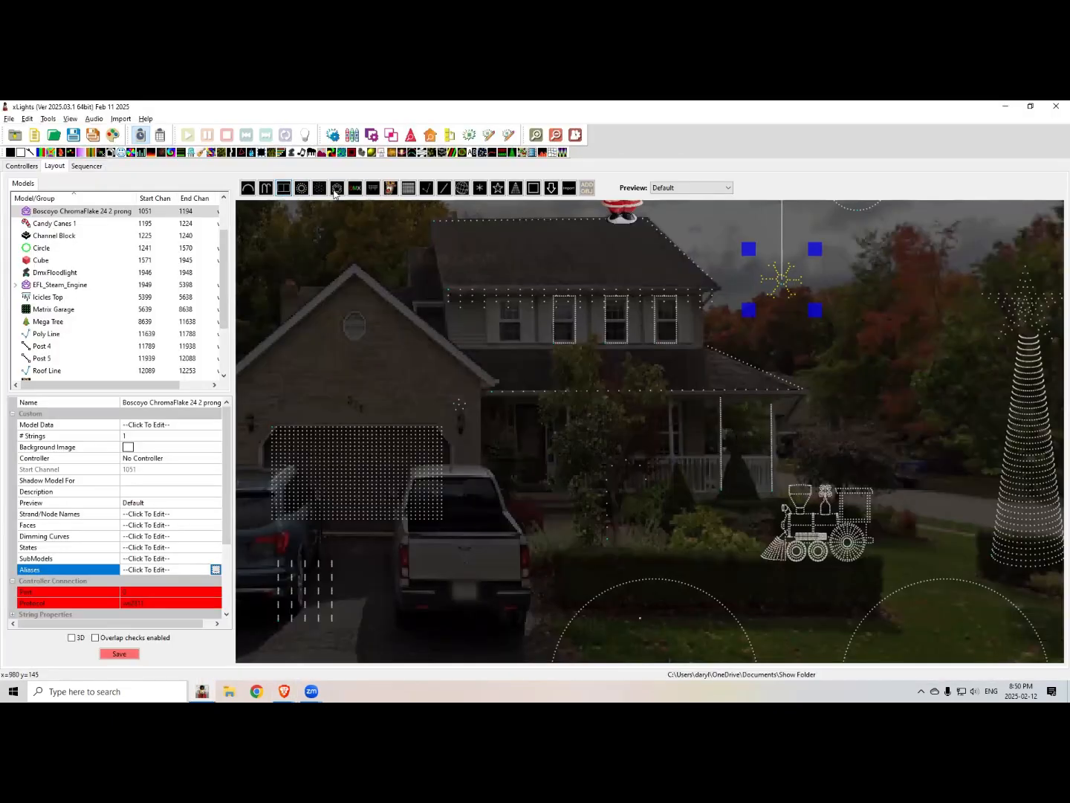
pyautogui.click(444, 189)
pyautogui.moveTo(812, 410); pyautogui.dragTo(925, 410)
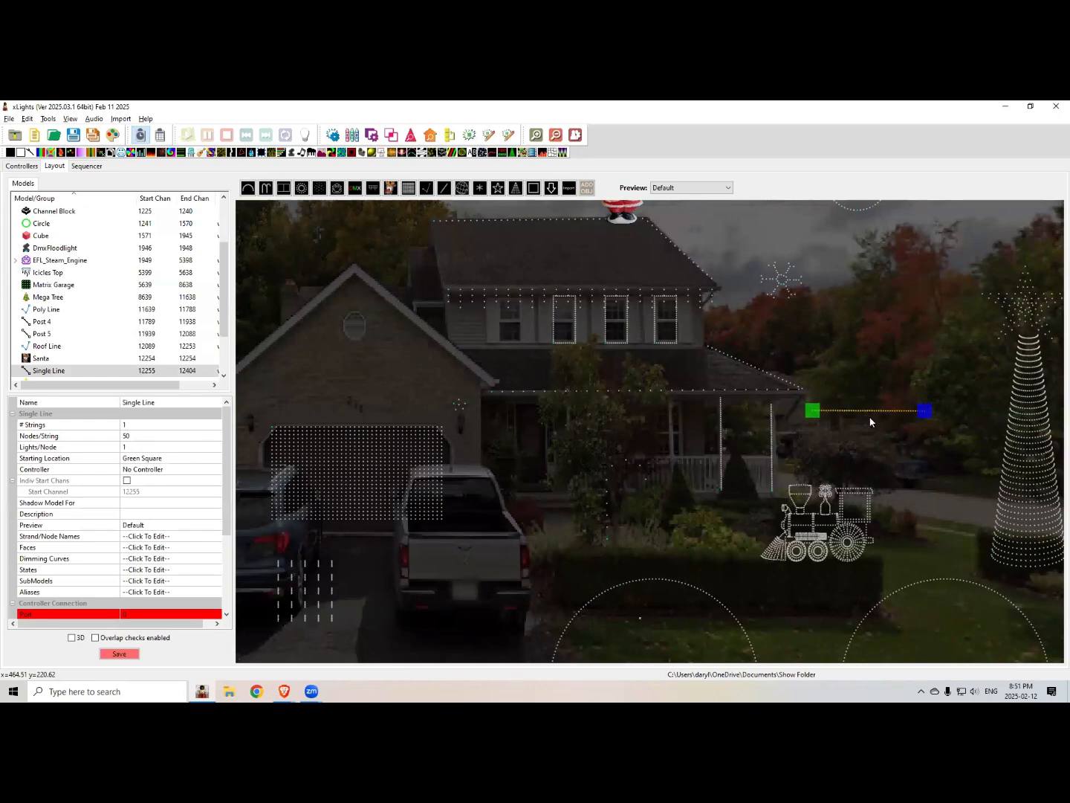
pyautogui.moveTo(870, 411); pyautogui.dragTo(697, 391)
pyautogui.moveTo(621, 390); pyautogui.dragTo(871, 423)
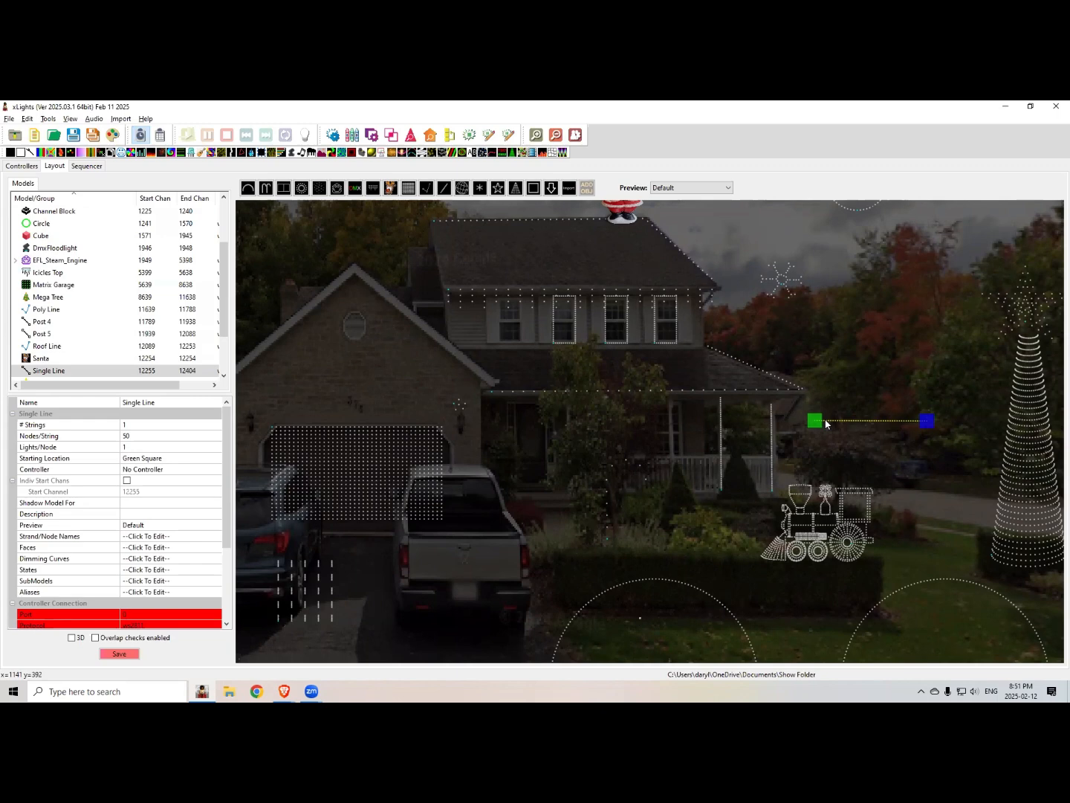
# Step: Lower the far end of the Single Line above the steam engine so that the line slopes down away from the porch
pyautogui.moveTo(925, 424); pyautogui.dragTo(929, 446)
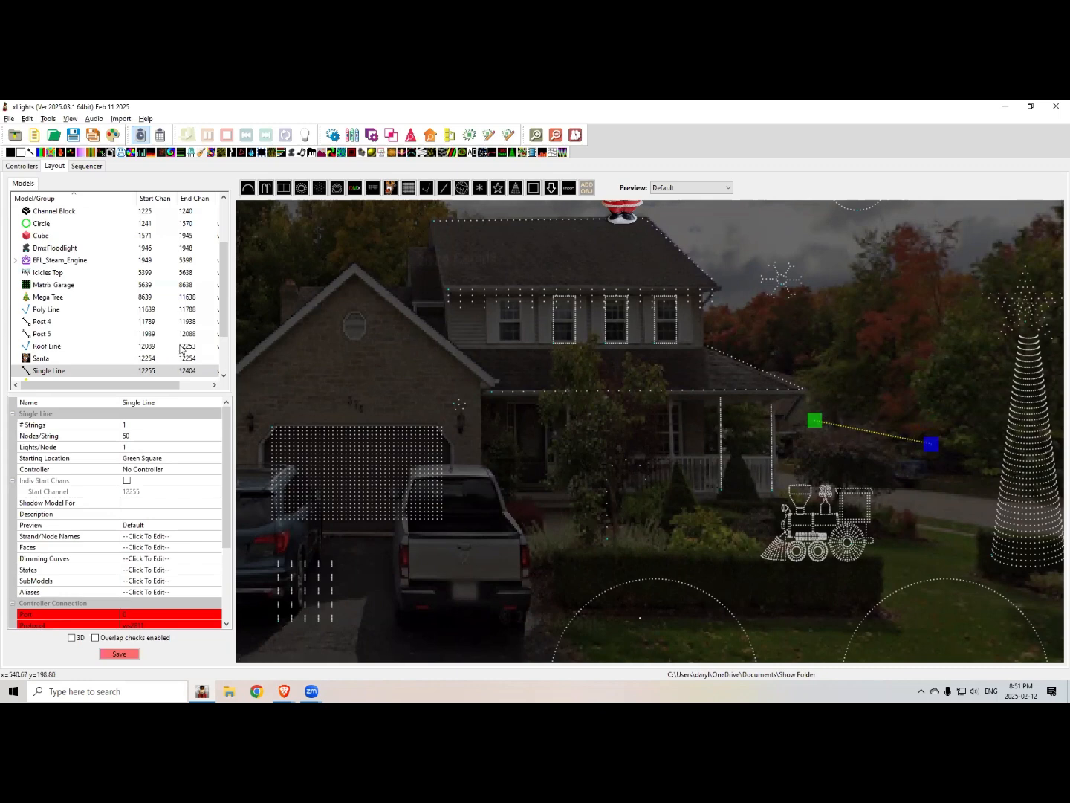
# Step: Advance the Google Slides presentation to More Models, then return to xLights and select the steam engine and the Boscoyo ChromaFlake
pyautogui.hotkey('alt', 'Tab')
pyautogui.click(451, 356)
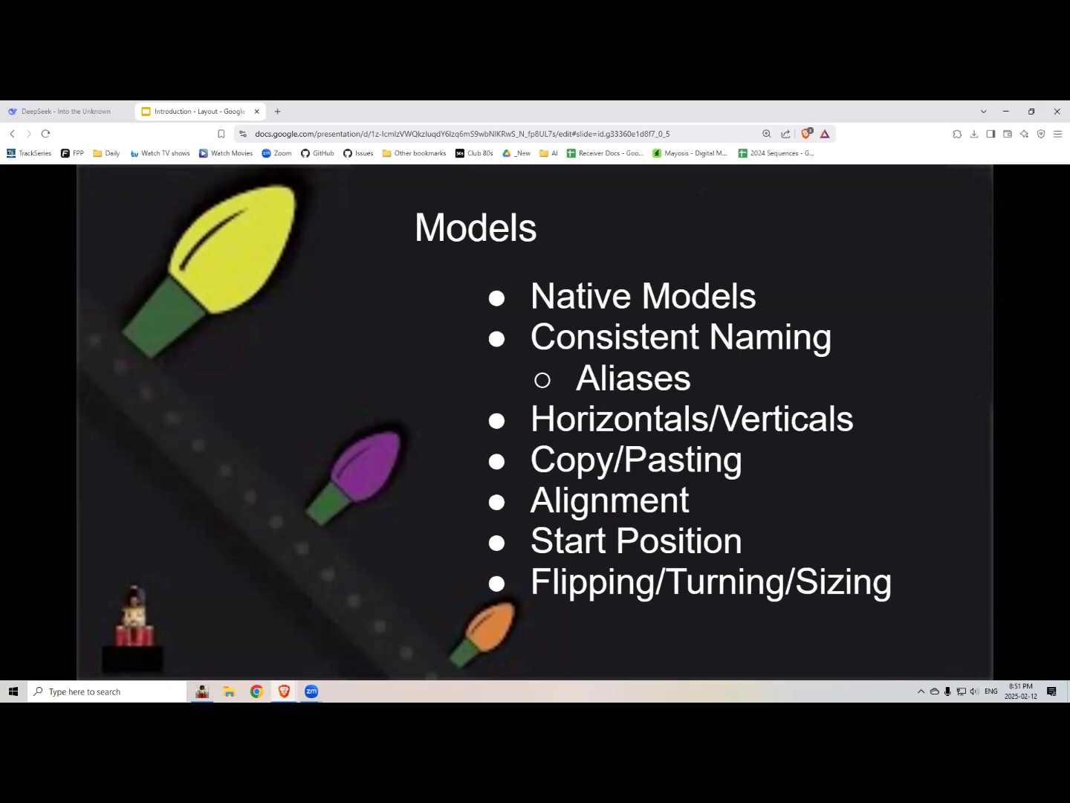
pyautogui.press('Right')
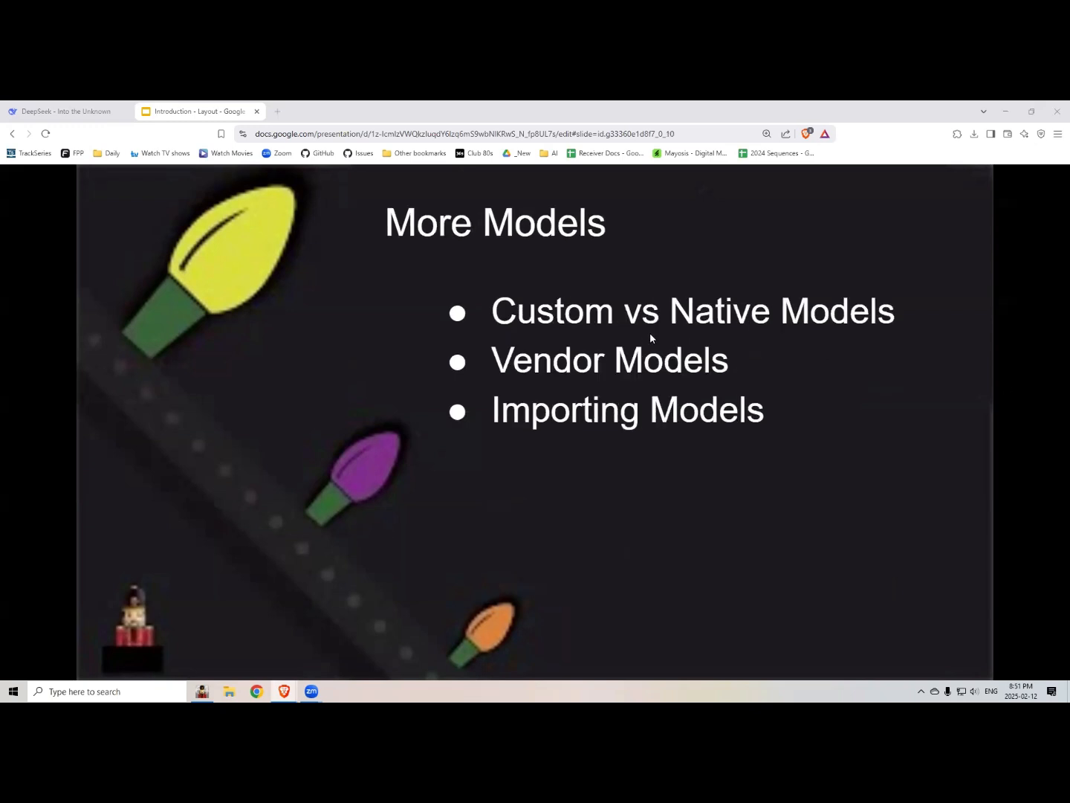
pyautogui.hotkey('alt', 'Tab')
pyautogui.hotkey('alt', 'Tab')
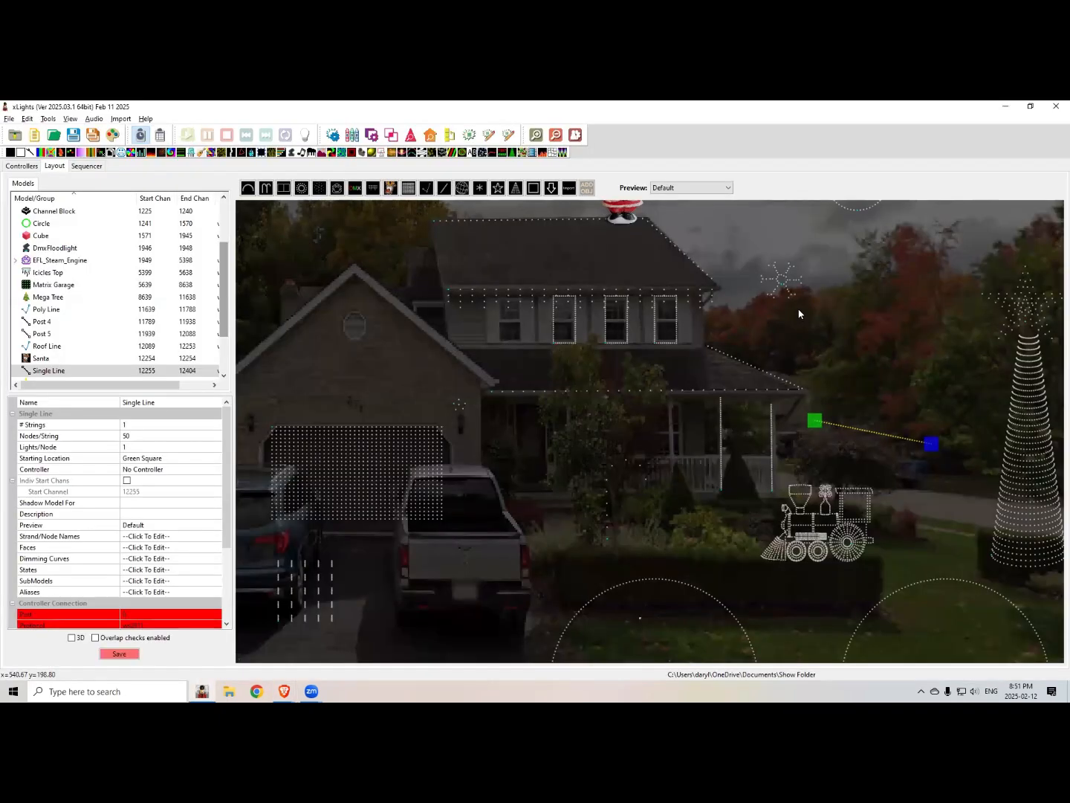
pyautogui.click(822, 509)
pyautogui.click(780, 285)
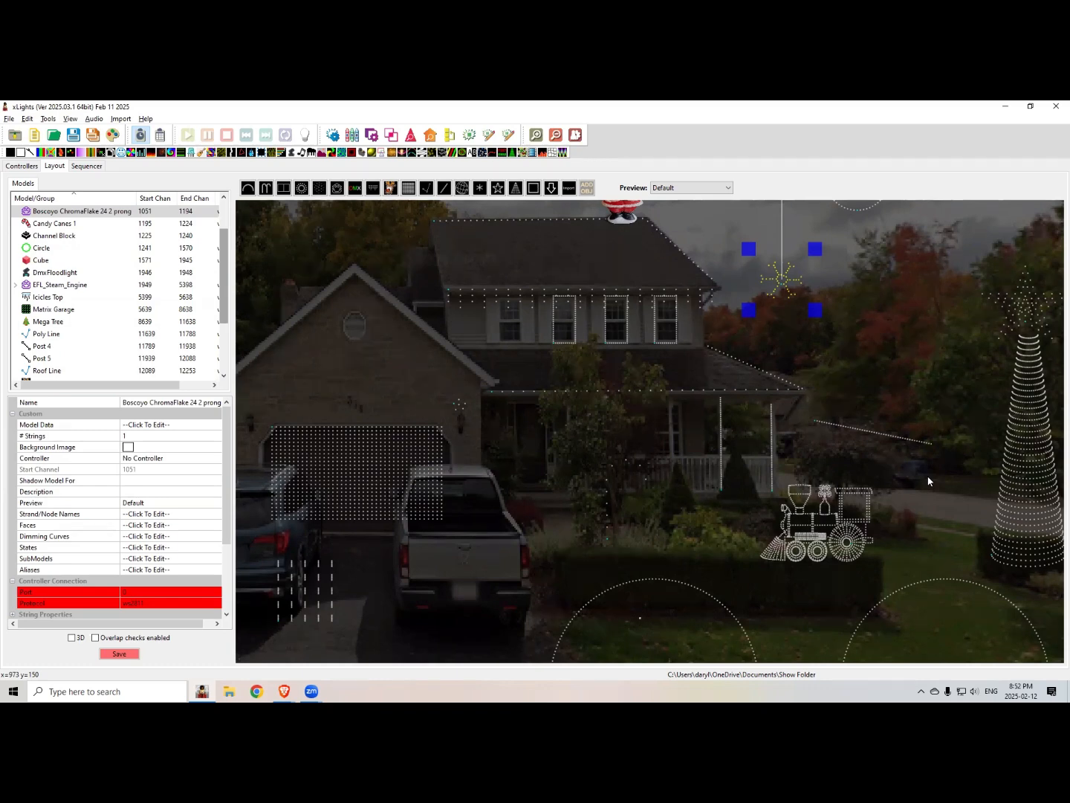
# Step: Advance the Google Slides presentation to the Choices/Opinions slide and return to xLights
pyautogui.hotkey('alt', 'Tab')
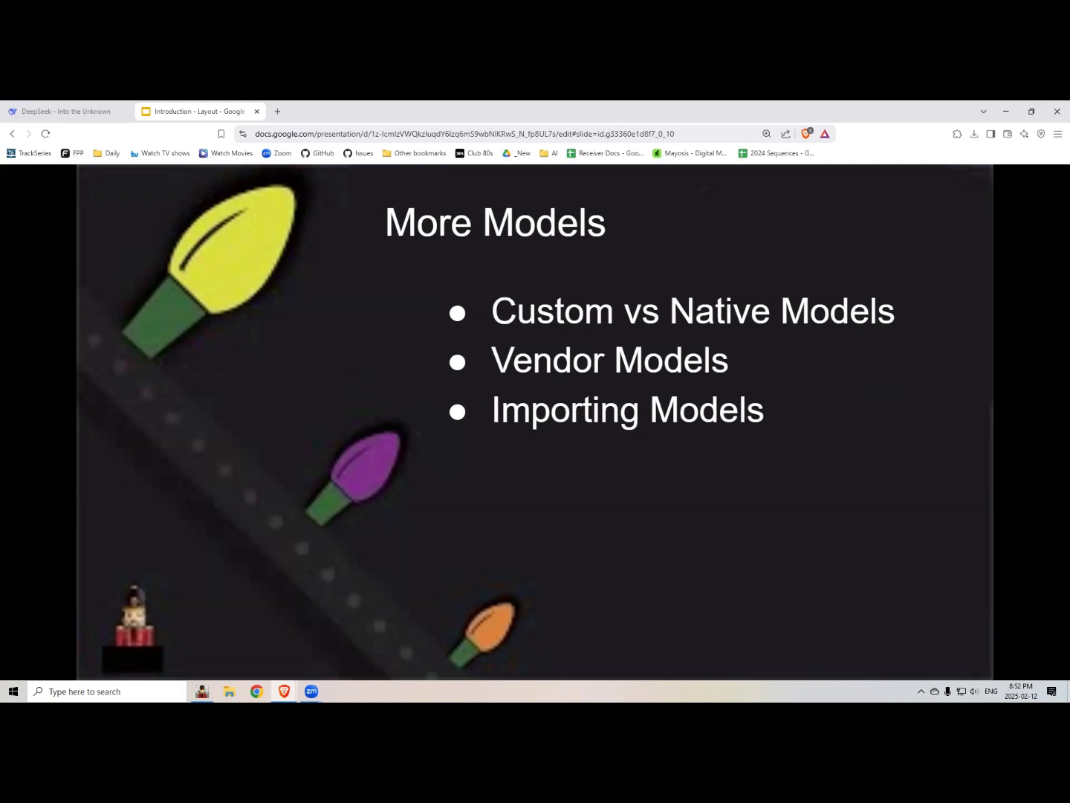
pyautogui.press('Right')
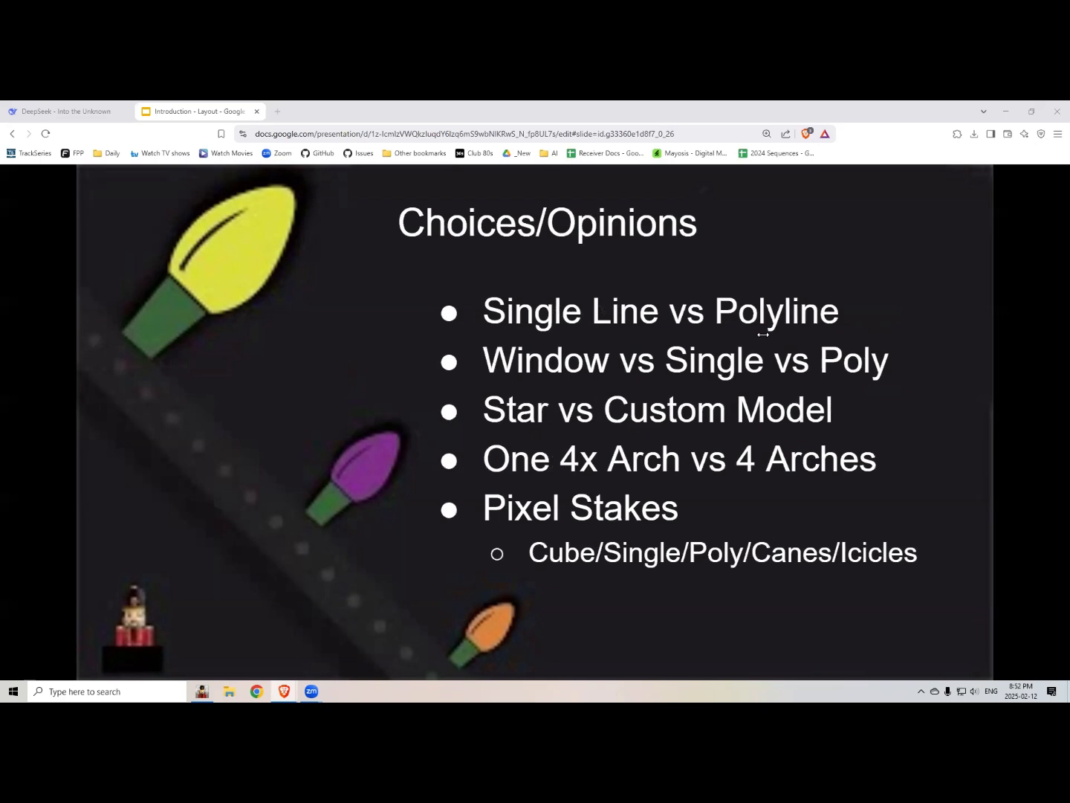
pyautogui.hotkey('alt', 'Tab')
pyautogui.hotkey('alt', 'Tab')
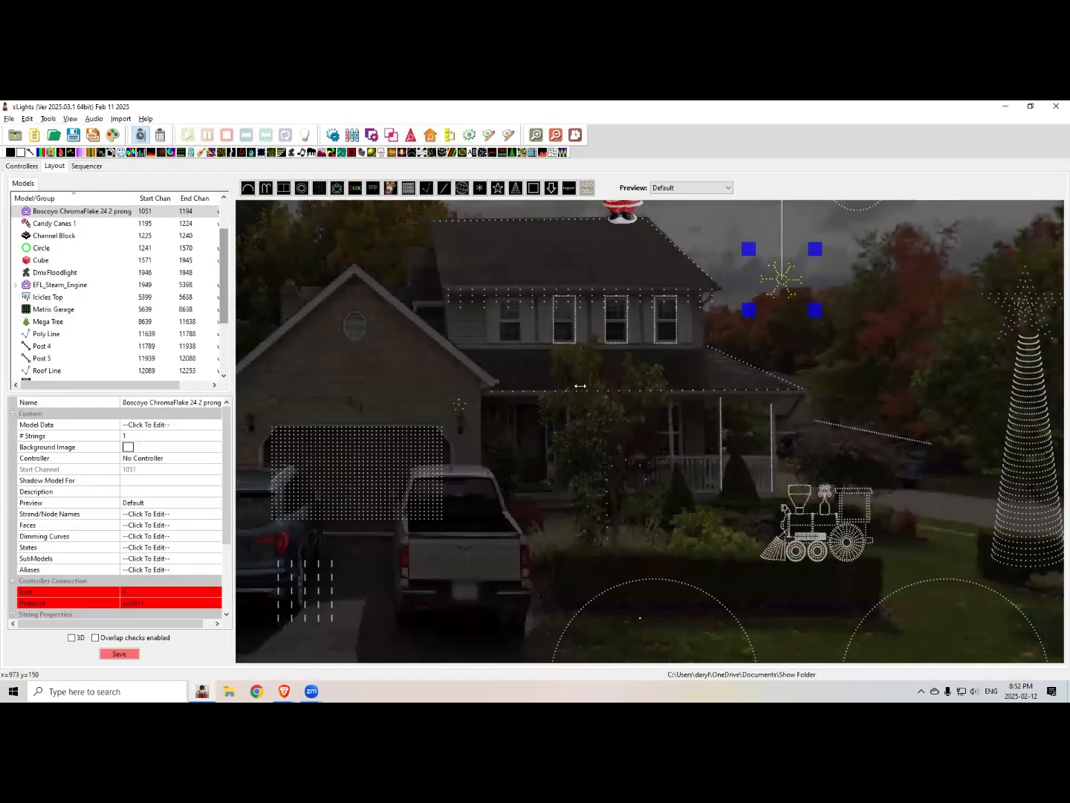
# Step: Move the Roof Line off the porch onto the upper roof and draw a Single Line along the porch eave in its place
pyautogui.click(584, 390)
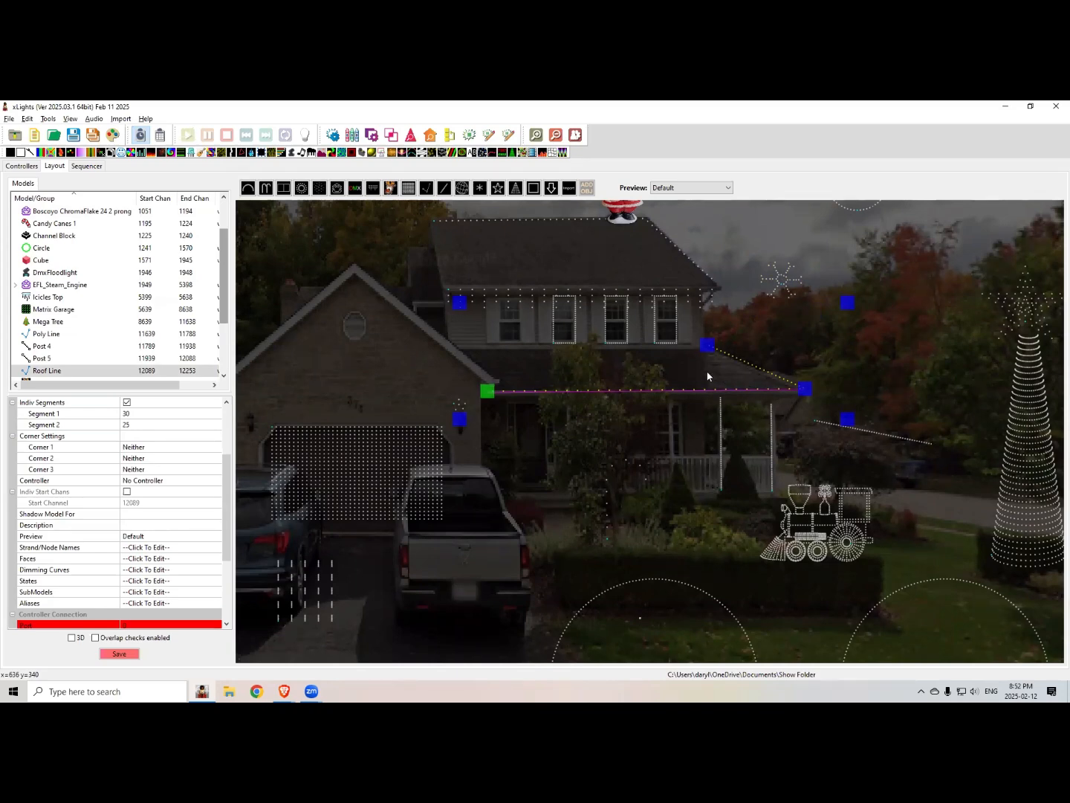
pyautogui.moveTo(706, 391); pyautogui.dragTo(557, 248)
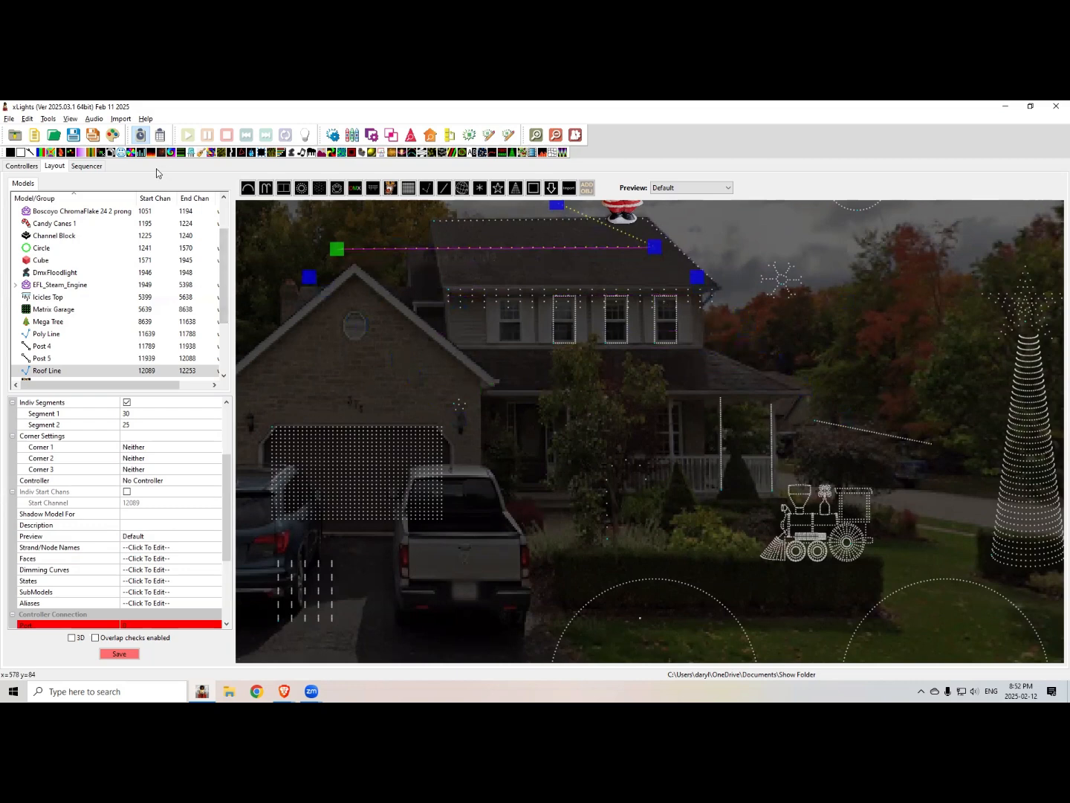
pyautogui.click(444, 188)
pyautogui.moveTo(485, 380); pyautogui.dragTo(801, 387)
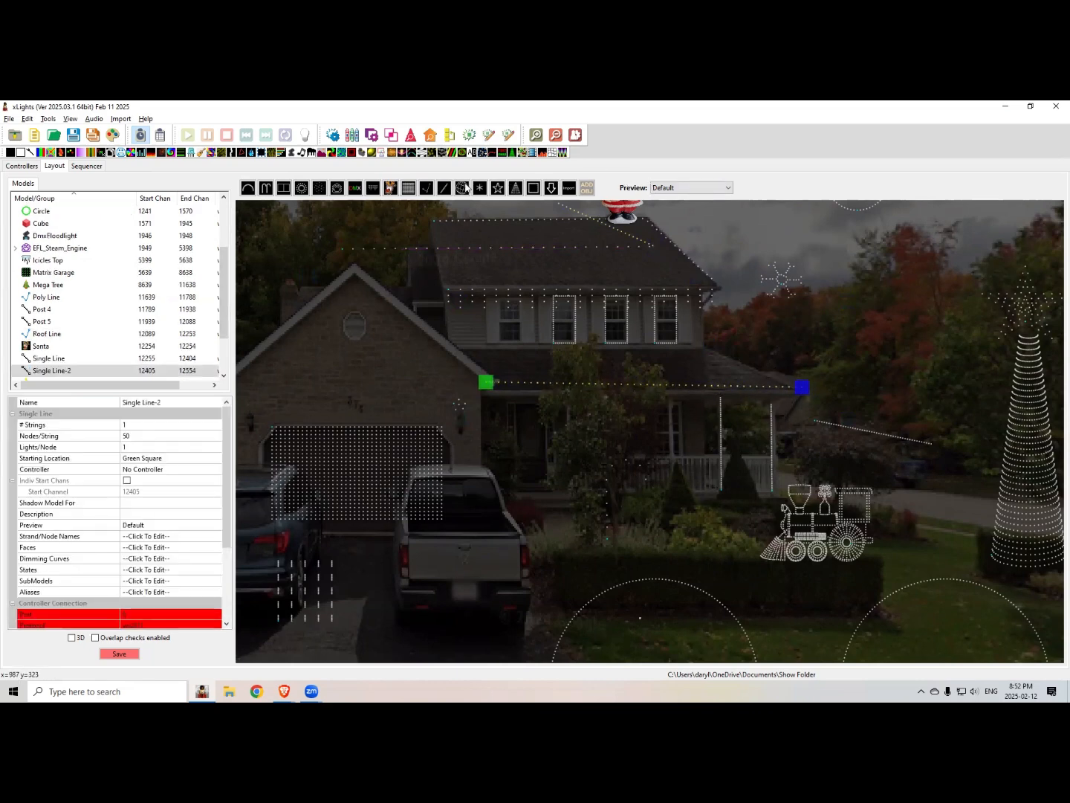
# Step: Draw another Single Line along the sloped edge of the porch roof and fit its ends to the edge's two corners
pyautogui.click(442, 189)
pyautogui.moveTo(789, 381); pyautogui.dragTo(710, 352)
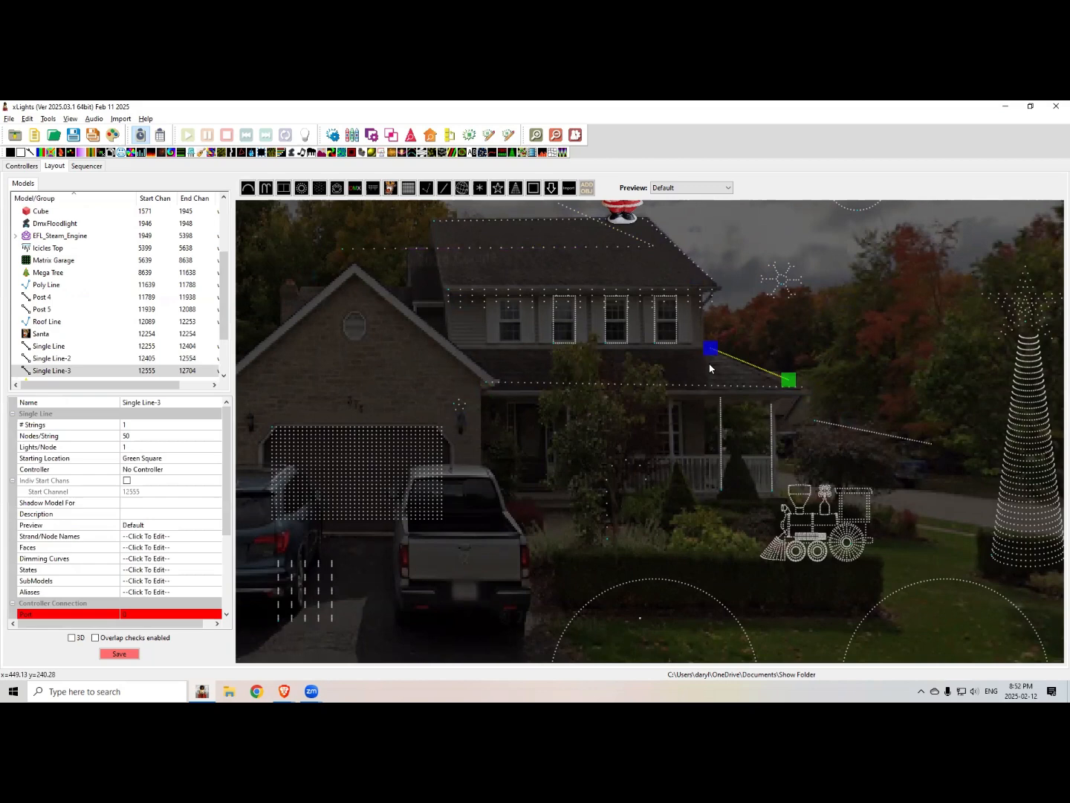
pyautogui.moveTo(789, 381)
pyautogui.mouseDown()
pyautogui.moveTo(777, 344)
pyautogui.moveTo(716, 329)
pyautogui.moveTo(716, 351)
pyautogui.moveTo(799, 383)
pyautogui.mouseUp()
pyautogui.moveTo(712, 327); pyautogui.dragTo(704, 345)
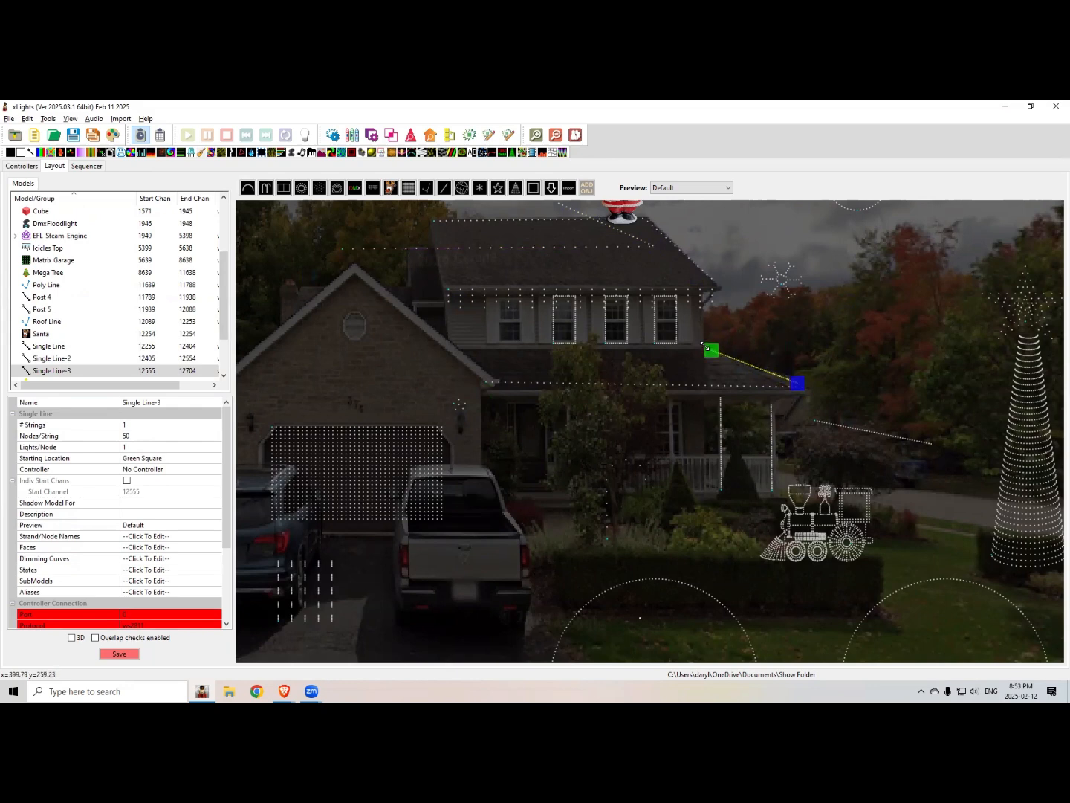
pyautogui.moveTo(796, 381); pyautogui.dragTo(796, 384)
# Step: Move the Roof Line down across the upper-floor windows and select the Single Line on the porch eave
pyautogui.click(556, 248)
pyautogui.moveTo(556, 252); pyautogui.dragTo(560, 248)
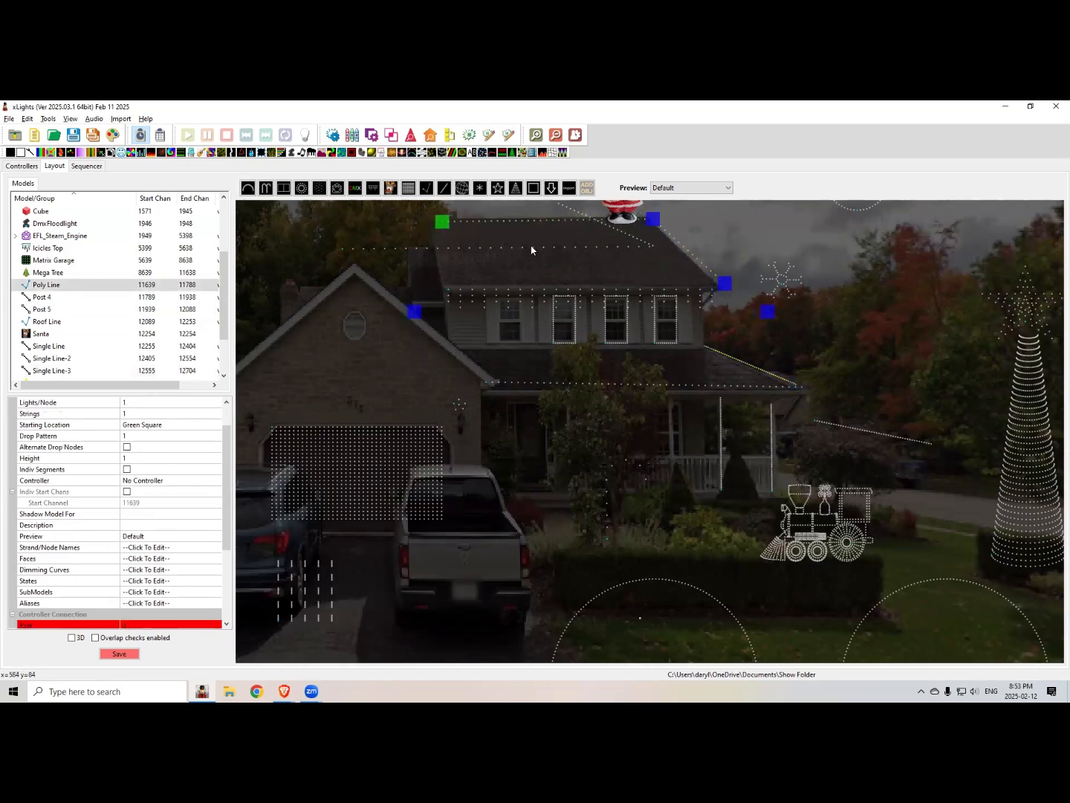
pyautogui.moveTo(382, 250); pyautogui.dragTo(365, 332)
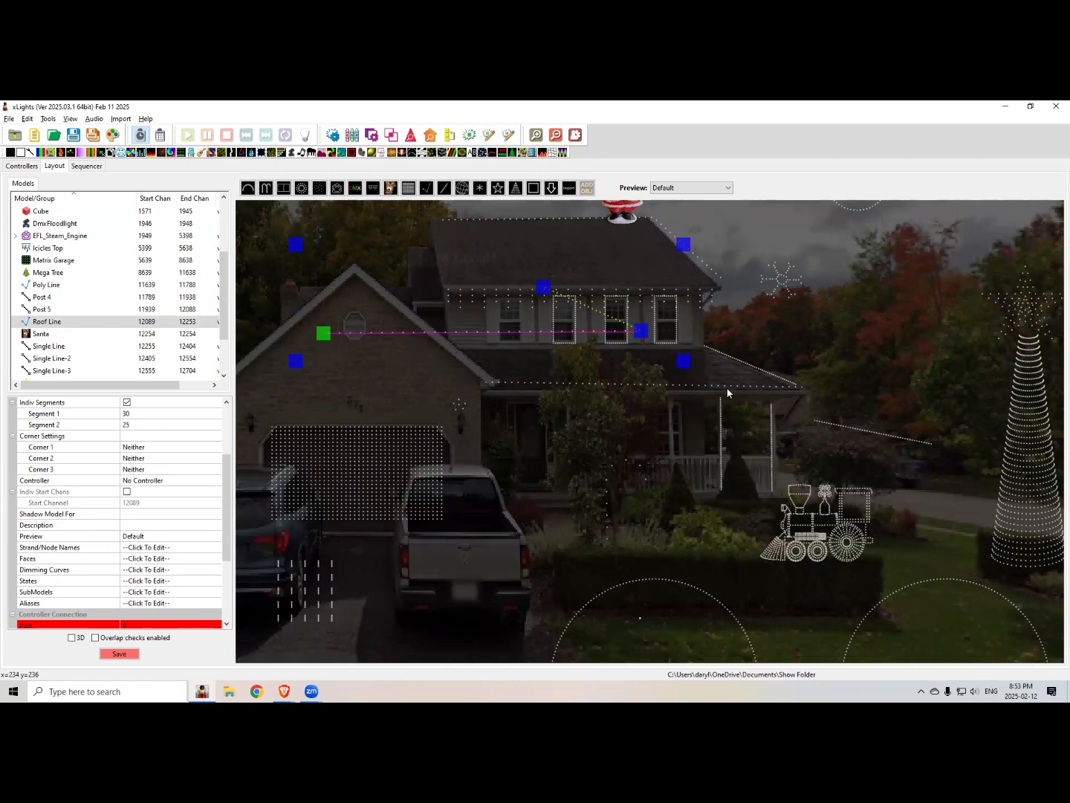
pyautogui.click(707, 383)
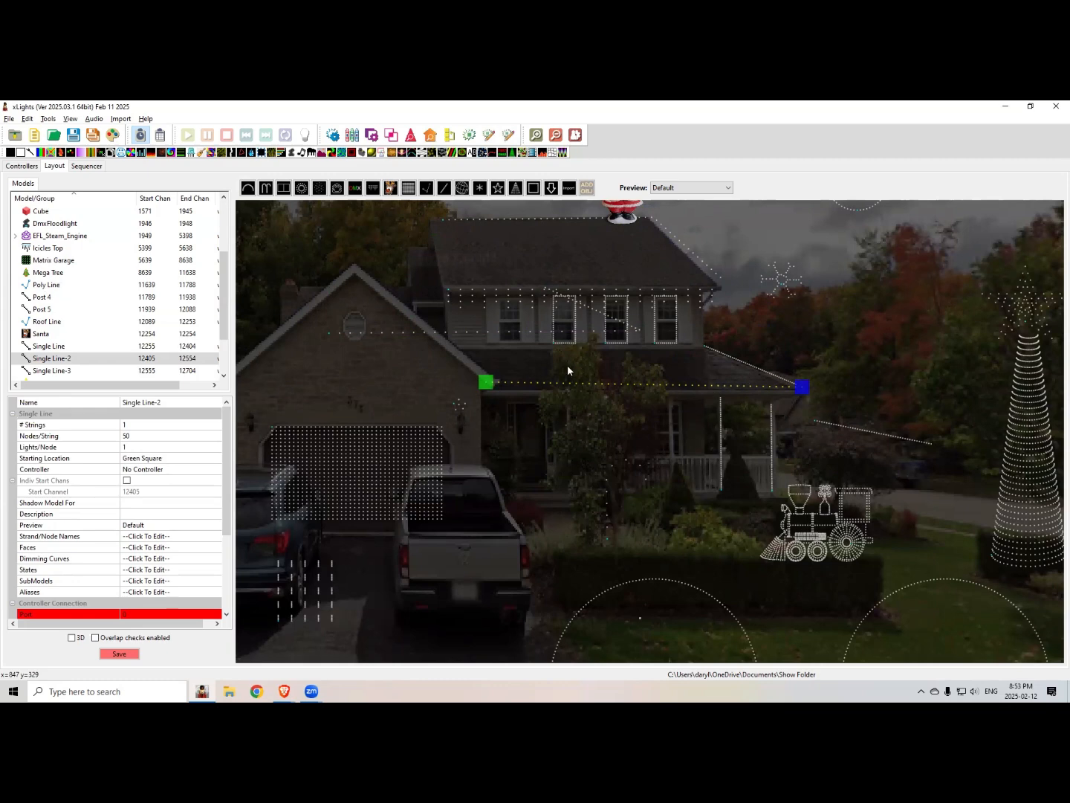
# Step: Check the Choices/Opinions slide in Google Slides, then return to xLights and select Window Frame 4 on the upper floor
pyautogui.hotkey('alt', 'Tab')
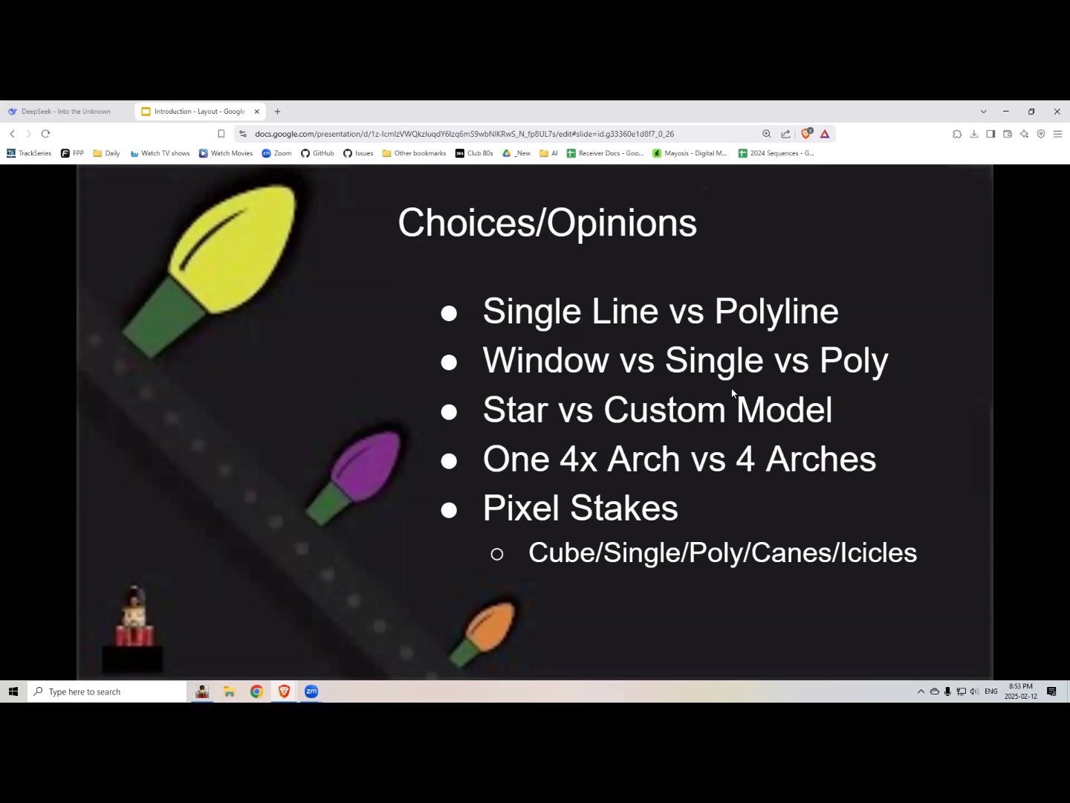
pyautogui.hotkey('alt', 'Tab')
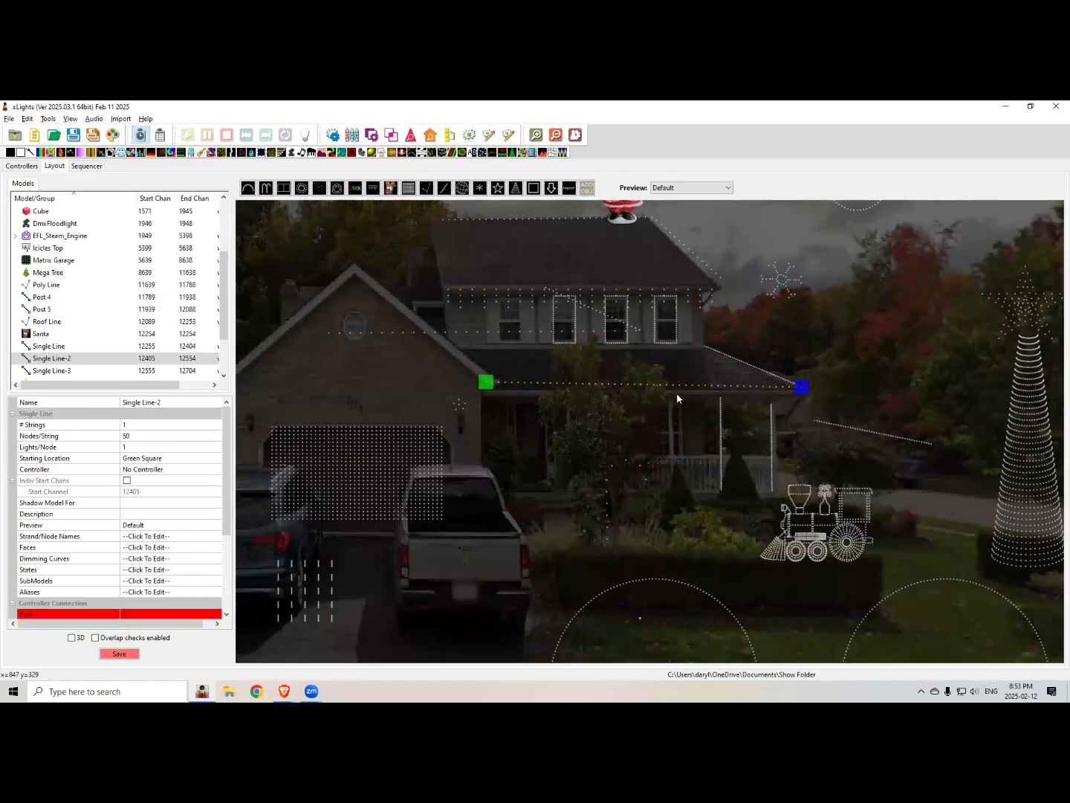
pyautogui.click(669, 348)
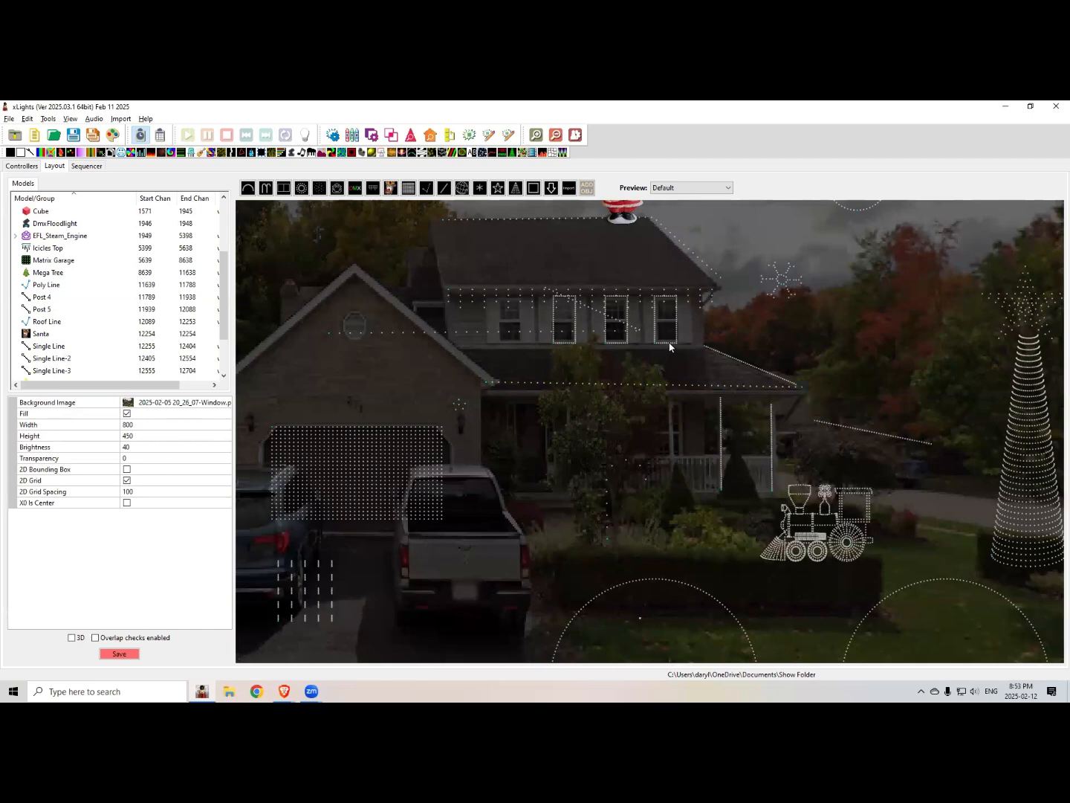
pyautogui.click(670, 343)
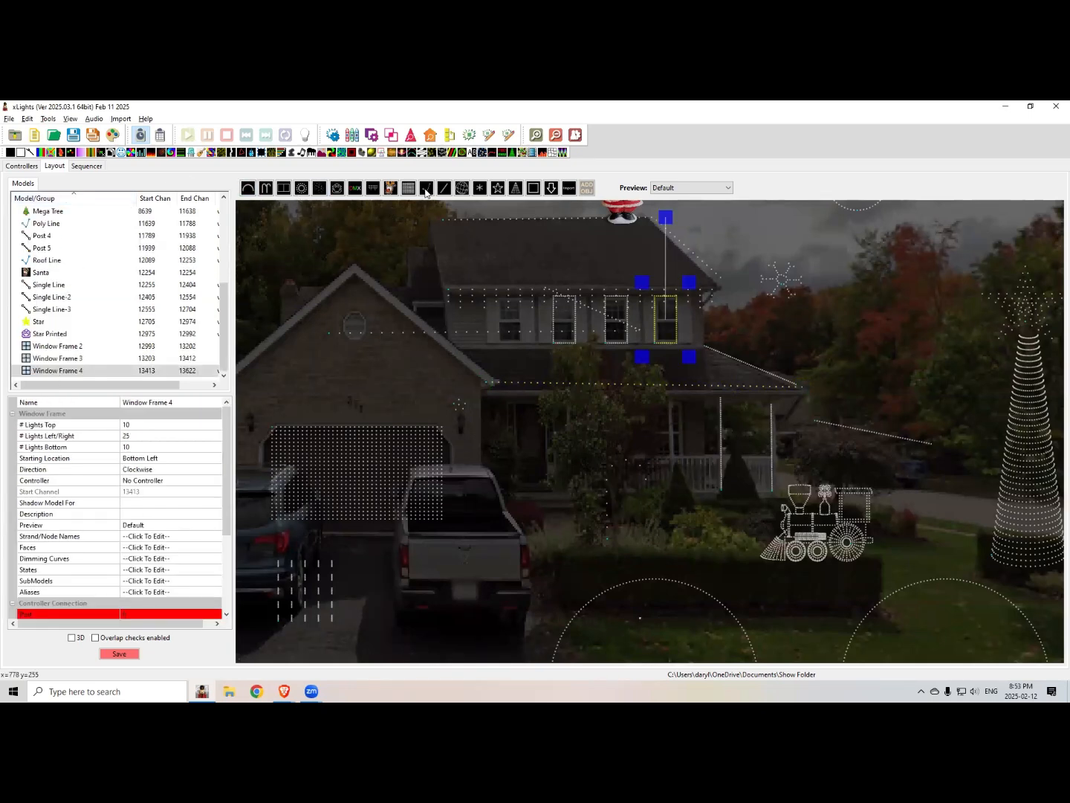
# Step: Draw a four-sided Poly Line as a window-like outline between the snowflake and the Mega Tree
pyautogui.click(831, 352)
pyautogui.moveTo(831, 350); pyautogui.dragTo(900, 351)
pyautogui.click(900, 351)
pyautogui.click(894, 285)
pyautogui.click(833, 282)
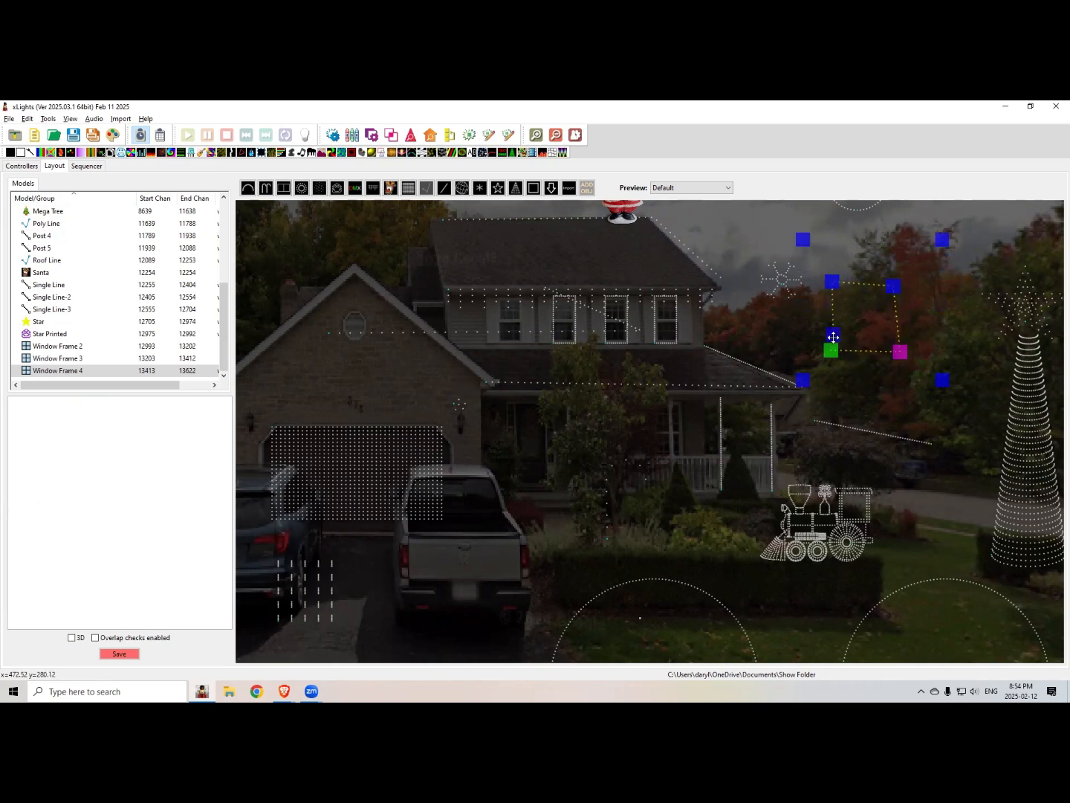
pyautogui.doubleClick(834, 341)
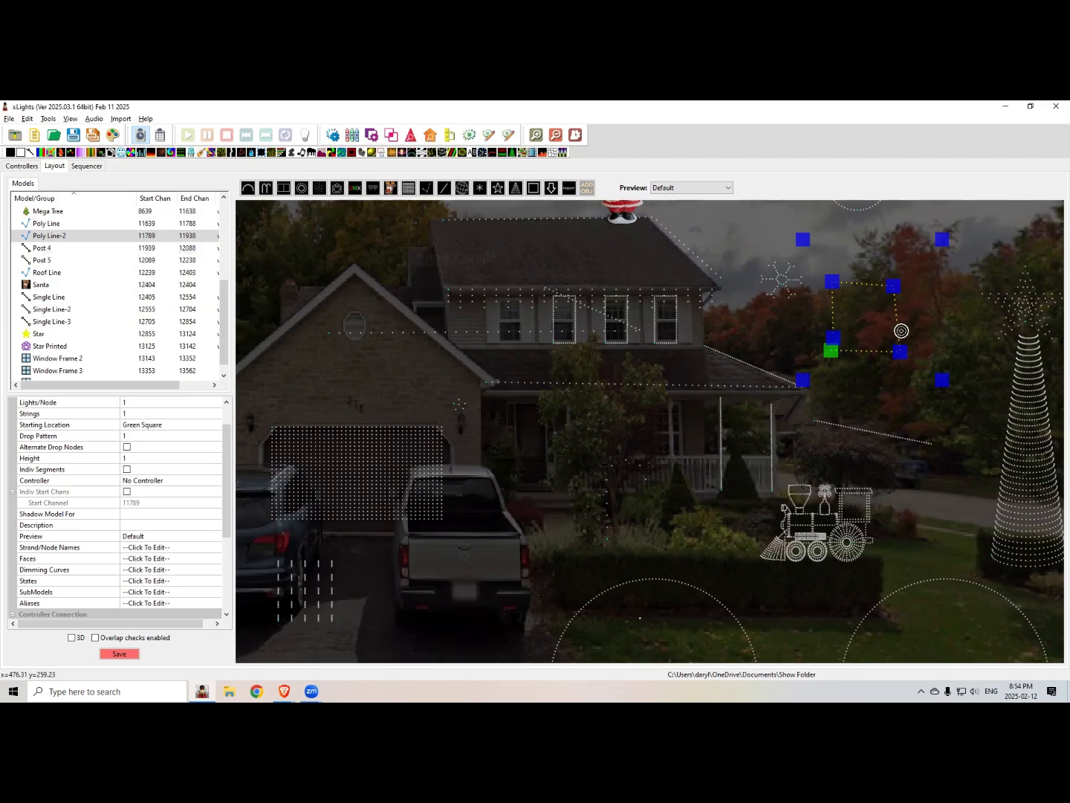
# Step: Check the star versus custom model topic in Google Slides, then return to xLights and select the star atop the Mega Tree
pyautogui.click(285, 692)
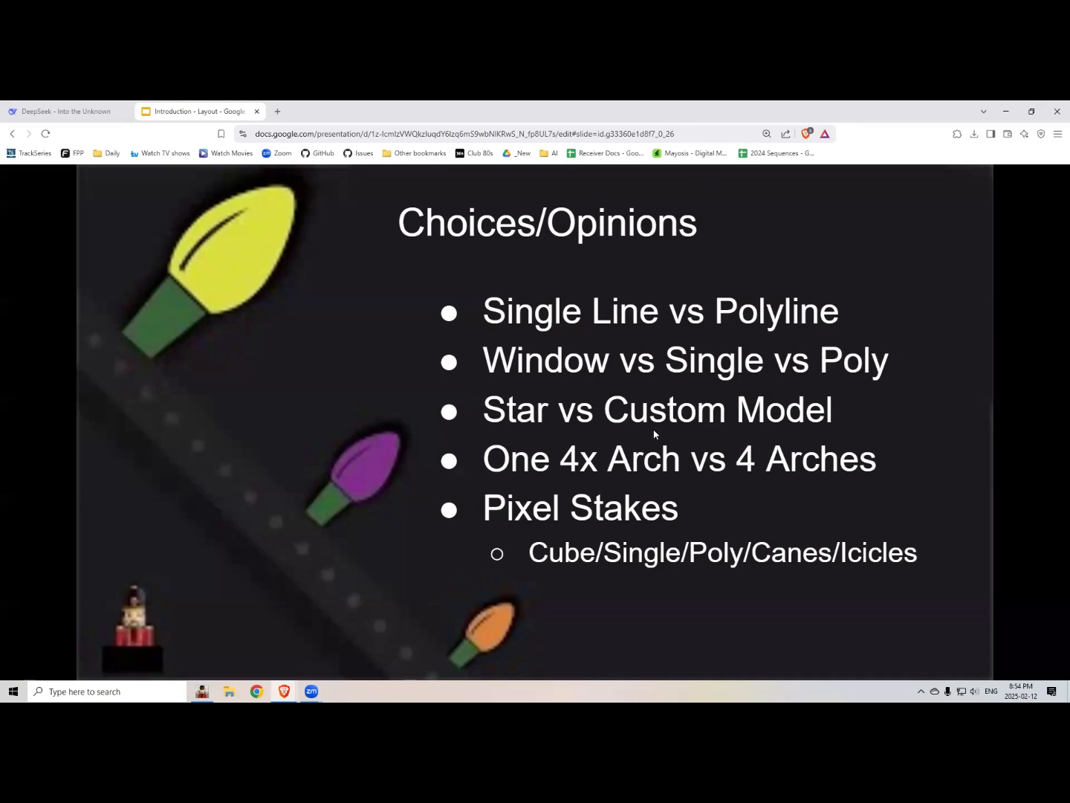
pyautogui.hotkey('alt', 'Tab')
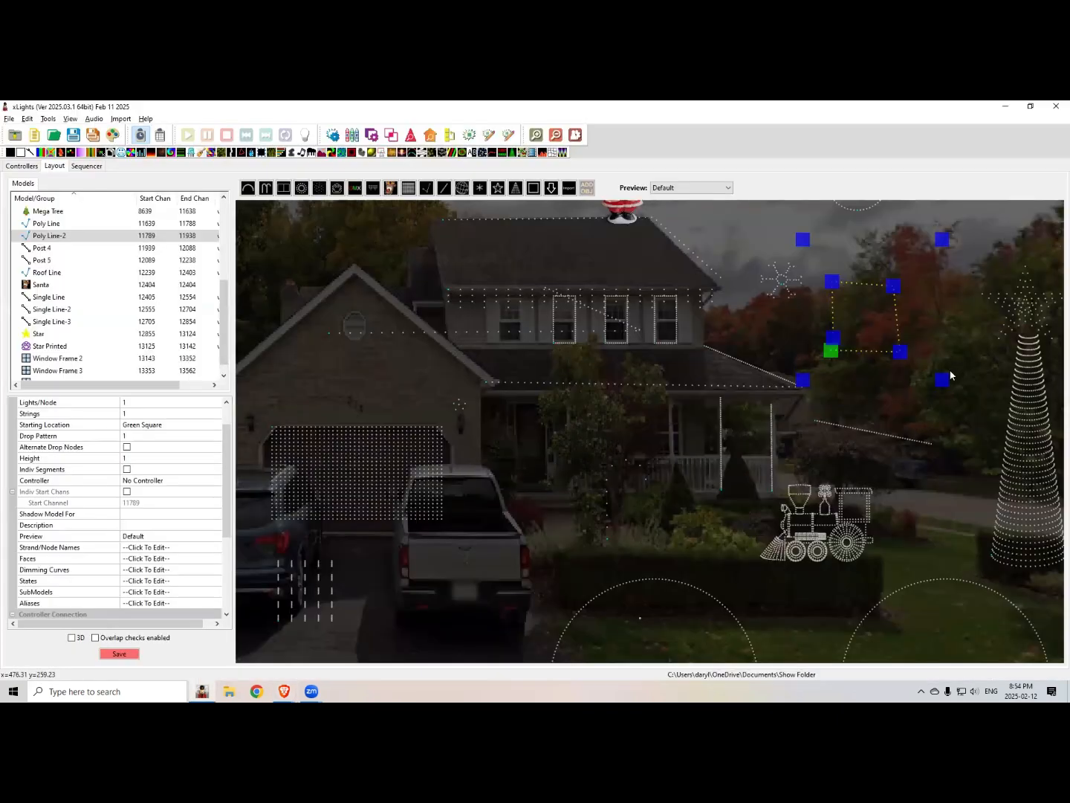
pyautogui.click(1007, 303)
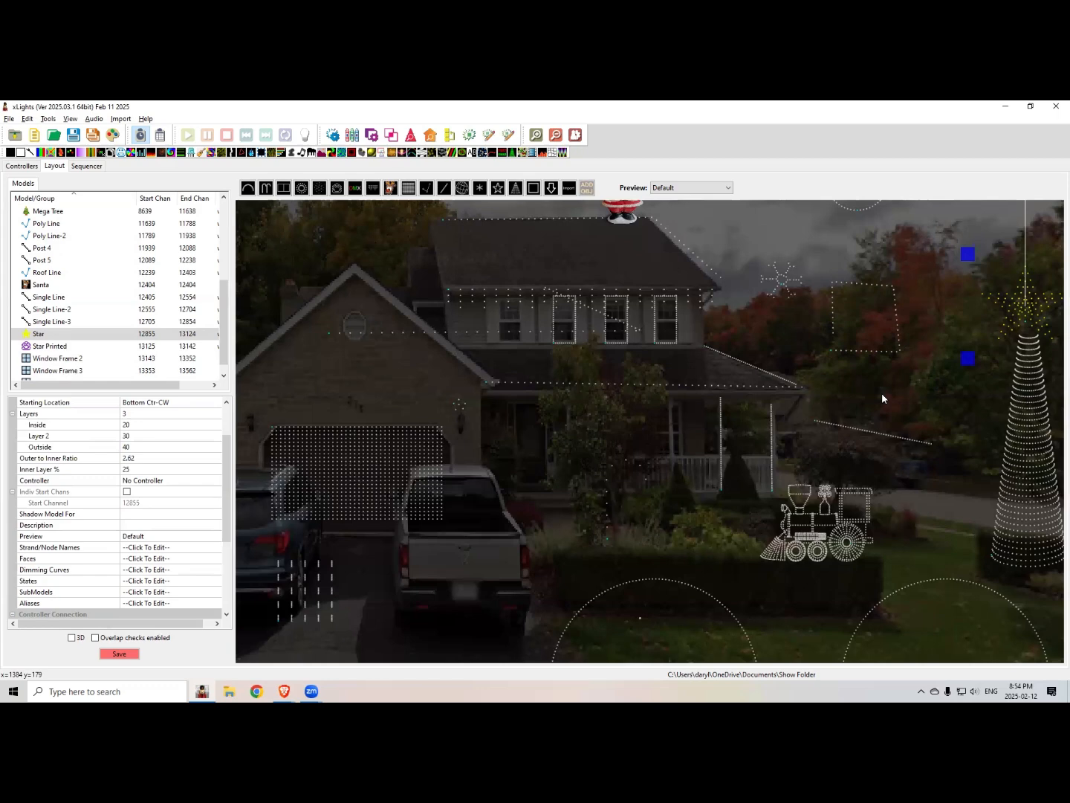
# Step: Compare the arch and pixel stake choices in the Google Slides presentation with the arches and driveway stakes in the xLights layout
pyautogui.hotkey('alt', 'Tab')
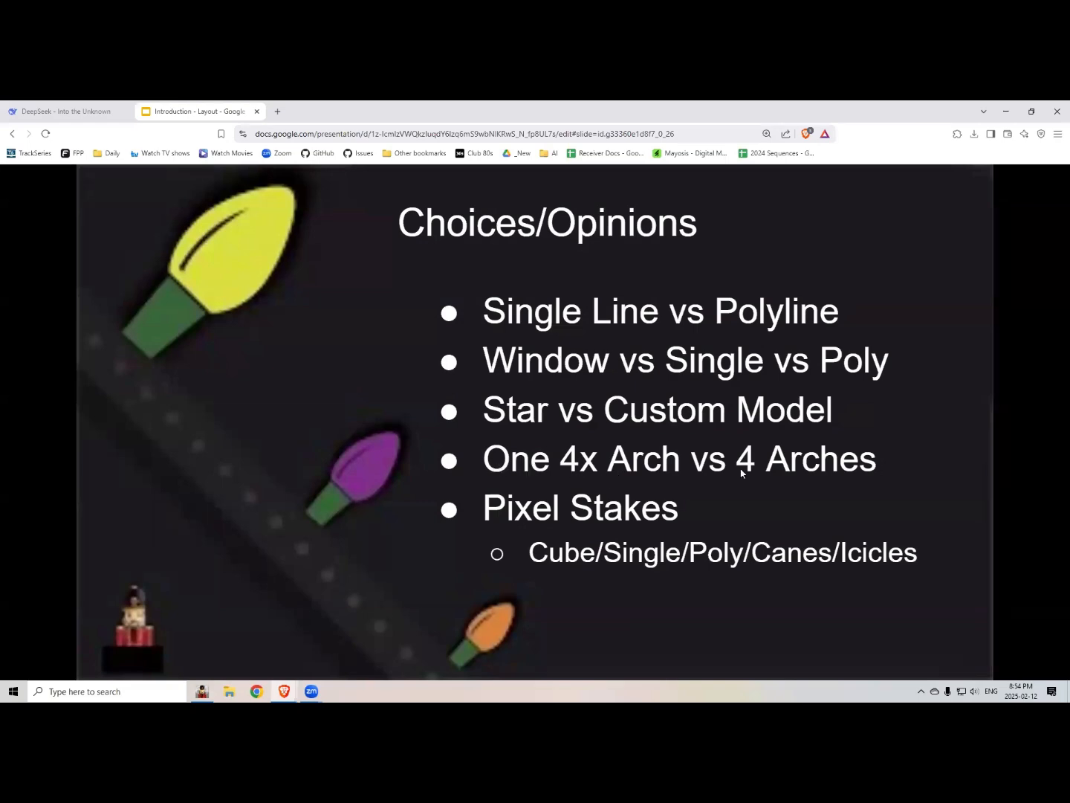
pyautogui.hotkey('alt', 'Tab')
pyautogui.scroll(-2, 698, 605)
pyautogui.moveTo(638, 529); pyautogui.dragTo(576, 526)
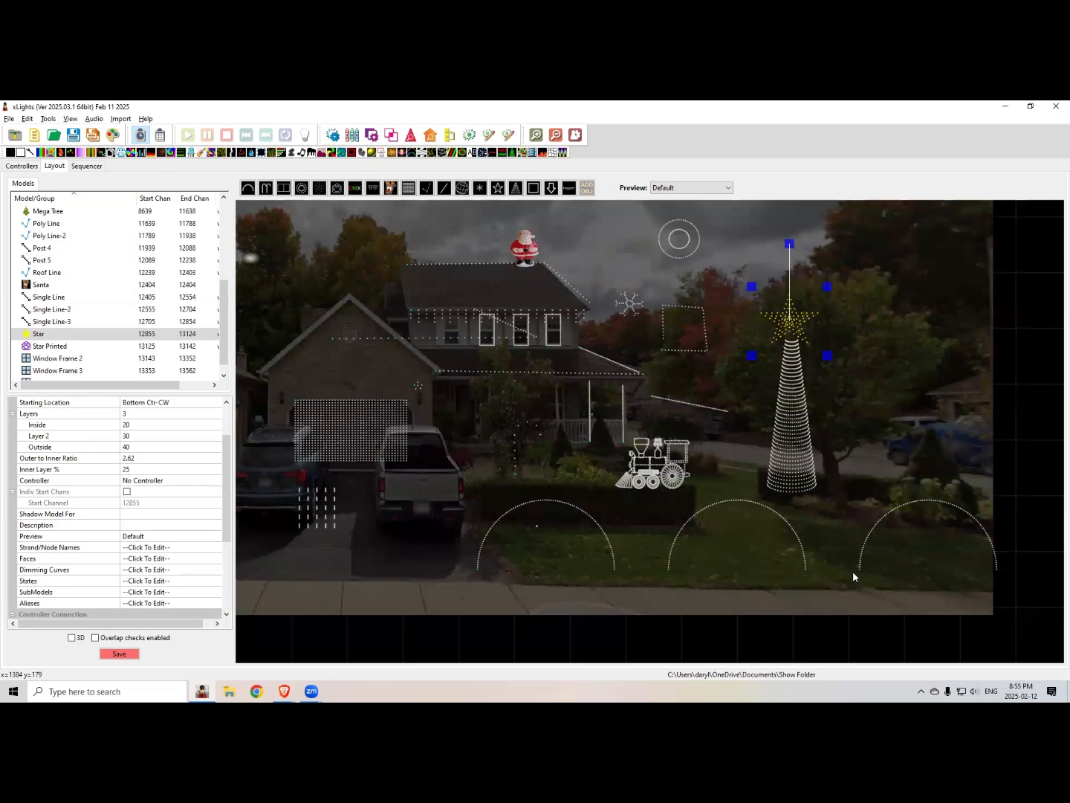
pyautogui.hotkey('alt', 'Tab')
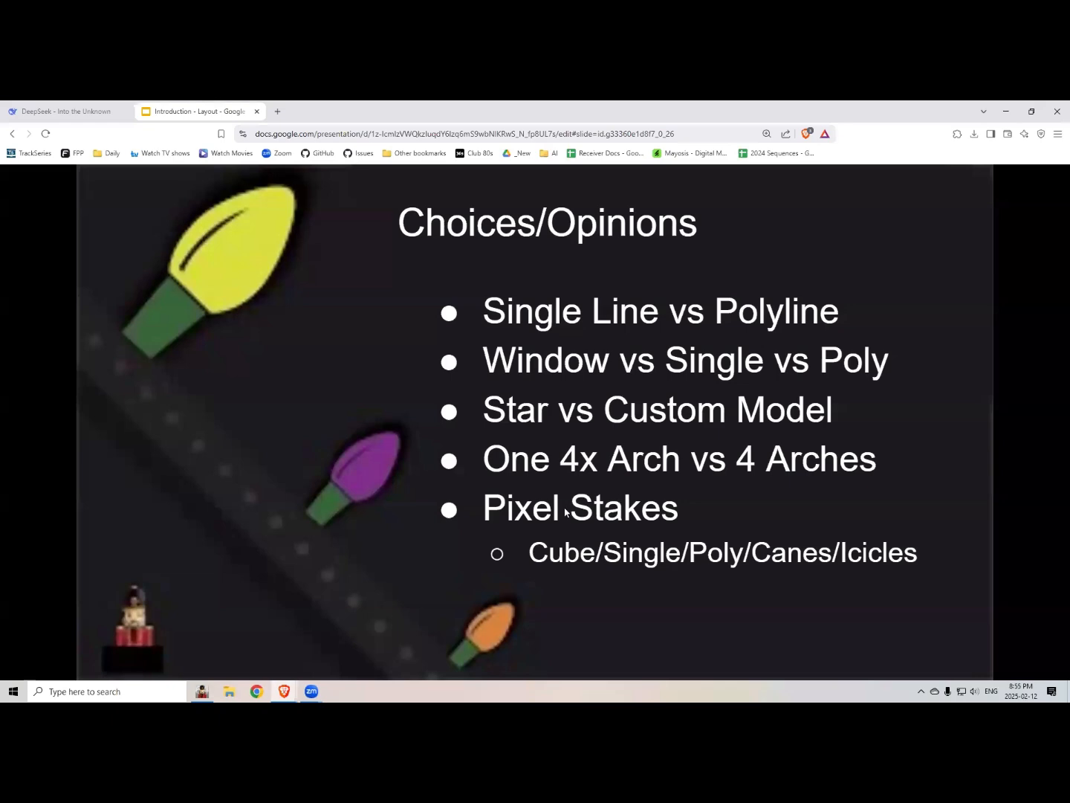
pyautogui.hotkey('alt', 'Tab')
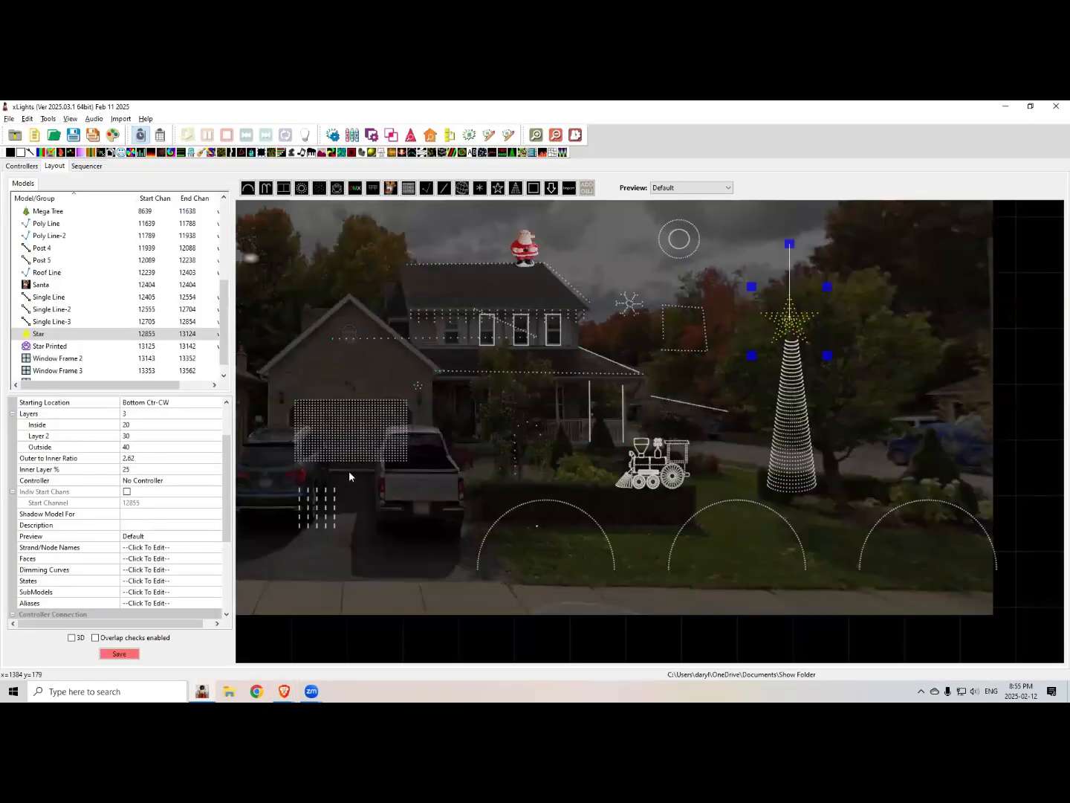
pyautogui.hotkey('alt', 'Tab')
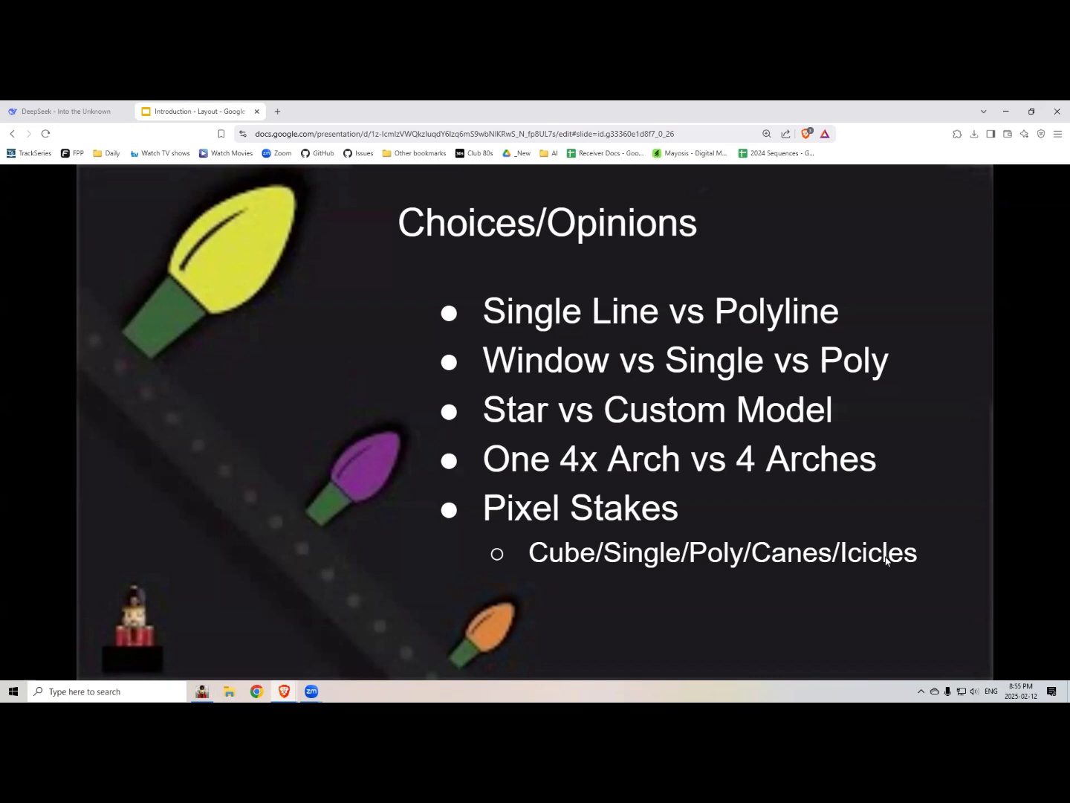
pyautogui.hotkey('alt', 'Tab')
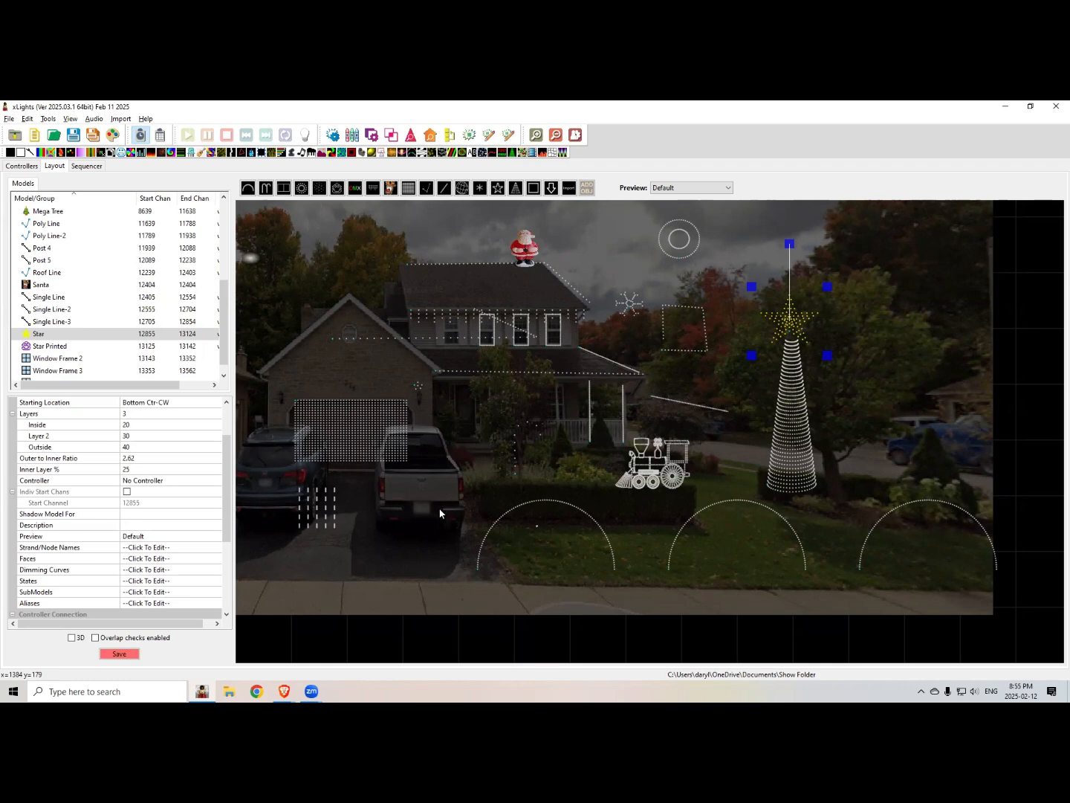
# Step: Advance the Google Slides presentation to the Groups slide, then return to xLights and show the model list from its beginning
pyautogui.hotkey('alt', 'Tab')
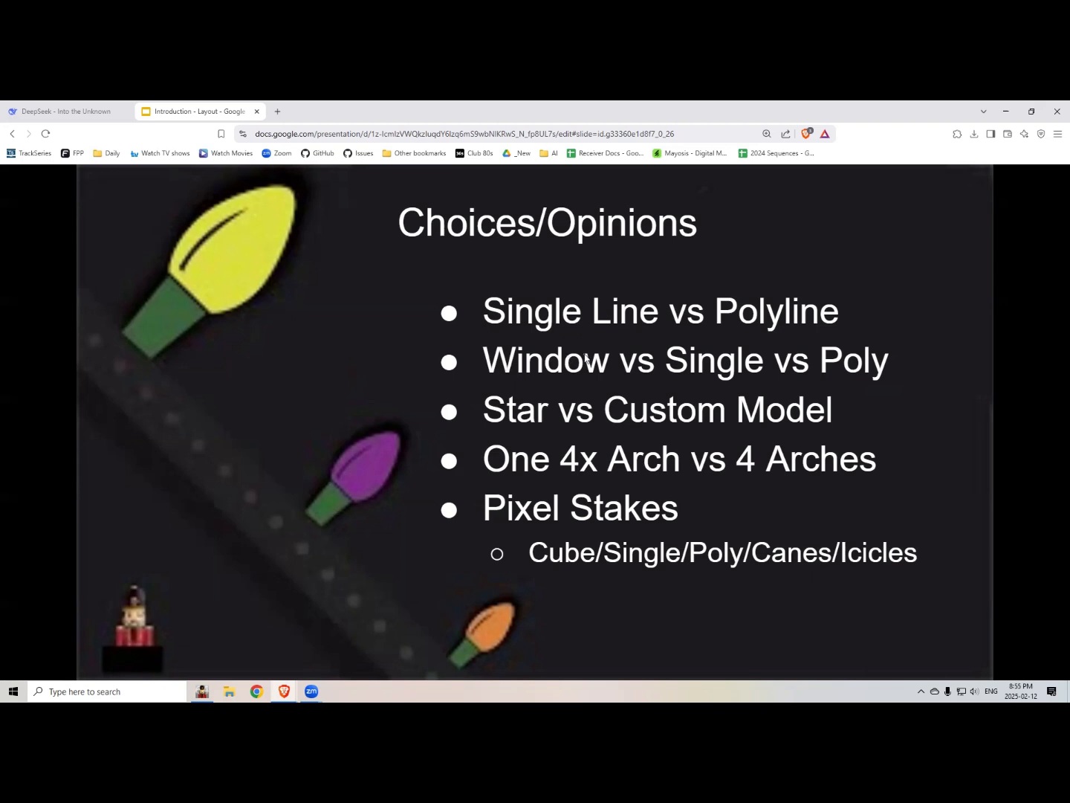
pyautogui.click(586, 359)
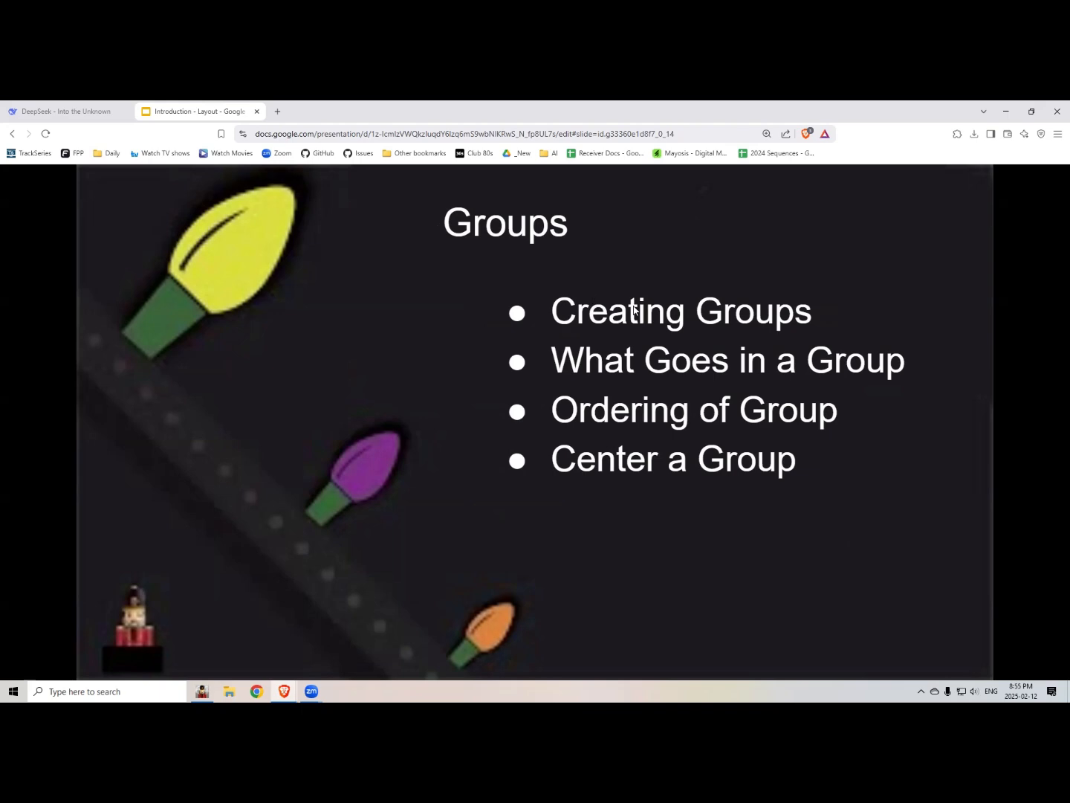
pyautogui.hotkey('alt', 'Tab')
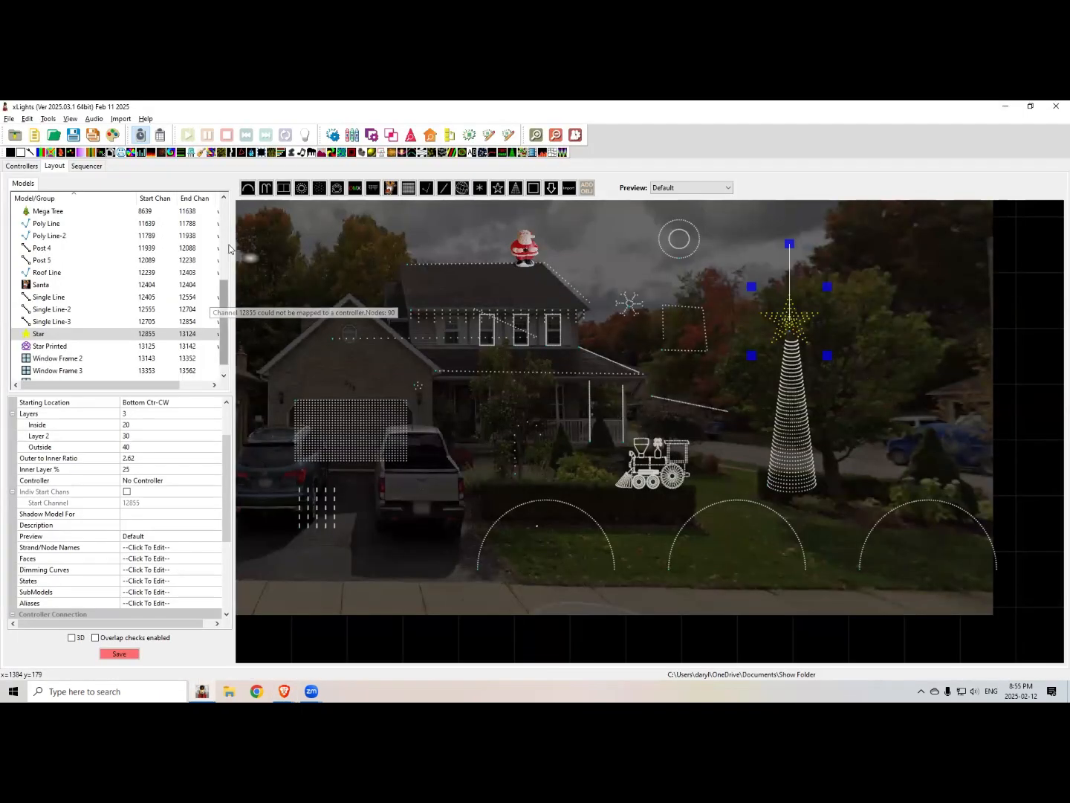
pyautogui.scroll(4, 215, 307)
pyautogui.scroll(1, 227, 211)
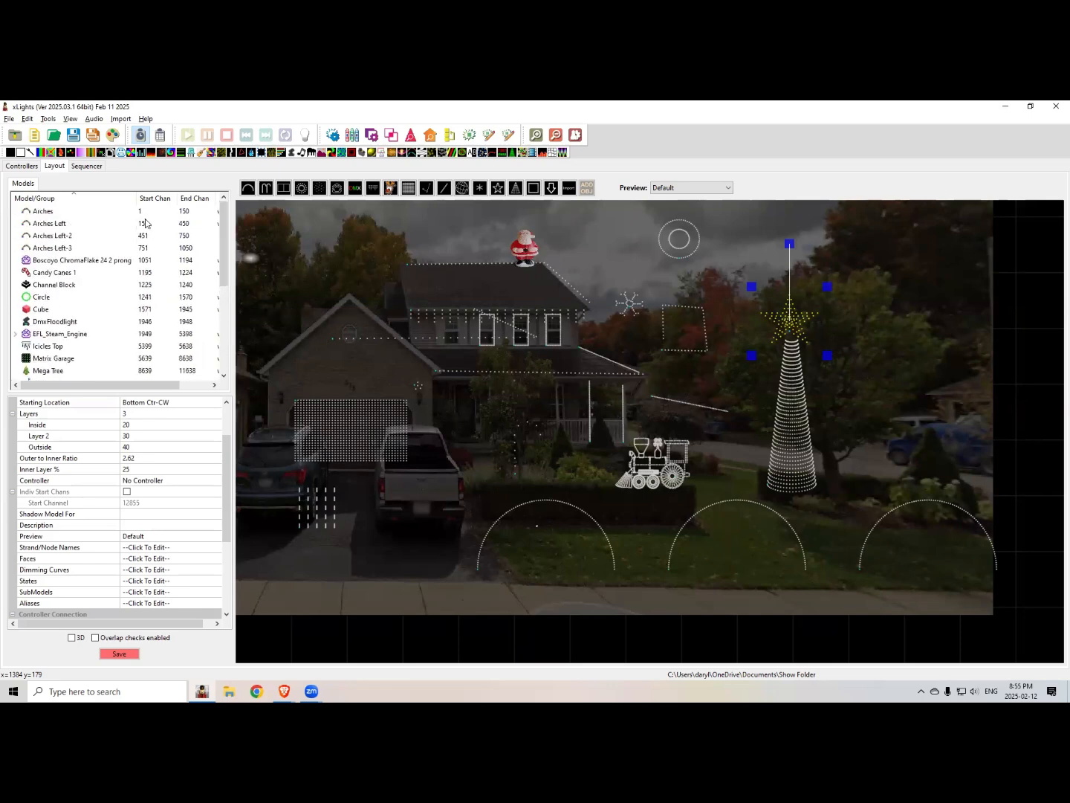
# Step: Create a group named Group Arches from the models Arches, Arches Left, Arches Left-2 and Arches Left-3
pyautogui.click(68, 212)
pyautogui.keyDown('shift'); pyautogui.click(47, 248); pyautogui.keyUp('shift')
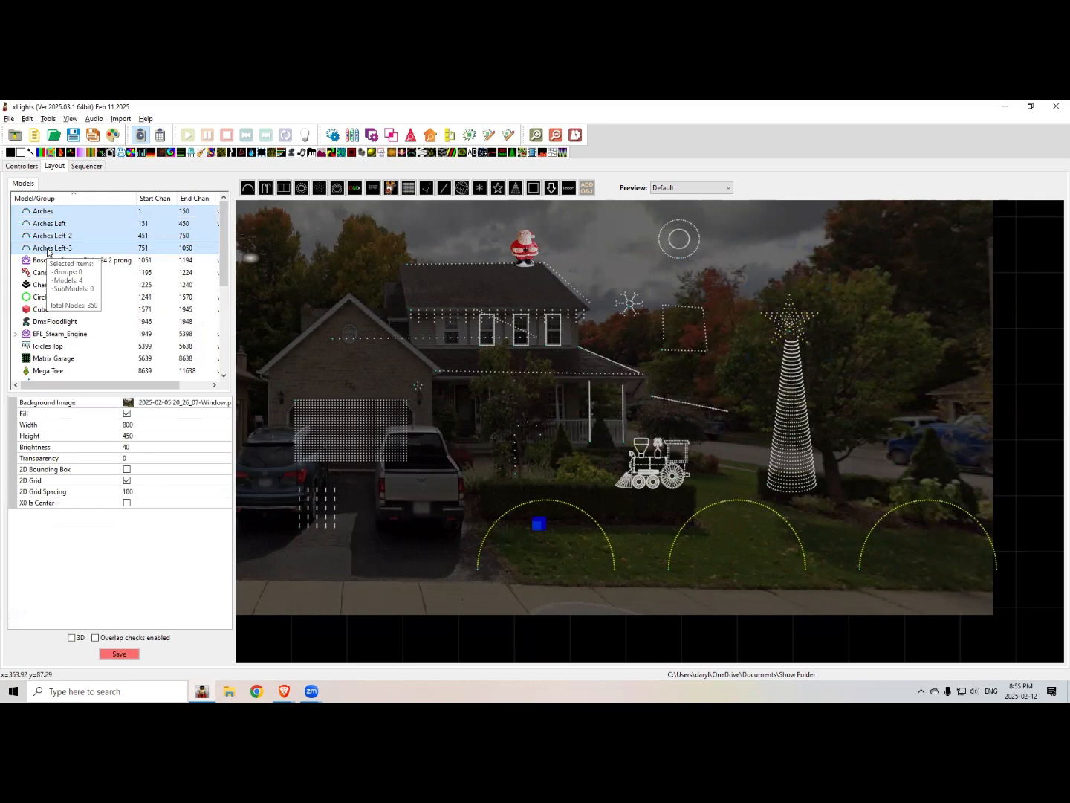
pyautogui.rightClick(48, 231)
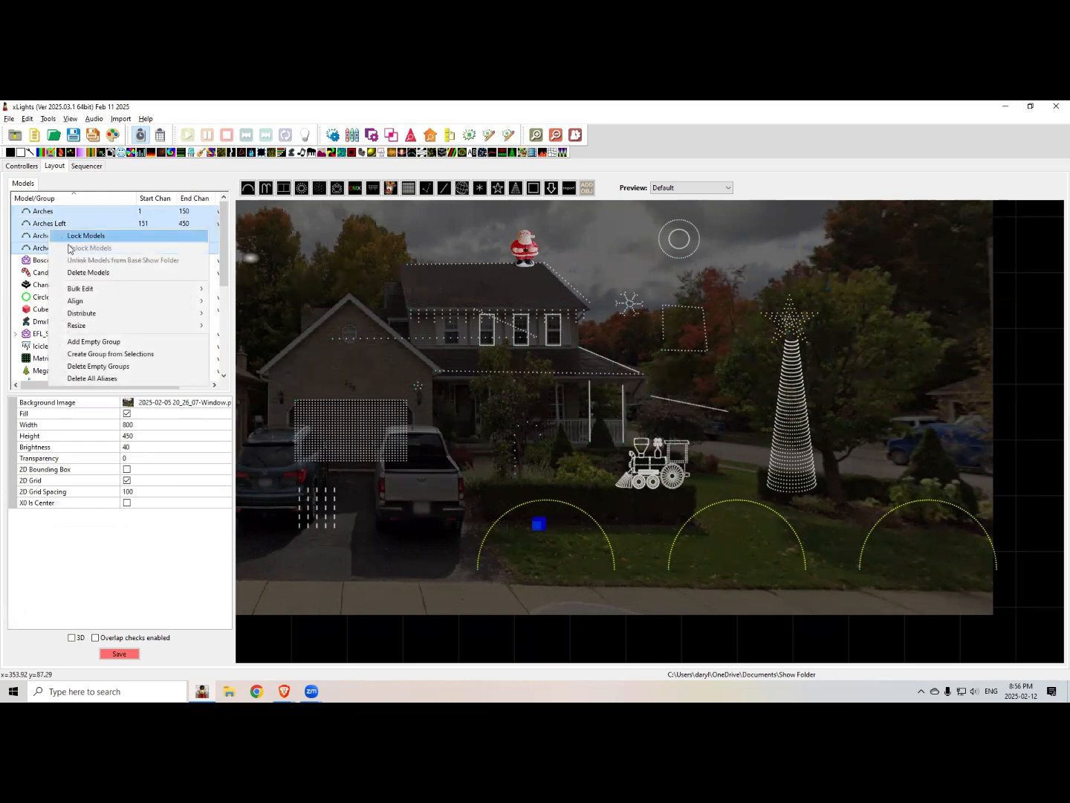
pyautogui.click(100, 356)
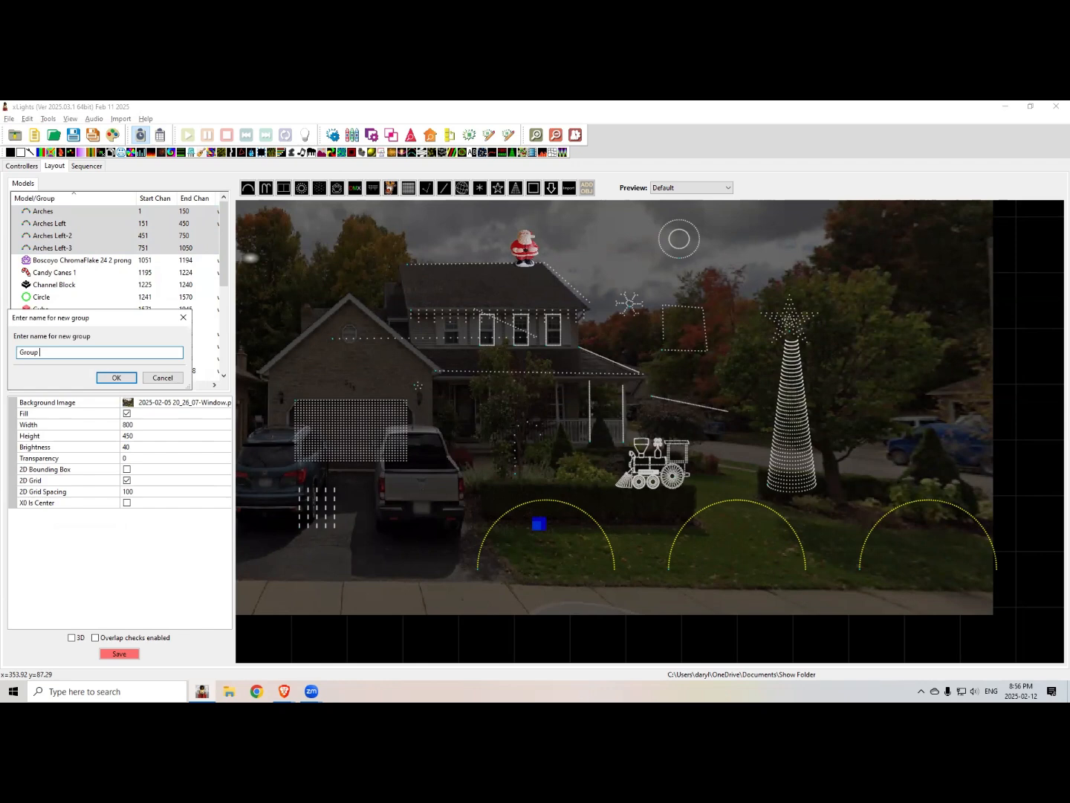
pyautogui.press('BackSpace')
pyautogui.press('Return')
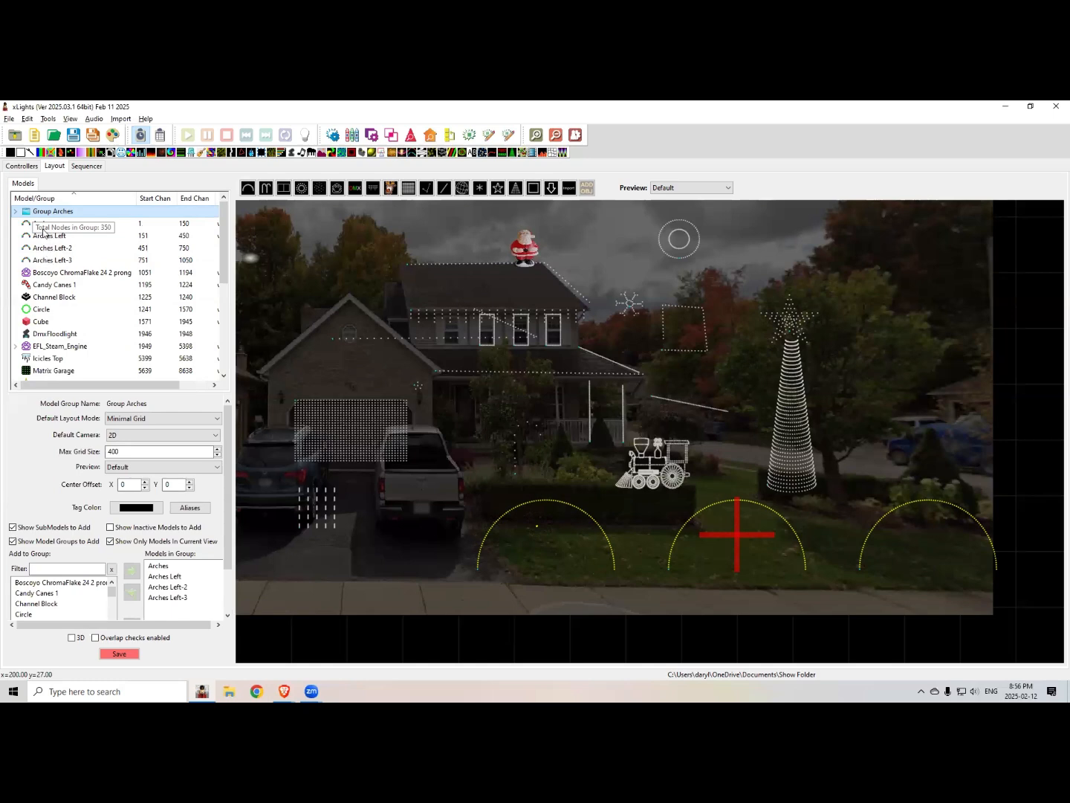
# Step: Create a group named Group All Pixels from every model, from Arches through Window Frame 4
pyautogui.click(45, 225)
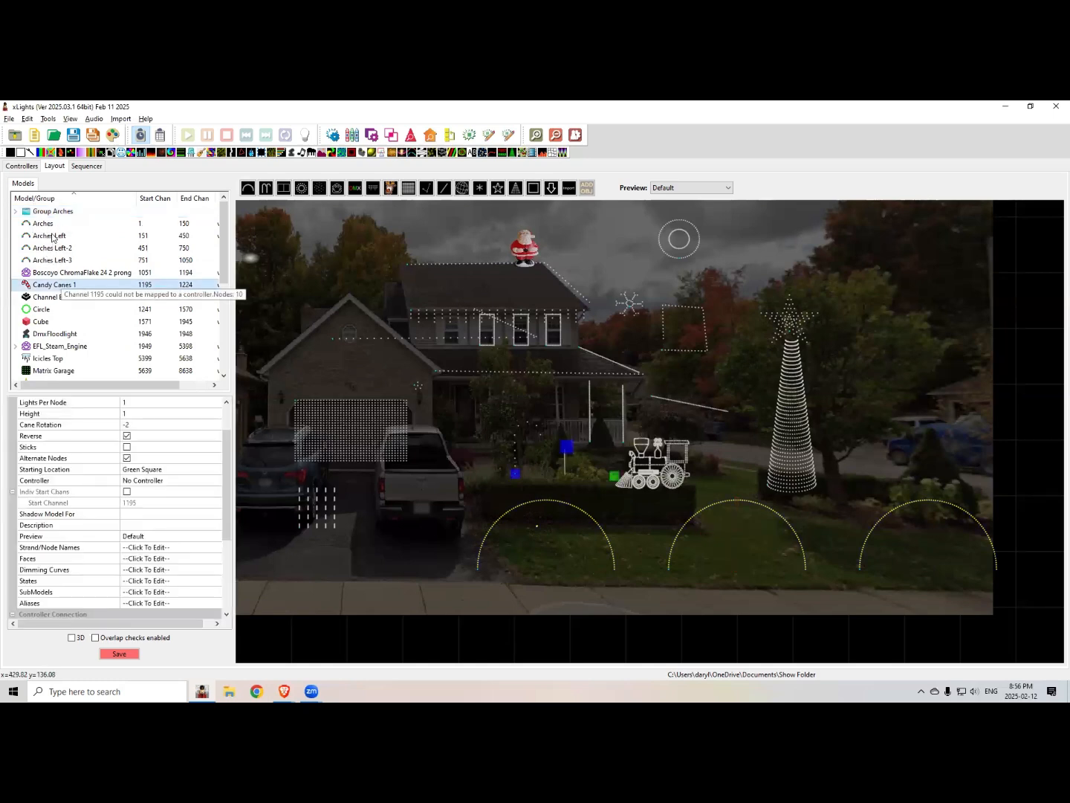
pyautogui.scroll(-10, 74, 322)
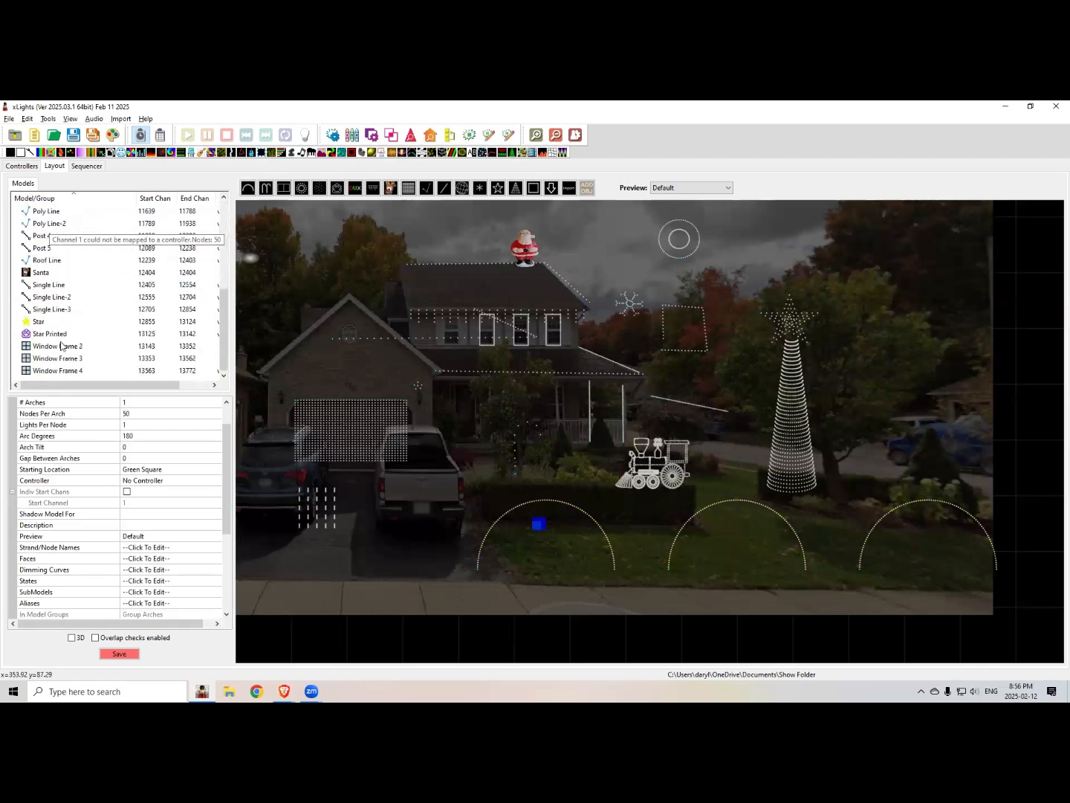
pyautogui.keyDown('shift'); pyautogui.click(67, 369); pyautogui.keyUp('shift')
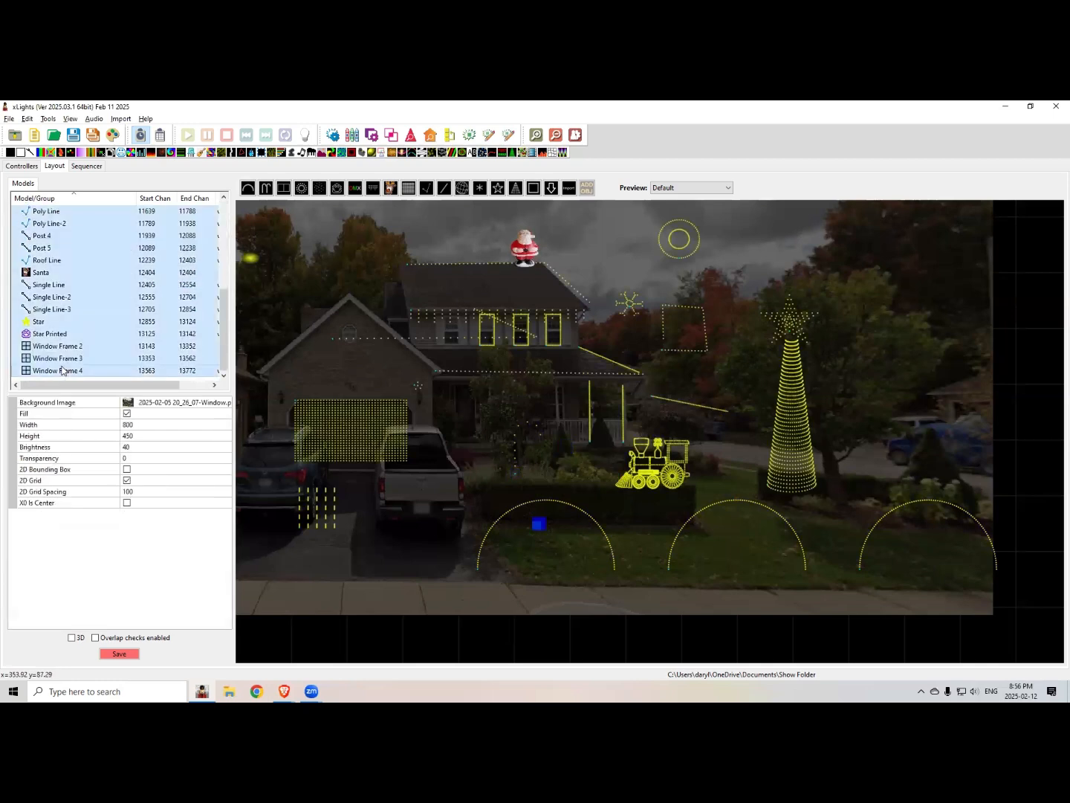
pyautogui.rightClick(72, 309)
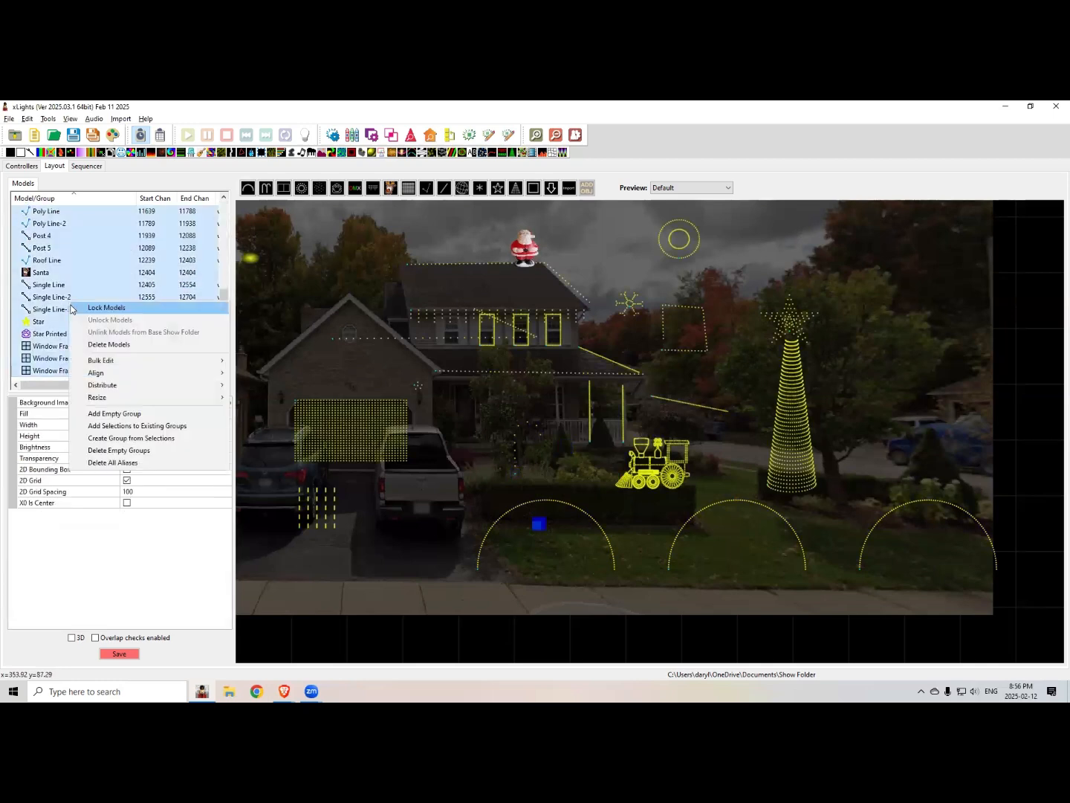
pyautogui.click(165, 438)
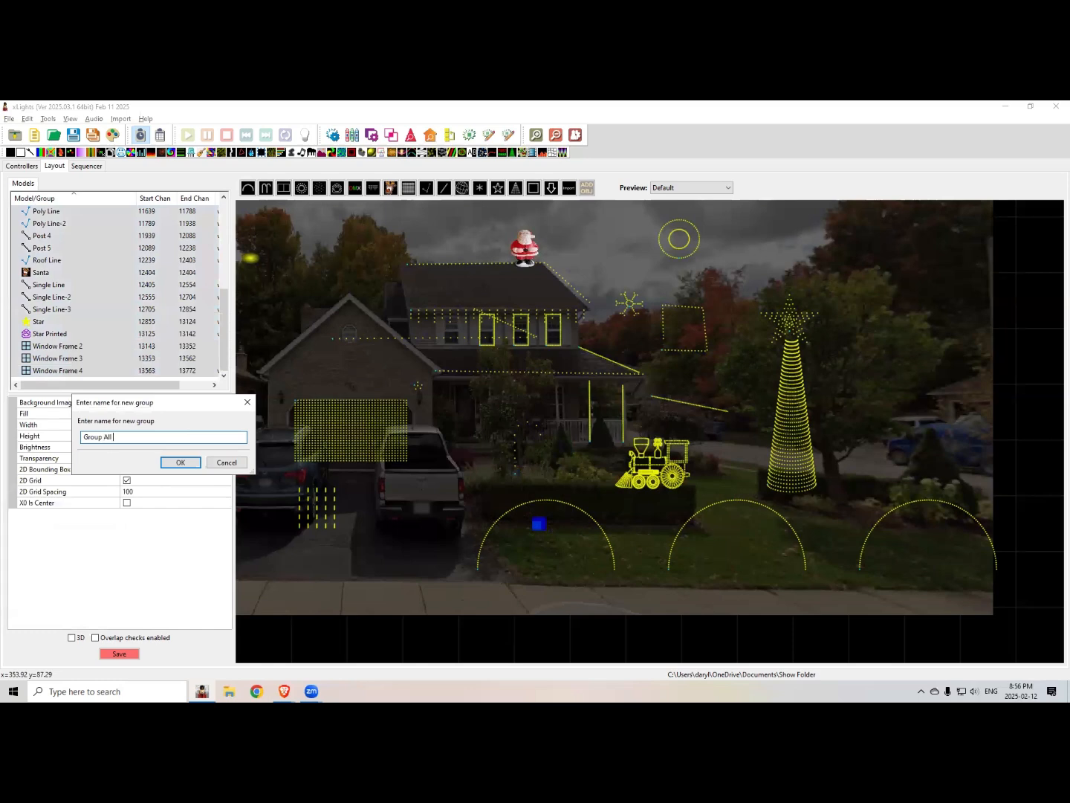
pyautogui.press('BackSpace')
pyautogui.click(184, 461)
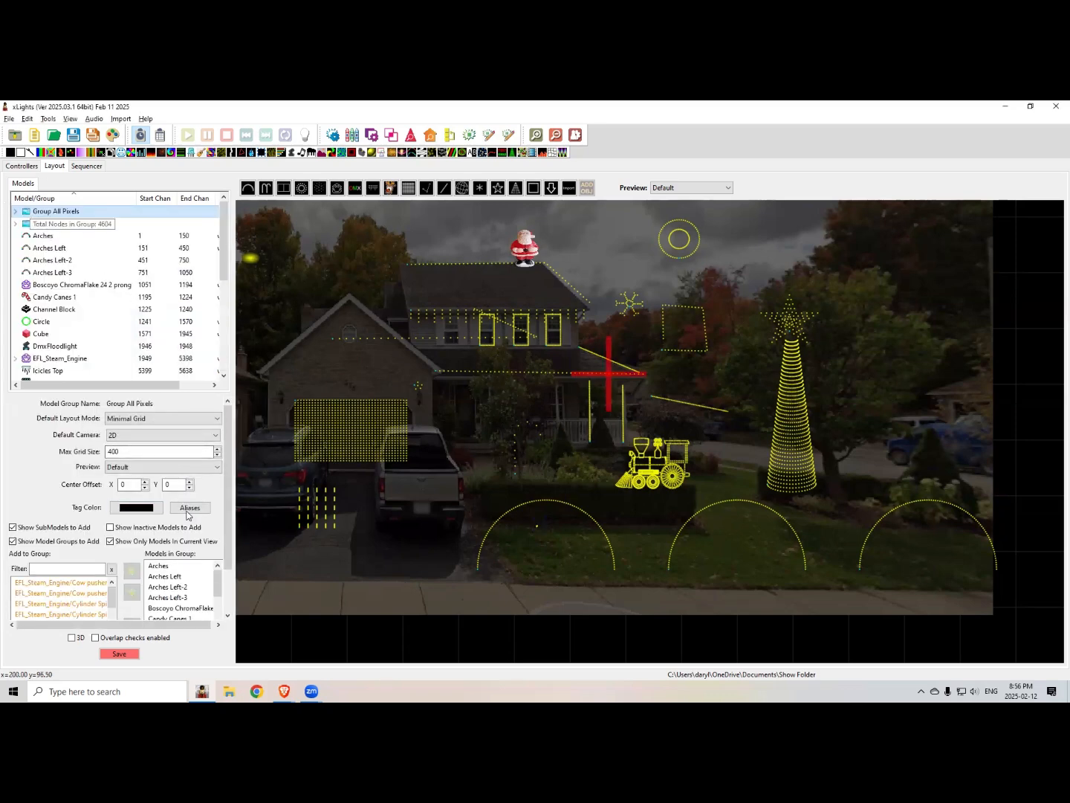
# Step: Review the models contained in Group All Pixels
pyautogui.moveTo(225, 466); pyautogui.dragTo(229, 566)
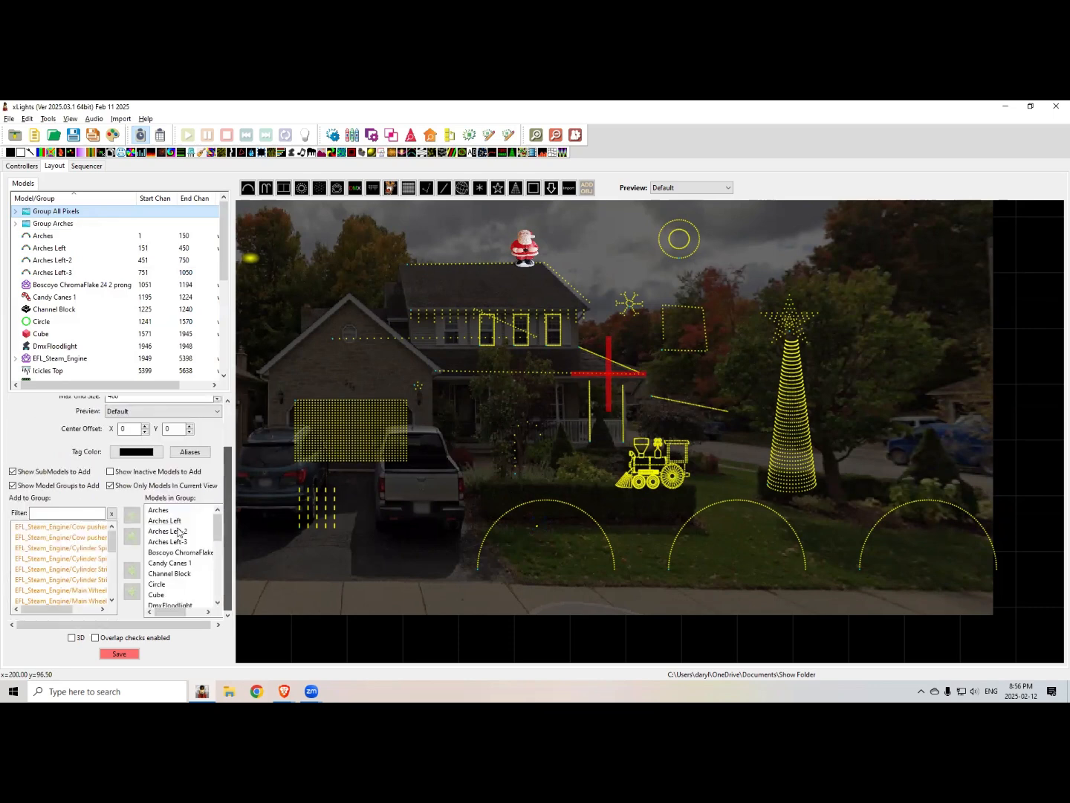
pyautogui.click(158, 595)
pyautogui.moveTo(217, 530)
pyautogui.mouseDown()
pyautogui.moveTo(217, 580)
pyautogui.moveTo(217, 532)
pyautogui.mouseUp()
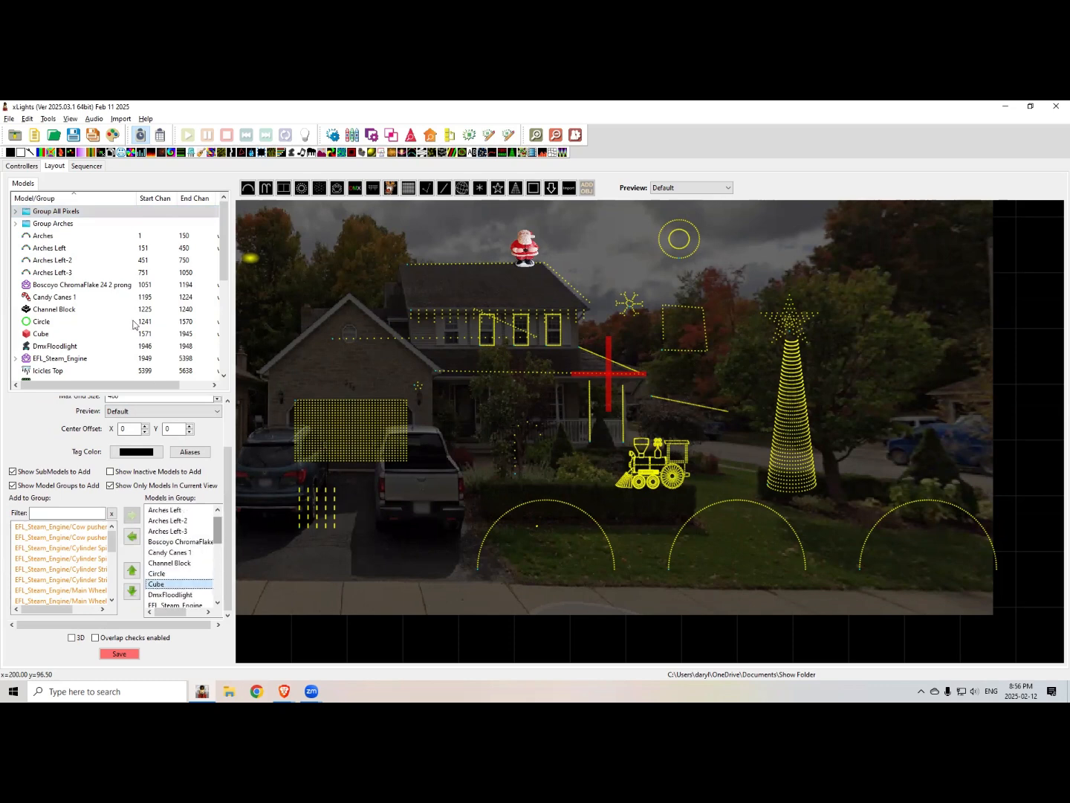
# Step: Sort the models in Group Arches by location
pyautogui.click(50, 225)
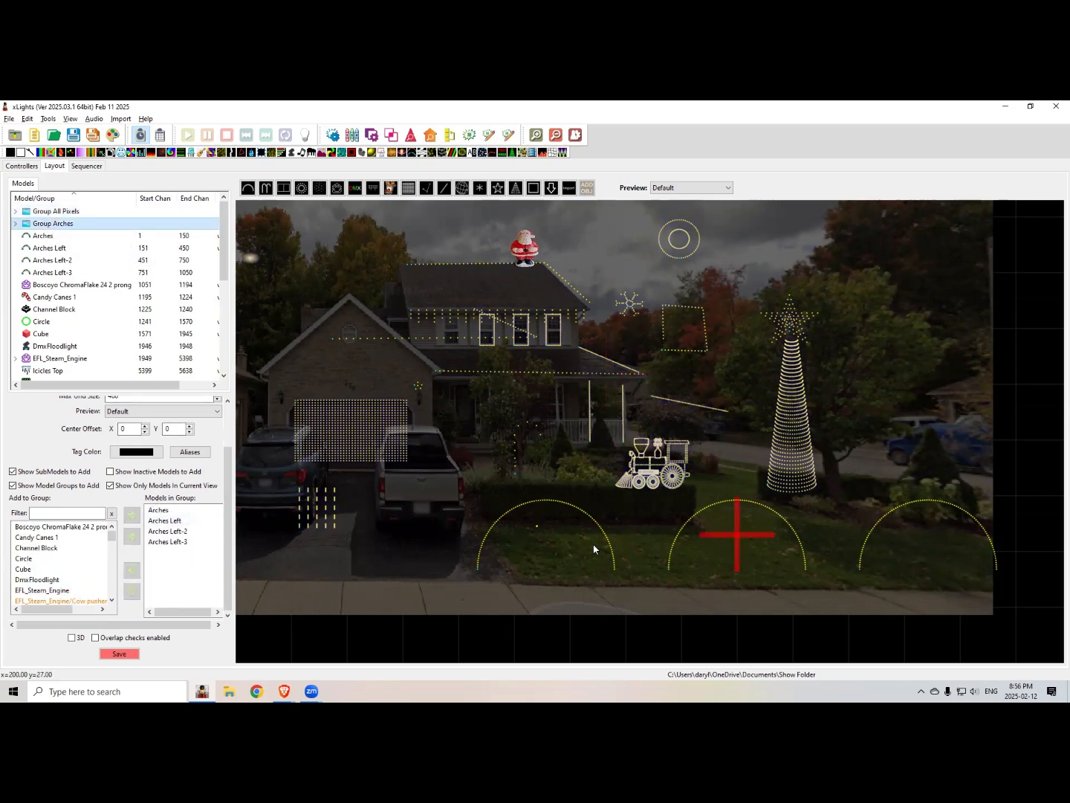
pyautogui.rightClick(168, 523)
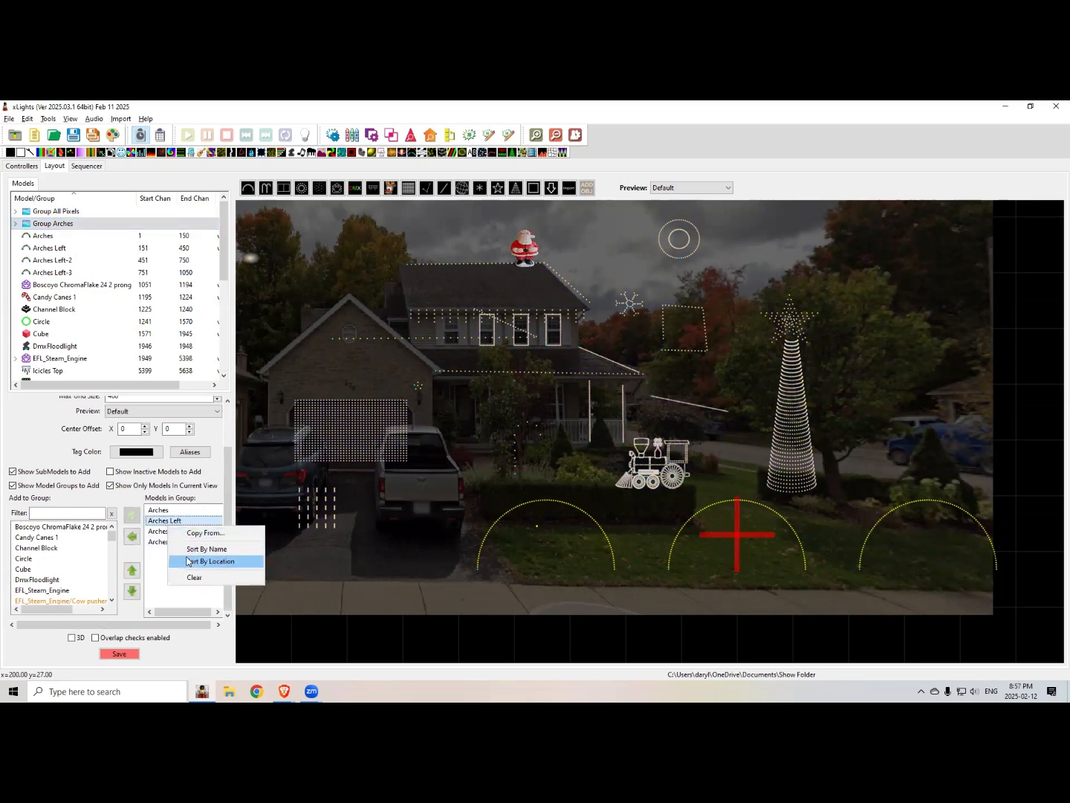
pyautogui.click(193, 562)
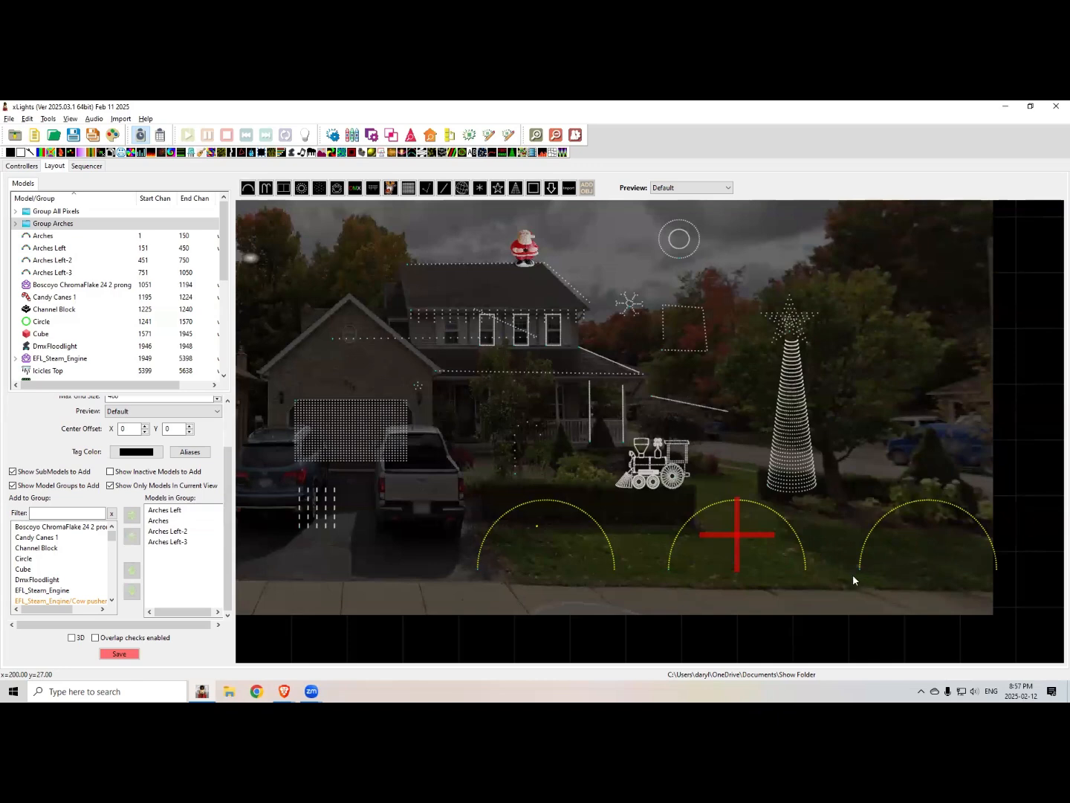
pyautogui.scroll(-2, 854, 575)
pyautogui.moveTo(819, 576); pyautogui.dragTo(747, 560)
pyautogui.moveTo(451, 538); pyautogui.dragTo(464, 544)
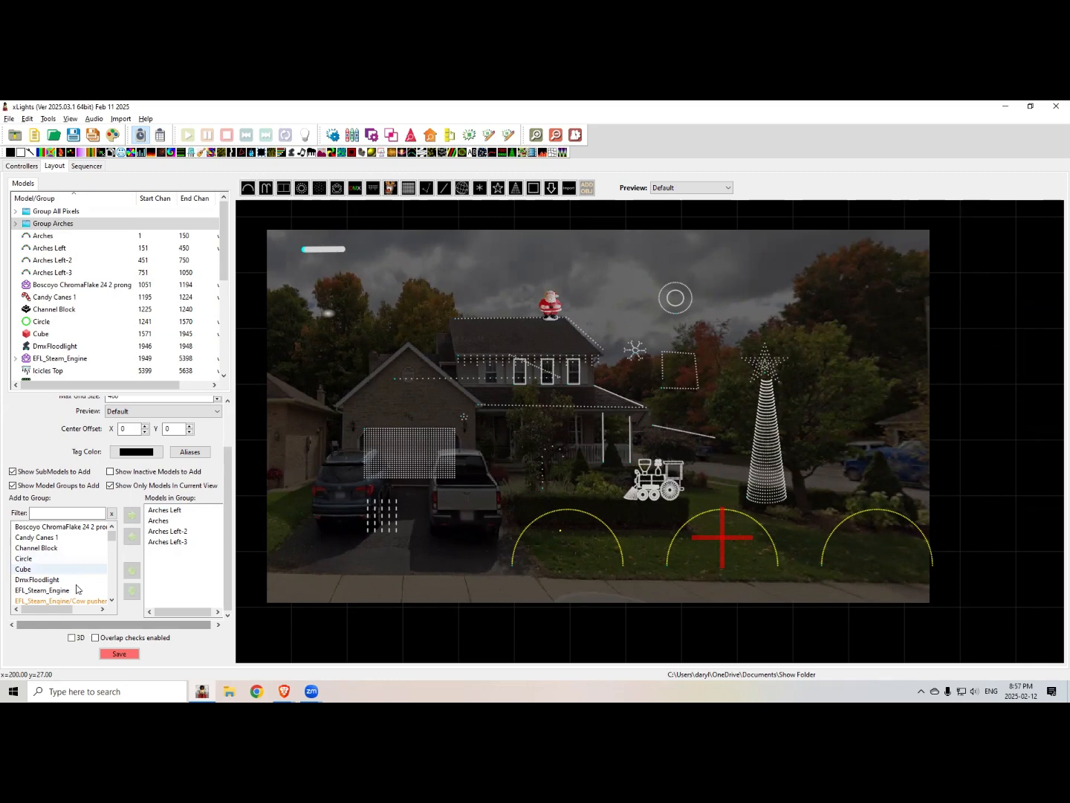
# Step: Hide submodels and model groups from the models available to add to Group Arches, and look through the shortened list
pyautogui.scroll(-2, 72, 570)
pyautogui.scroll(2, 71, 571)
pyautogui.scroll(-1, 75, 568)
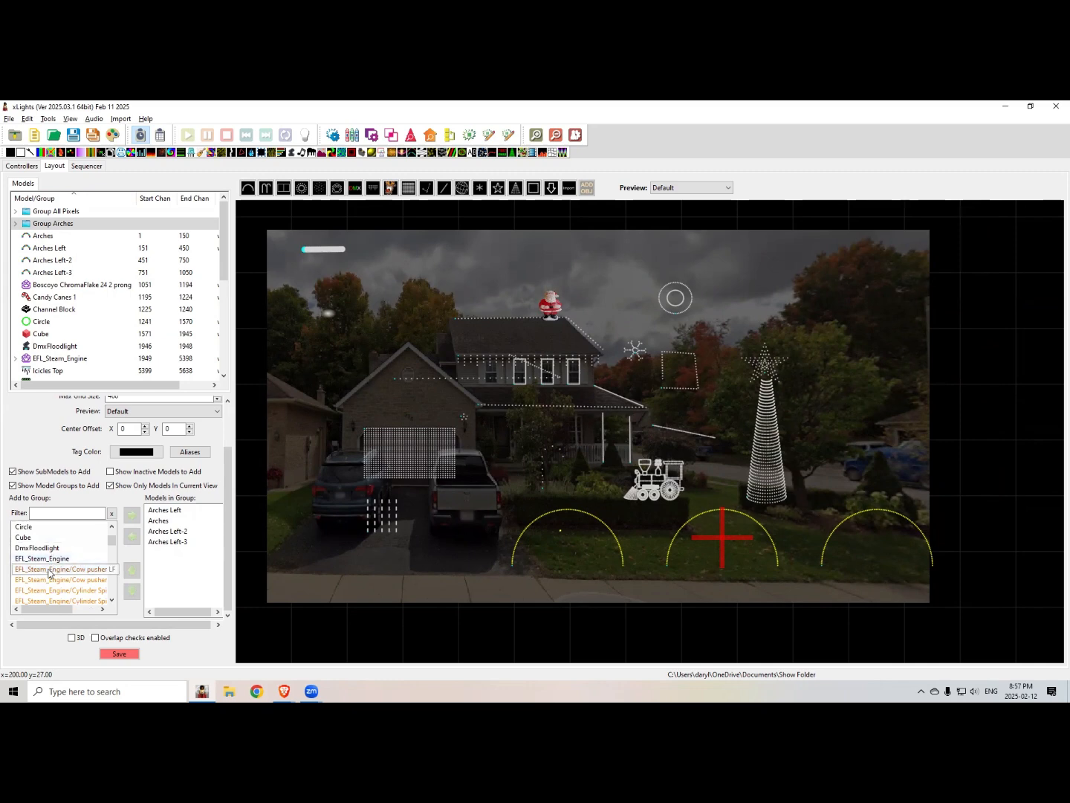
pyautogui.click(12, 471)
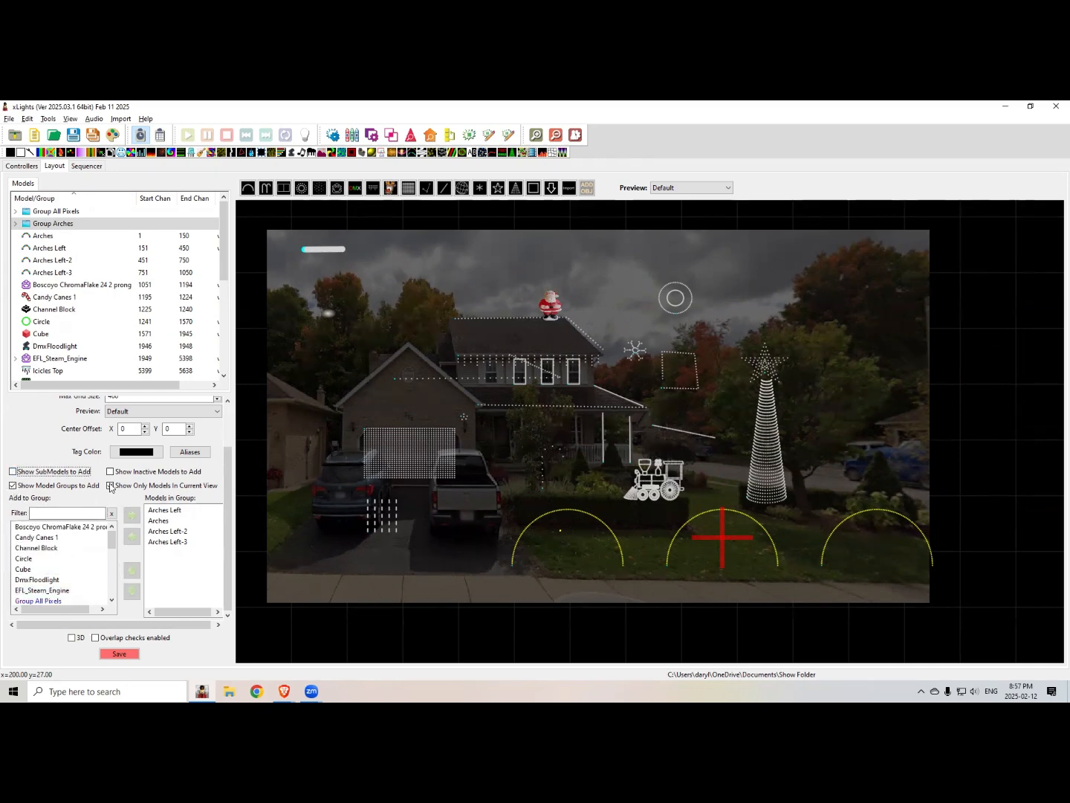
pyautogui.click(13, 486)
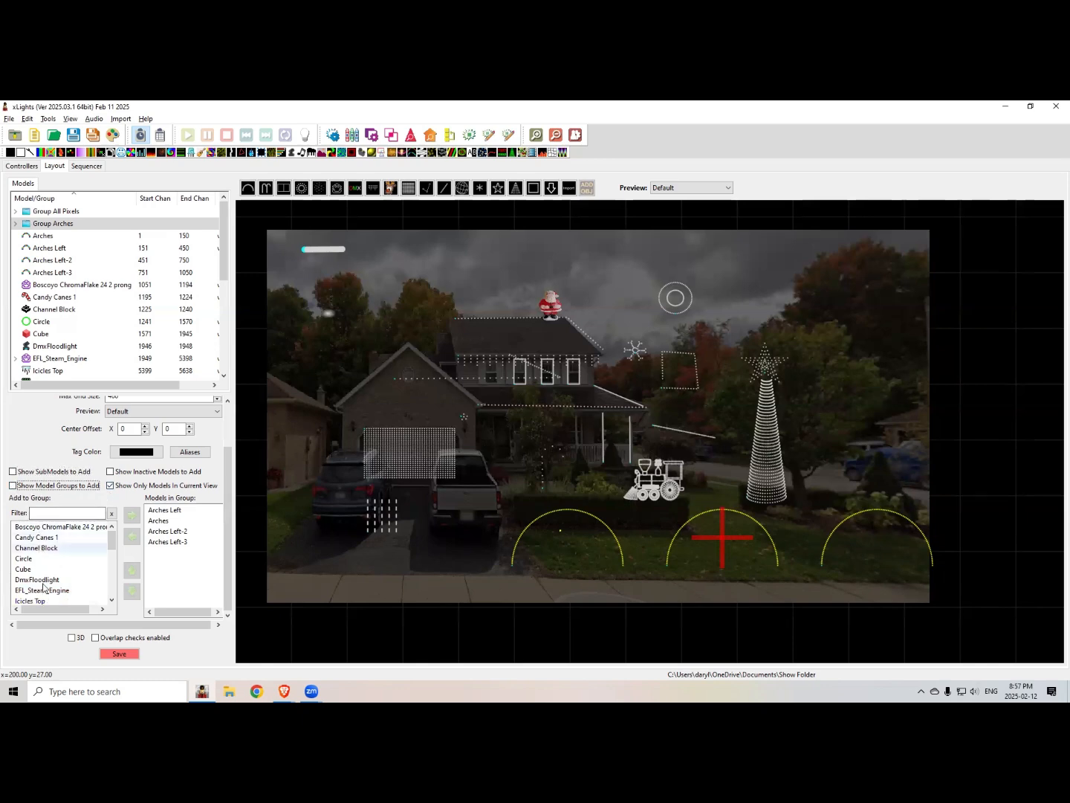
pyautogui.scroll(-5, 113, 540)
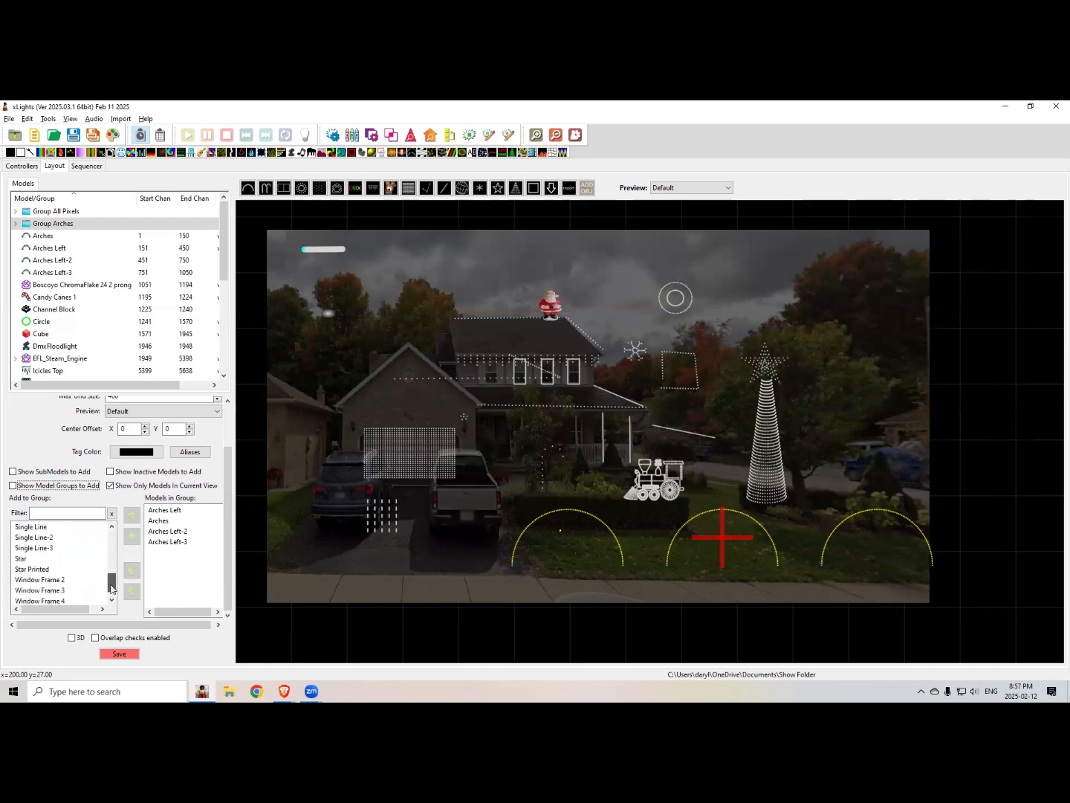
pyautogui.scroll(5, 115, 531)
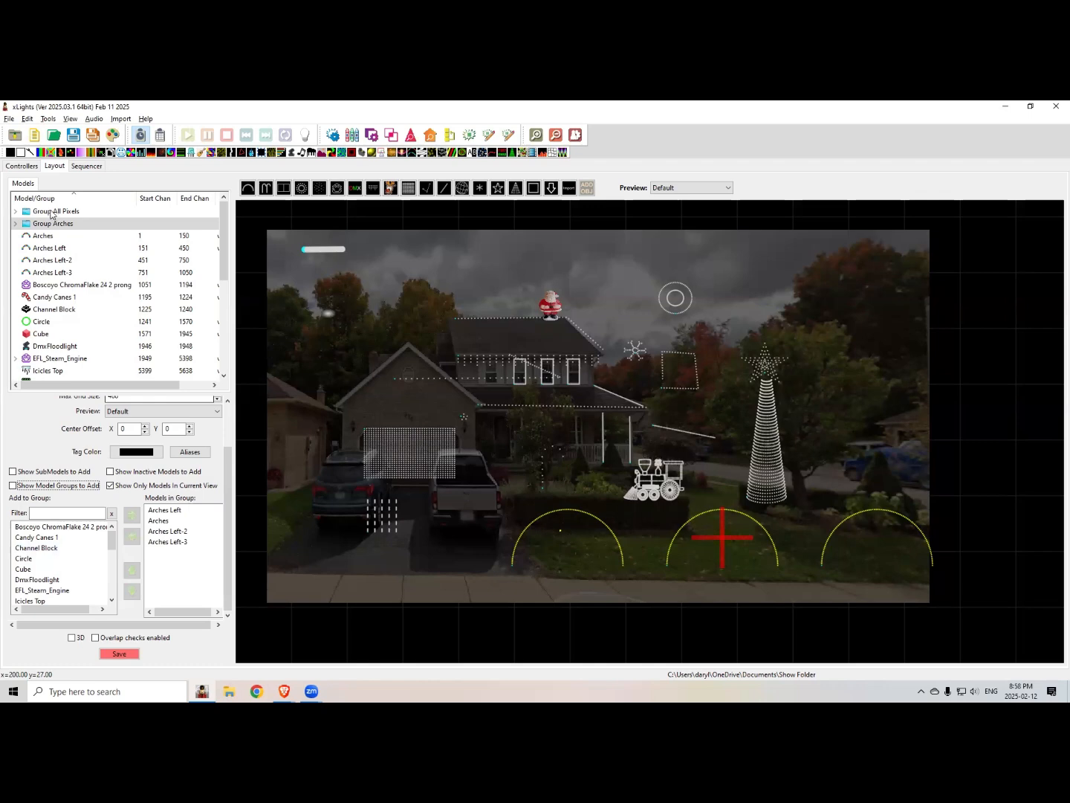
# Step: Check the Groups slide in Google Slides, then return to xLights and compare the center markers of Group Arches and Group All Pixels
pyautogui.hotkey('alt', 'Tab')
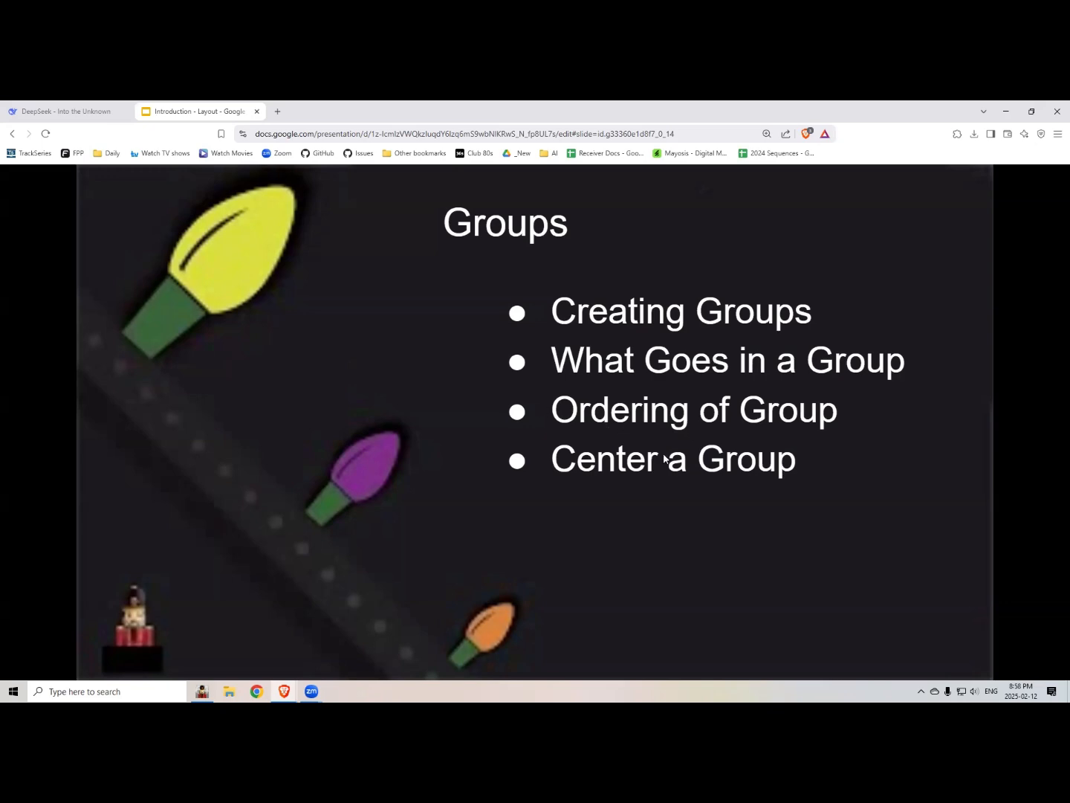
pyautogui.hotkey('alt', 'Tab')
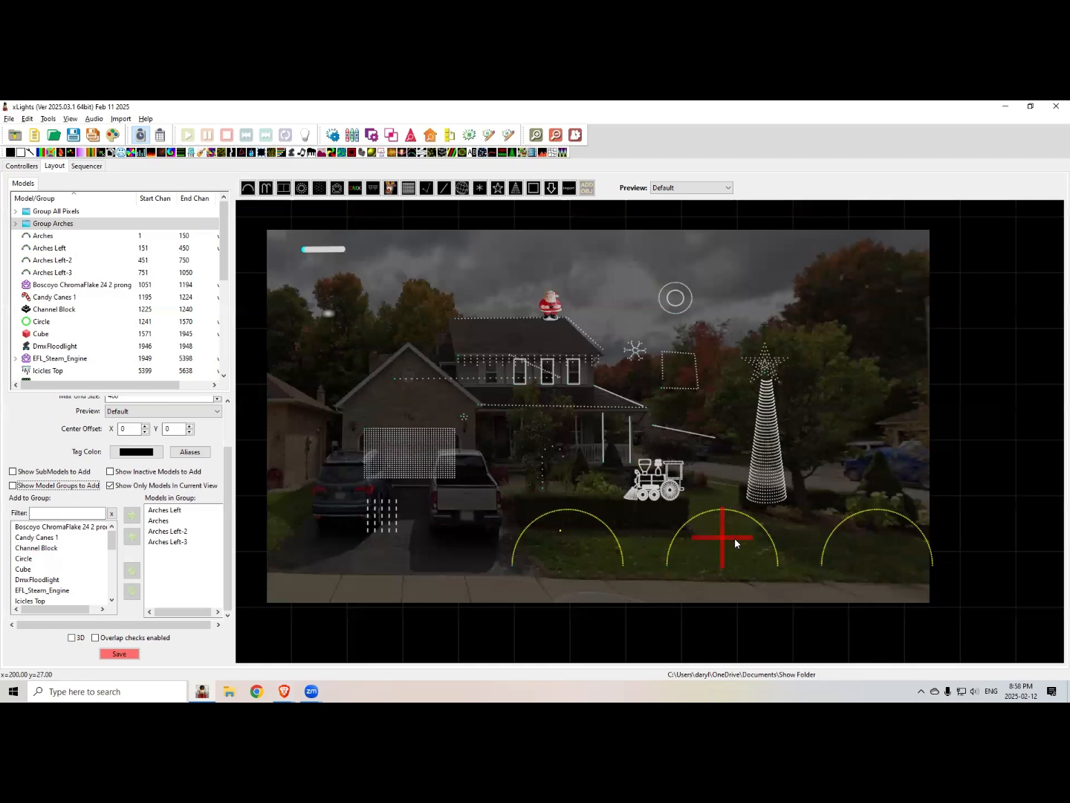
pyautogui.moveTo(693, 533); pyautogui.dragTo(686, 532)
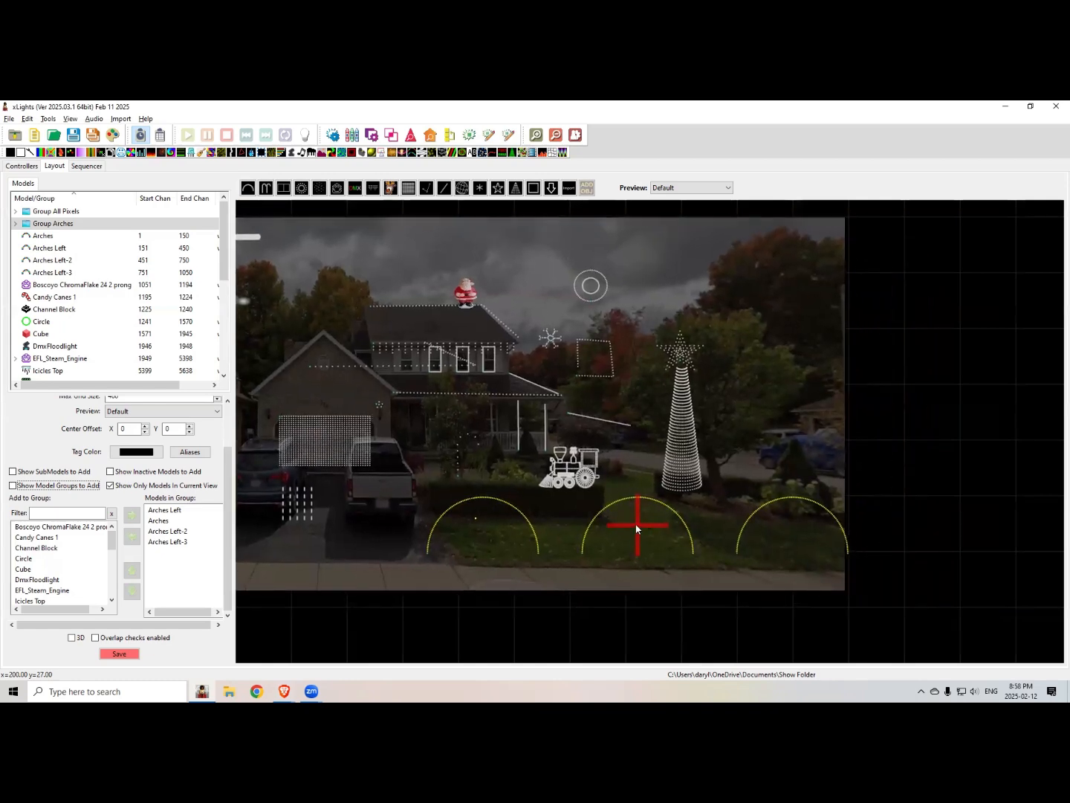
pyautogui.click(59, 210)
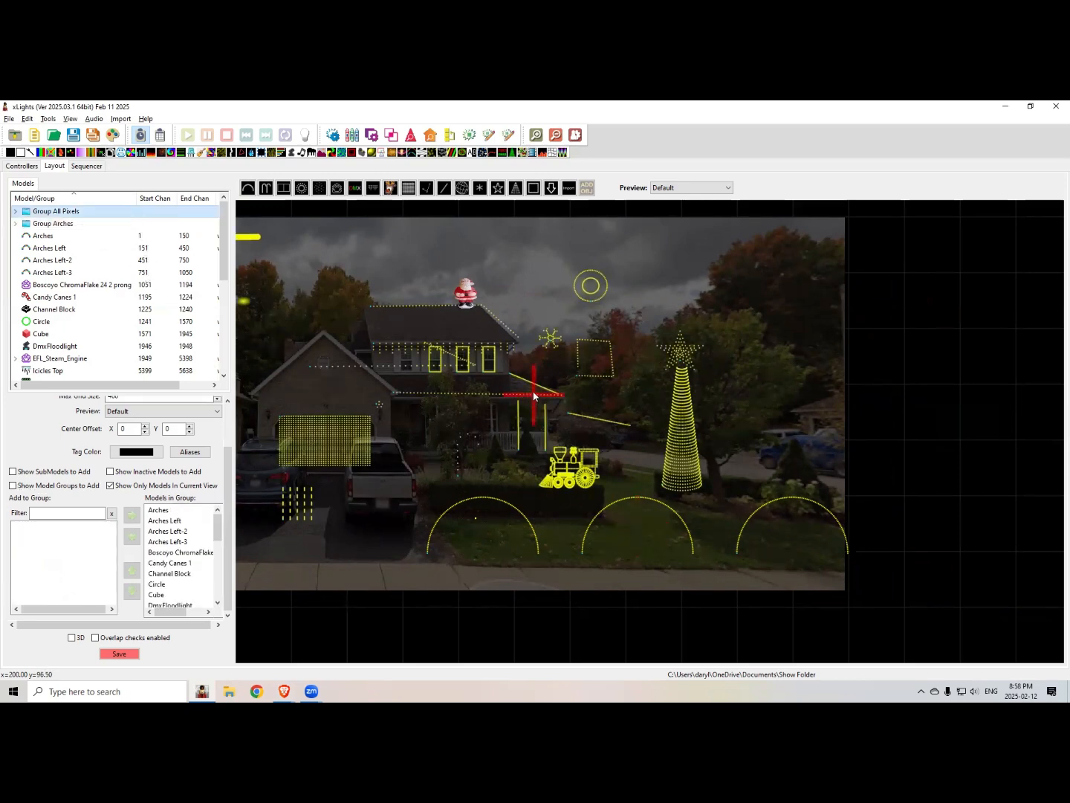
pyautogui.moveTo(551, 402); pyautogui.dragTo(665, 418)
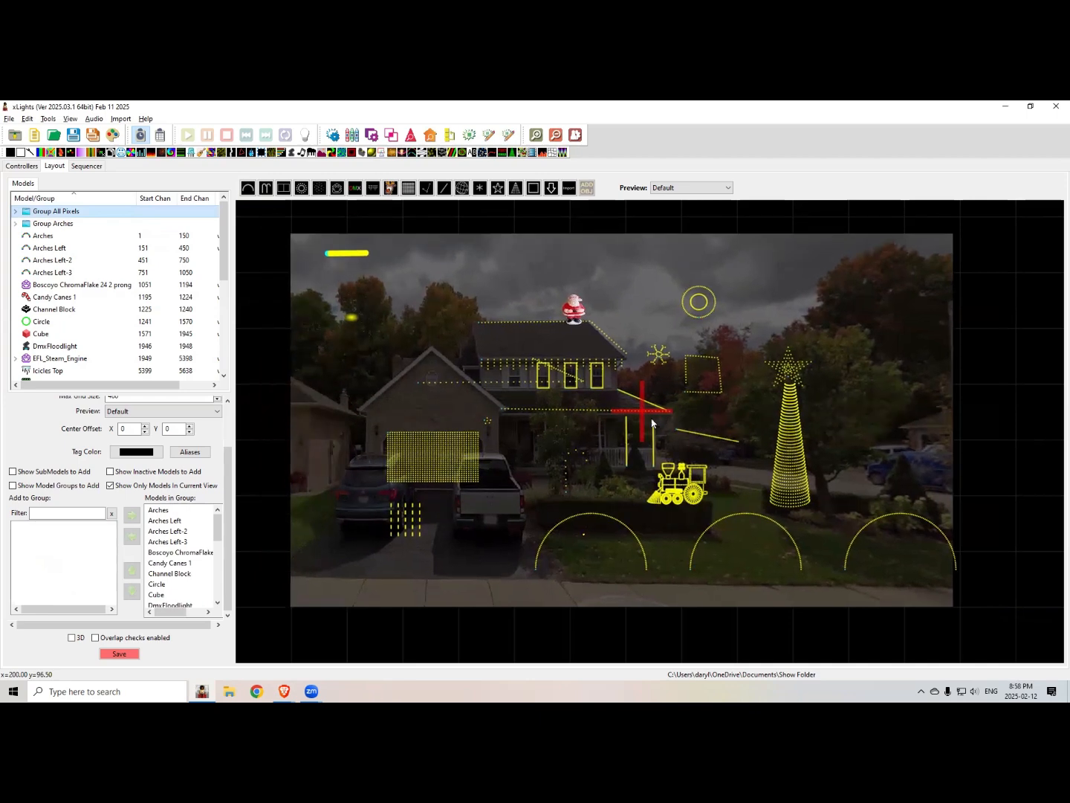
pyautogui.click(556, 436)
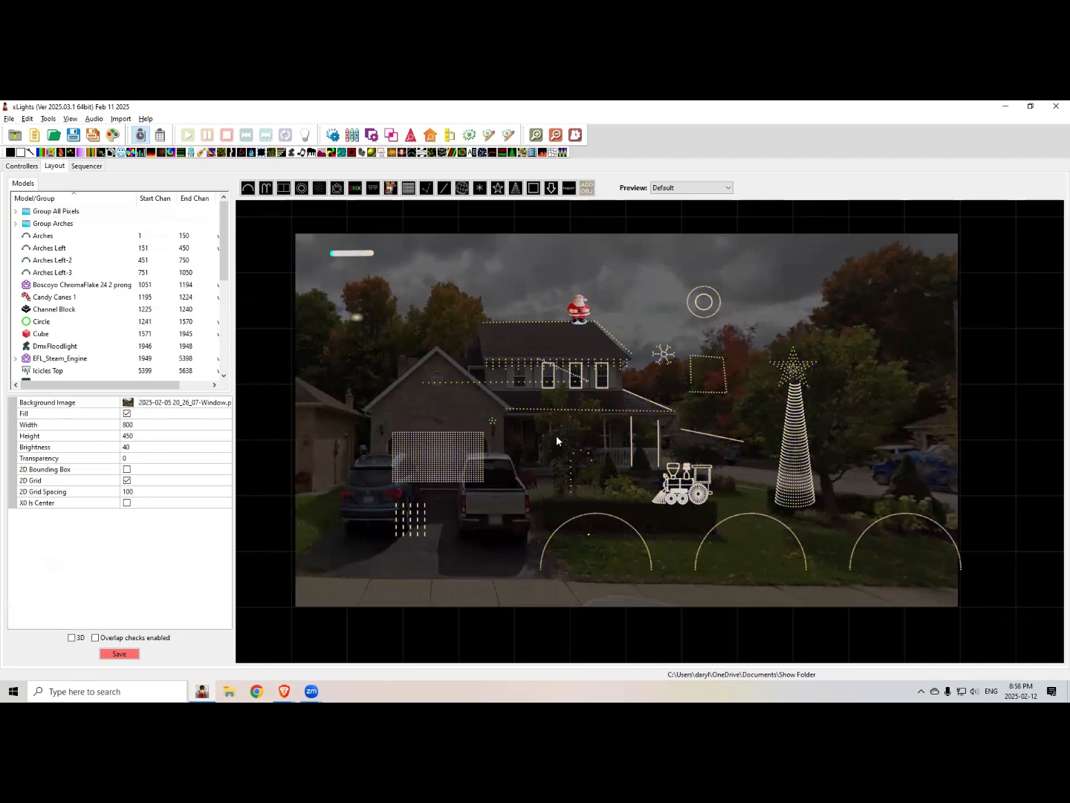
pyautogui.rightClick(557, 436)
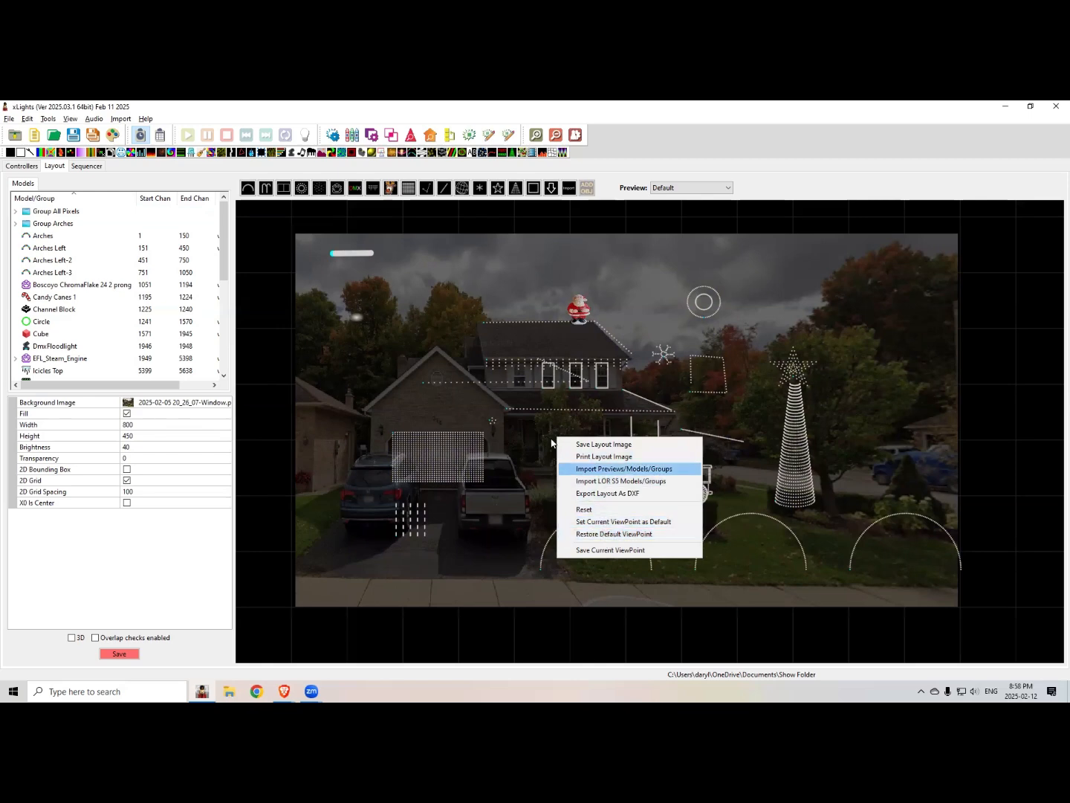
pyautogui.click(477, 454)
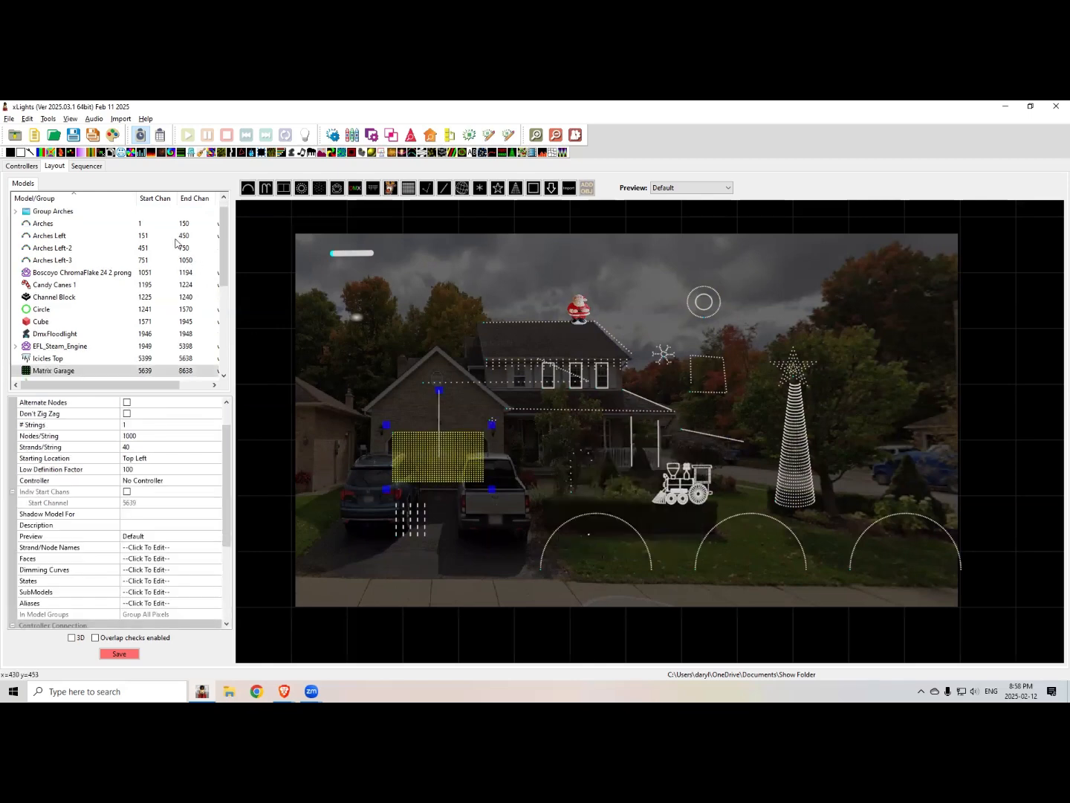
pyautogui.scroll(1, 61, 217)
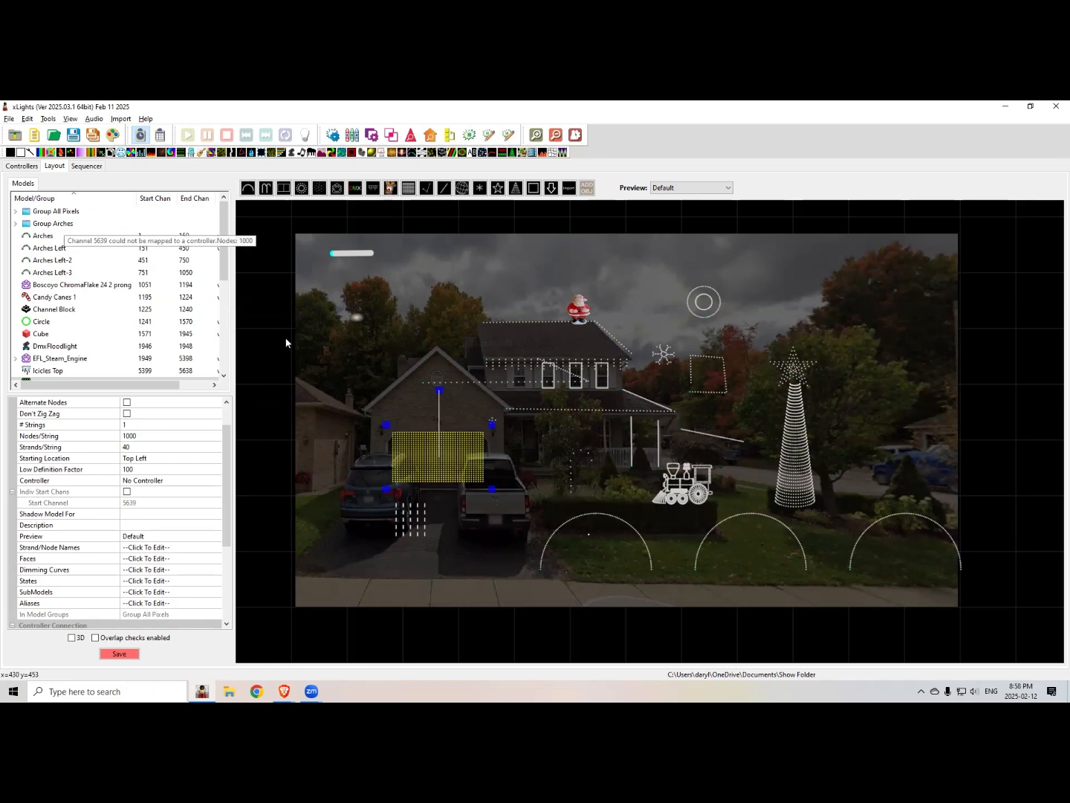
# Step: Set the center offset of Group All Pixels to X -317, Y -140, between the garage and the porch posts
pyautogui.click(57, 213)
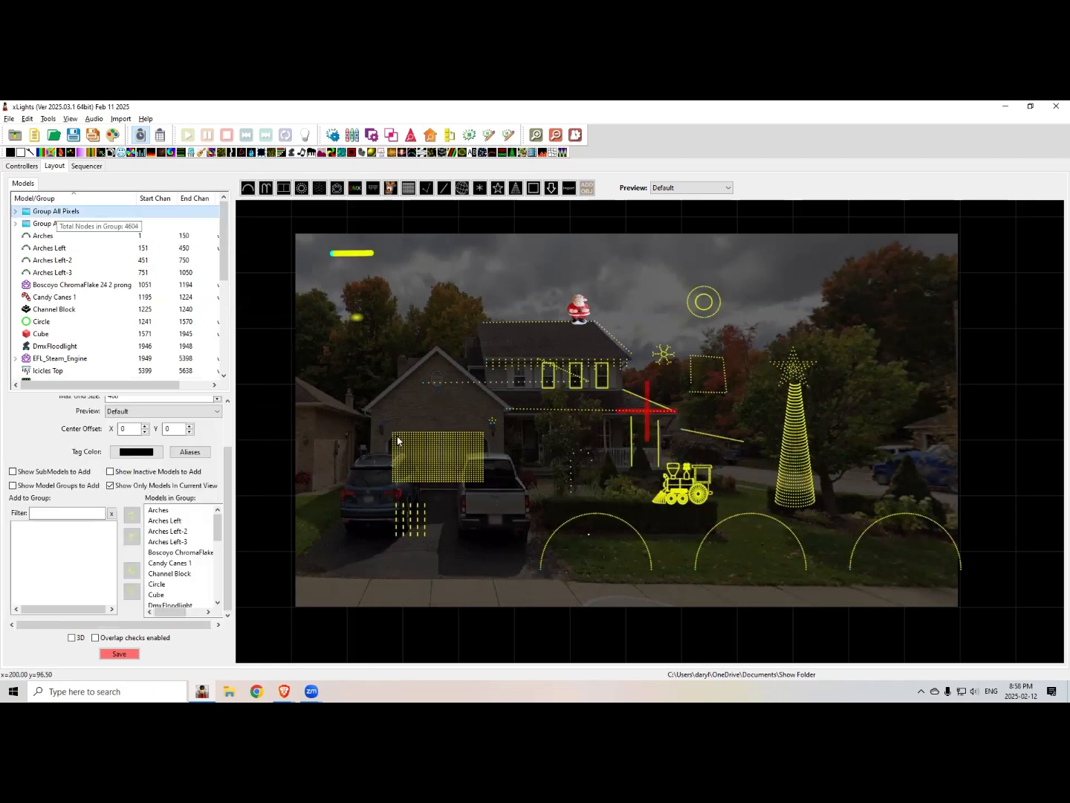
pyautogui.rightClick(548, 437)
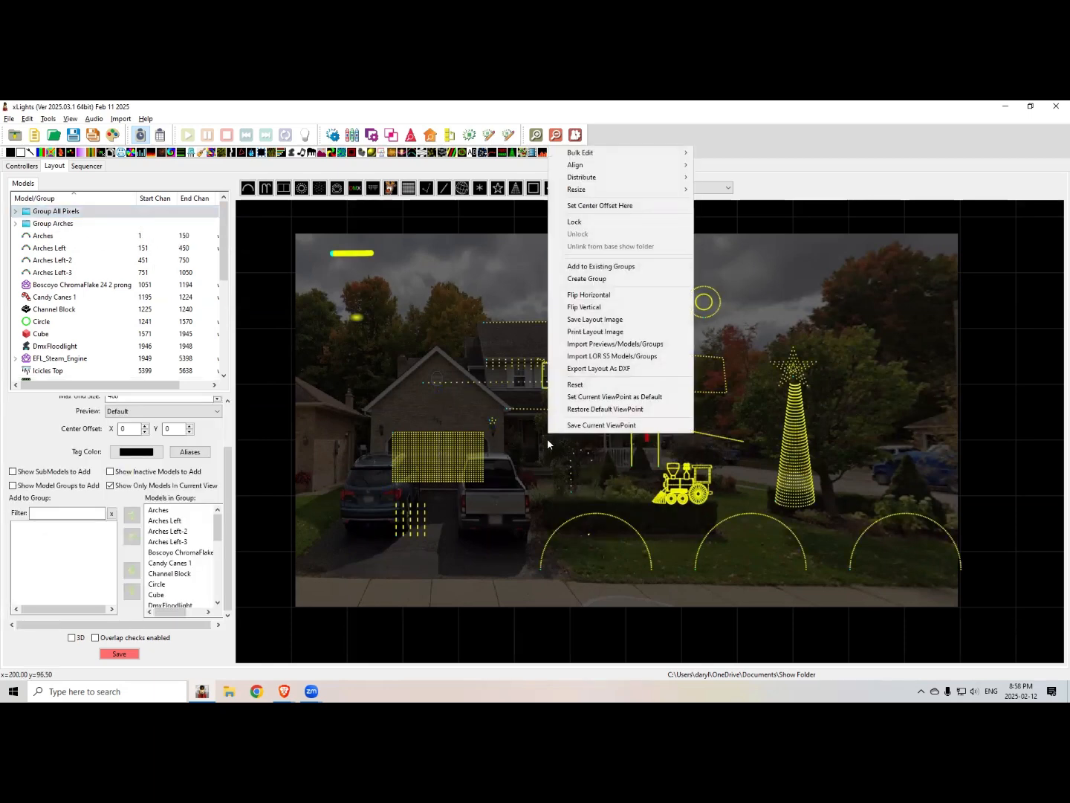
pyautogui.click(587, 204)
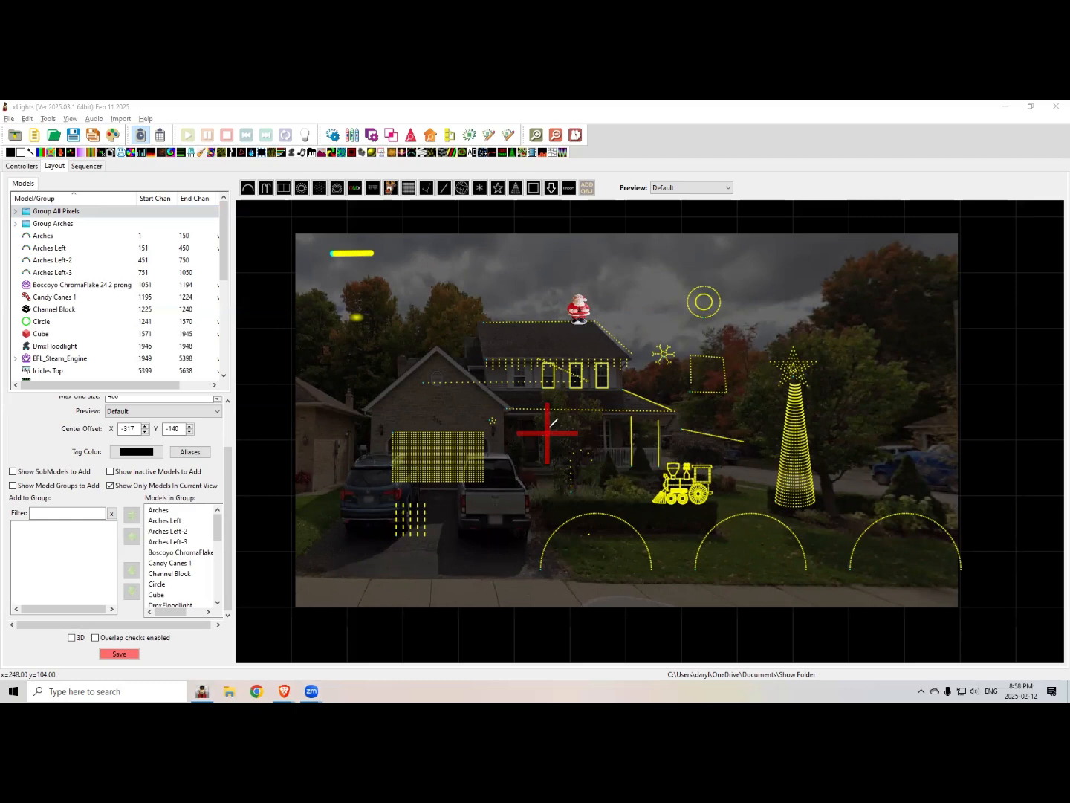
pyautogui.moveTo(548, 434); pyautogui.dragTo(671, 347)
pyautogui.moveTo(548, 435); pyautogui.dragTo(615, 512)
pyautogui.moveTo(425, 555)
pyautogui.mouseDown()
pyautogui.moveTo(497, 446)
pyautogui.moveTo(546, 435)
pyautogui.mouseUp()
pyautogui.moveTo(436, 414)
pyautogui.mouseDown()
pyautogui.moveTo(536, 435)
pyautogui.moveTo(505, 356)
pyautogui.mouseUp()
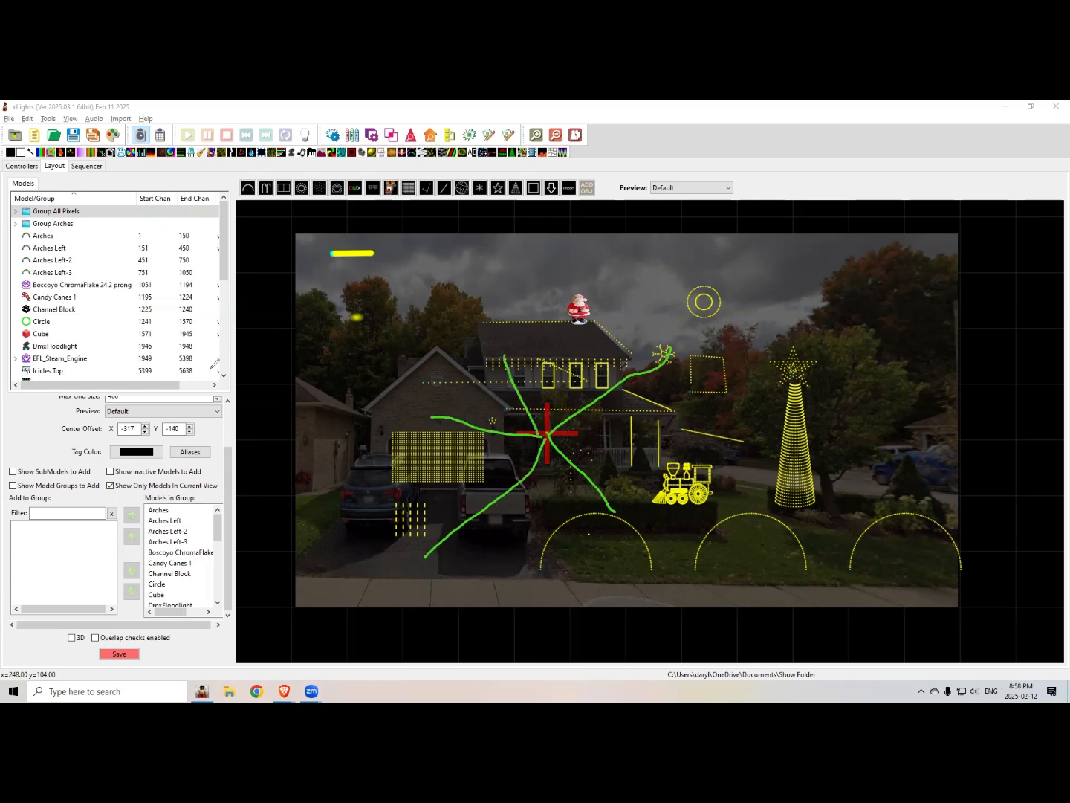
pyautogui.moveTo(430, 451)
pyautogui.mouseDown()
pyautogui.moveTo(456, 462)
pyautogui.moveTo(451, 449)
pyautogui.moveTo(427, 474)
pyautogui.mouseUp()
pyautogui.moveTo(790, 445)
pyautogui.mouseDown()
pyautogui.moveTo(802, 458)
pyautogui.moveTo(789, 465)
pyautogui.mouseUp()
pyautogui.click(68, 223)
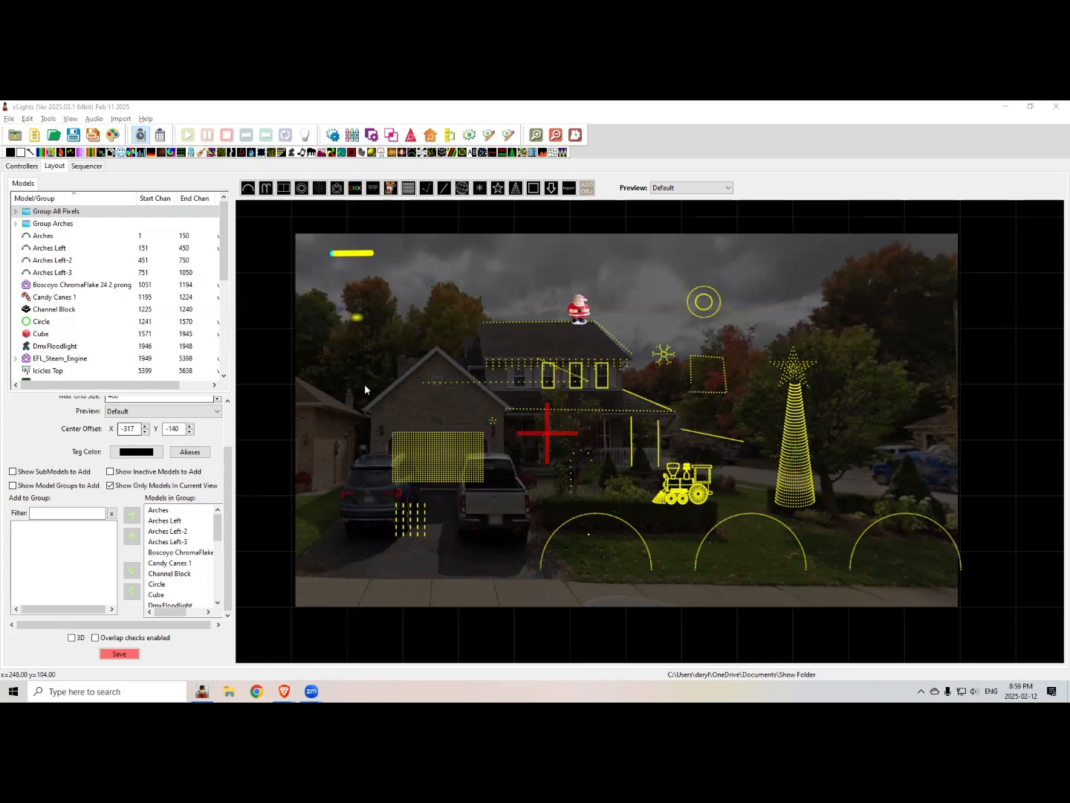
# Step: Switch to Google Slides and go to the Tuning/Tweaks slide
pyautogui.hotkey('alt', 'Tab')
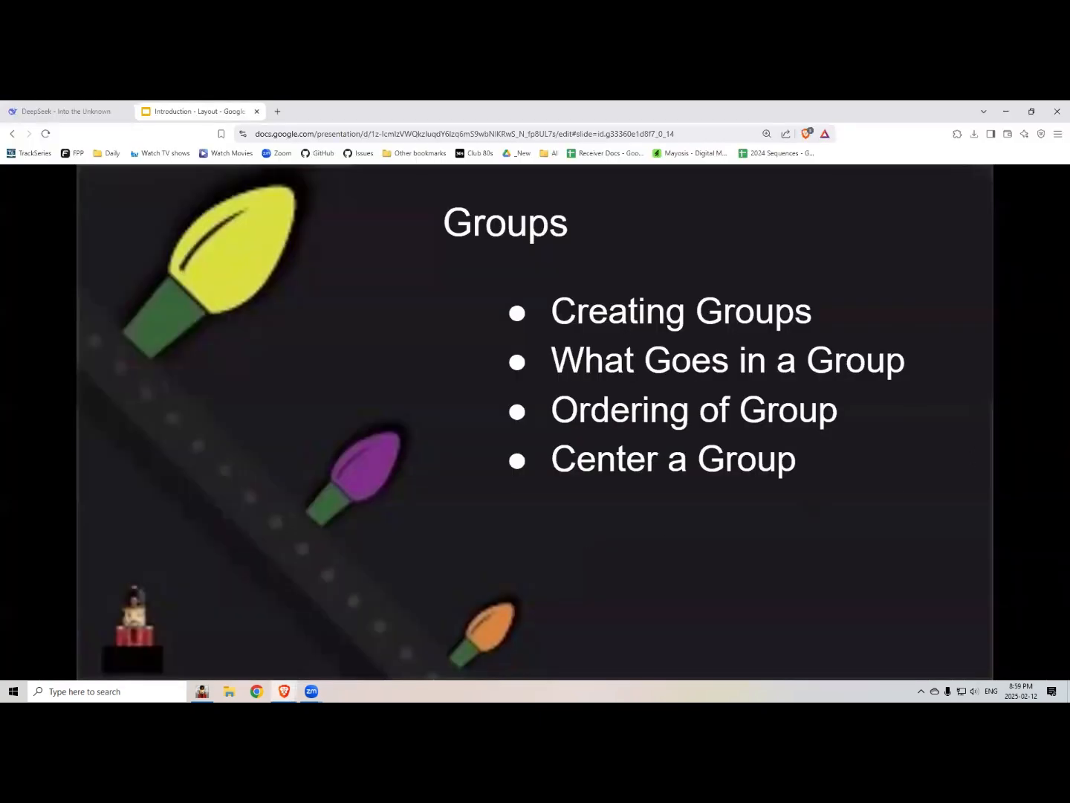
pyautogui.press('Right')
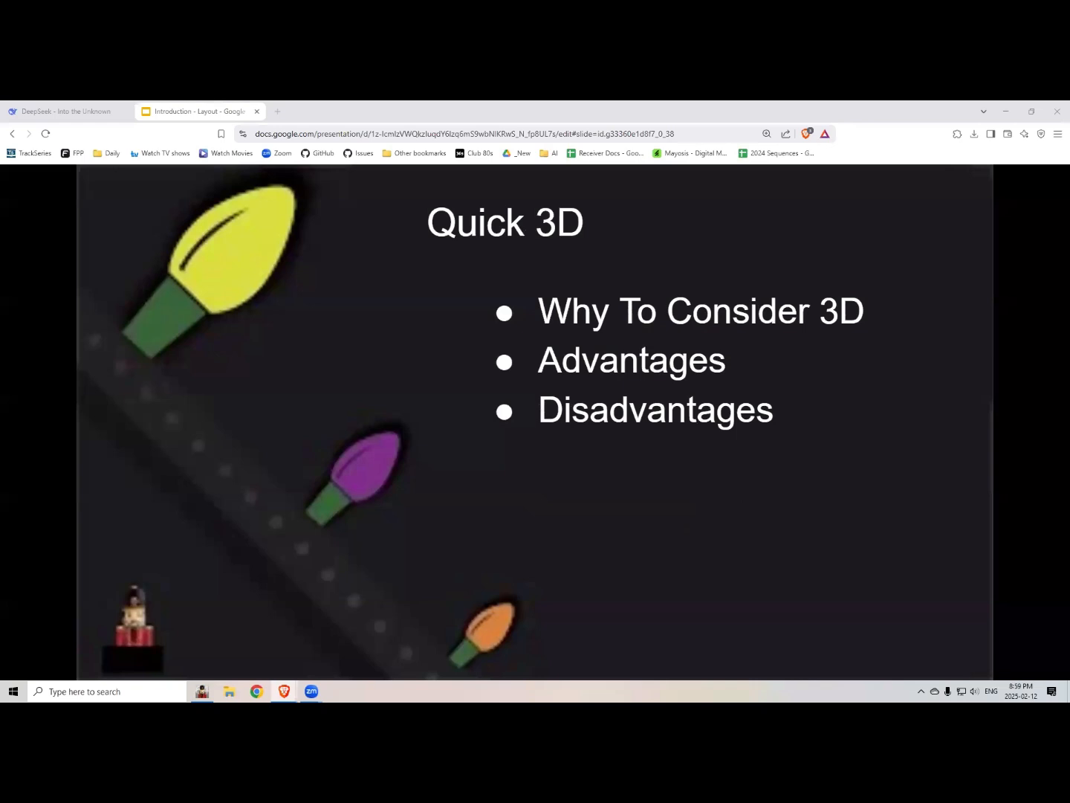
pyautogui.press('Right')
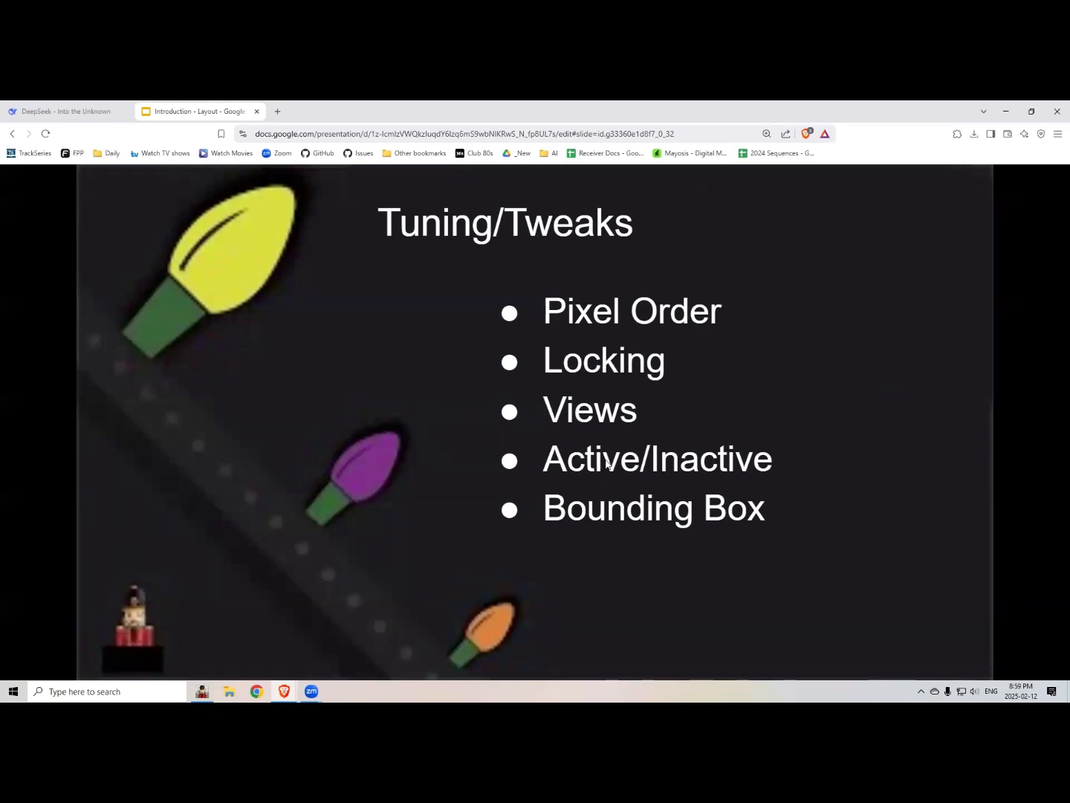
# Step: Return to xLights and make the Circle model inactive
pyautogui.hotkey('alt', 'Tab')
pyautogui.hotkey('alt', 'Tab')
pyautogui.hotkey('alt', 'Tab')
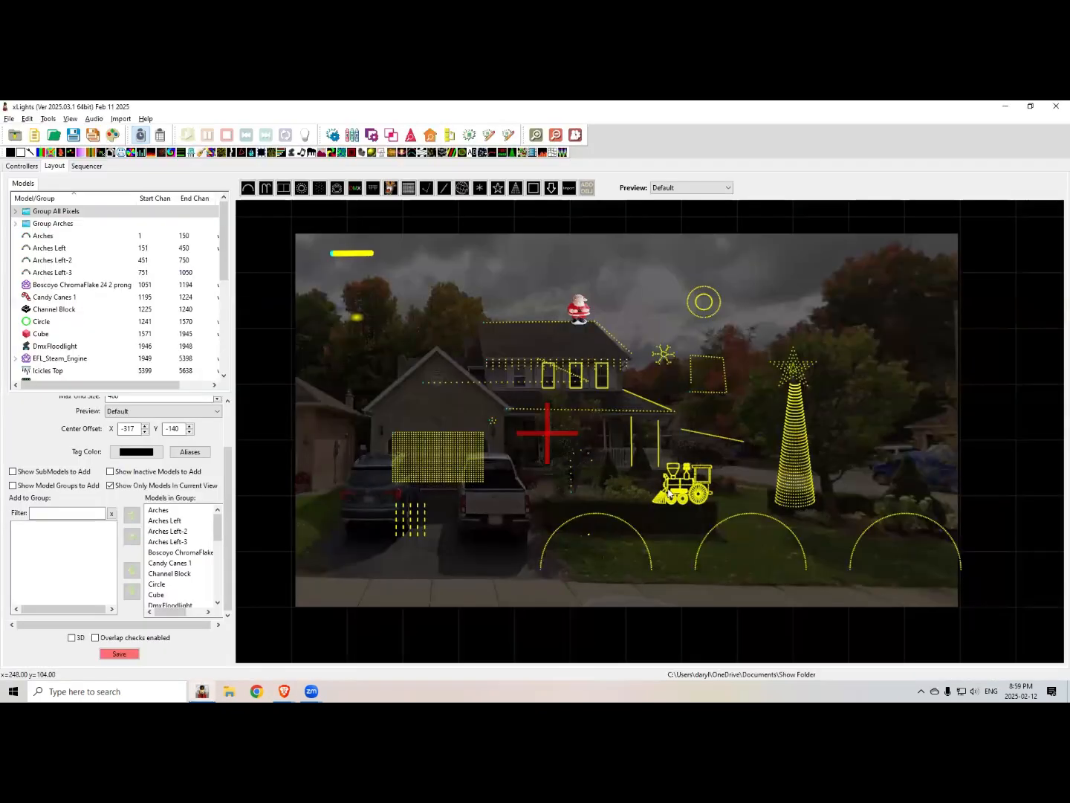
pyautogui.click(707, 308)
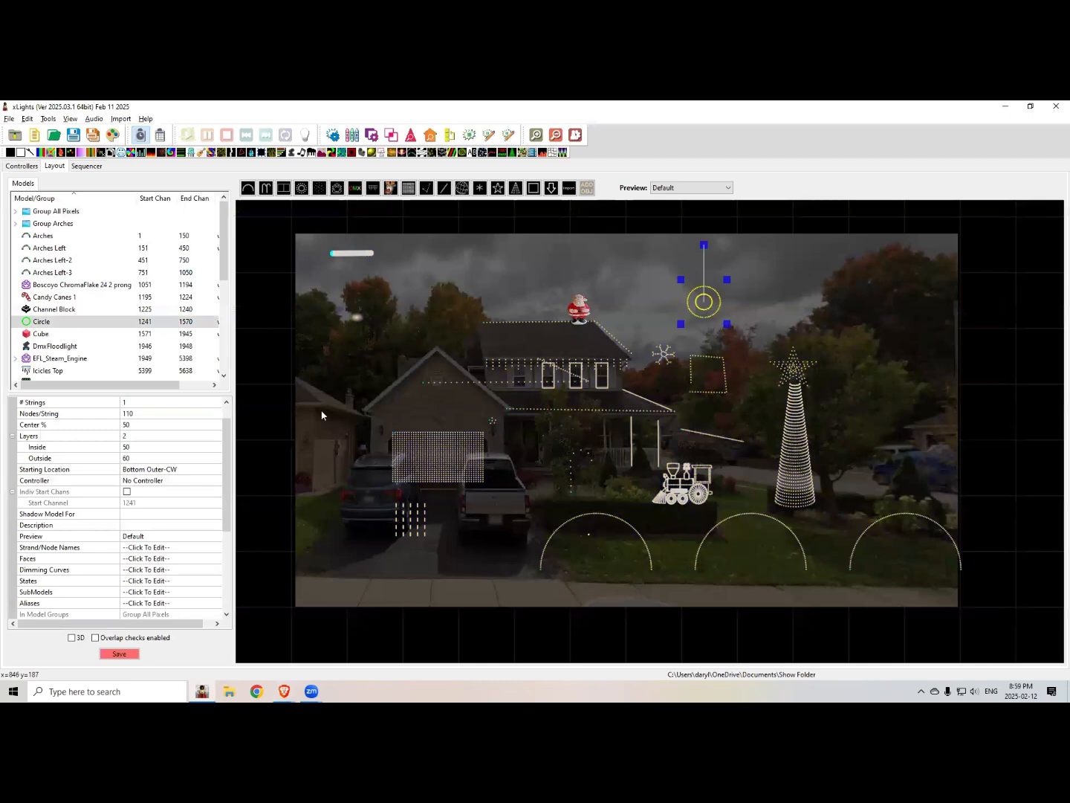
pyautogui.scroll(-5, 230, 466)
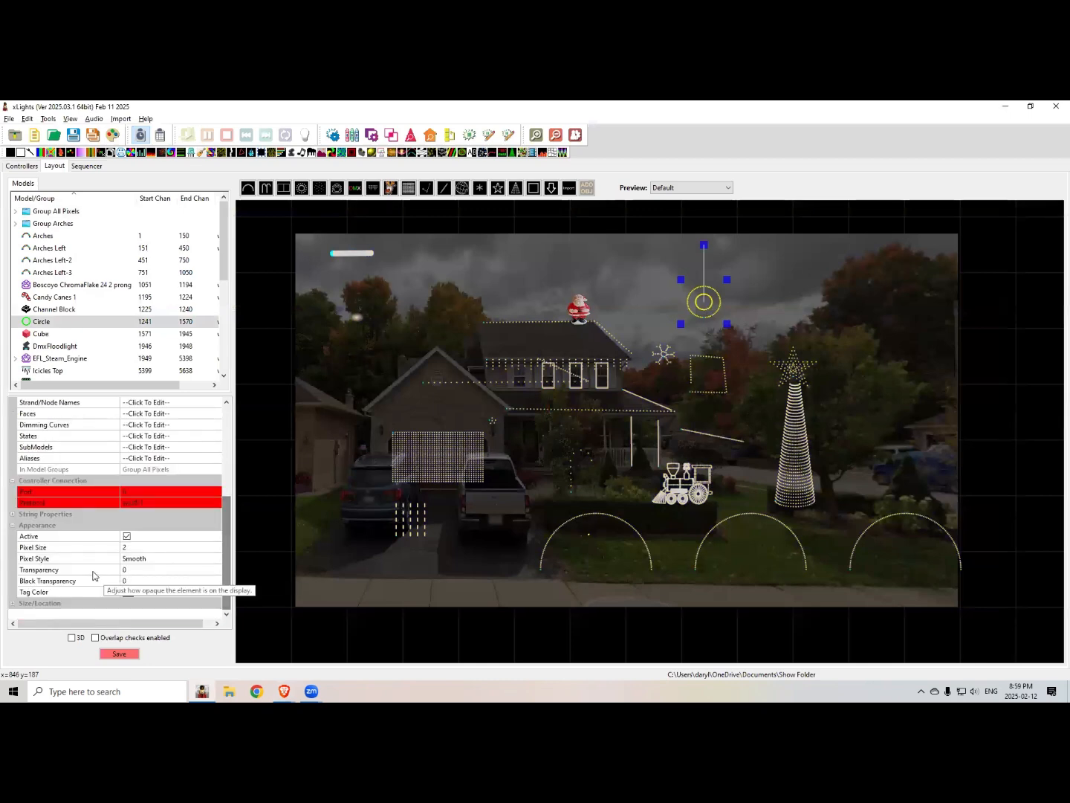
pyautogui.click(127, 535)
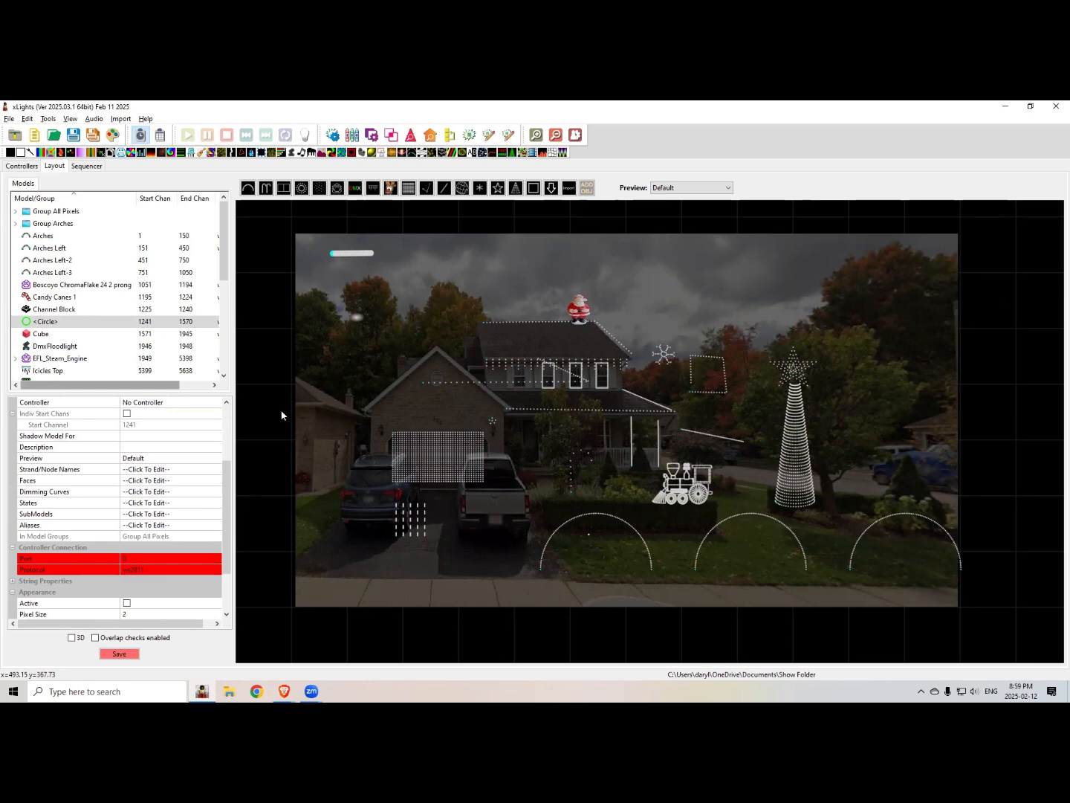
# Step: Check the Tuning/Tweaks slide in Google Slides, then return to xLights and turn on the 2D bounding box for the layout
pyautogui.hotkey('alt', 'Tab')
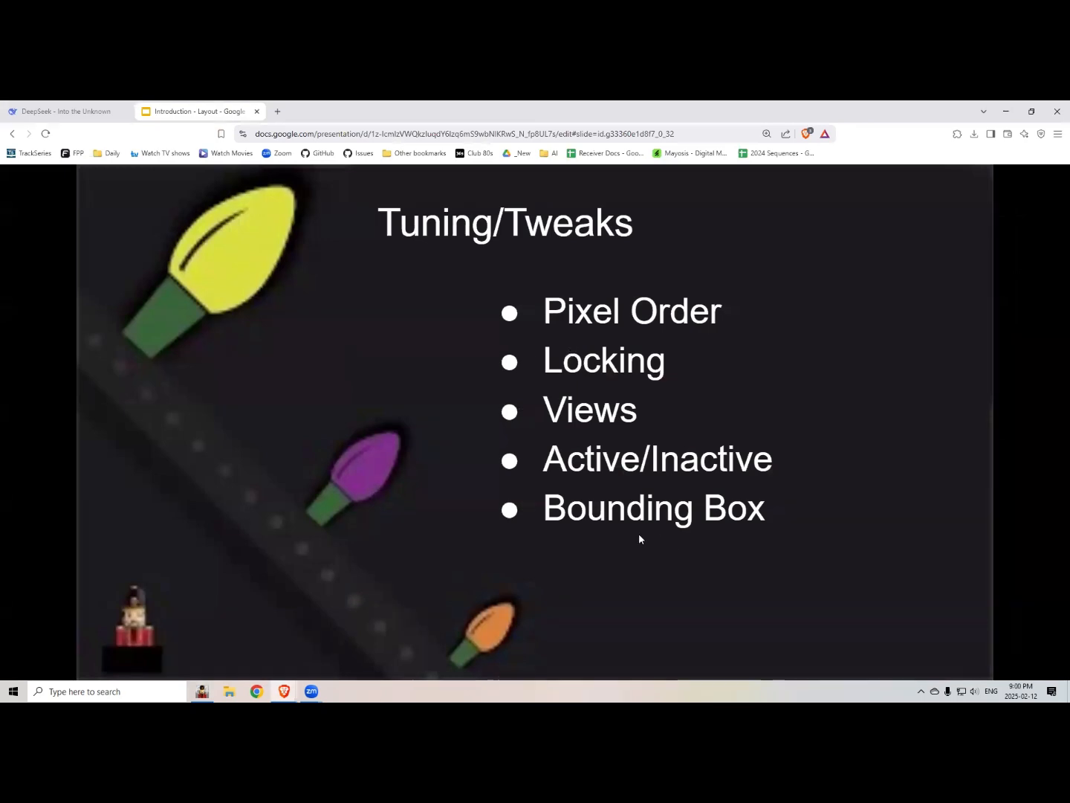
pyautogui.hotkey('alt', 'Tab')
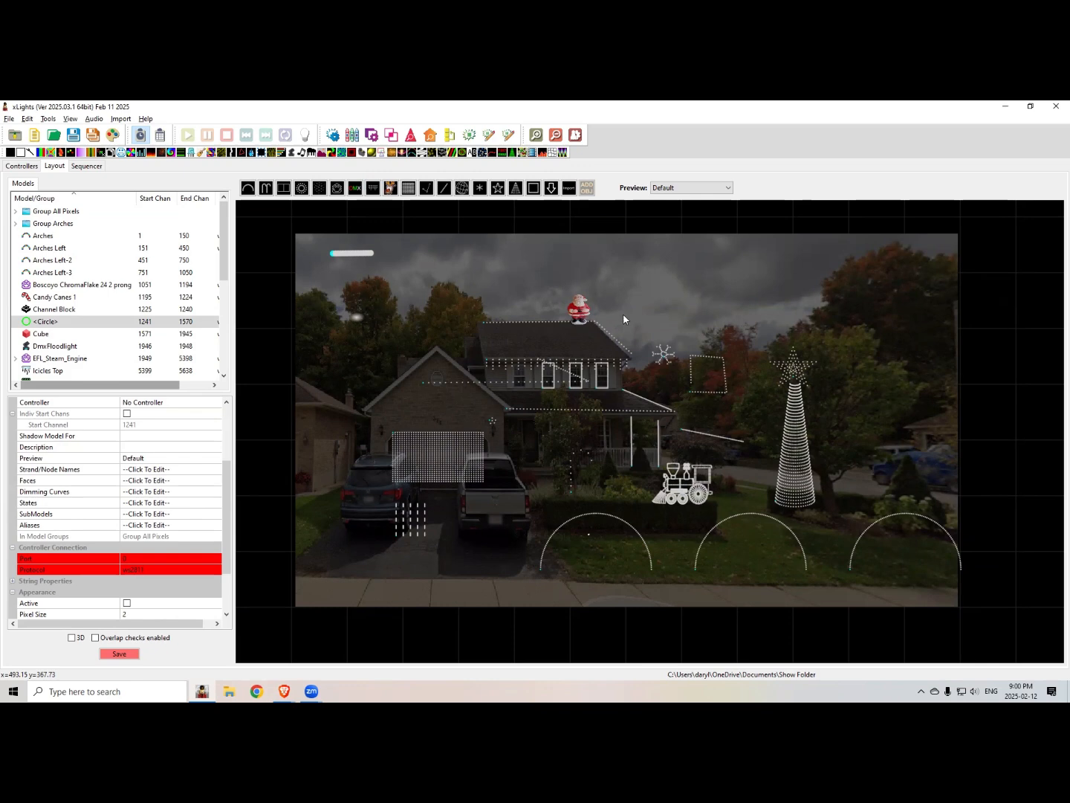
pyautogui.scroll(-2, 632, 333)
pyautogui.scroll(-1, 632, 337)
pyautogui.scroll(3, 632, 337)
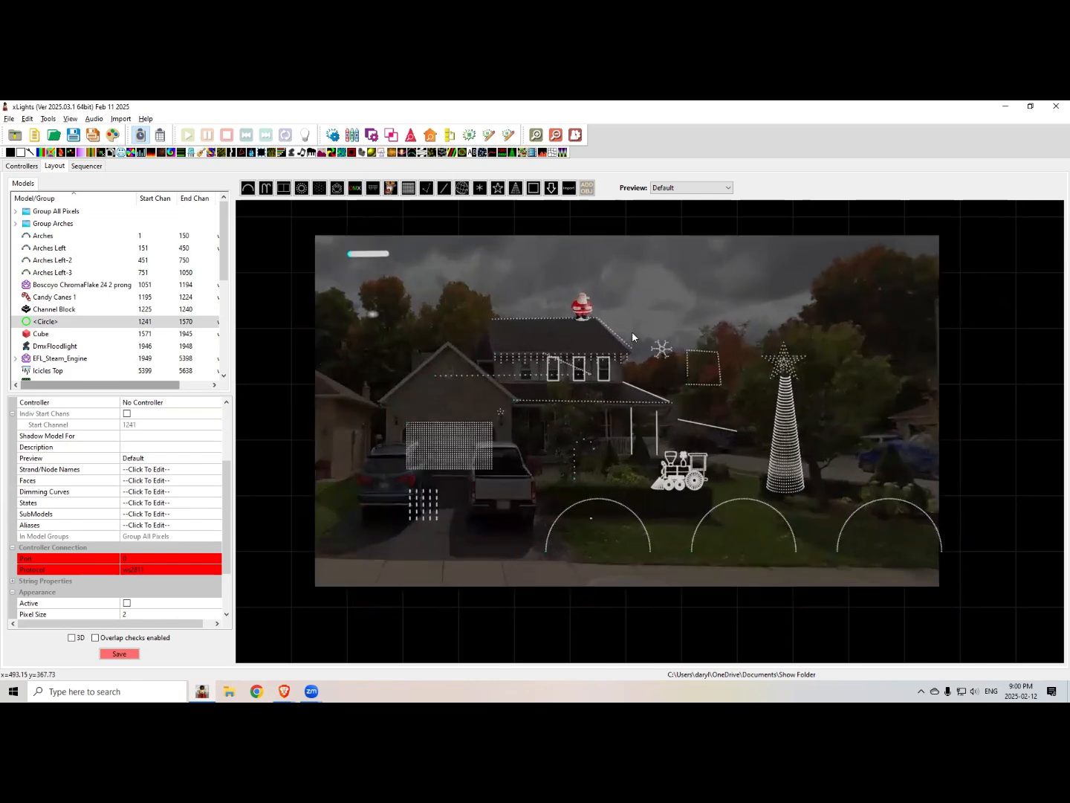
pyautogui.click(289, 354)
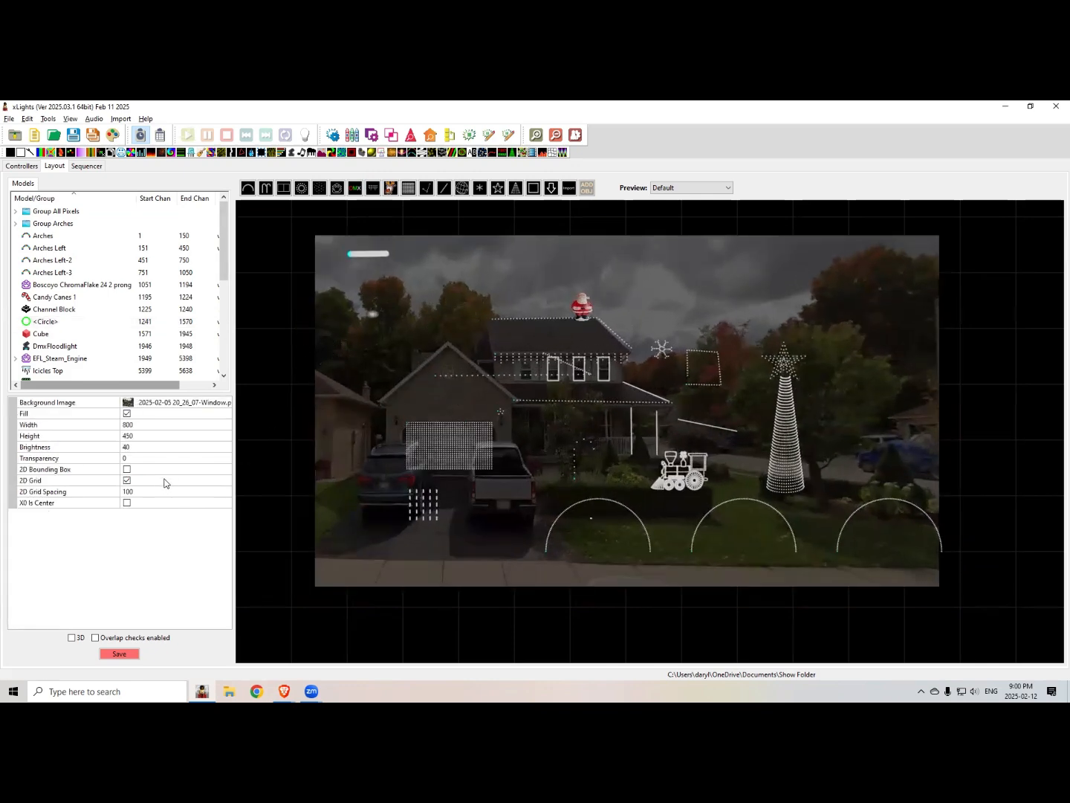
pyautogui.click(126, 470)
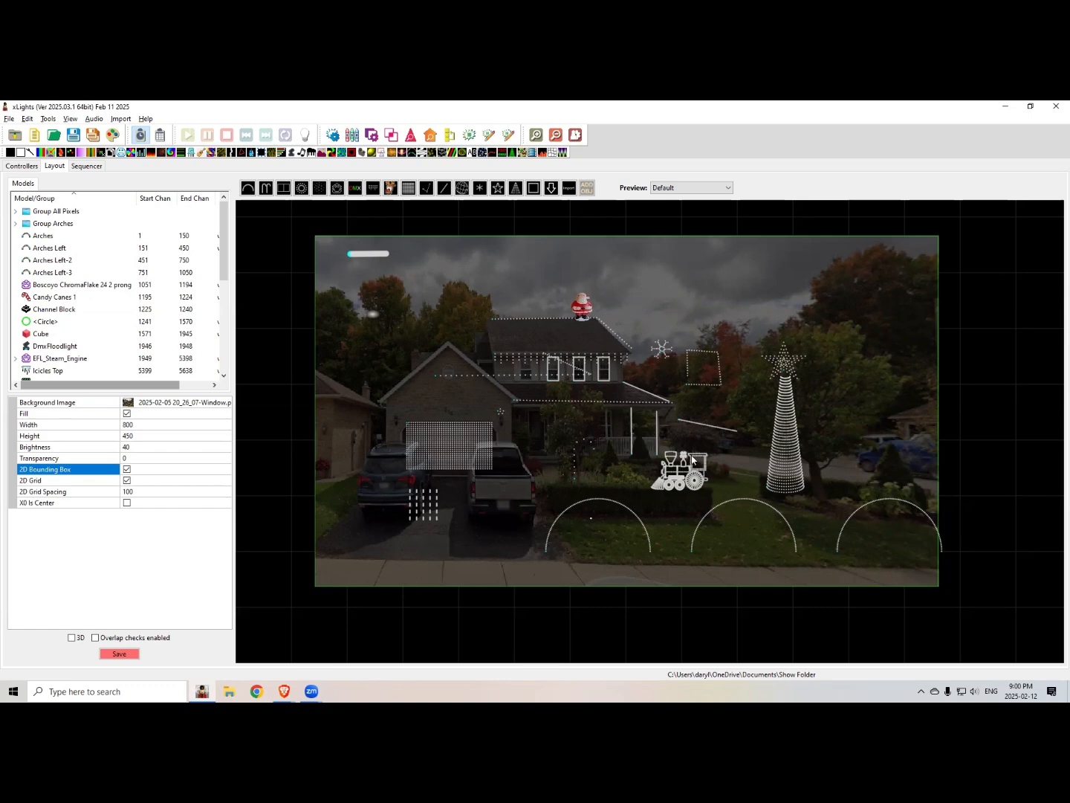
# Step: Compare how the background image fits the bounding box with Fill off and on, then reset the preview's view
pyautogui.scroll(-3, 568, 446)
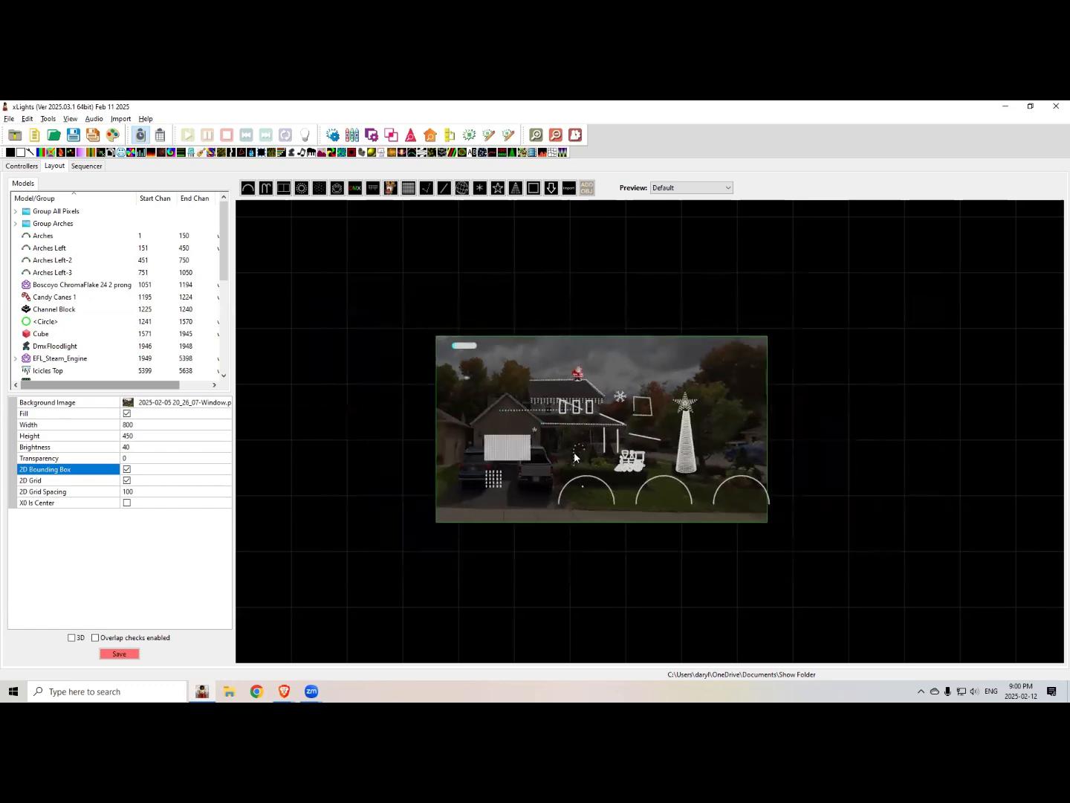
pyautogui.scroll(2, 489, 393)
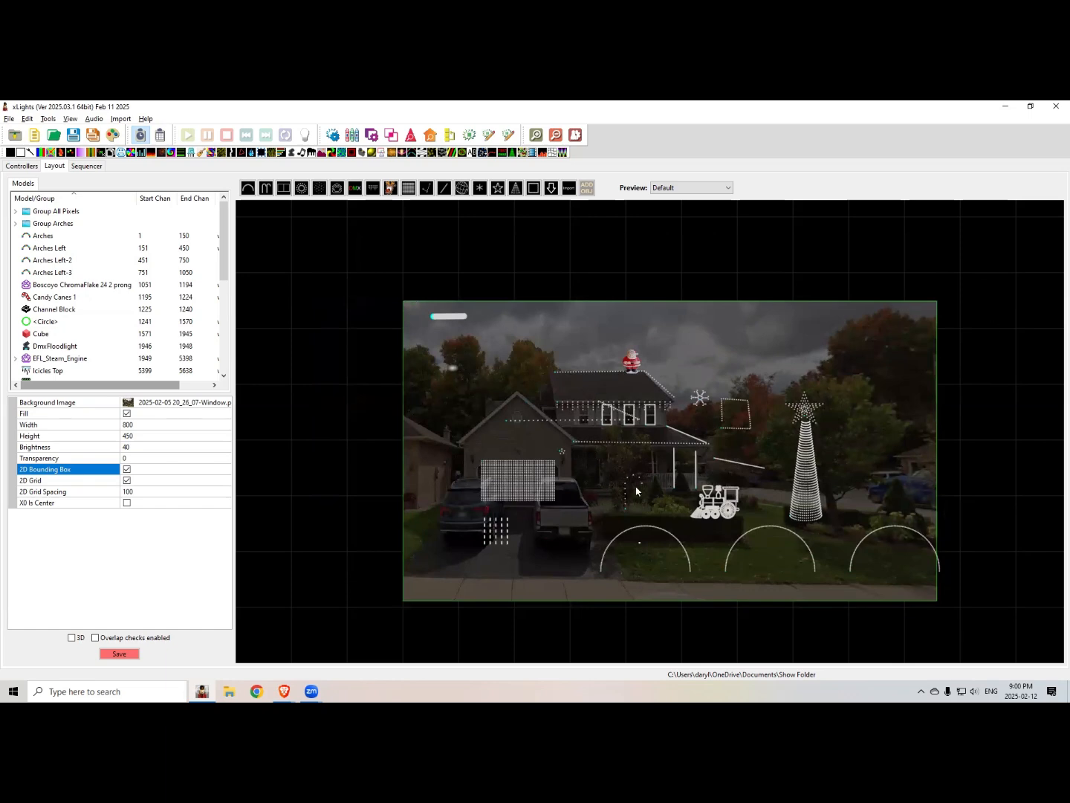
pyautogui.scroll(-5, 546, 379)
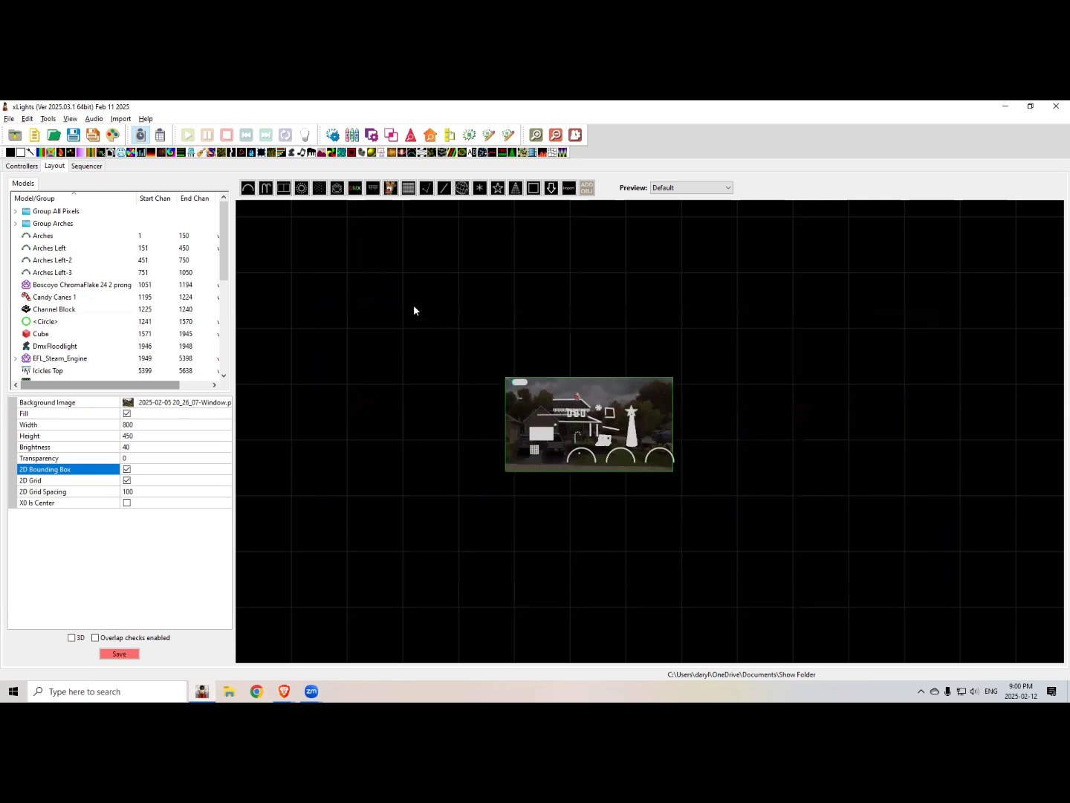
pyautogui.scroll(4, 547, 396)
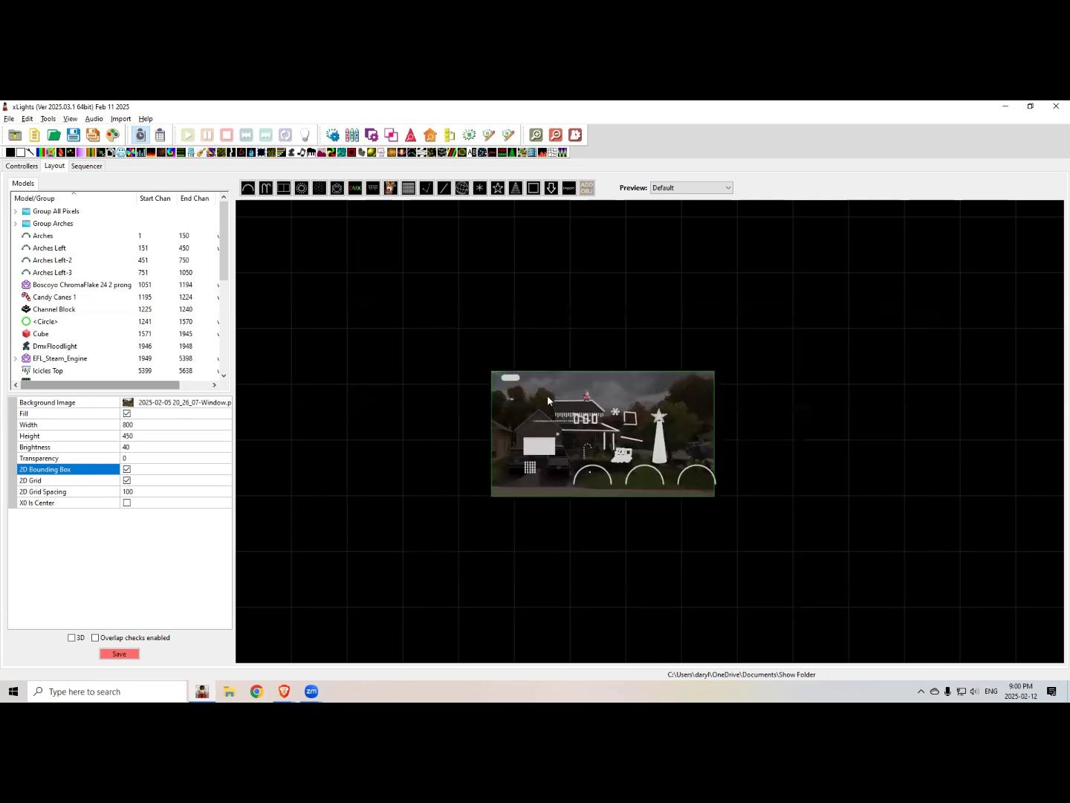
pyautogui.scroll(4, 547, 396)
pyautogui.moveTo(573, 394); pyautogui.dragTo(555, 330)
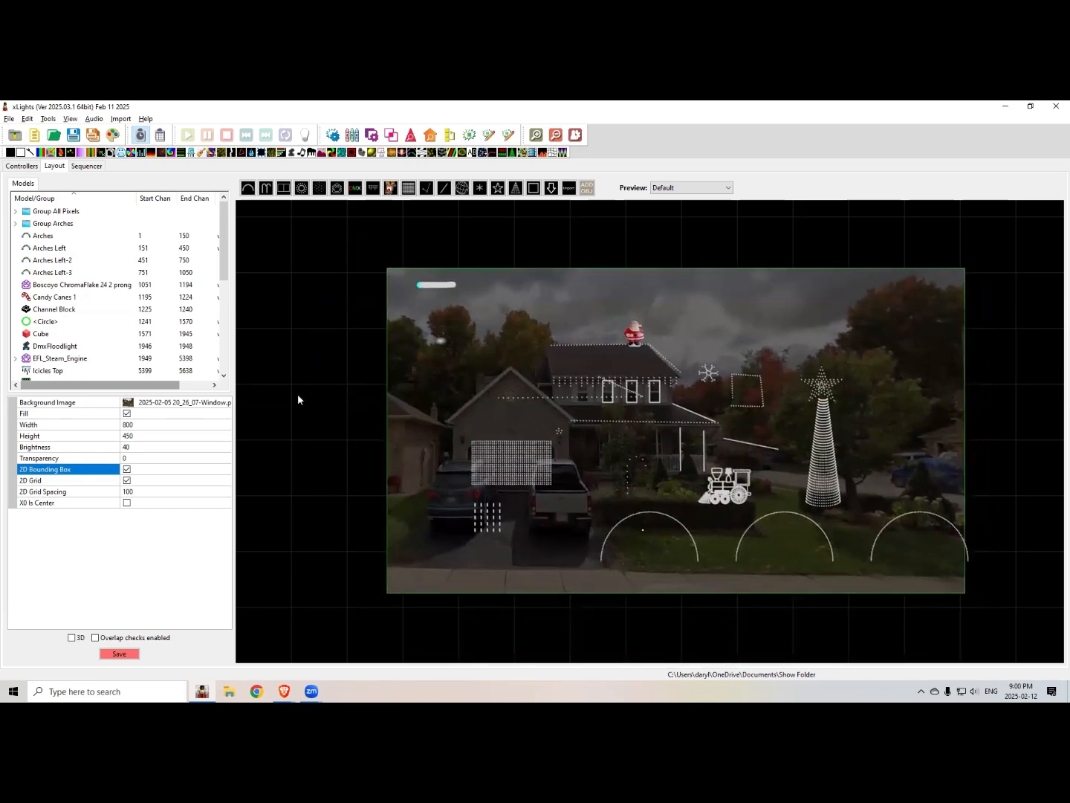
pyautogui.click(127, 414)
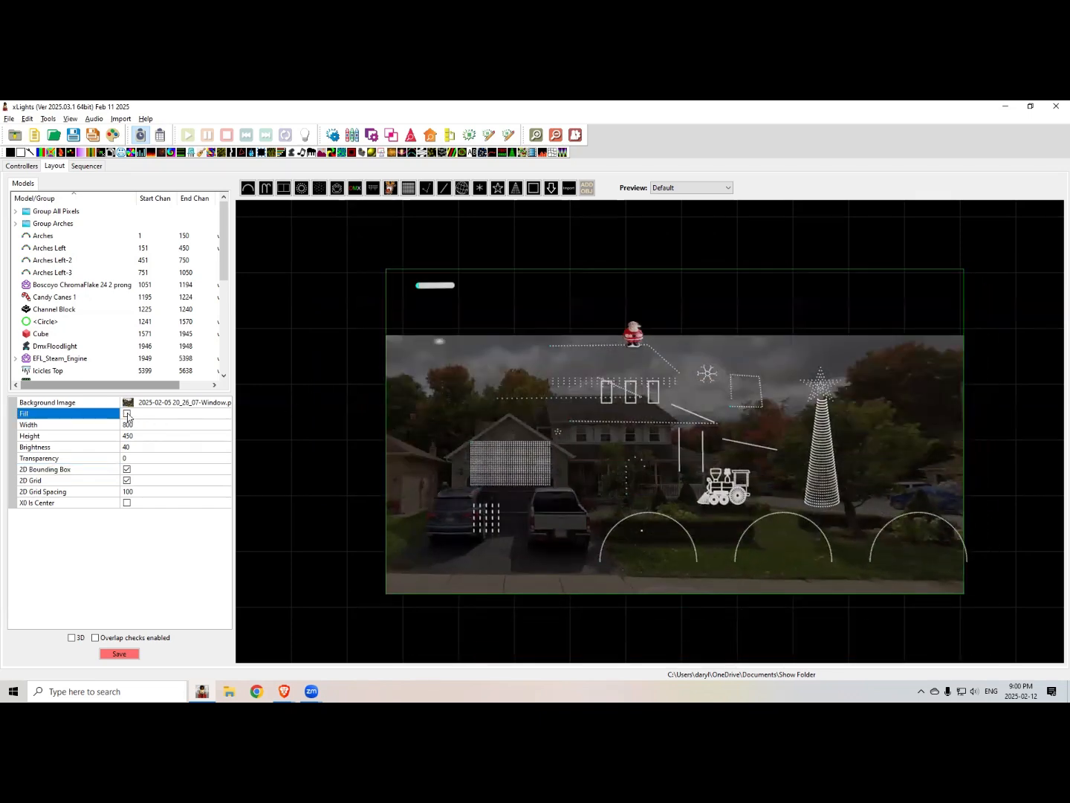
pyautogui.click(127, 414)
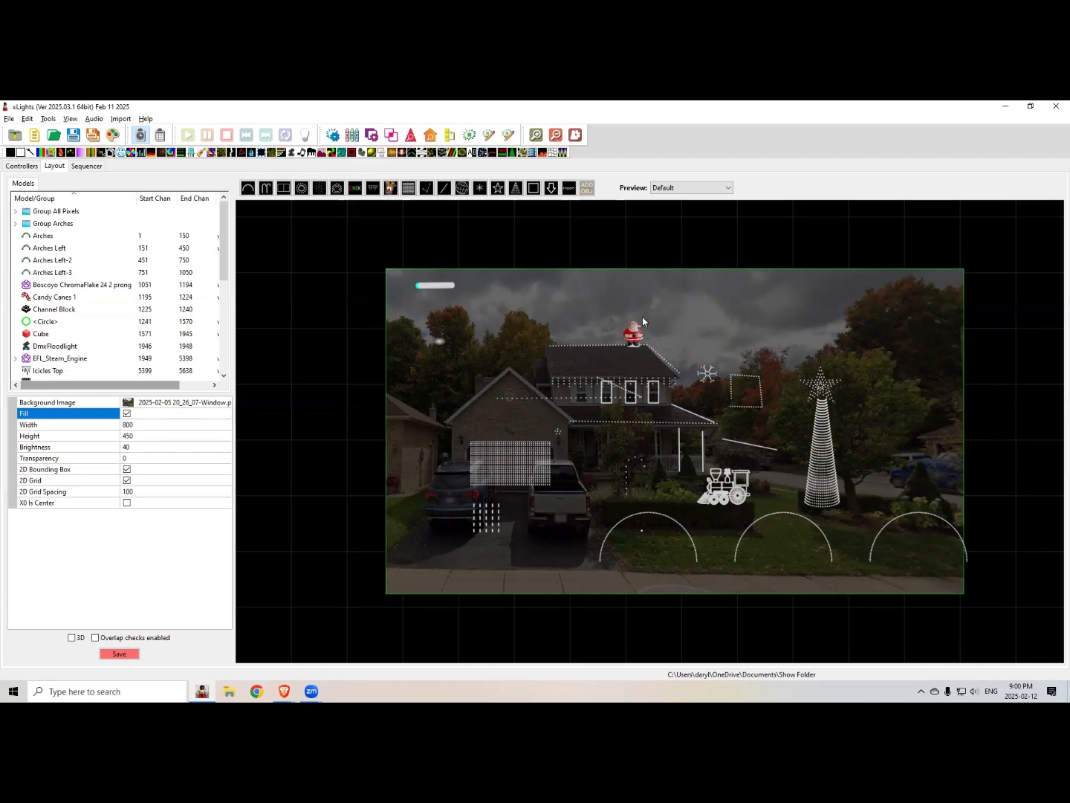
pyautogui.rightClick(673, 380)
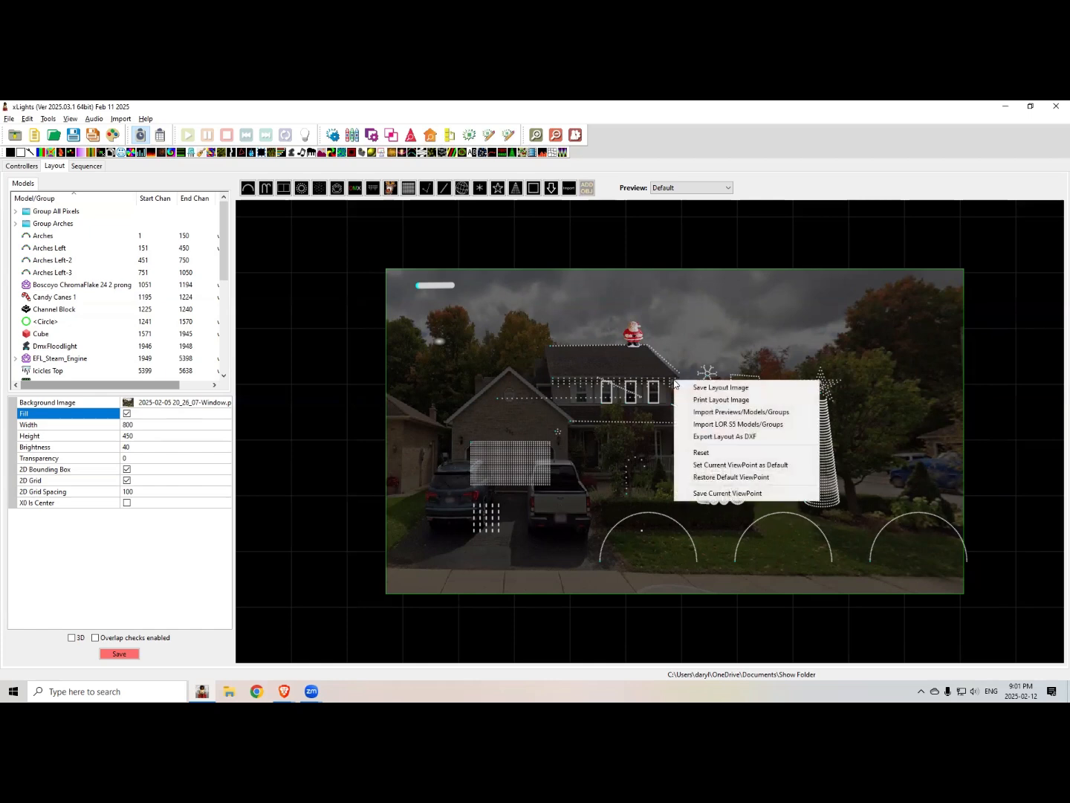
pyautogui.click(690, 455)
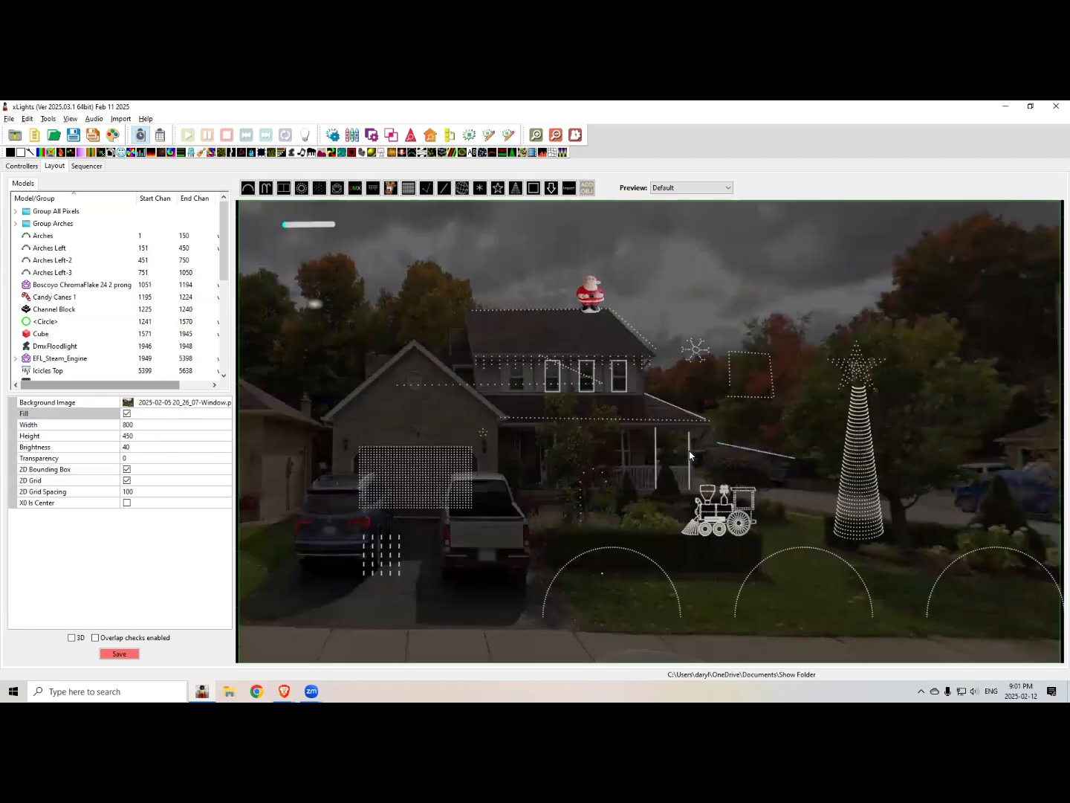
# Step: Switch to Google Slides and advance to the Quick 3D slide
pyautogui.hotkey('alt', 'Tab')
pyautogui.hotkey('alt', 'Tab')
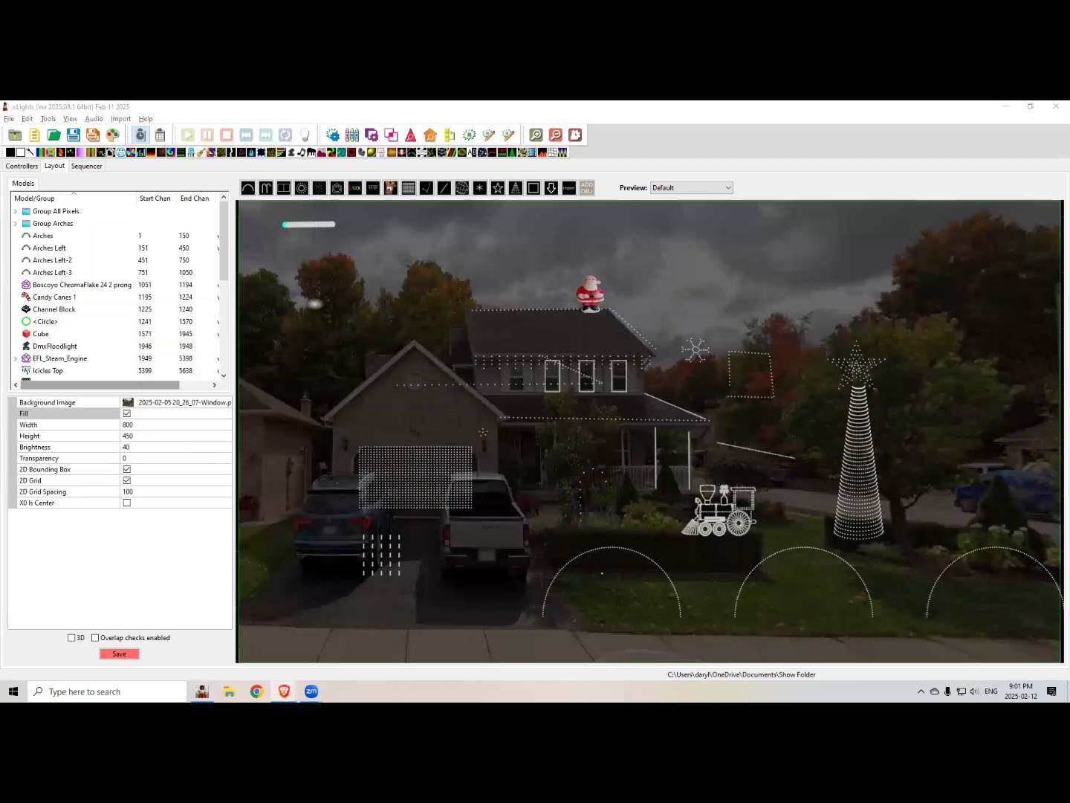
pyautogui.hotkey('alt', 'Tab')
pyautogui.hotkey('alt', 'Tab')
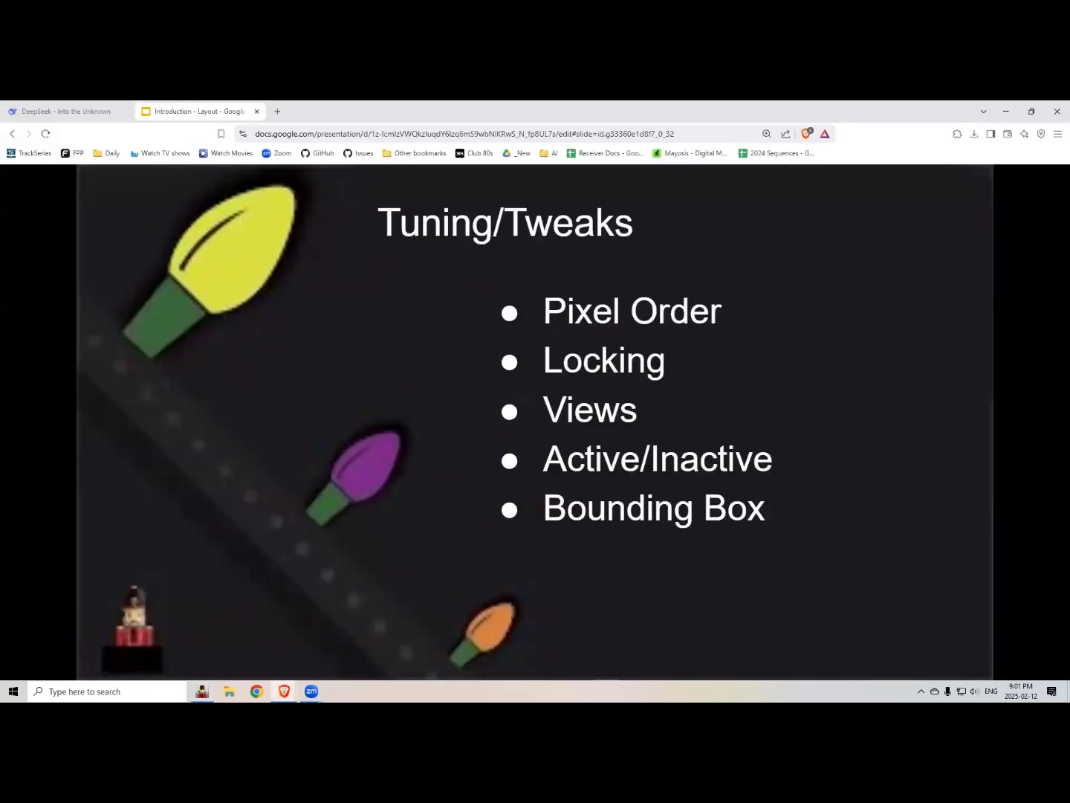
pyautogui.press('Right')
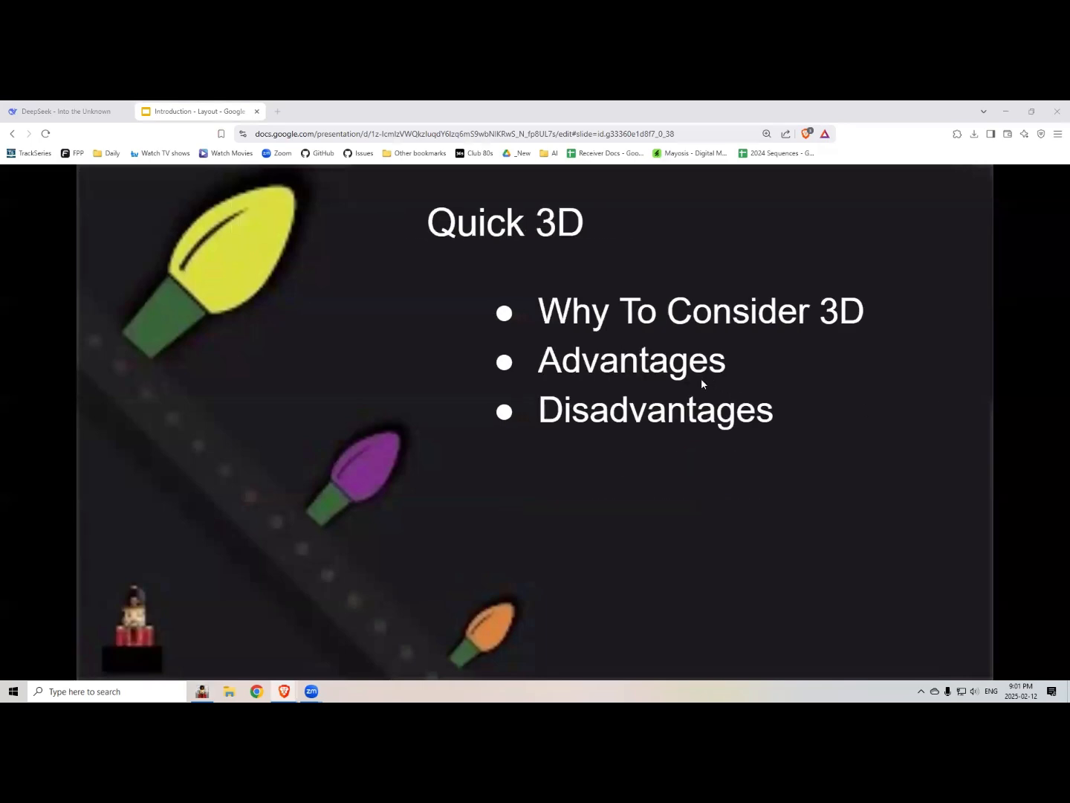
# Step: Return to xLights and look at the layout in 3D, then go back to the 2D view
pyautogui.hotkey('alt', 'Tab')
pyautogui.hotkey('alt', 'Tab')
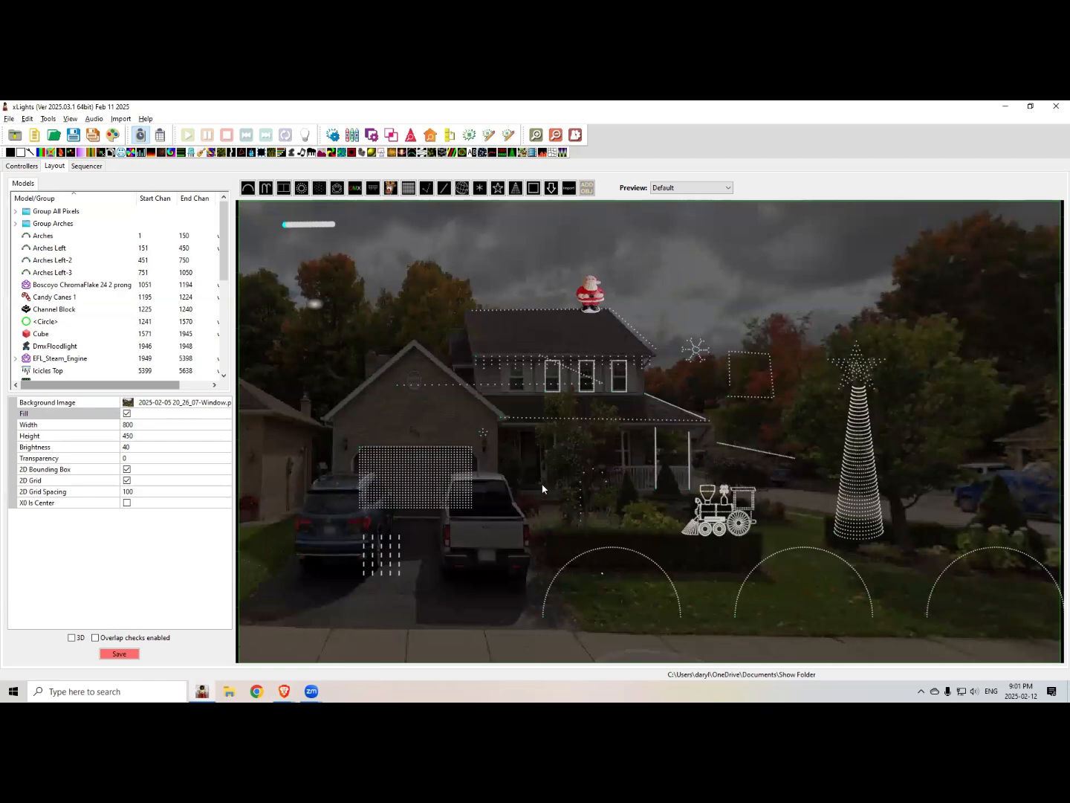
pyautogui.click(72, 638)
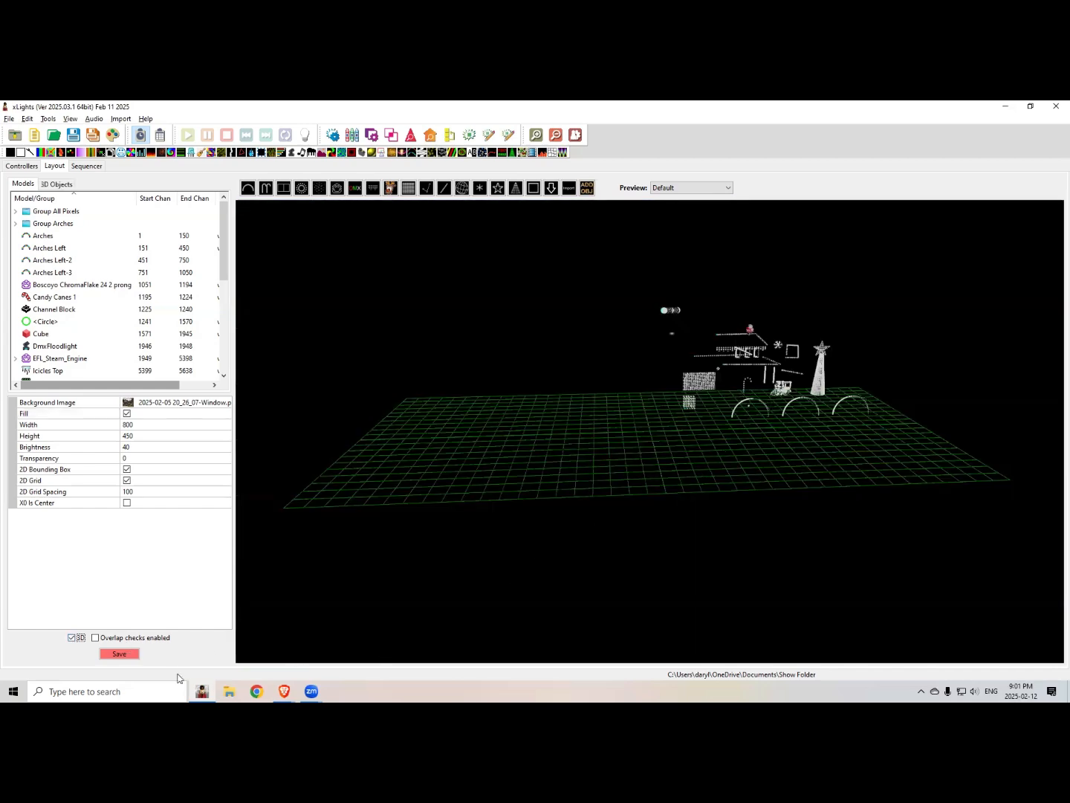
pyautogui.click(72, 638)
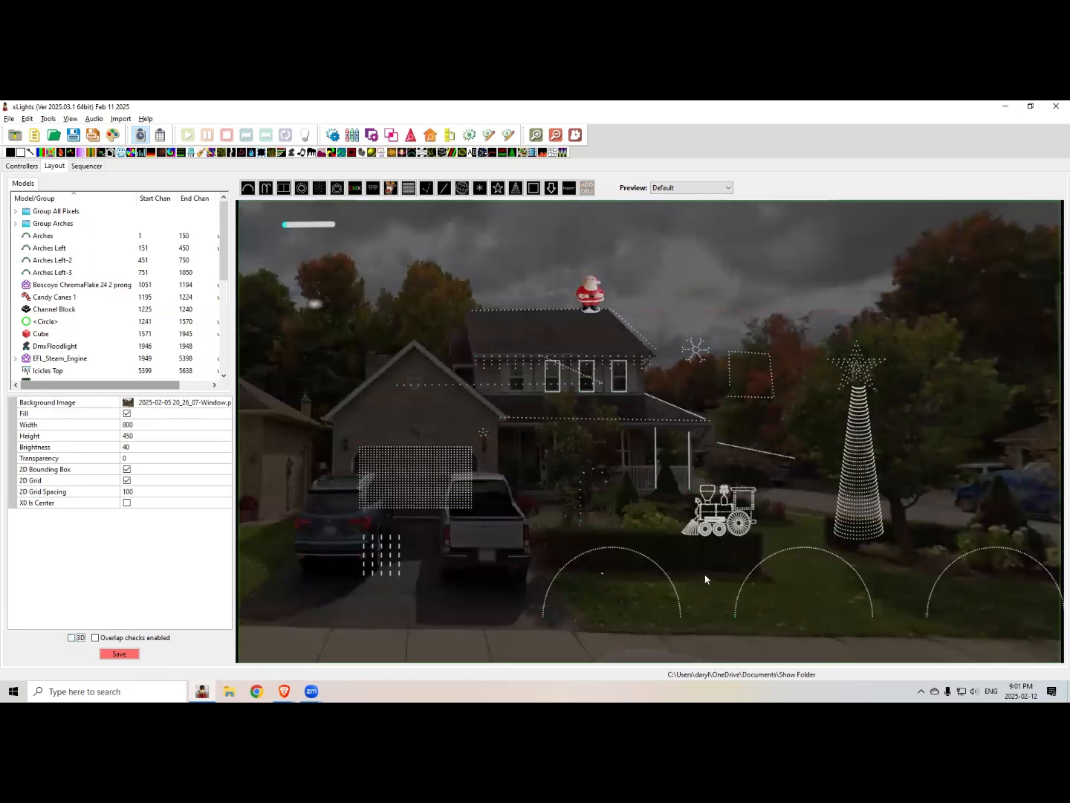
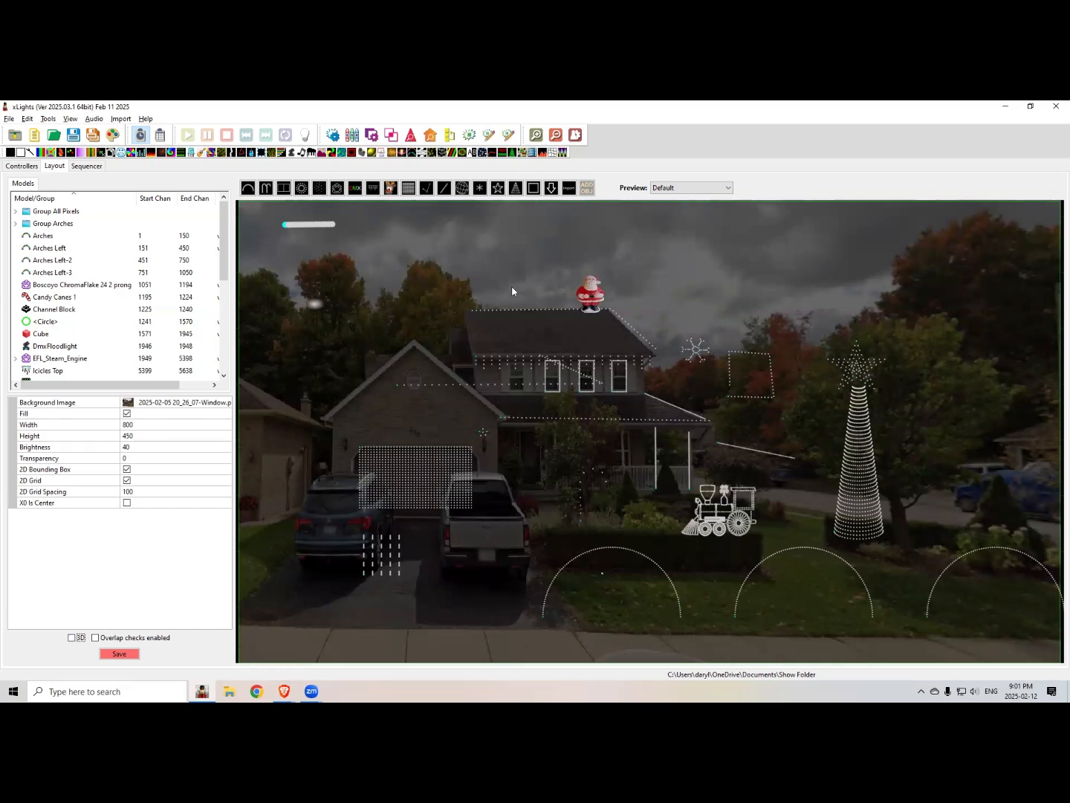
# Step: Review the Quick 3D slide in Google Slides, then return to the xLights layout
pyautogui.hotkey('alt', 'Tab')
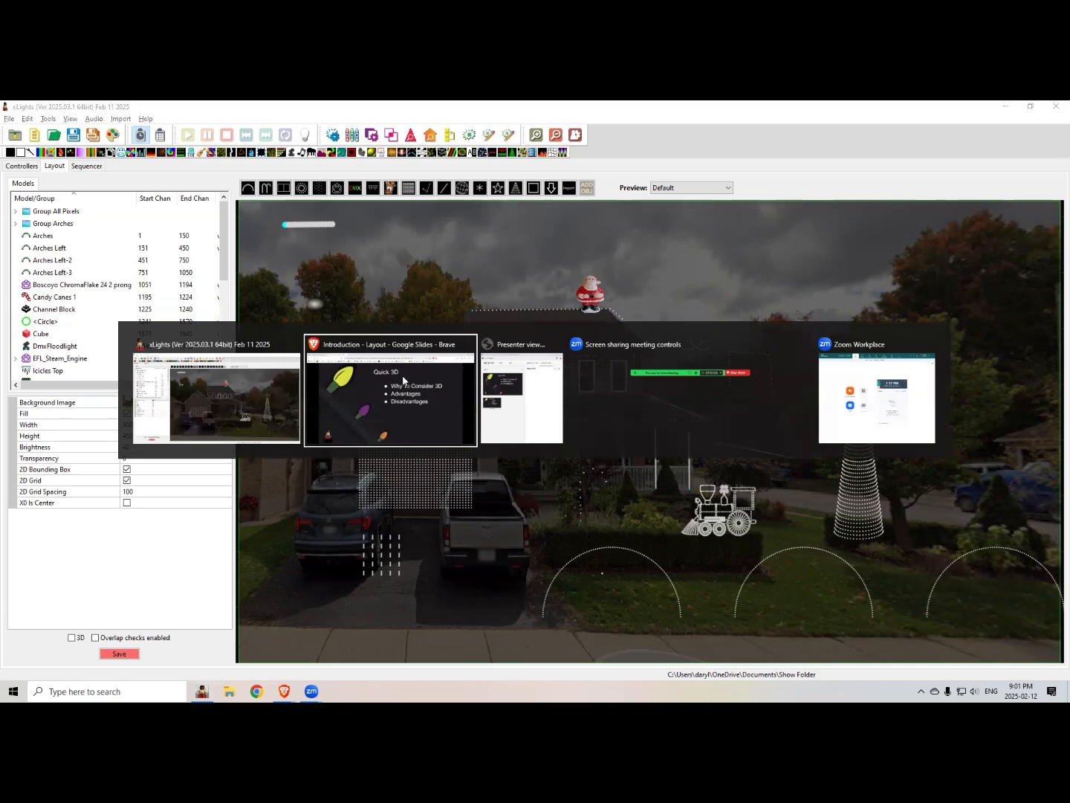
pyautogui.hotkey('alt', 'Tab')
pyautogui.hotkey('alt', 'Tab')
pyautogui.hotkey('alt', 'Tab')
pyautogui.hotkey('alt', 'Tab')
pyautogui.hotkey('alt', 'Tab')
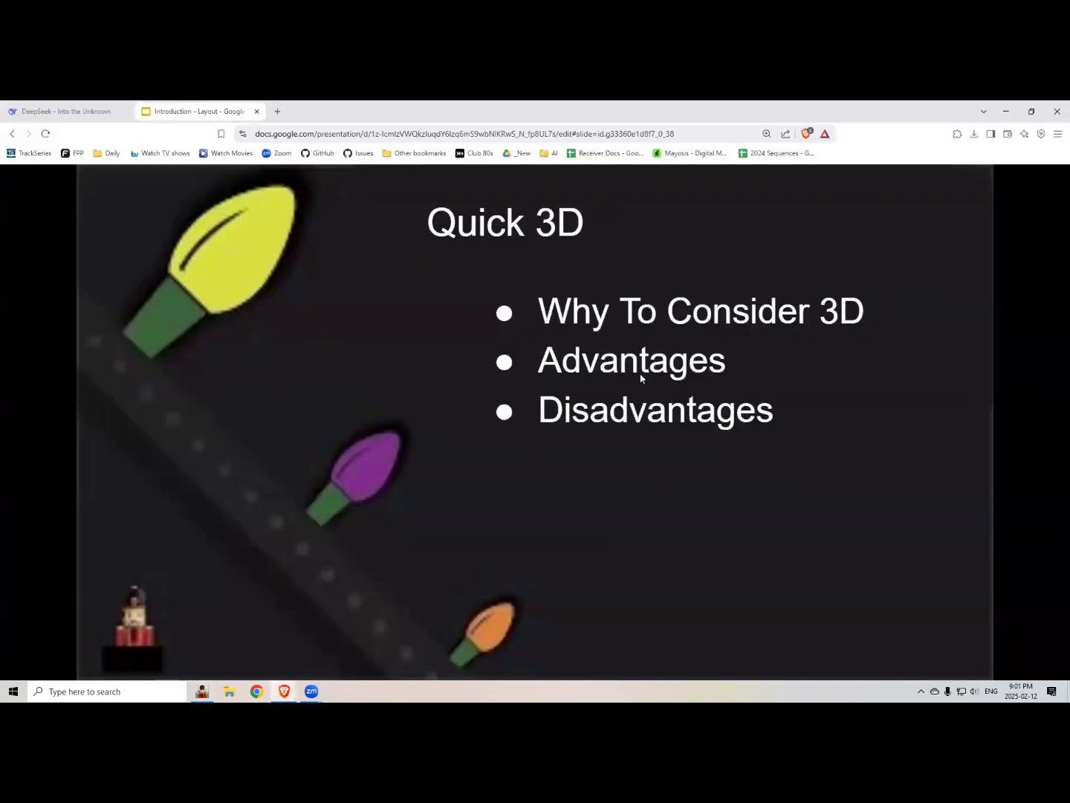
pyautogui.hotkey('alt', 'Tab')
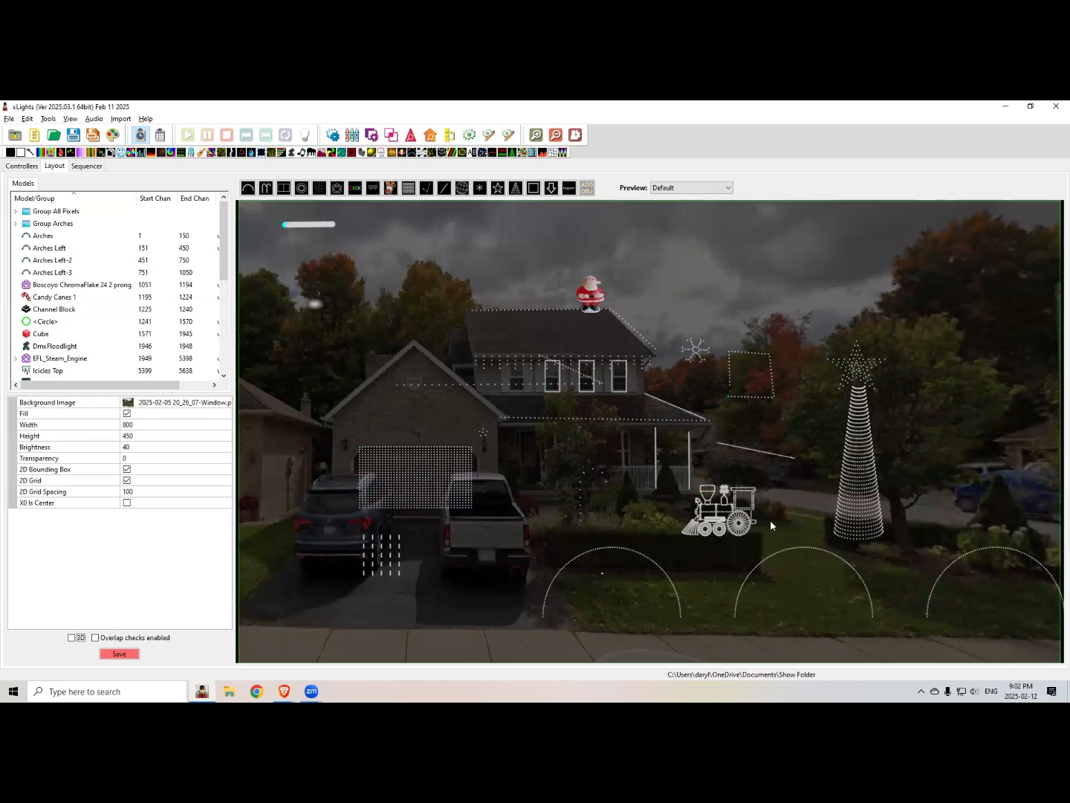
# Step: Move the Cube model from the driveway to the lawn beside the tree and widen it across the steam engine, then deselect it
pyautogui.moveTo(380, 548); pyautogui.dragTo(793, 508)
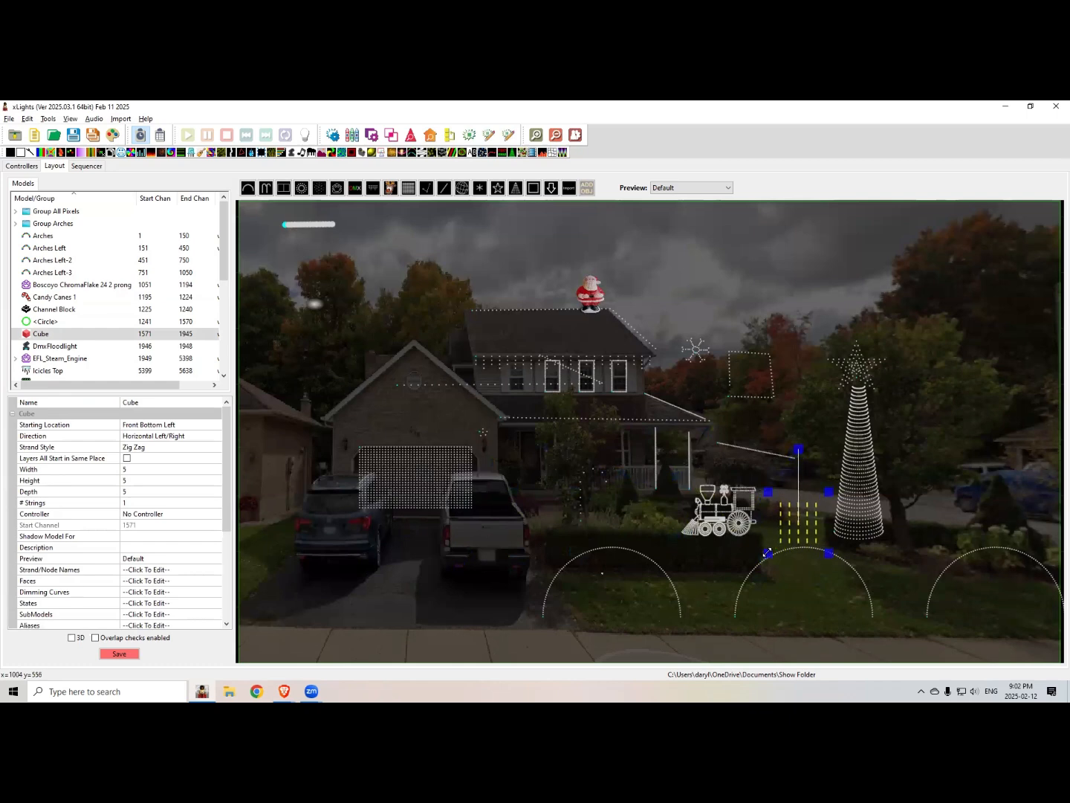
pyautogui.moveTo(651, 559); pyautogui.dragTo(588, 584)
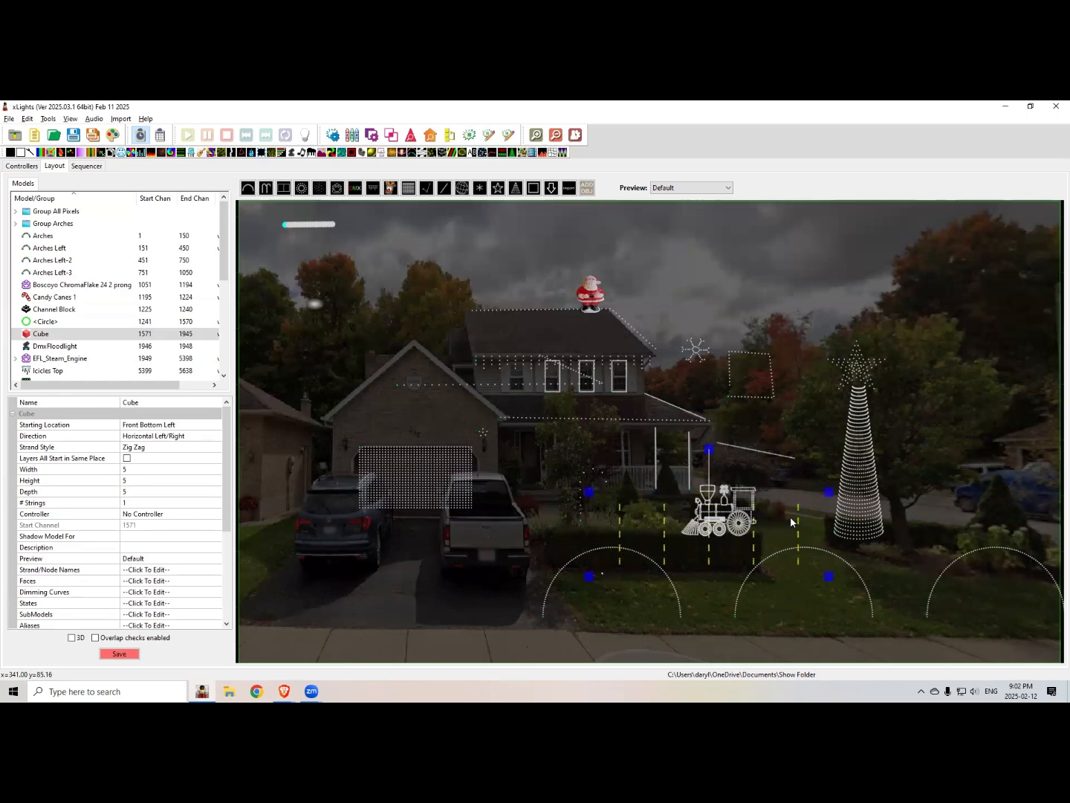
pyautogui.click(590, 486)
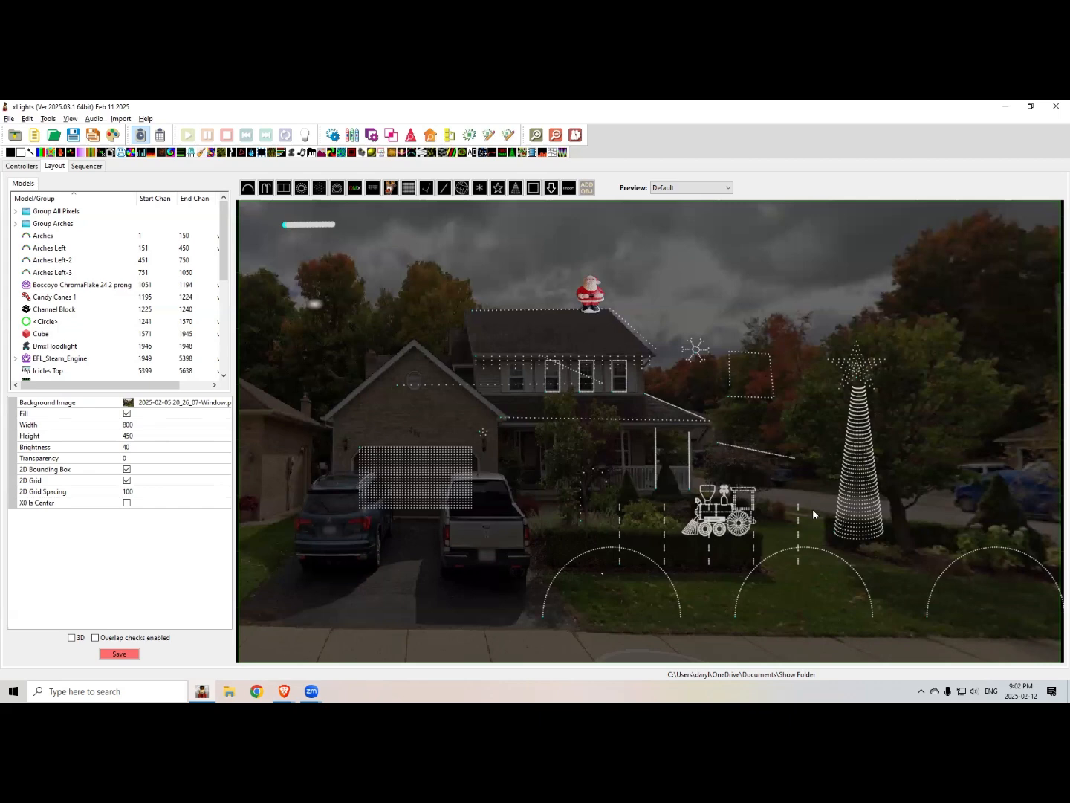
# Step: Select Group All Pixels and examine its center marker relative to the models in the layout
pyautogui.click(57, 167)
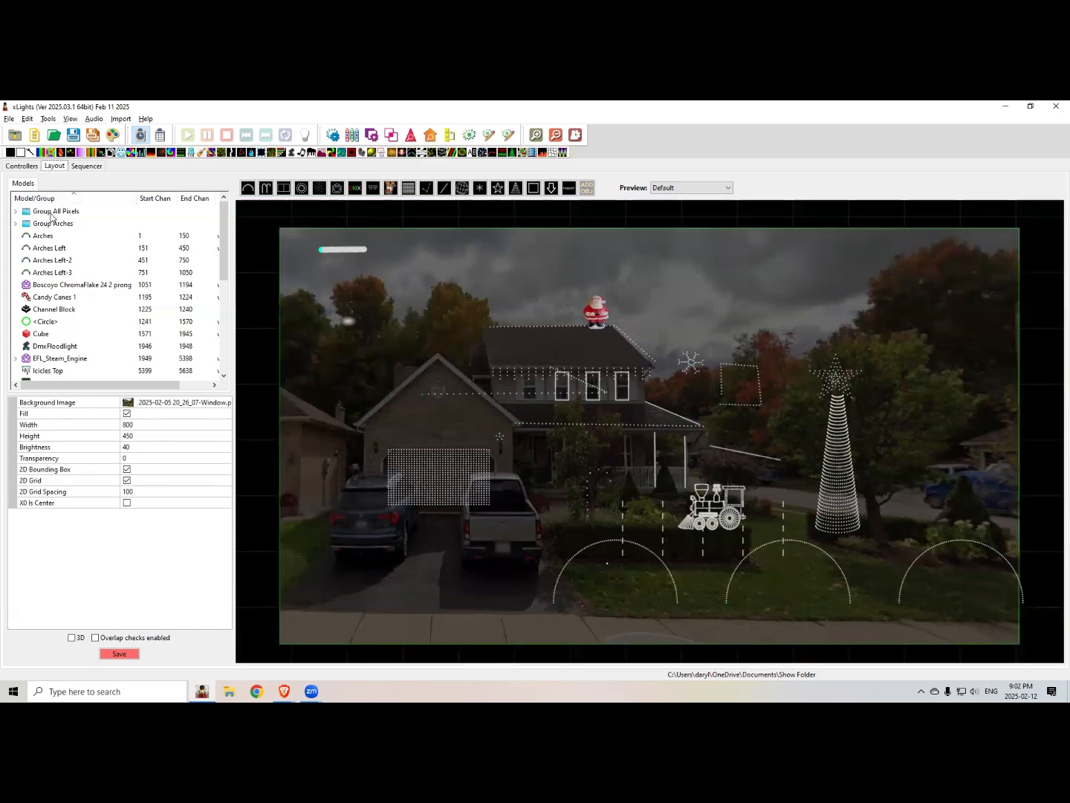
pyautogui.click(51, 212)
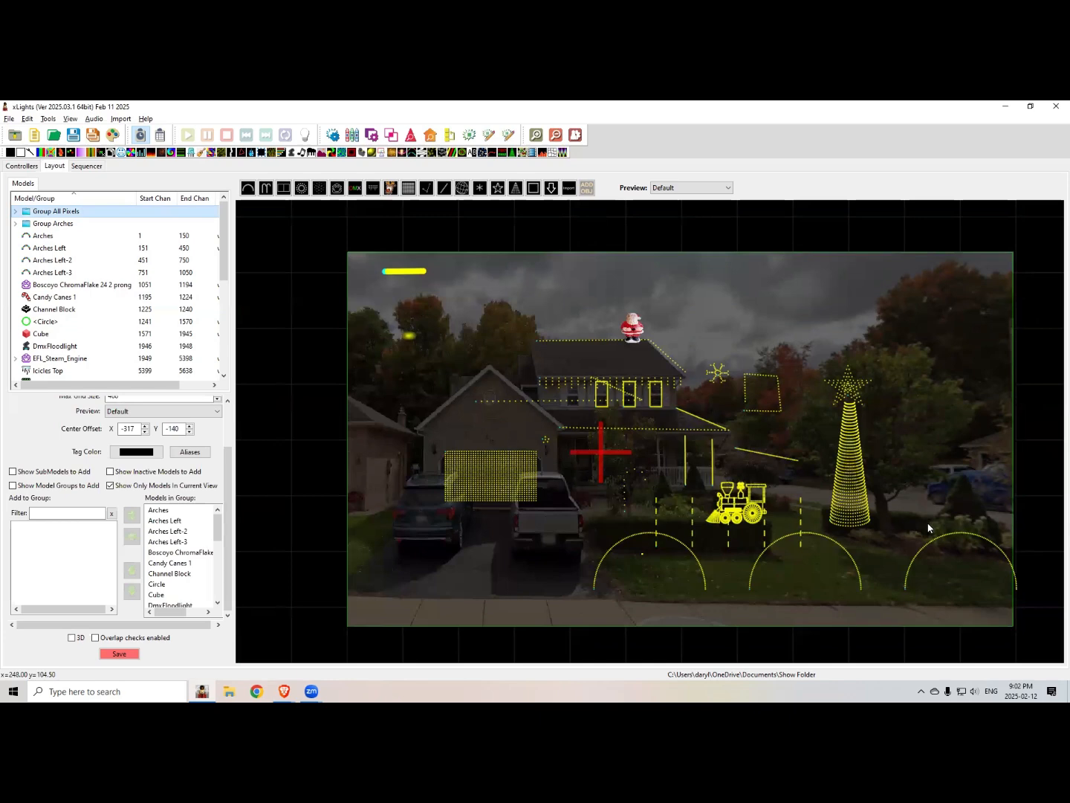
pyautogui.scroll(-1, 922, 528)
pyautogui.moveTo(922, 528); pyautogui.dragTo(899, 526)
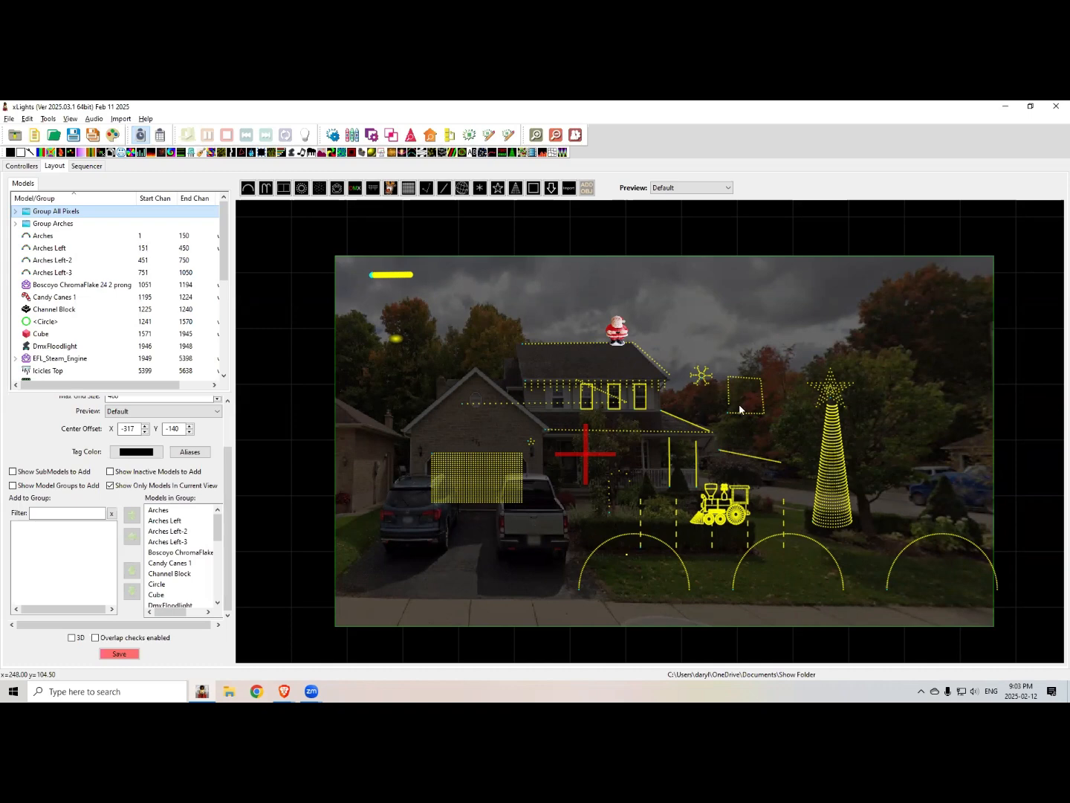
# Step: Check the Quick 3D slide in Google Slides again and switch back to xLights
pyautogui.hotkey('alt', 'Tab')
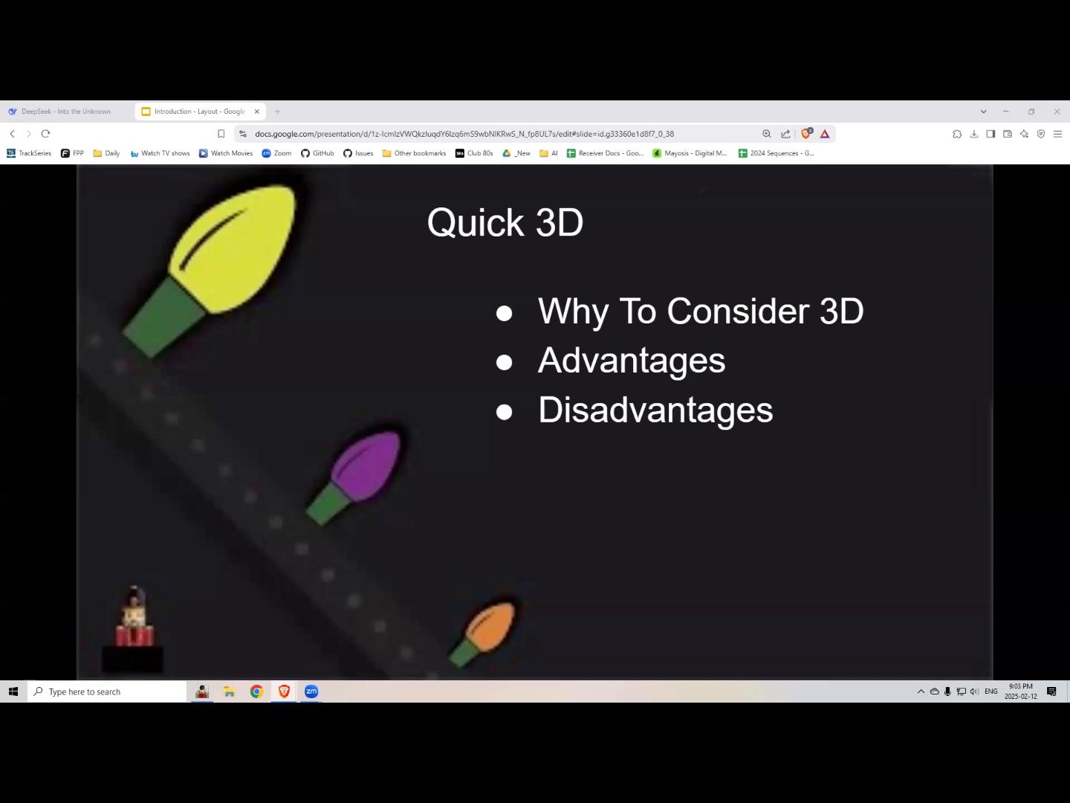
pyautogui.hotkey('alt', 'Tab')
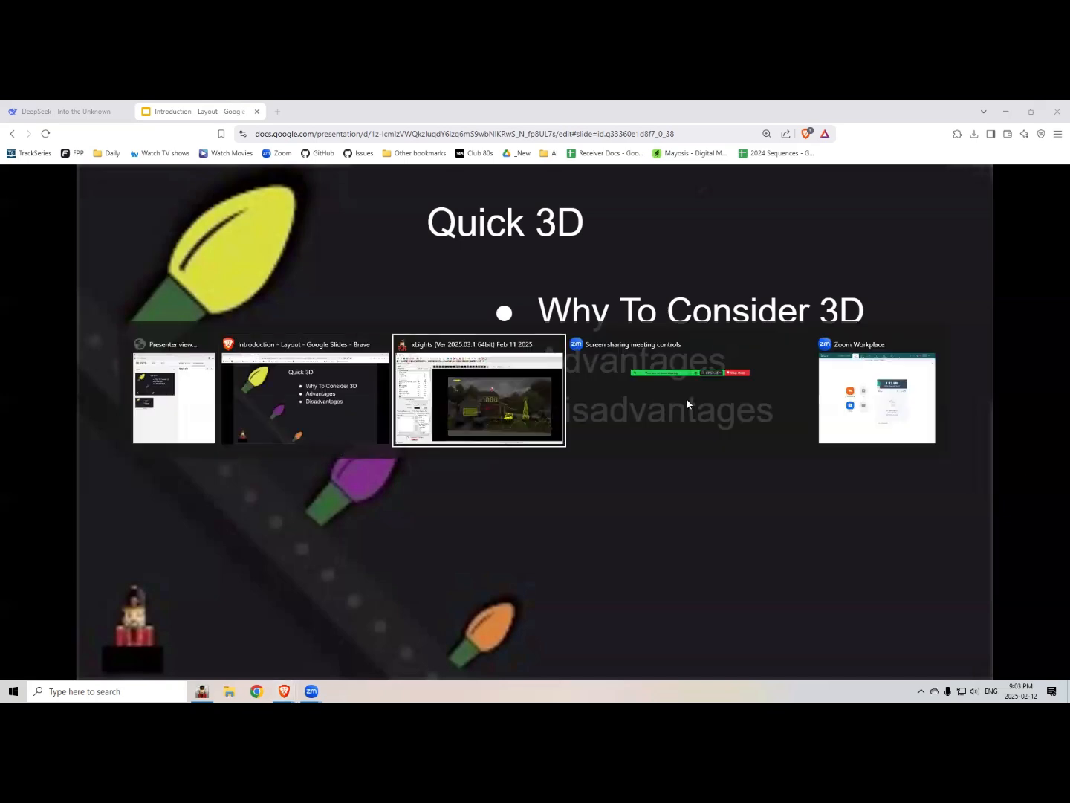